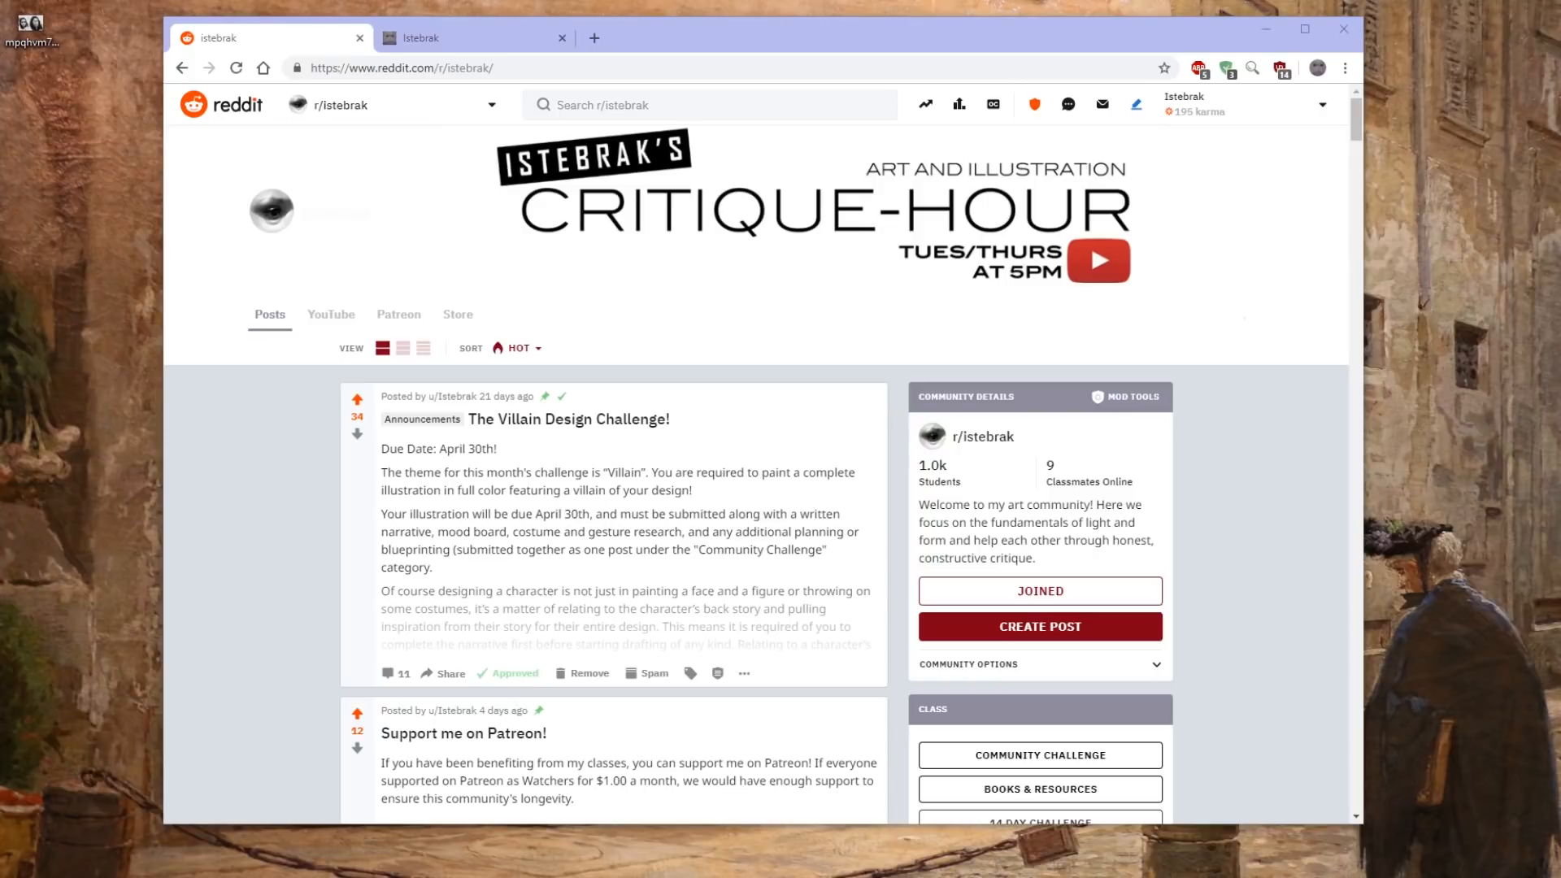
Examine the YouTube channel's subscriber count, then the pinned posts and student count on the r/istebrak page
drag(1058, 23, 834, 33)
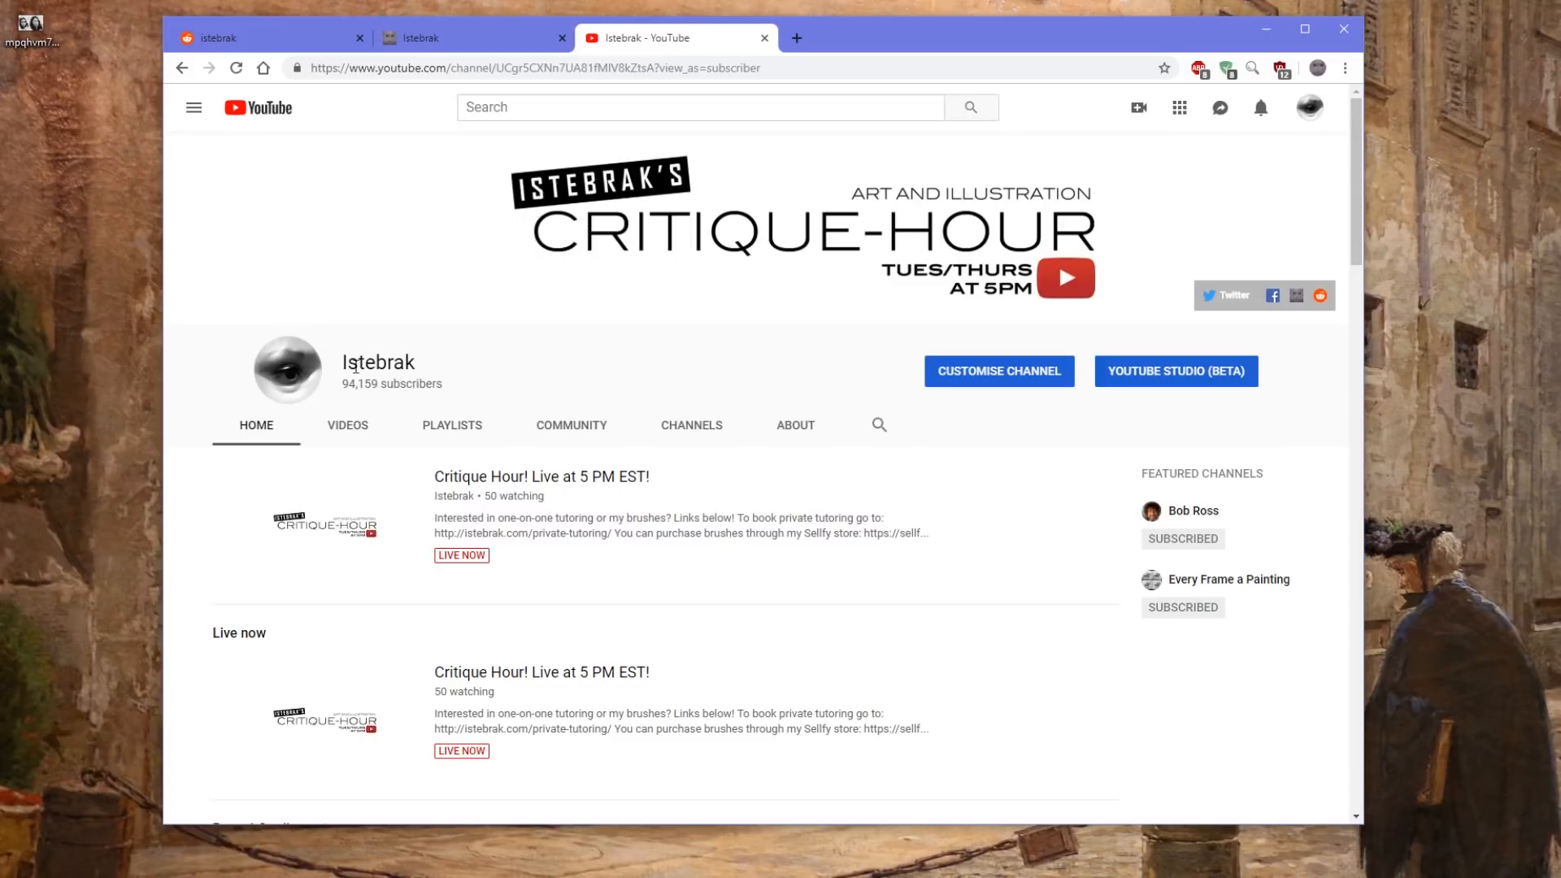
drag(341, 383, 379, 382)
click(269, 33)
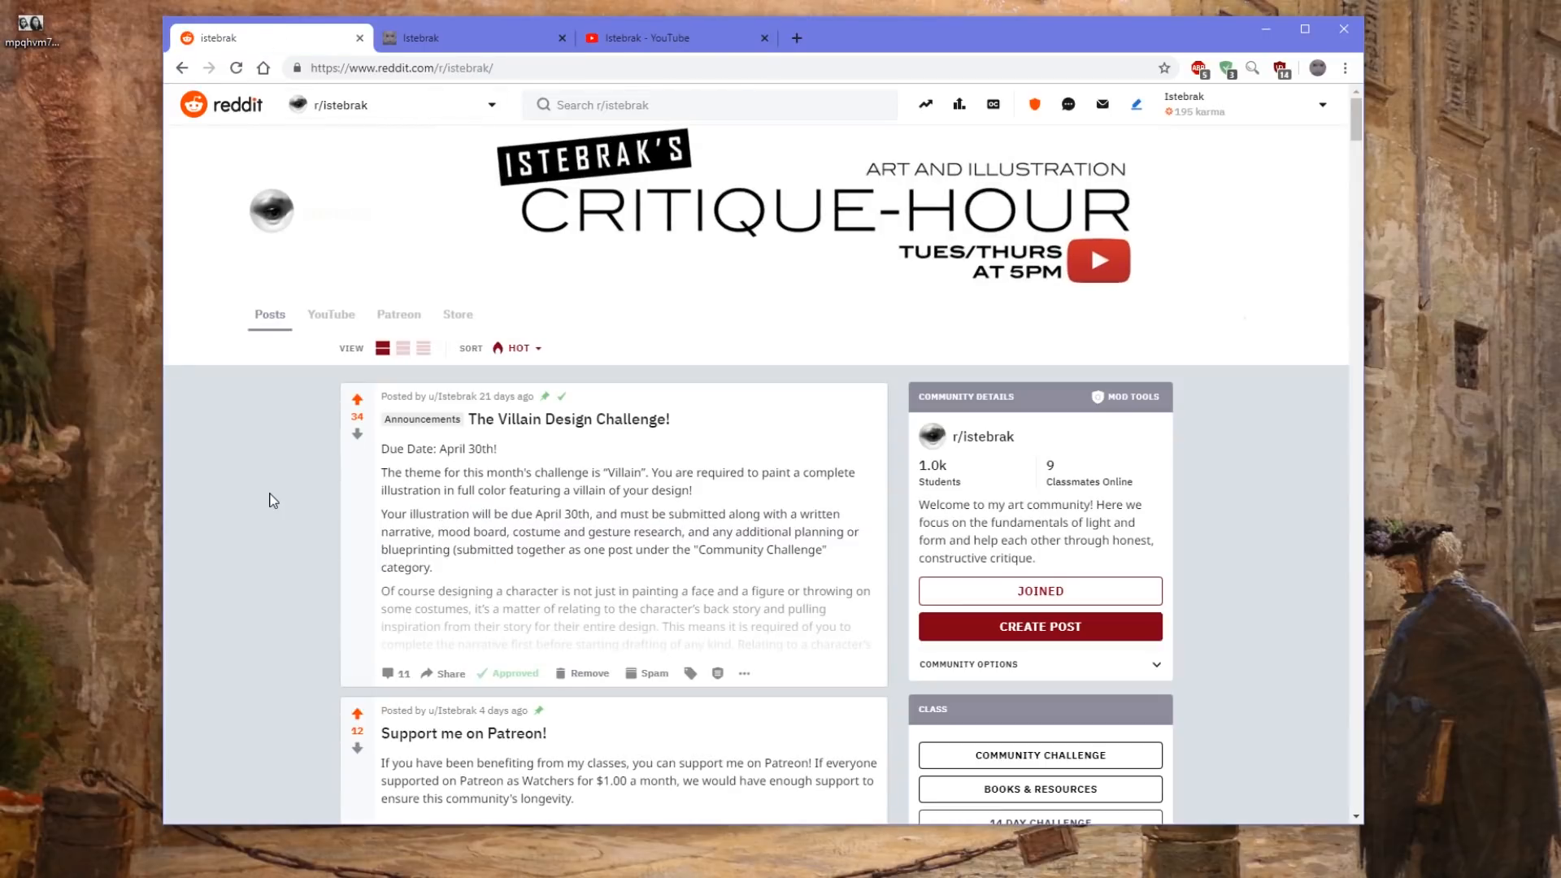
scroll(255, 494, down, 1)
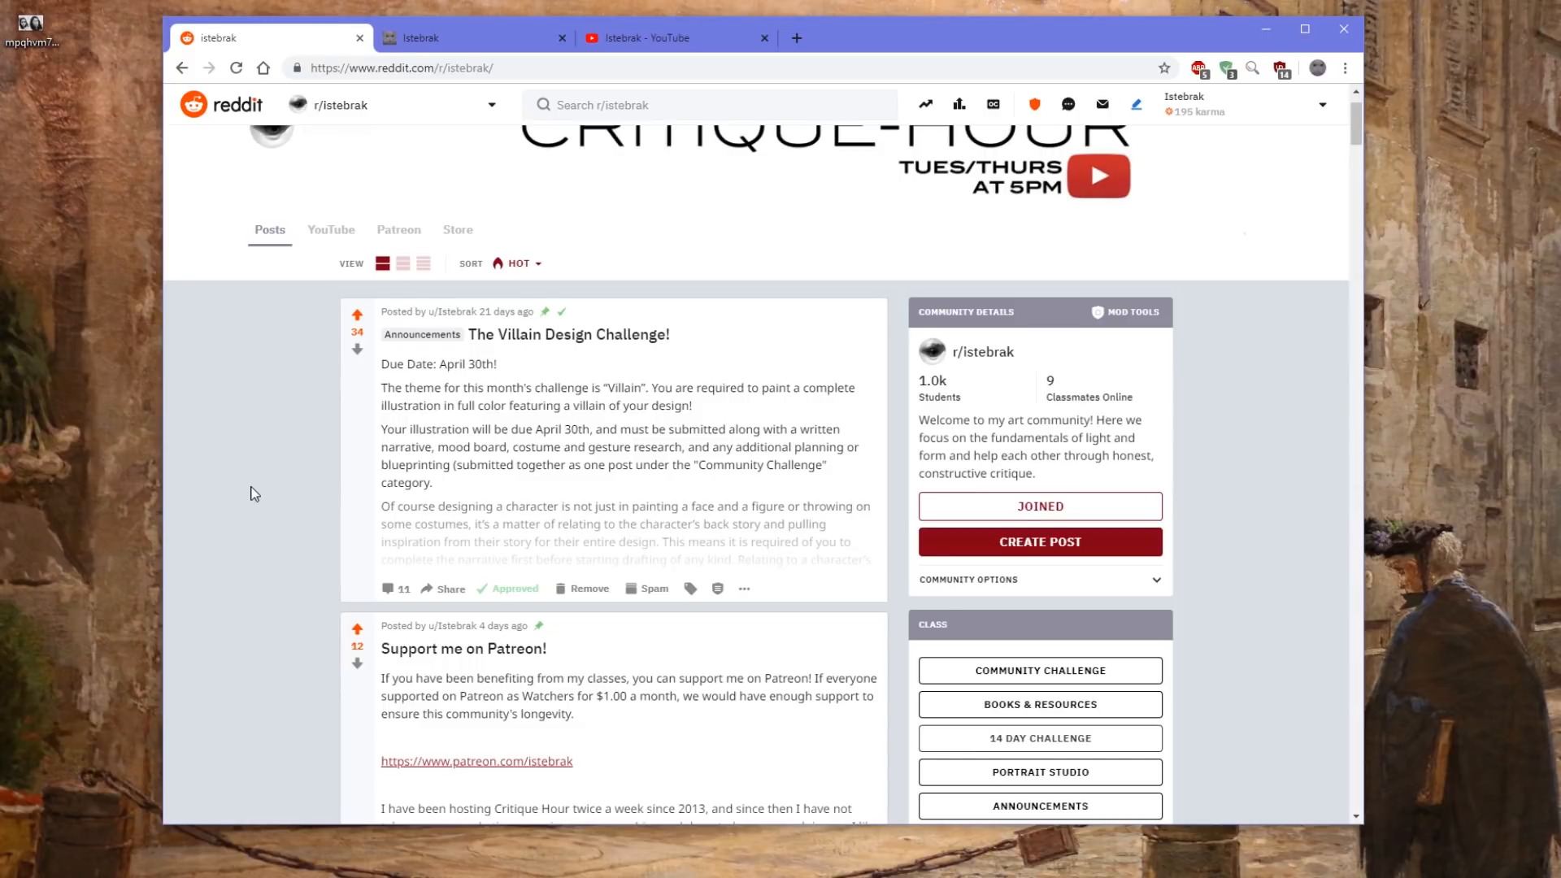
scroll(236, 415, down, 4)
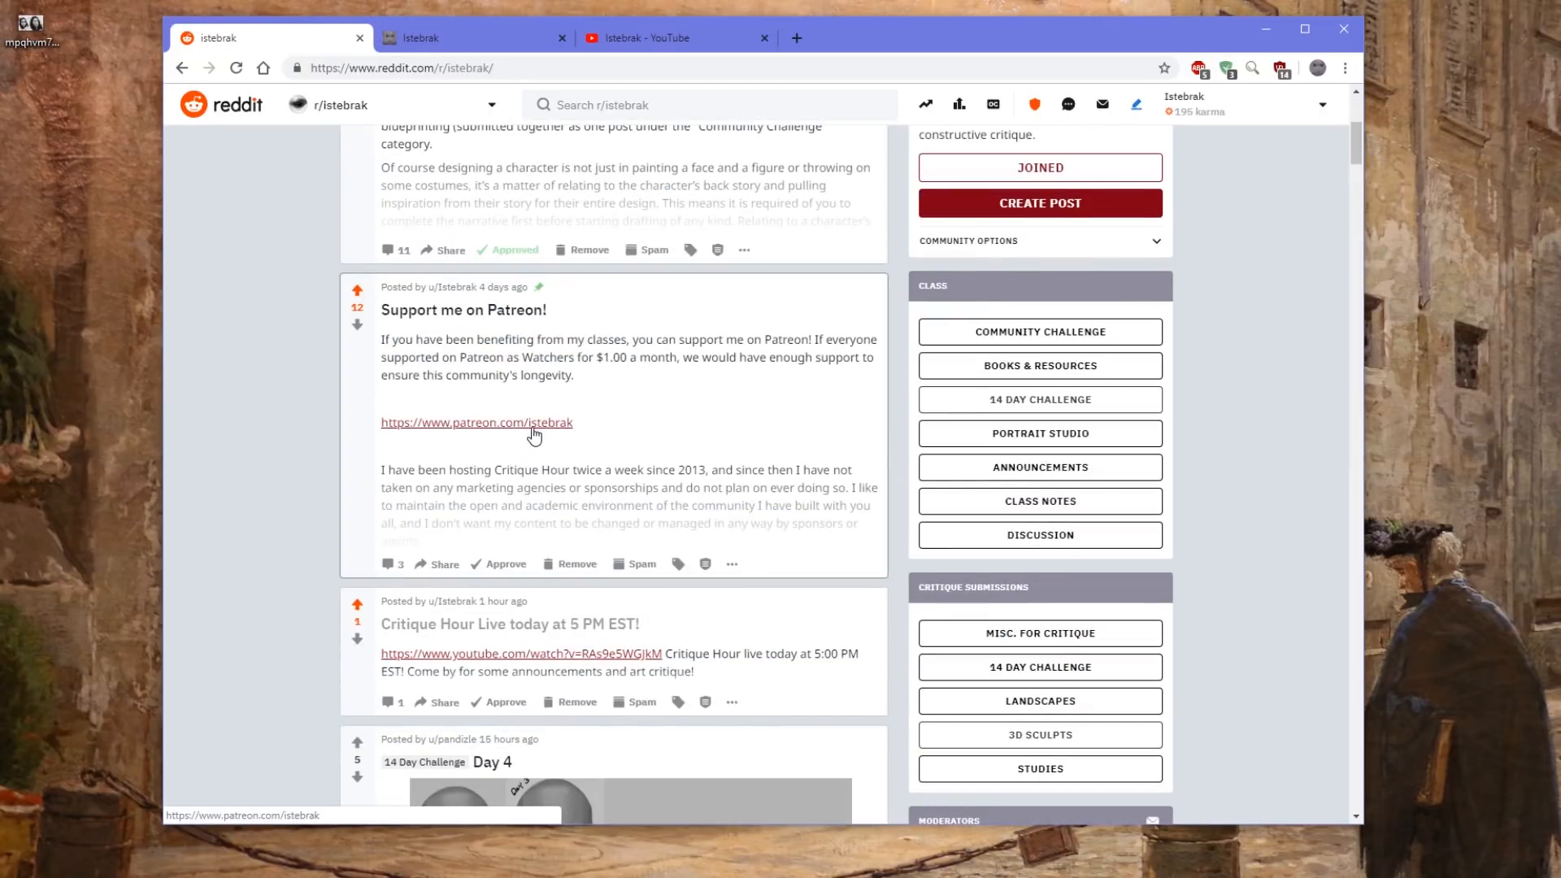
scroll(278, 389, up, 3)
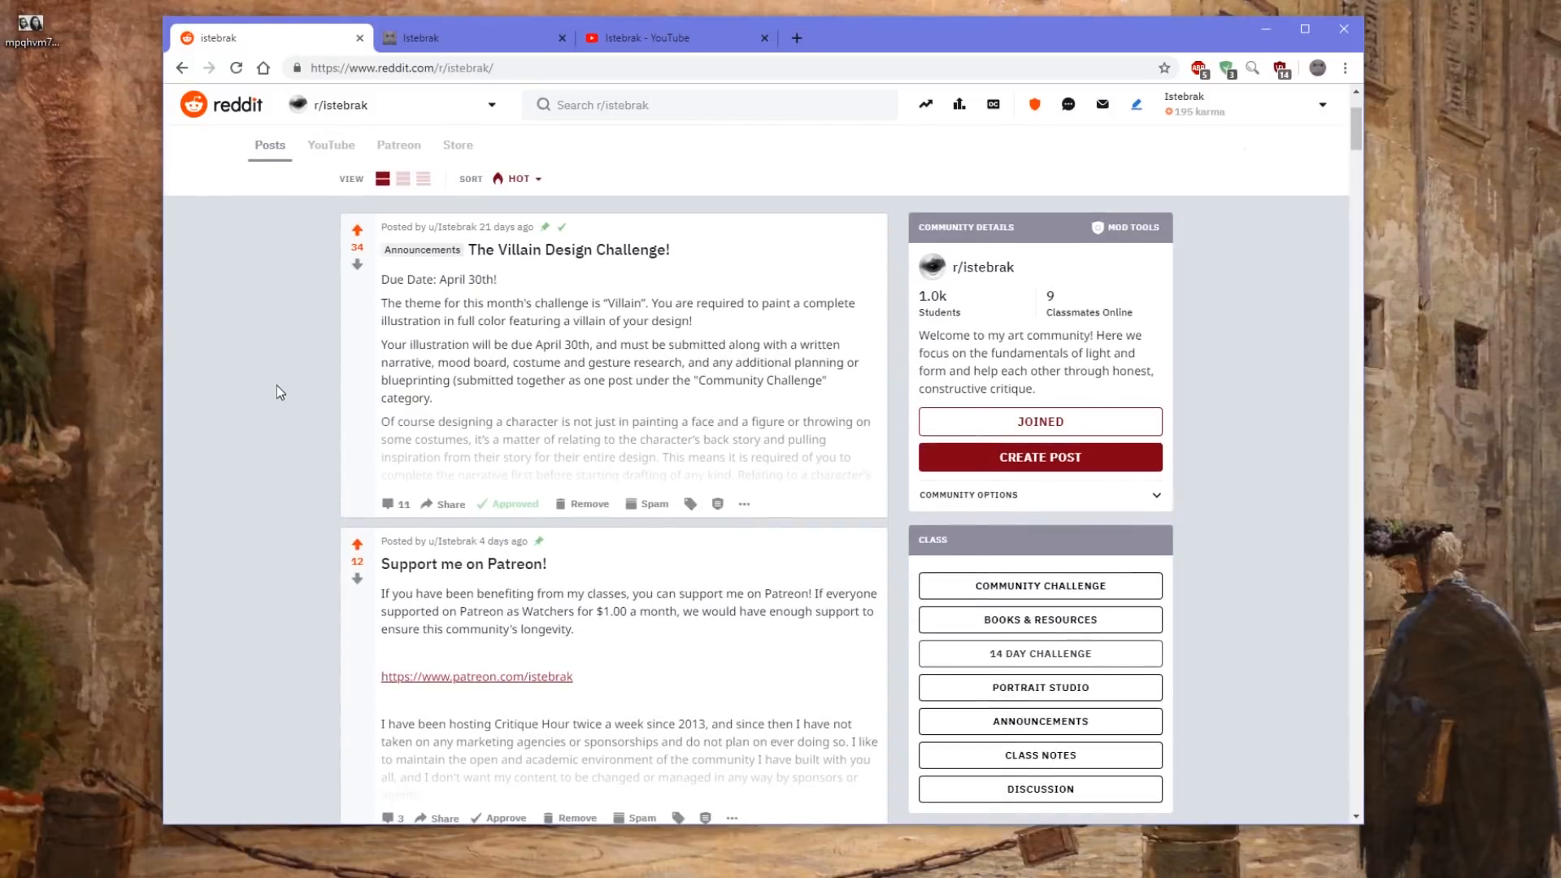
scroll(276, 384, up, 2)
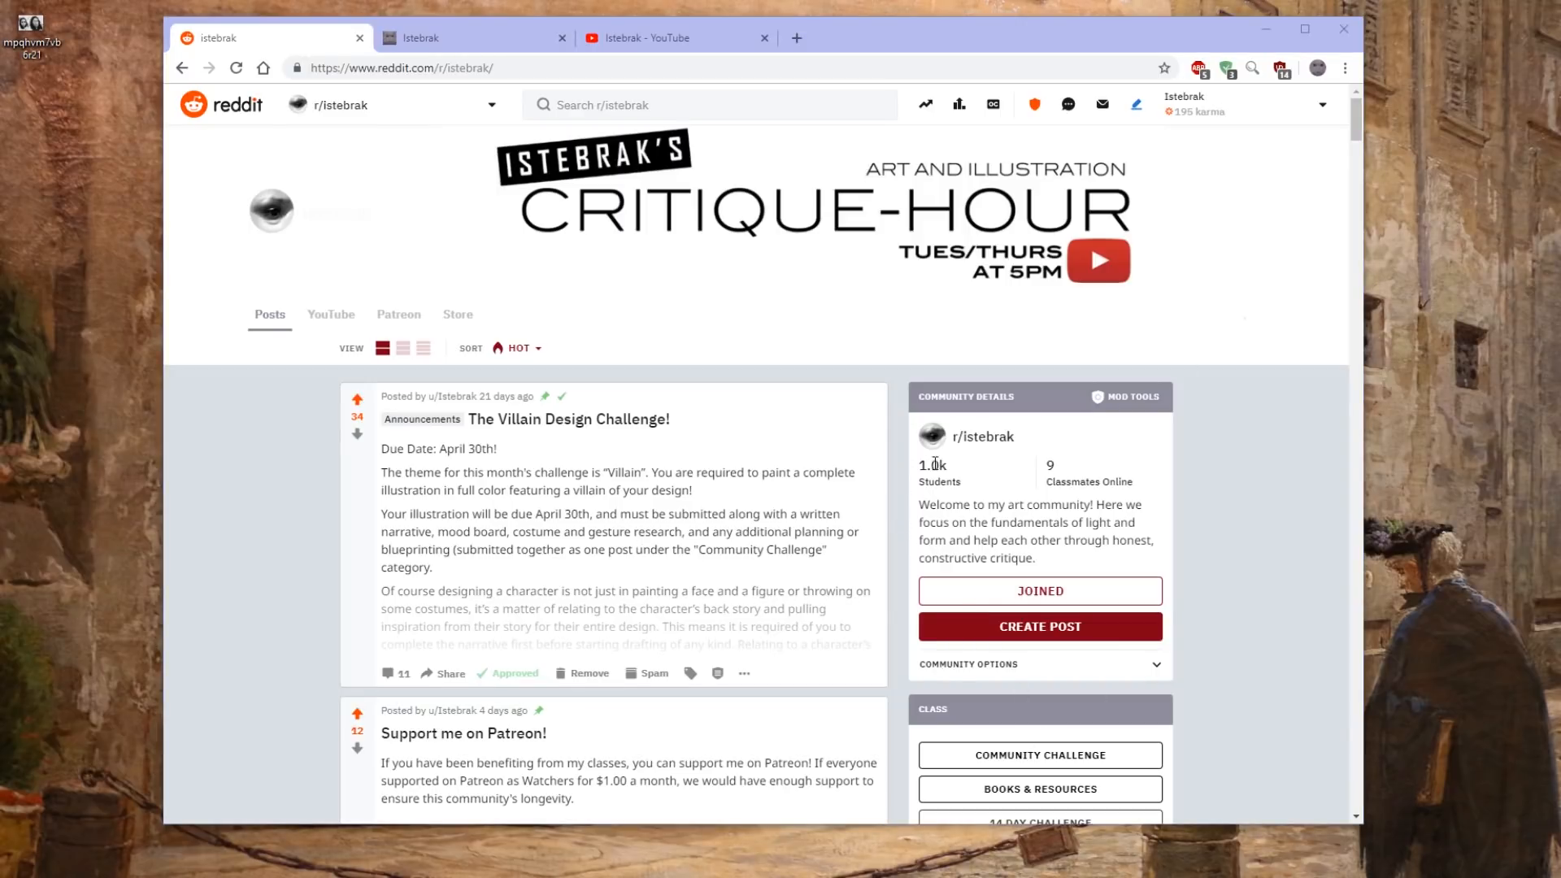
drag(948, 464, 921, 469)
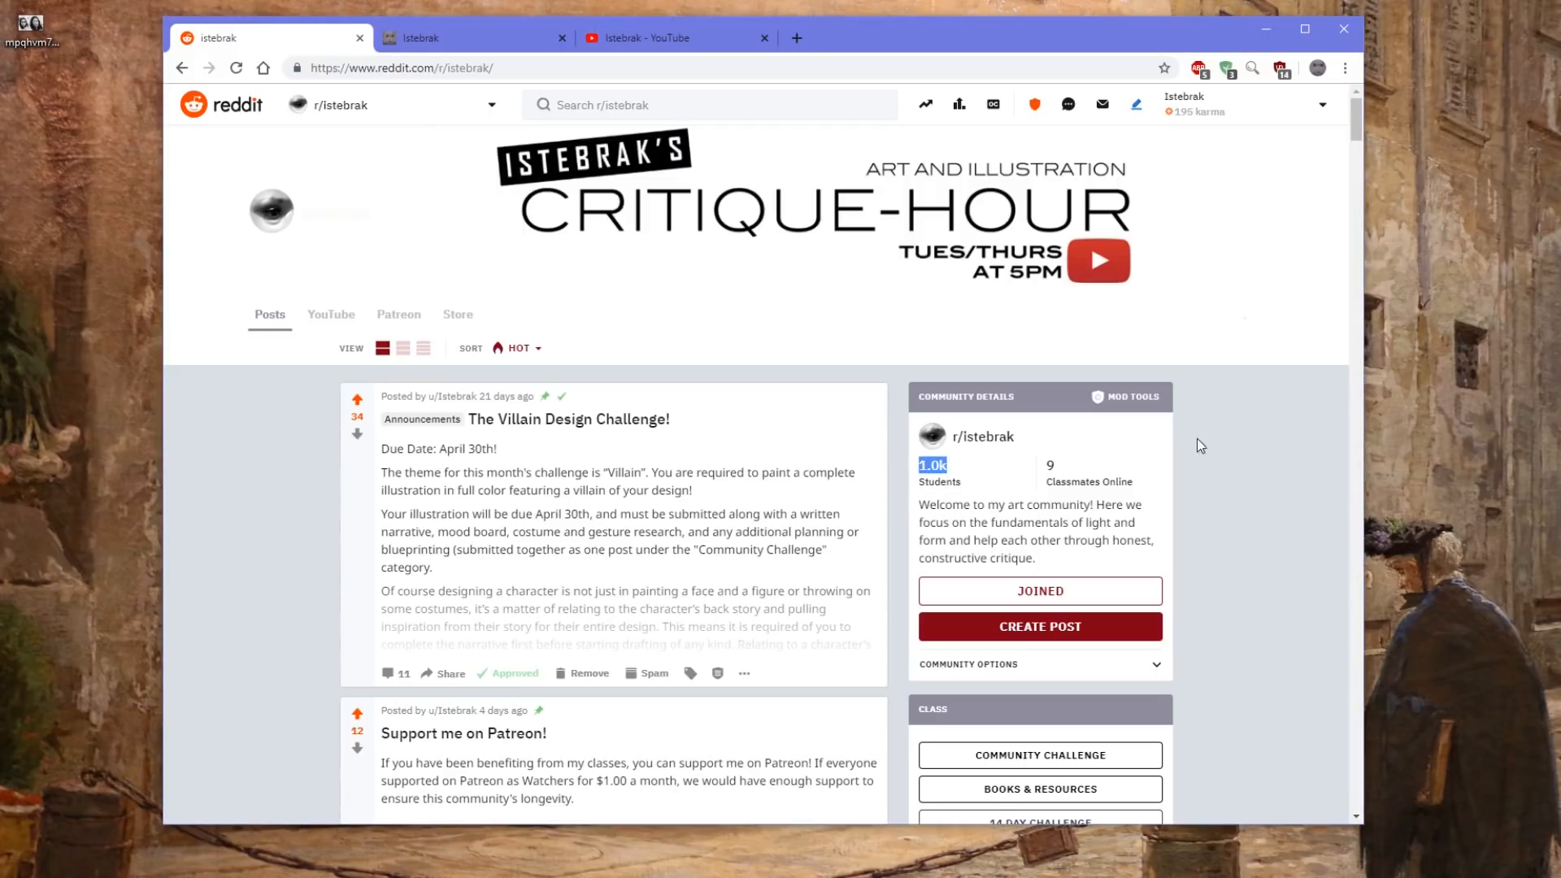
click(1186, 396)
click(1560, 877)
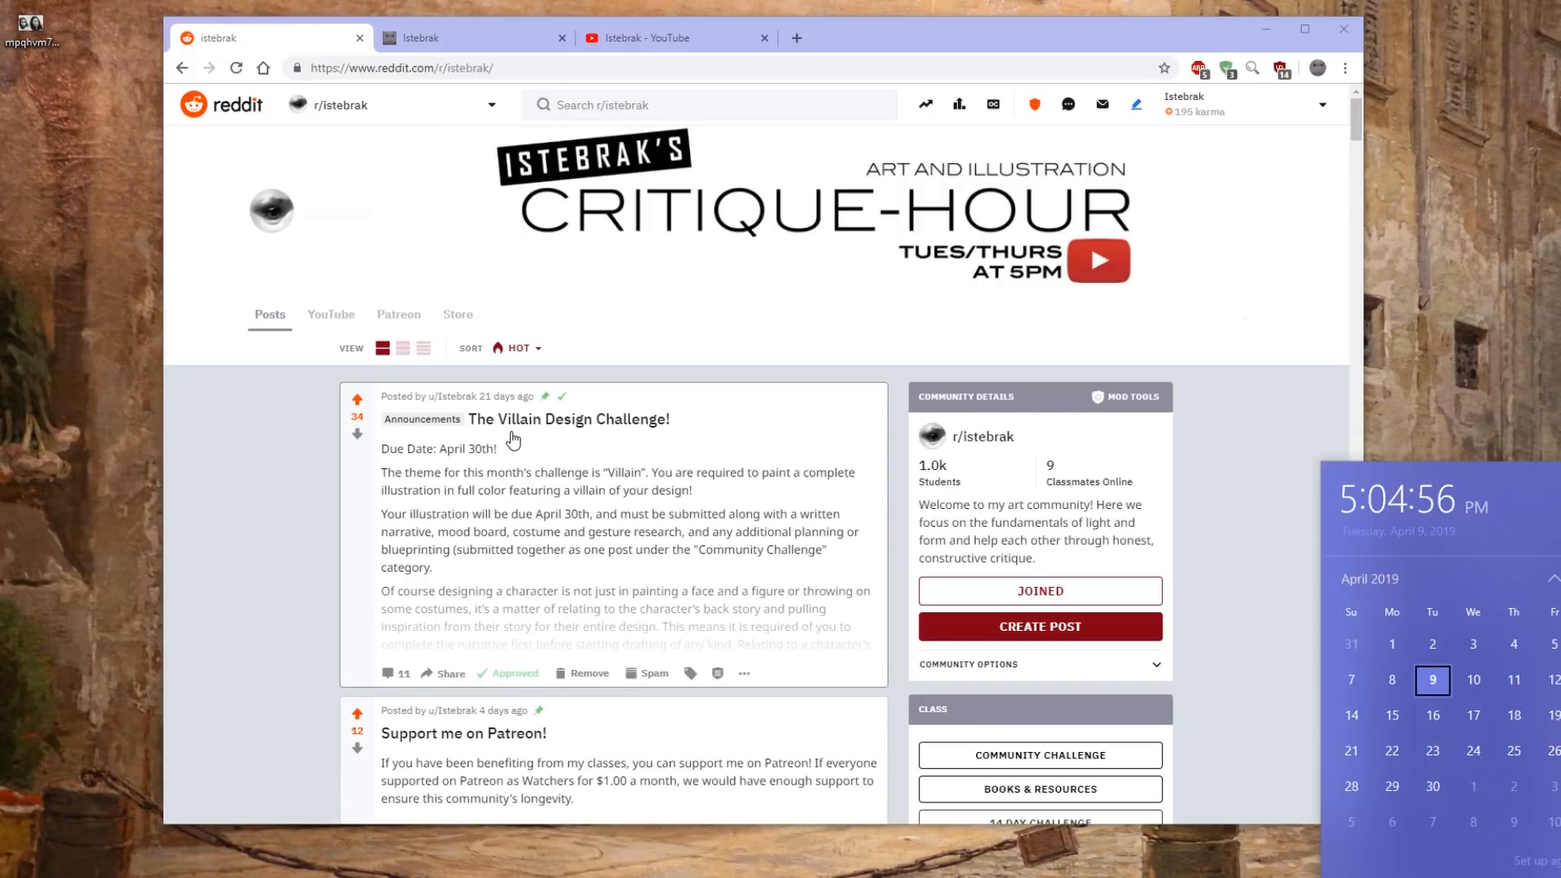
click(254, 464)
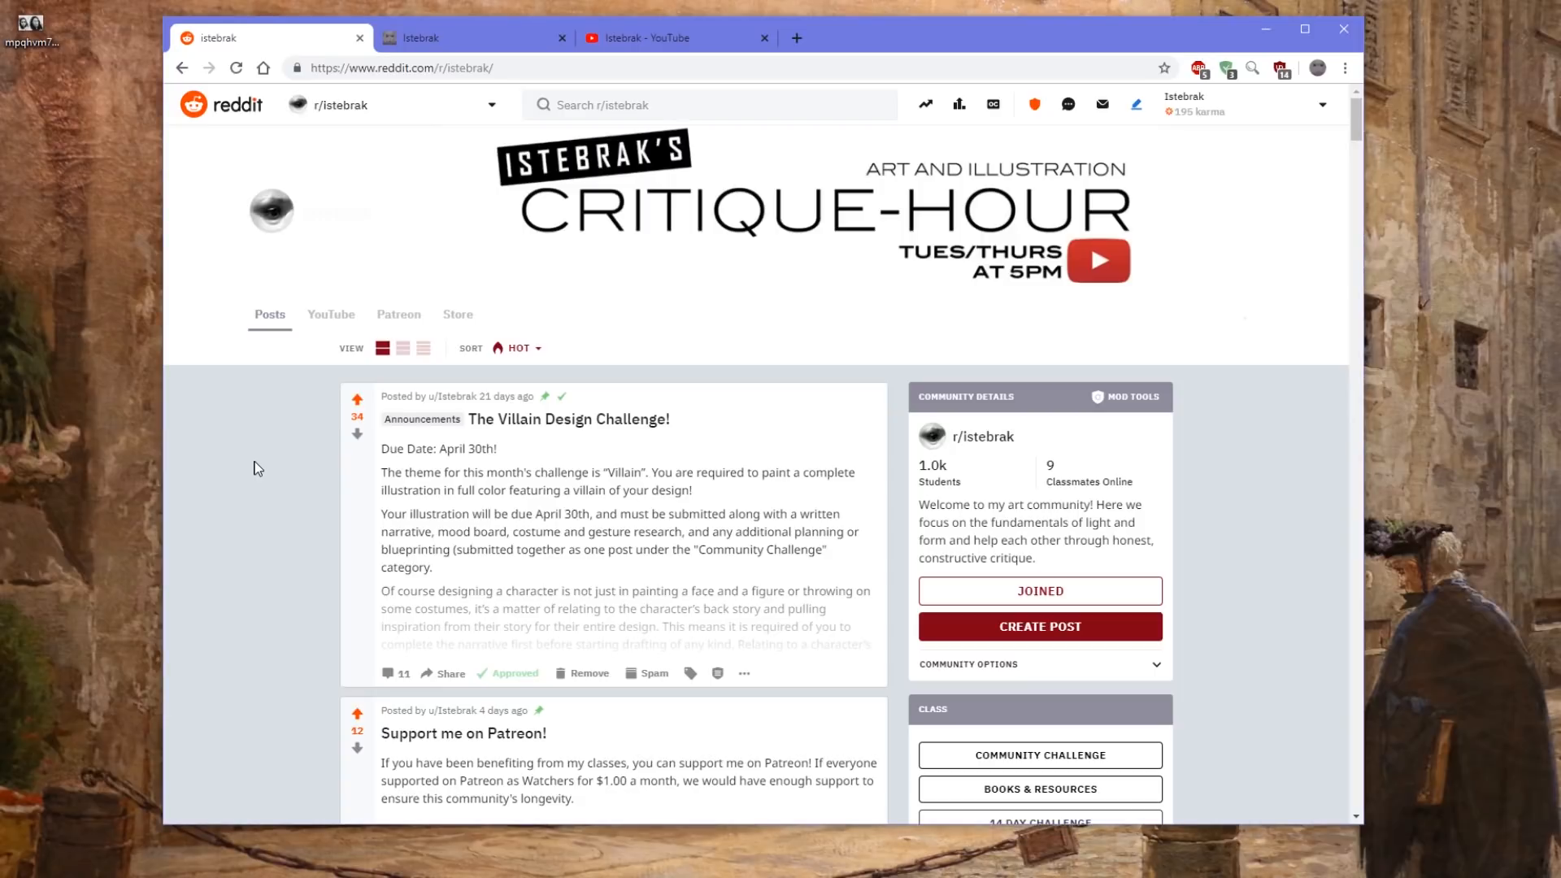
click(472, 6)
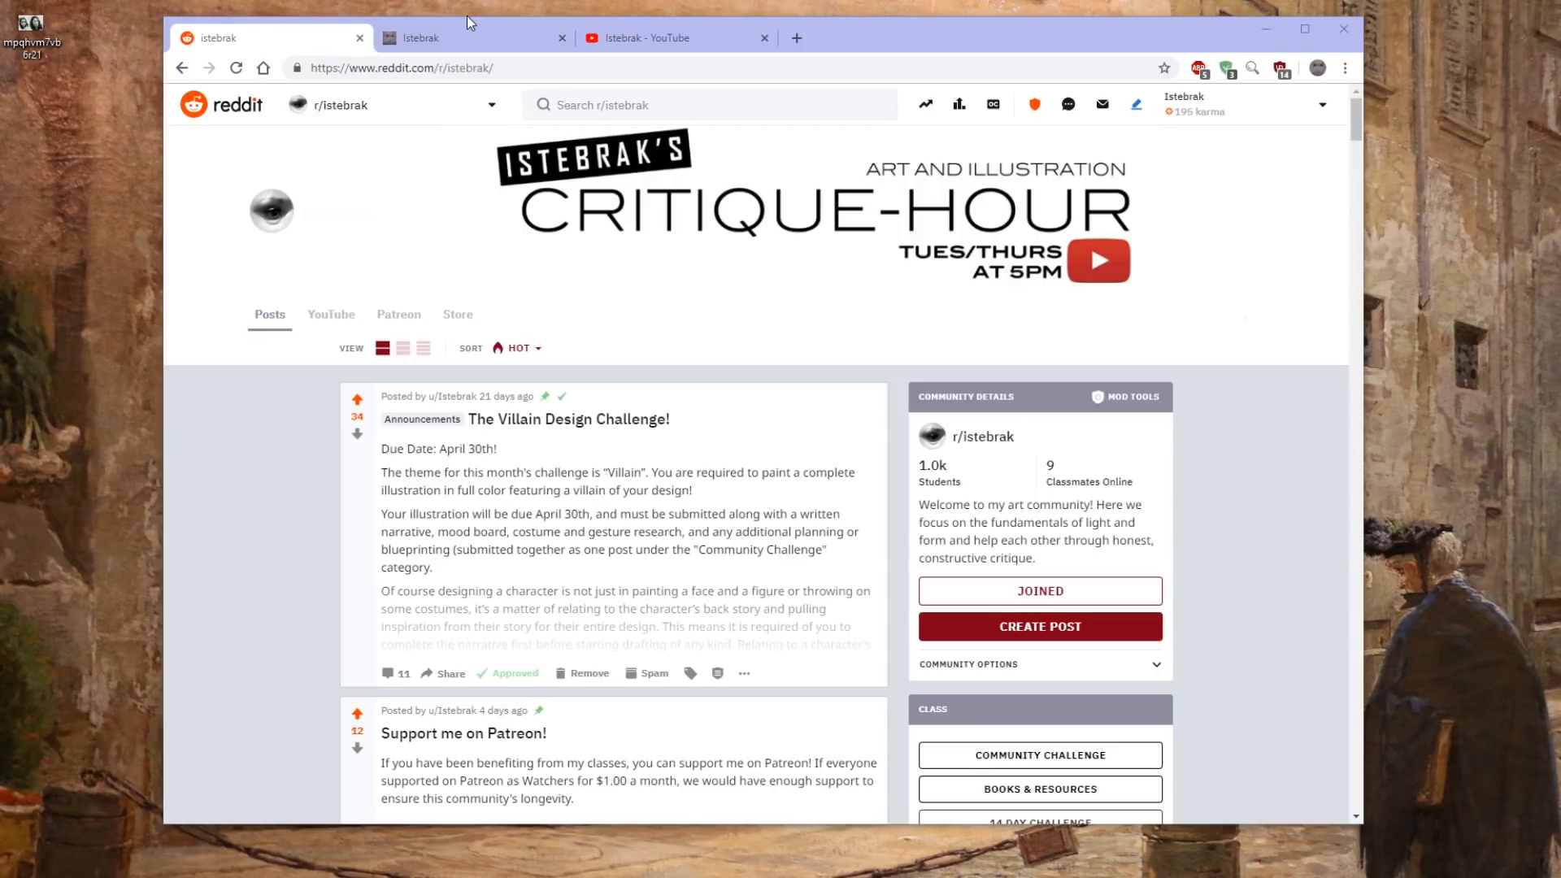
click(1557, 875)
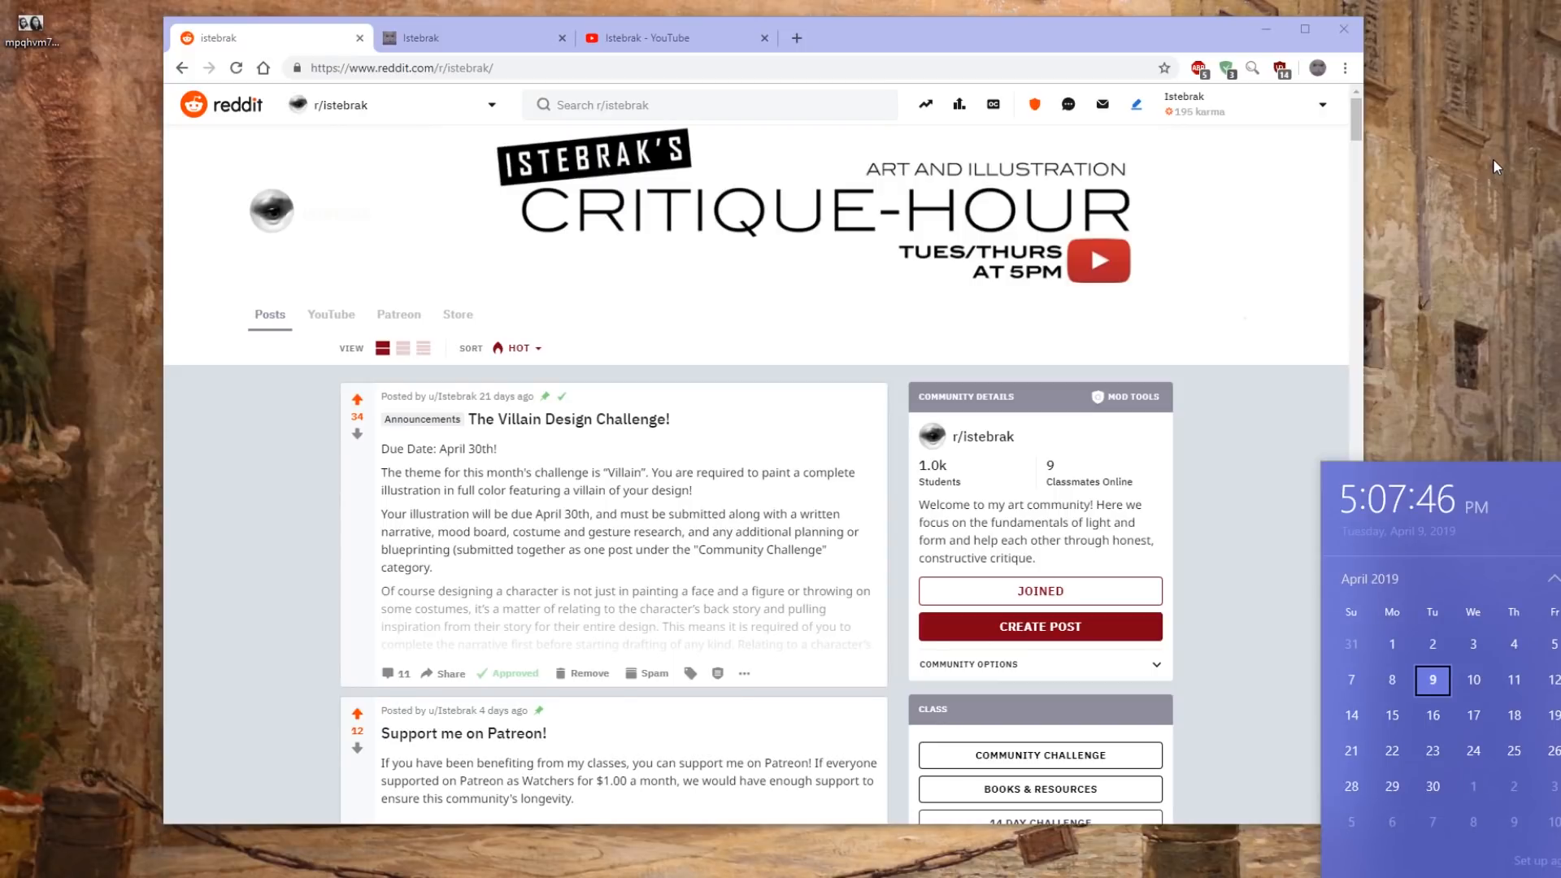
Look through the videos on the store's PortraitStudio product page and return to the r/istebrak page
click(504, 37)
click(946, 182)
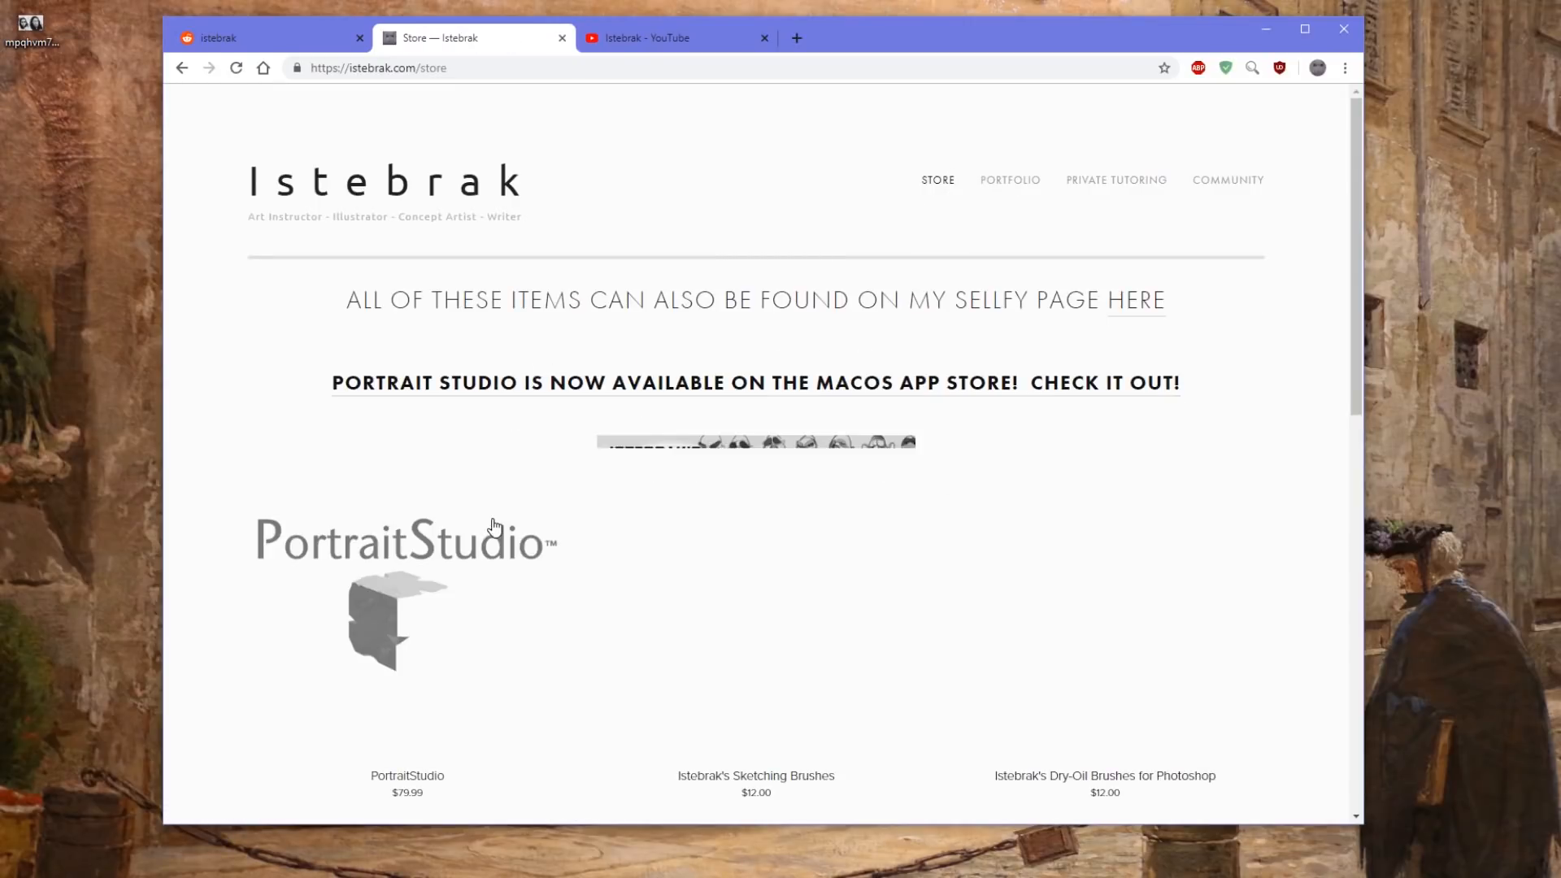
click(450, 547)
scroll(854, 508, down, 20)
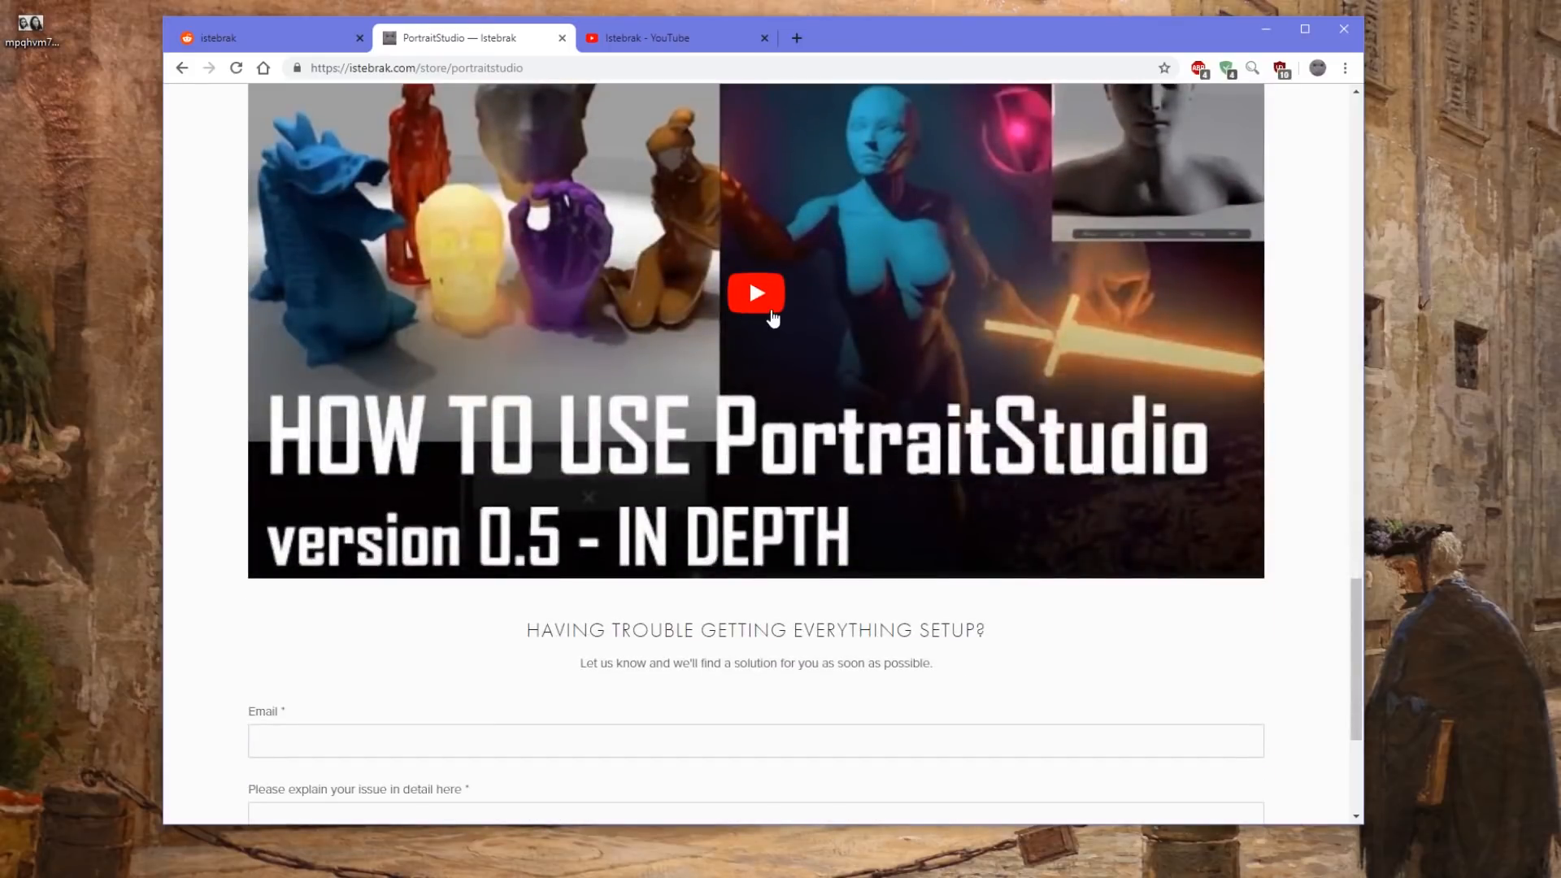
scroll(854, 511, up, 4)
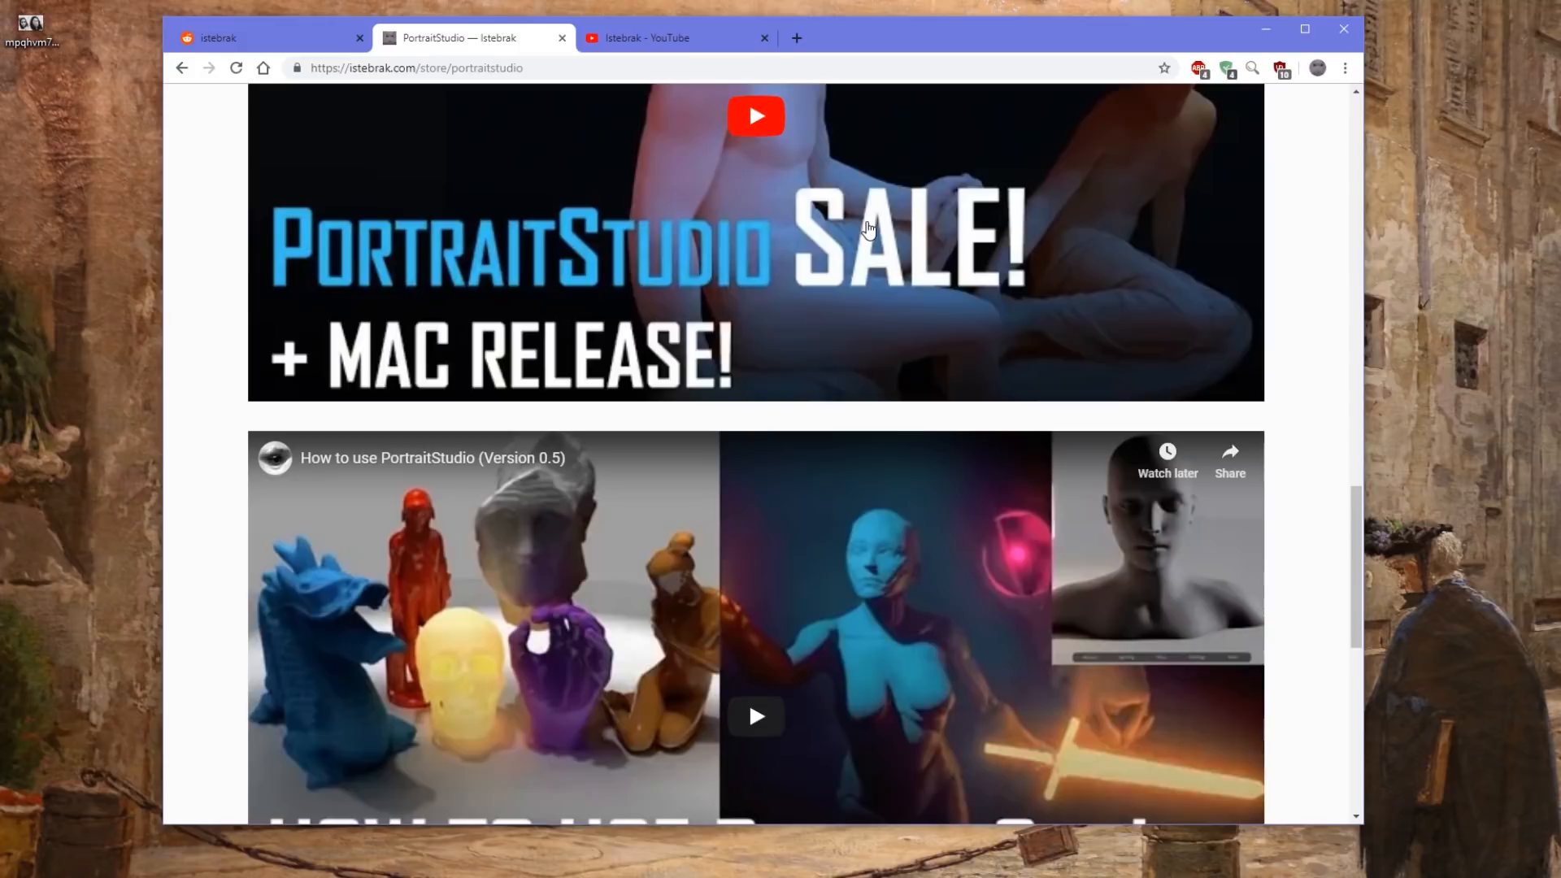
scroll(869, 231, down, 1)
scroll(870, 231, down, 1)
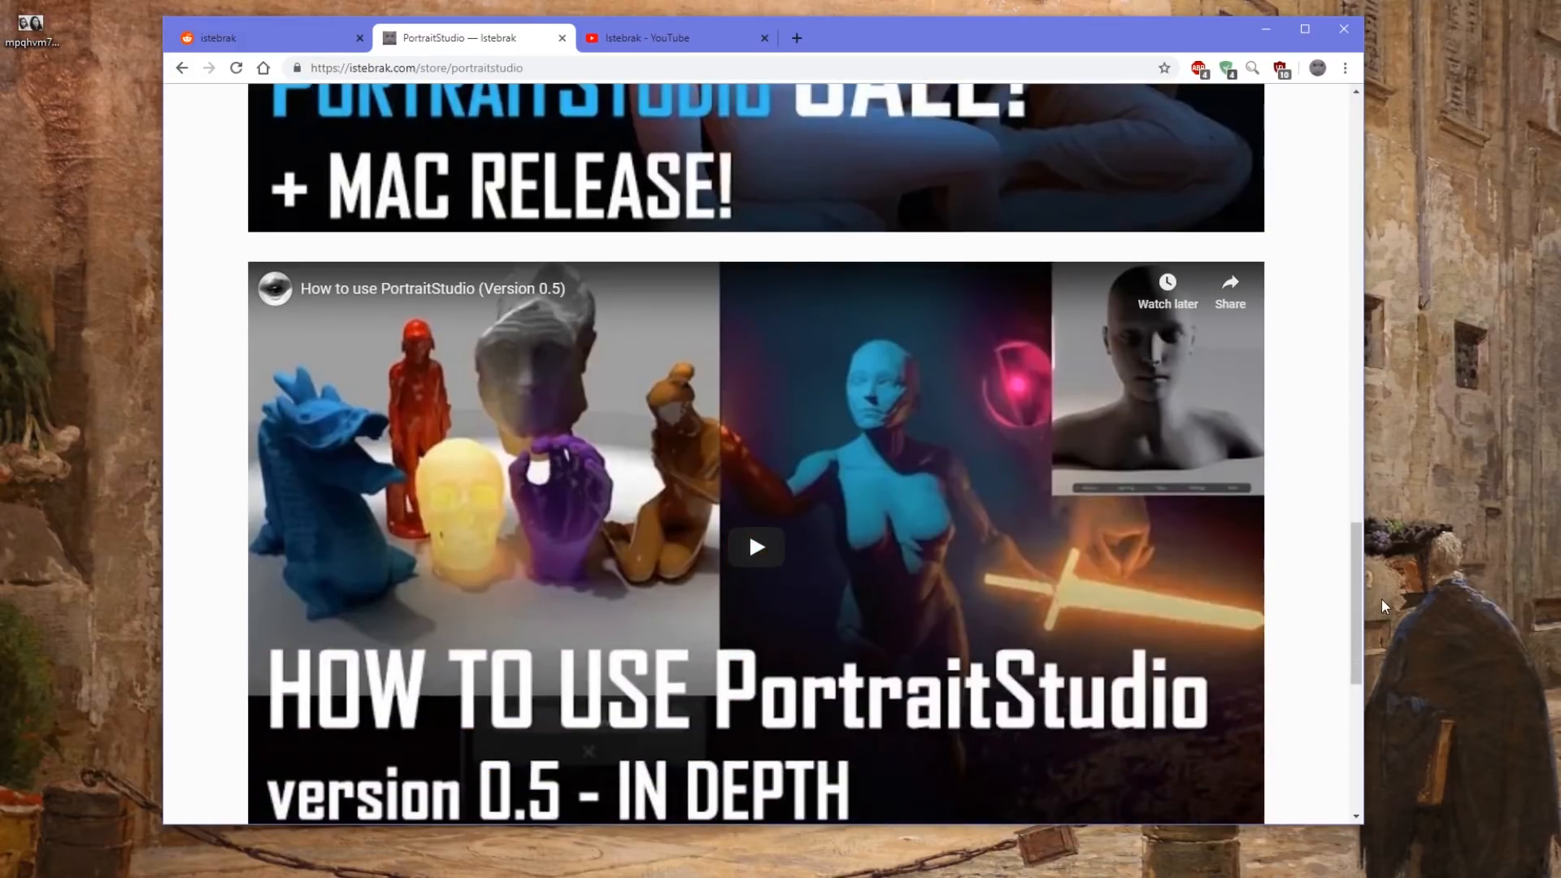
scroll(1360, 404, up, 4)
scroll(1359, 403, up, 10)
click(321, 38)
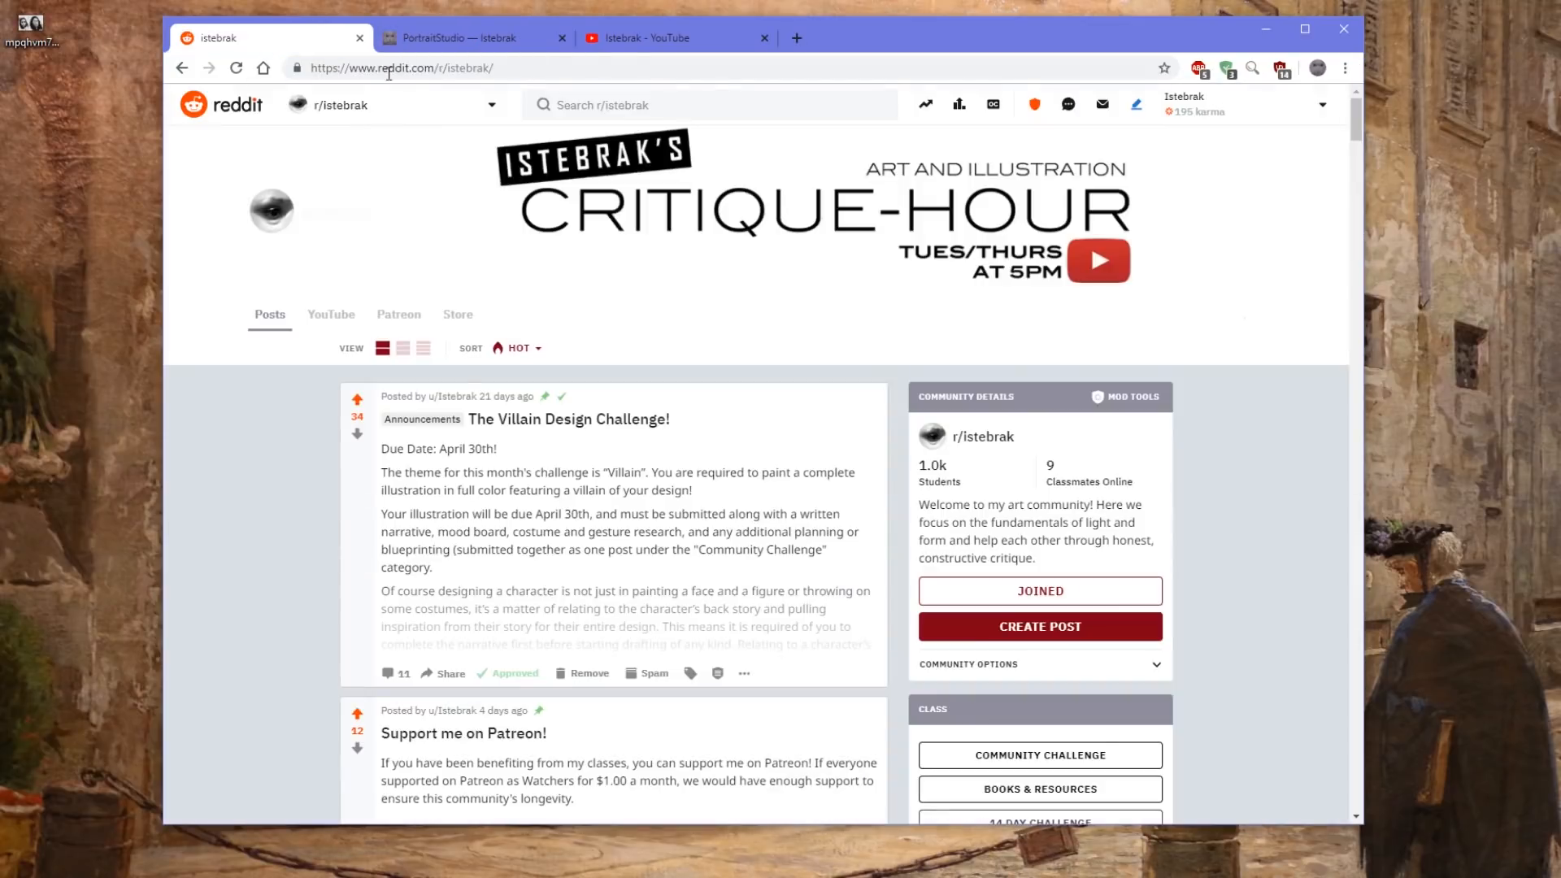
Minimize the browser window and launch Adobe Photoshop
click(1266, 29)
key(super)
key(super)
key(super)
key(super)
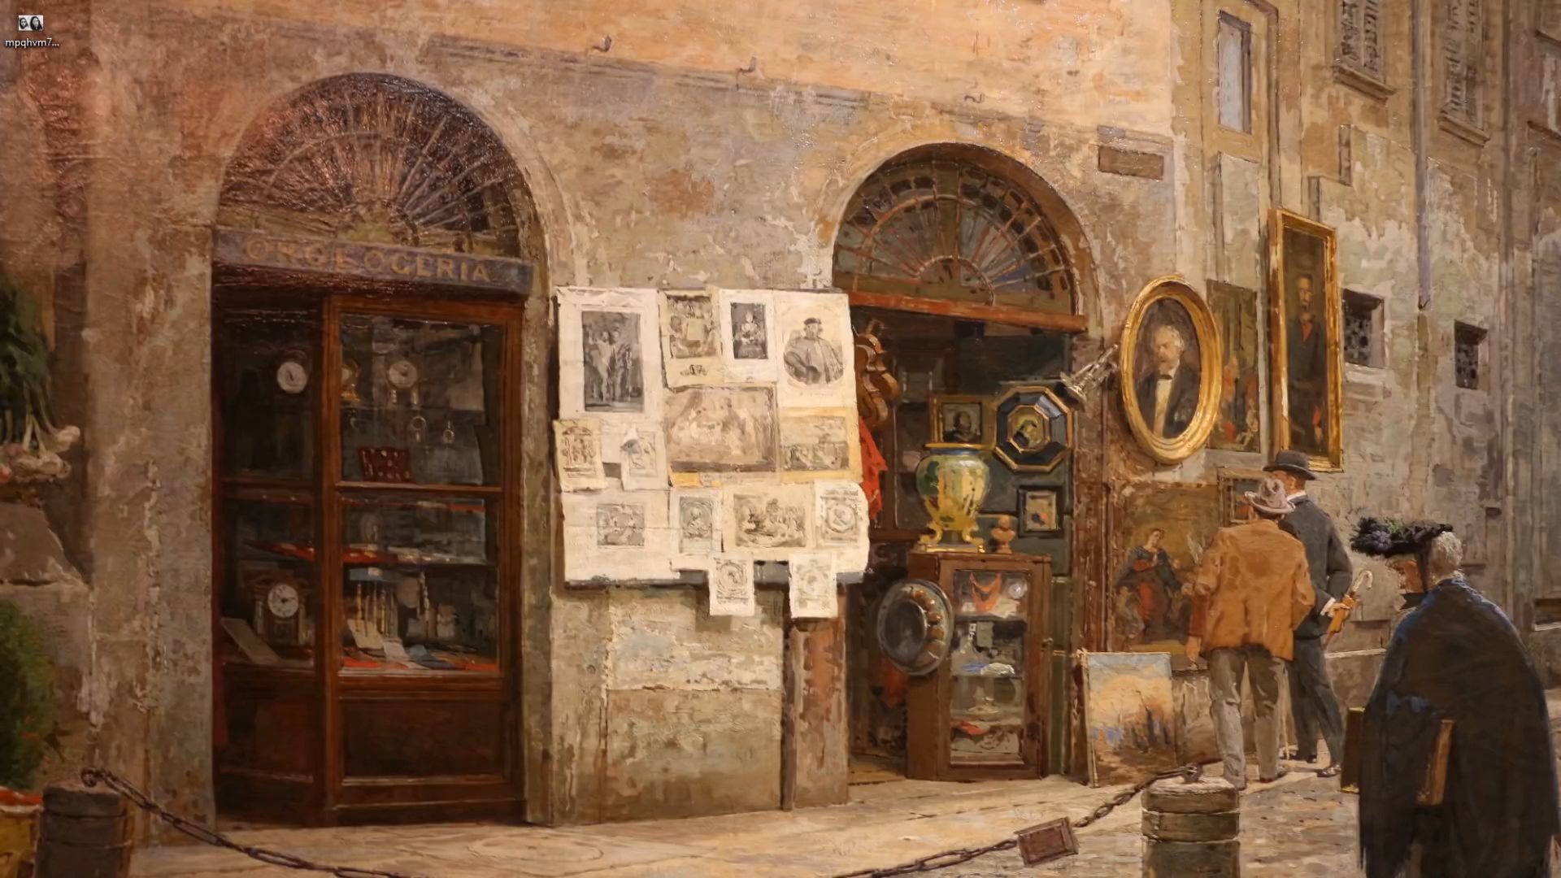
key(super)
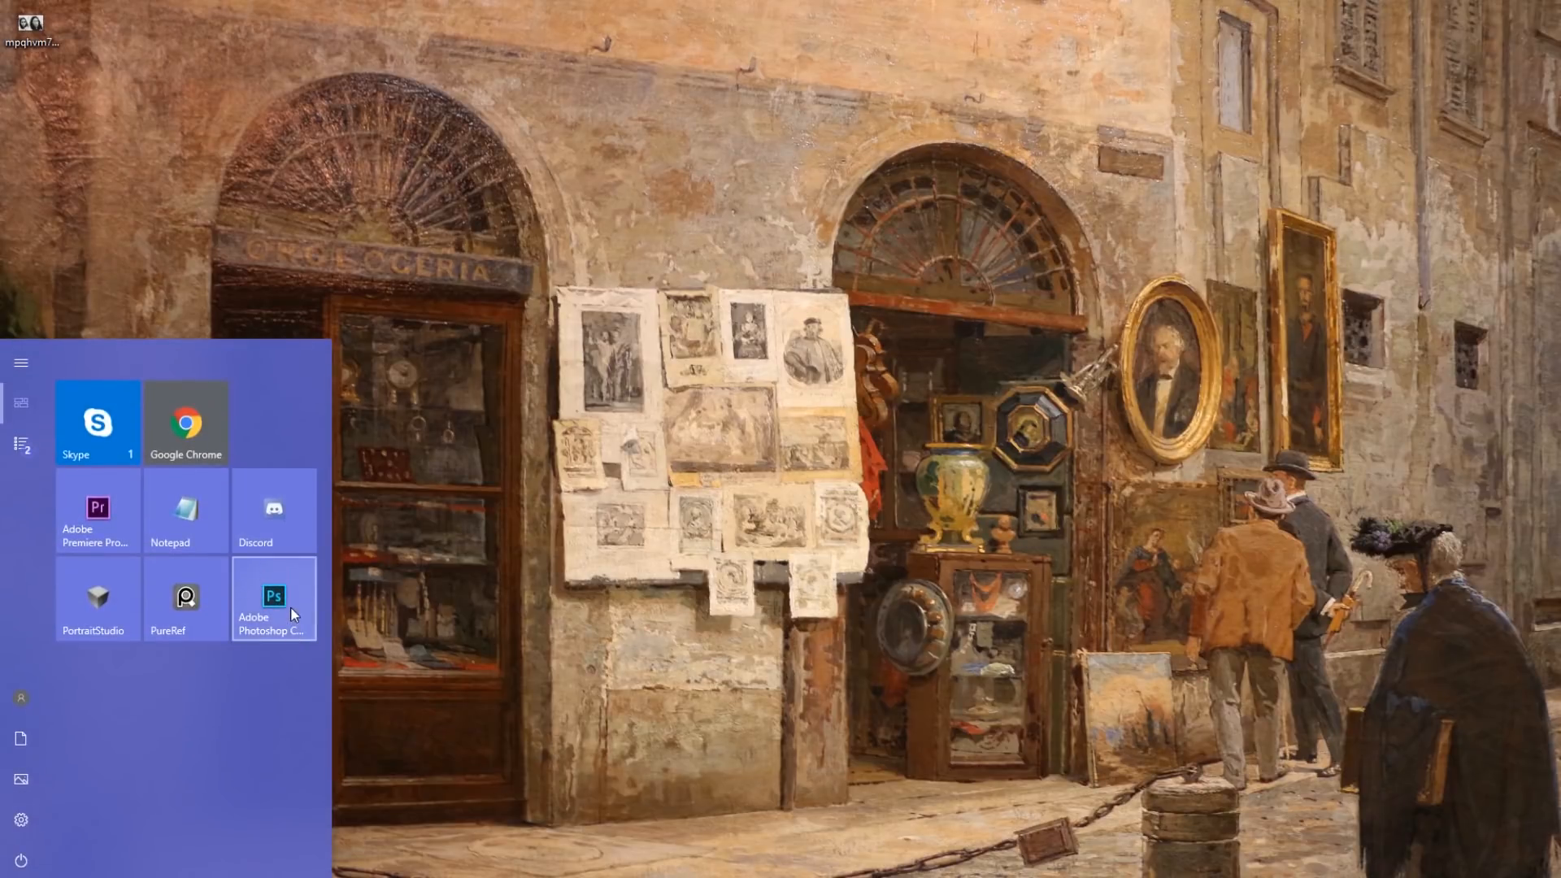
click(290, 606)
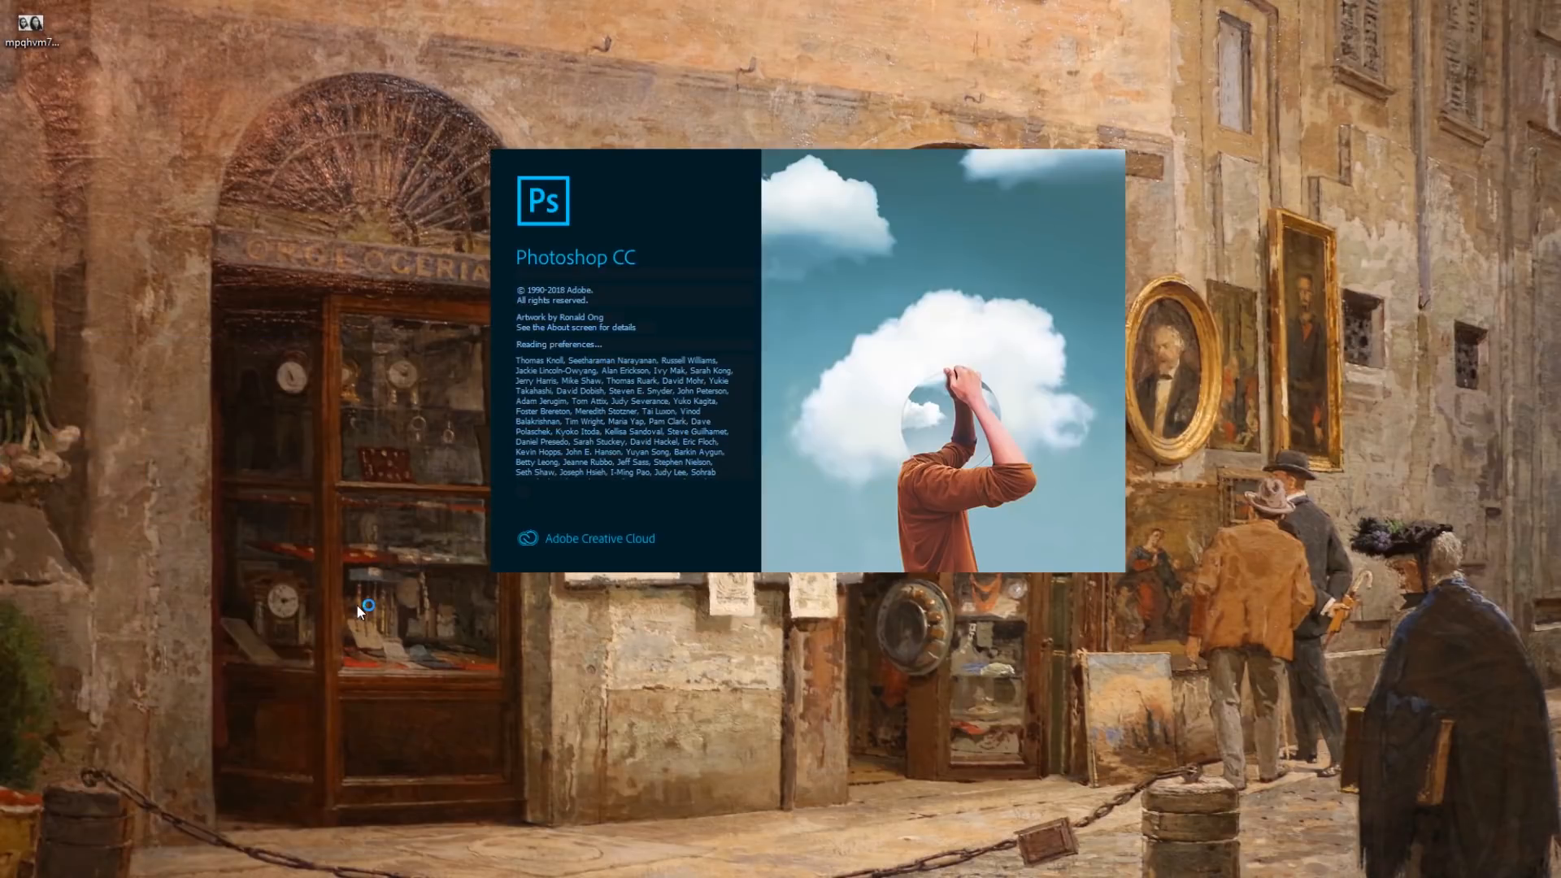
Open the desktop image mpqhvm7vb6r21.jpg in Photoshop and maximize the program window
click(25, 27)
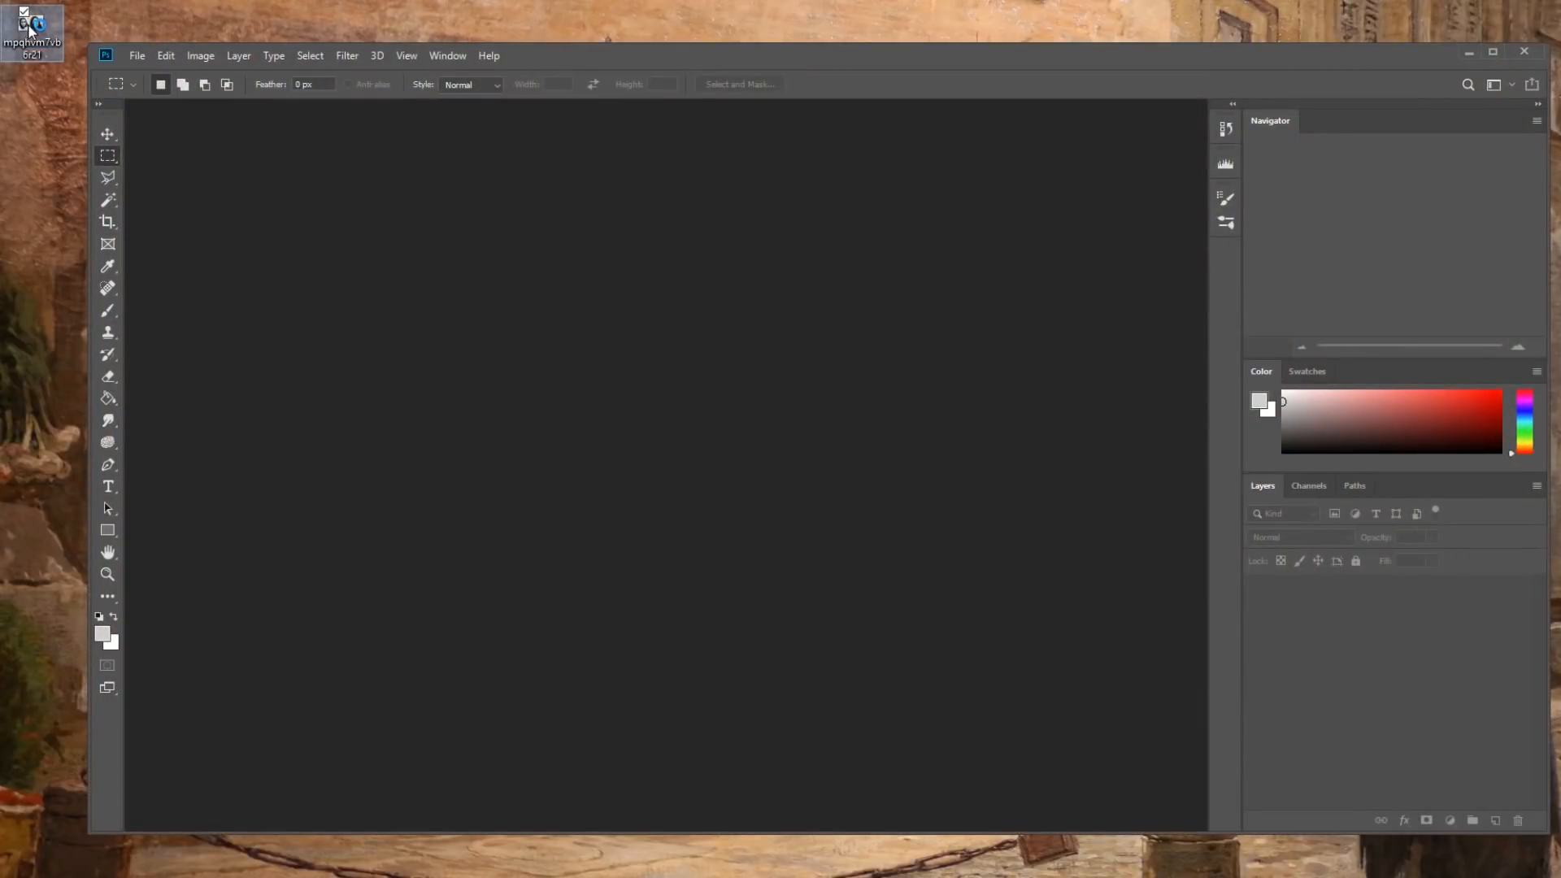
drag(30, 30, 712, 367)
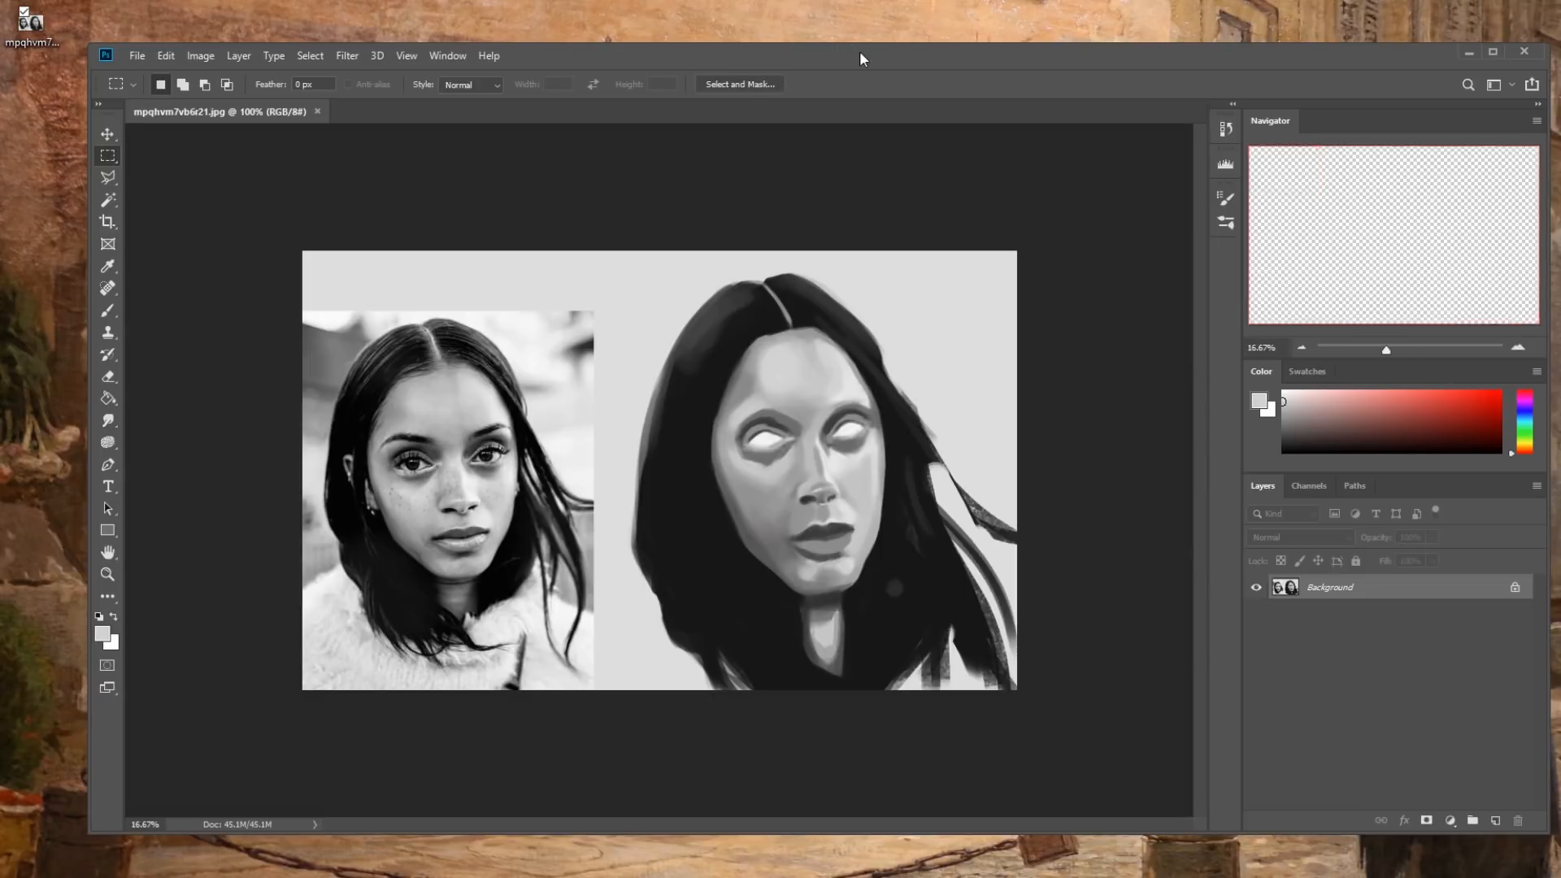
double_click(870, 56)
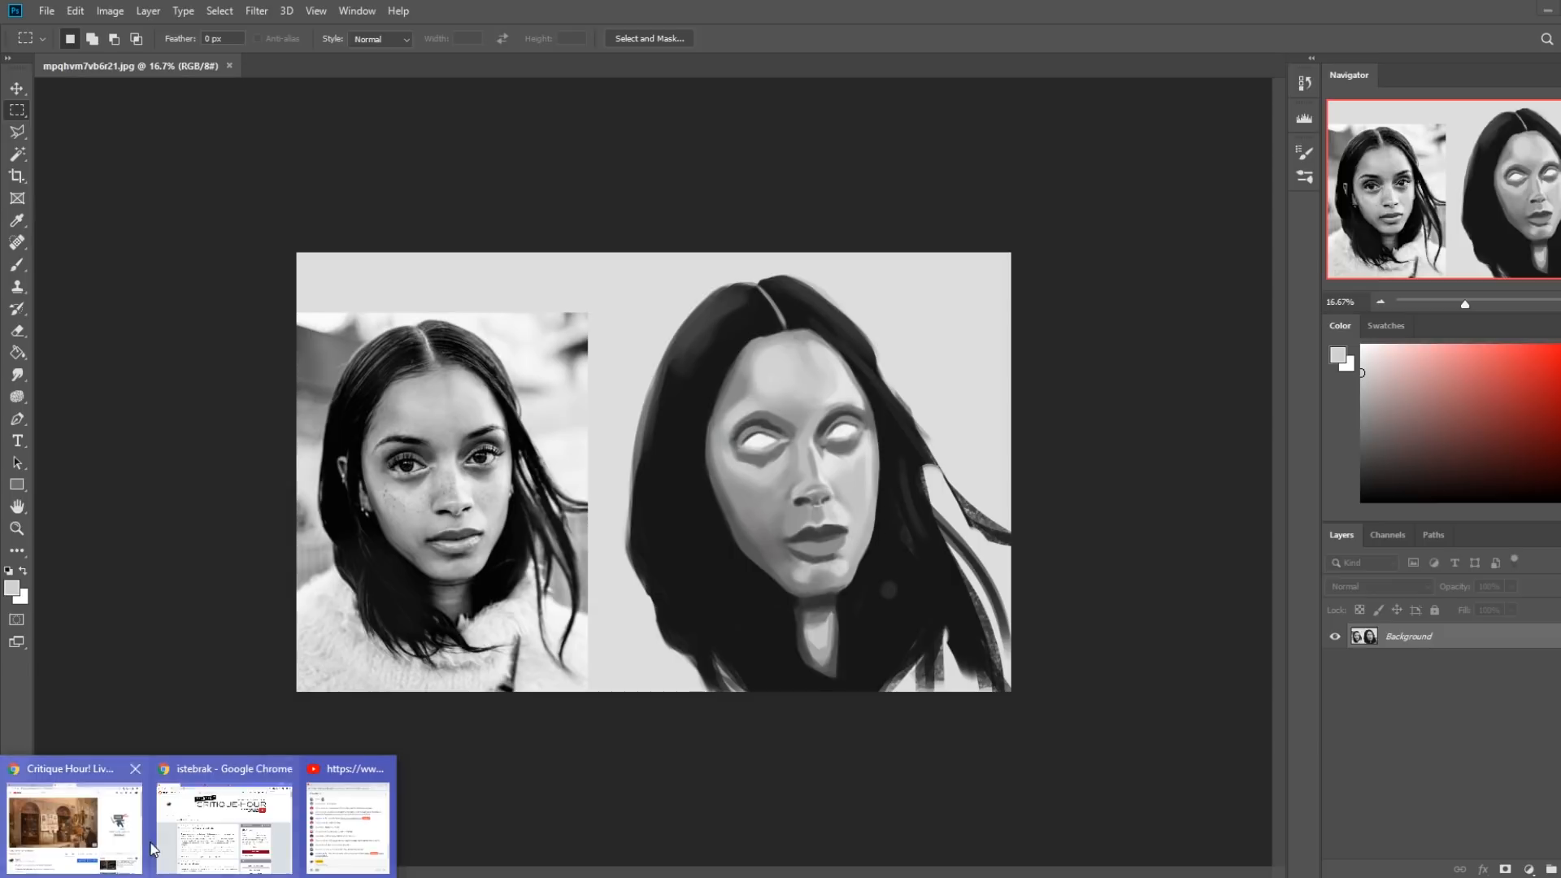
click(229, 825)
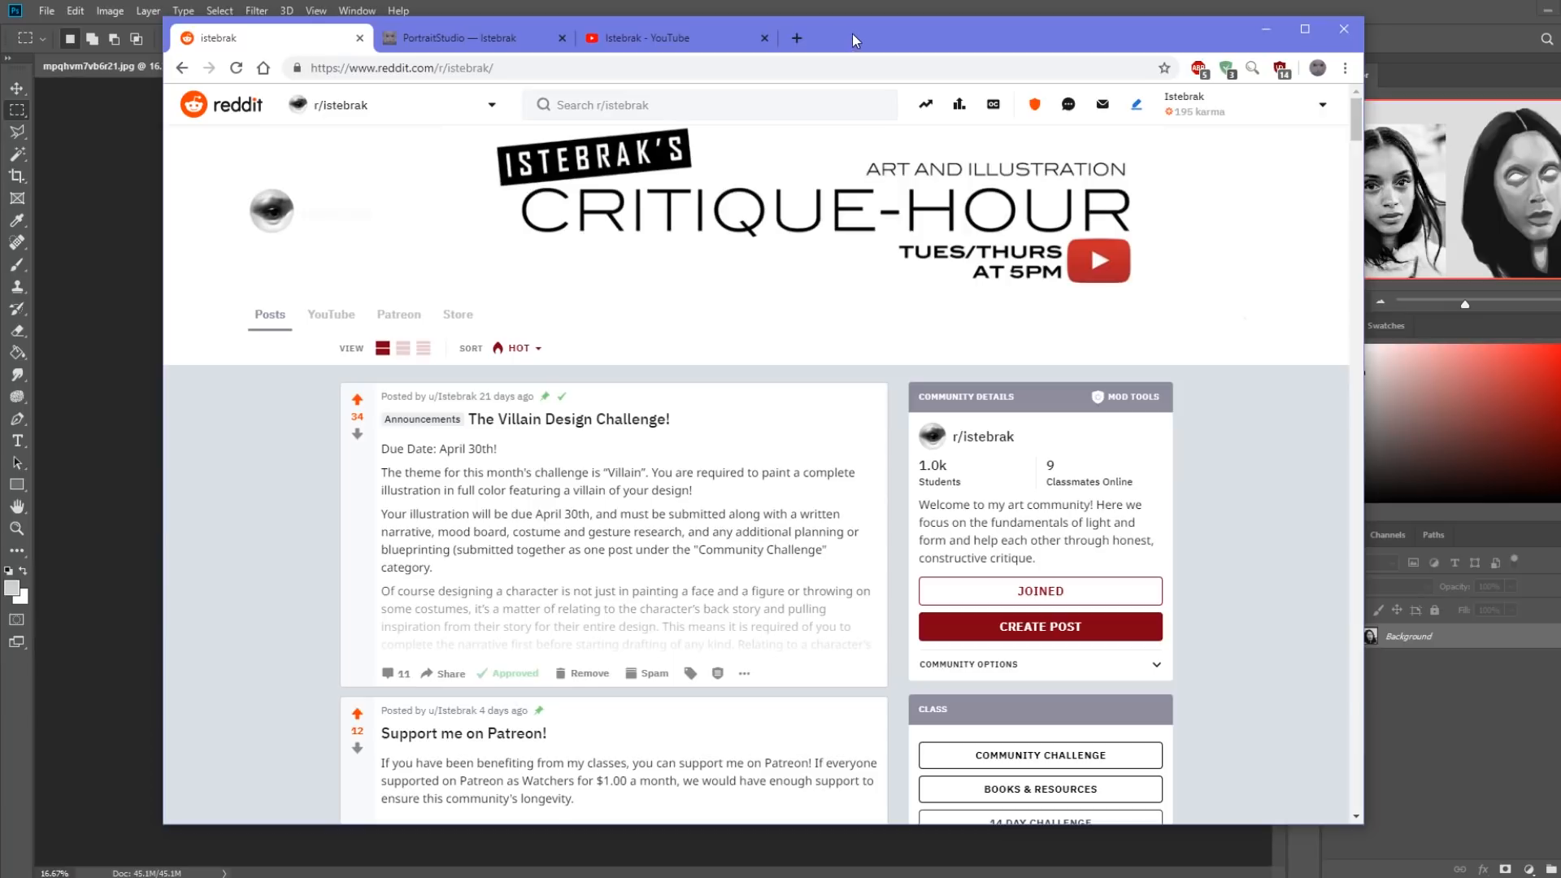
click(1525, 863)
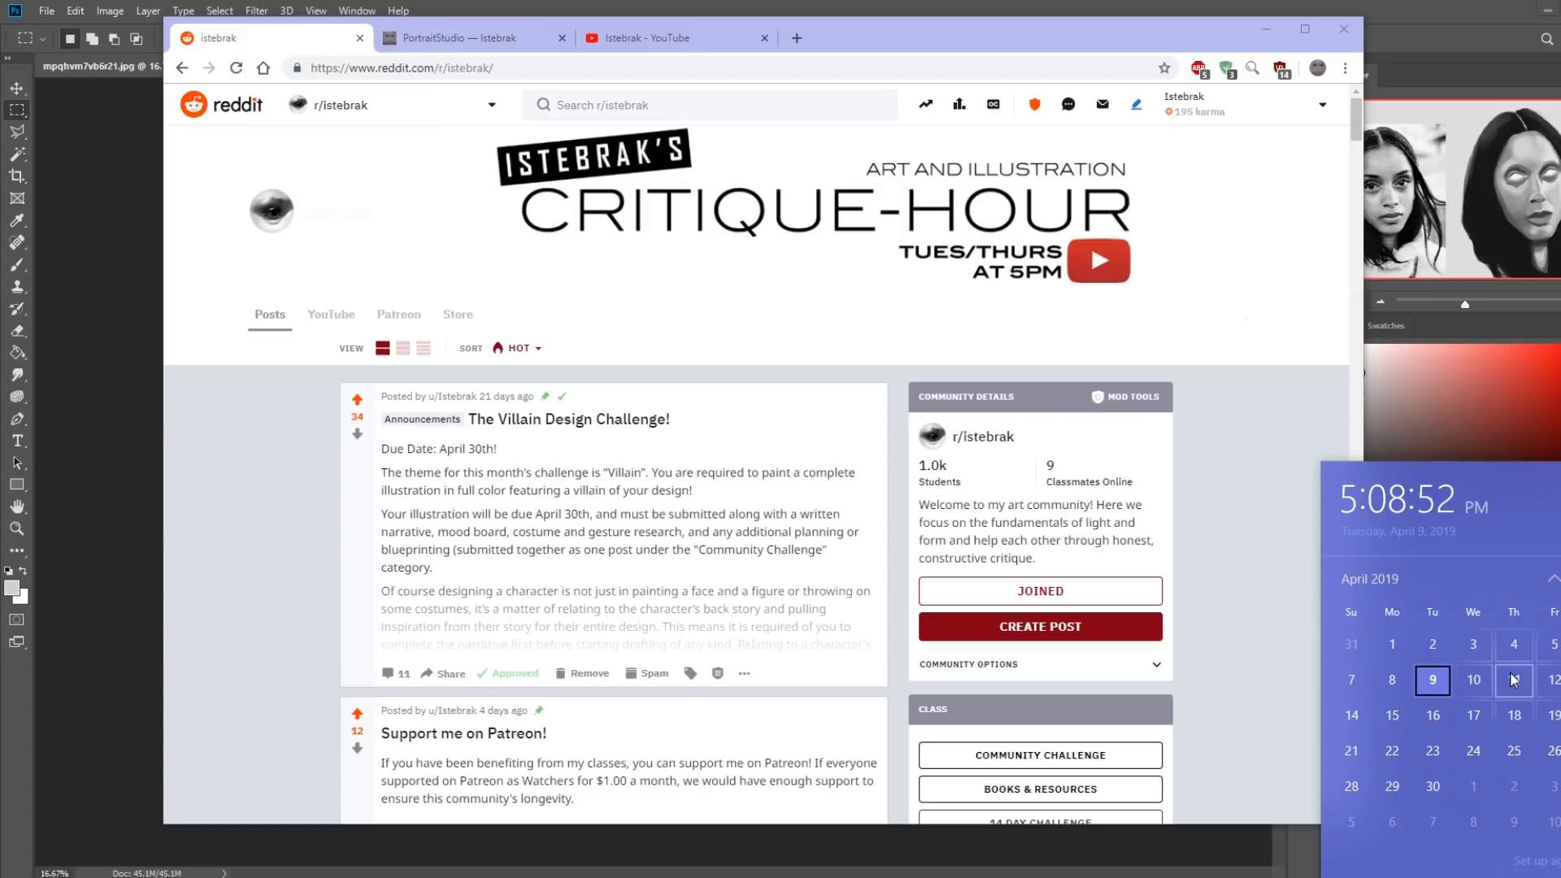
click(1266, 37)
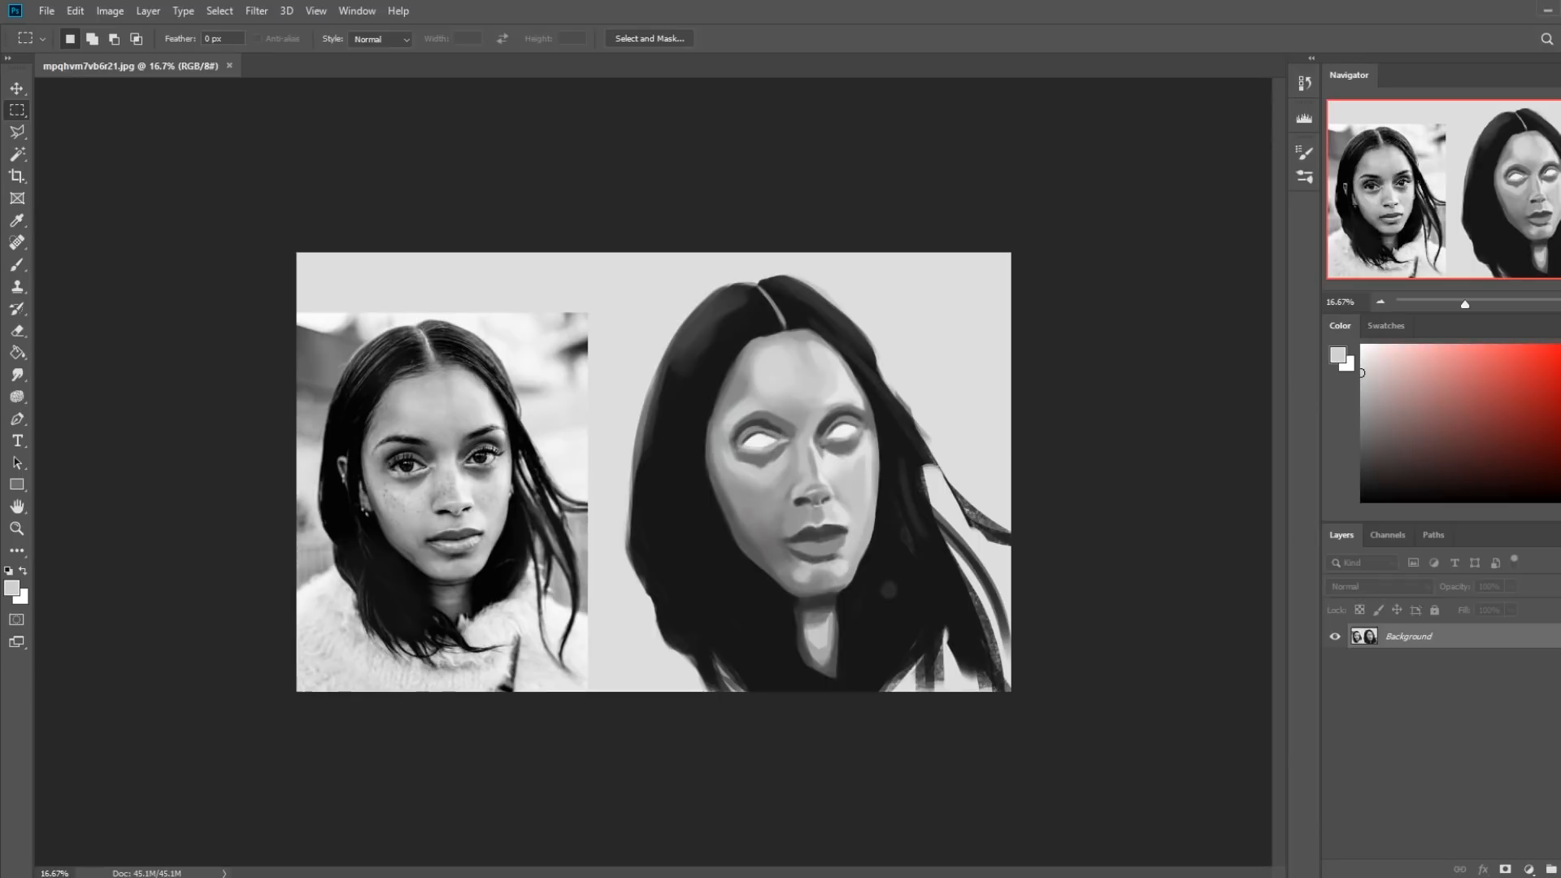
mouse_move(199, 876)
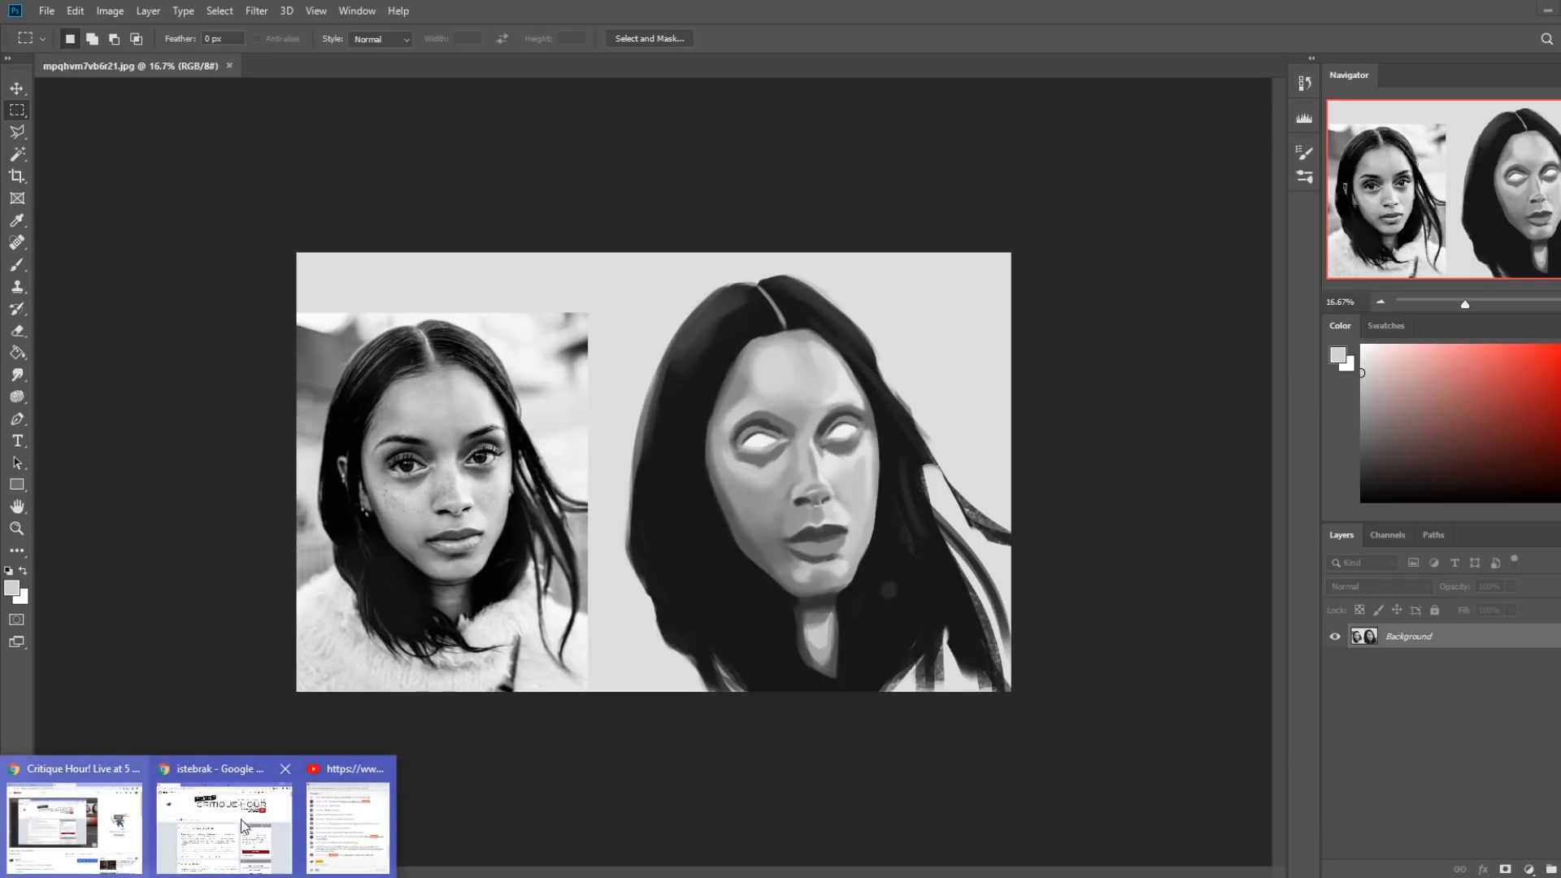
click(261, 842)
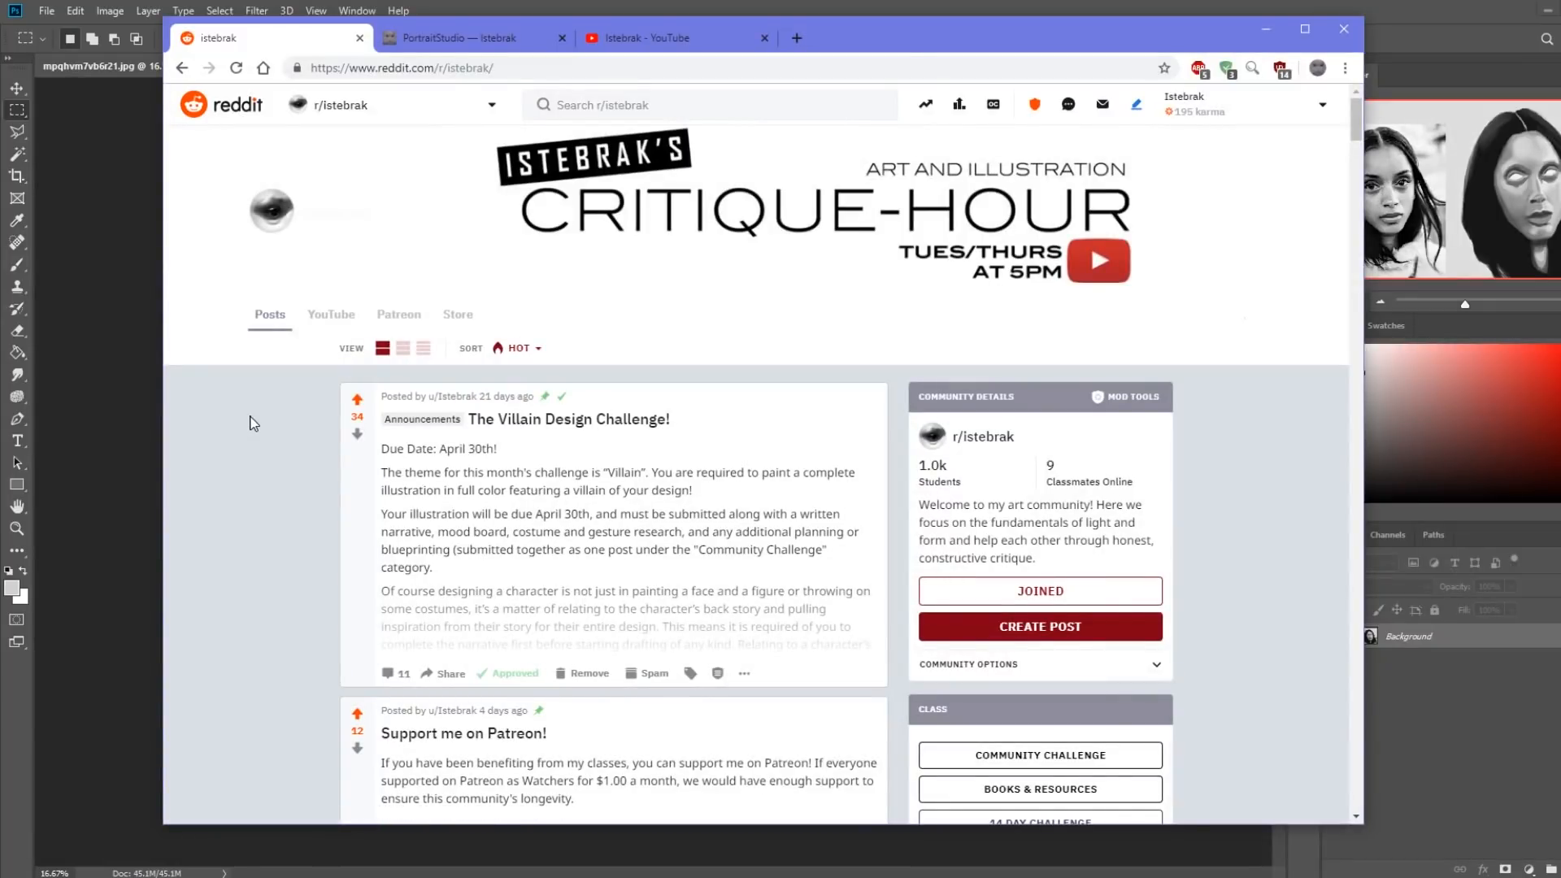
click(1266, 32)
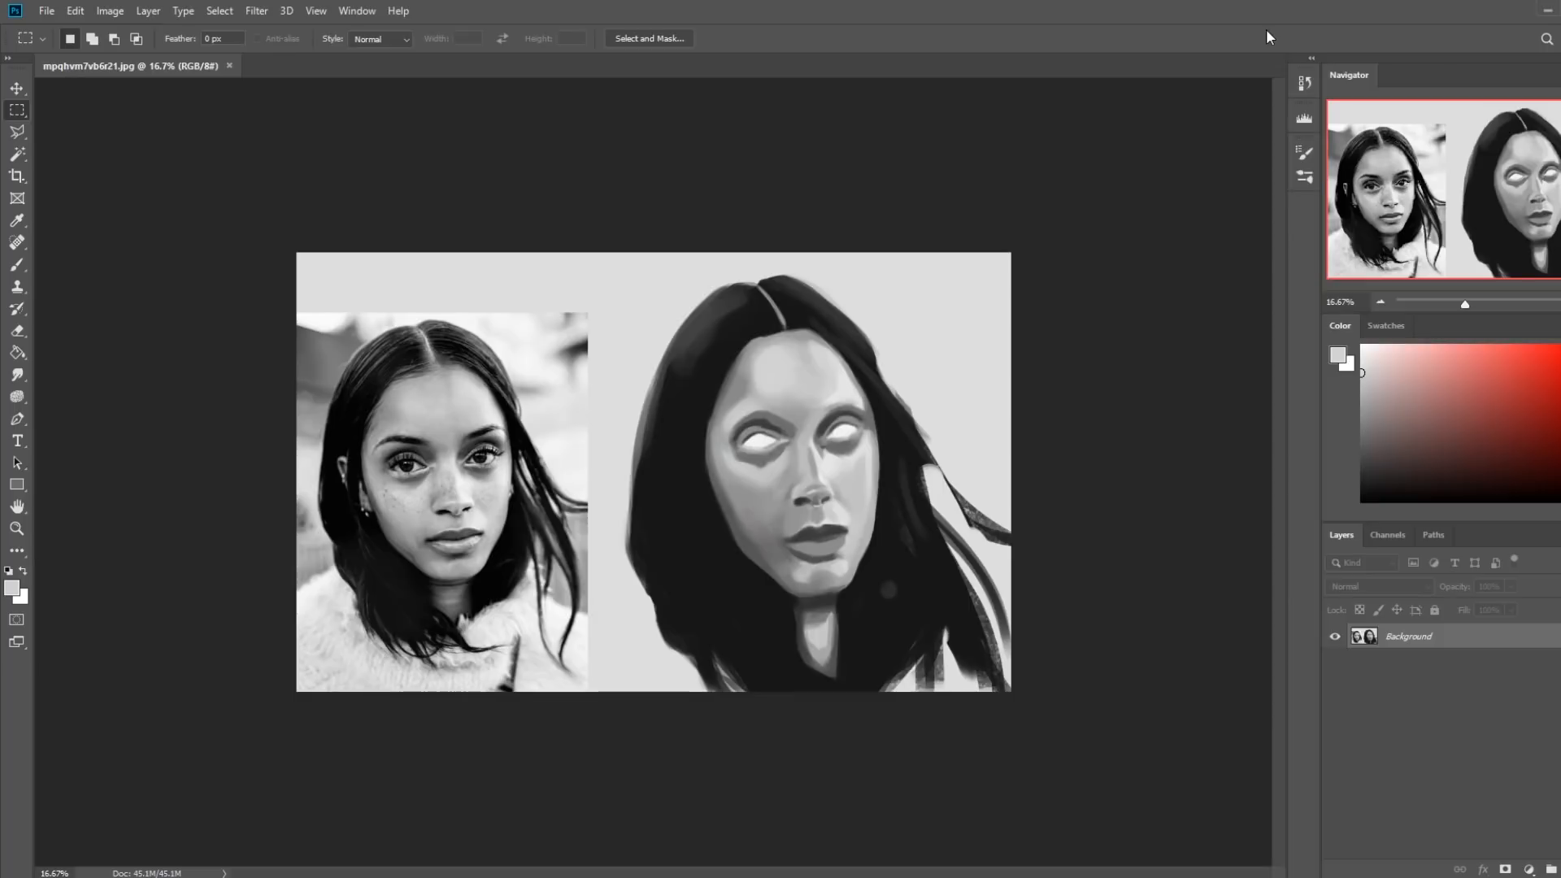
click(1545, 877)
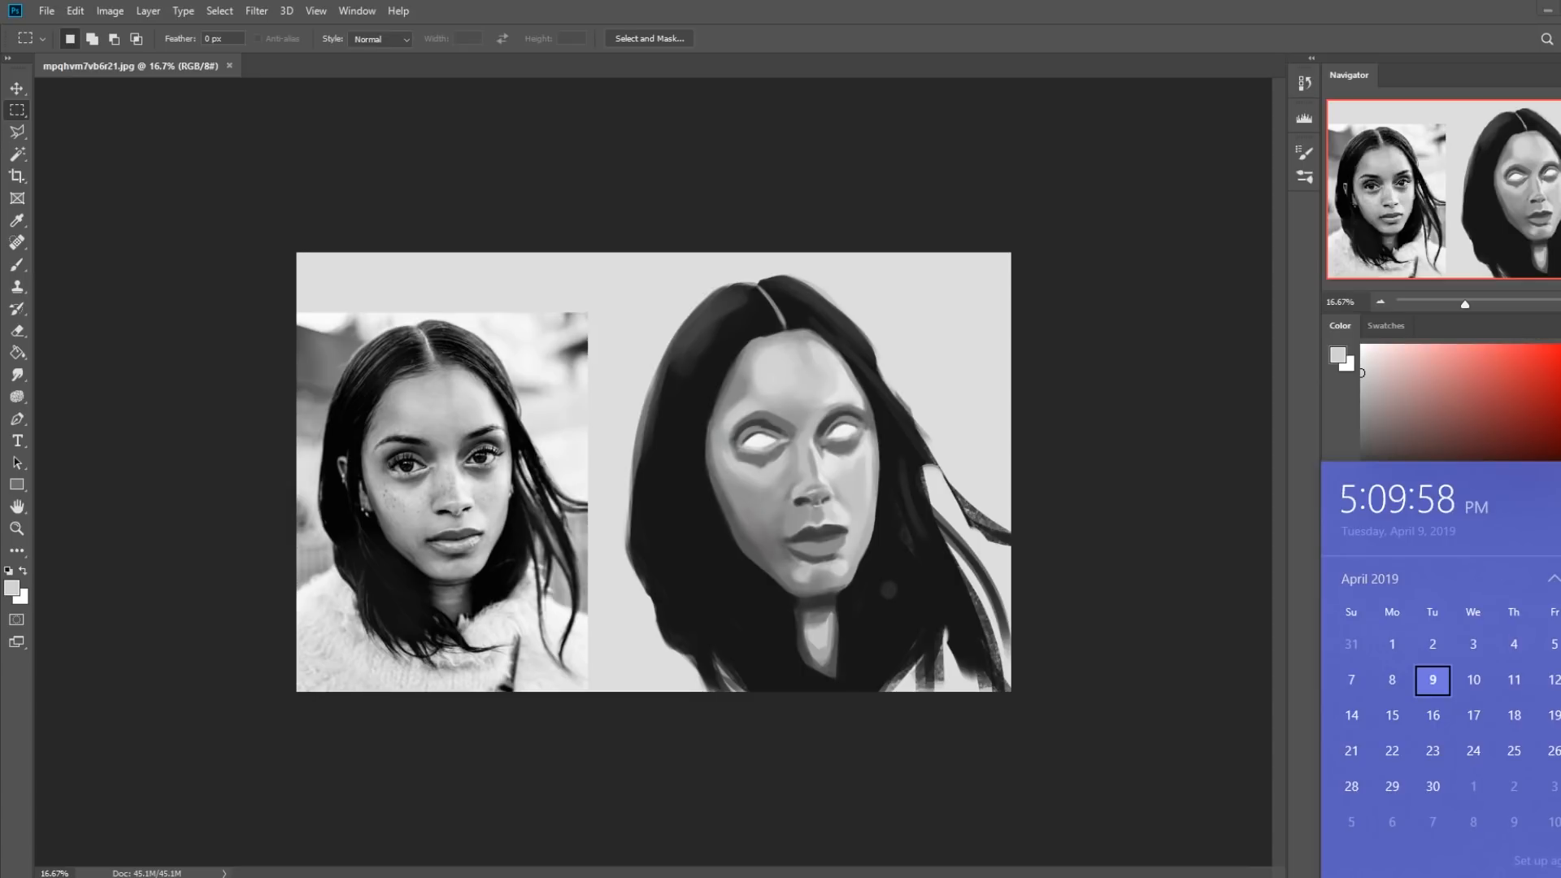
click(1517, 877)
key(Escape)
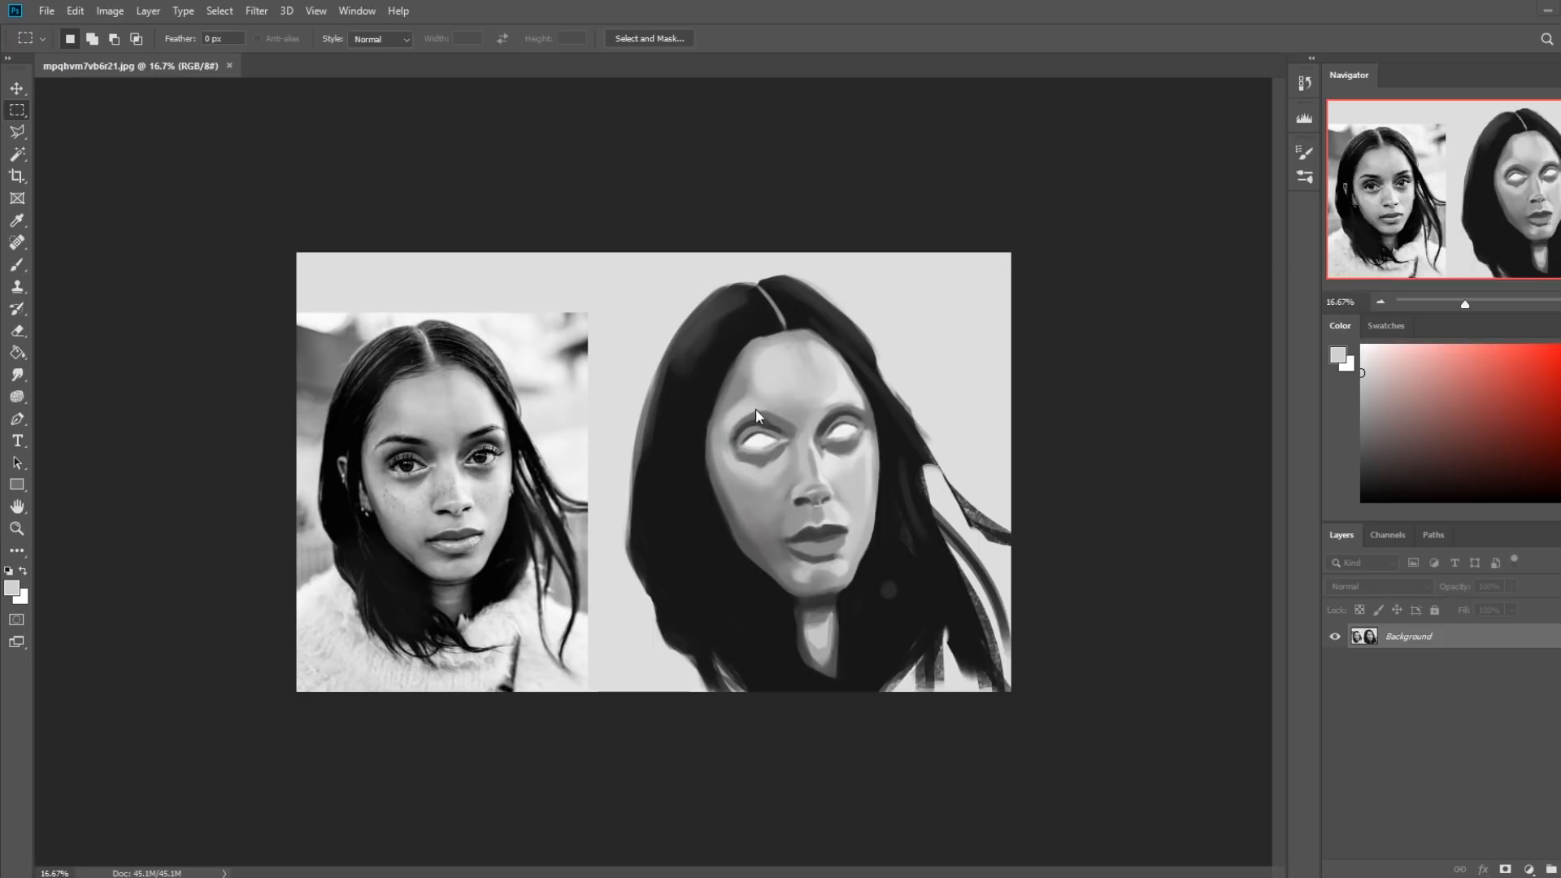
Mark the painted portrait's nose with two crossing bright red strokes, using the Brush at size 35
click(17, 375)
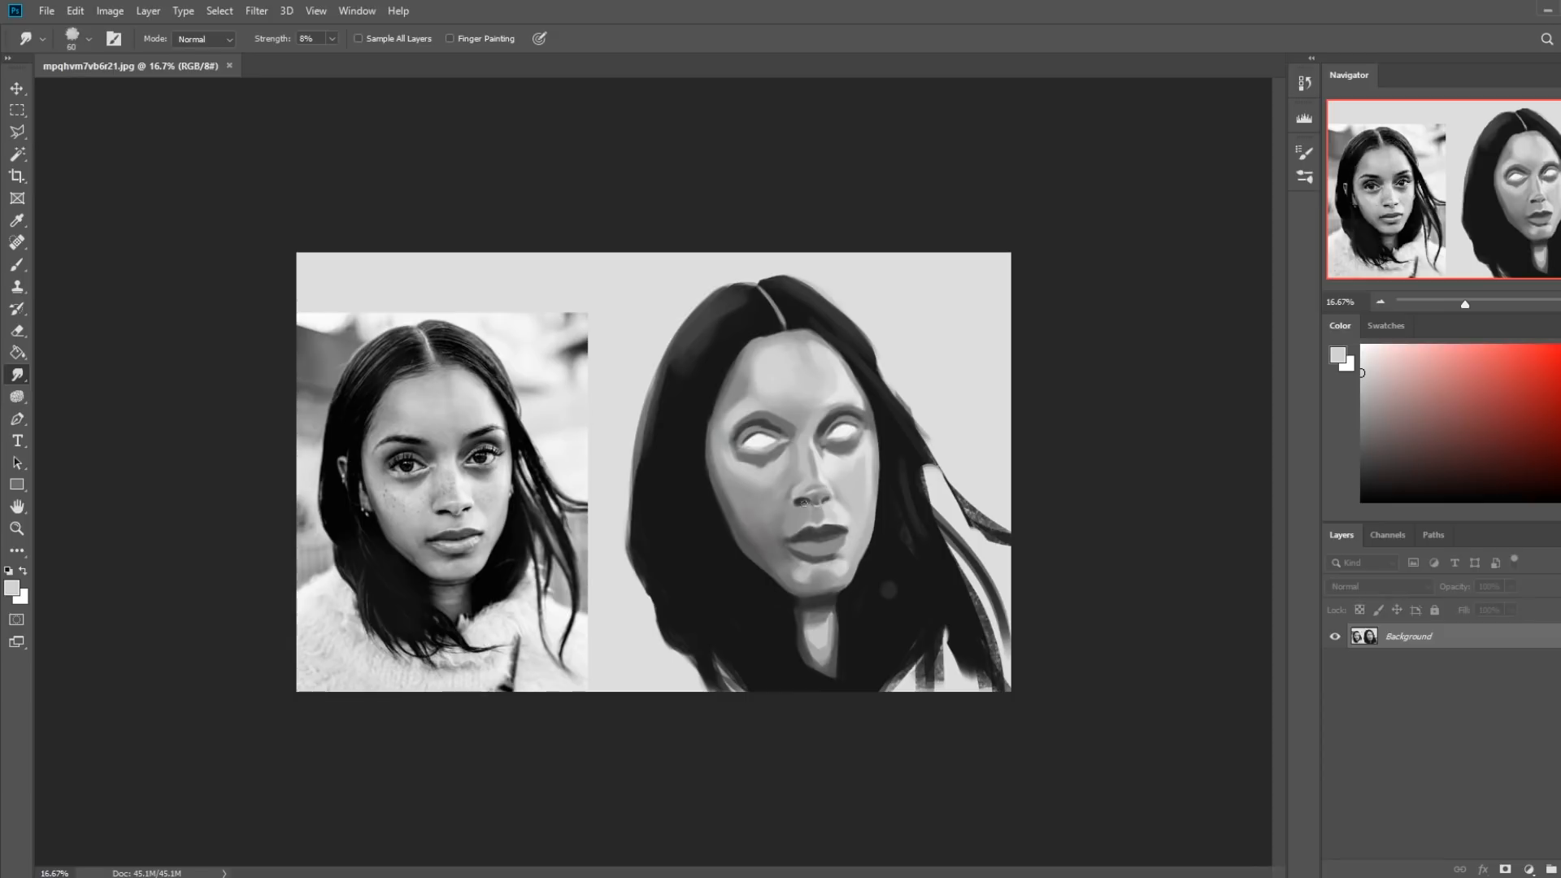
key(ctrl+plus)
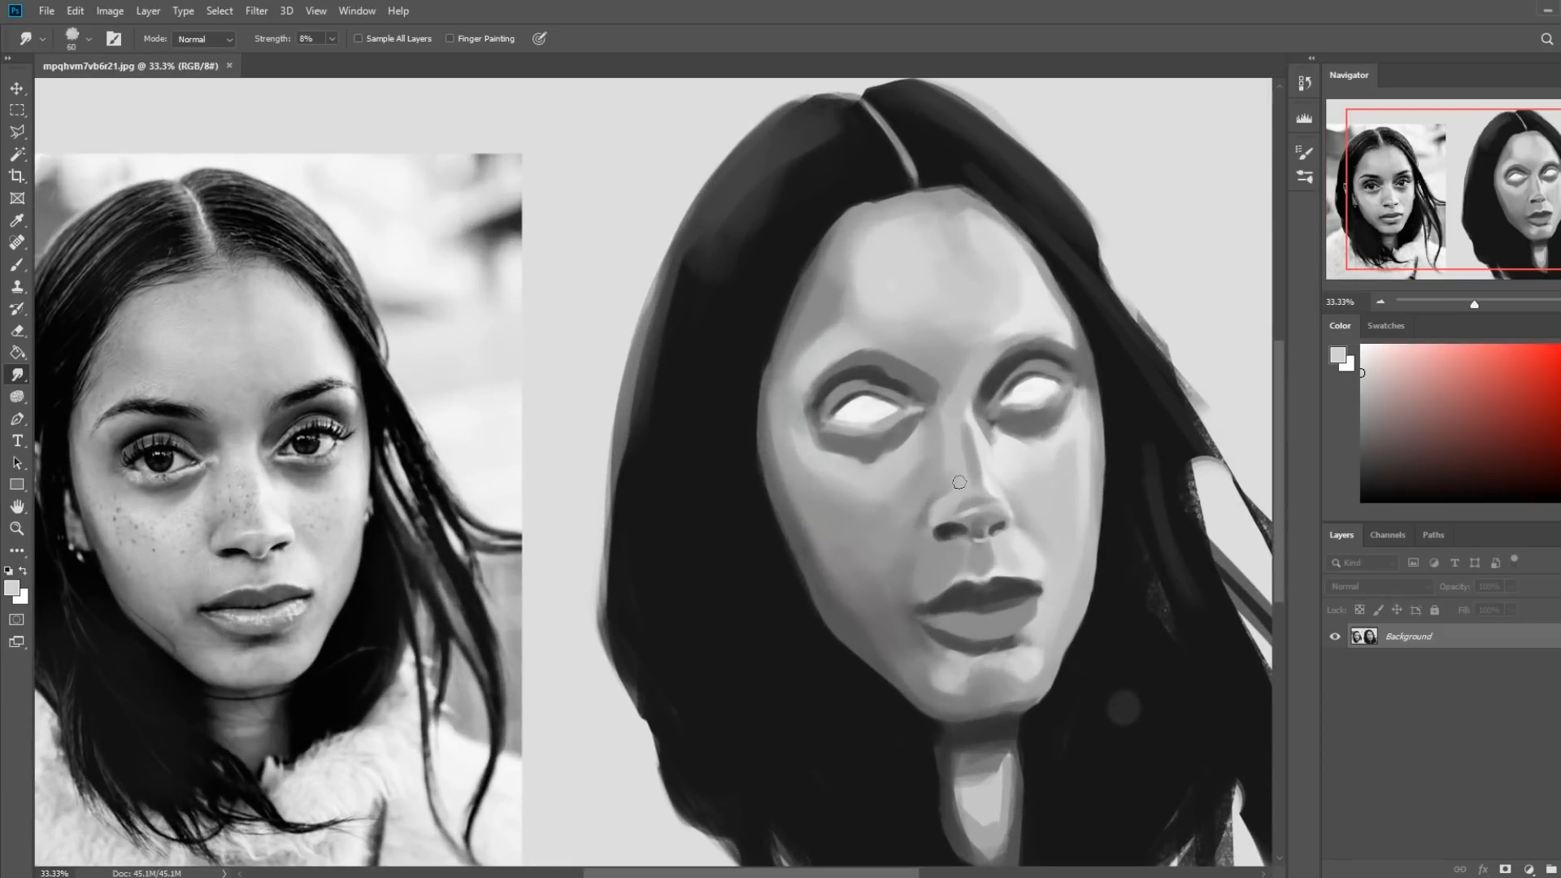
drag(1086, 577, 1161, 513)
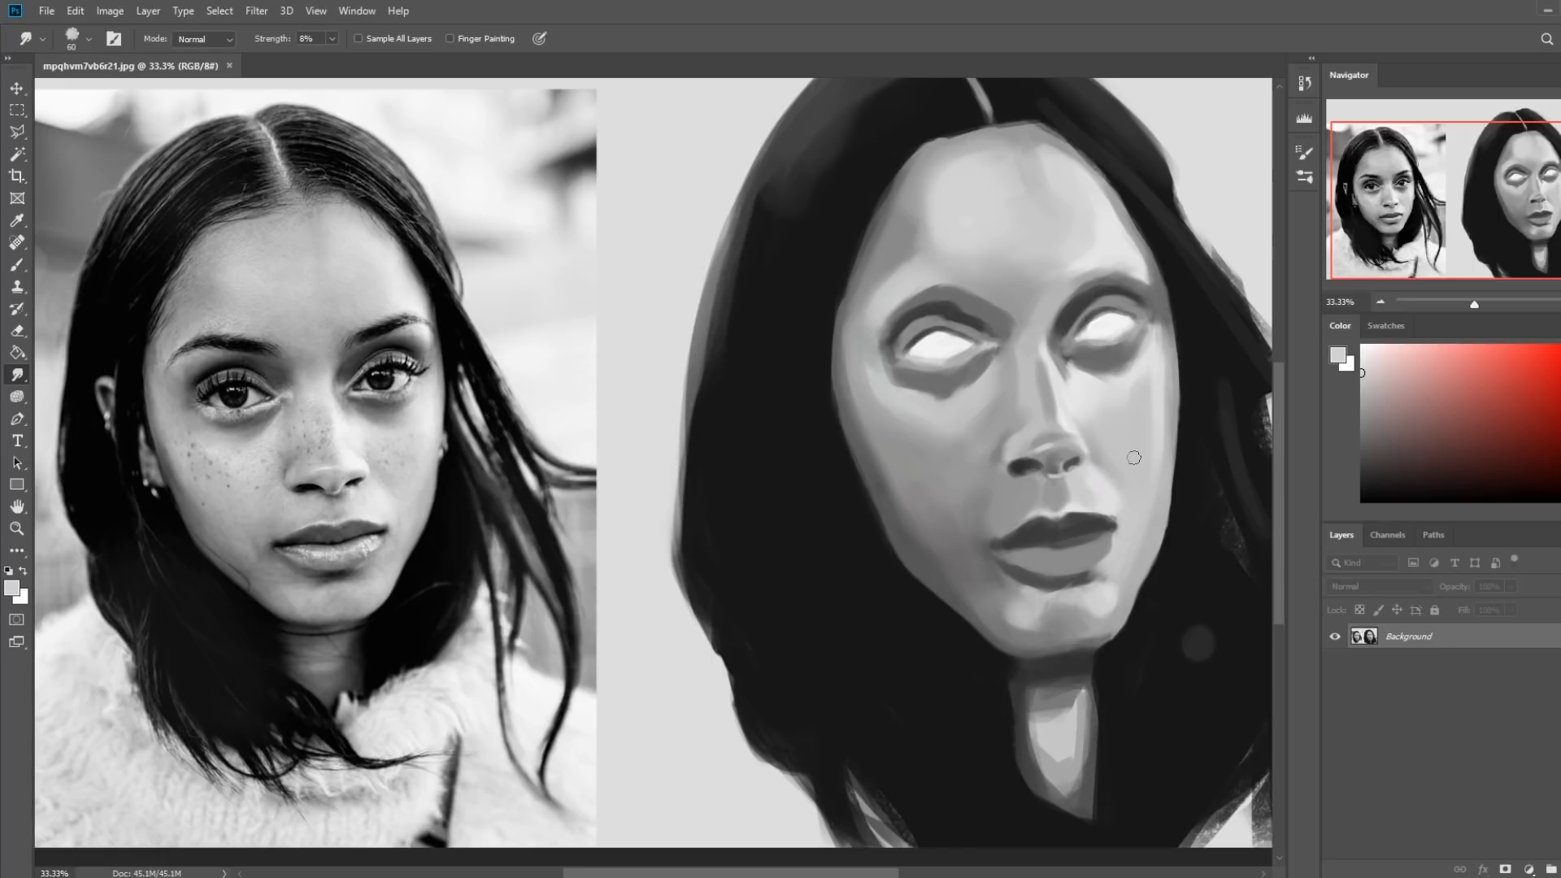
key(b)
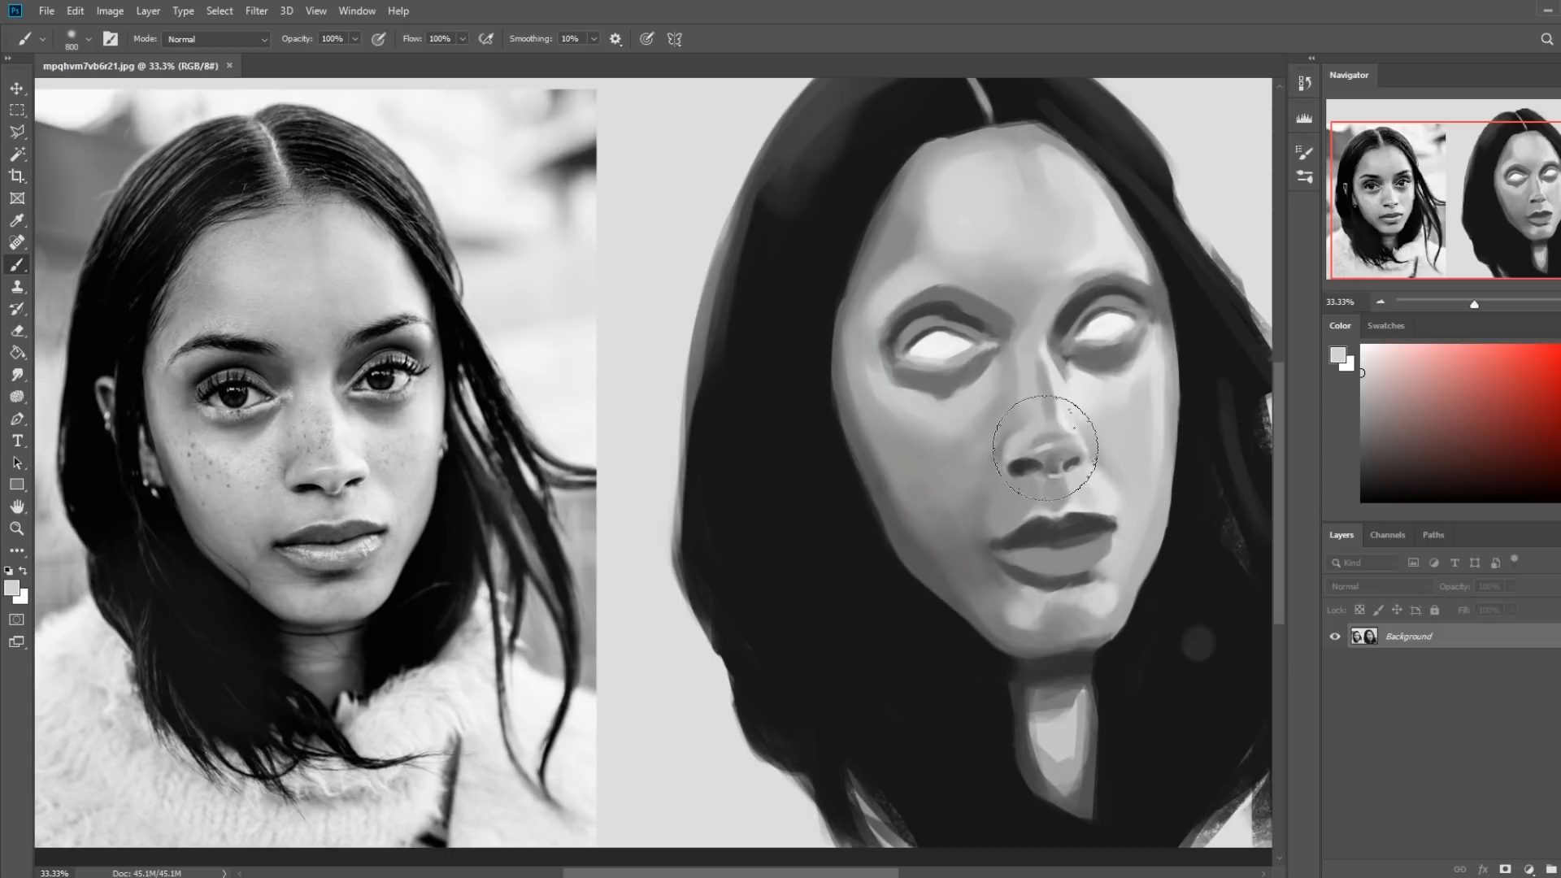
drag(1504, 370, 1558, 345)
key(bracketleft)
key(bracketleft)
key(bracketleft)
key(bracketleft)
key(bracketleft)
mouse_move(1113, 430)
mouse_down()
mouse_move(1109, 484)
mouse_move(1085, 428)
mouse_up()
key(ctrl+z)
drag(1001, 450, 1106, 478)
drag(1081, 425, 1008, 495)
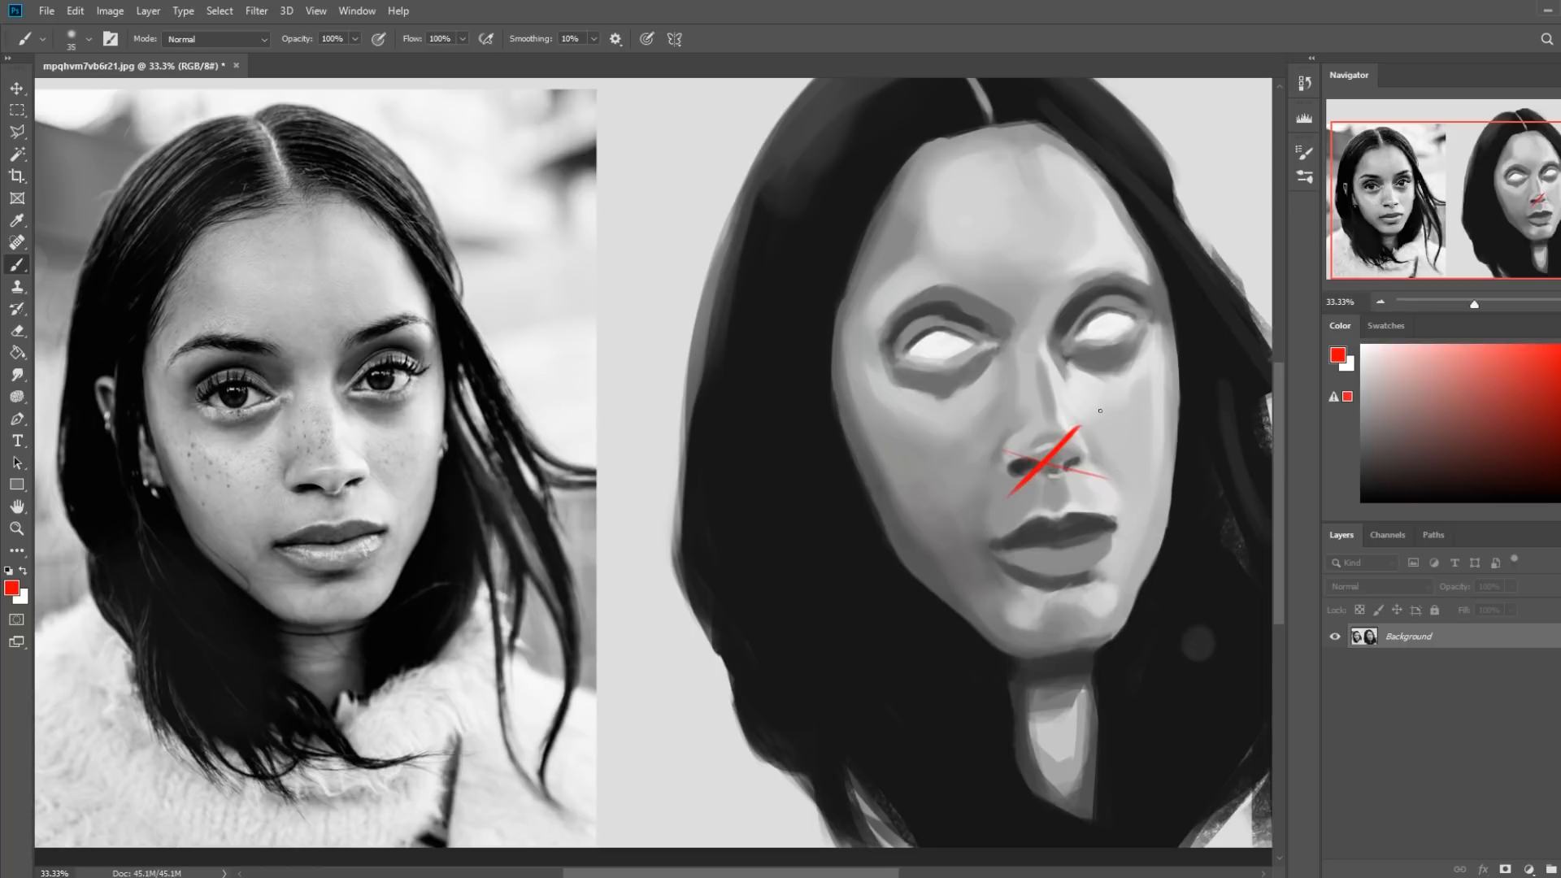
Add a red stroke beside the painted nose, and undo all the red marks on the painted portrait
drag(1099, 399, 1143, 508)
key(ctrl+z)
key(ctrl+z)
key(ctrl+z)
key(ctrl+z)
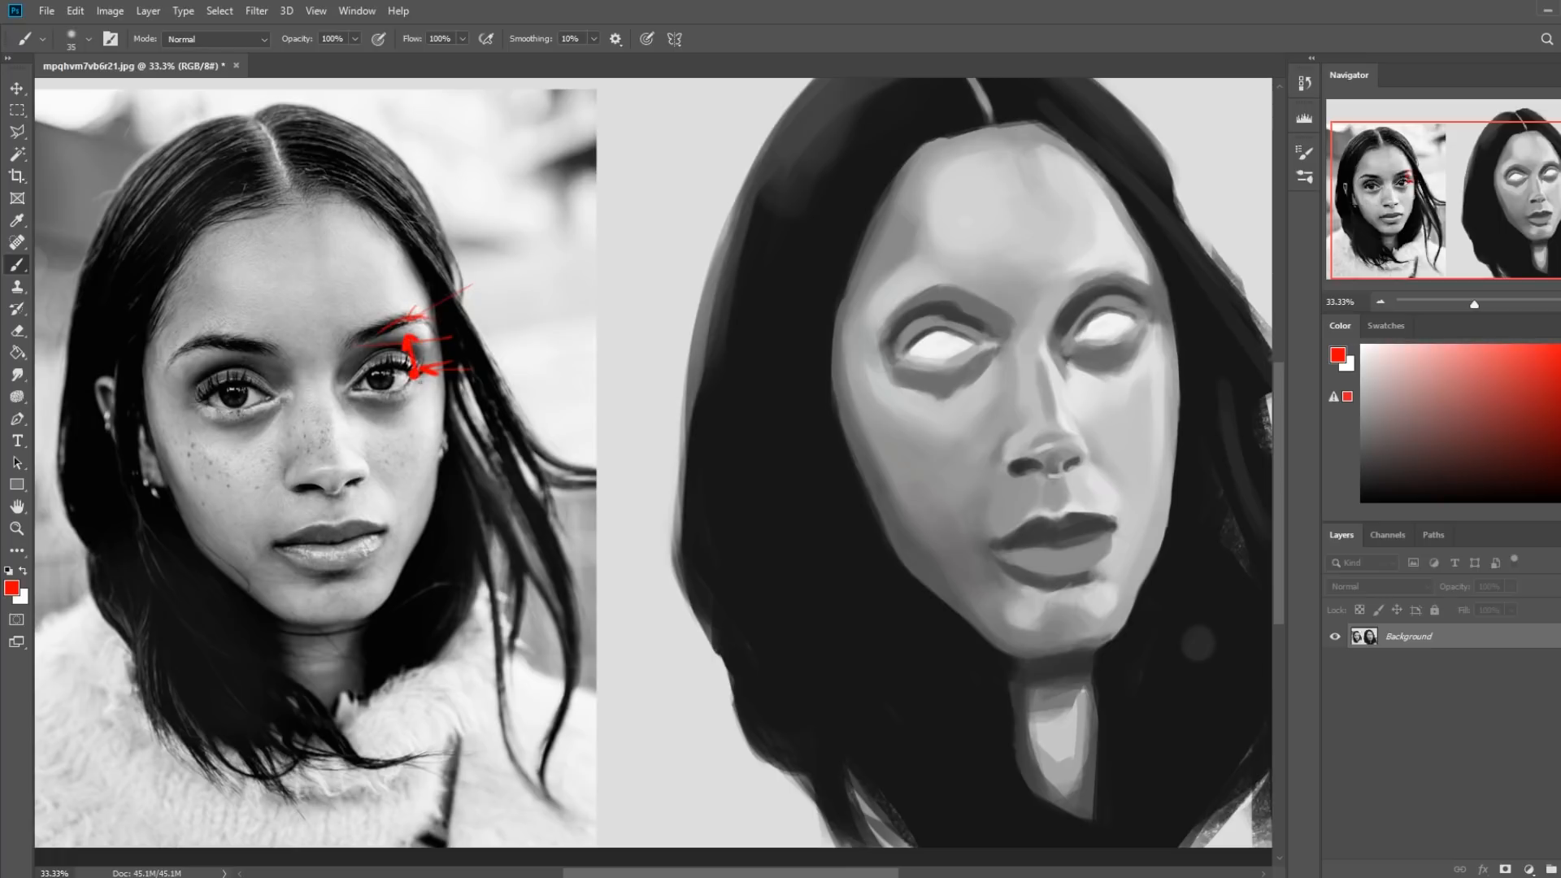
Mark the area beneath the reference photo's outer eye and circle around its nose with red brush strokes
drag(413, 388, 424, 401)
mouse_move(263, 487)
mouse_down()
mouse_move(382, 500)
mouse_move(257, 475)
mouse_up()
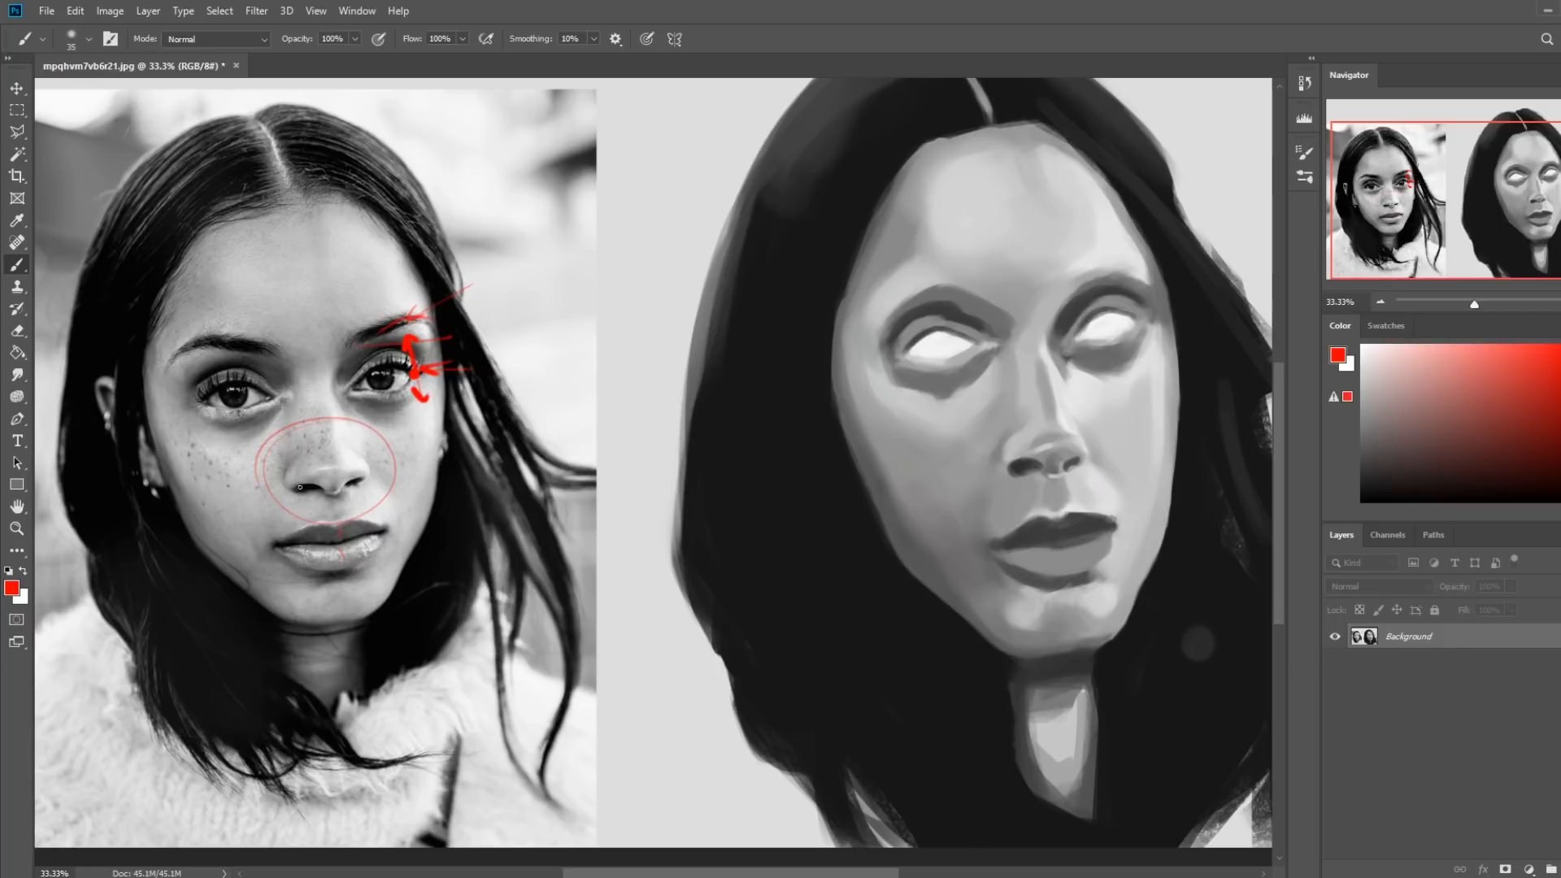
drag(286, 486, 359, 492)
Undo all the red brush strokes on the reference photo
key(ctrl+z)
key(ctrl+z)
key(ctrl+z)
key(ctrl+z)
key(ctrl+z)
key(ctrl+z)
key(ctrl+z)
key(ctrl+z)
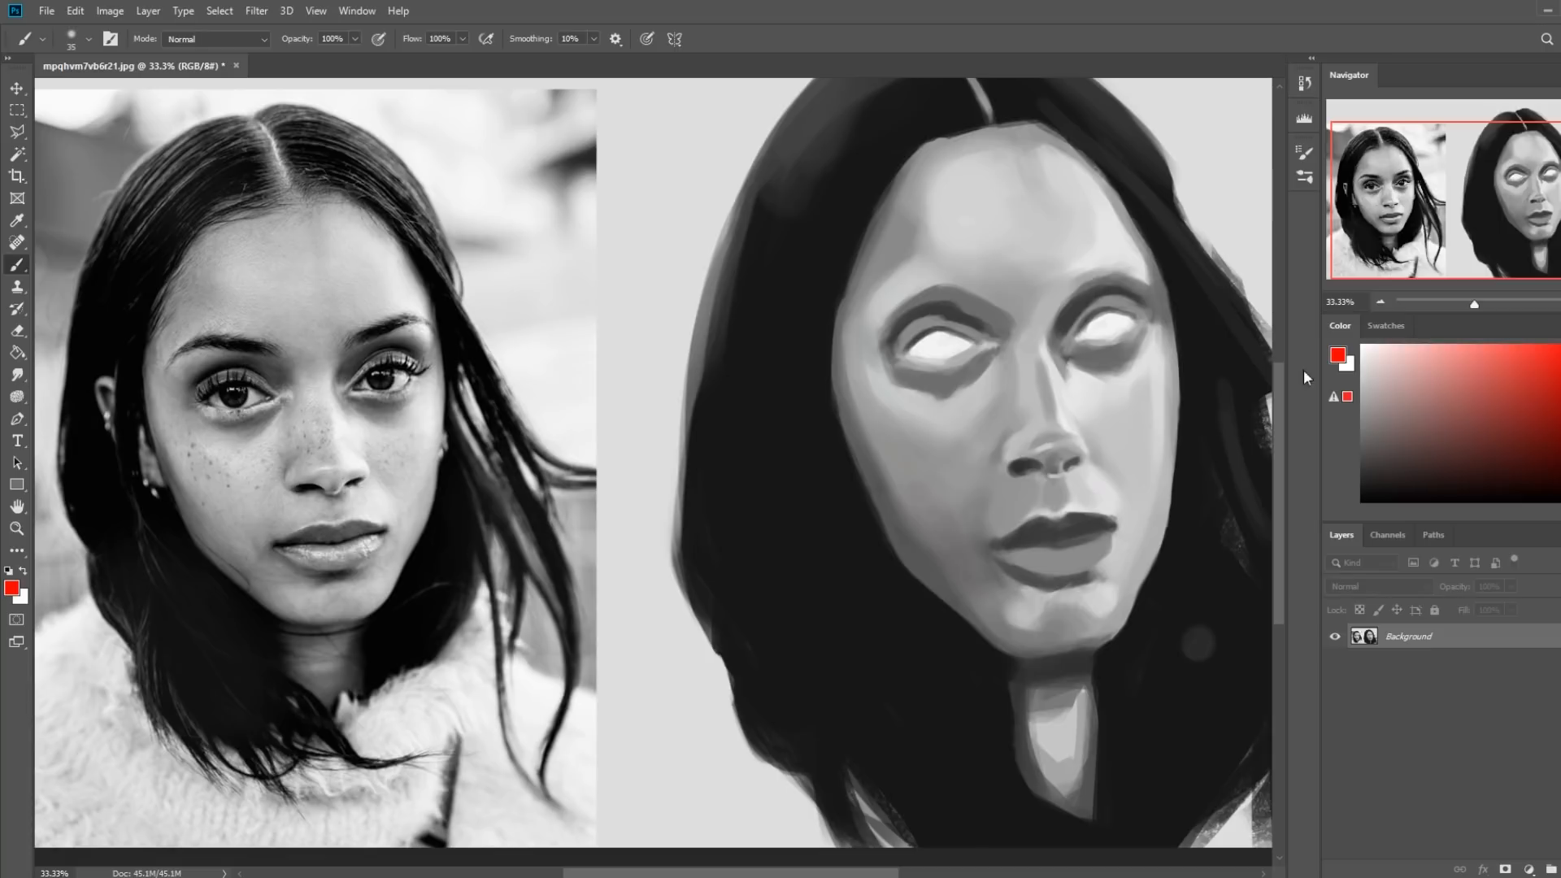
Select the entire painted portrait with the freehand Lasso and copy it to a new layer
key(ctrl+minus)
key(ctrl+minus)
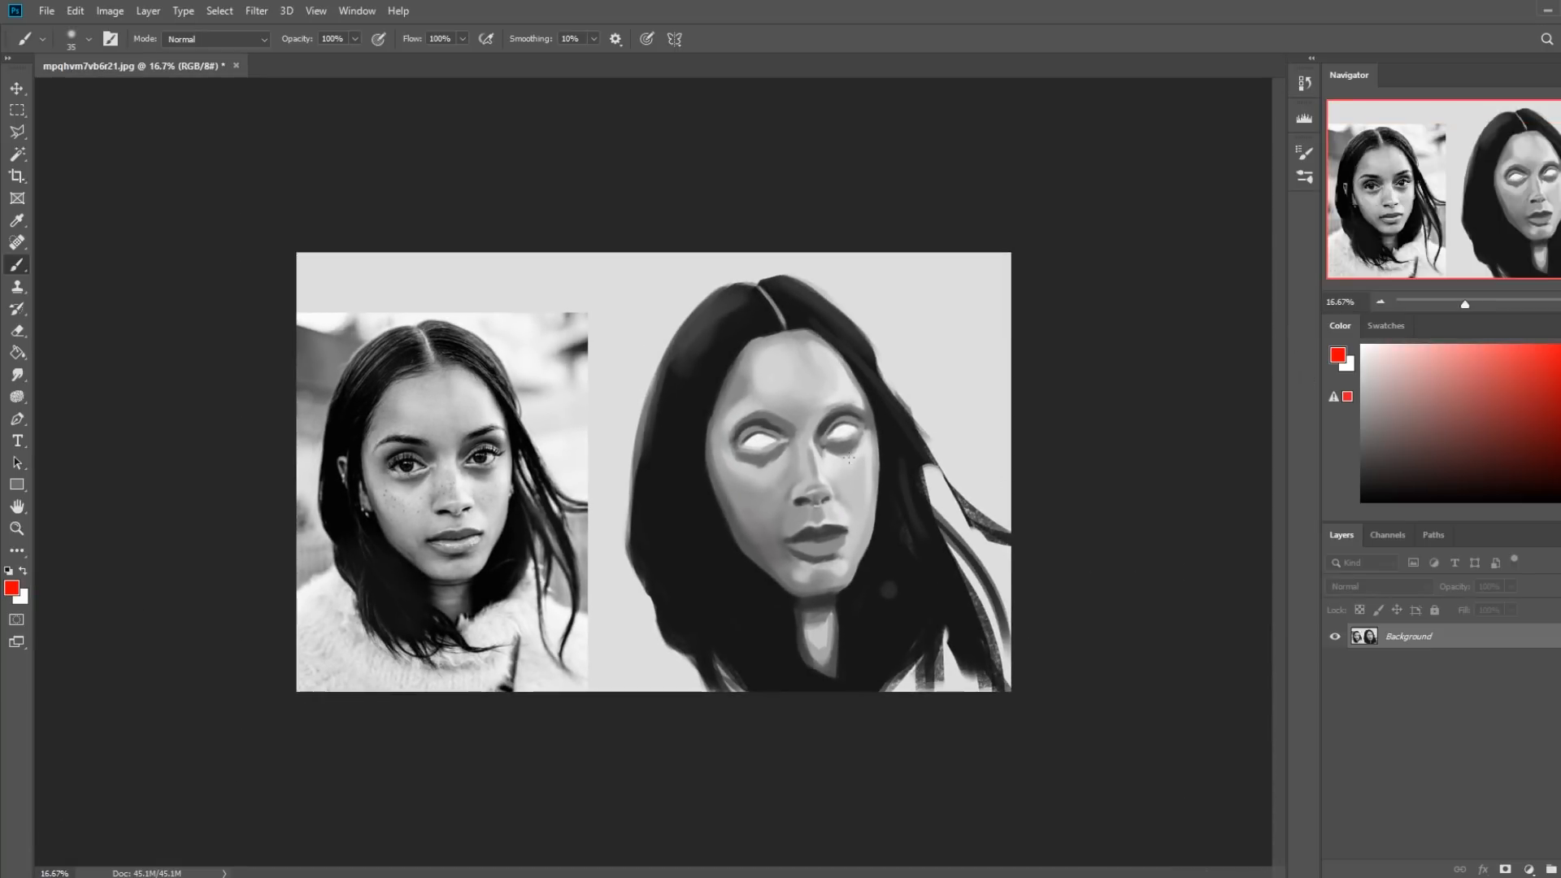
key(l)
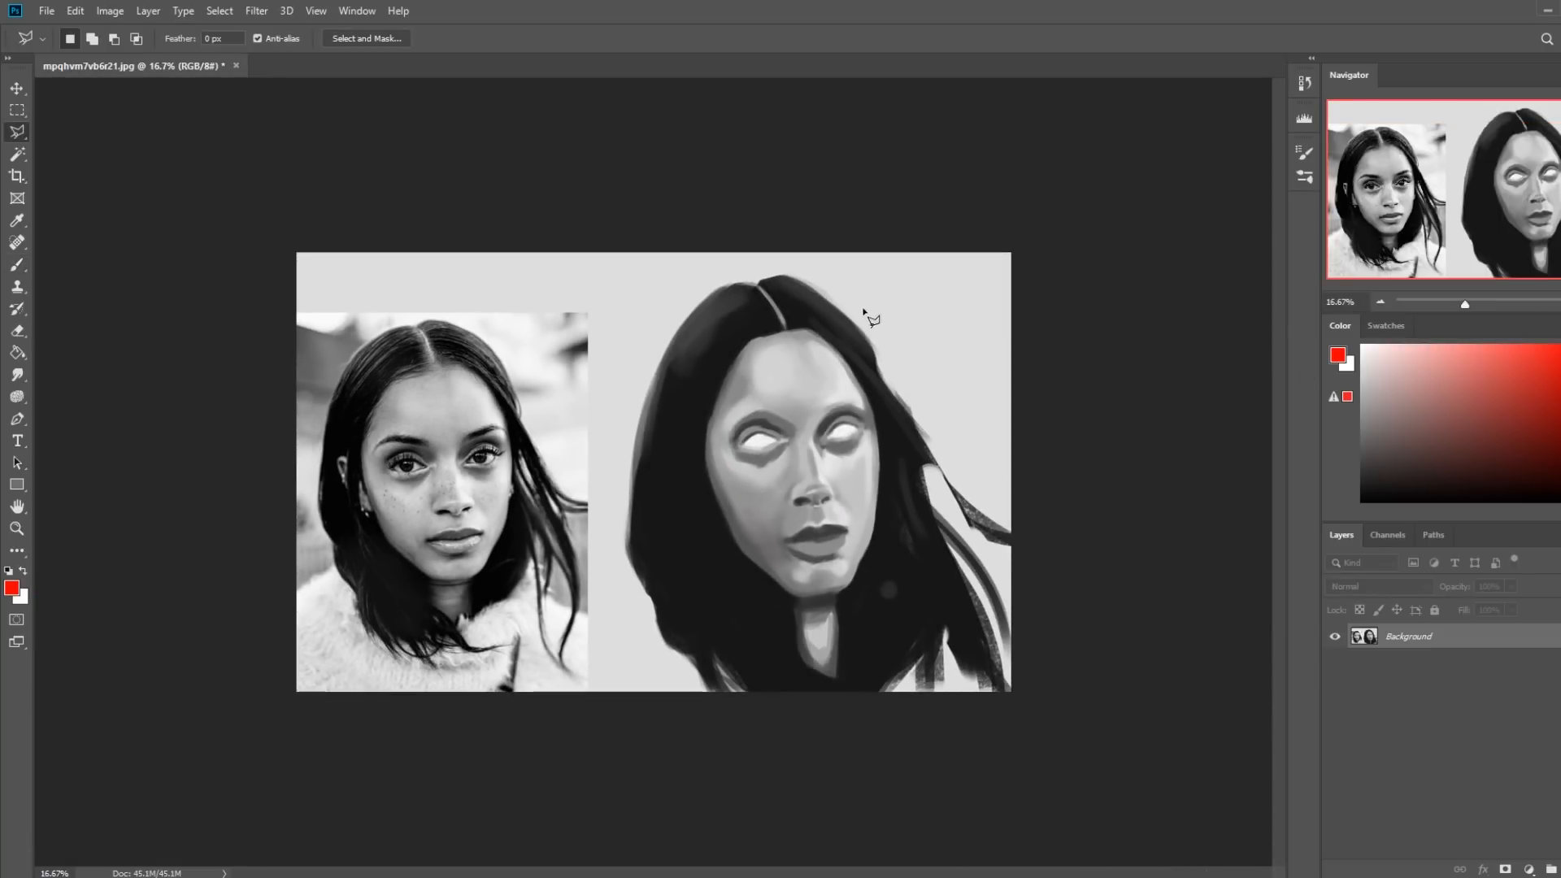
right_click(24, 140)
click(74, 133)
mouse_move(916, 274)
mouse_down()
mouse_move(602, 350)
mouse_move(626, 618)
mouse_move(1244, 480)
mouse_move(1098, 236)
mouse_up()
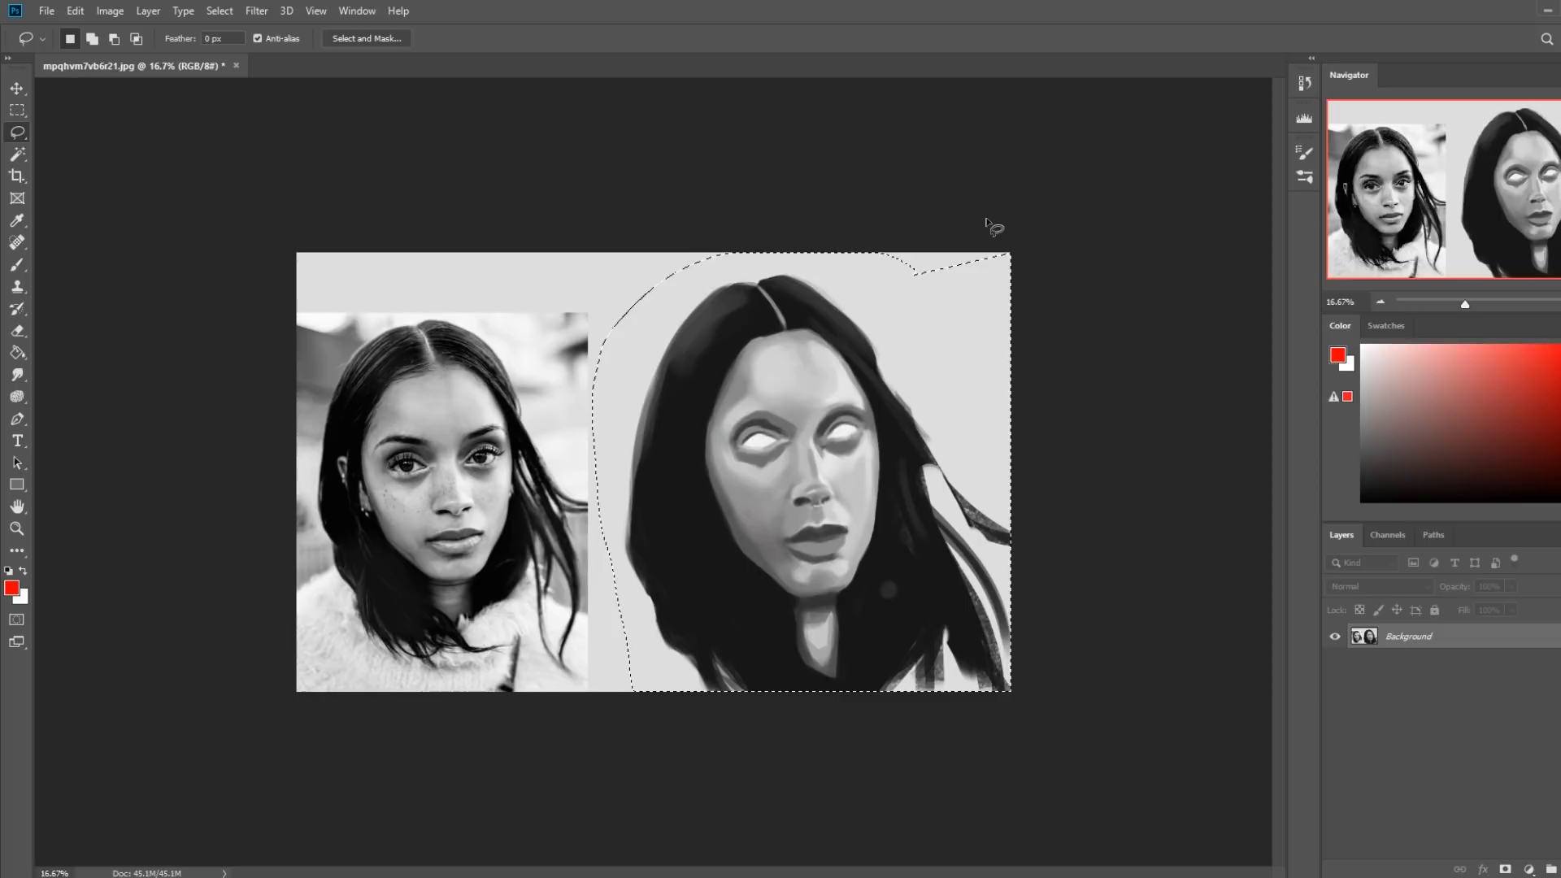
key(v)
key(ctrl+j)
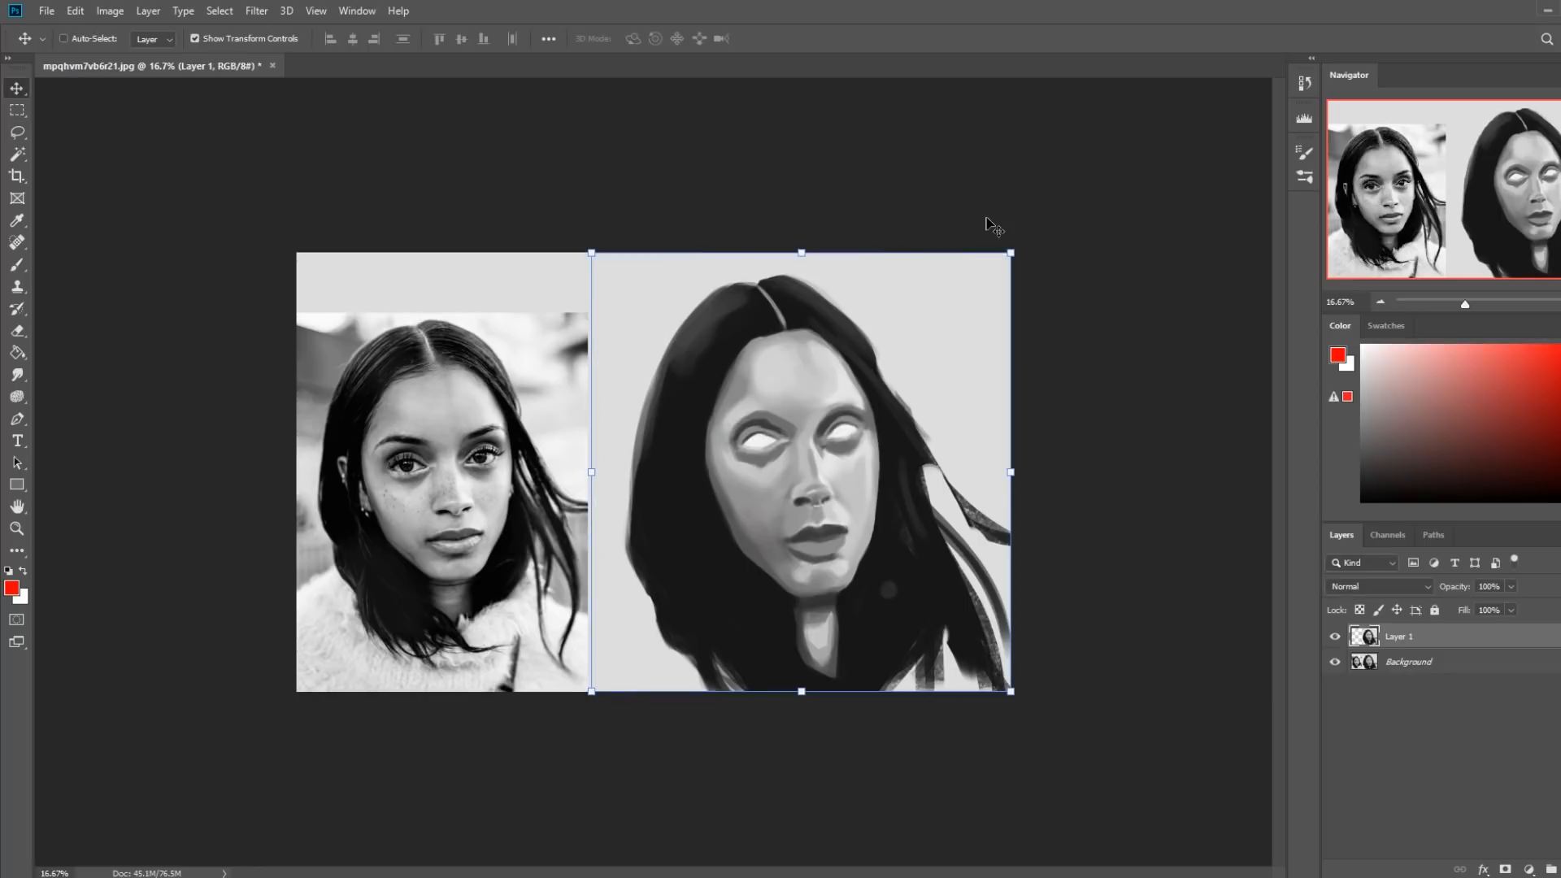
Squash the copied portrait to 91.23% of its height and shift it down to the canvas's lower edge
drag(828, 411, 855, 393)
click(1423, 643)
drag(802, 253, 802, 269)
click(749, 38)
drag(802, 250, 799, 282)
click(752, 38)
mouse_move(834, 400)
mouse_down()
mouse_move(866, 345)
mouse_move(837, 393)
mouse_up()
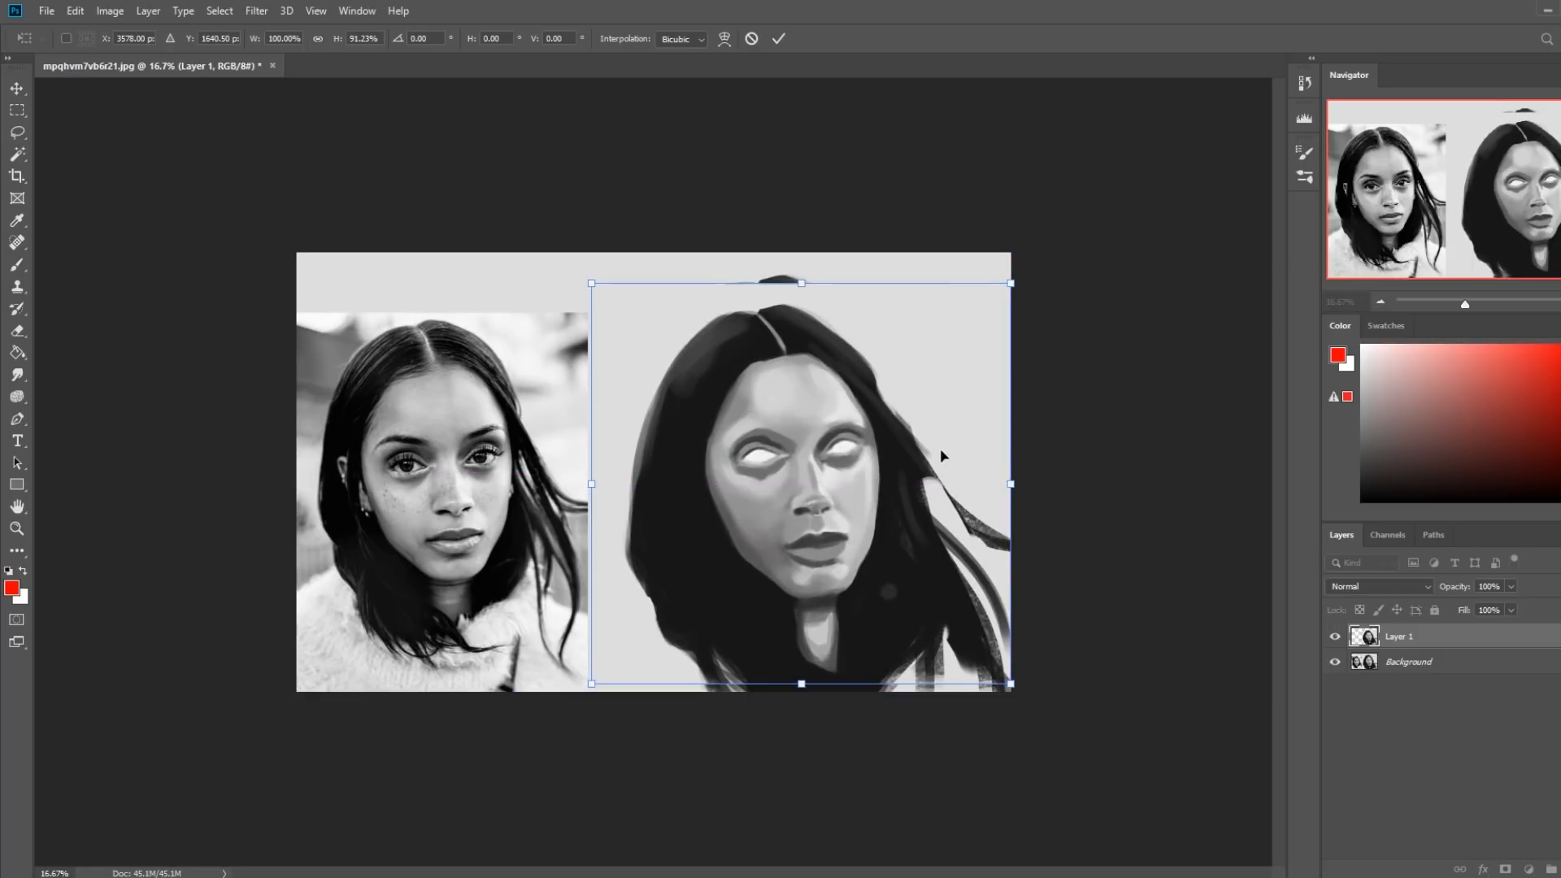
click(779, 39)
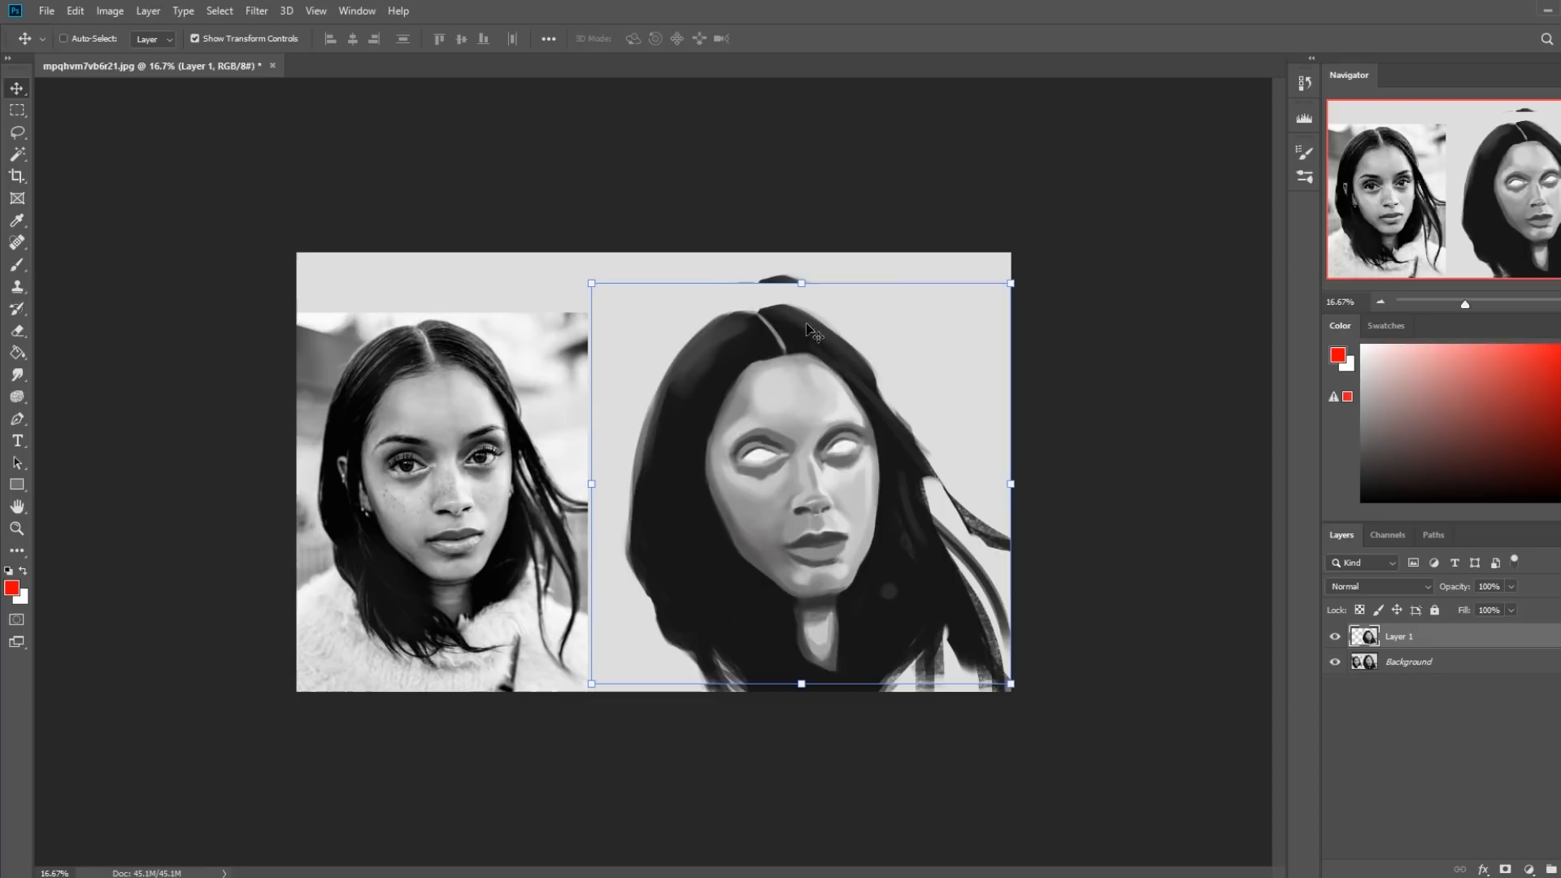
drag(835, 431, 835, 439)
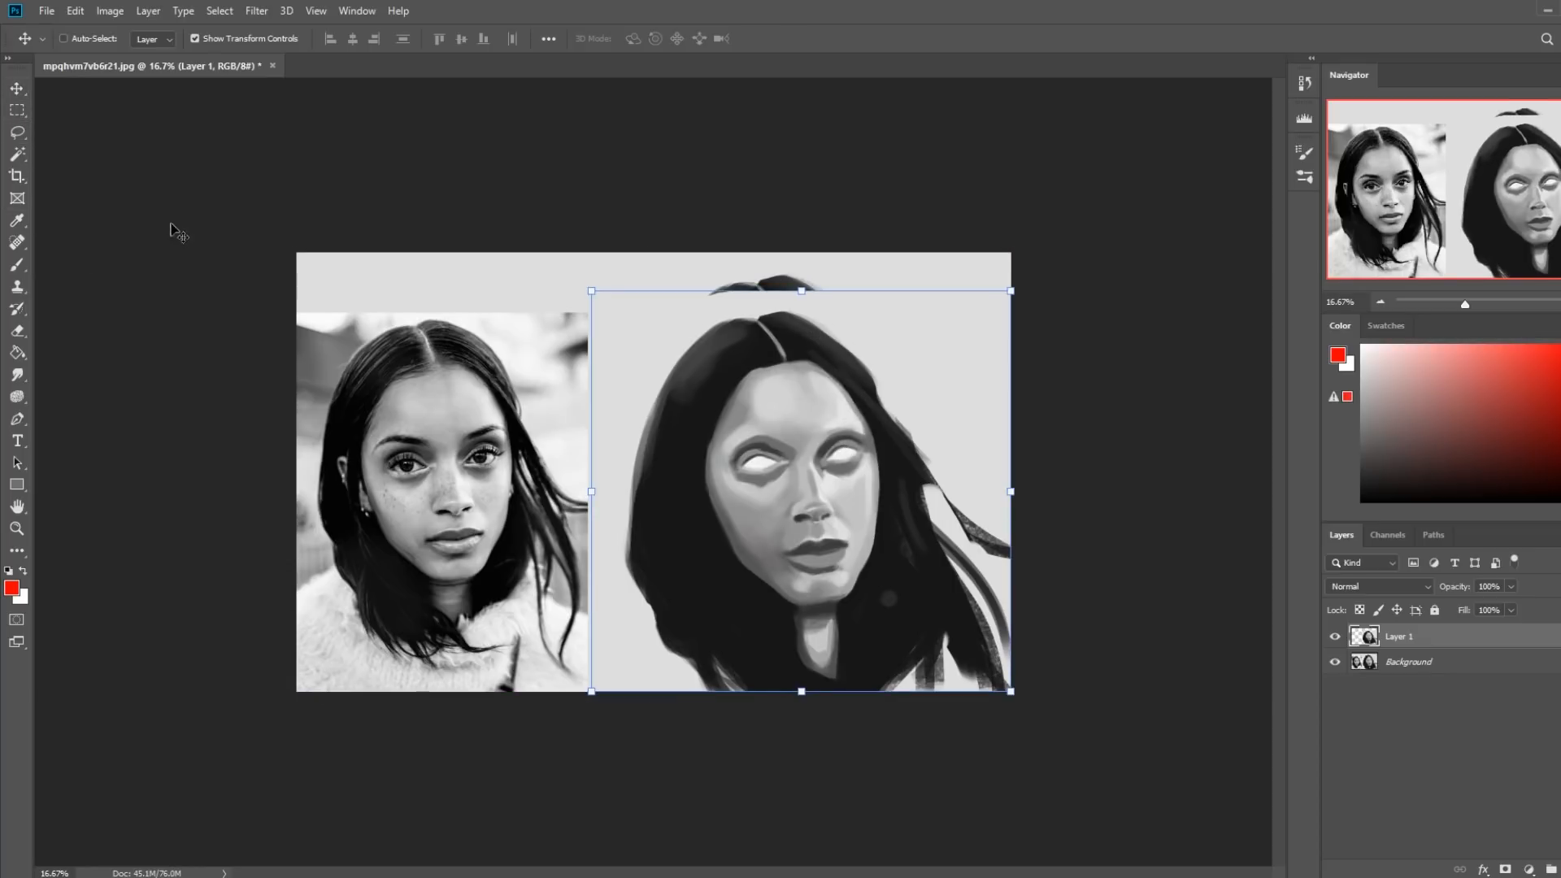
key(c)
drag(654, 253, 665, 279)
drag(319, 481, 326, 474)
key(Escape)
key(Escape)
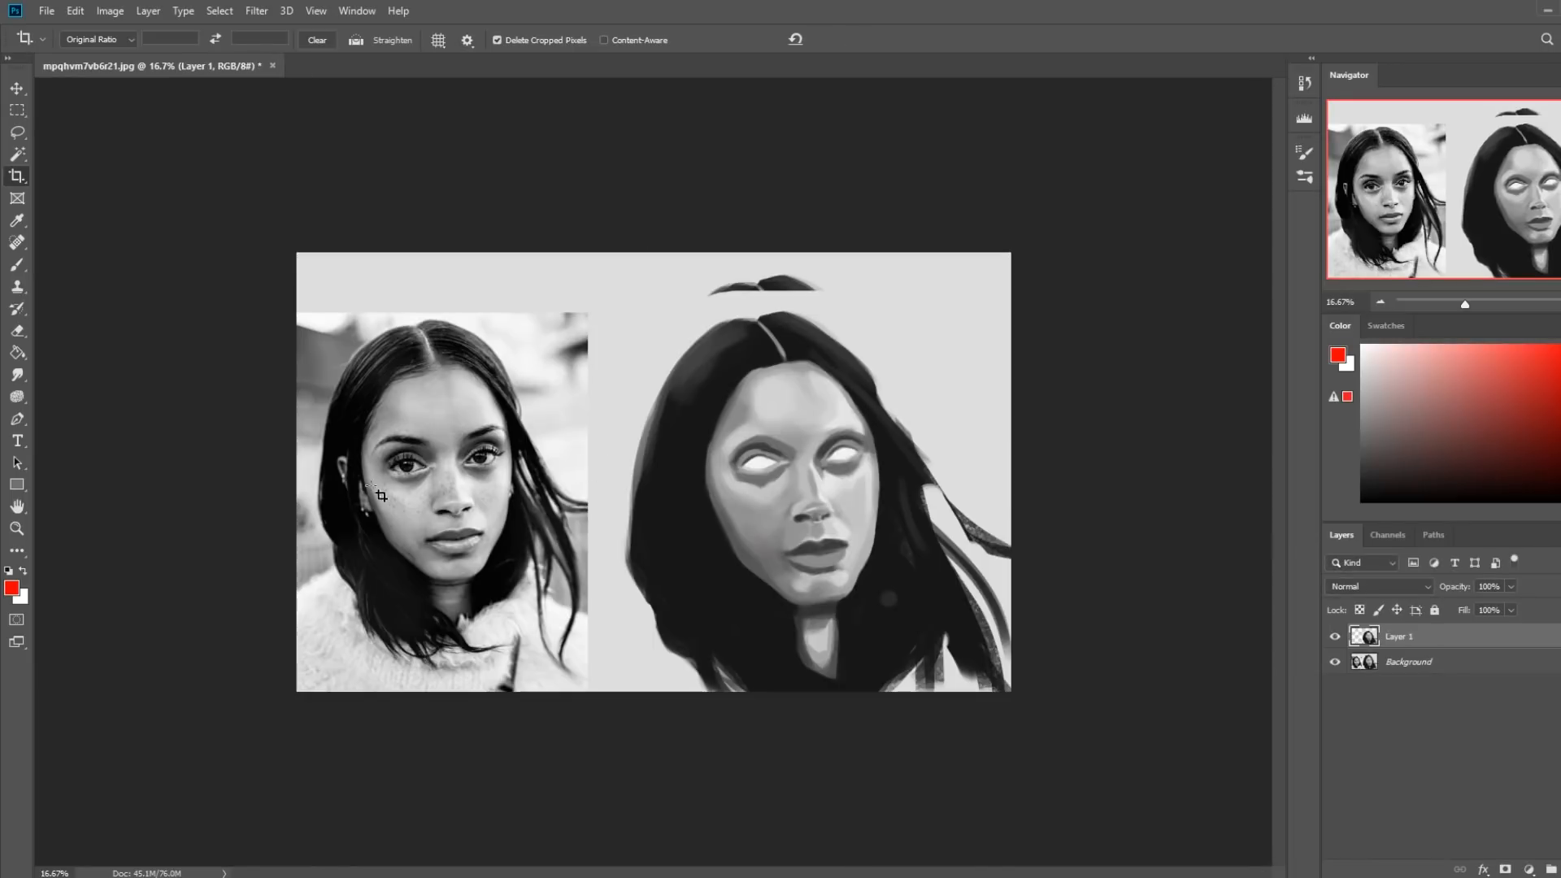
drag(279, 254, 1155, 749)
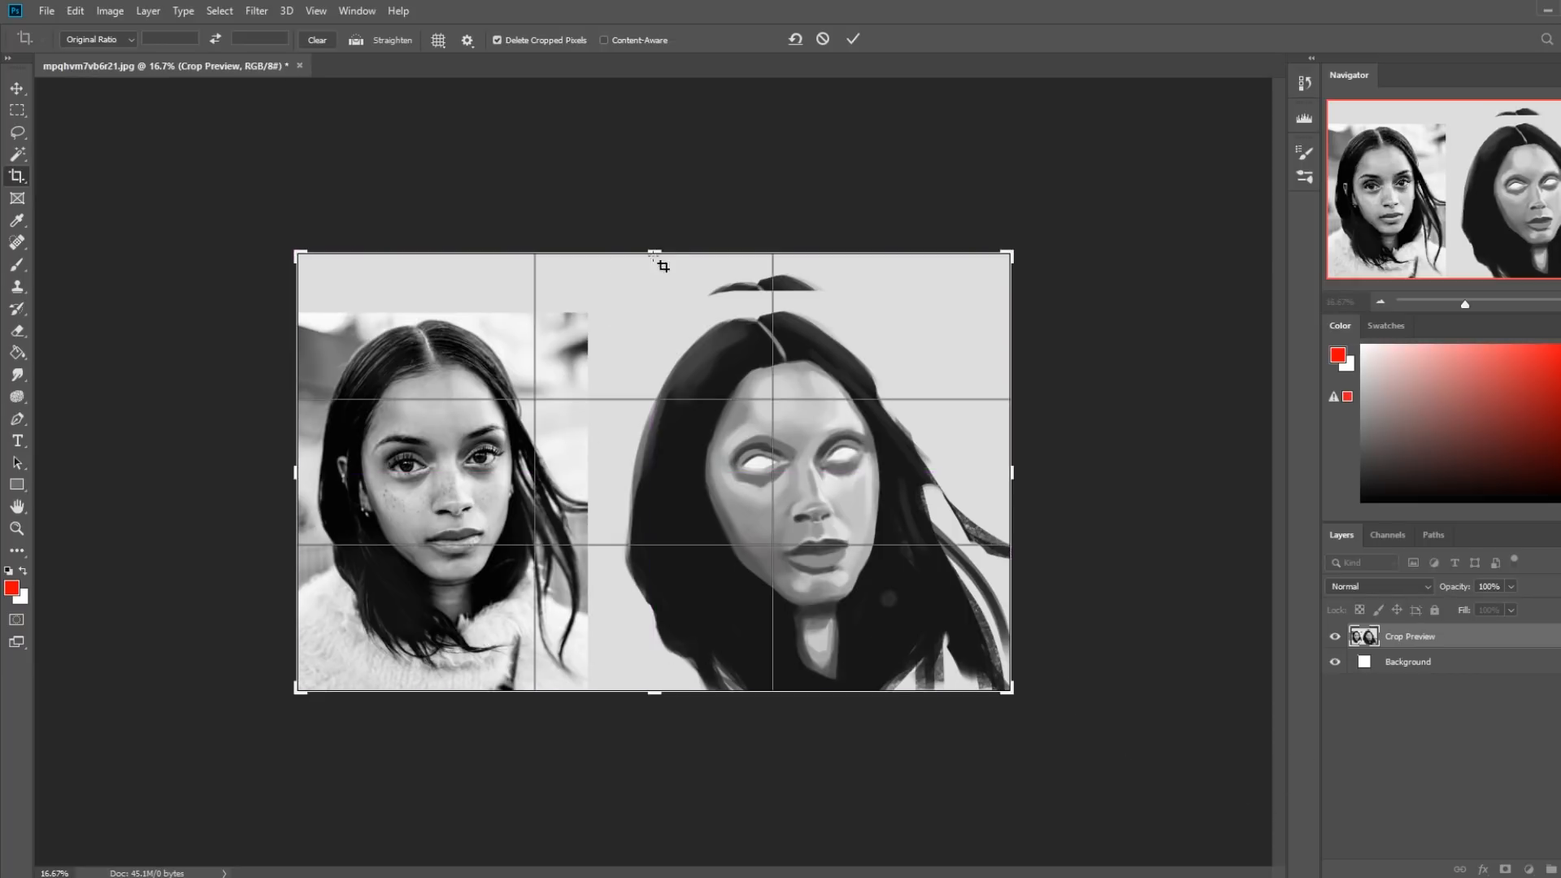
drag(665, 260, 700, 255)
key(Return)
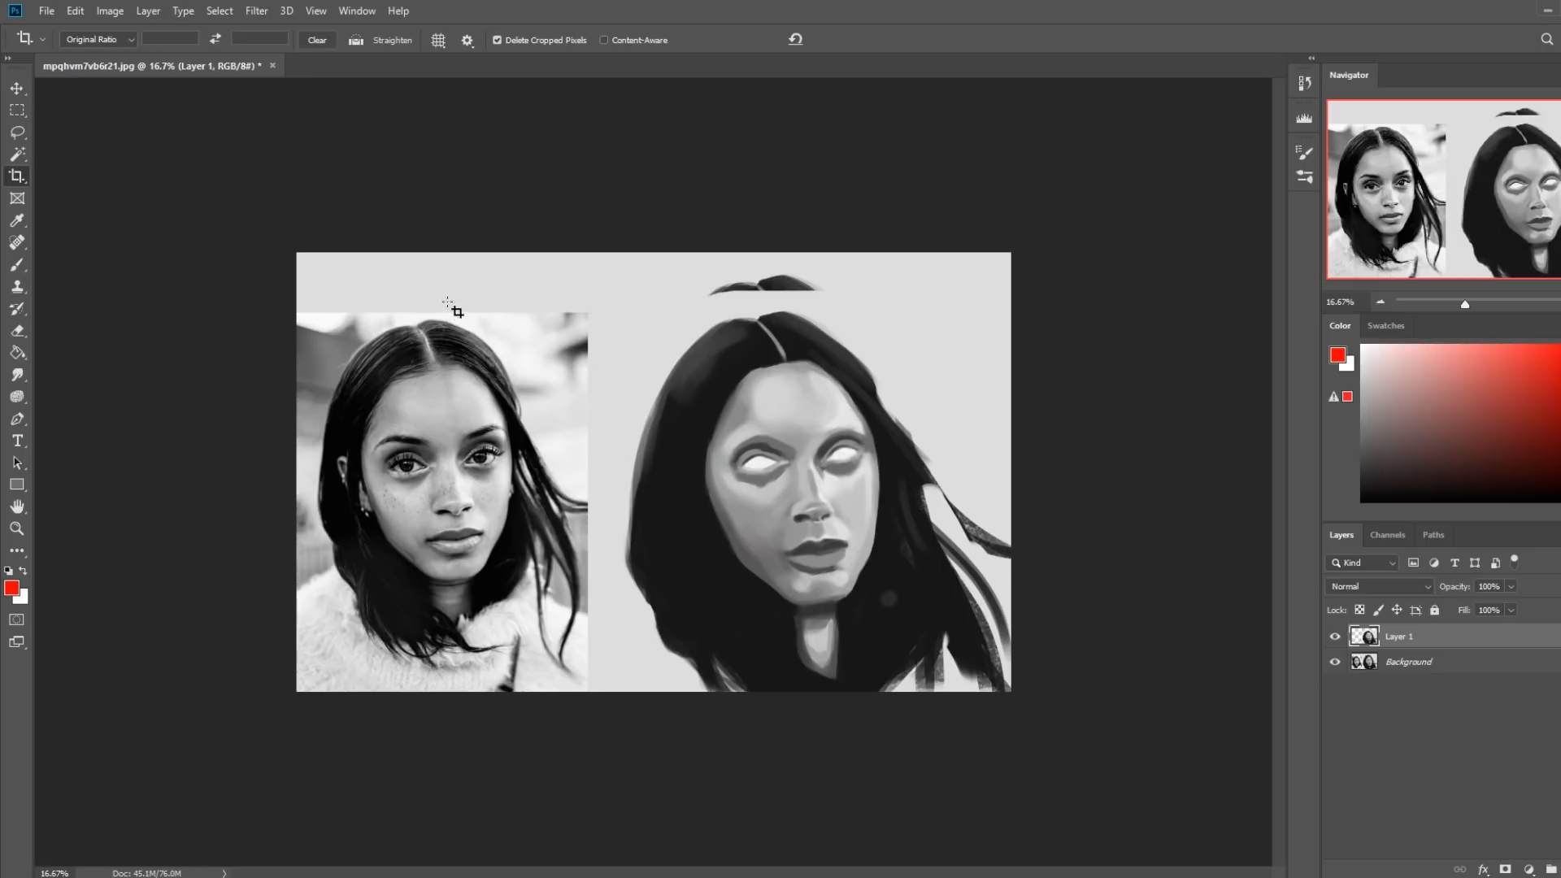
Crop off the empty strip above the photo using the W x H x Resolution crop setting
click(435, 42)
click(468, 43)
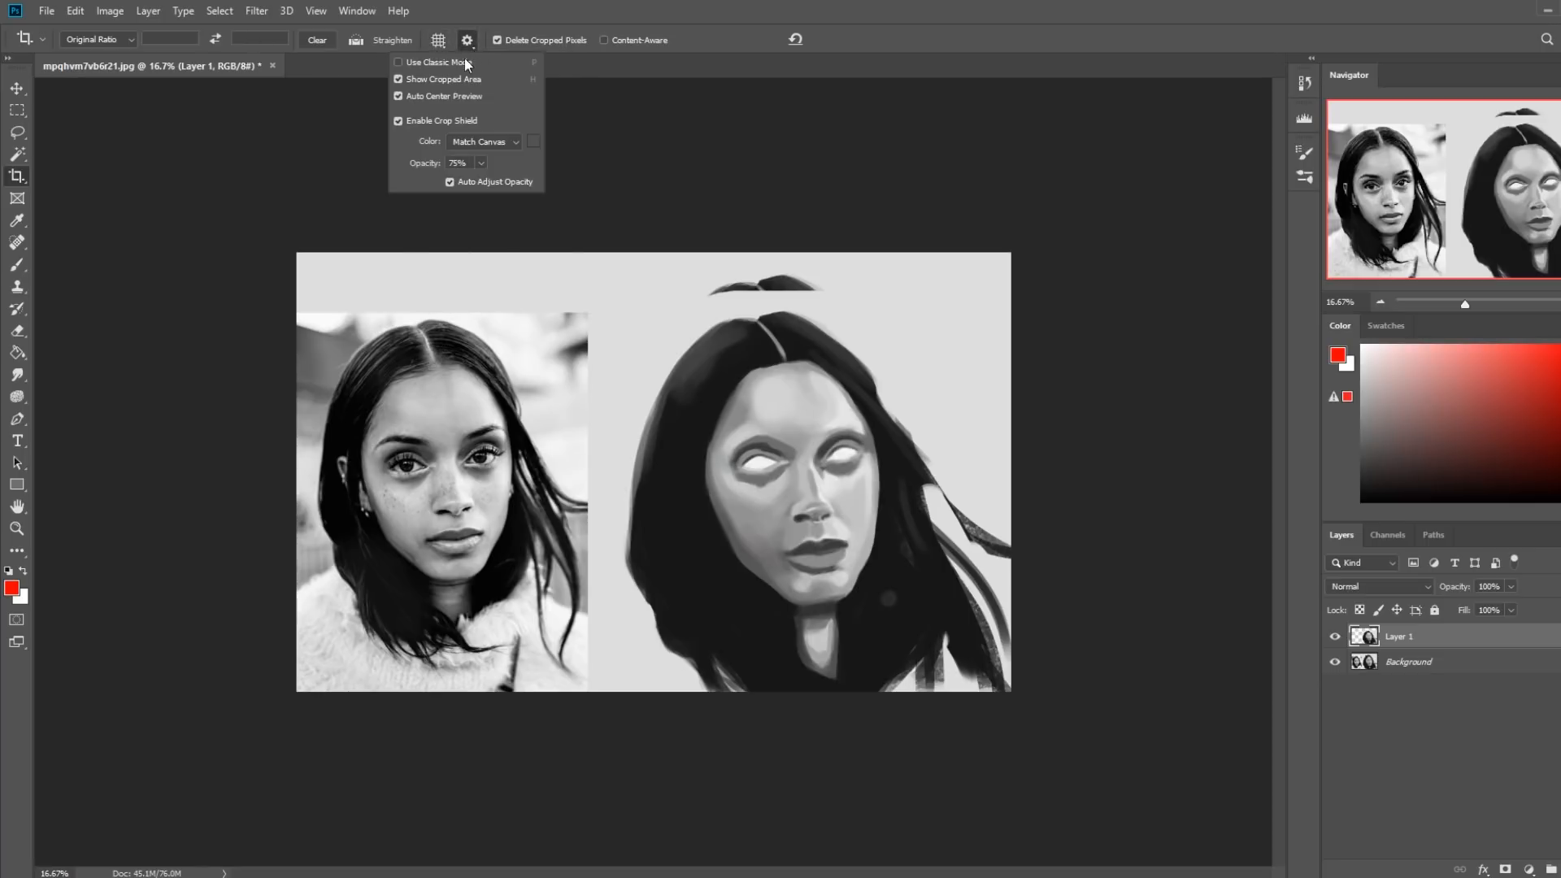
click(114, 41)
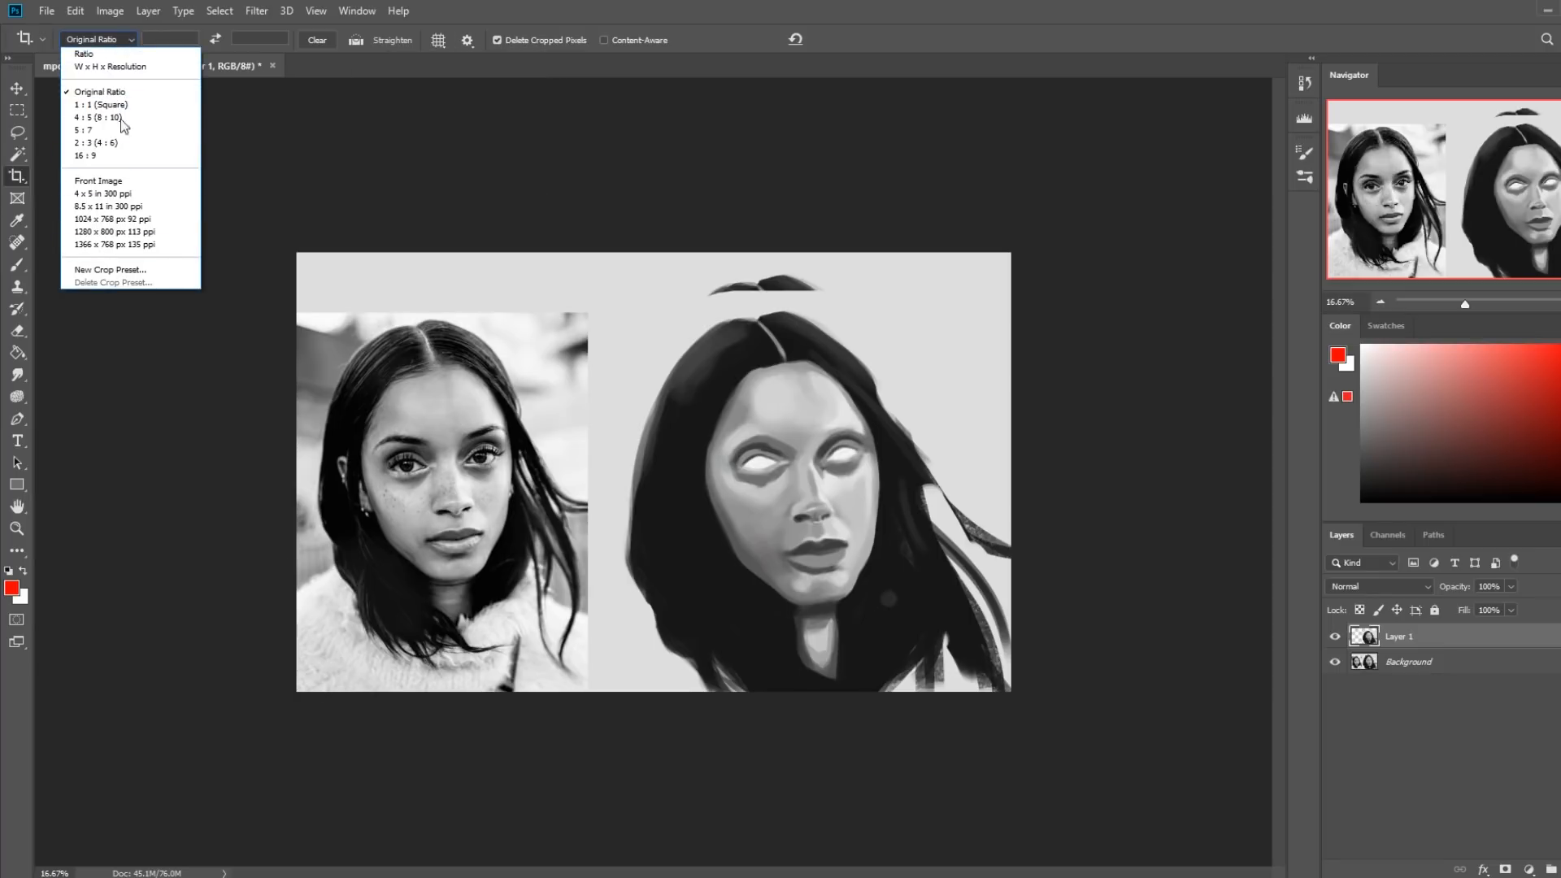
click(137, 68)
drag(652, 248, 654, 282)
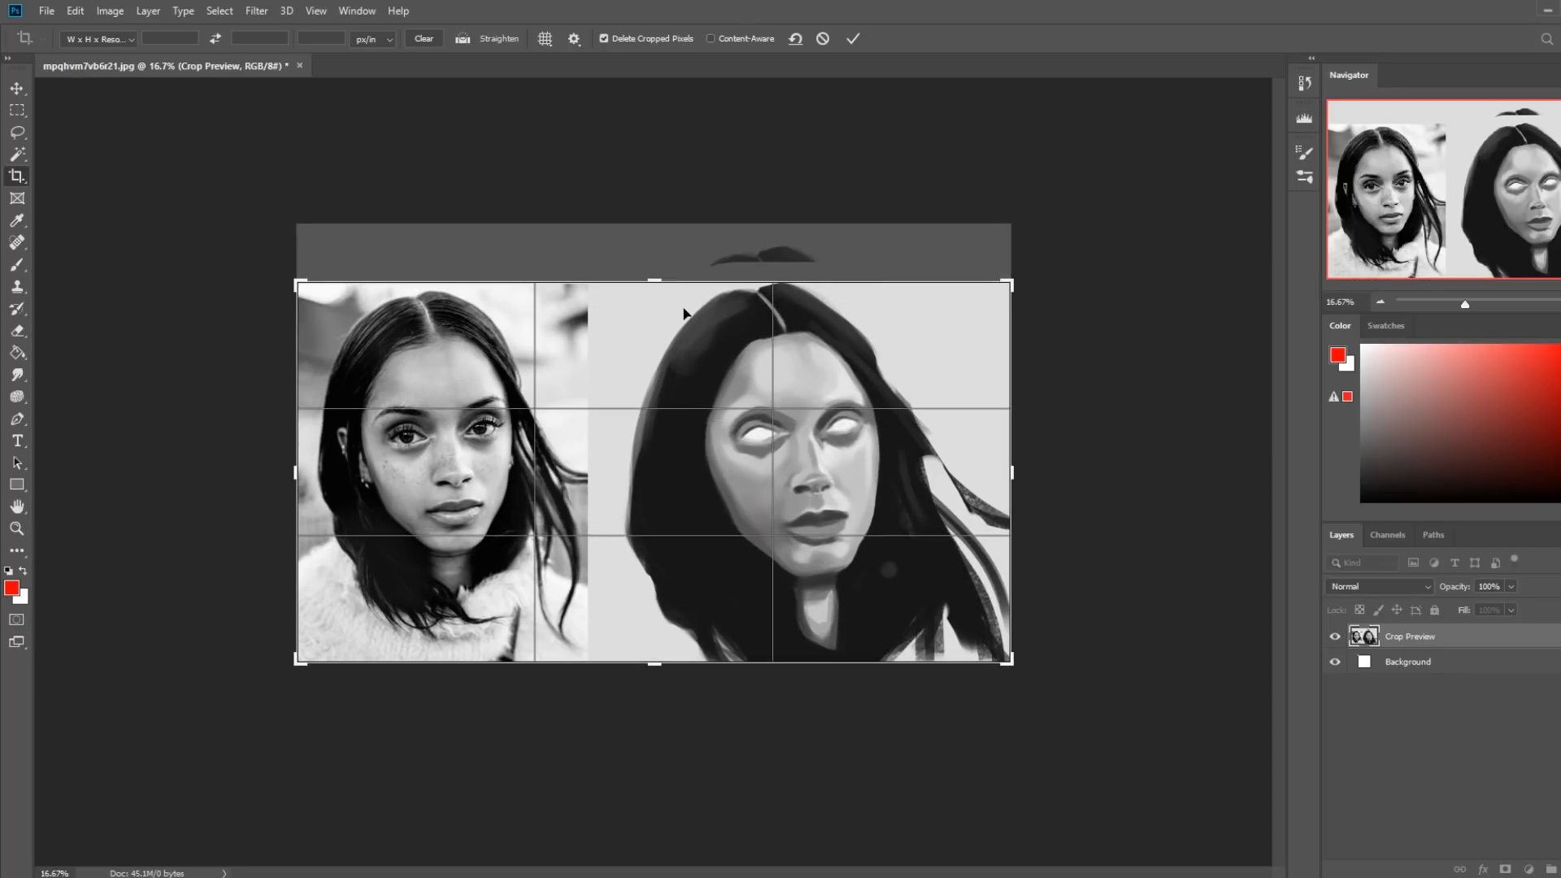
key(Return)
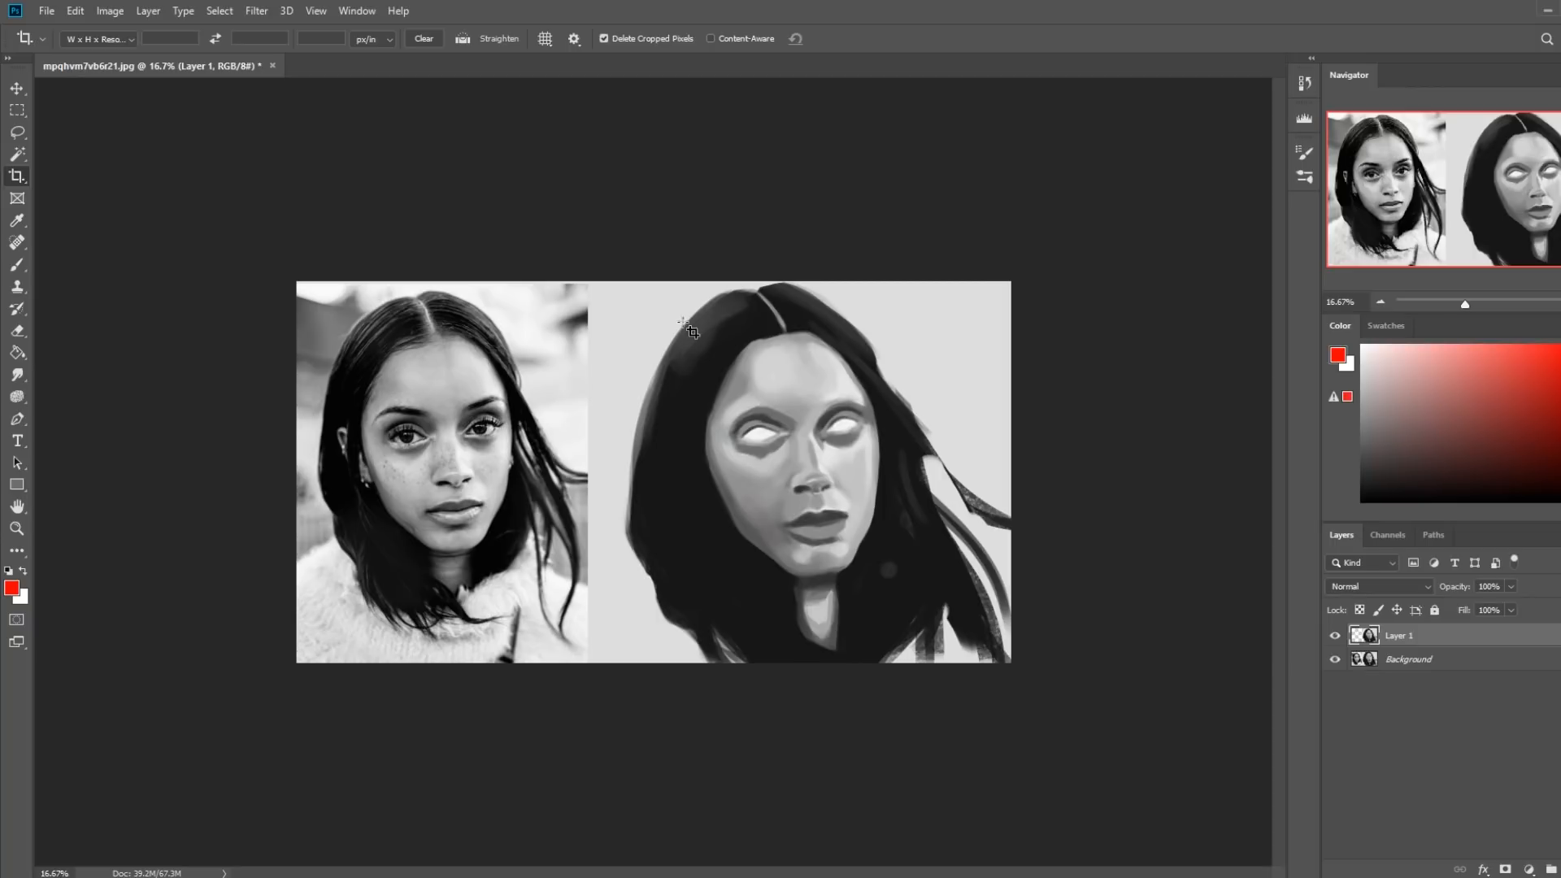
Compare the portrait with the squashed copy hidden and shown, and merge that copy down into the background
click(1335, 638)
click(1335, 637)
click(1336, 639)
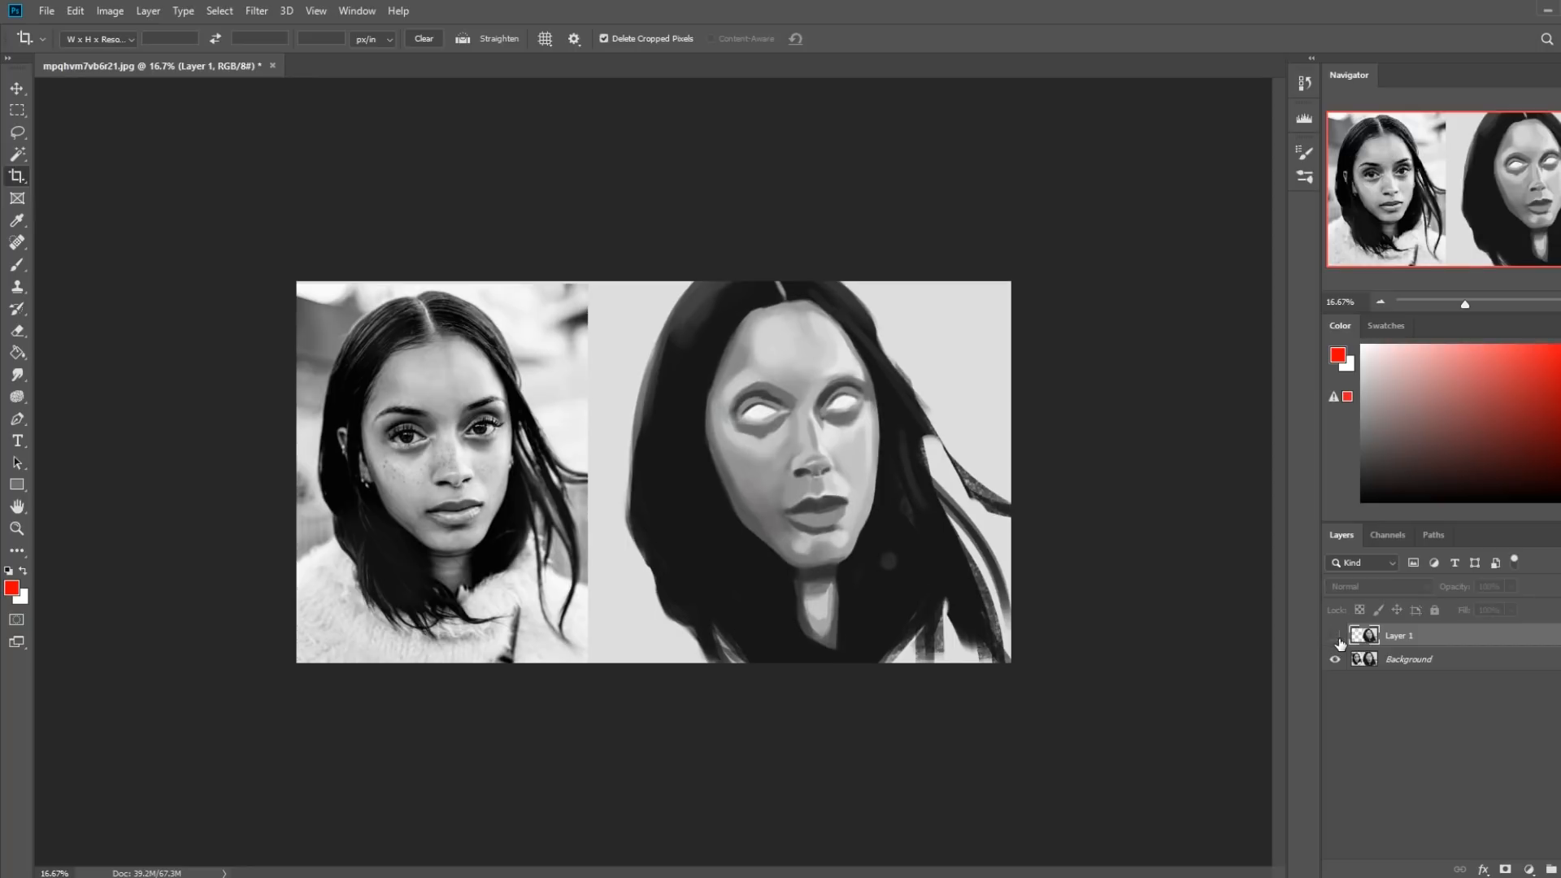
click(1336, 639)
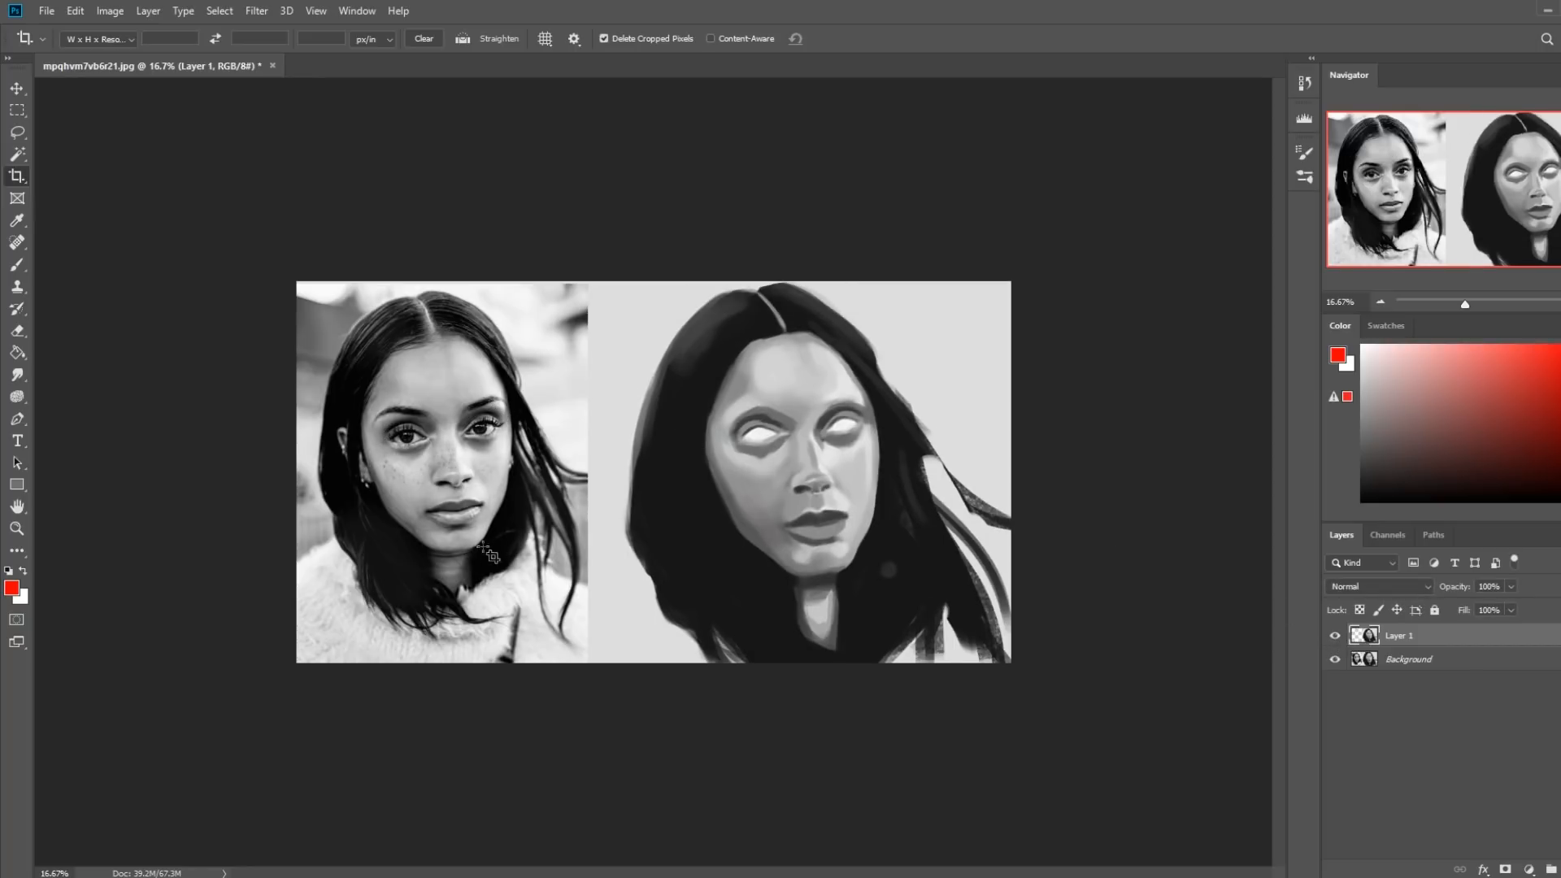
click(1334, 636)
click(1334, 636)
right_click(1440, 639)
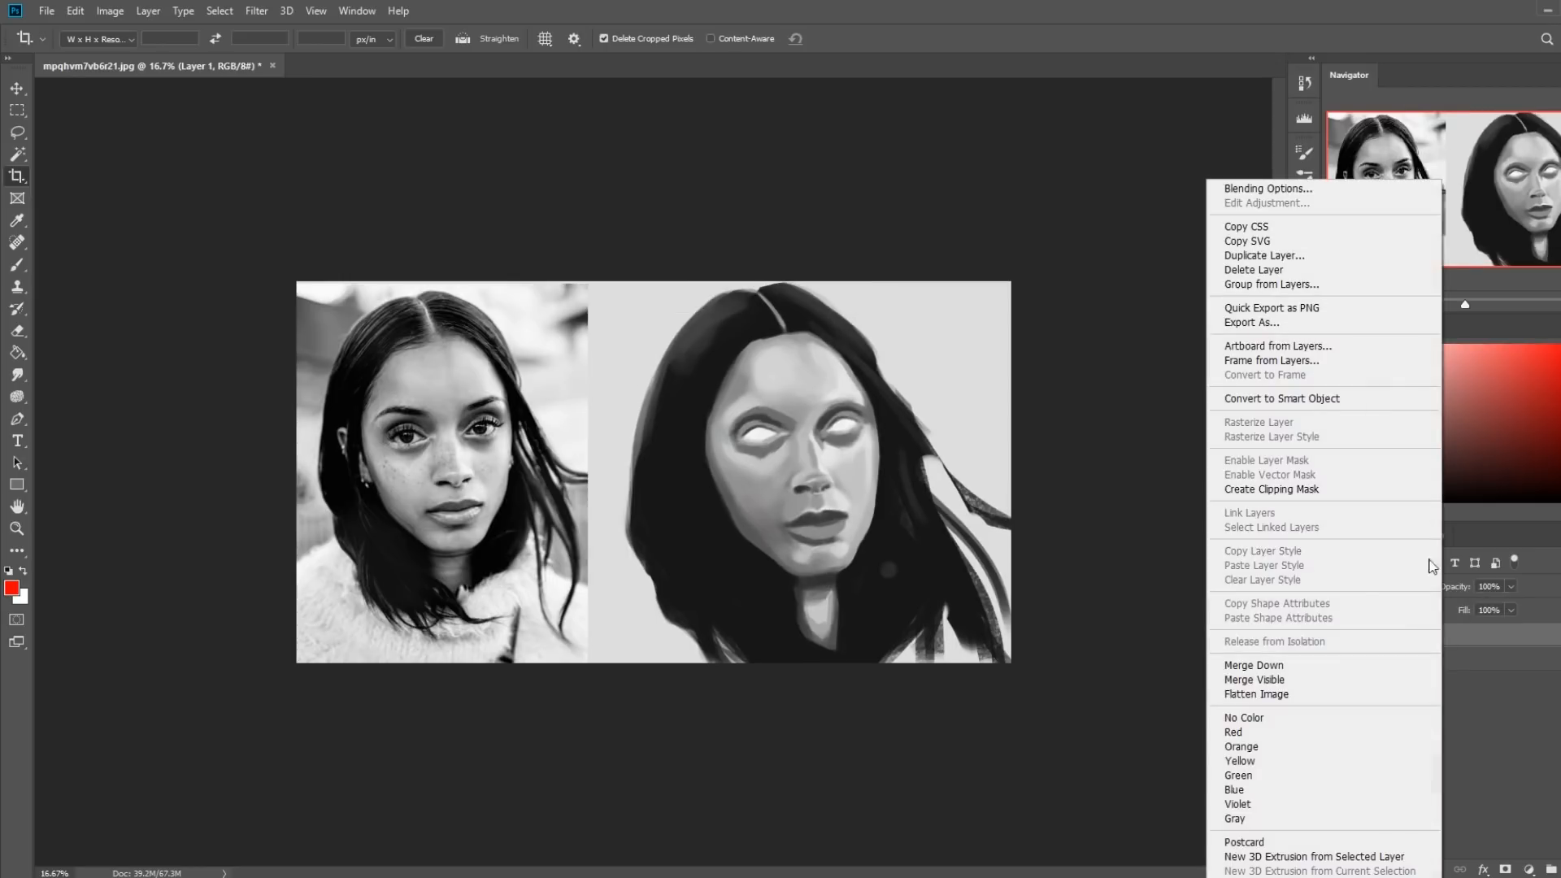
click(1340, 665)
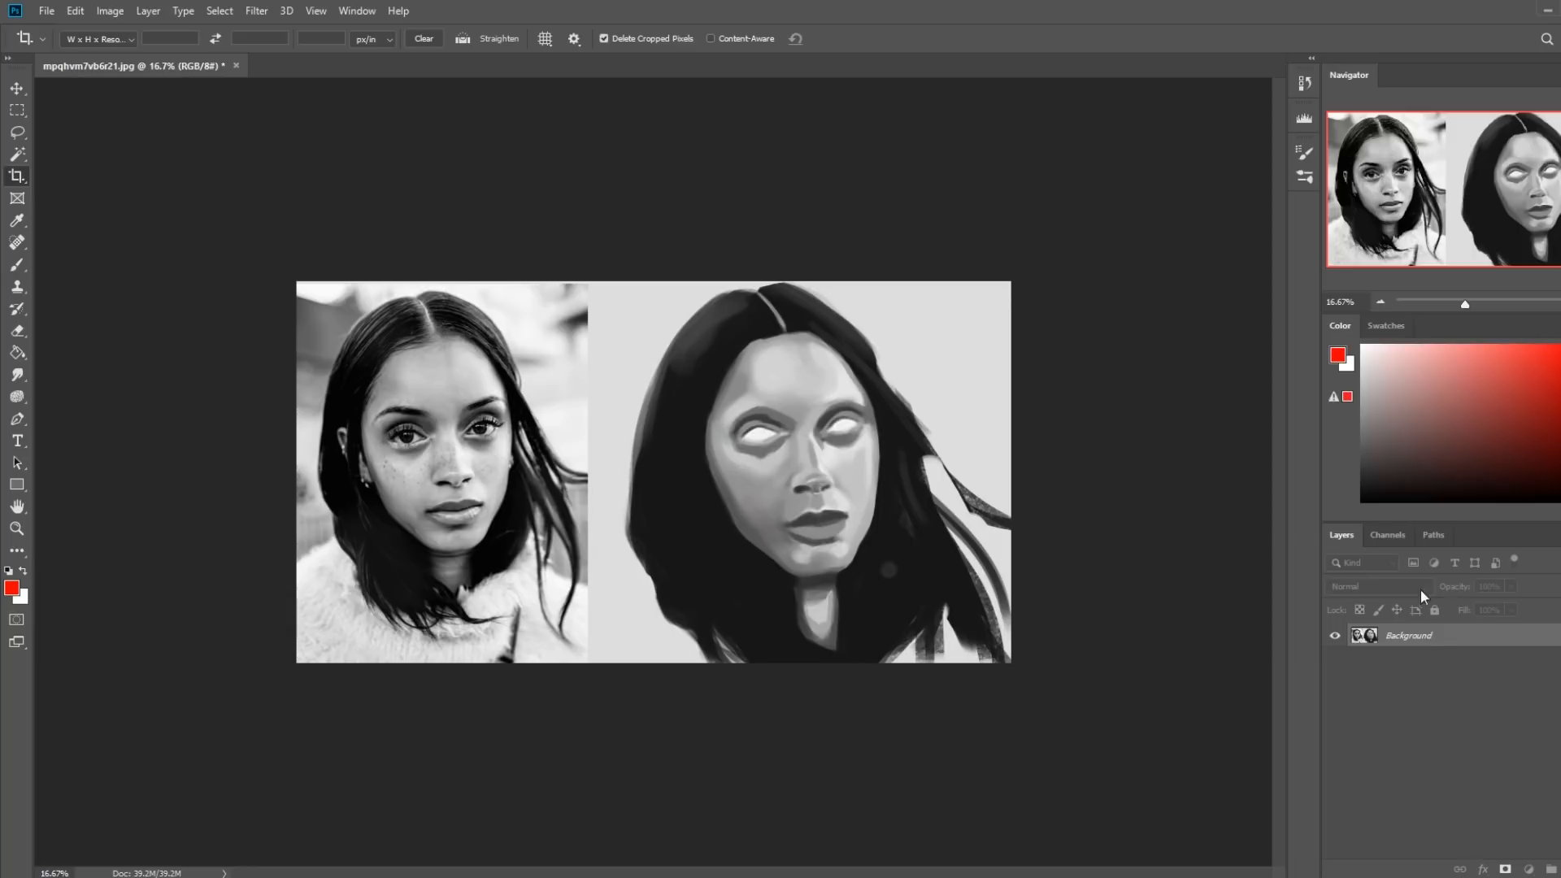
Lasso the painted portrait's left eye with its brow and copy it to a new layer
key(l)
mouse_move(800, 392)
mouse_down()
mouse_move(739, 406)
mouse_move(726, 453)
mouse_move(778, 470)
mouse_move(799, 393)
mouse_up()
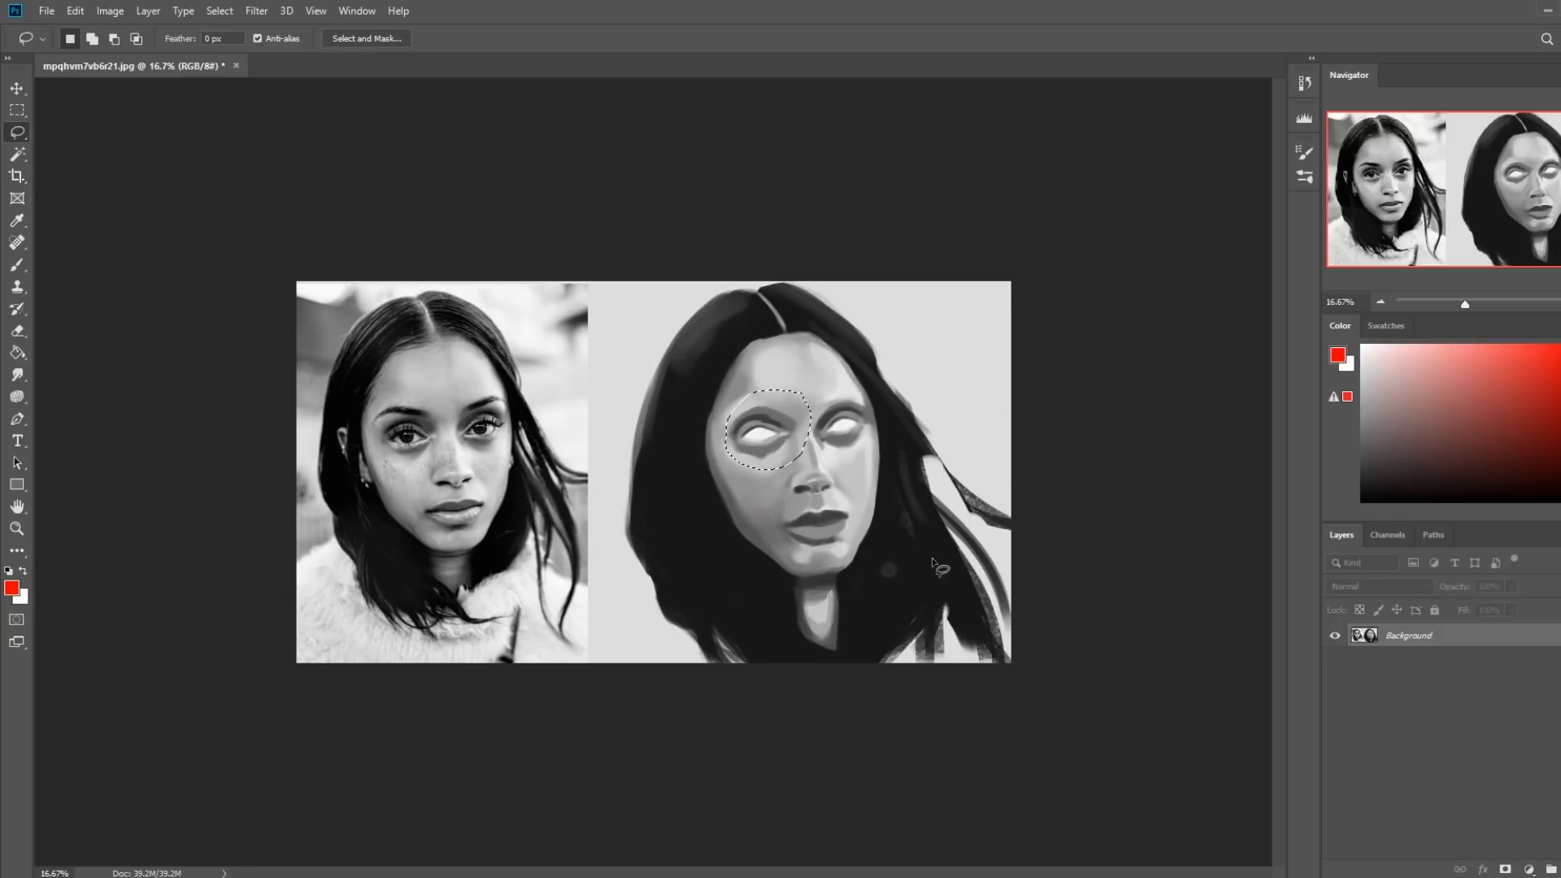
key(ctrl+j)
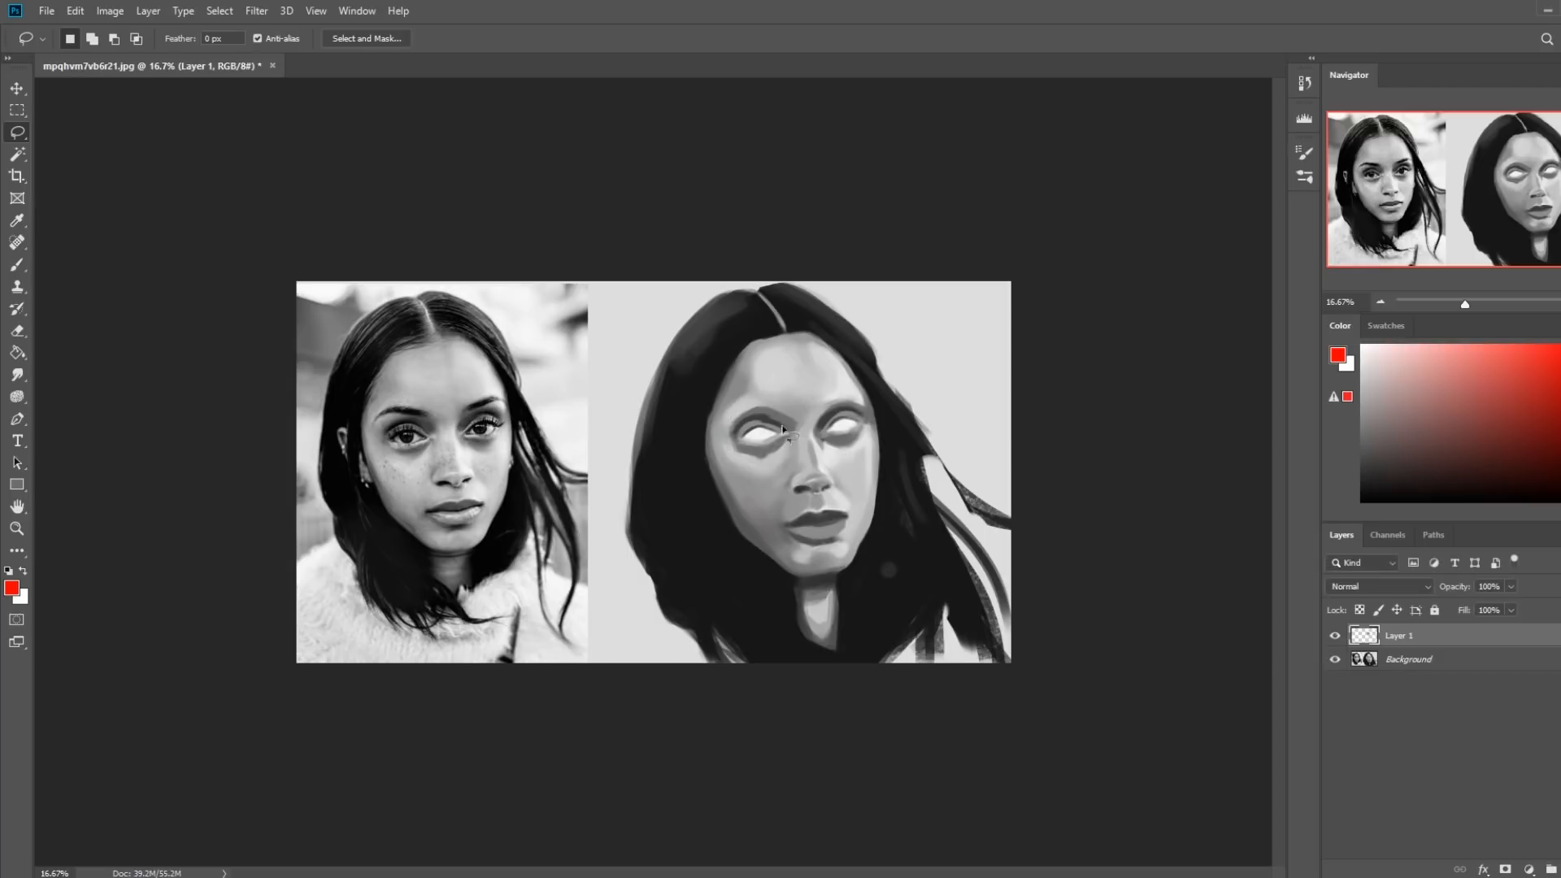
Move the copied eye slightly away from the nose and down, nudging it into place
key(v)
drag(788, 452, 796, 440)
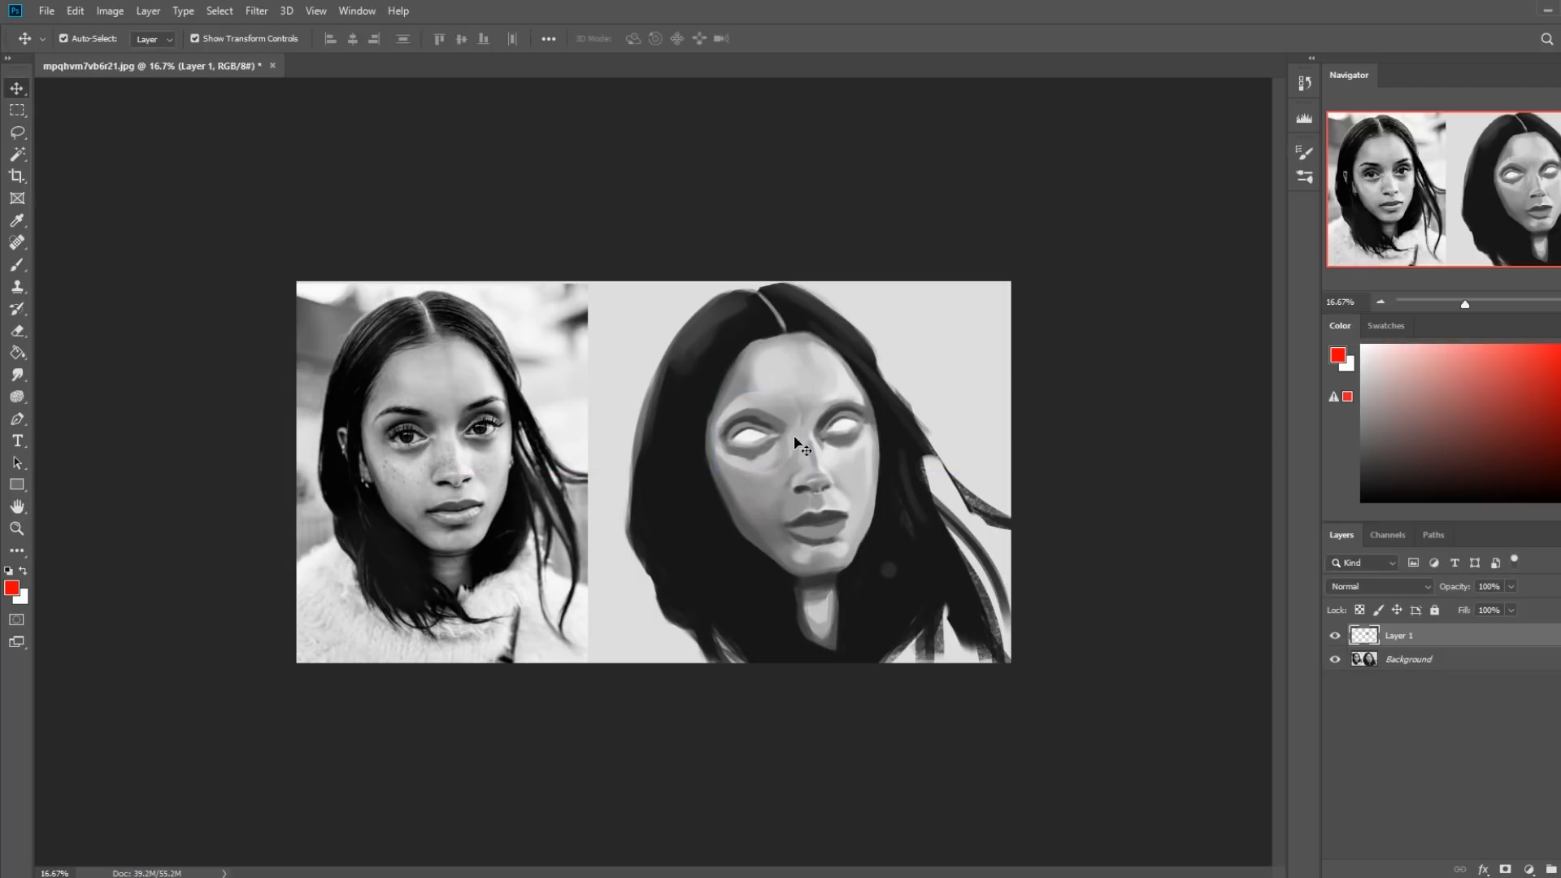
key(ctrl+z)
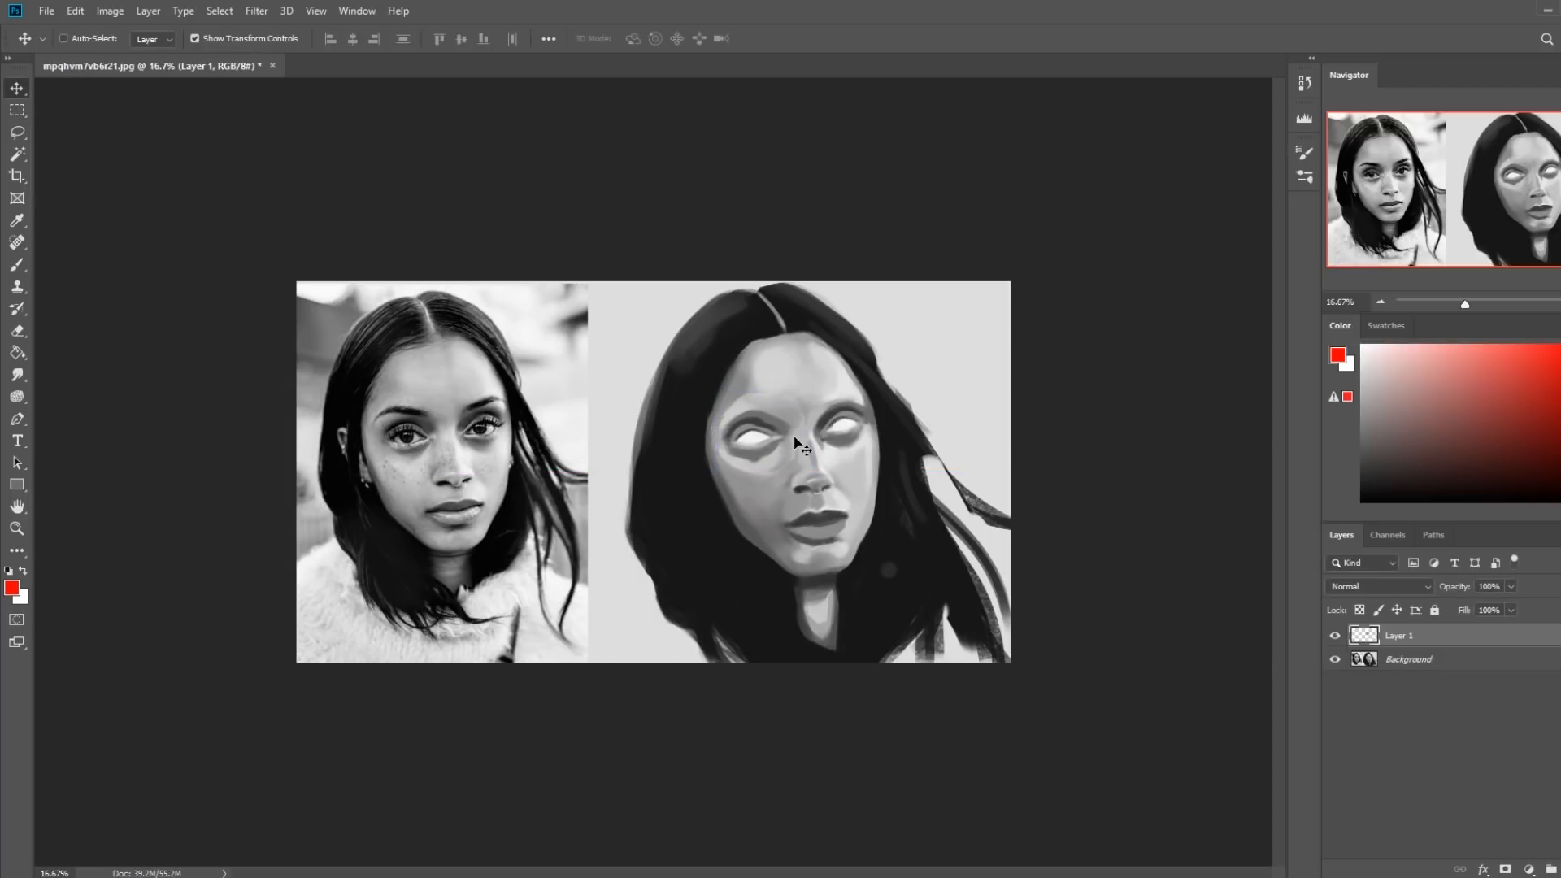
key(Right)
key(Left)
key(Down)
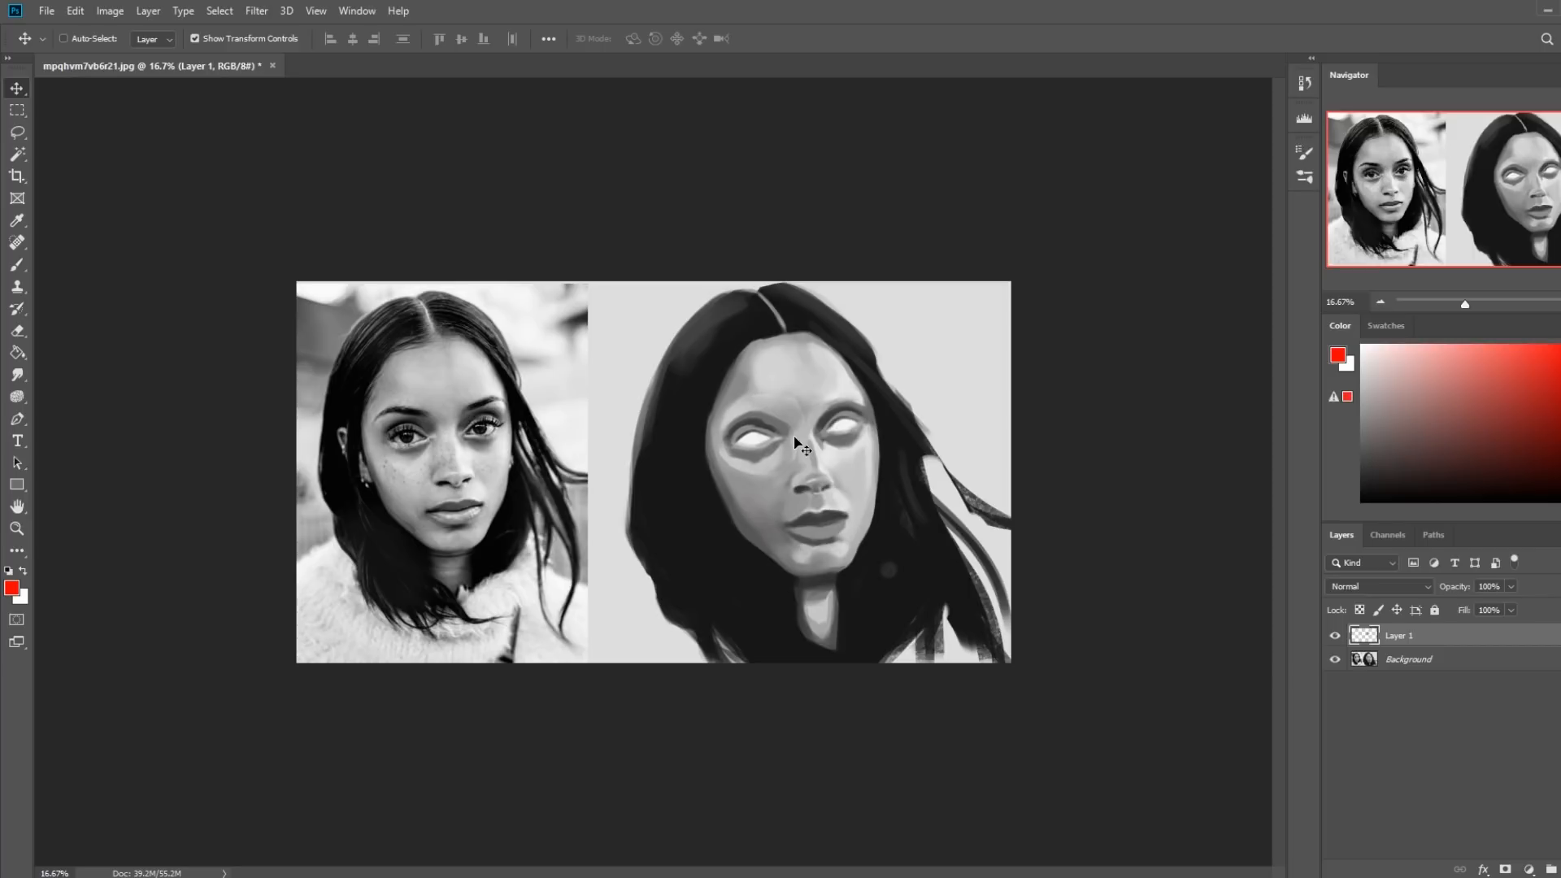
key(Up)
key(Down)
With the Eraser at size 300, compare the portrait with the moved eye hidden and shown, and merge it down
key(e)
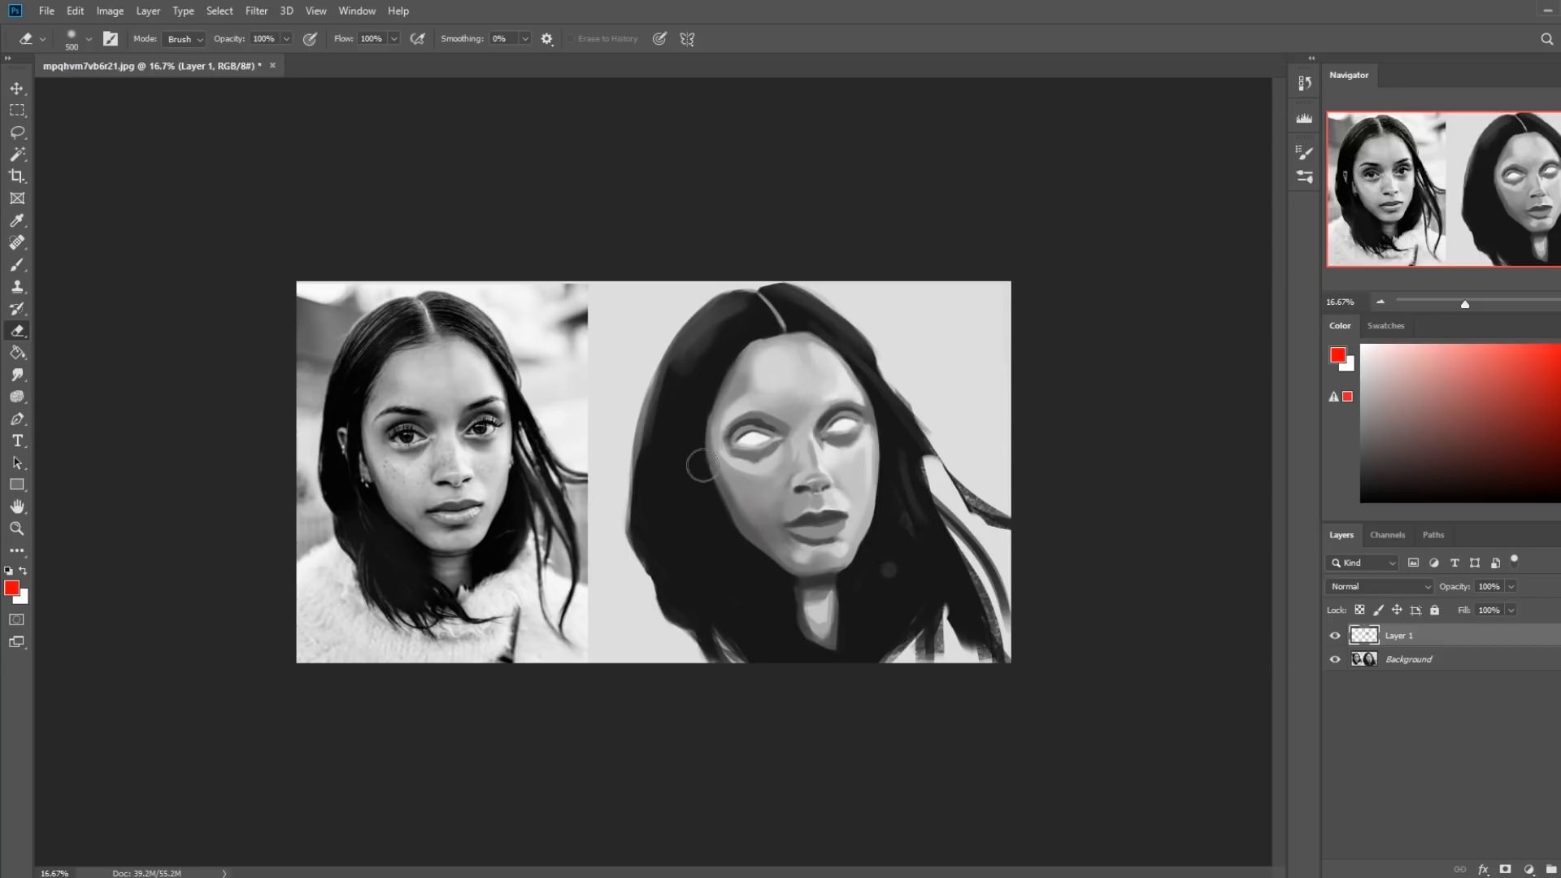
key(bracketleft)
click(1336, 636)
click(1335, 636)
click(1335, 637)
click(1335, 637)
right_click(1411, 640)
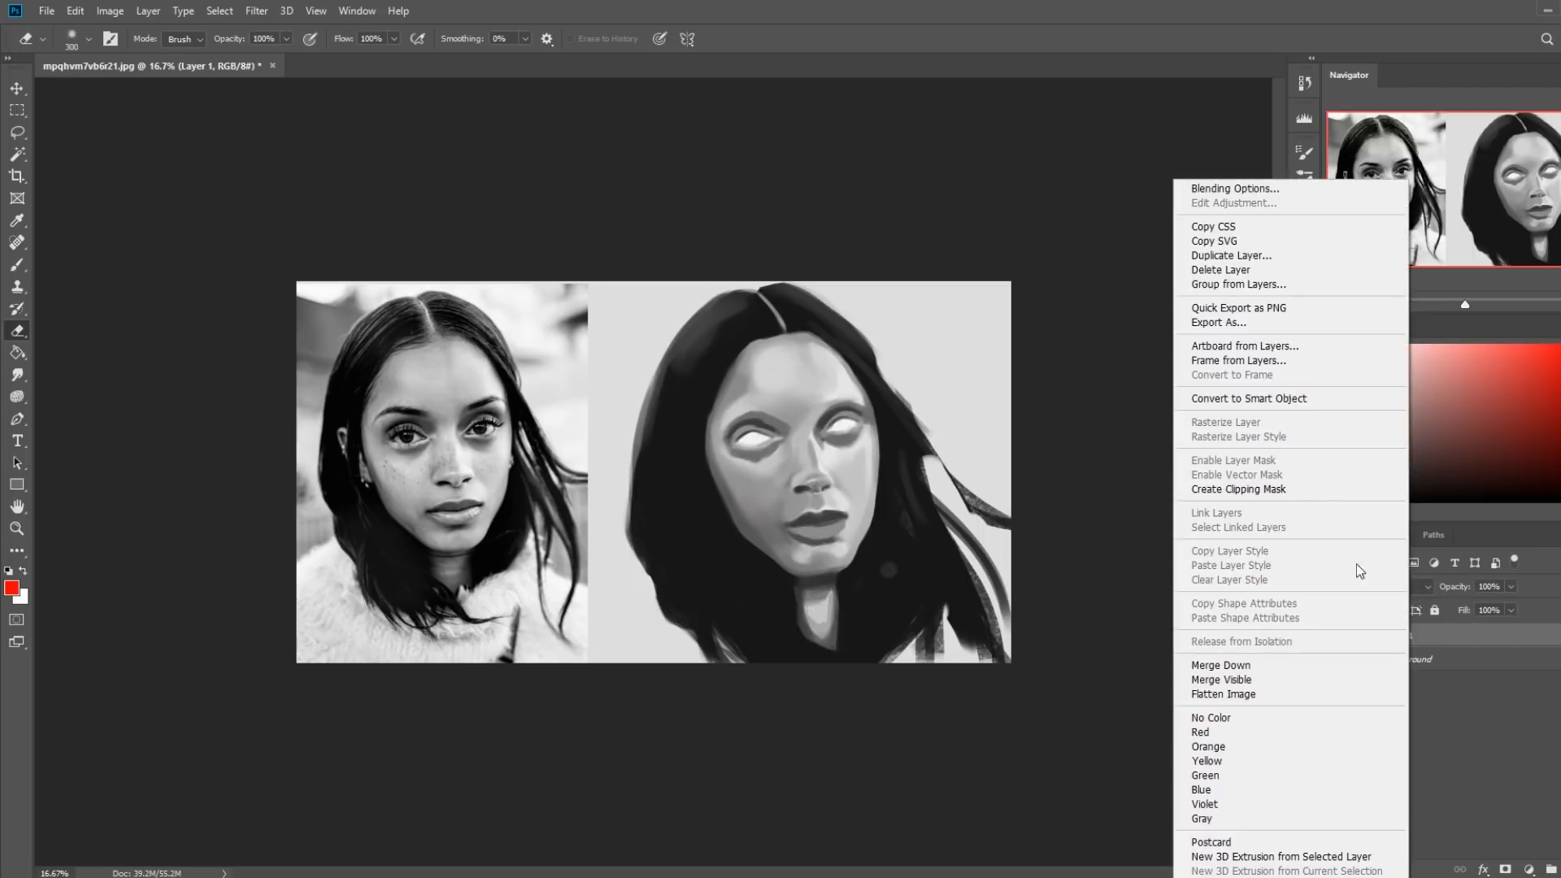
click(1252, 665)
Lasso the painted portrait's nose and copy it to a new layer
key(l)
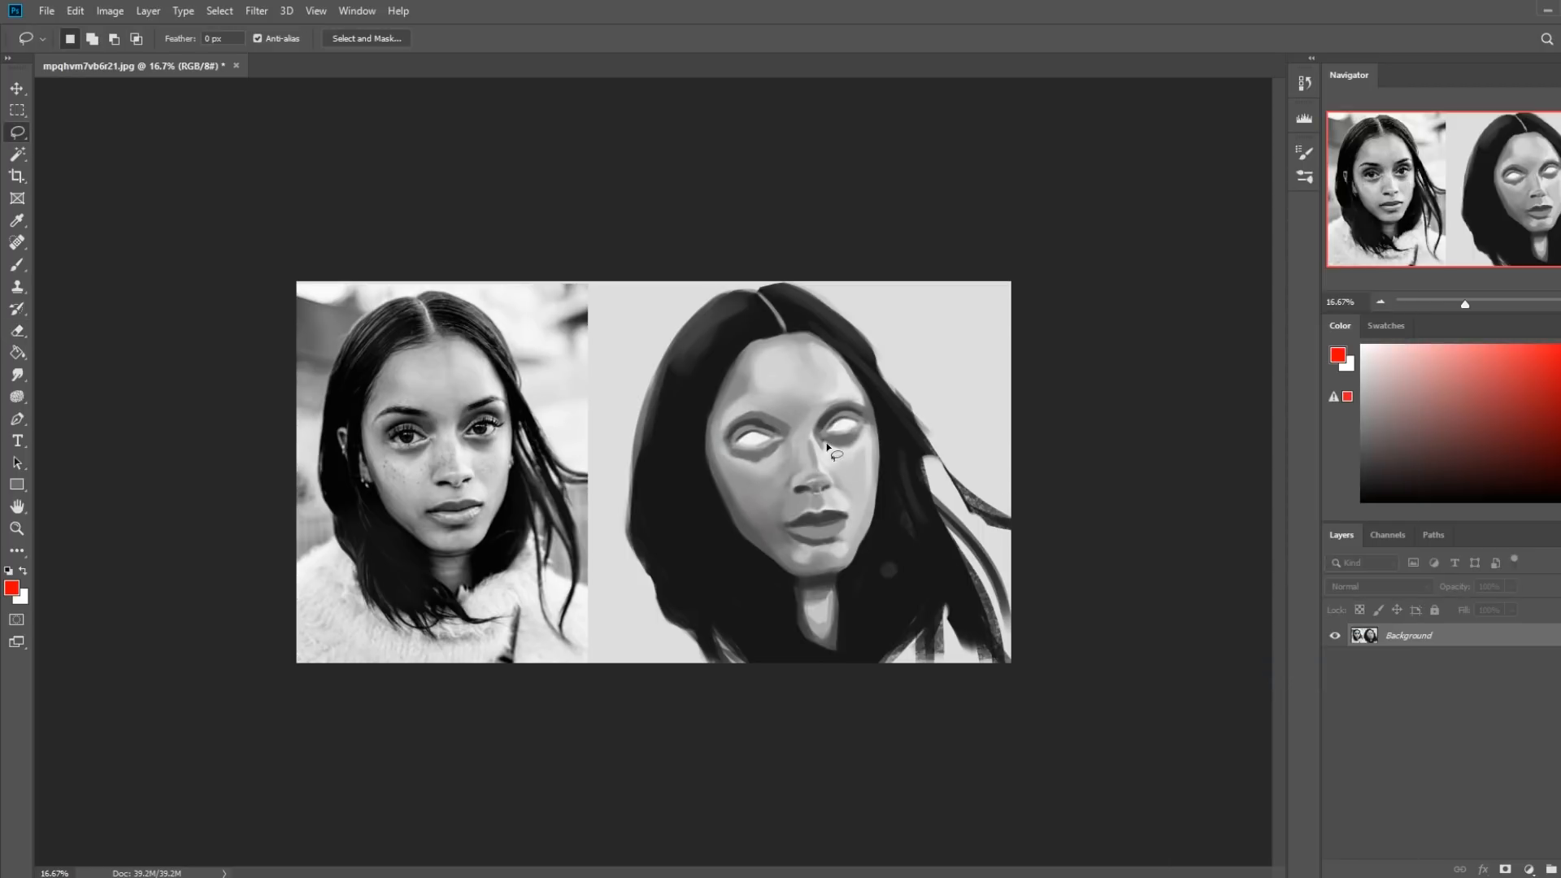
mouse_move(806, 426)
mouse_down()
mouse_move(791, 455)
mouse_move(842, 498)
mouse_move(839, 465)
mouse_up()
key(ctrl+j)
key(v)
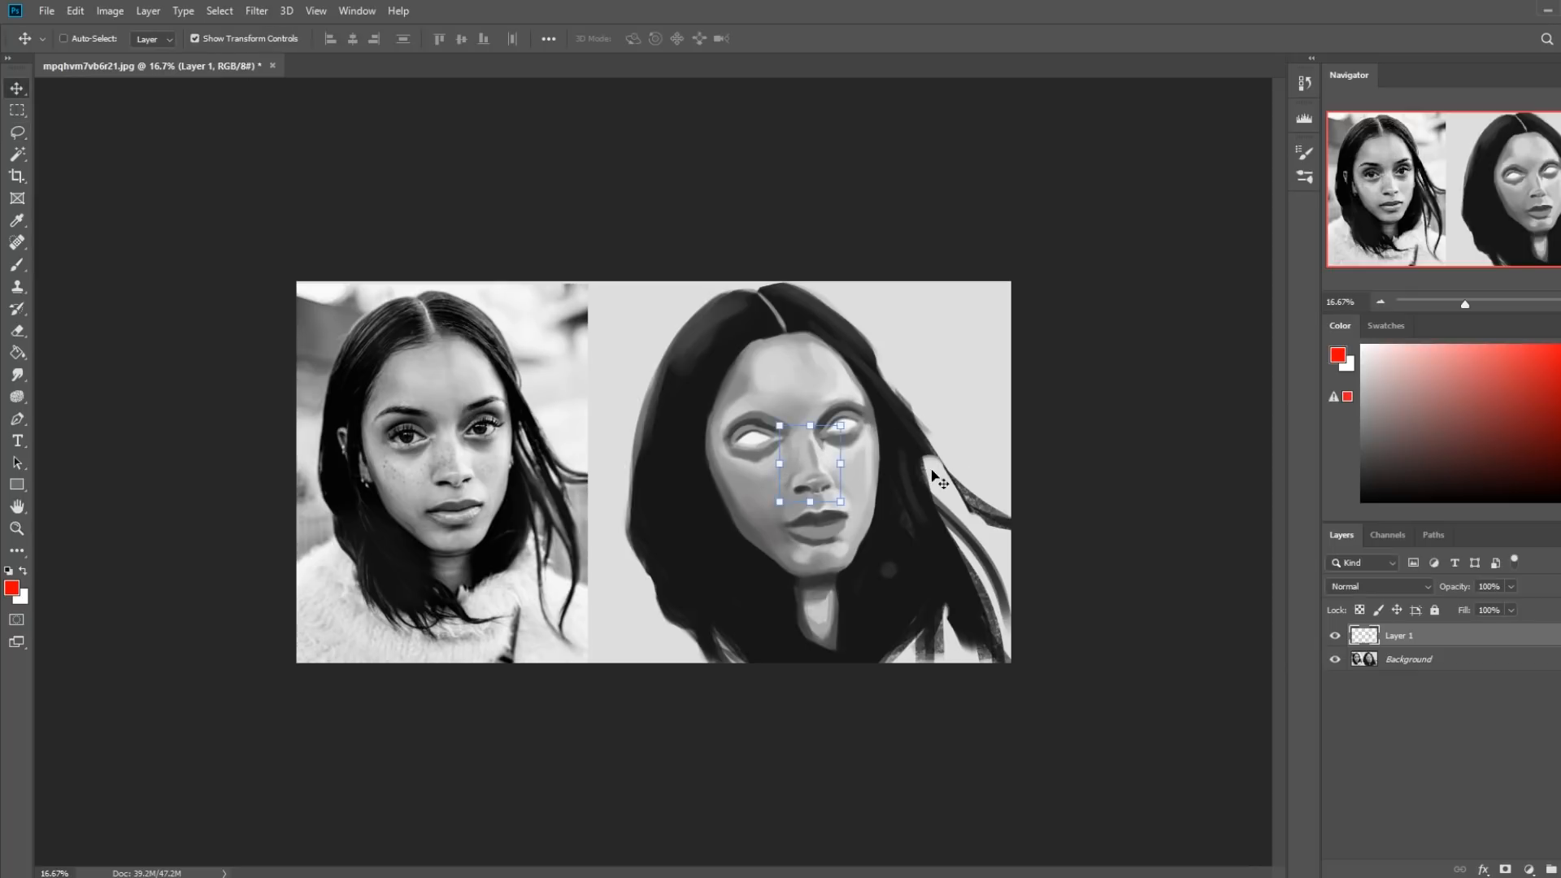
Stretch the copied nose to 109.52% of its width, apply the transform and dismiss the Adobe Dimension tip
drag(782, 463, 779, 464)
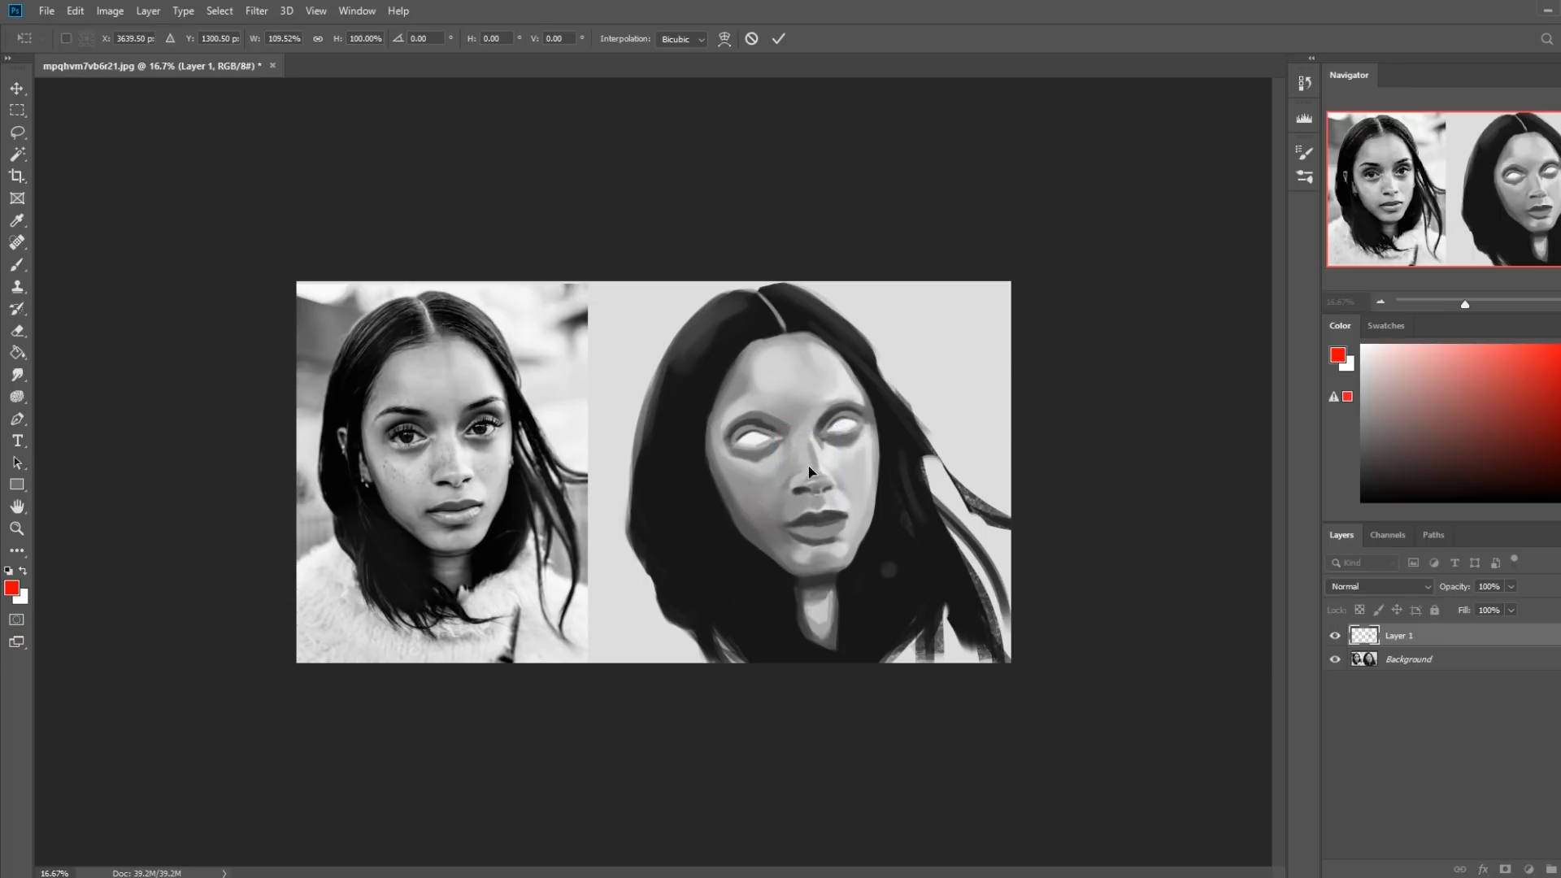
key(ctrl+h)
drag(846, 504, 775, 509)
key(Return)
key(b)
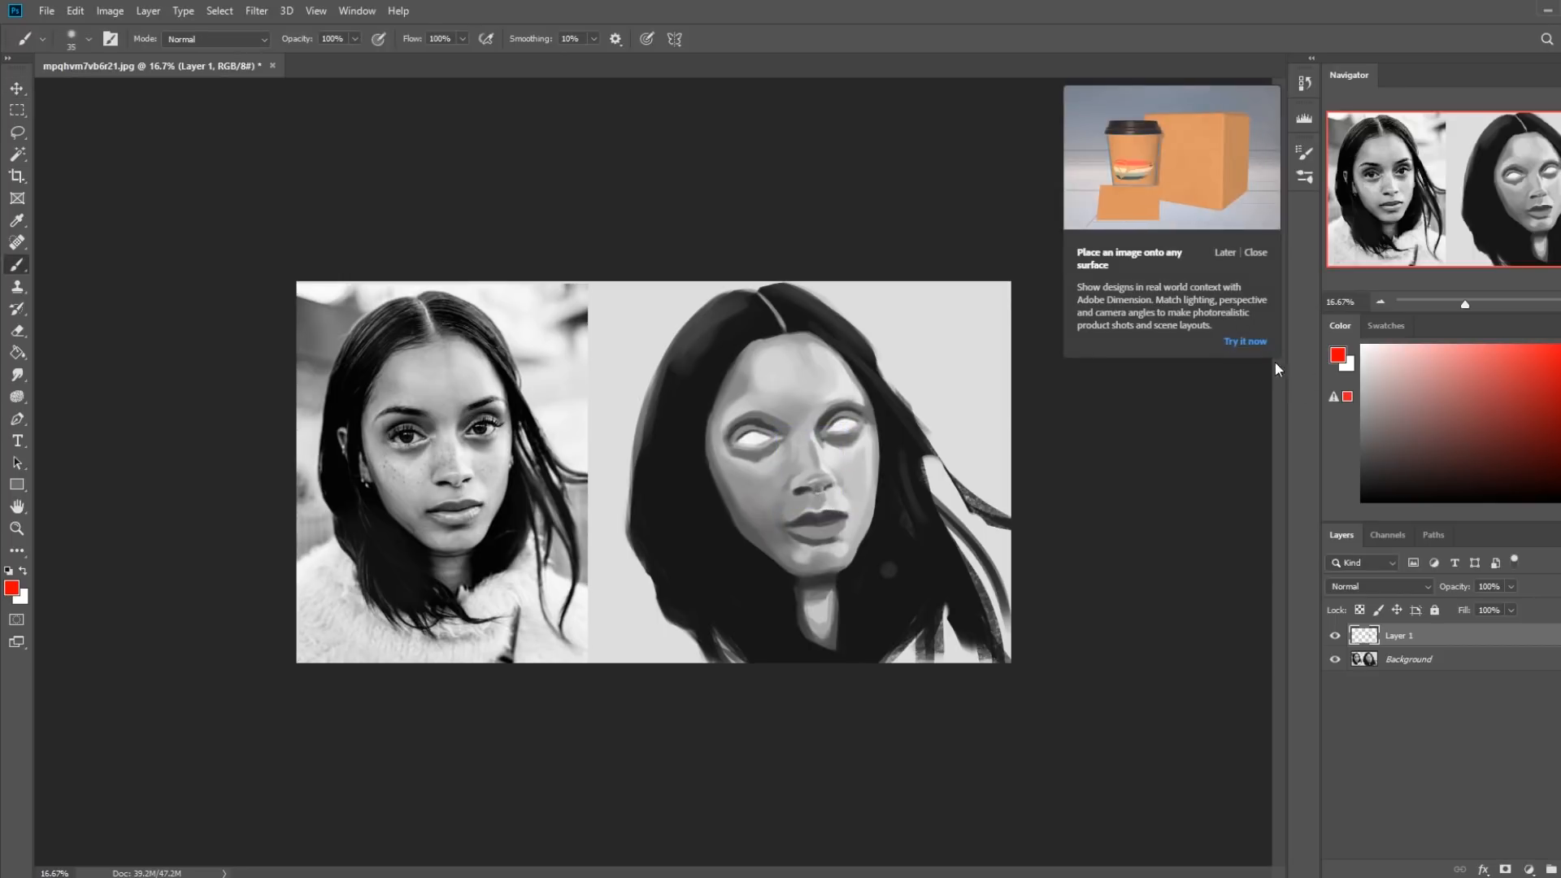
click(1256, 253)
Compare the portrait with the widened nose hidden and shown, and merge the nose layer down into the background
click(1334, 637)
click(1337, 637)
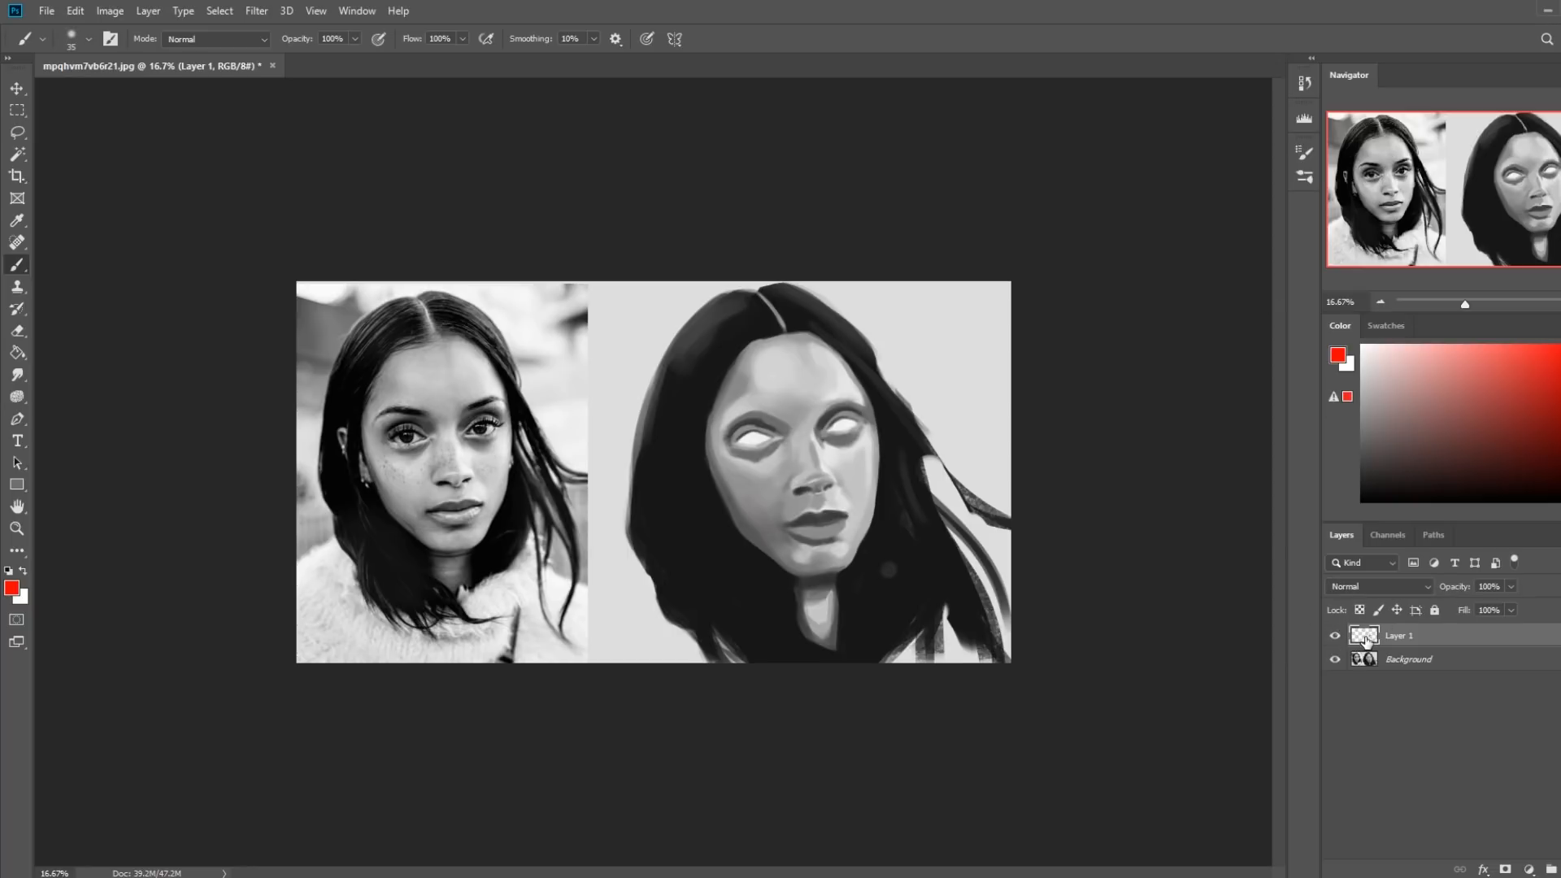
click(1335, 638)
click(1335, 638)
right_click(1433, 643)
click(1268, 663)
Open the Liquify filter, enlarge the warp brush to 1100, and push the painted hair outward beside the forehead
click(257, 10)
click(332, 123)
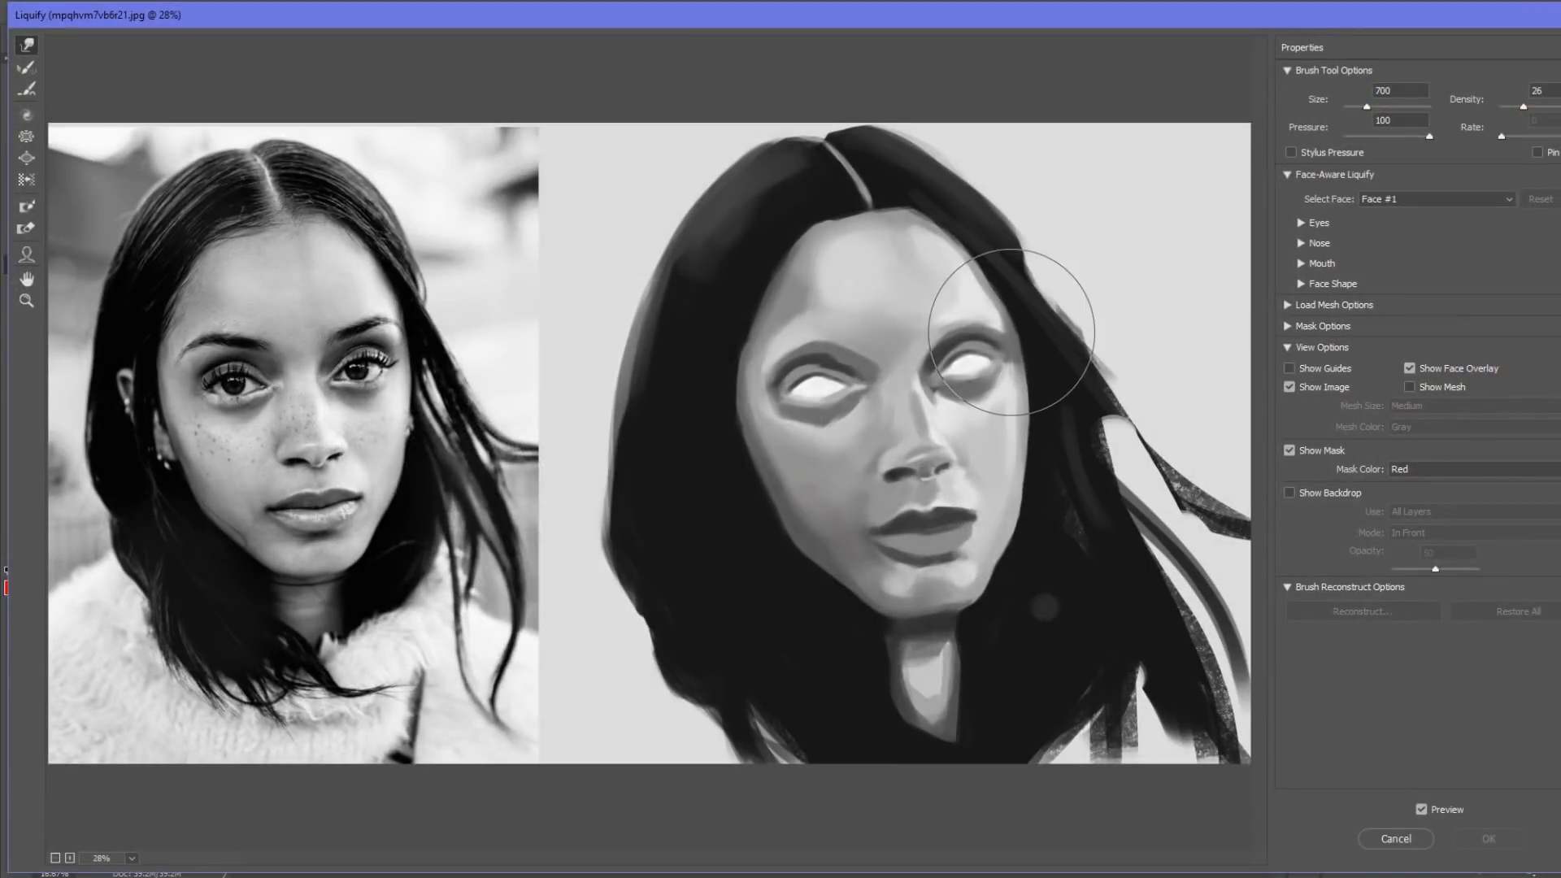
key(bracketright)
key(bracketright)
key(bracketright)
key(bracketright)
key(bracketright)
drag(955, 307, 988, 268)
key(bracketleft)
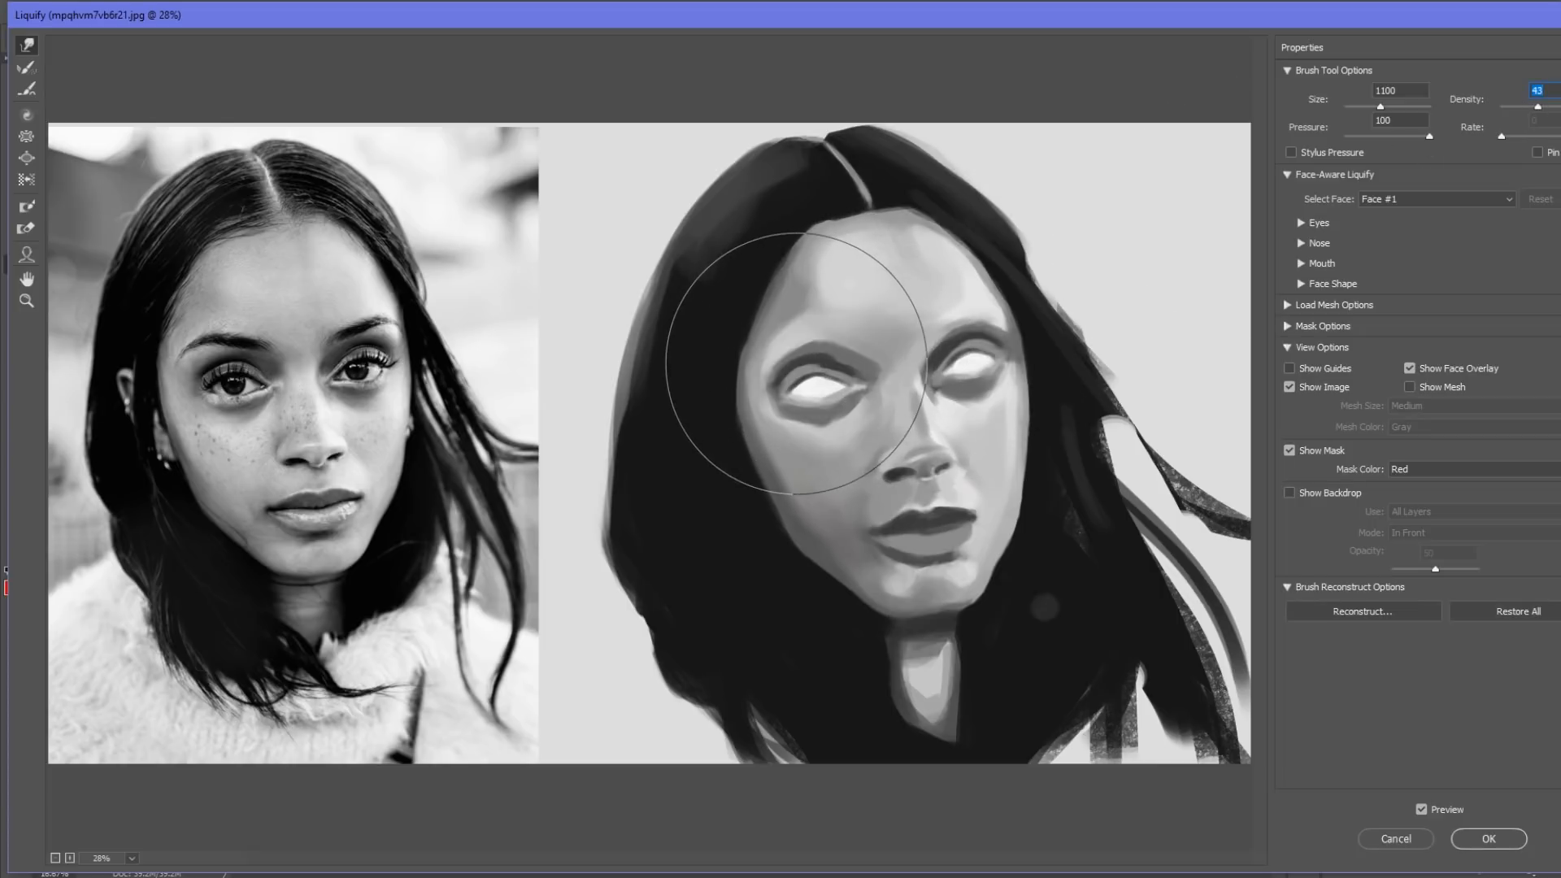
Reduce the warp brush to 500 and nudge the portrait's left-hand eye outward from the nose
key(bracketleft)
key(bracketleft)
key(bracketleft)
key(bracketleft)
key(bracketleft)
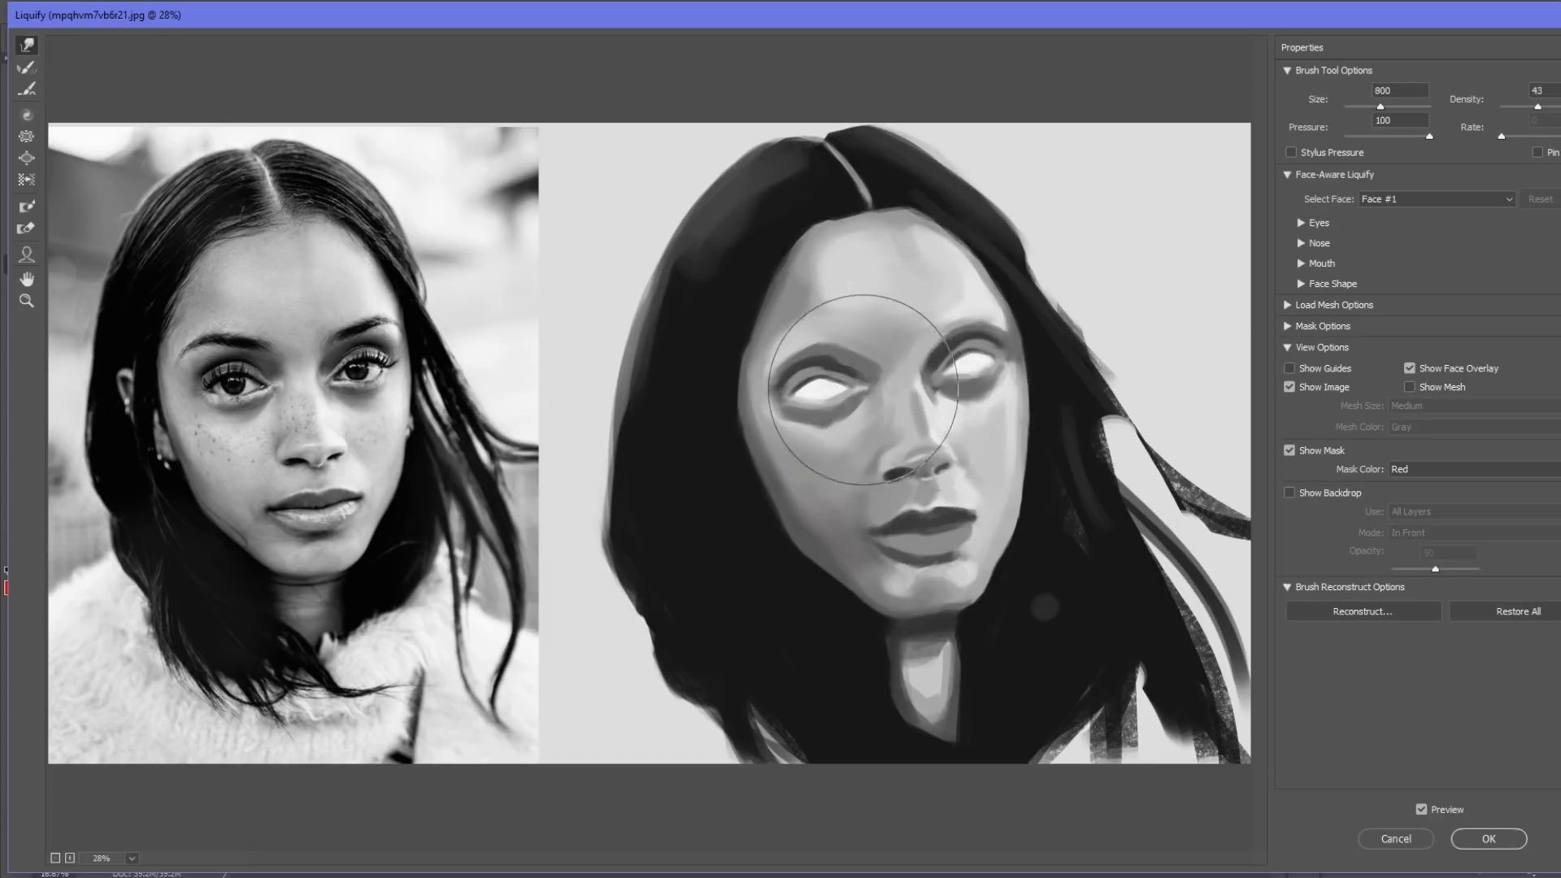
key(bracketleft)
key(bracketleft)
key(bracketleft)
key(bracketleft)
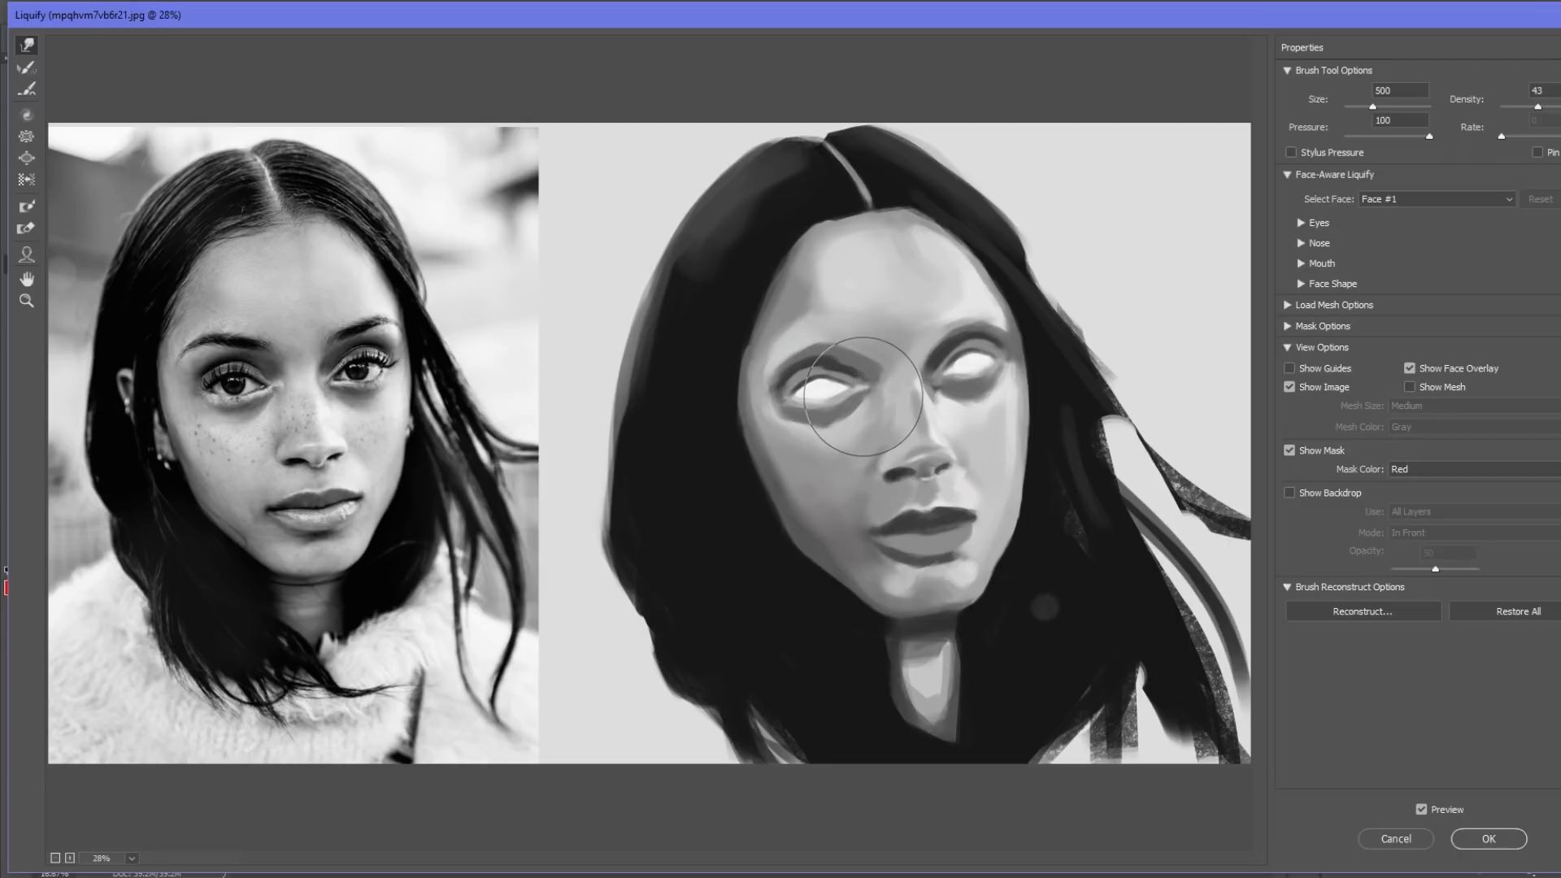
drag(837, 390, 816, 385)
Refine the portrait's cheek and jaw contour, varying the warp brush between sizes 500 and 600
key(bracketright)
key(bracketright)
key(bracketright)
key(bracketright)
key(bracketright)
key(bracketright)
key(bracketright)
key(bracketright)
key(bracketleft)
key(bracketleft)
key(bracketleft)
key(bracketleft)
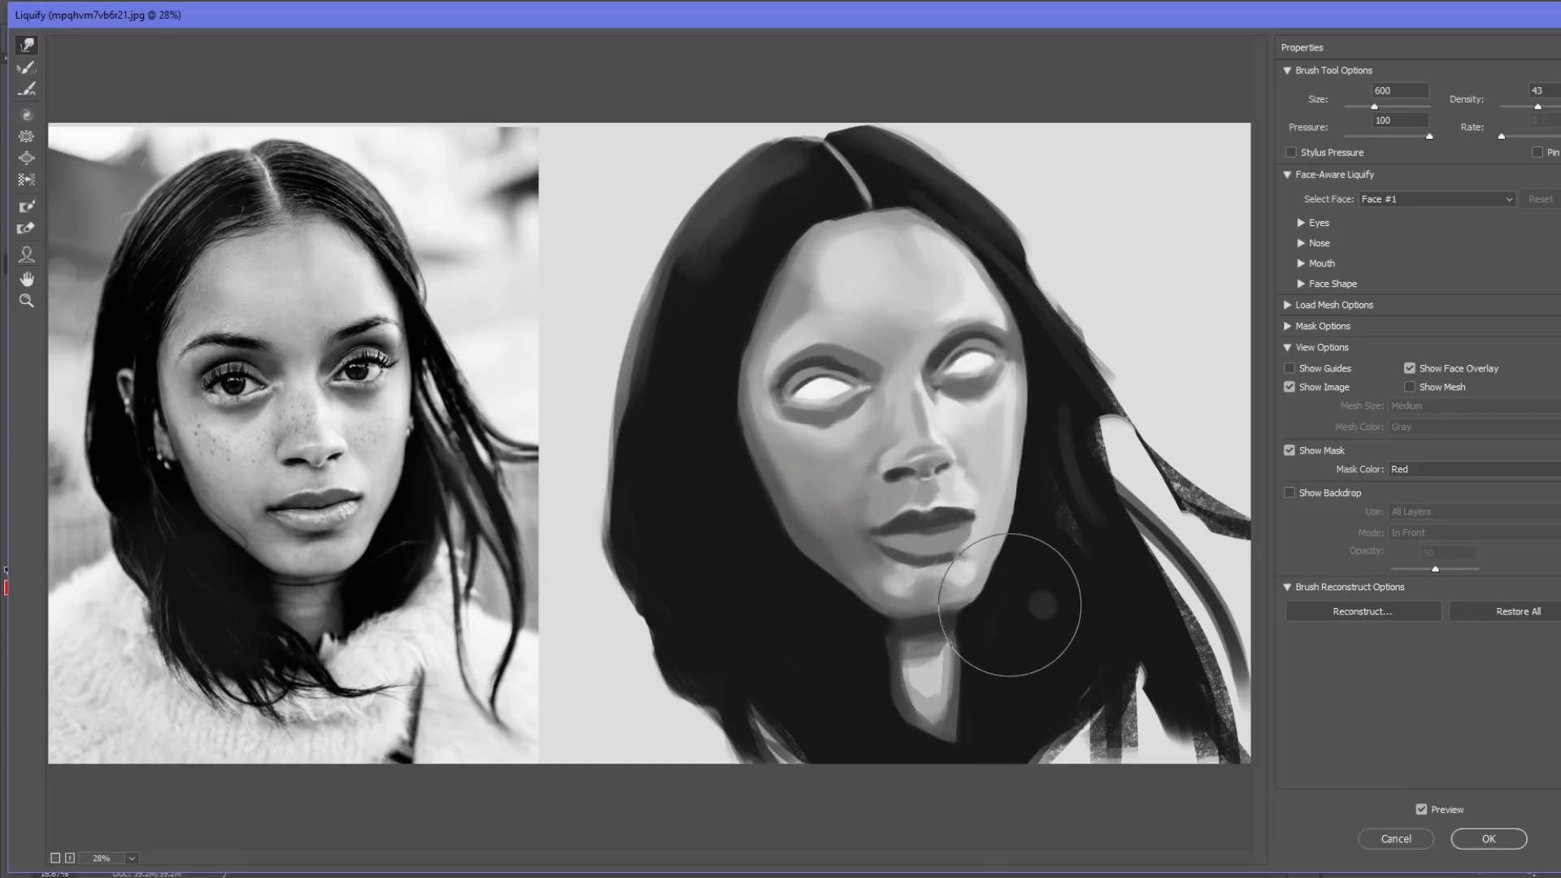
key(bracketleft)
key(bracketright)
key(bracketleft)
key(bracketleft)
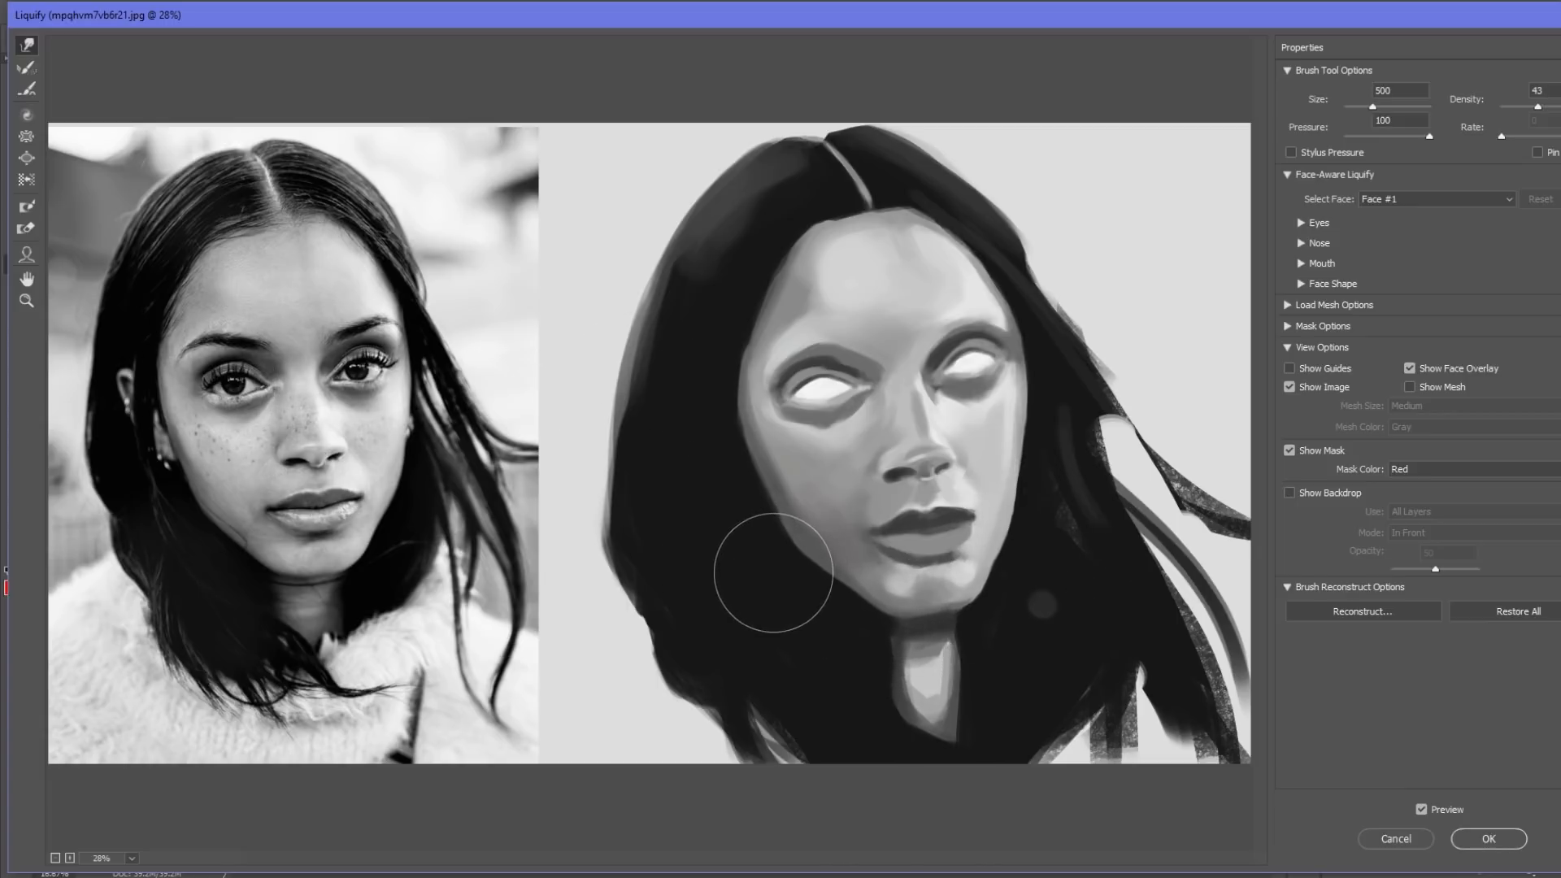
Adjust the chin and lower jaw with the warp brush at sizes from 250 to 700
key(bracketright)
key(bracketright)
key(bracketright)
key(bracketleft)
key(bracketleft)
key(bracketleft)
key(bracketleft)
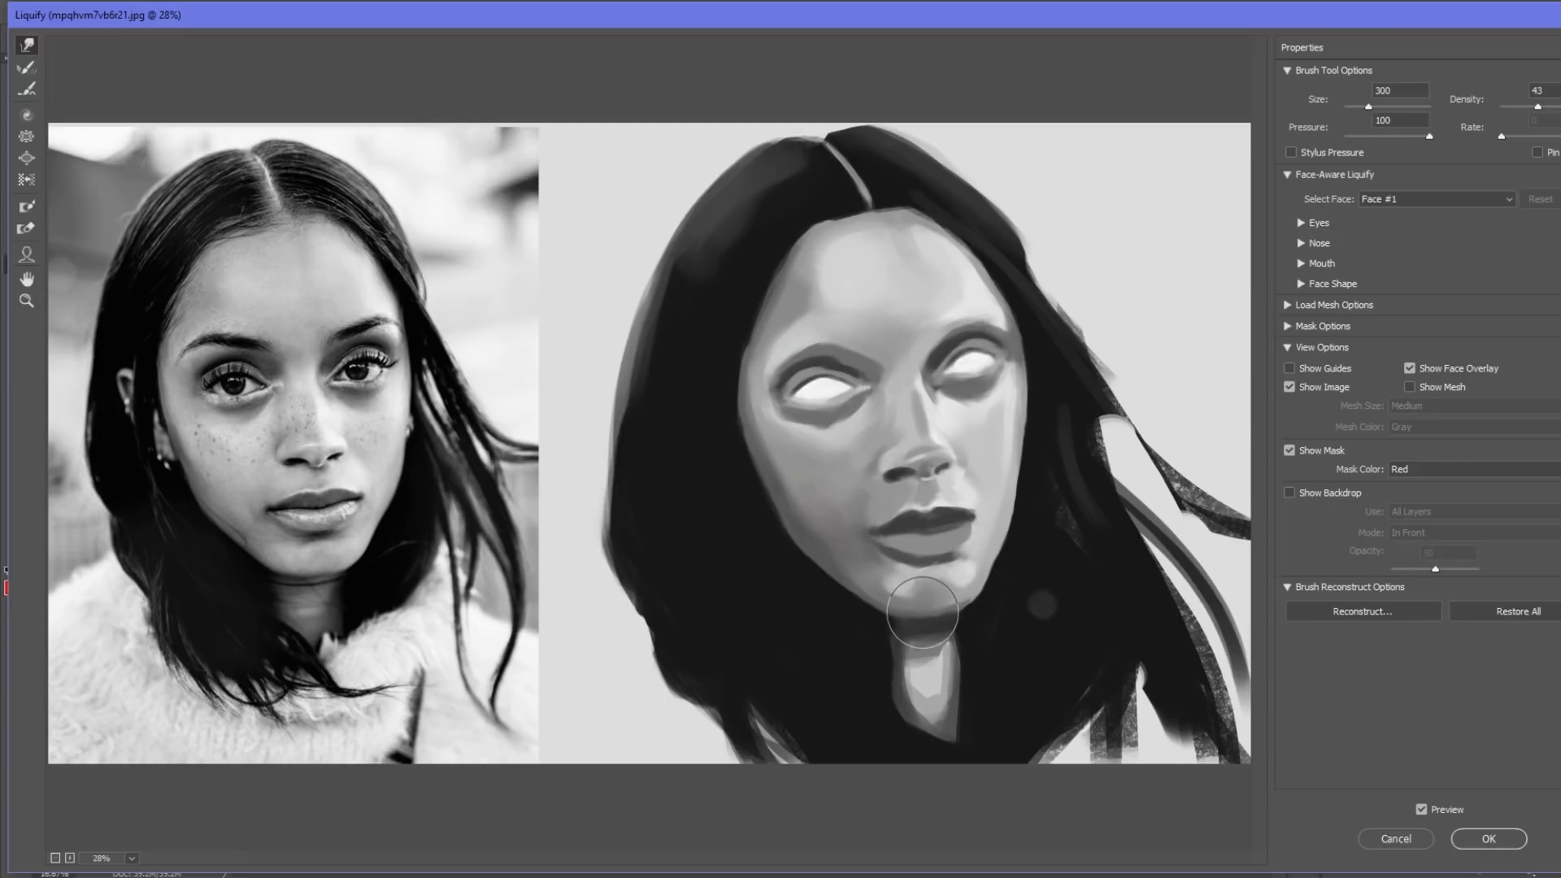
key(bracketright)
key(bracketright)
key(bracketright)
key(bracketright)
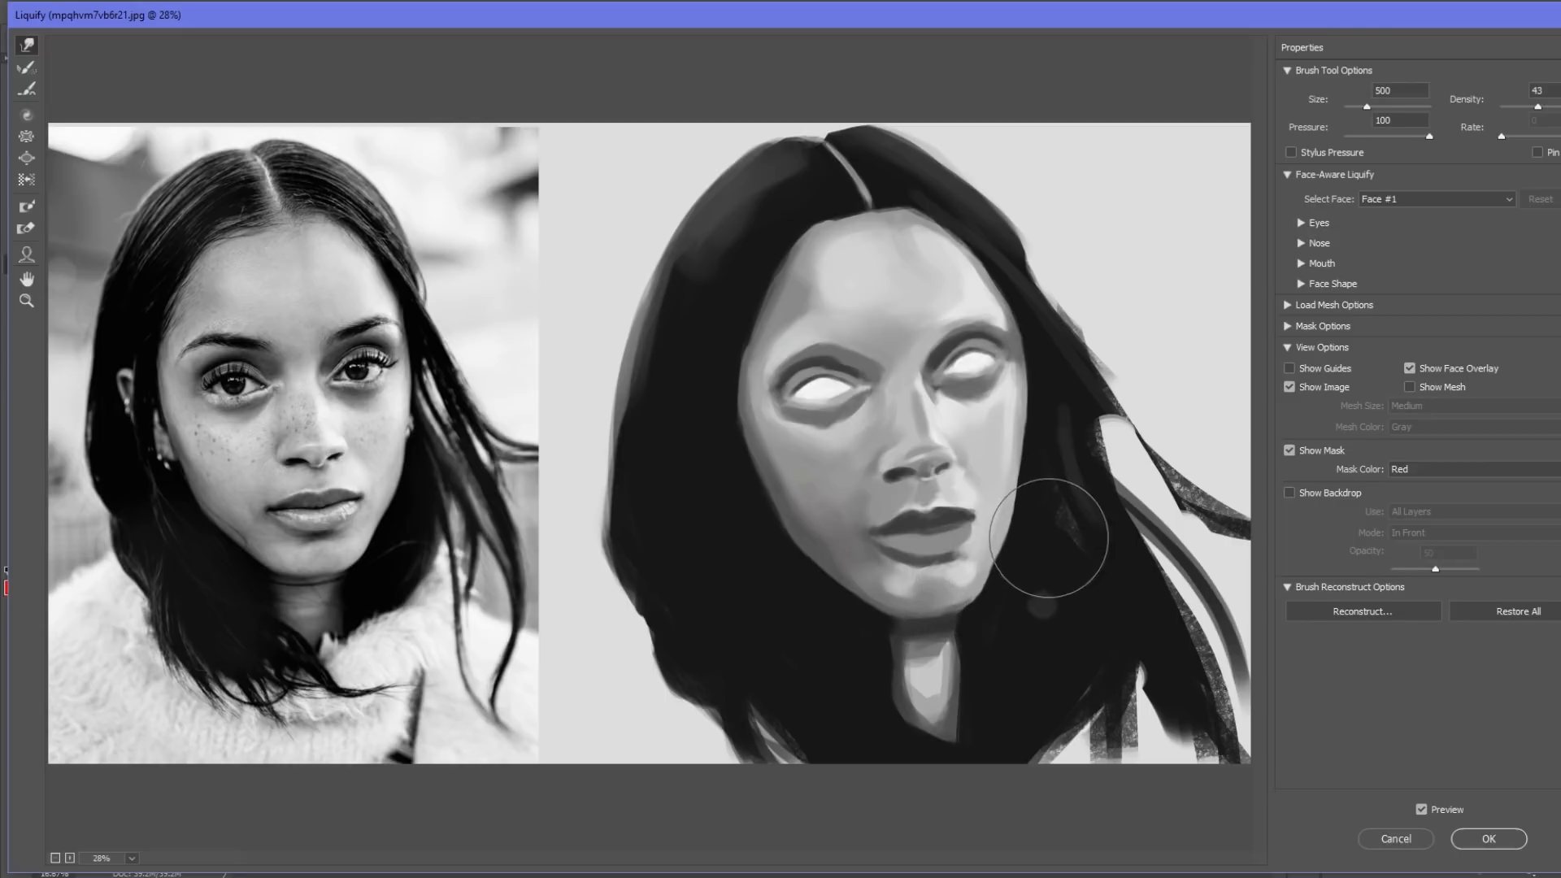
key(bracketleft)
key(bracketleft)
key(bracketleft)
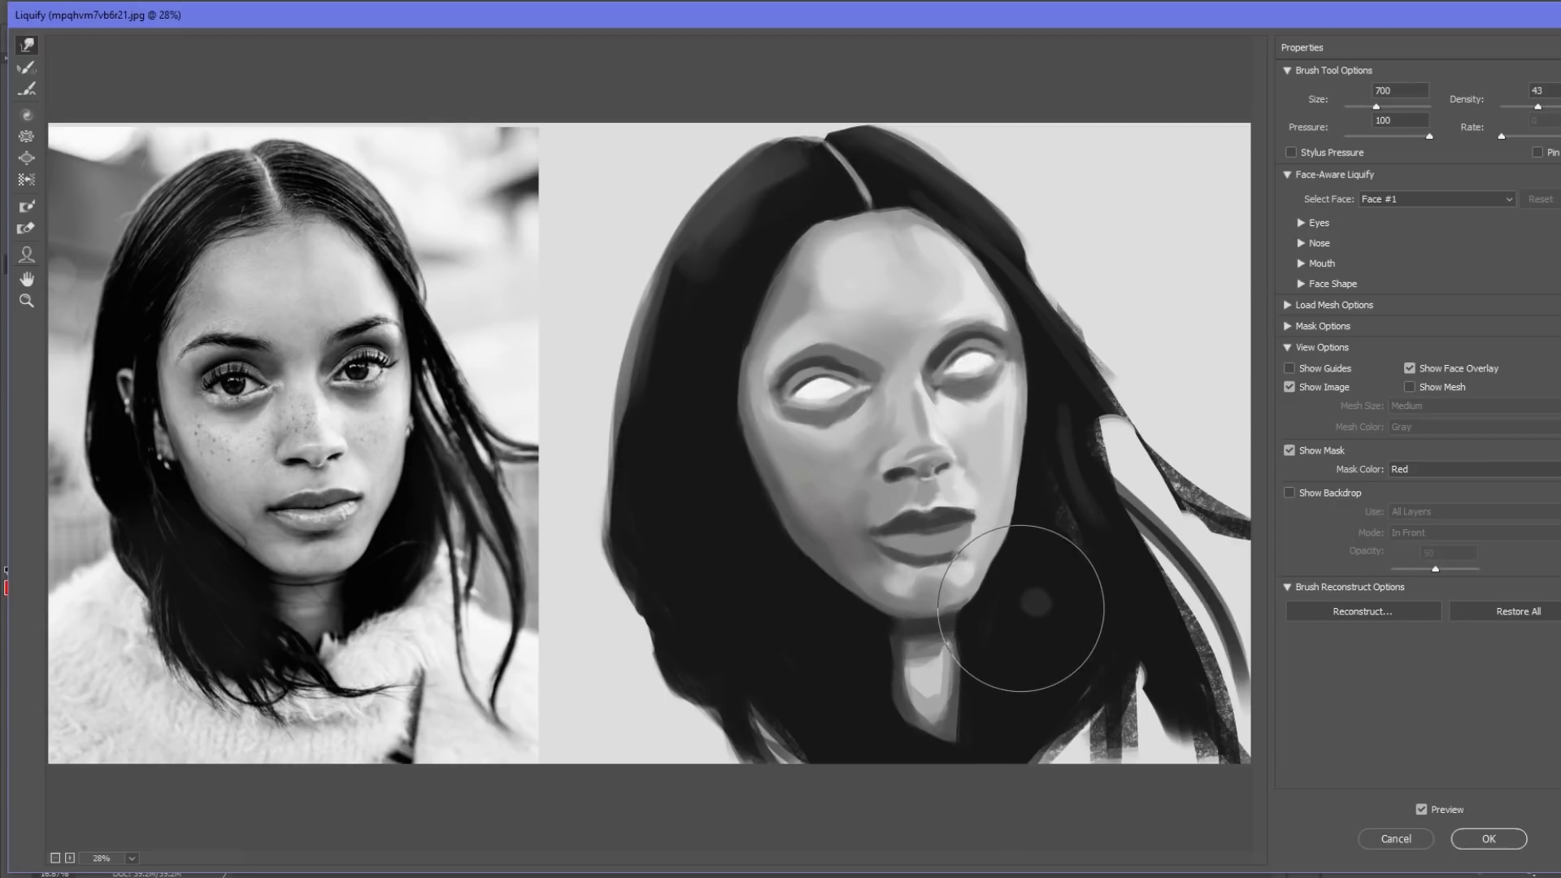
key(bracketleft)
key(bracketleft)
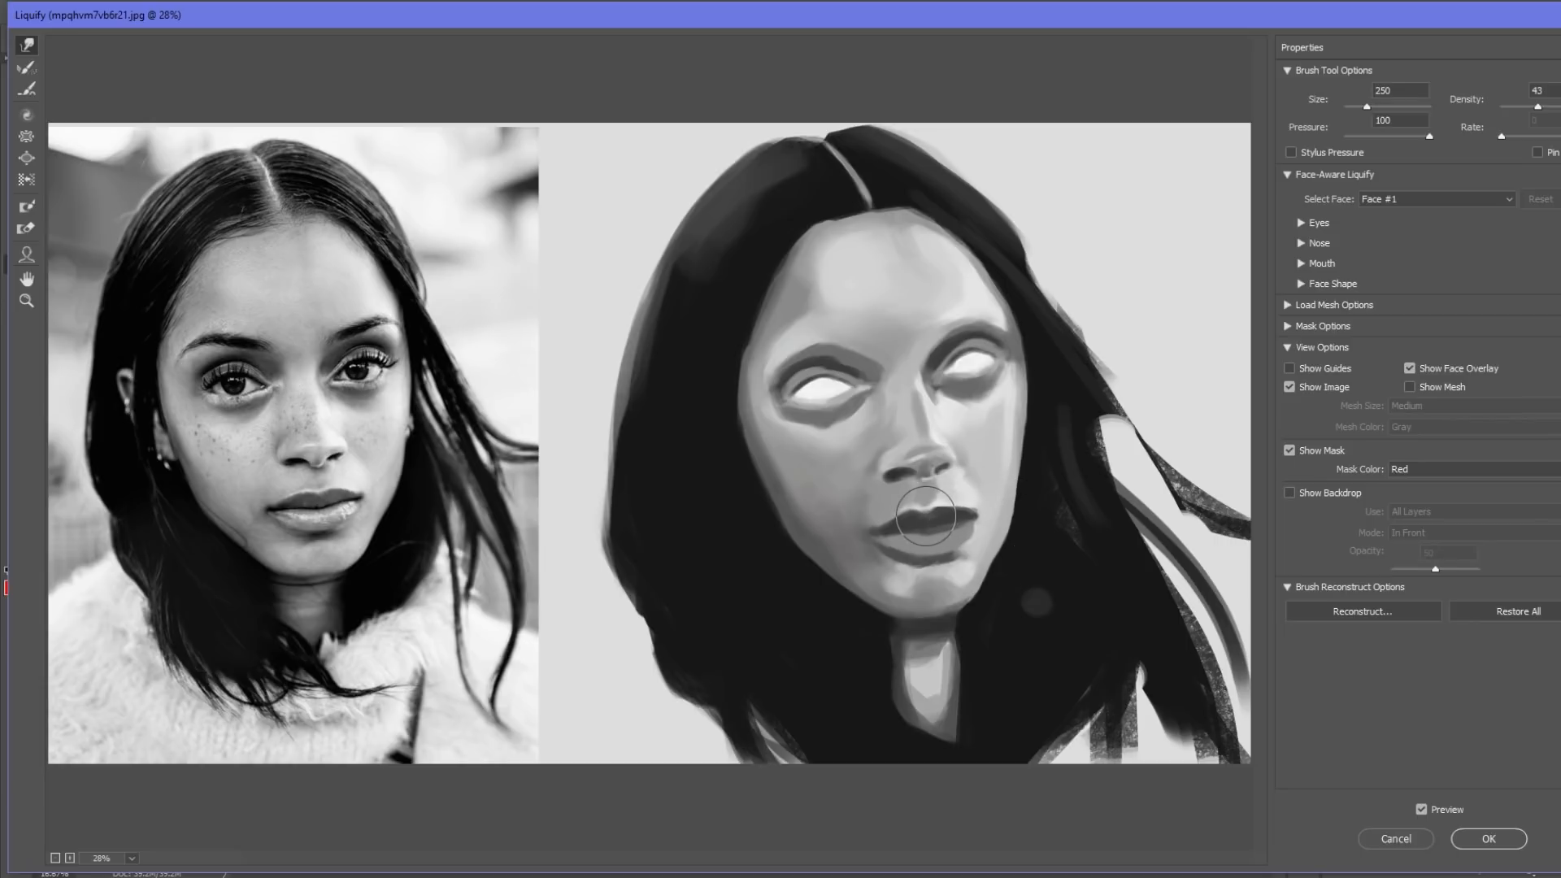
Reshape the portrait's lips and mouth corners with a small warp brush of about size 150
key(bracketleft)
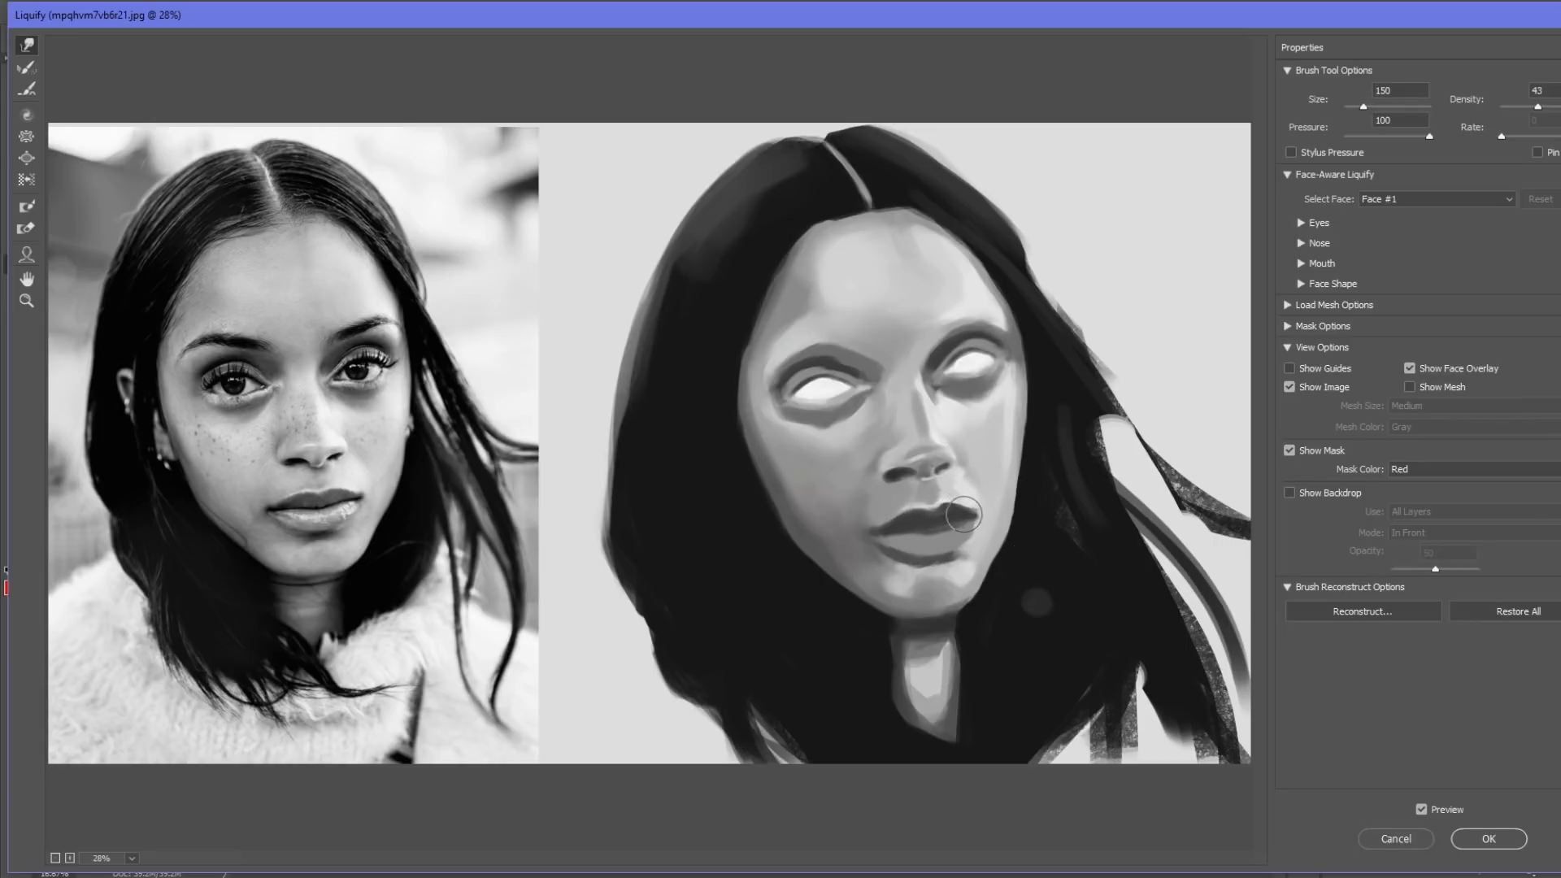
key(bracketright)
key(bracketleft)
key(bracketleft)
mouse_move(885, 512)
mouse_down()
mouse_move(870, 537)
mouse_move(898, 553)
mouse_up()
key(bracketleft)
key(bracketleft)
drag(936, 553, 894, 553)
key(bracketright)
key(bracketright)
key(bracketleft)
key(bracketleft)
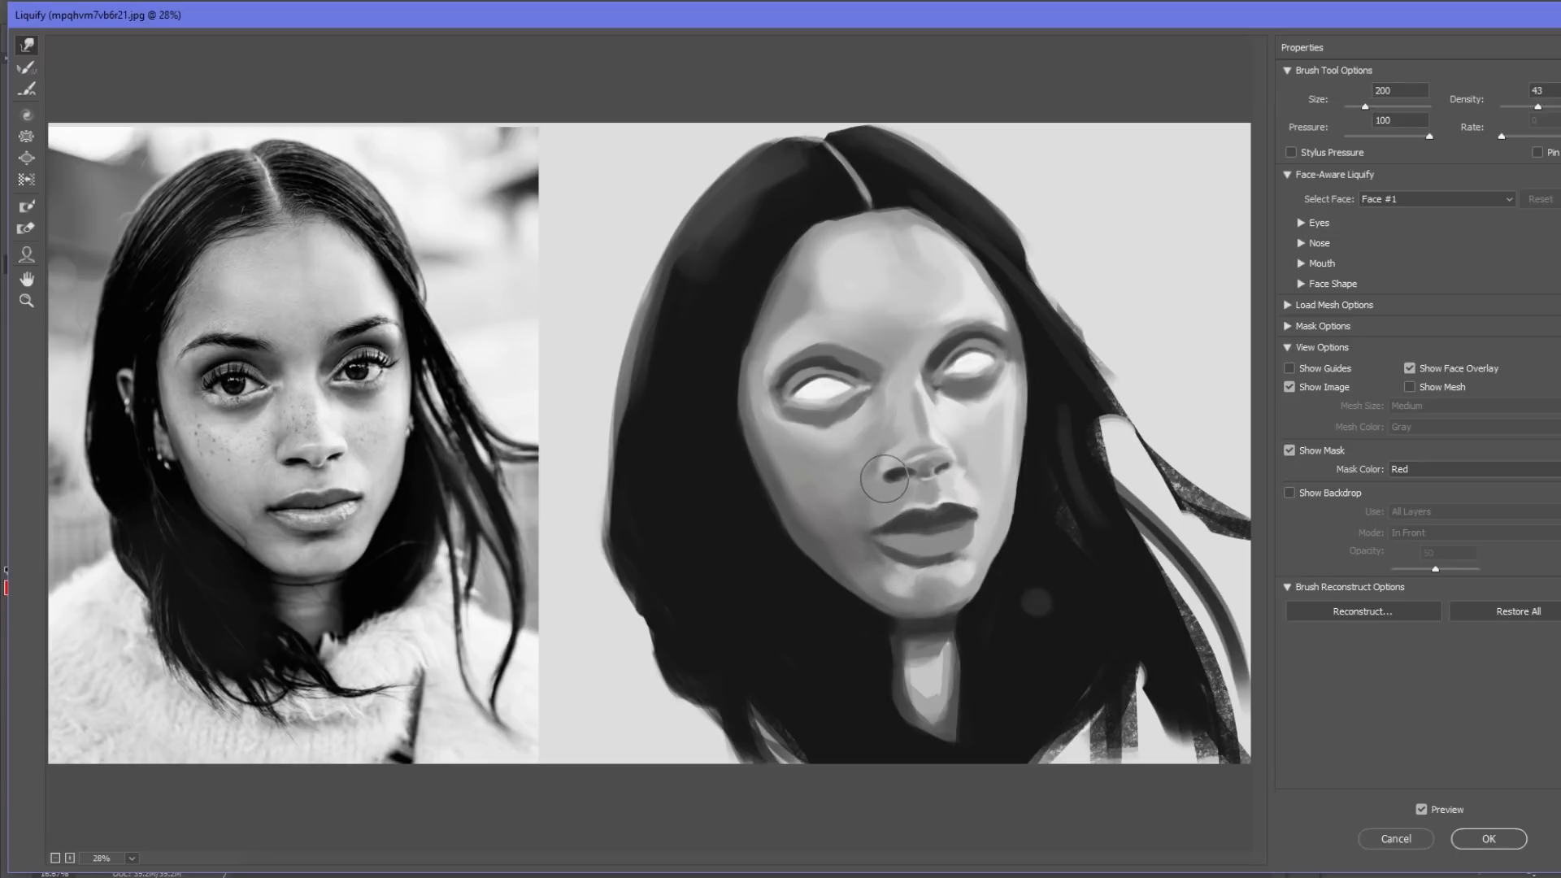
Refine the nose and surrounding face with warp brush sizes from 200 to 600, and apply the Liquify changes
key(bracketleft)
key(bracketleft)
key(bracketright)
key(bracketright)
key(bracketright)
key(bracketright)
key(bracketleft)
key(bracketleft)
key(bracketleft)
key(bracketright)
key(bracketright)
key(bracketright)
key(bracketright)
key(bracketright)
key(bracketright)
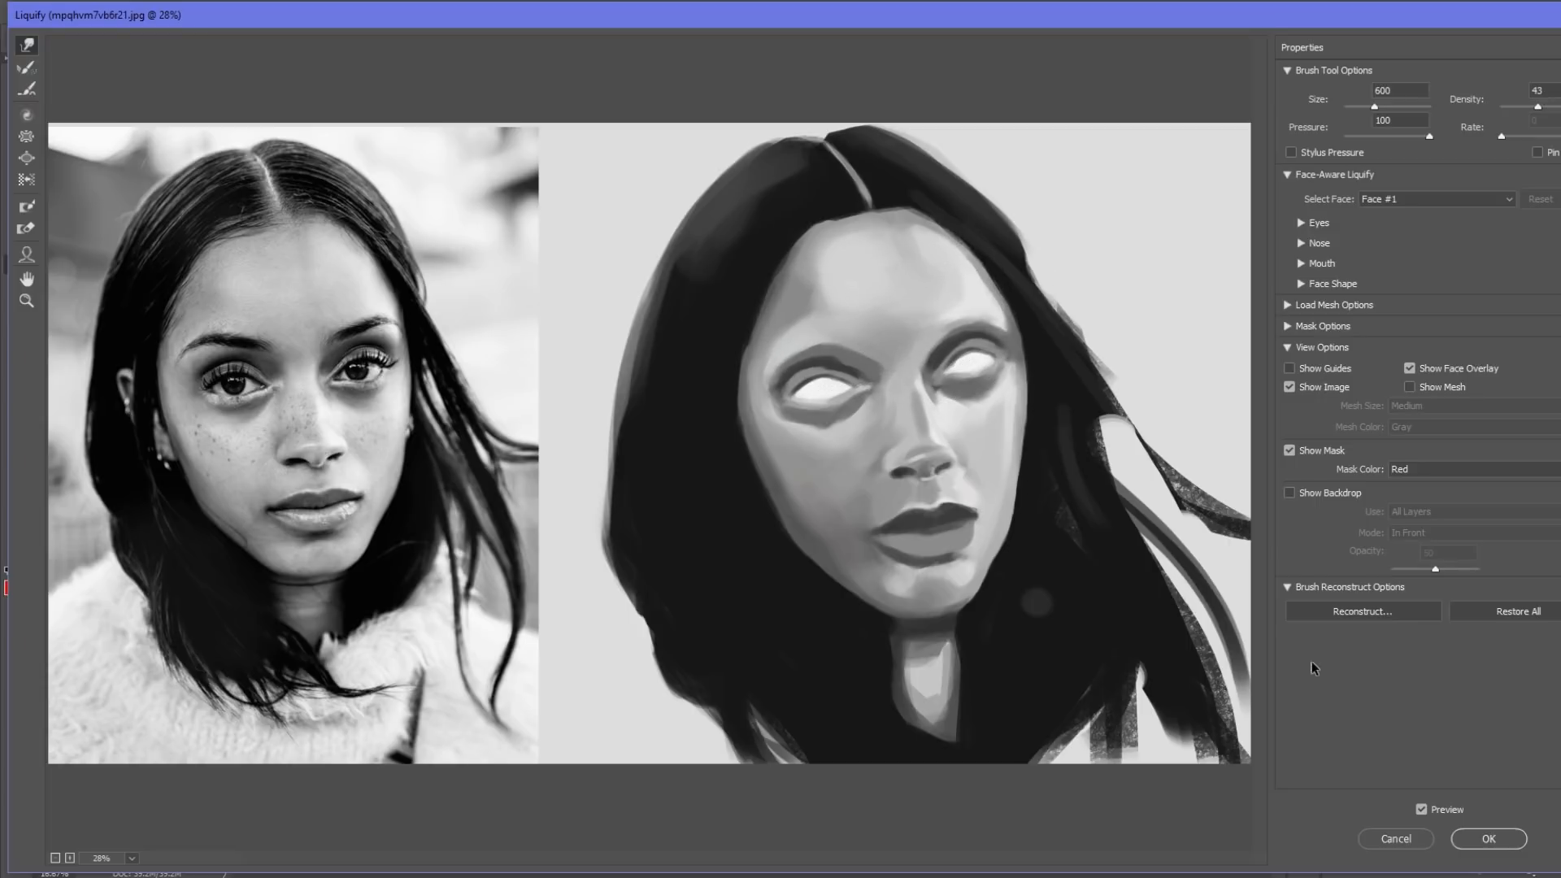
click(1488, 839)
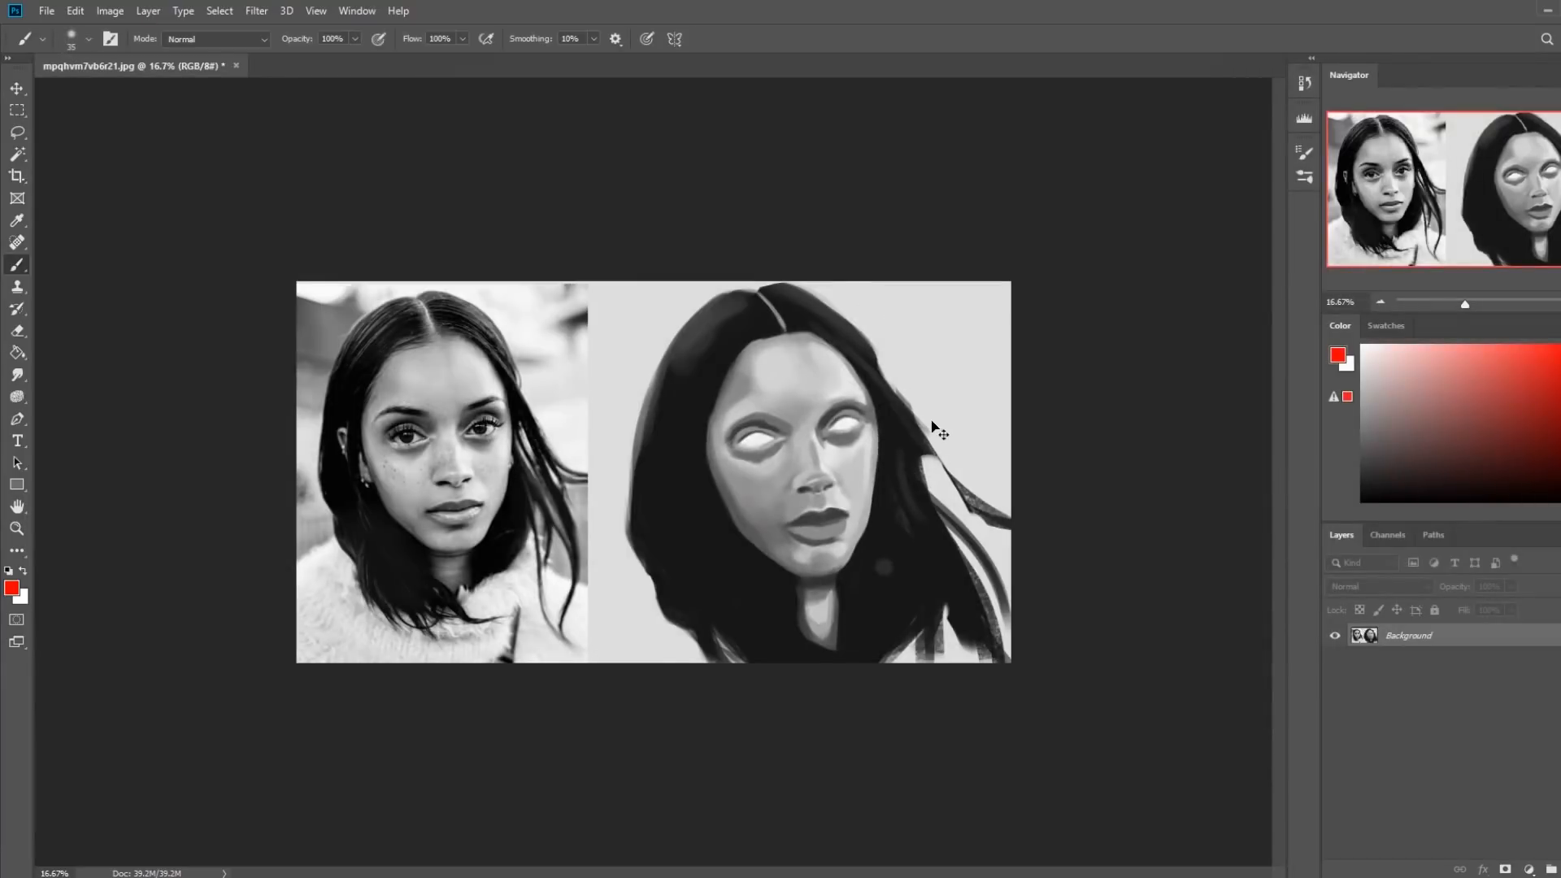
Compare the portrait before and after the Liquify edit using the document history, ending on the liquified state
click(1306, 83)
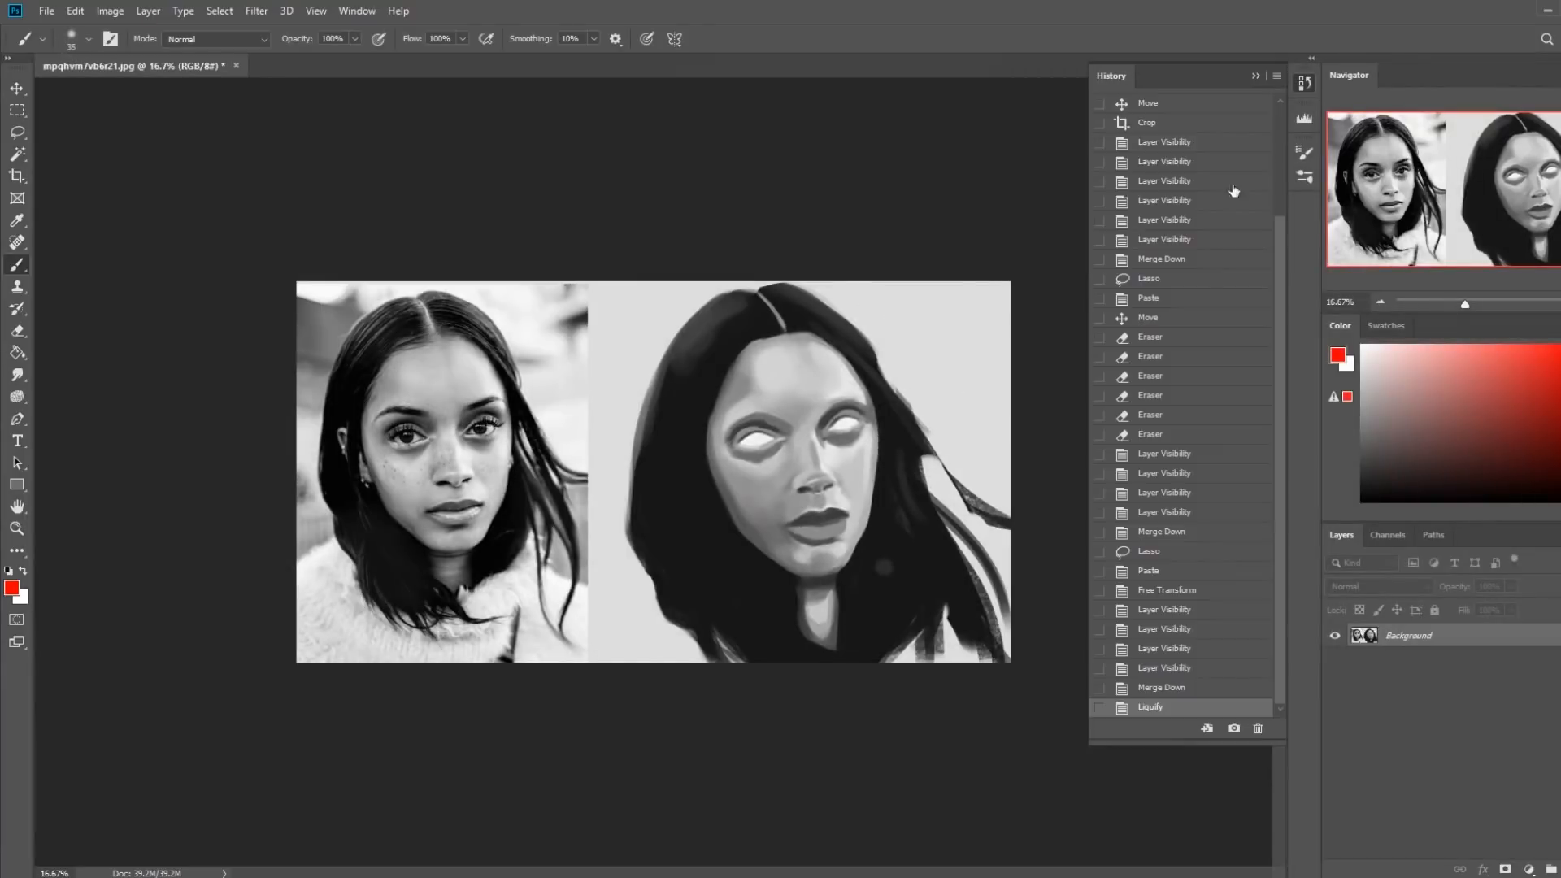
click(1175, 689)
click(1159, 709)
click(1256, 76)
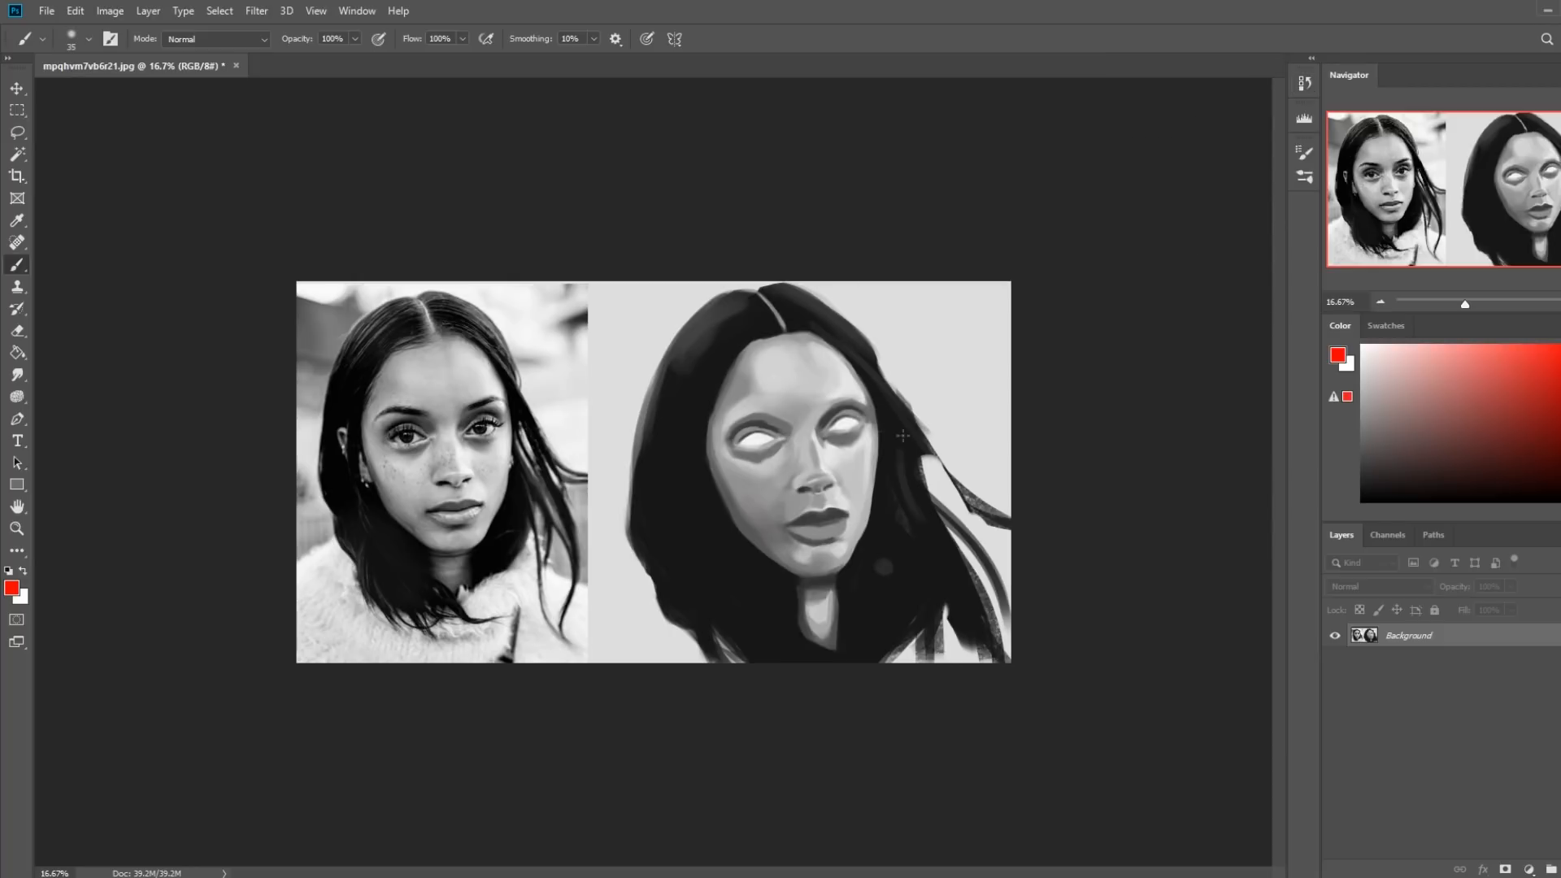
Reopen the Liquify filter, fine-tune the shape of both painted eyes with brush sizes including 250 and 500, and apply it
click(253, 10)
click(283, 139)
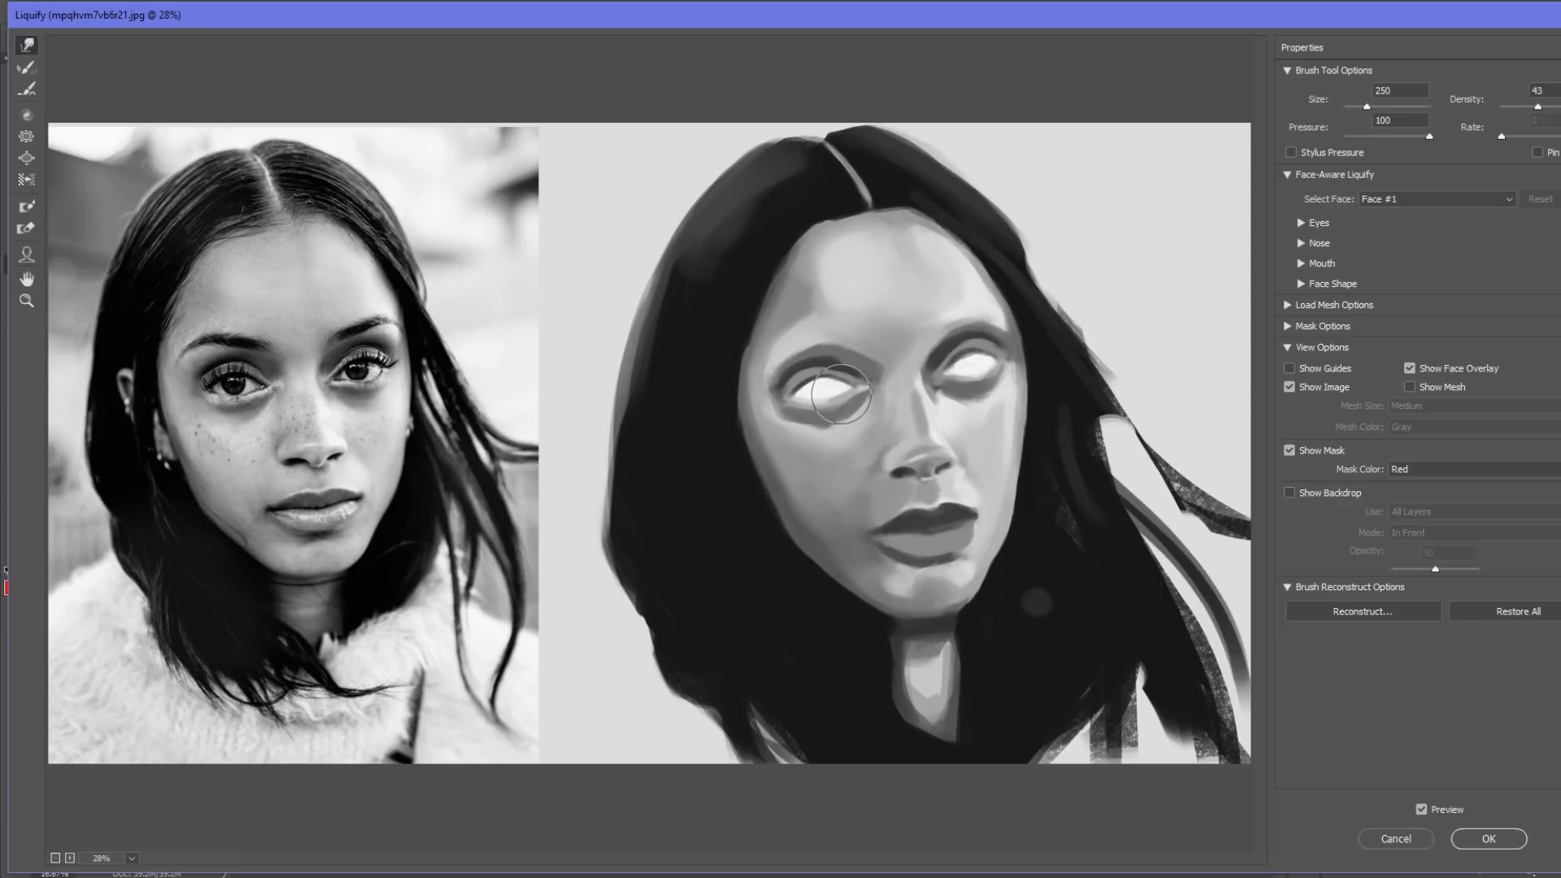
key(bracketleft)
key(bracketleft)
key(bracketleft)
key(bracketright)
key(bracketright)
key(bracketright)
key(bracketright)
key(bracketright)
key(bracketright)
key(bracketright)
key(bracketright)
key(bracketright)
key(bracketright)
key(bracketright)
key(bracketright)
key(bracketright)
key(bracketright)
key(bracketright)
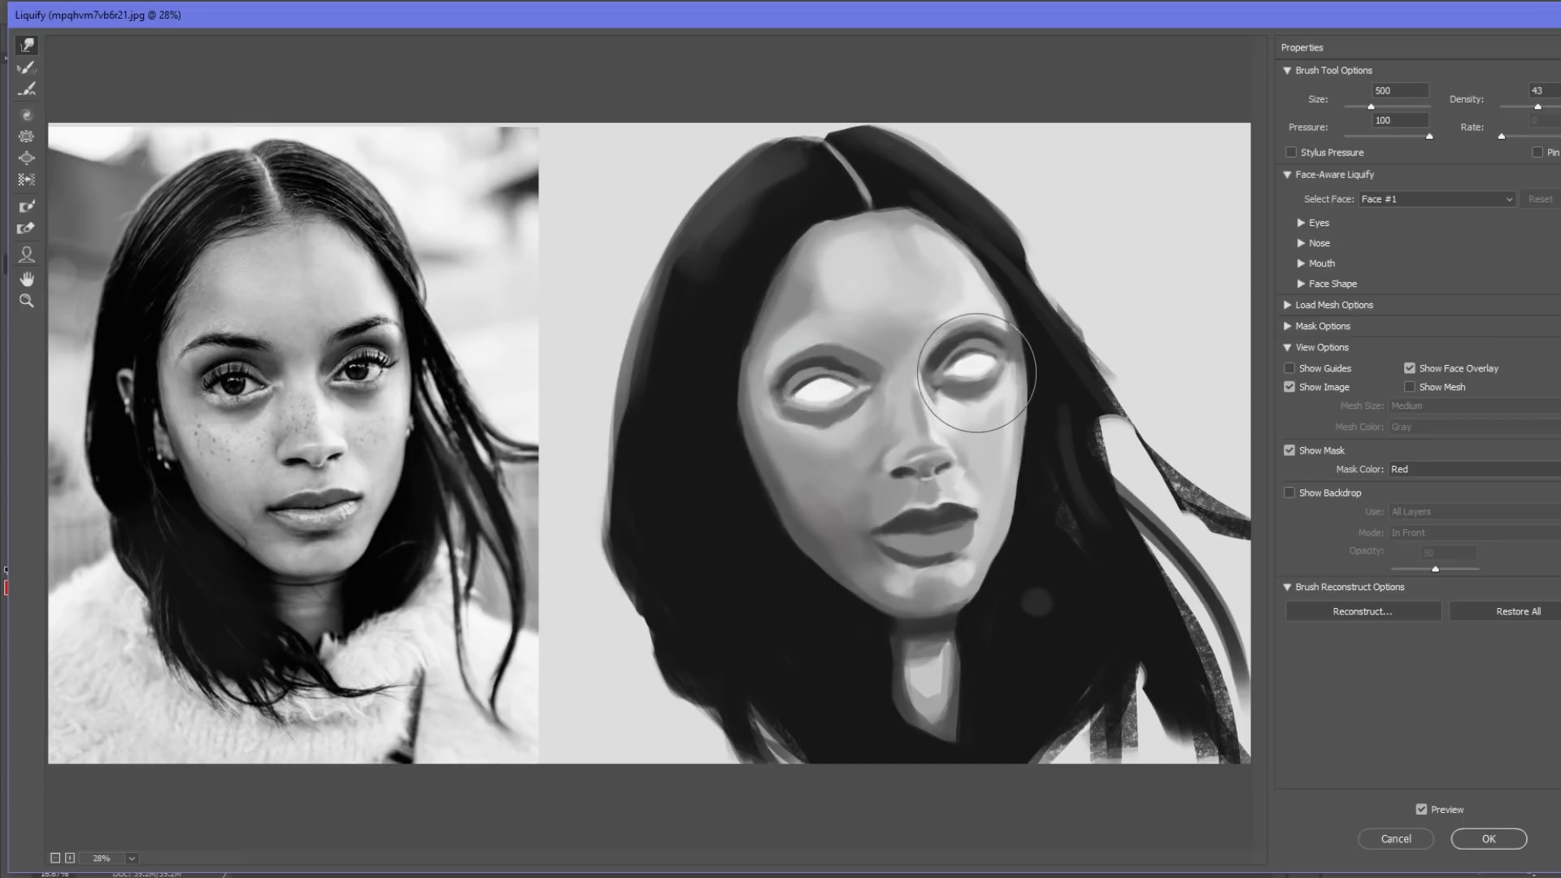
click(1489, 838)
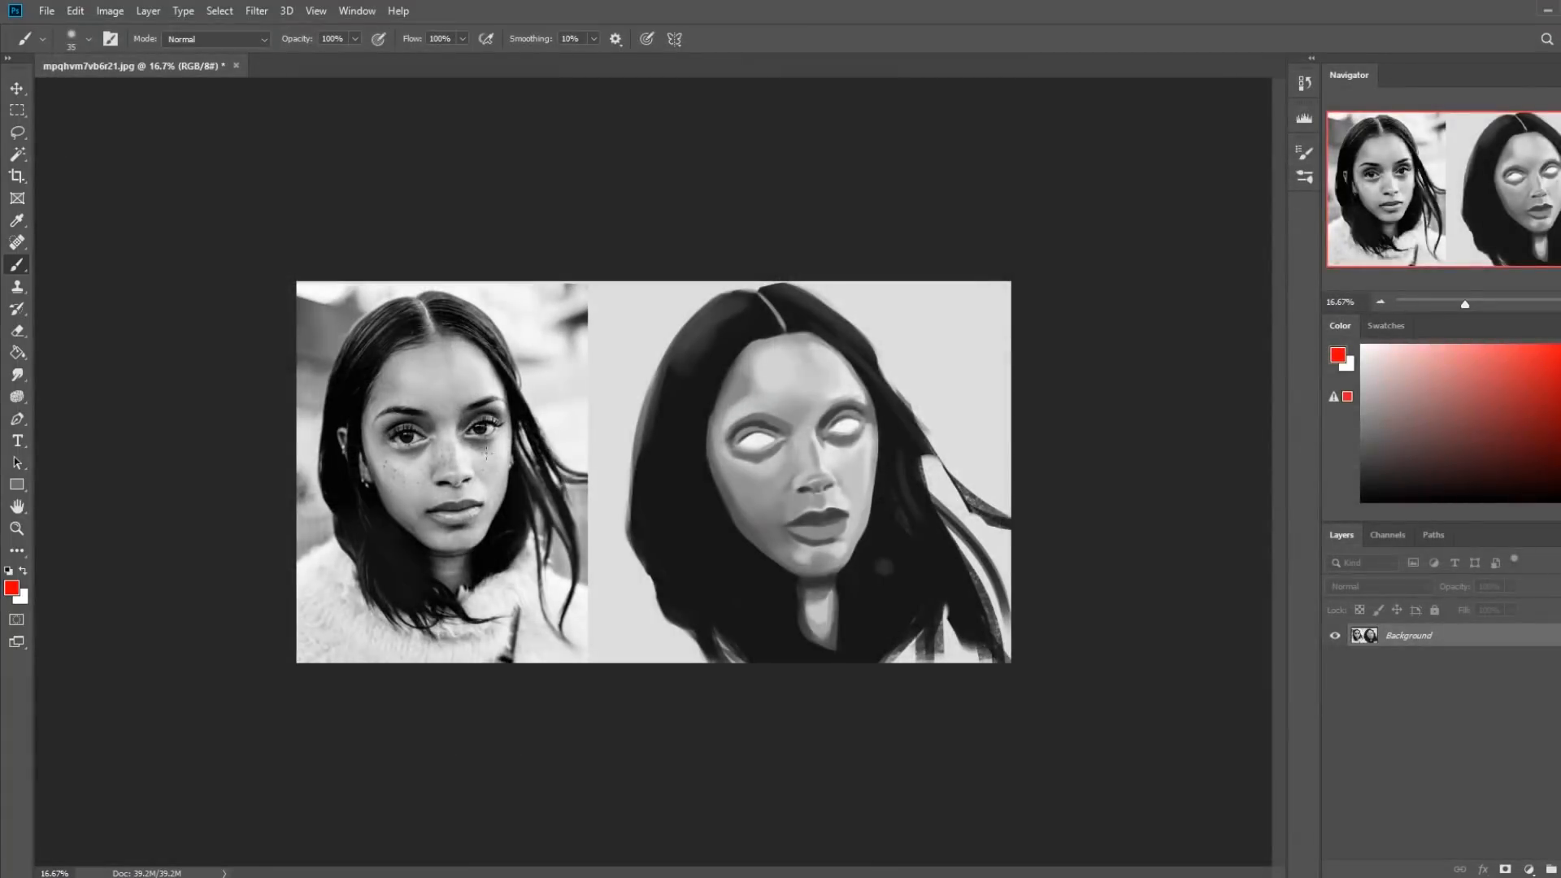
Choose a soft round brush at size 800 and sample grey skin and background tones across the reference photo
right_click(486, 452)
double_click(687, 766)
alt+click(420, 397)
key(bracketleft)
key(bracketleft)
key(bracketright)
key(bracketright)
alt+click(421, 463)
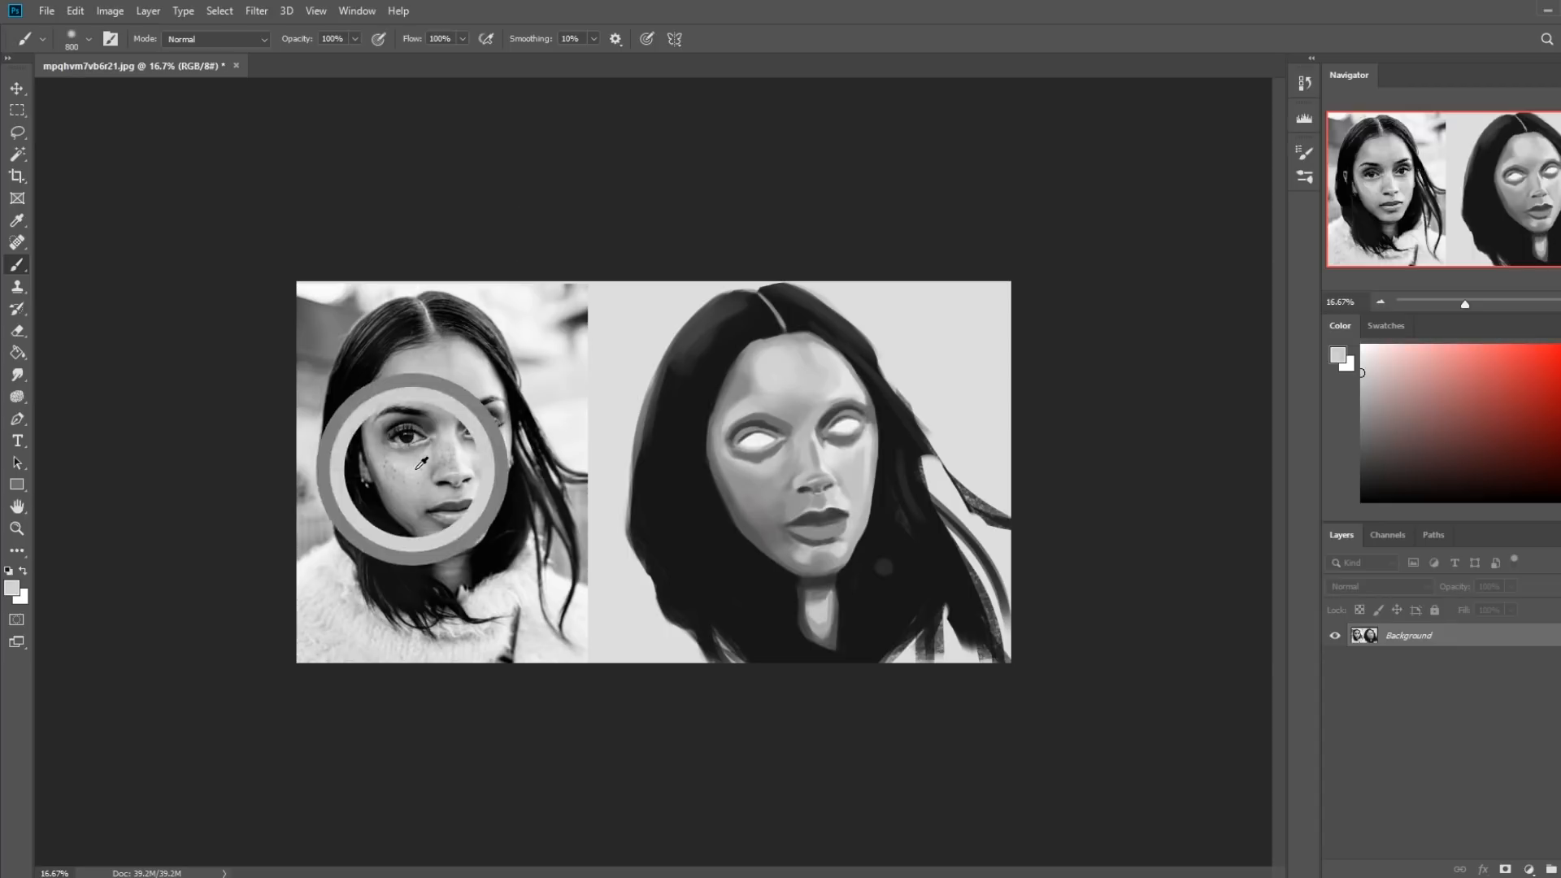
alt+click(504, 451)
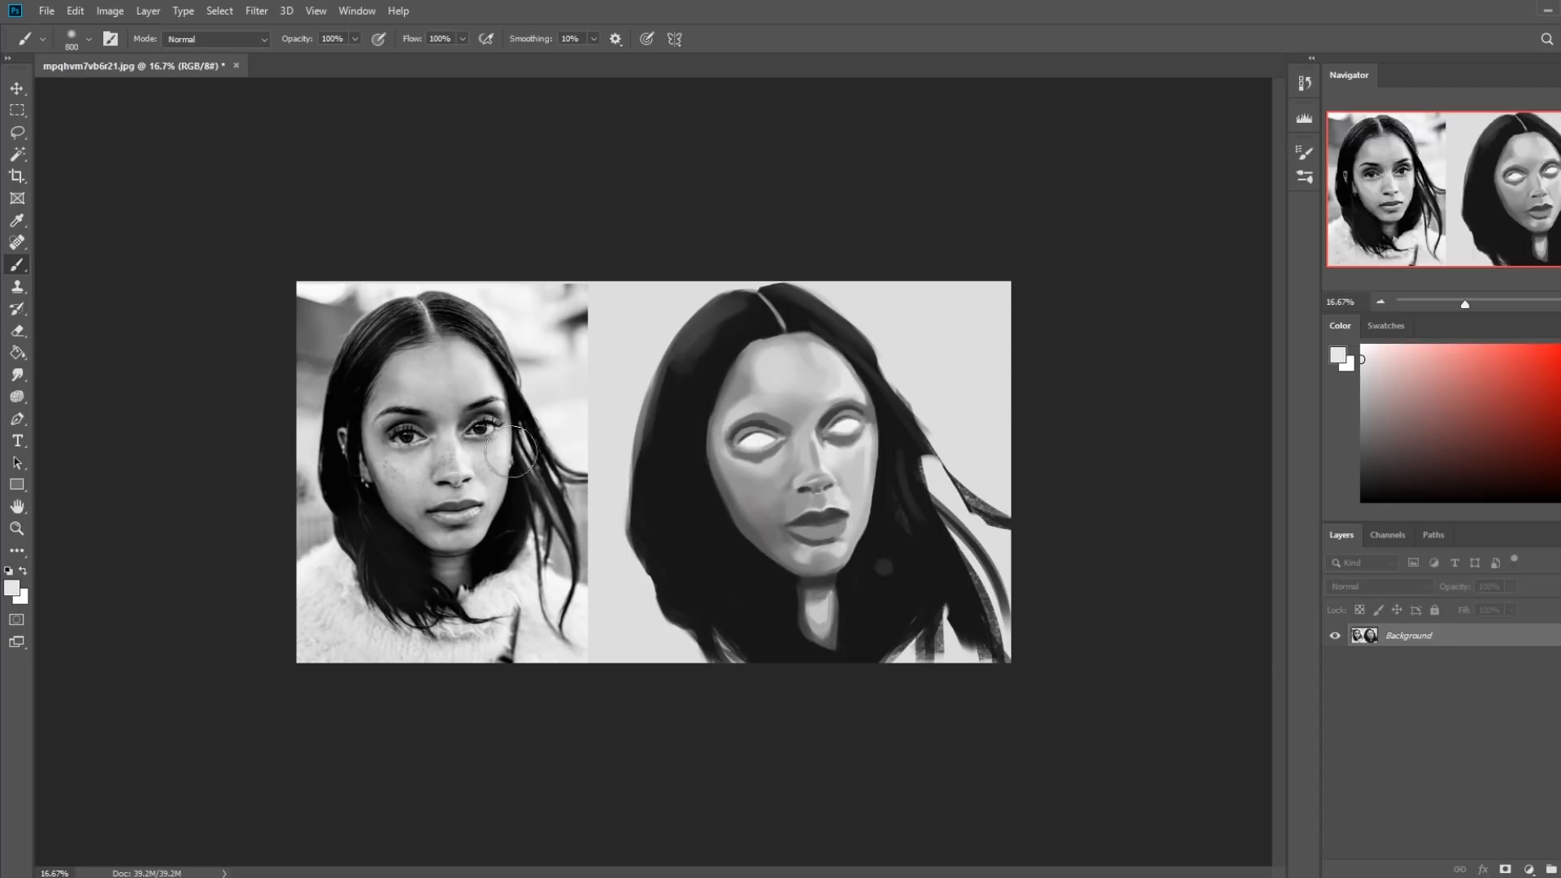
alt+click(457, 431)
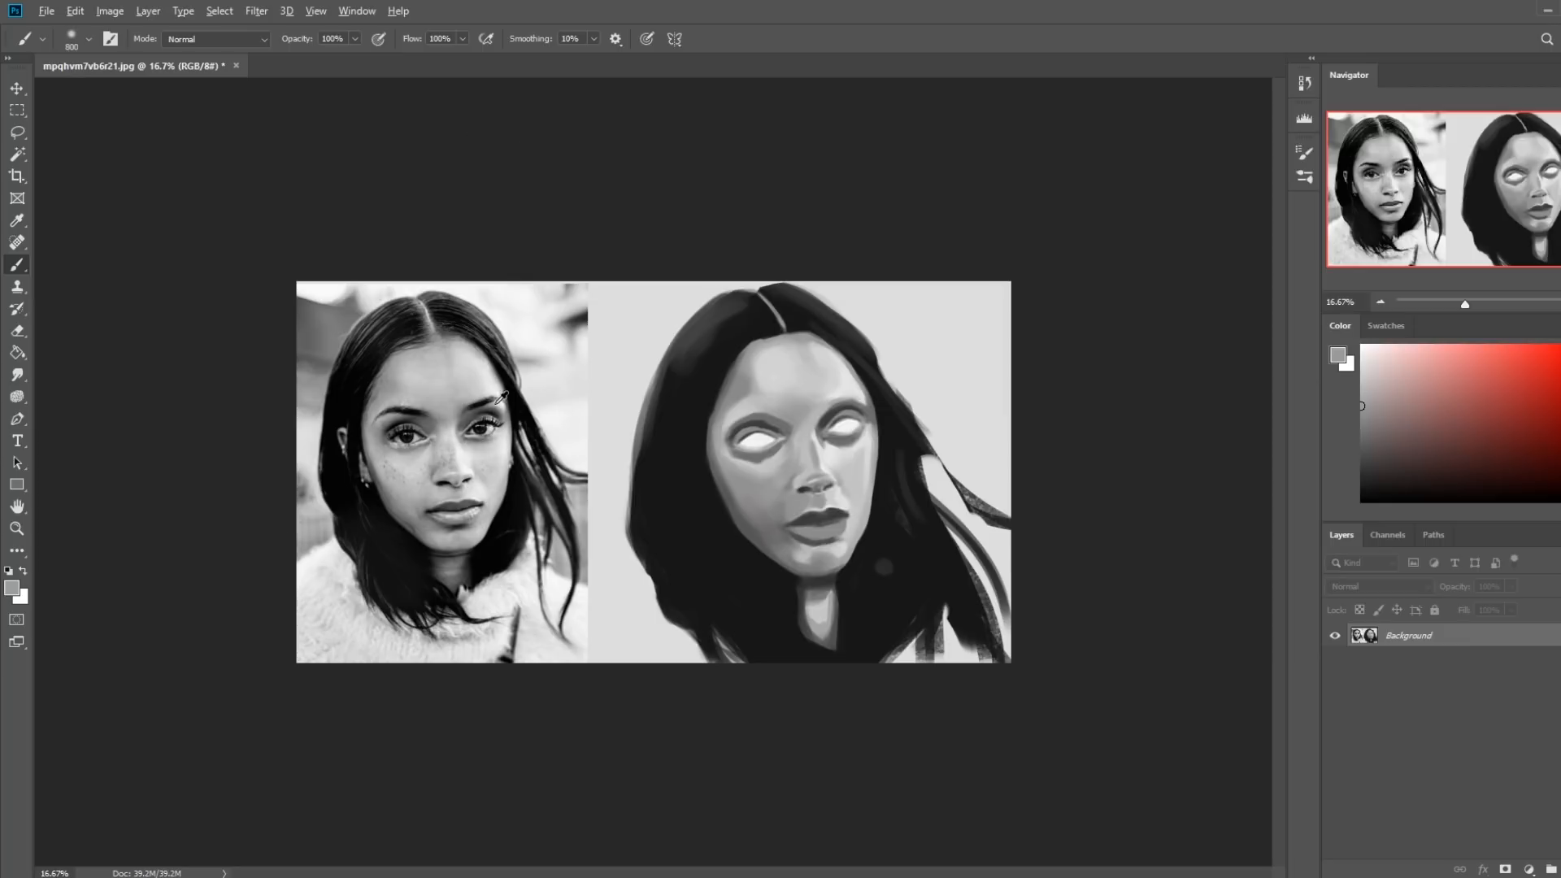
Set the brush's blending mode to Lighten and switch to the Smudge tool
click(213, 39)
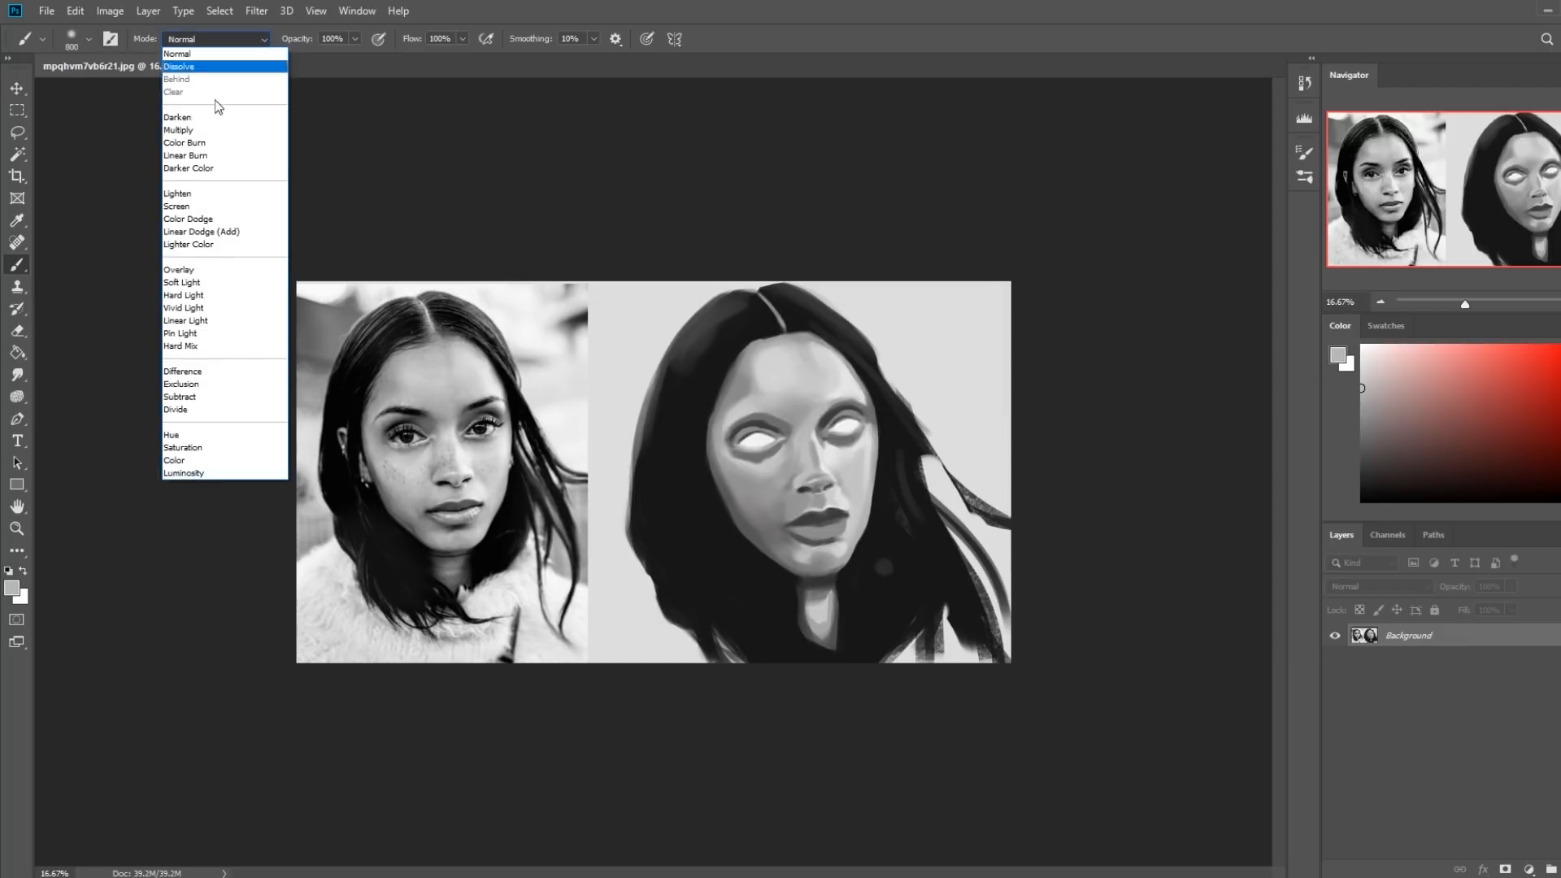
click(205, 196)
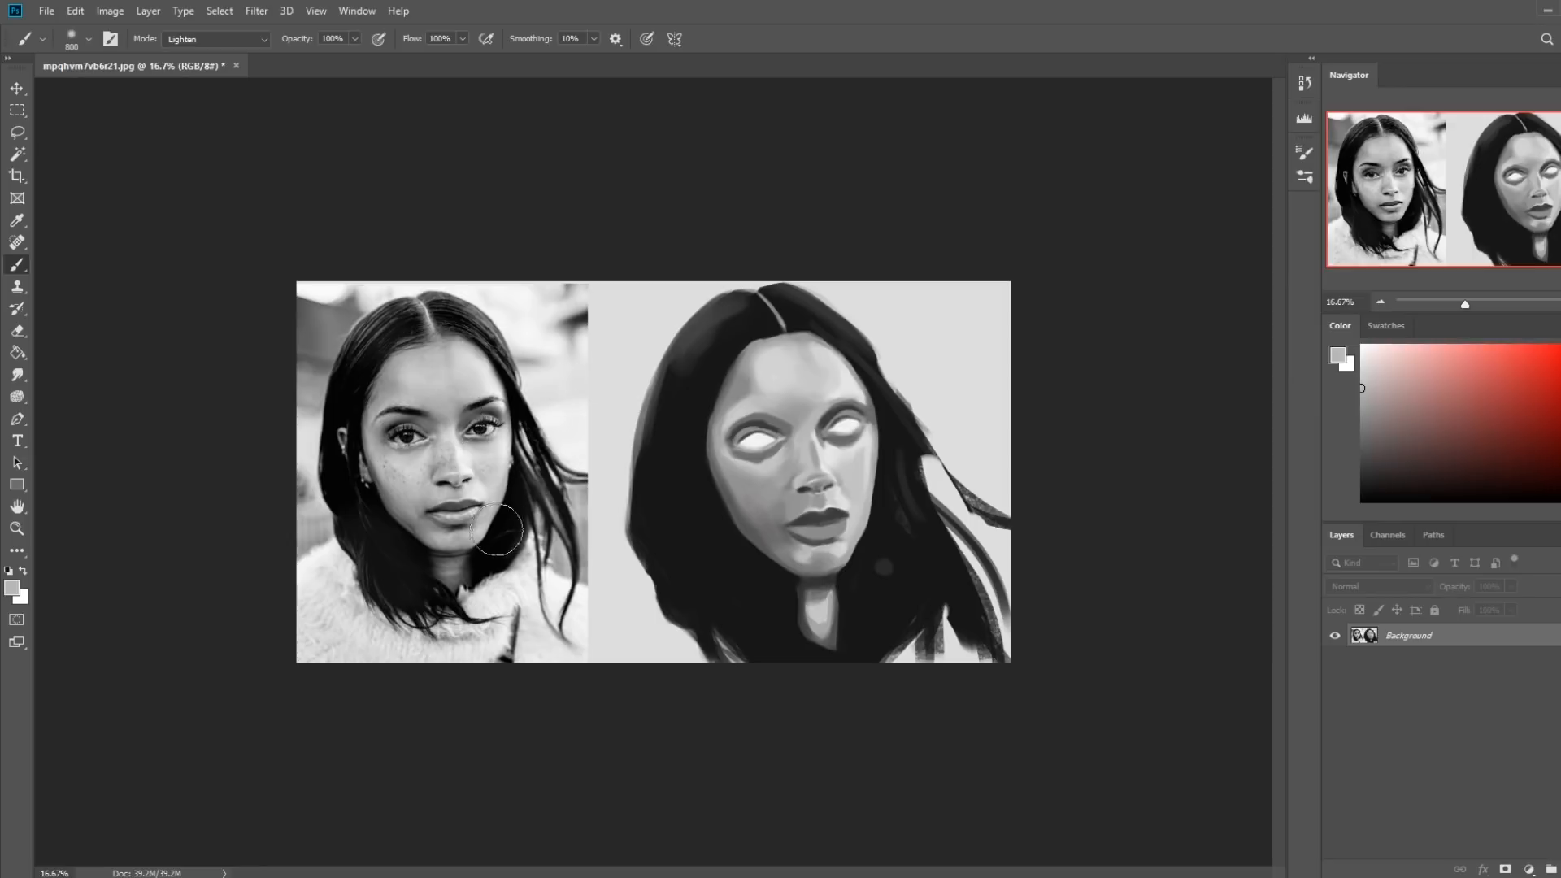
key(ctrl+plus)
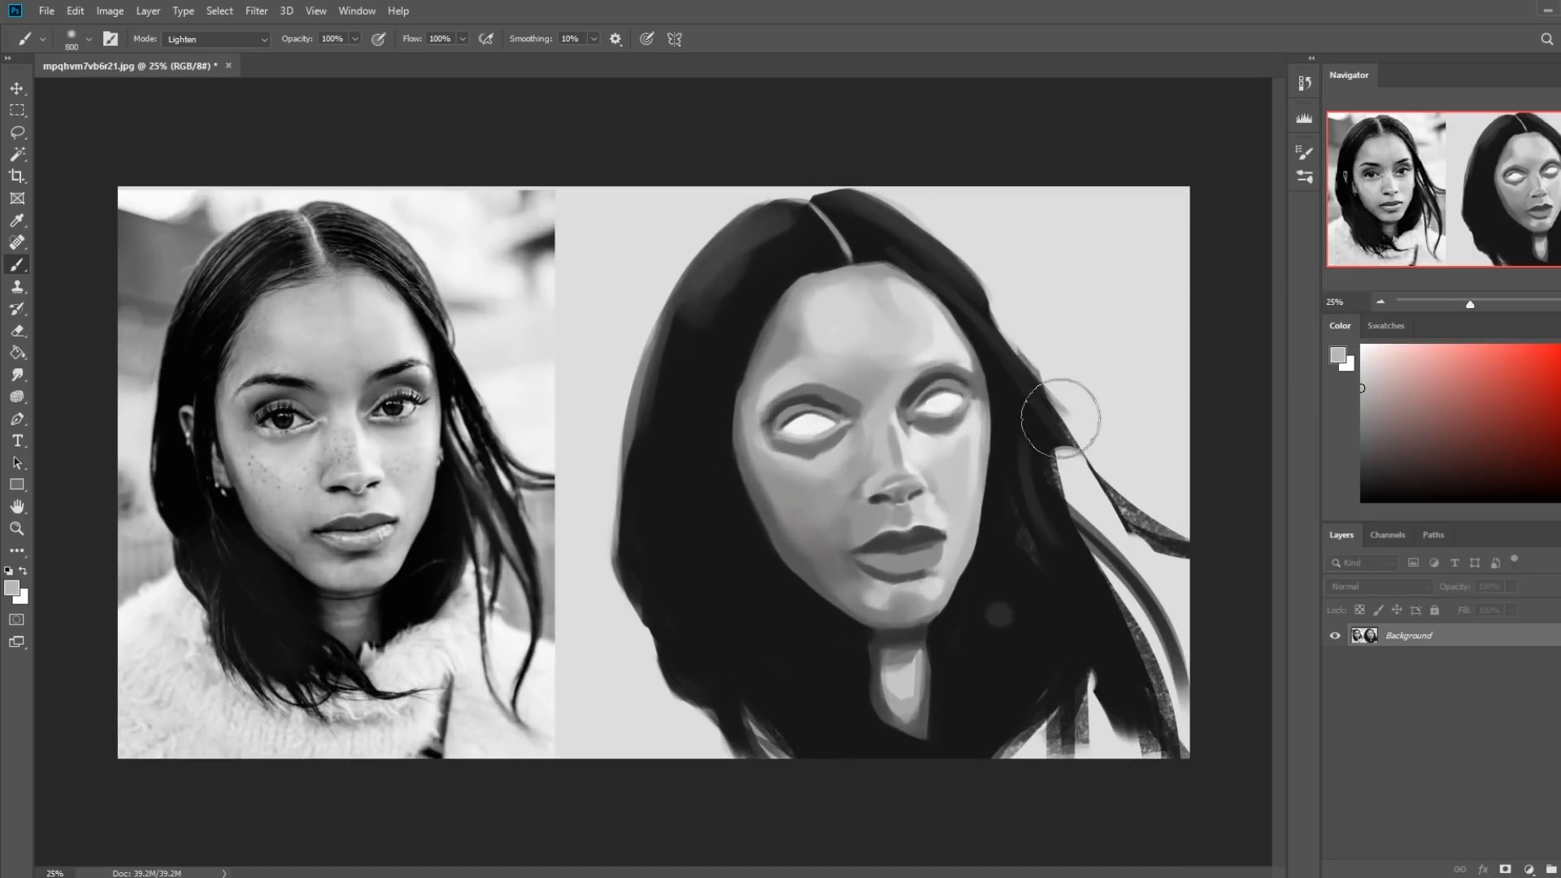
click(17, 375)
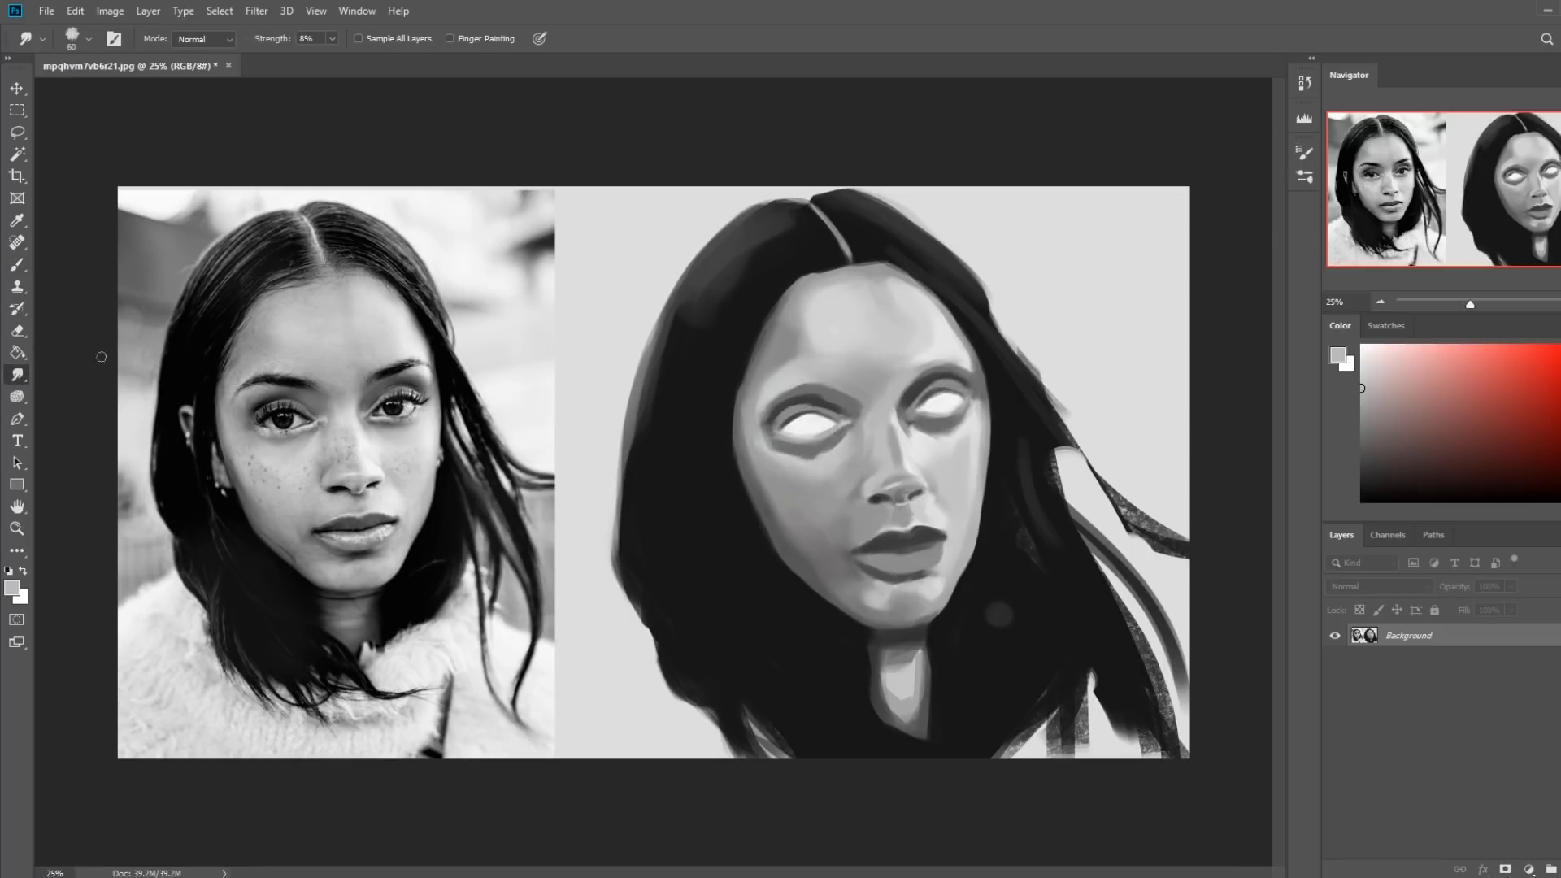
Switch back to painting with a flat brush at size 250 and set its blending mode to Darken
key(b)
right_click(955, 415)
click(1092, 657)
key(Return)
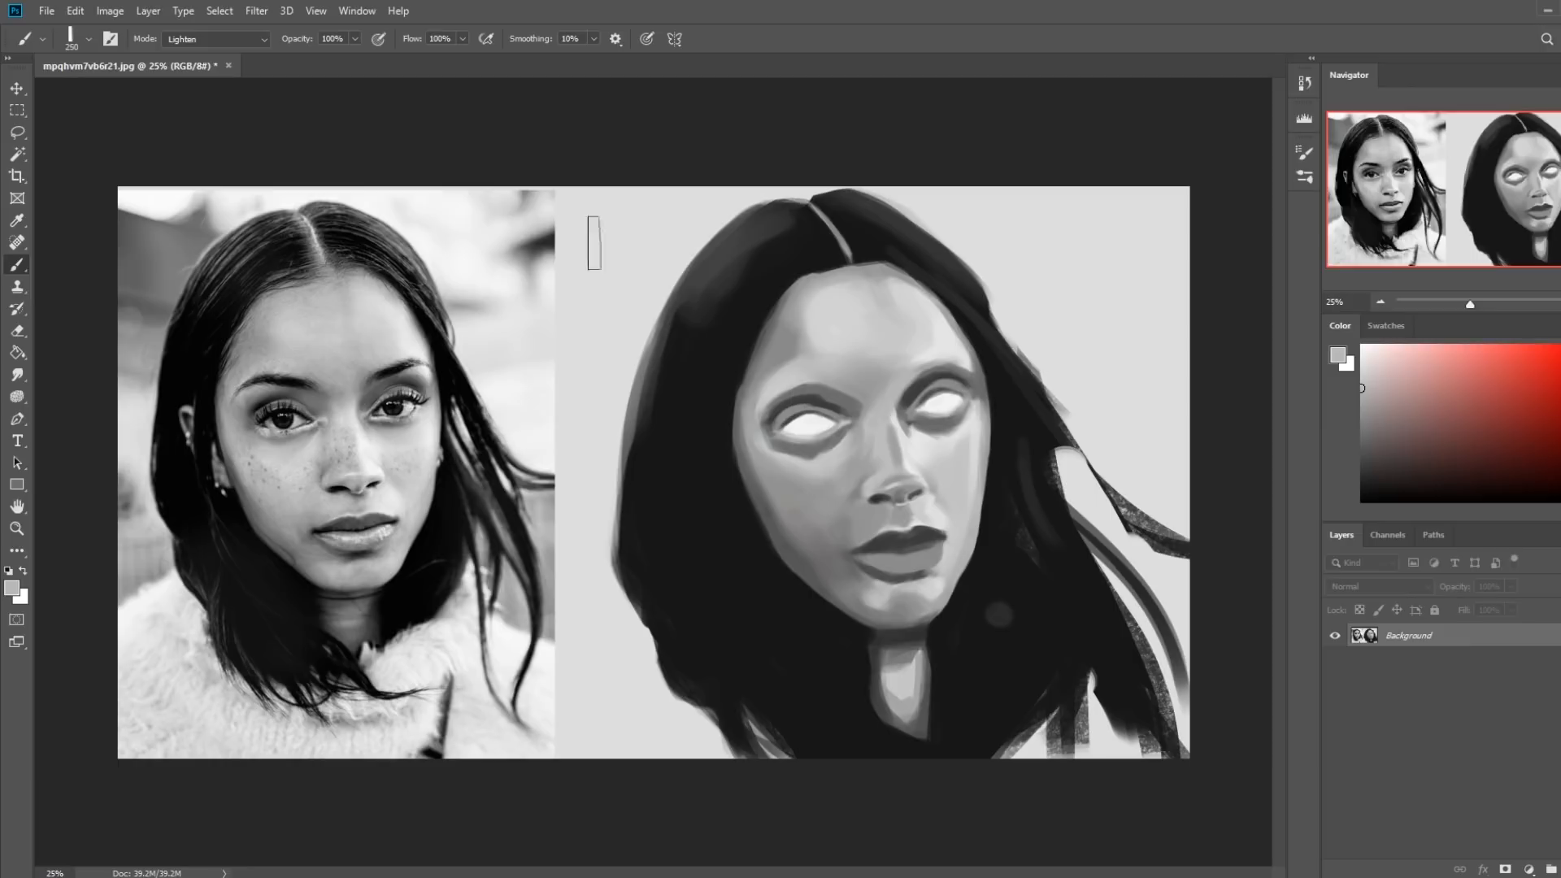
click(259, 40)
click(226, 115)
Sample mid-grey skin tones from the portrait and tone down the stark white eyeballs
alt+click(780, 378)
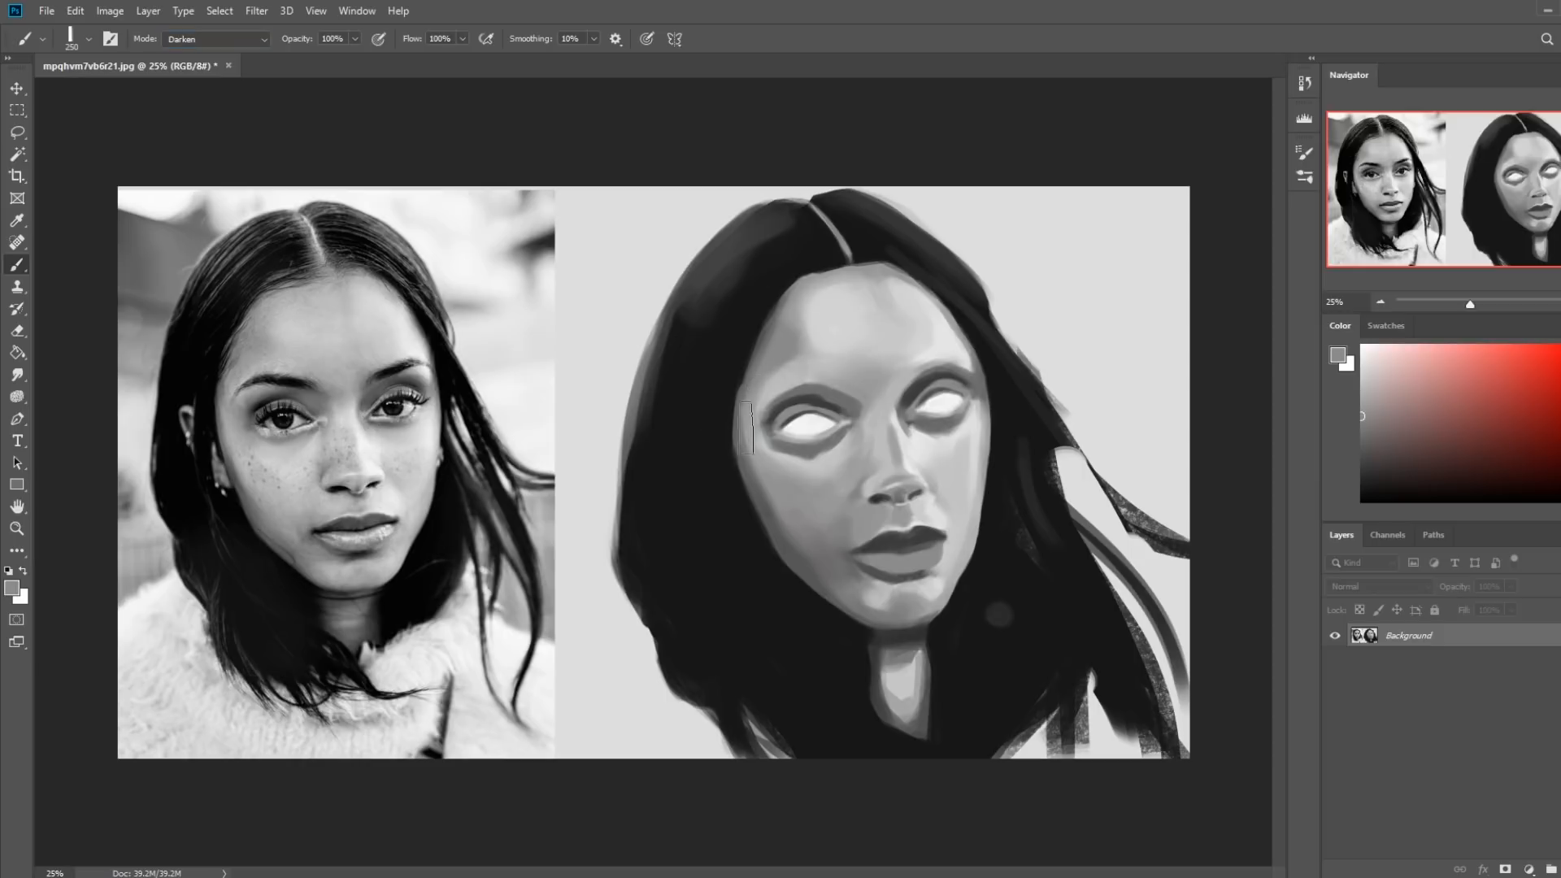
alt+click(813, 475)
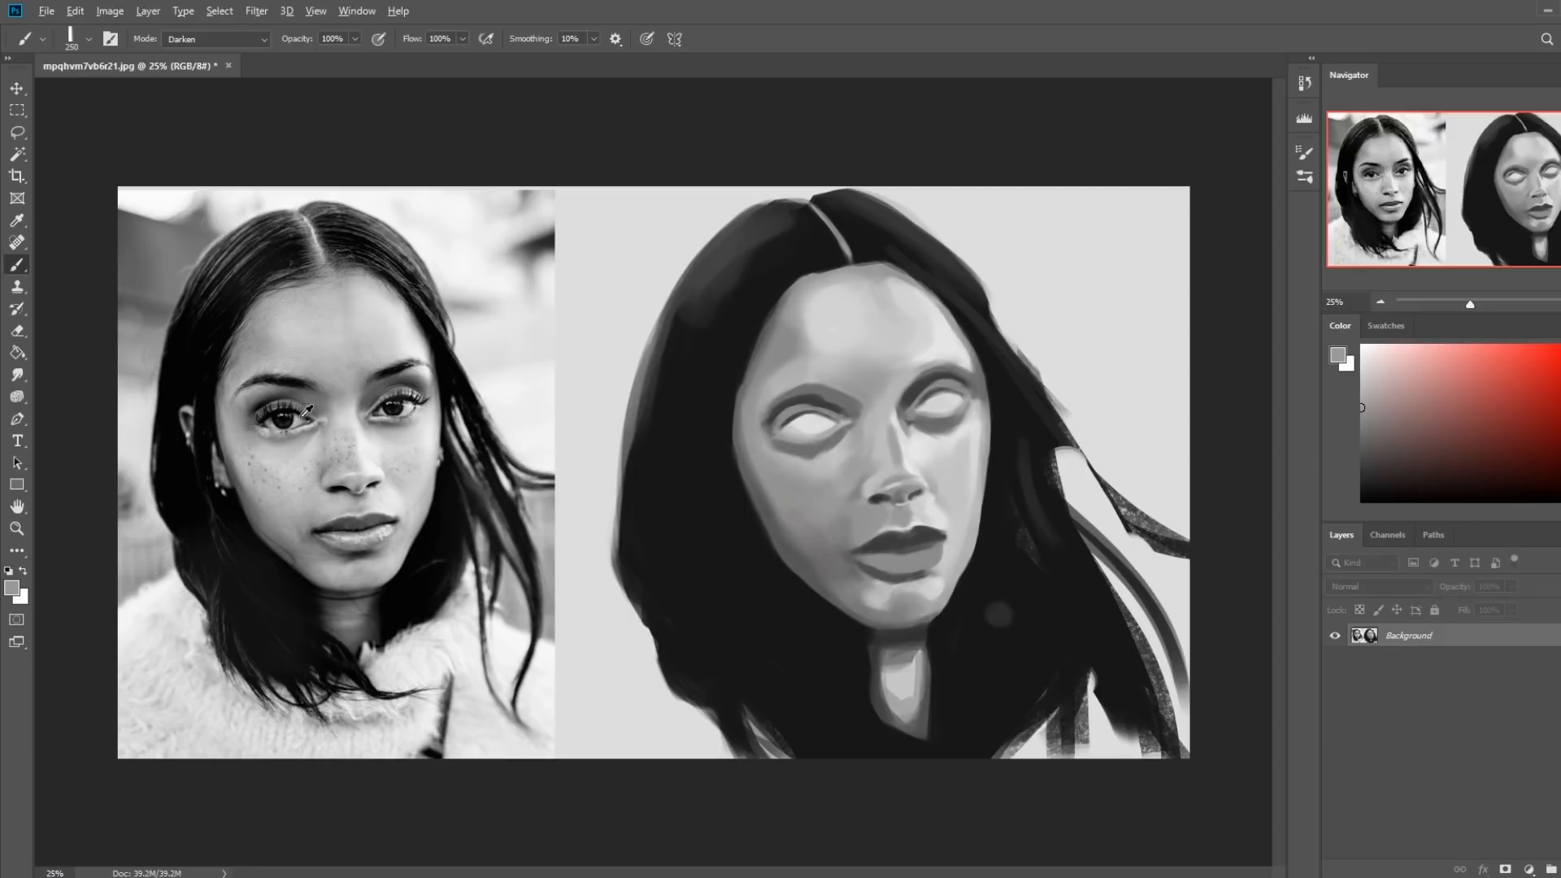
alt+click(971, 398)
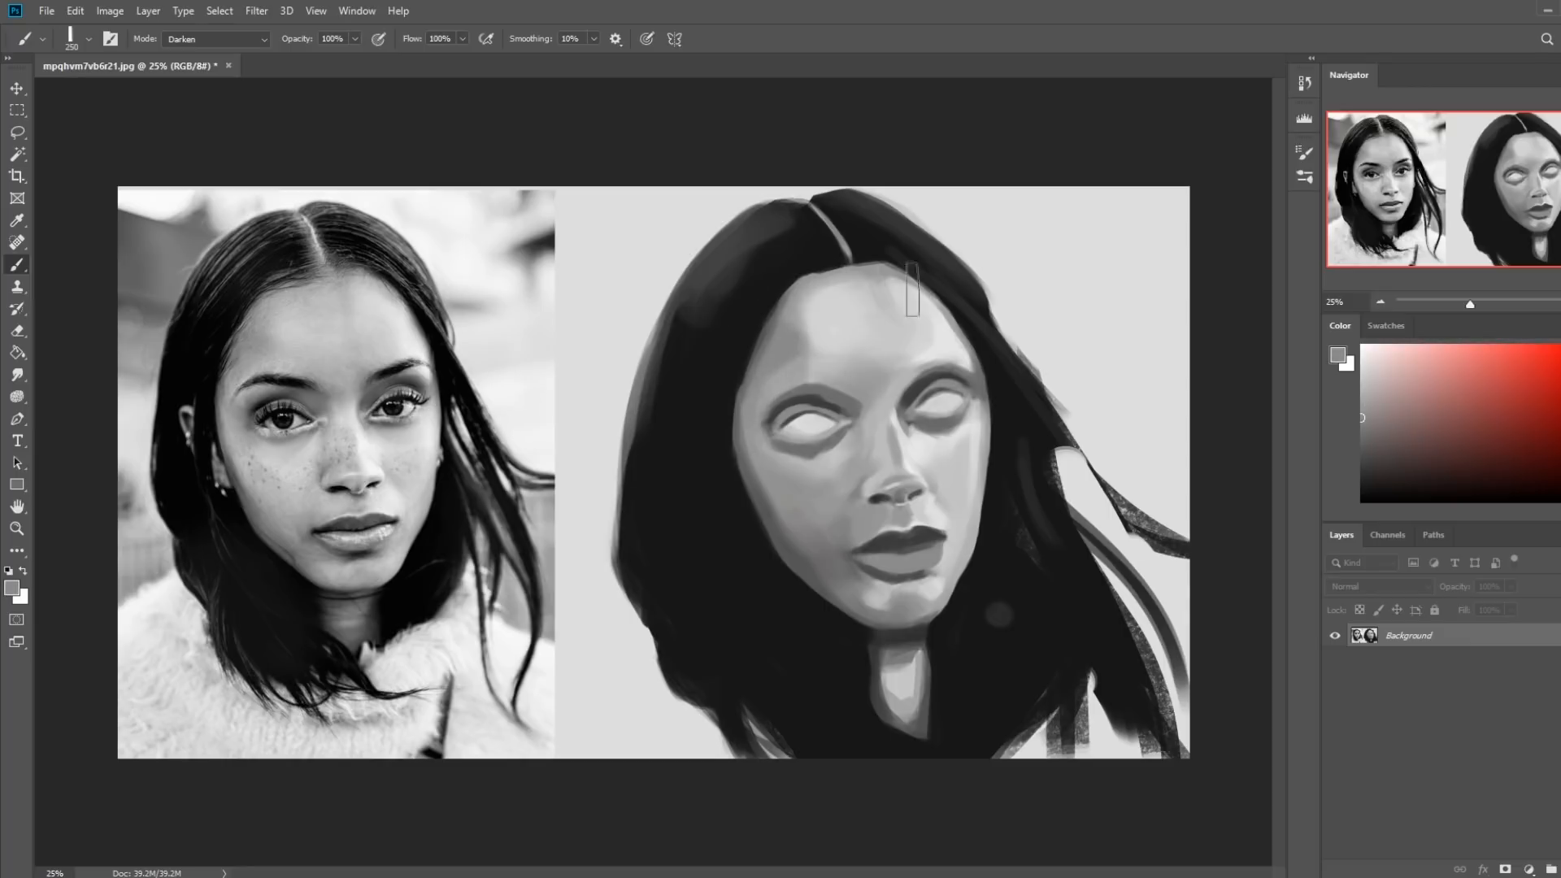
Shade the painted eyes with a darker grey sampled at the face's edge and a smaller brush, and select the Smudge tool
alt+click(744, 402)
key(bracketleft)
key(bracketleft)
key(bracketleft)
key(bracketleft)
key(bracketleft)
key(bracketleft)
key(bracketleft)
click(17, 374)
key(ctrl+minus)
key(ctrl+minus)
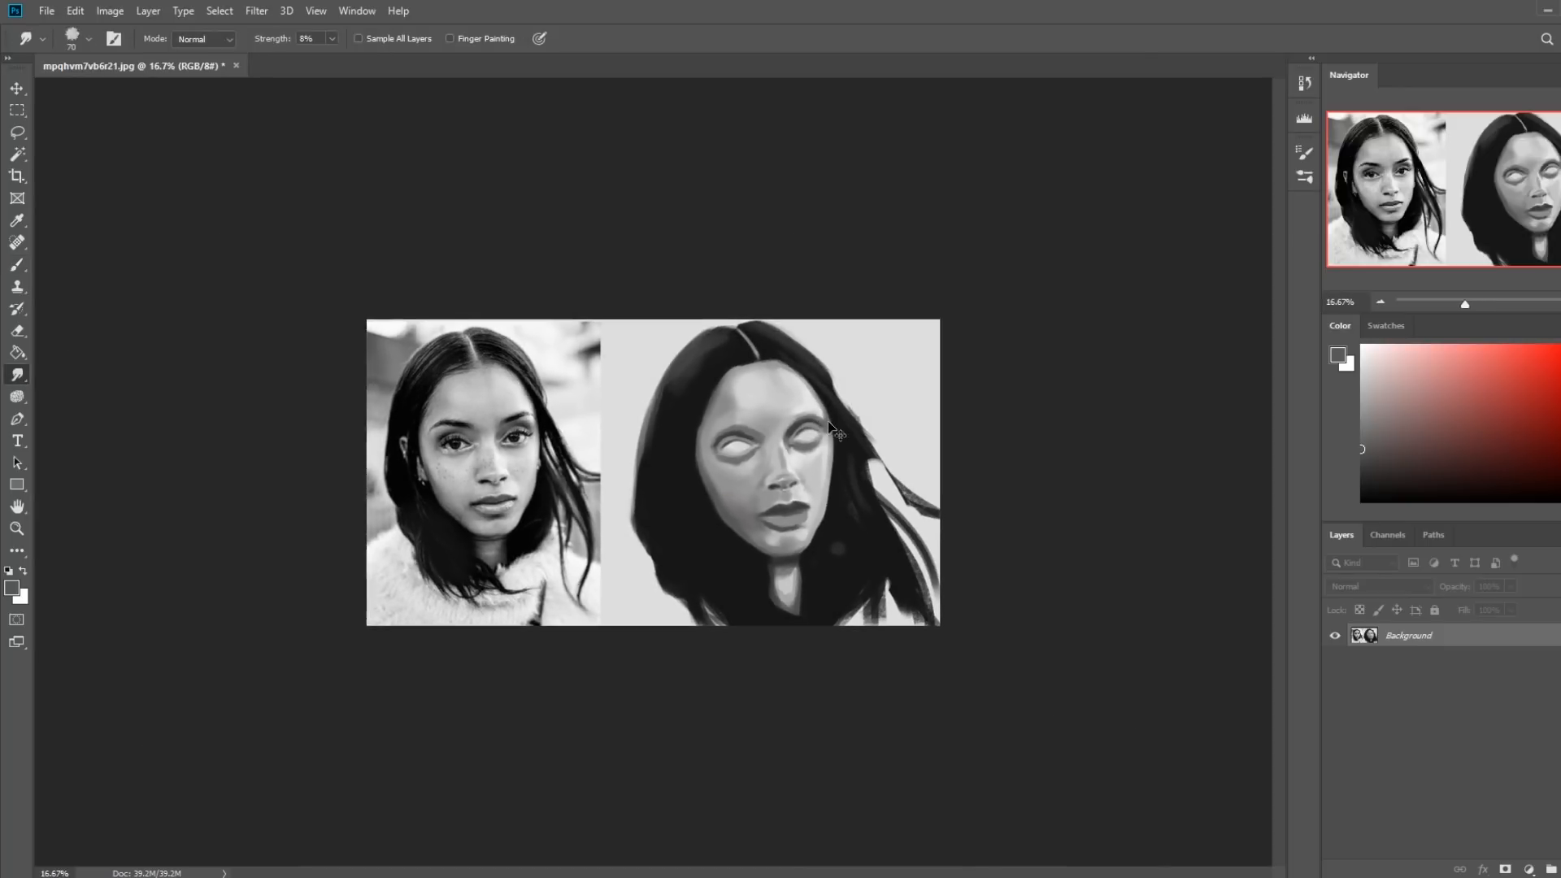
Return to the flat brush, sample a light grey from the portrait's face, and set the brush size to 150
key(b)
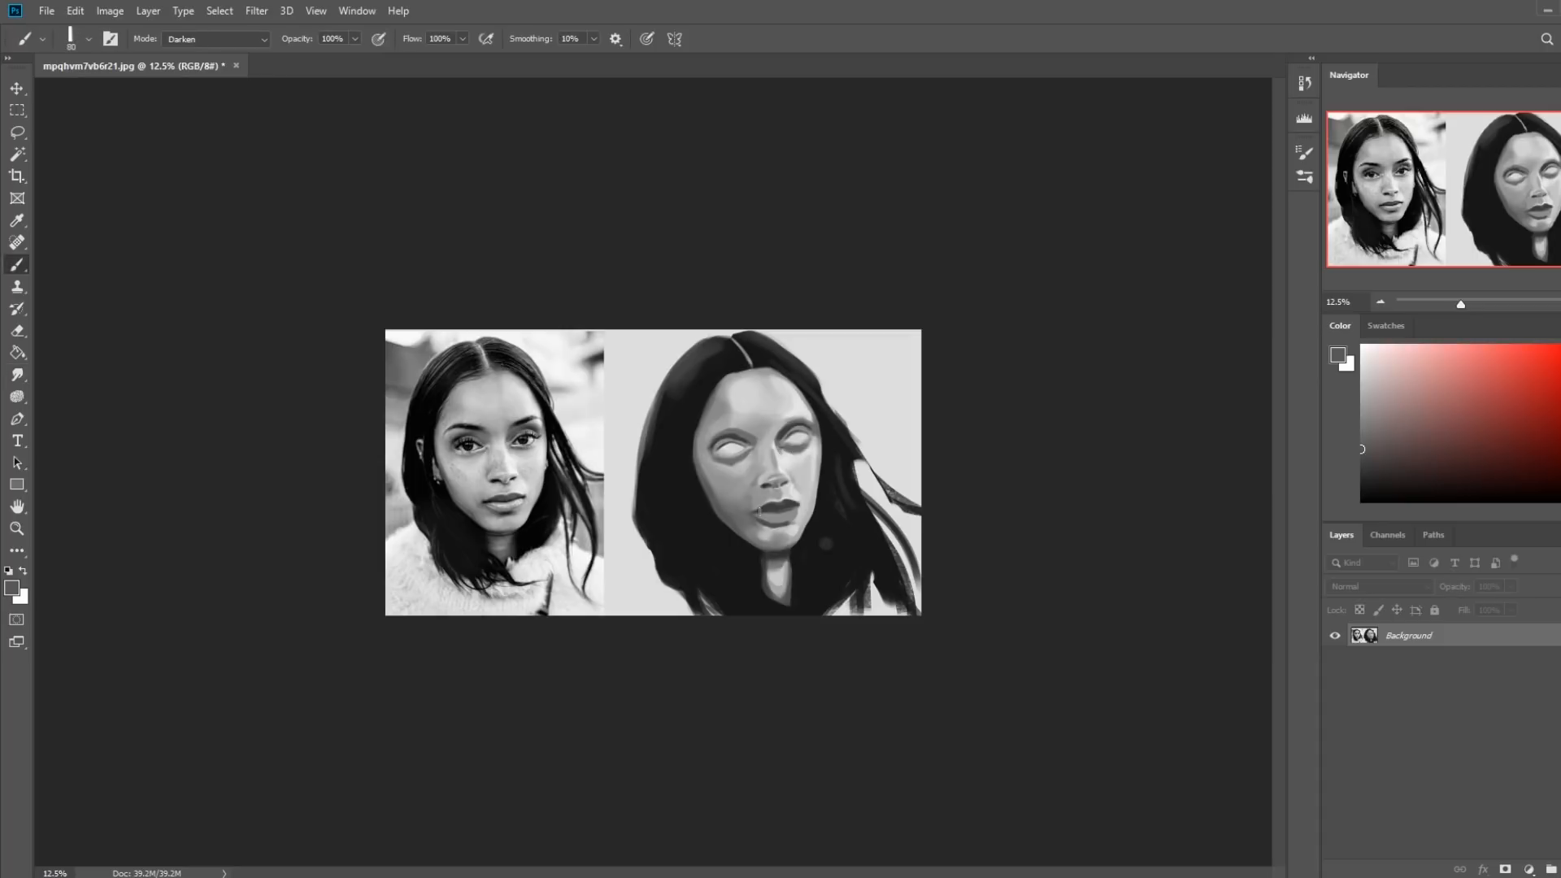
key(ctrl+plus)
key(ctrl+plus)
alt+click(821, 460)
key(bracketright)
key(bracketright)
key(bracketright)
key(bracketright)
key(bracketright)
key(bracketleft)
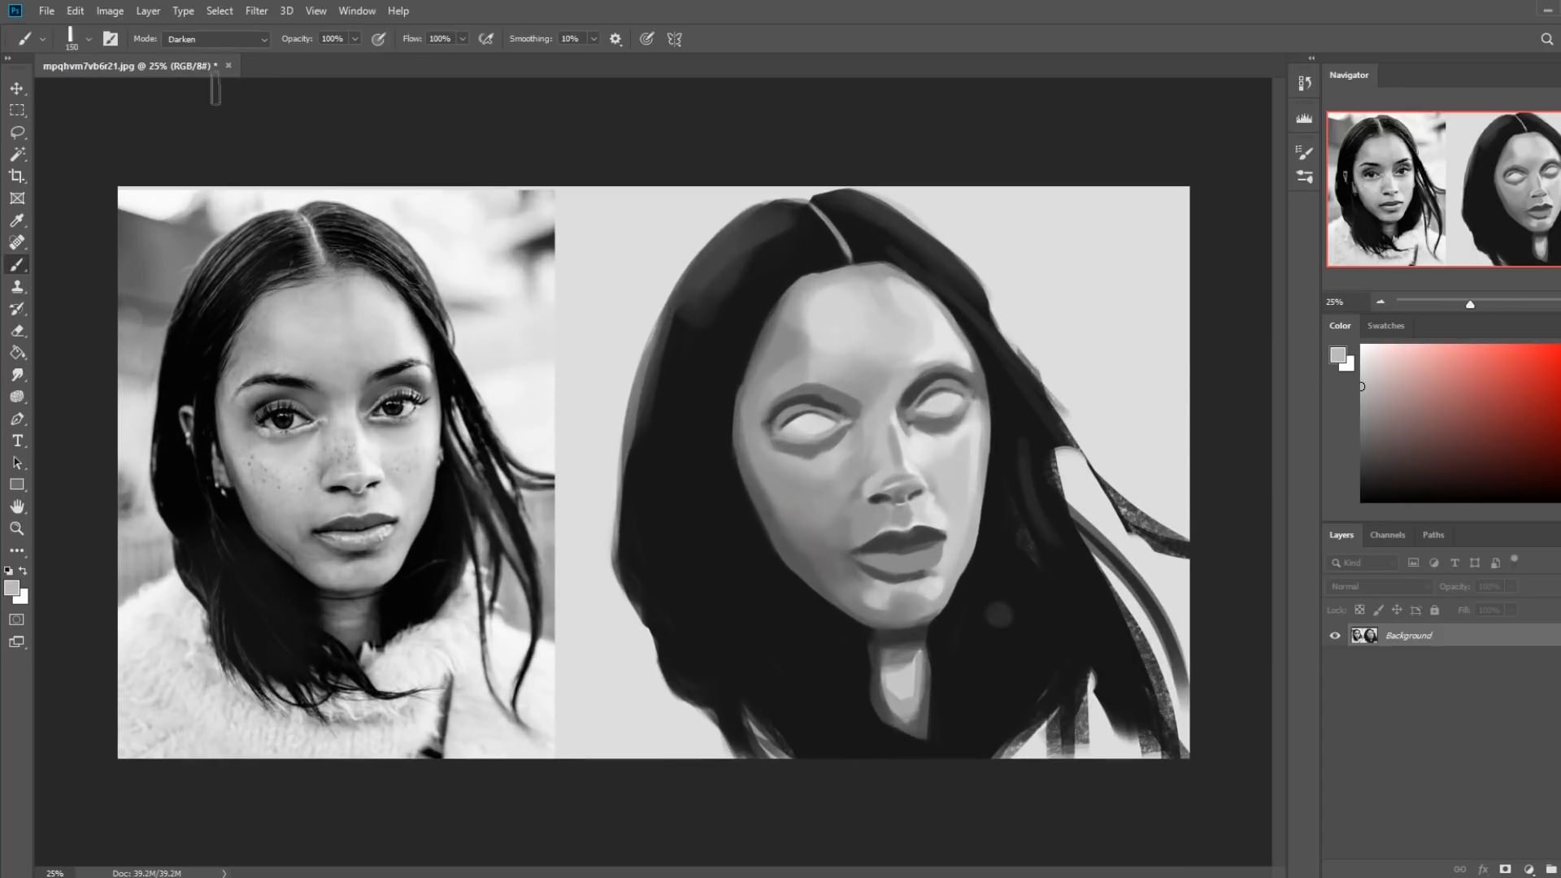
Set the flat brush's blending mode to Lighten, brighten the painted eye area, and sample a mid-grey beside the nose
click(216, 39)
click(191, 193)
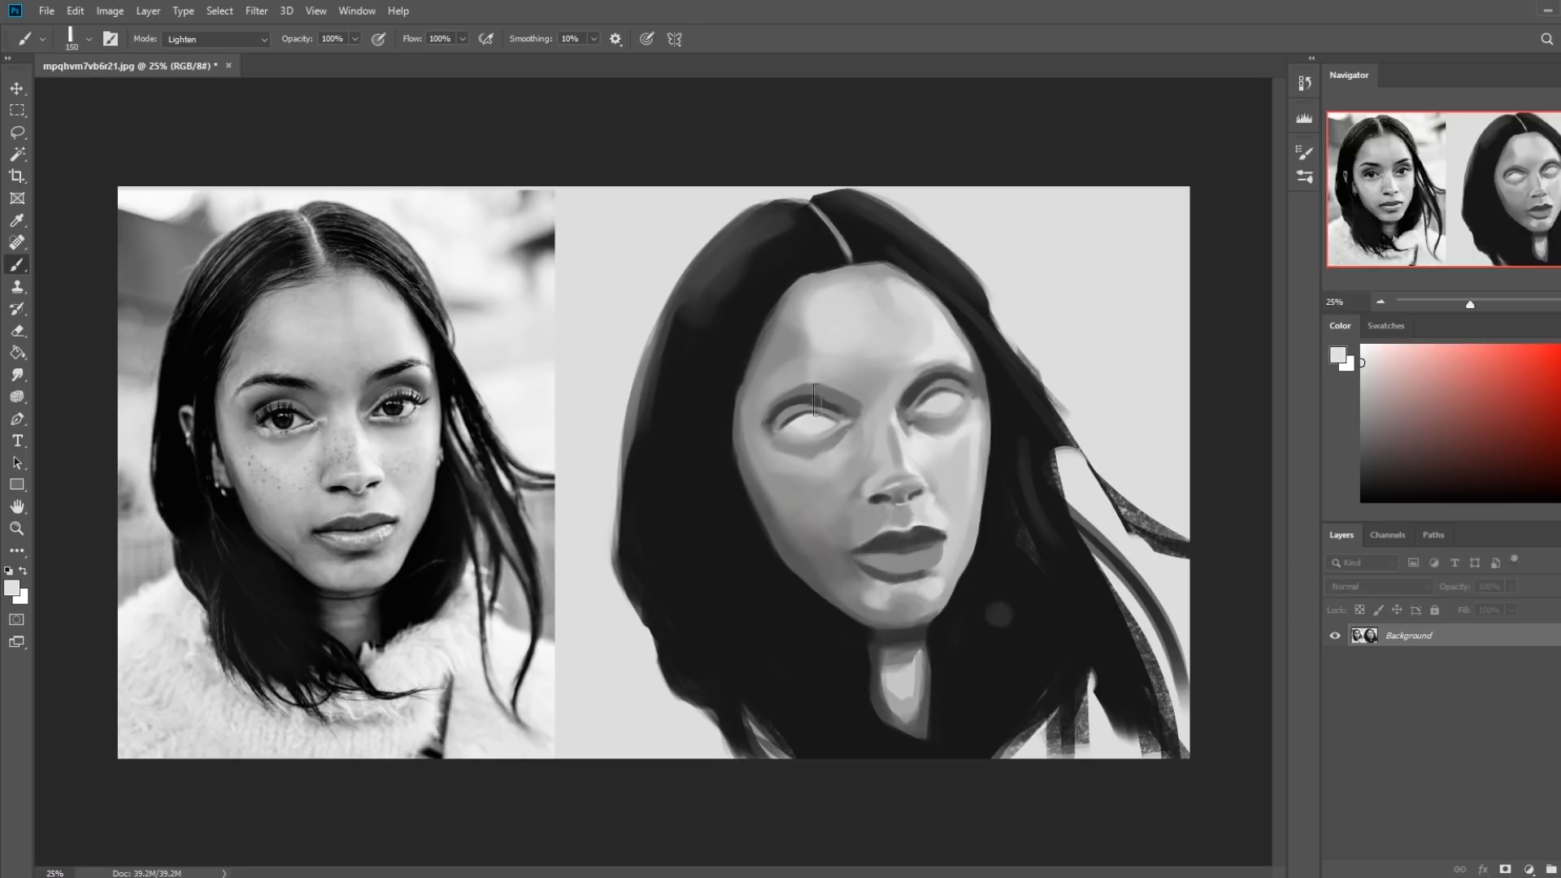
alt+click(865, 455)
Blend the painted face's tones with the Smudge tool at 8% strength, enlarging its brush up to size 175
click(17, 375)
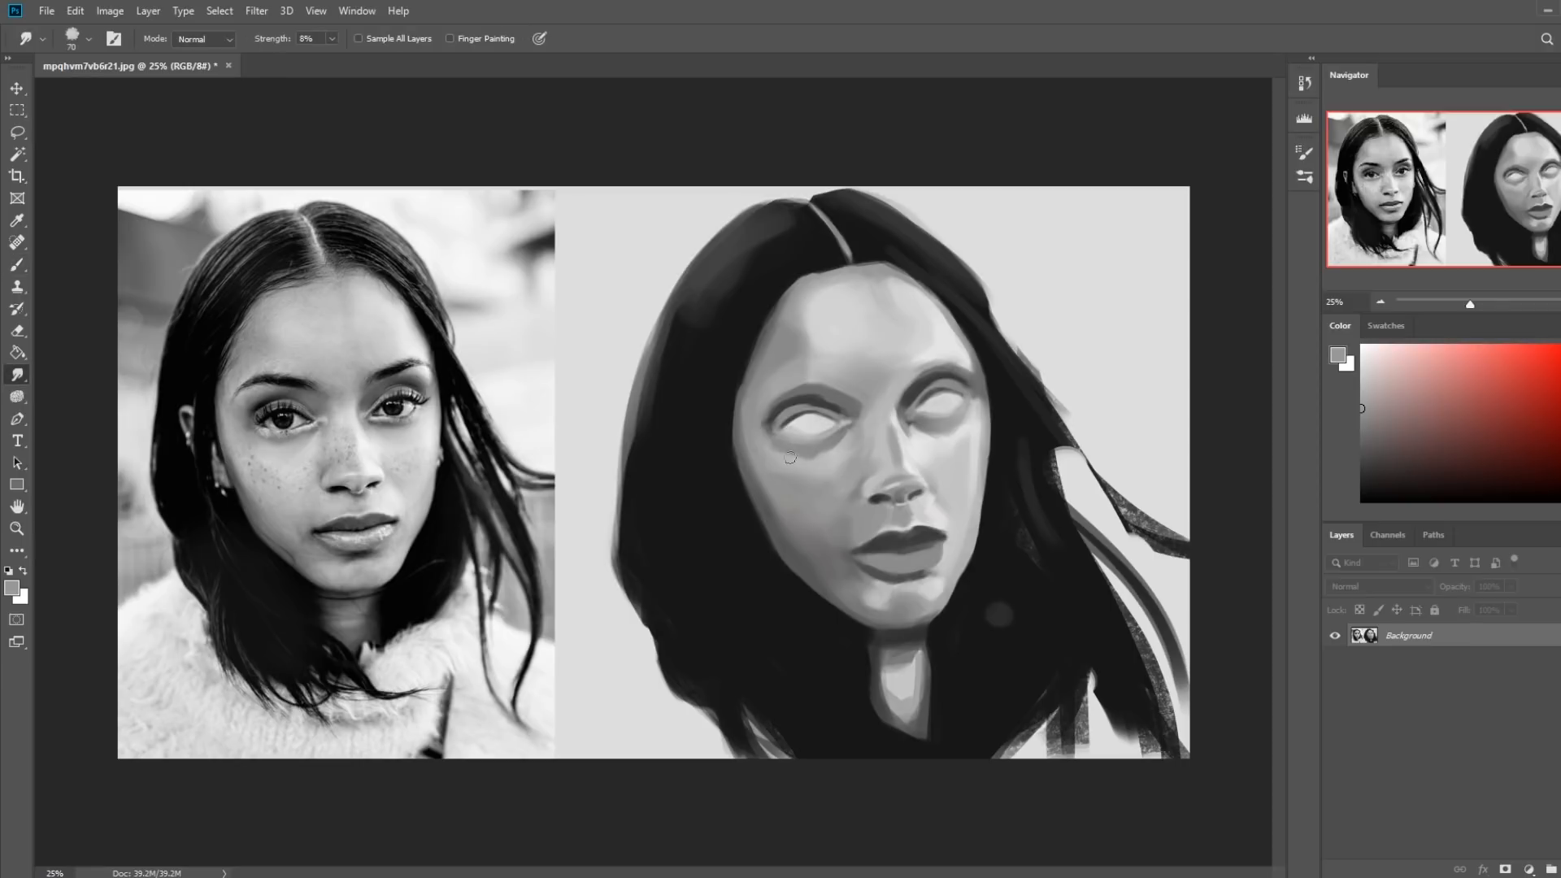
key(bracketright)
key(bracketright)
key(ctrl+minus)
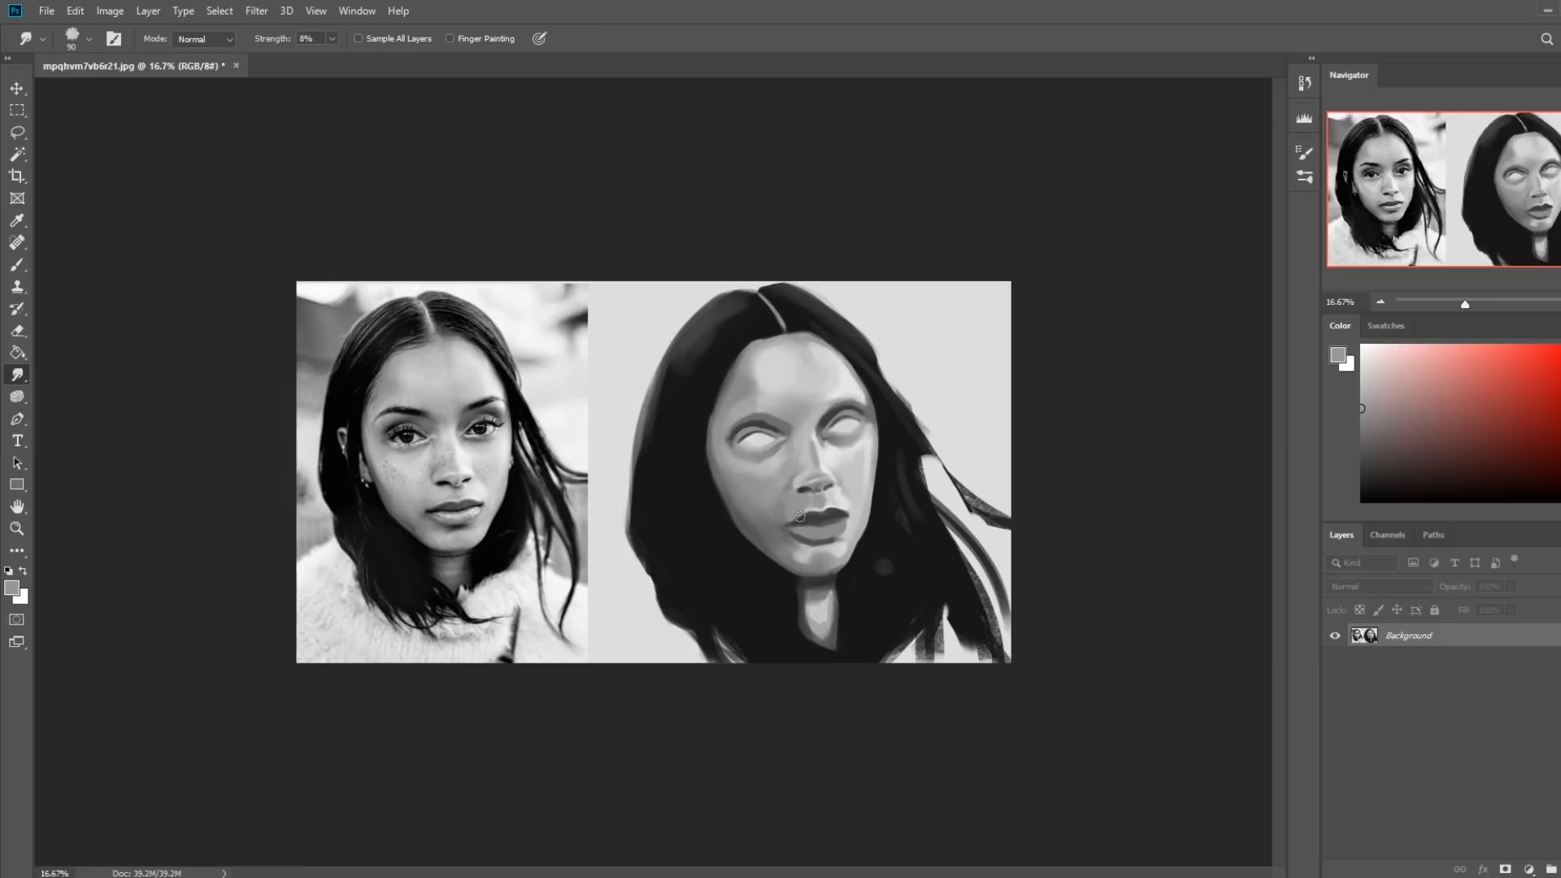
key(ctrl+minus)
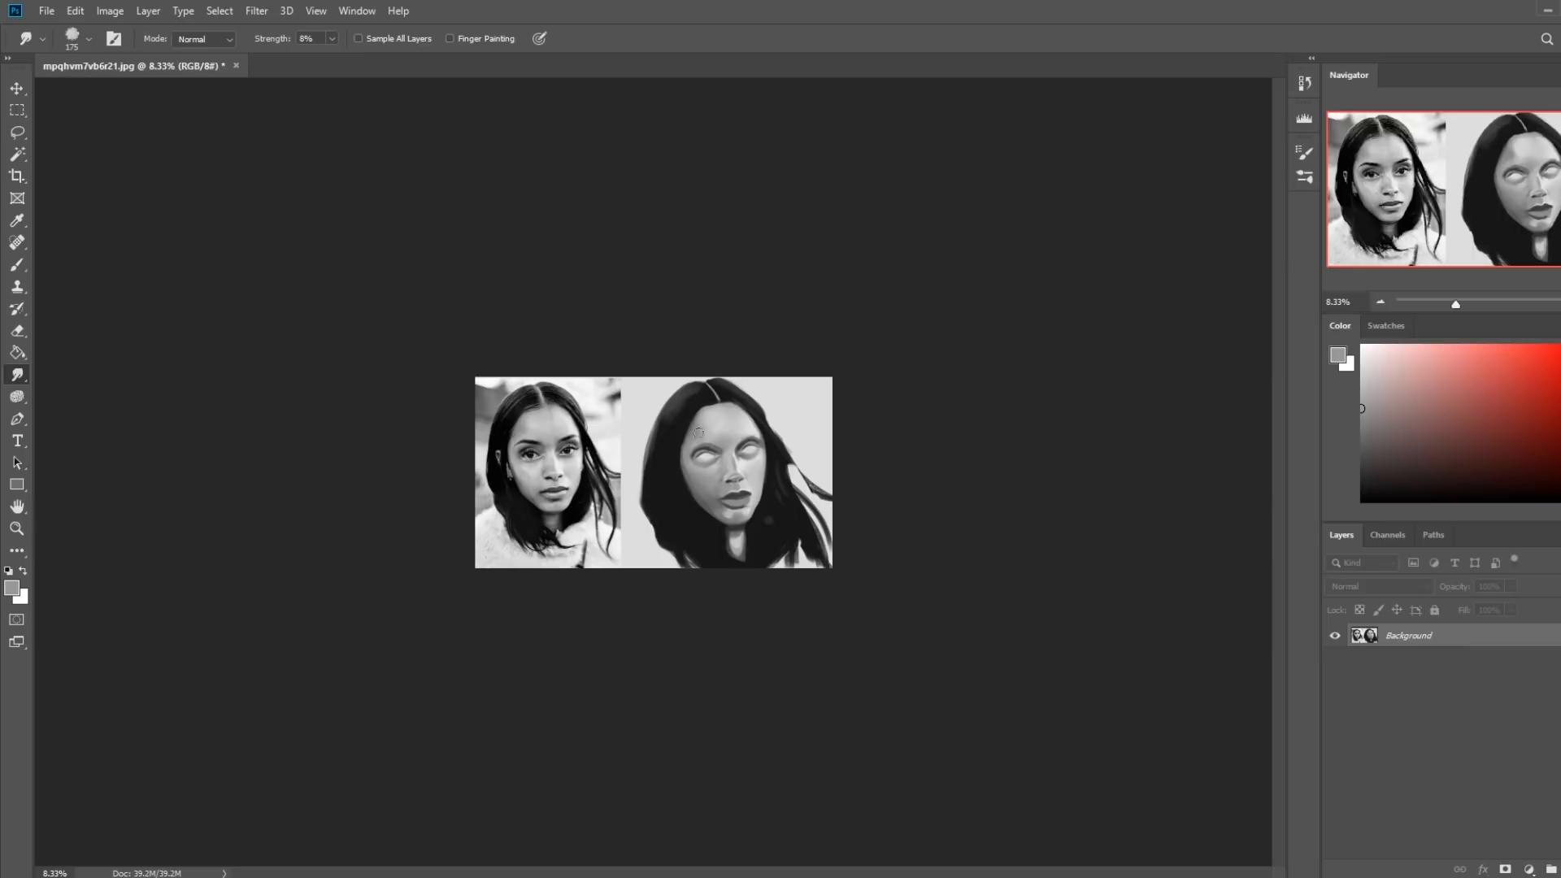
key(bracketleft)
Return to the flat brush, sample greys from the chin and beside the eye, and set the blending mode to Darken
key(b)
alt+click(725, 514)
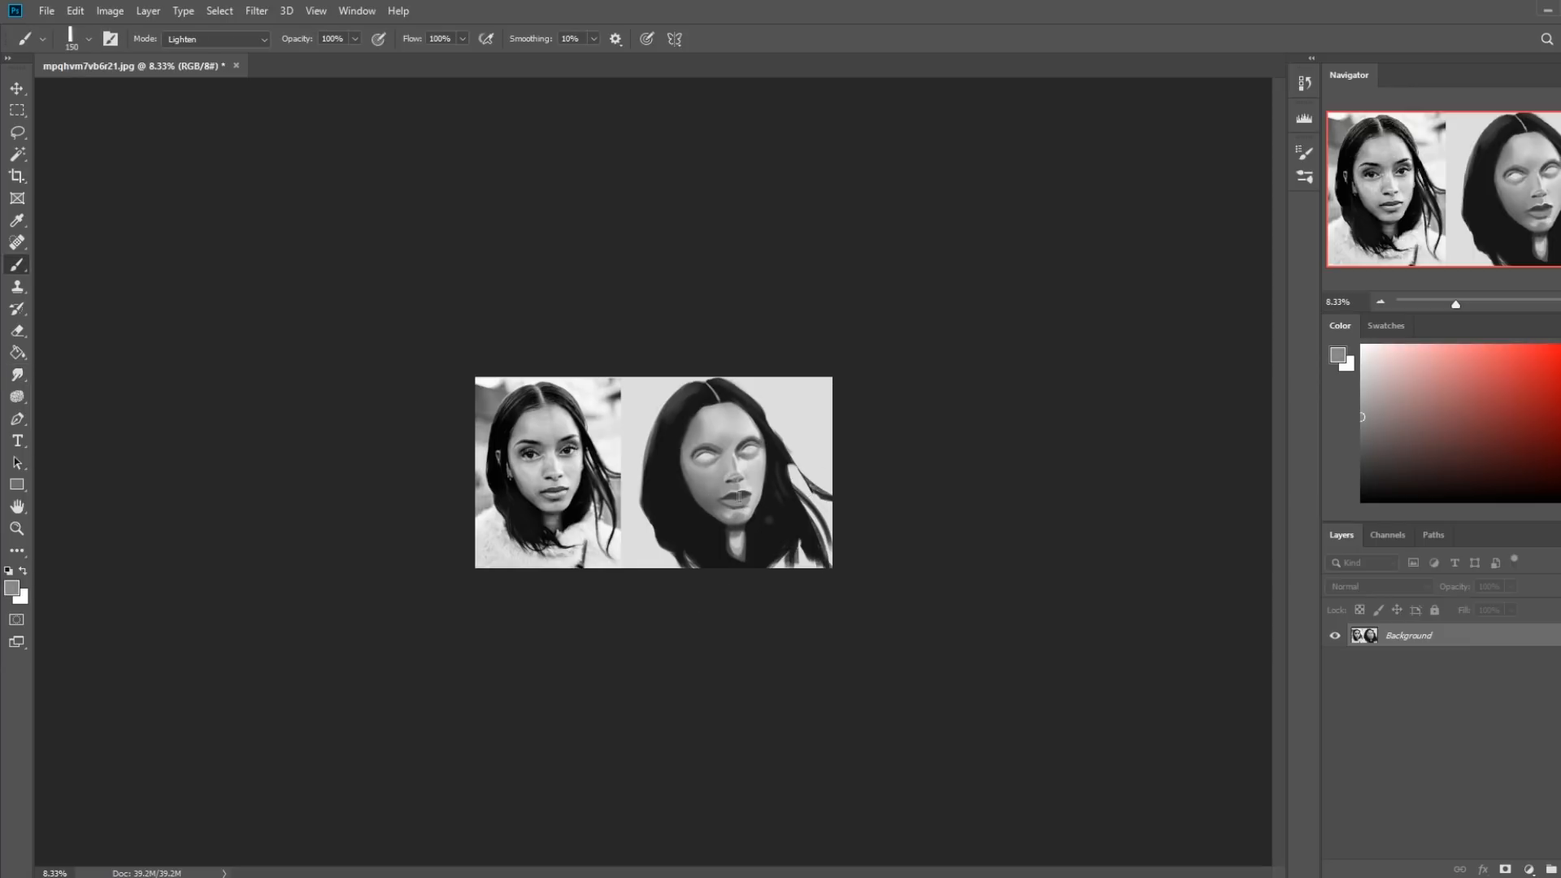
click(244, 43)
click(205, 113)
alt+click(761, 444)
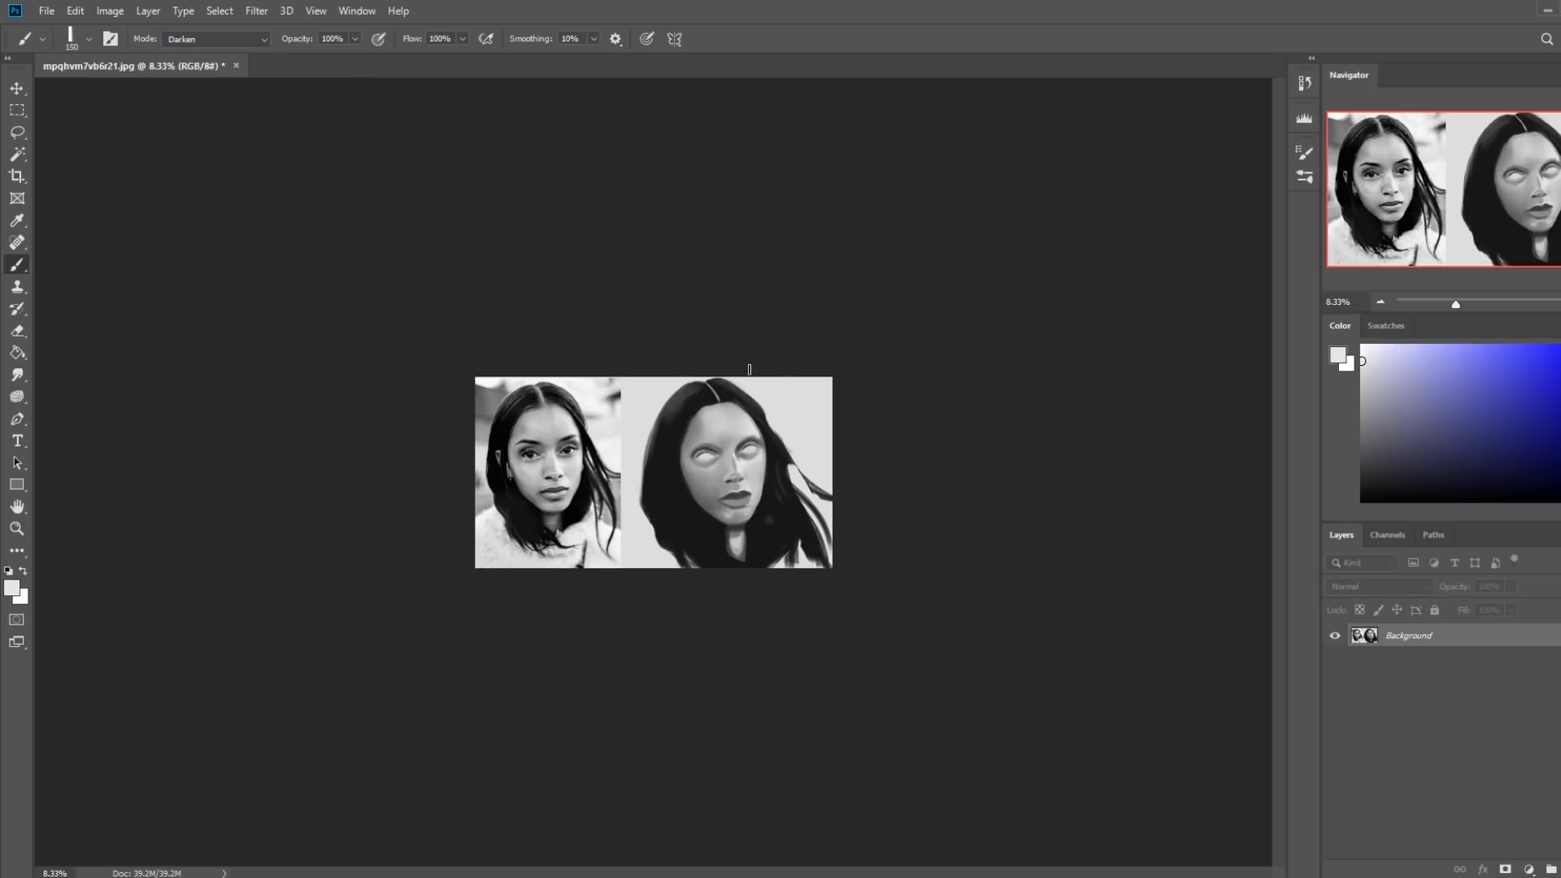
Set the brush back to Lighten and retouch the eyes and nose bridge with light and darker greys sampled around them
click(232, 42)
click(204, 194)
alt+click(748, 430)
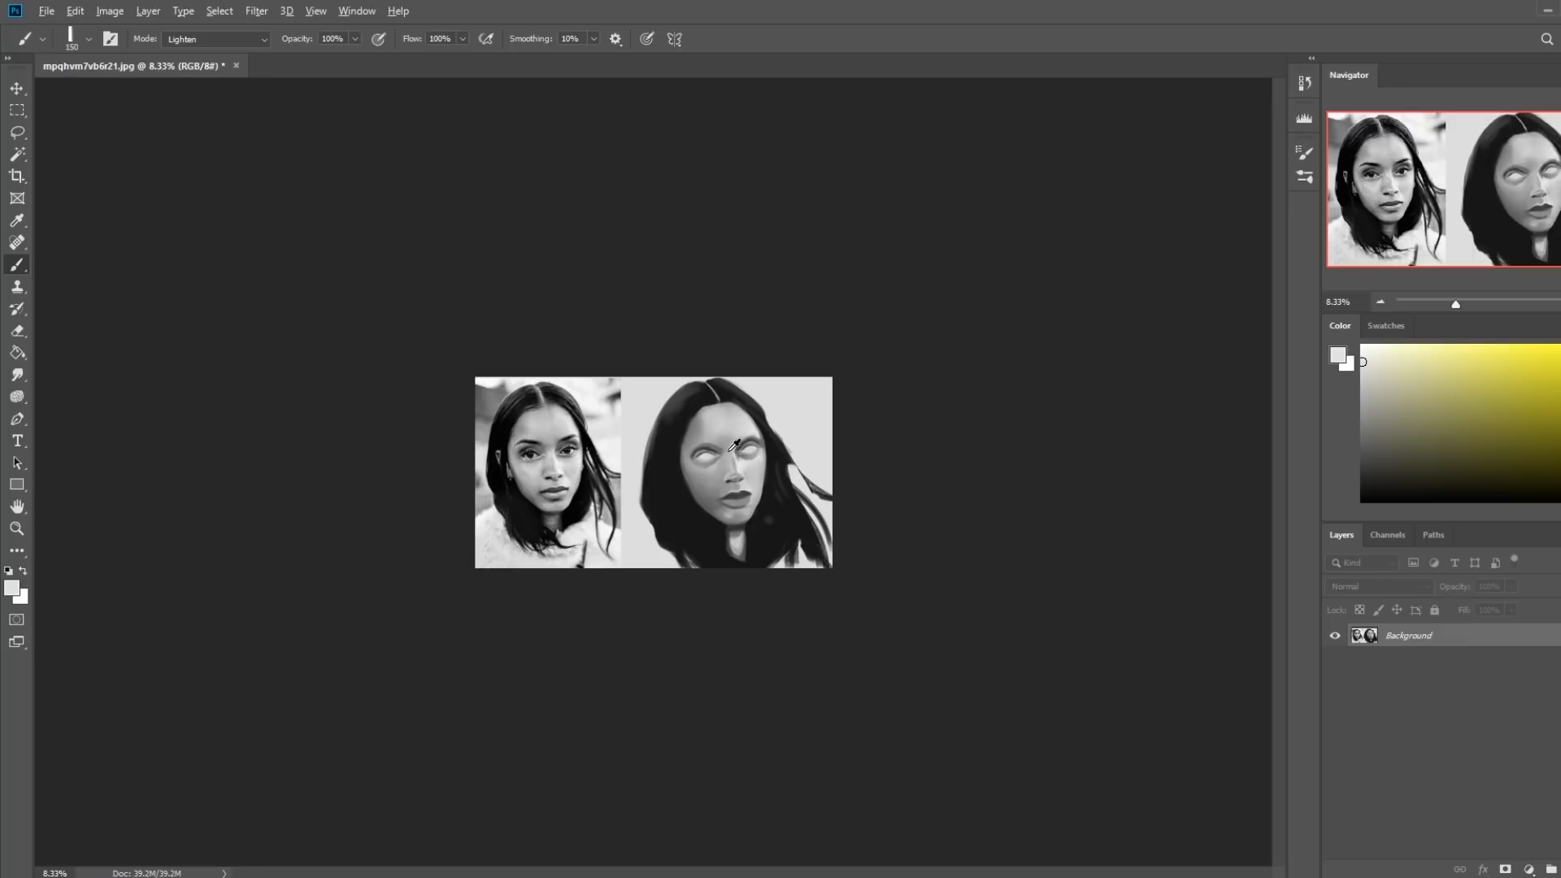
alt+click(738, 460)
alt+click(726, 440)
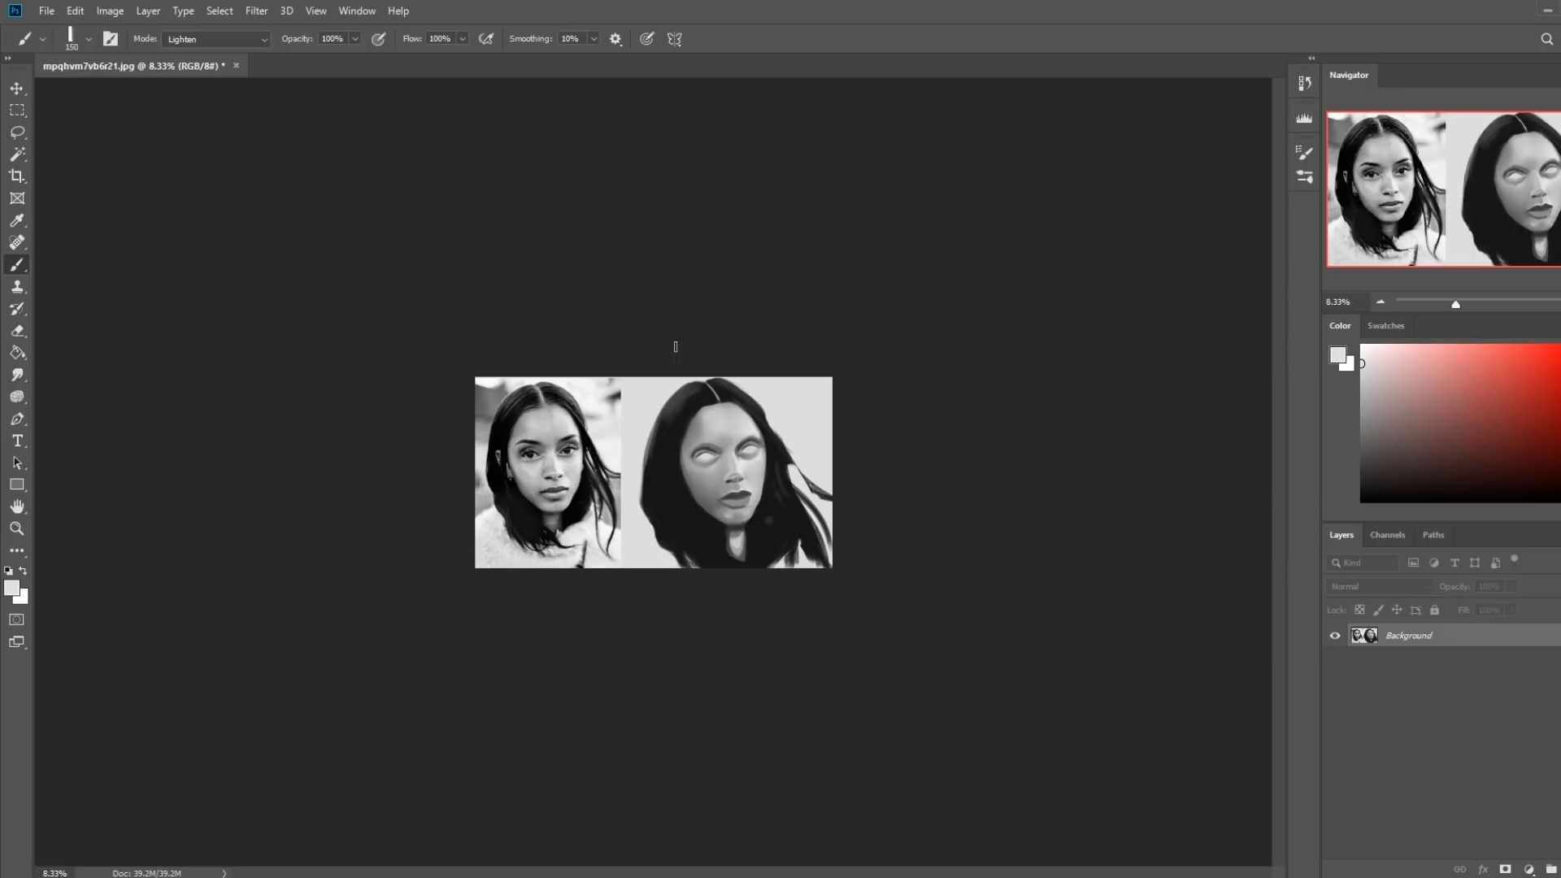
alt+click(723, 445)
alt+click(748, 449)
alt+click(716, 457)
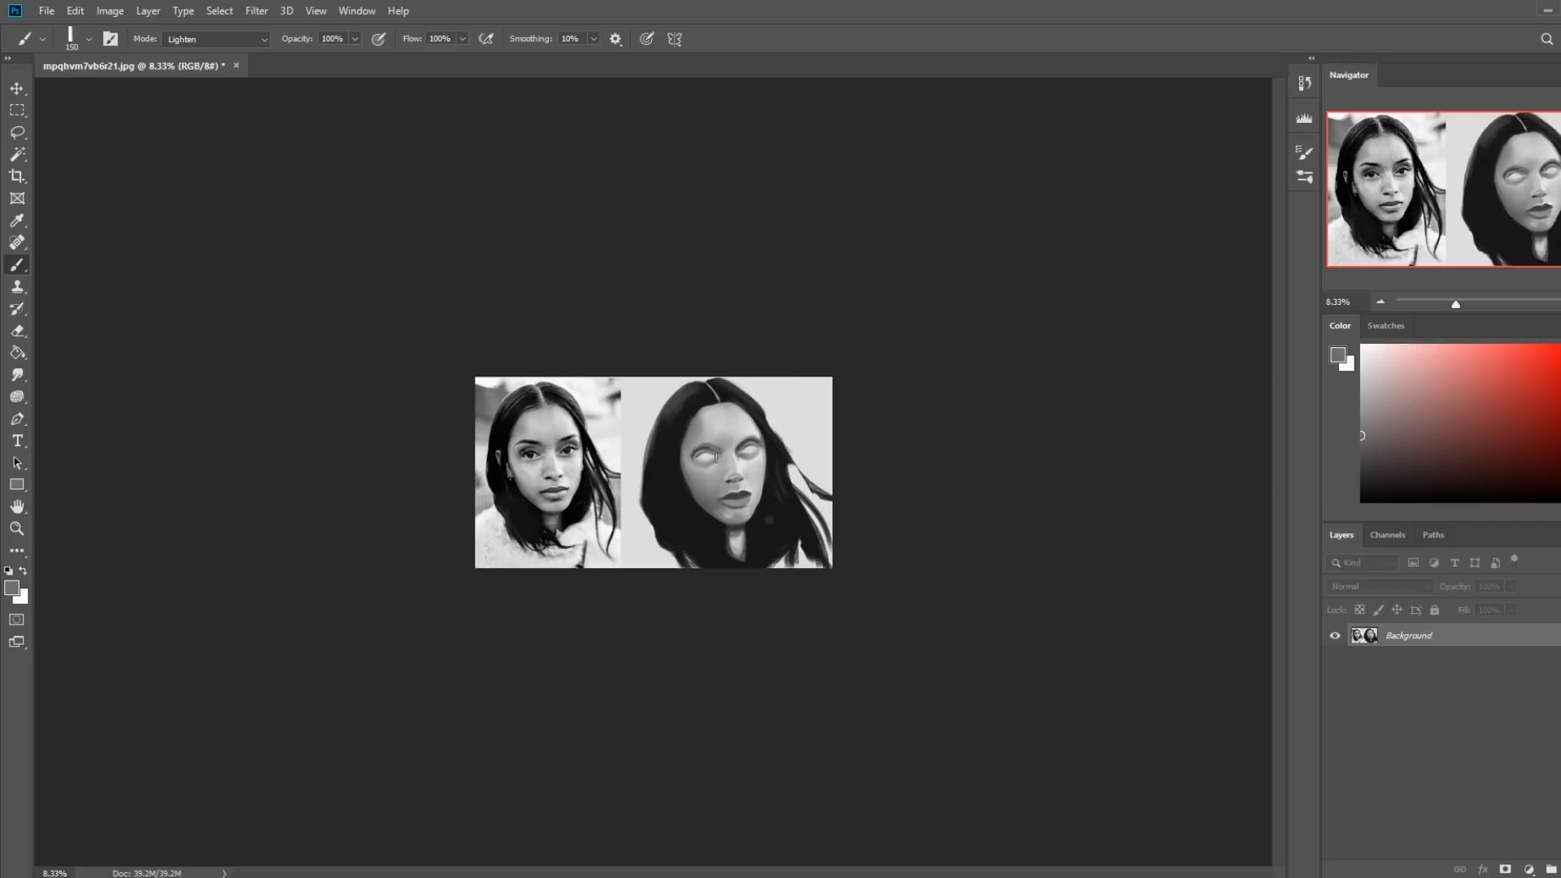
Sample dark greys from the lips and refine the painted mouth with the flat brush at size 45
alt+click(748, 498)
alt+click(736, 498)
key(ctrl+plus)
key(ctrl+plus)
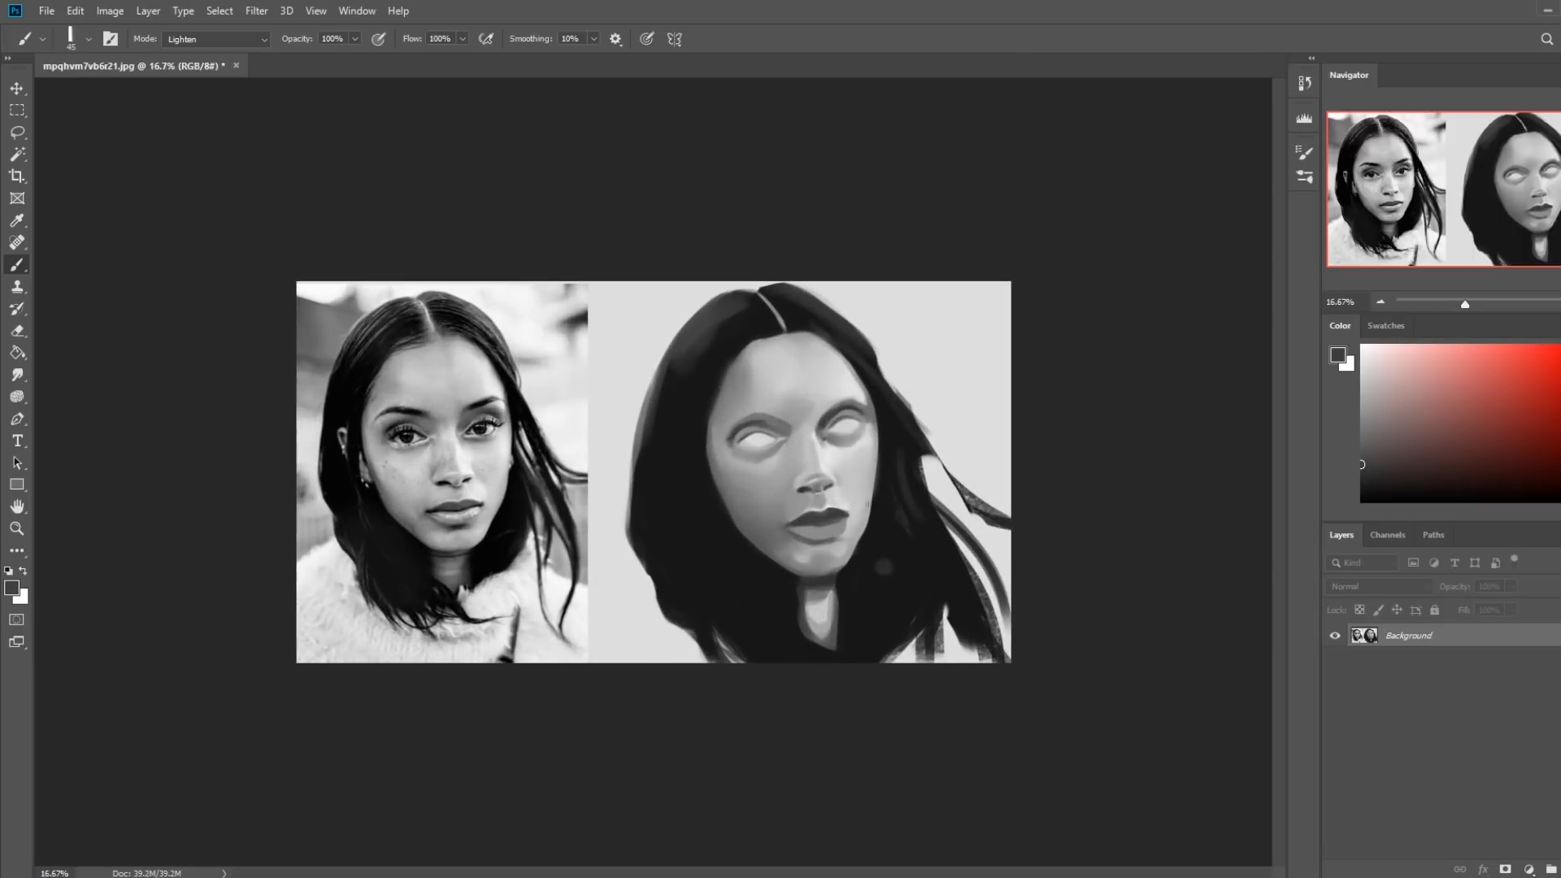
Open the Liquify filter, nudge the side of the painted nose, and reduce the warp brush to size 200
click(256, 11)
click(268, 147)
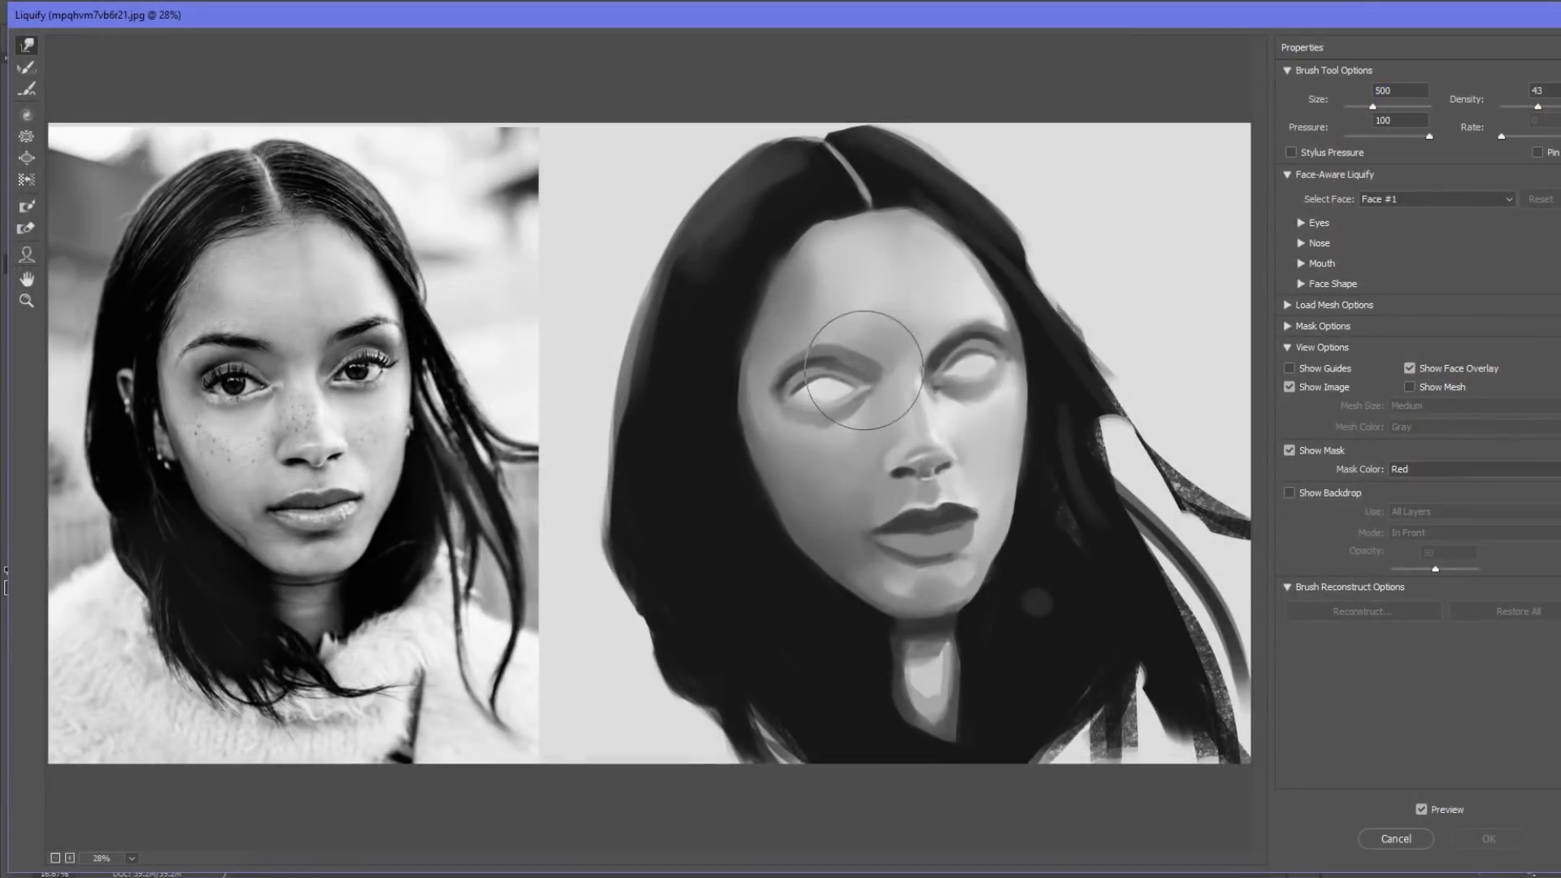
drag(881, 470, 876, 474)
key(bracketleft)
key(bracketleft)
key(bracketleft)
key(bracketleft)
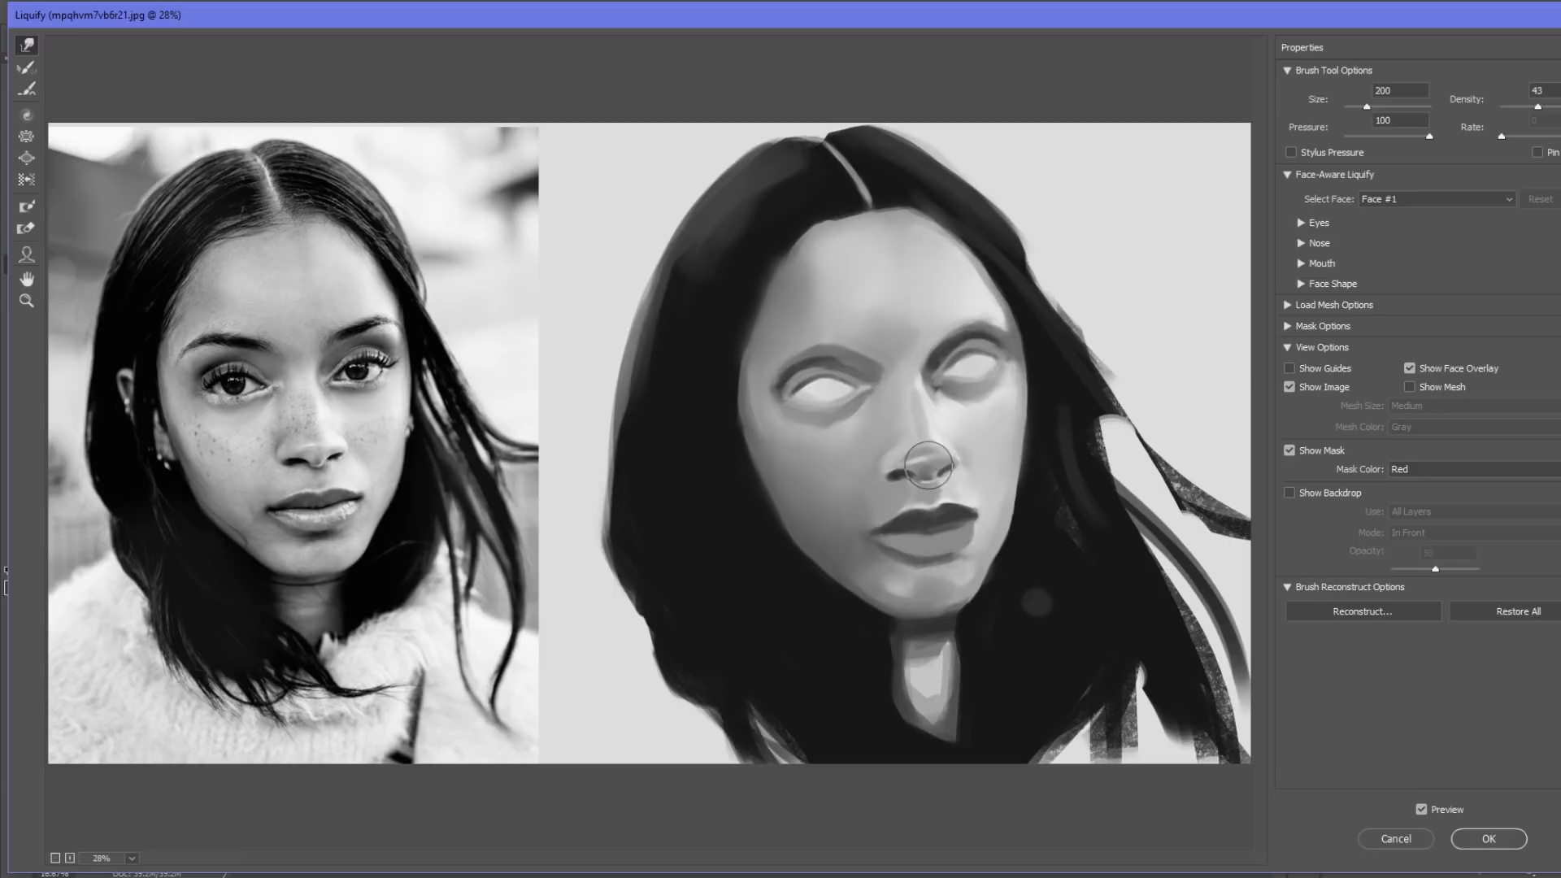
Refine the nose and the face's outline with smaller warp brushes and one of size 400, and apply the Liquify changes
key(bracketleft)
key(bracketleft)
key(bracketleft)
key(bracketleft)
key(bracketright)
key(bracketright)
key(bracketright)
key(bracketright)
key(bracketright)
key(bracketright)
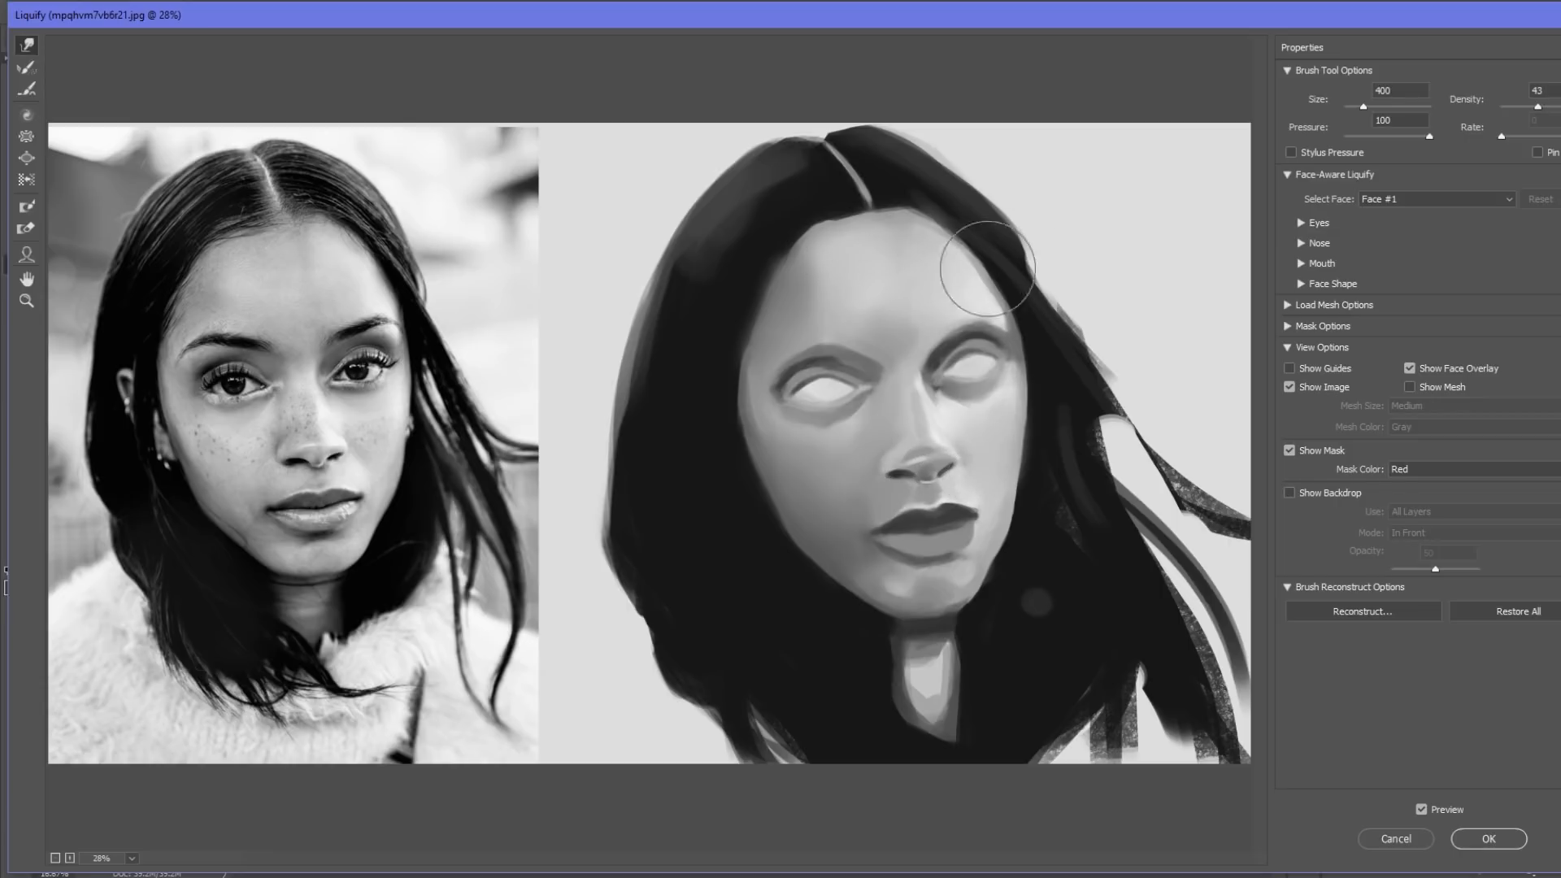
click(1504, 838)
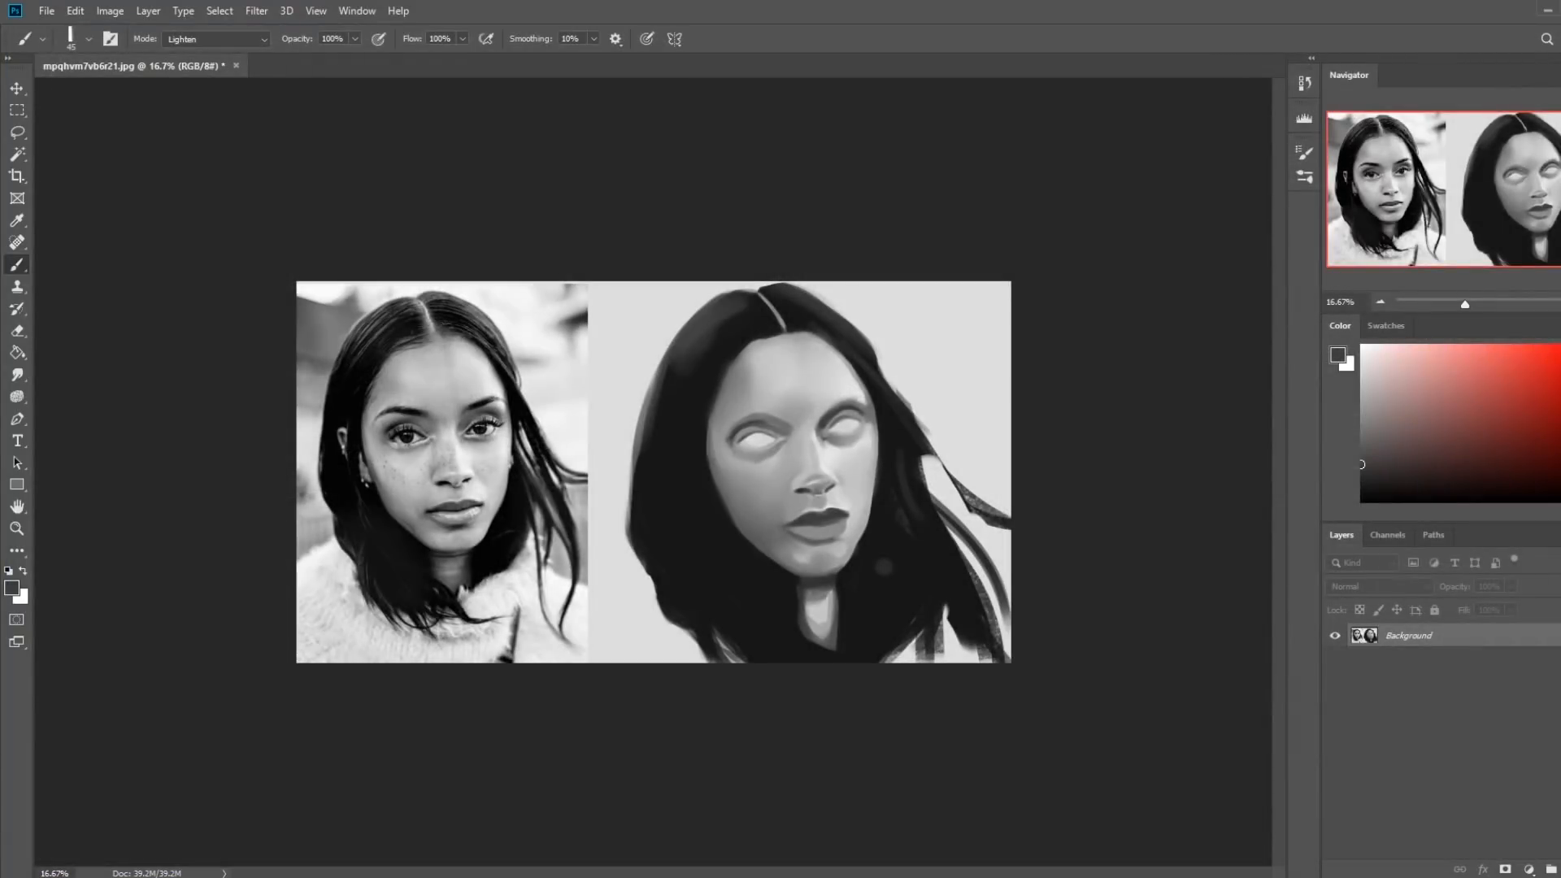
Smudge the area around the right-hand painted eye and sample a light grey from the nose bridge for the brush
click(17, 374)
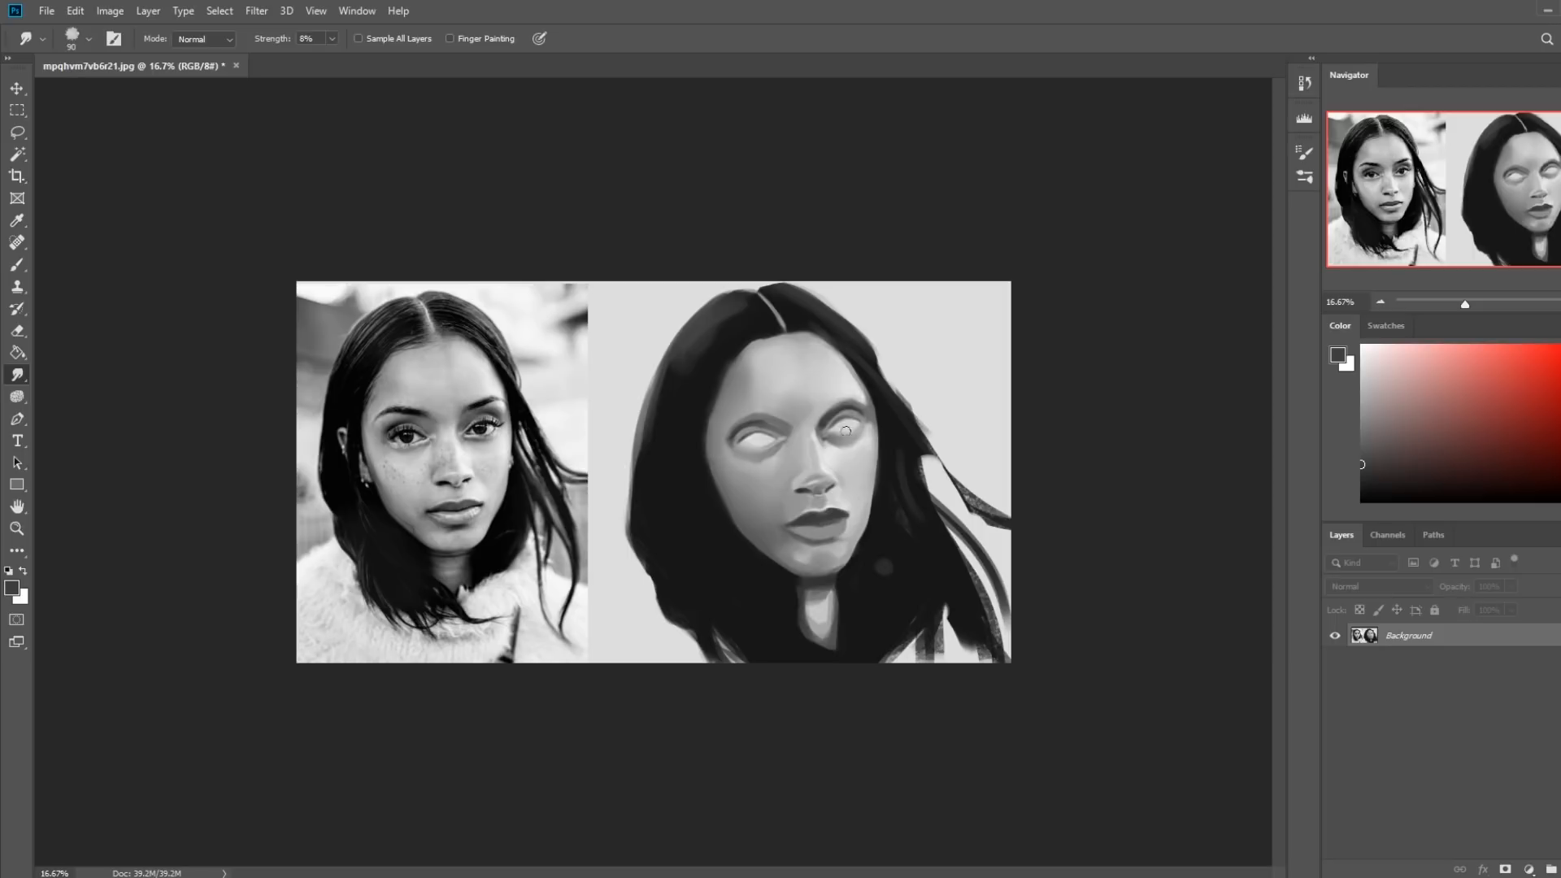
key(b)
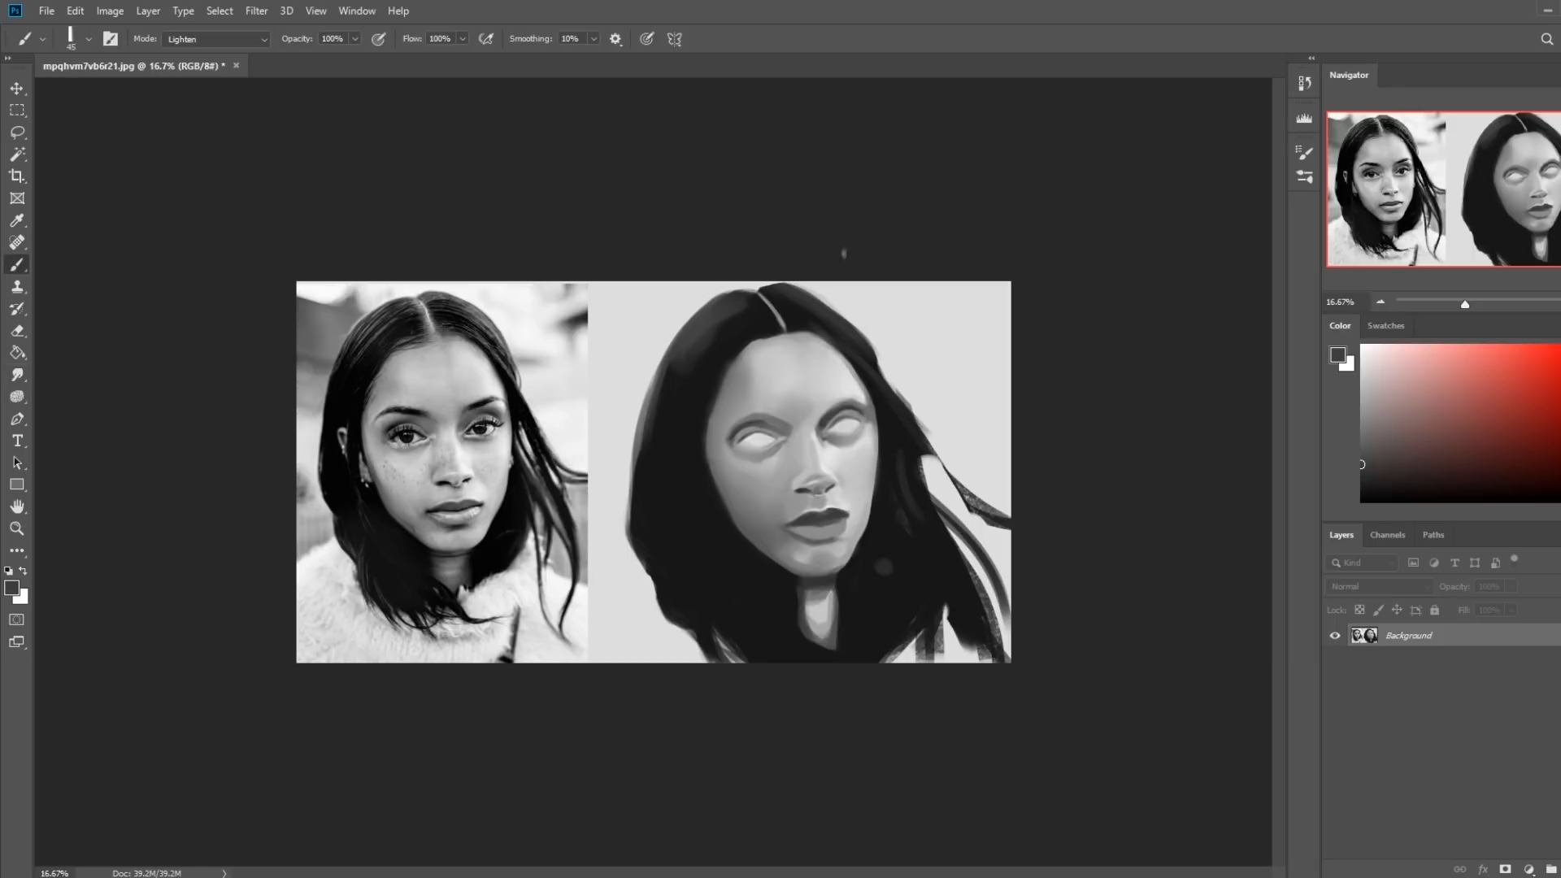
alt+click(819, 431)
key(r)
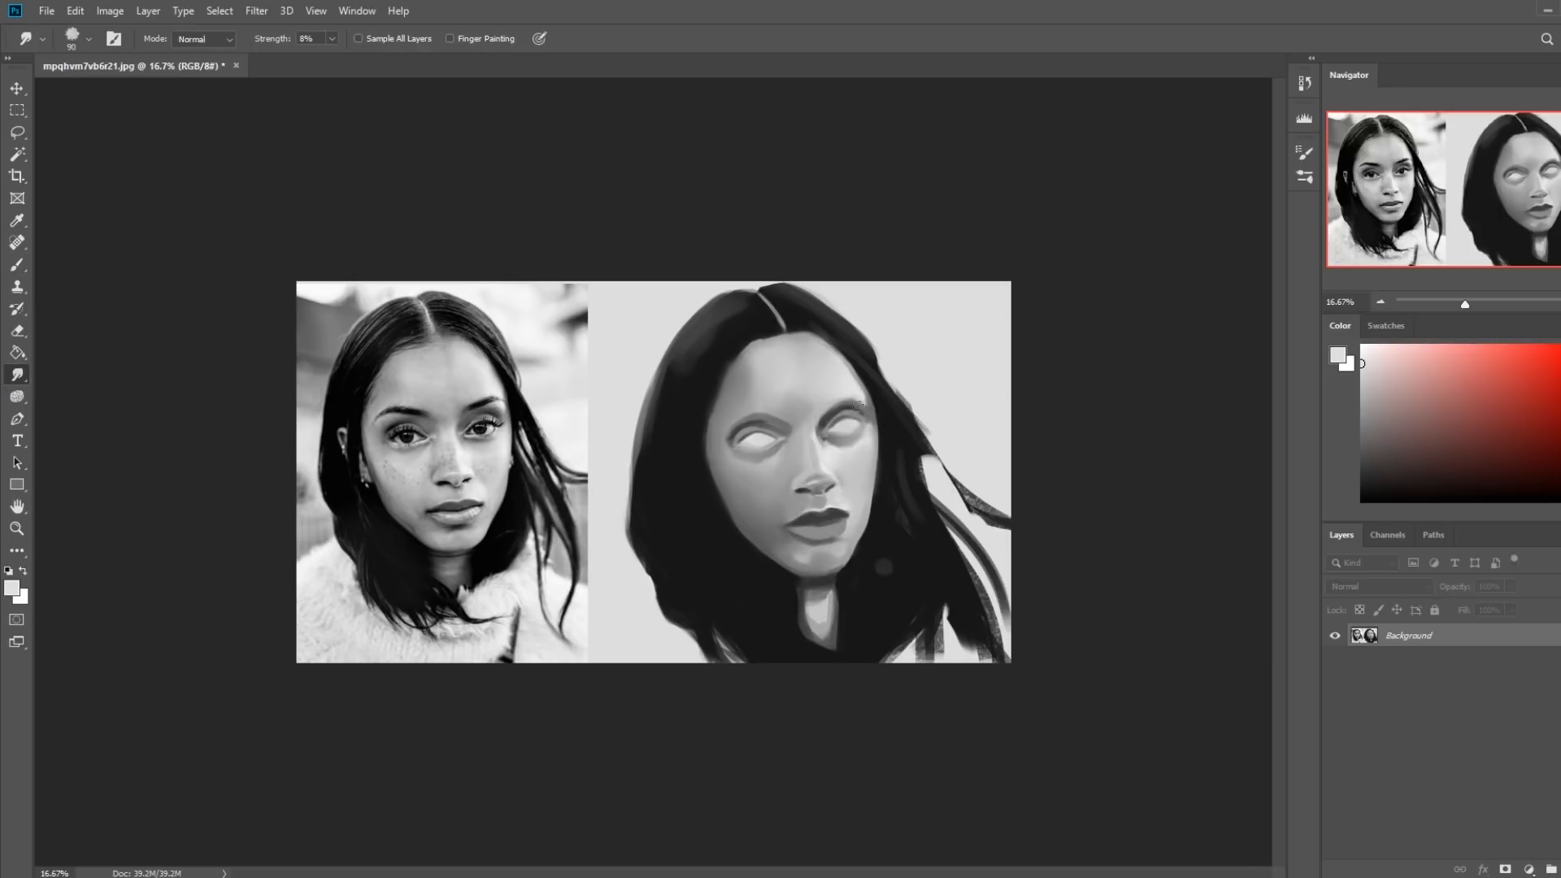
key(b)
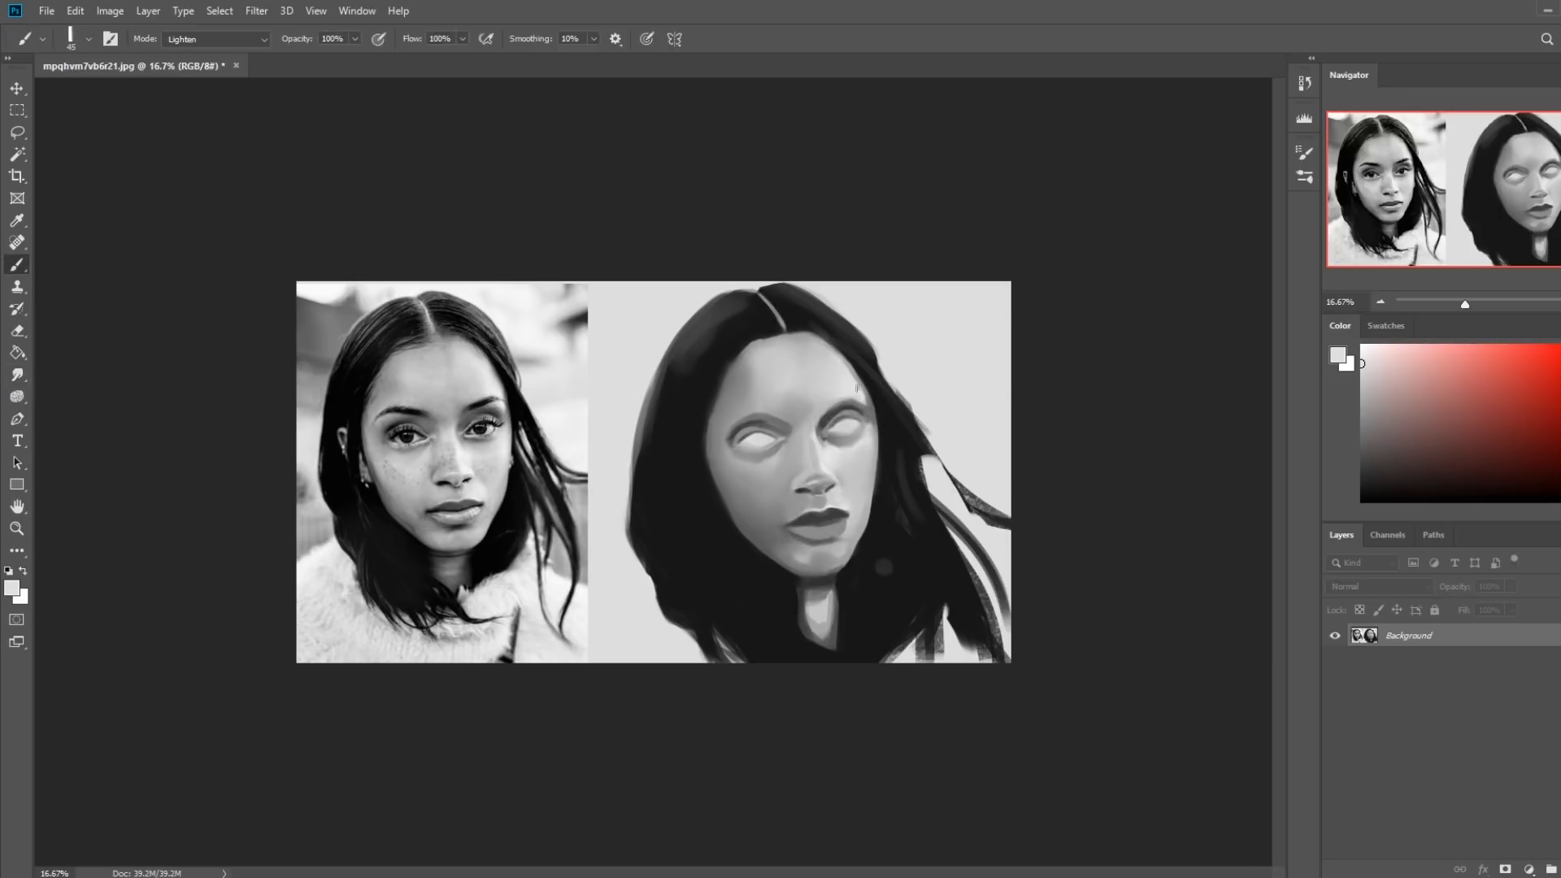
Retouch around the eyes with a mid-grey sampled near the brow at brush size 125, and soften the brows with the Smudge tool
alt+click(869, 399)
key(bracketright)
key(bracketright)
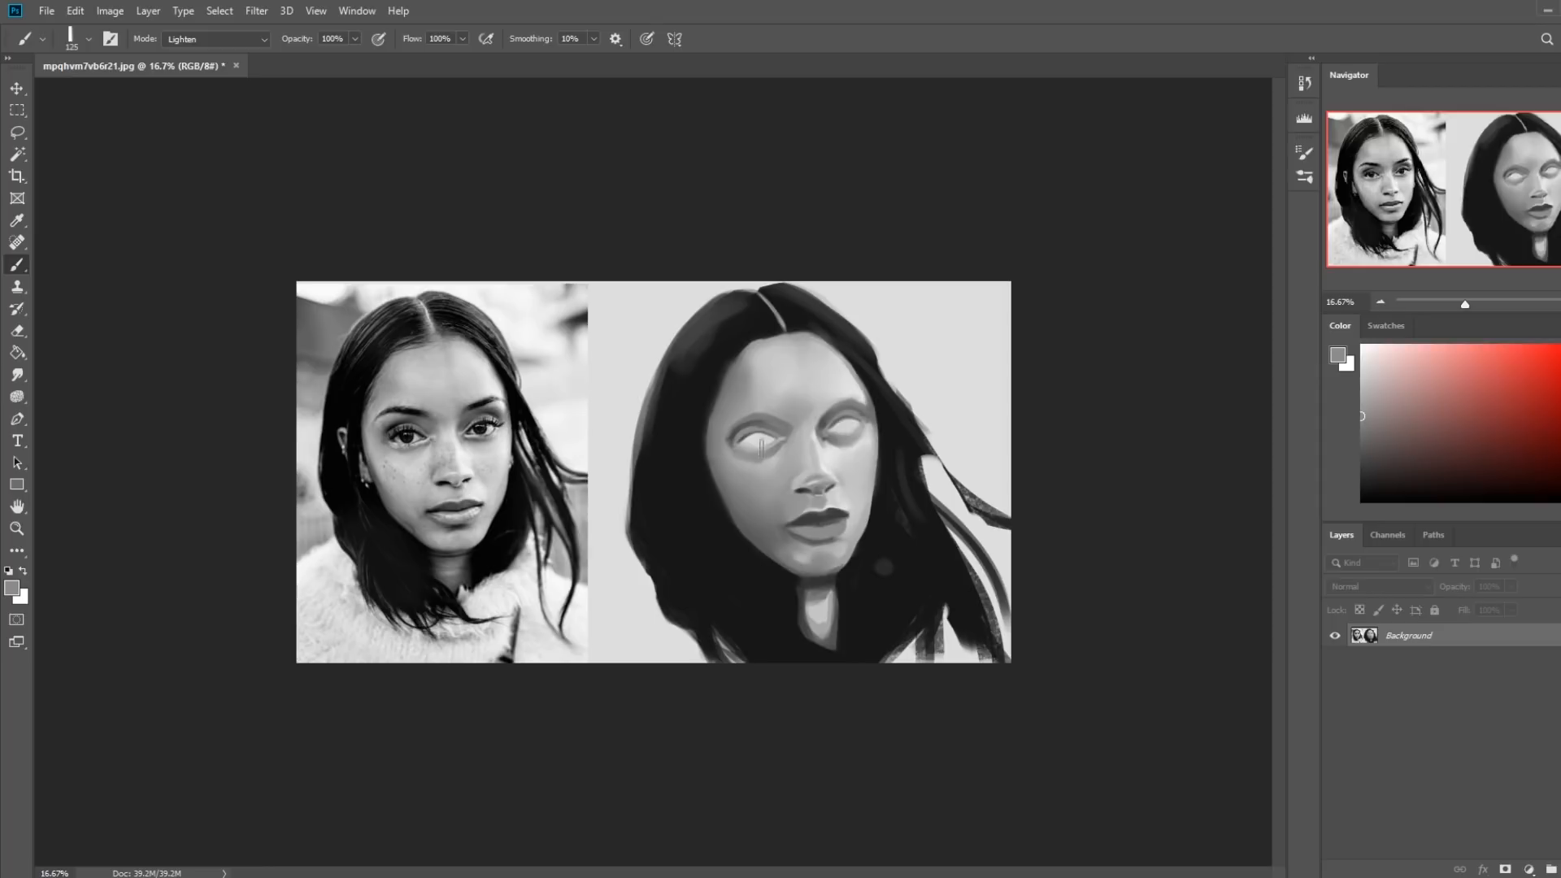
click(17, 374)
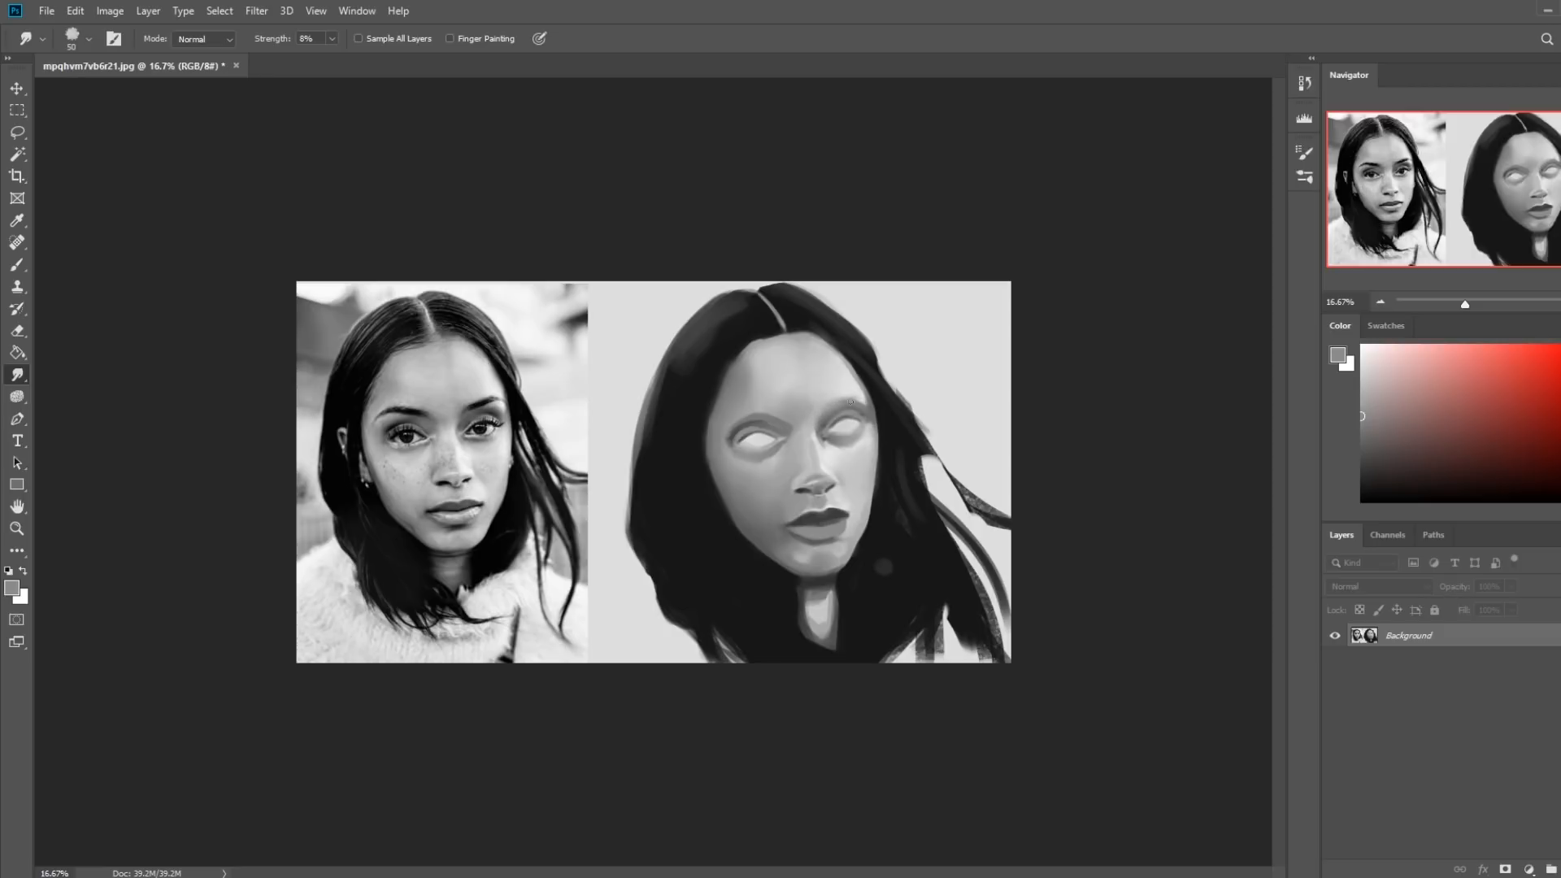
key(bracketright)
key(b)
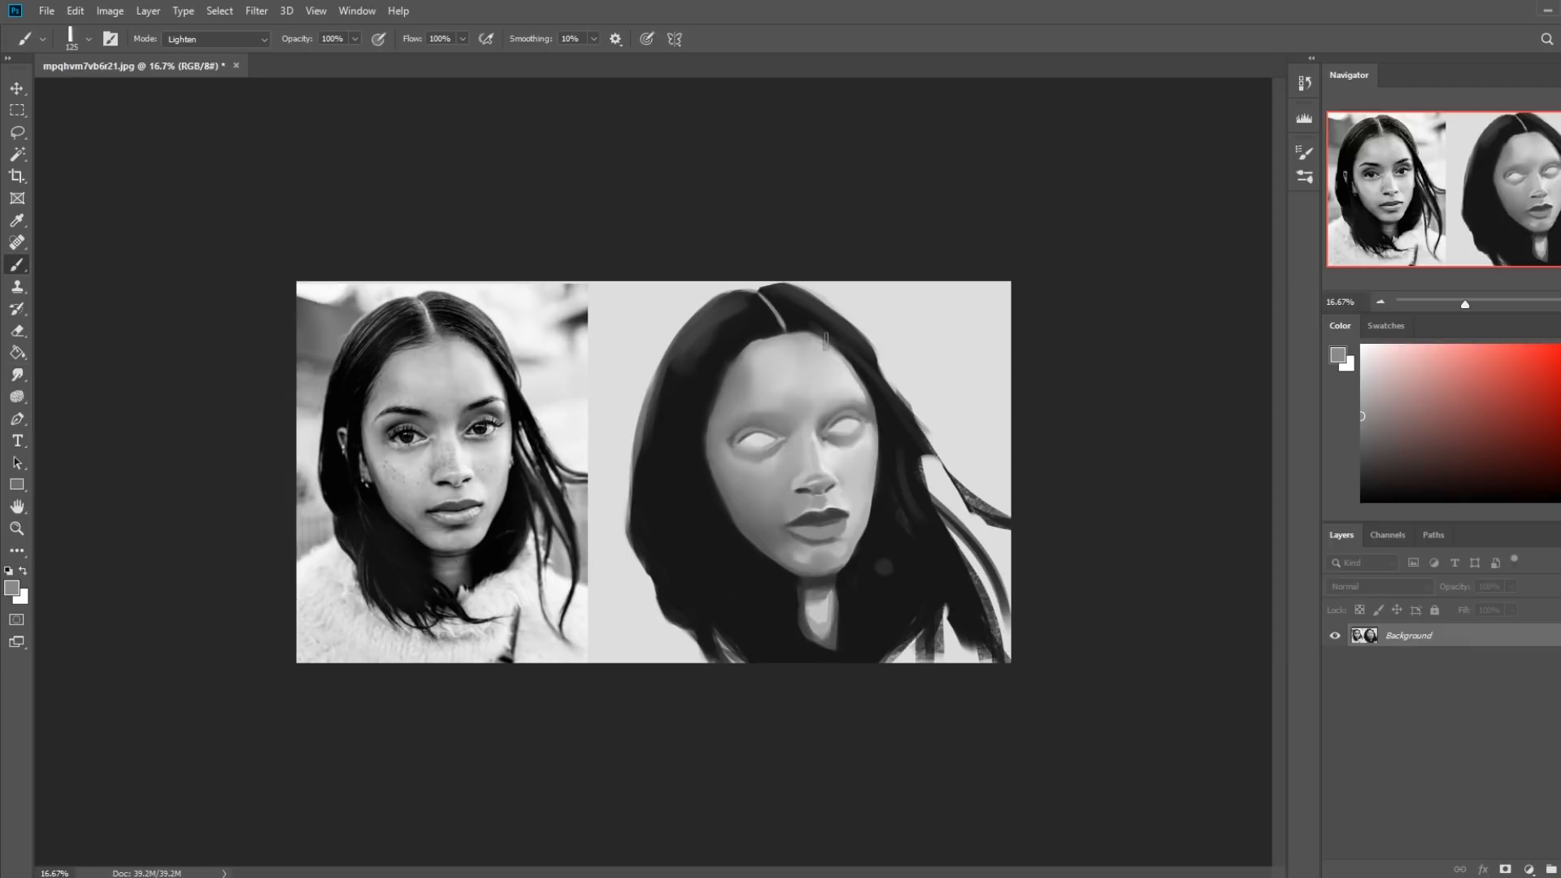
Switch to a soft round brush, sample a light grey from the forehead, and enlarge the brush to size 800
right_click(839, 403)
double_click(1051, 765)
alt+click(846, 374)
key(bracketright)
key(bracketright)
key(bracketleft)
key(bracketright)
key(bracketright)
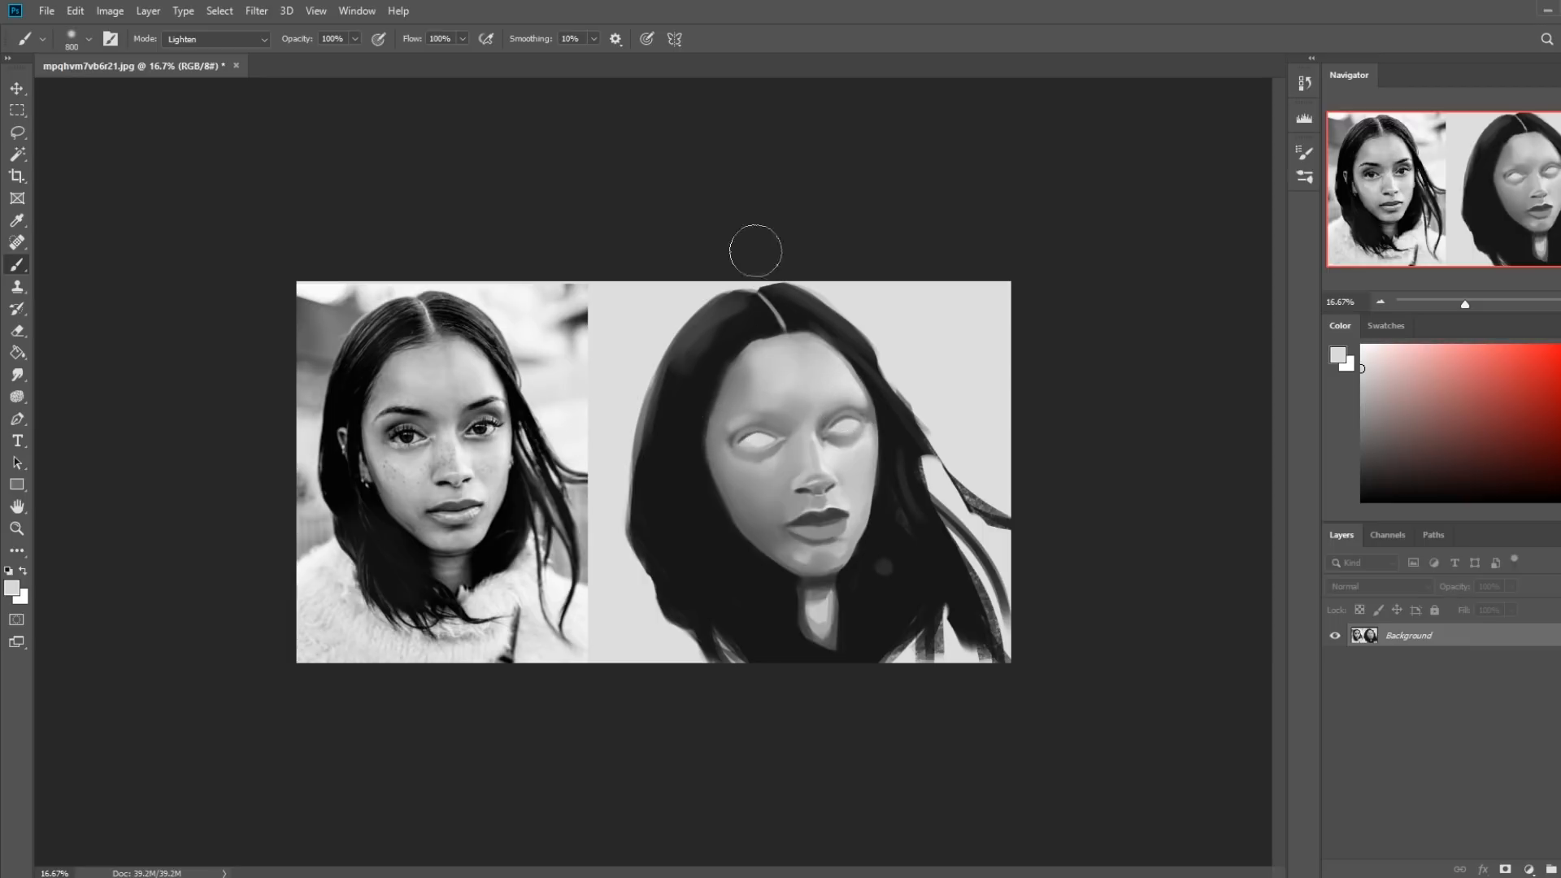
Enlarge the soft brush to 1200, sample a grey above the left-hand eye, and blend around the nose with the Smudge tool
key(bracketright)
key(bracketright)
key(bracketright)
key(bracketright)
alt+click(734, 420)
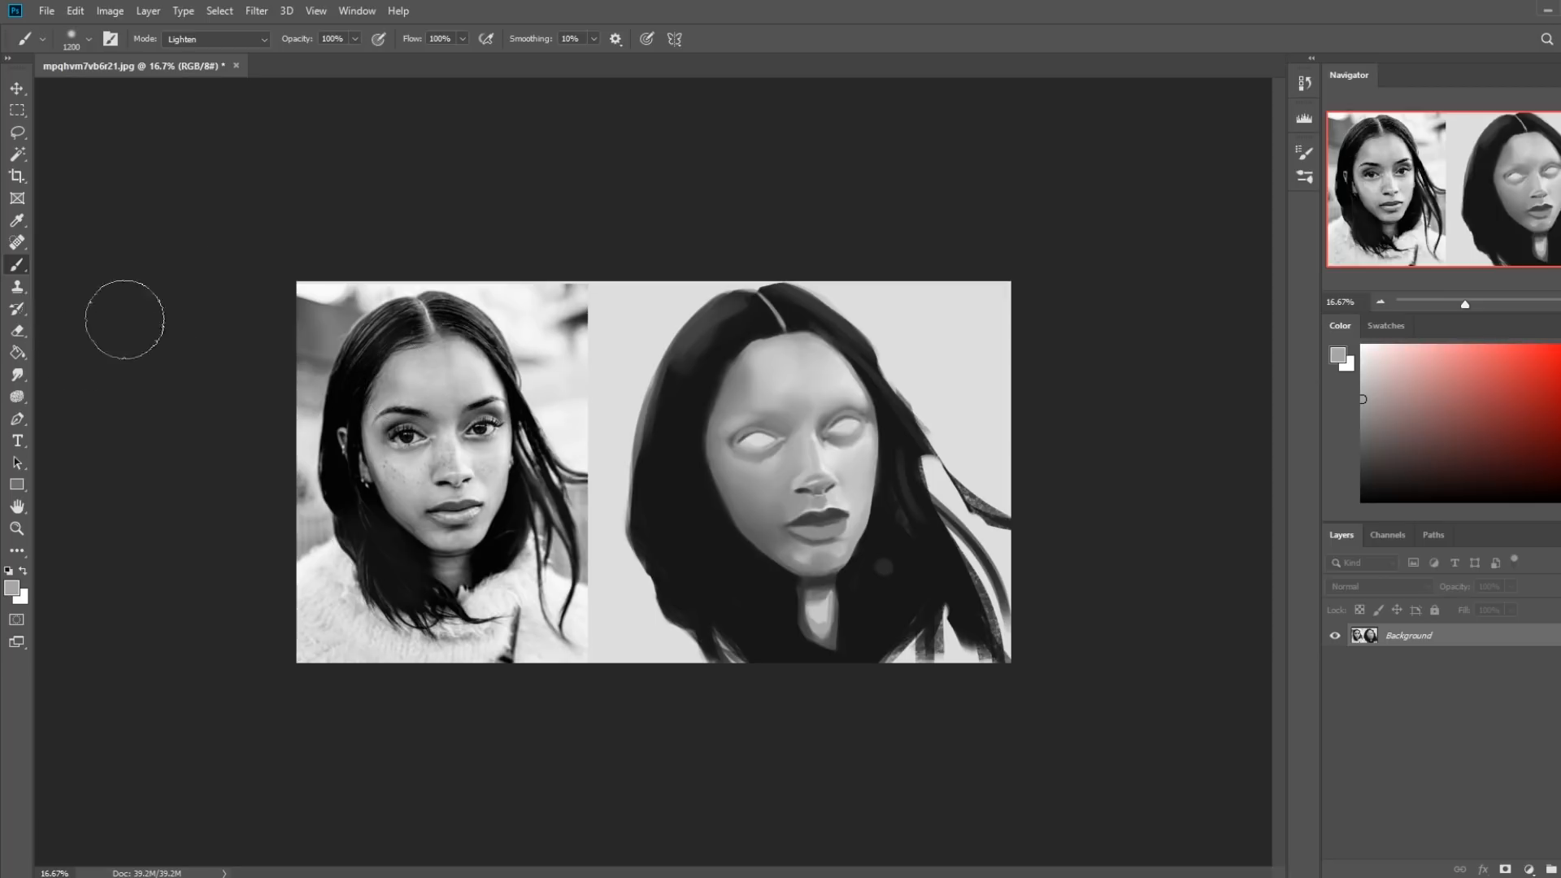
click(18, 374)
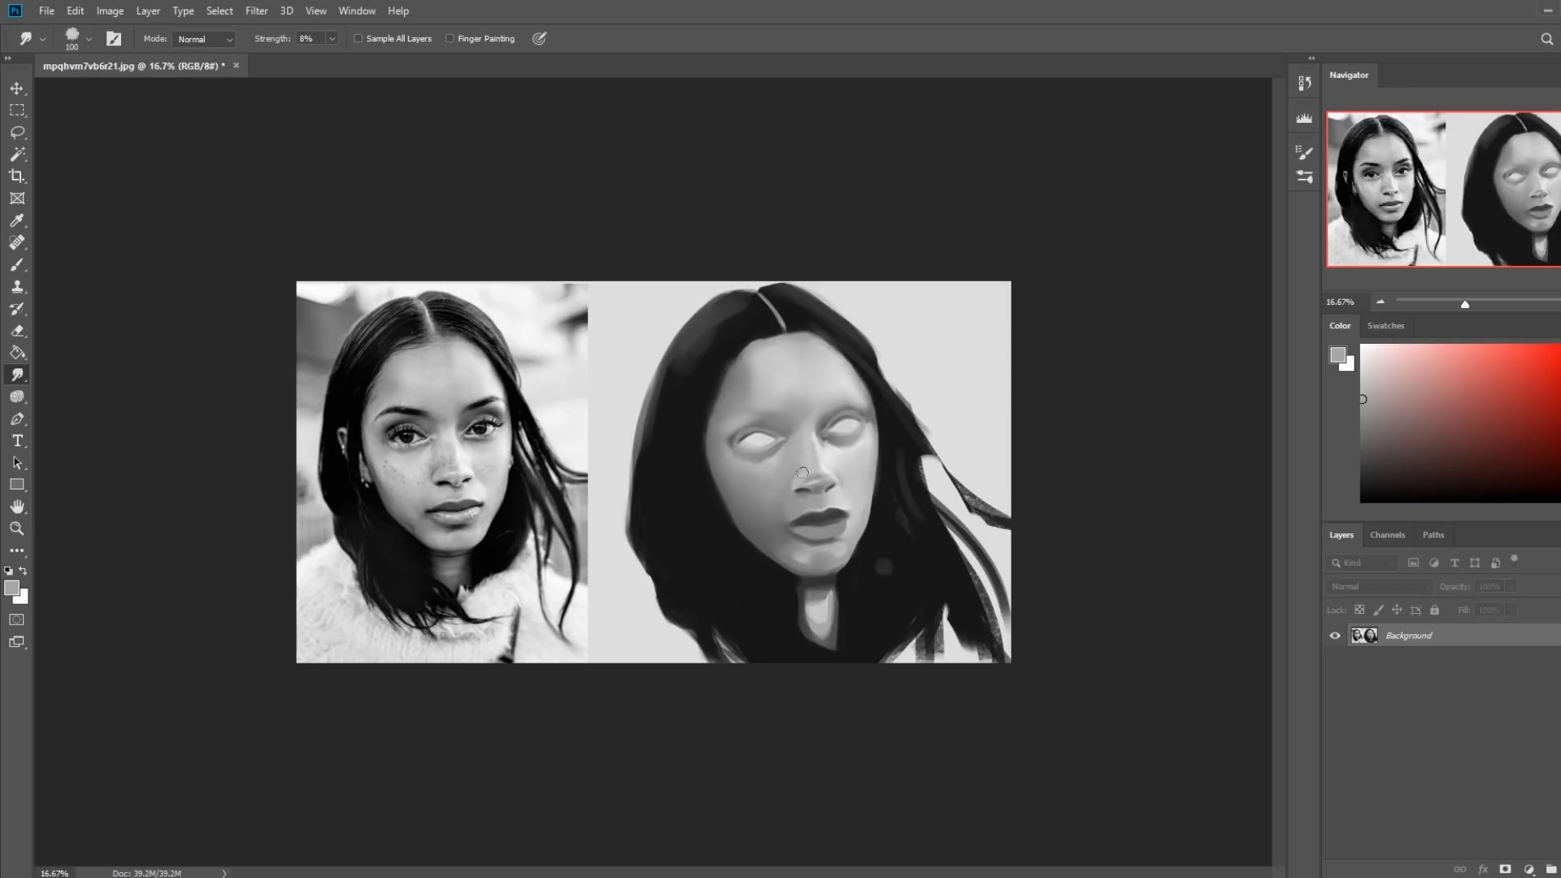
key(b)
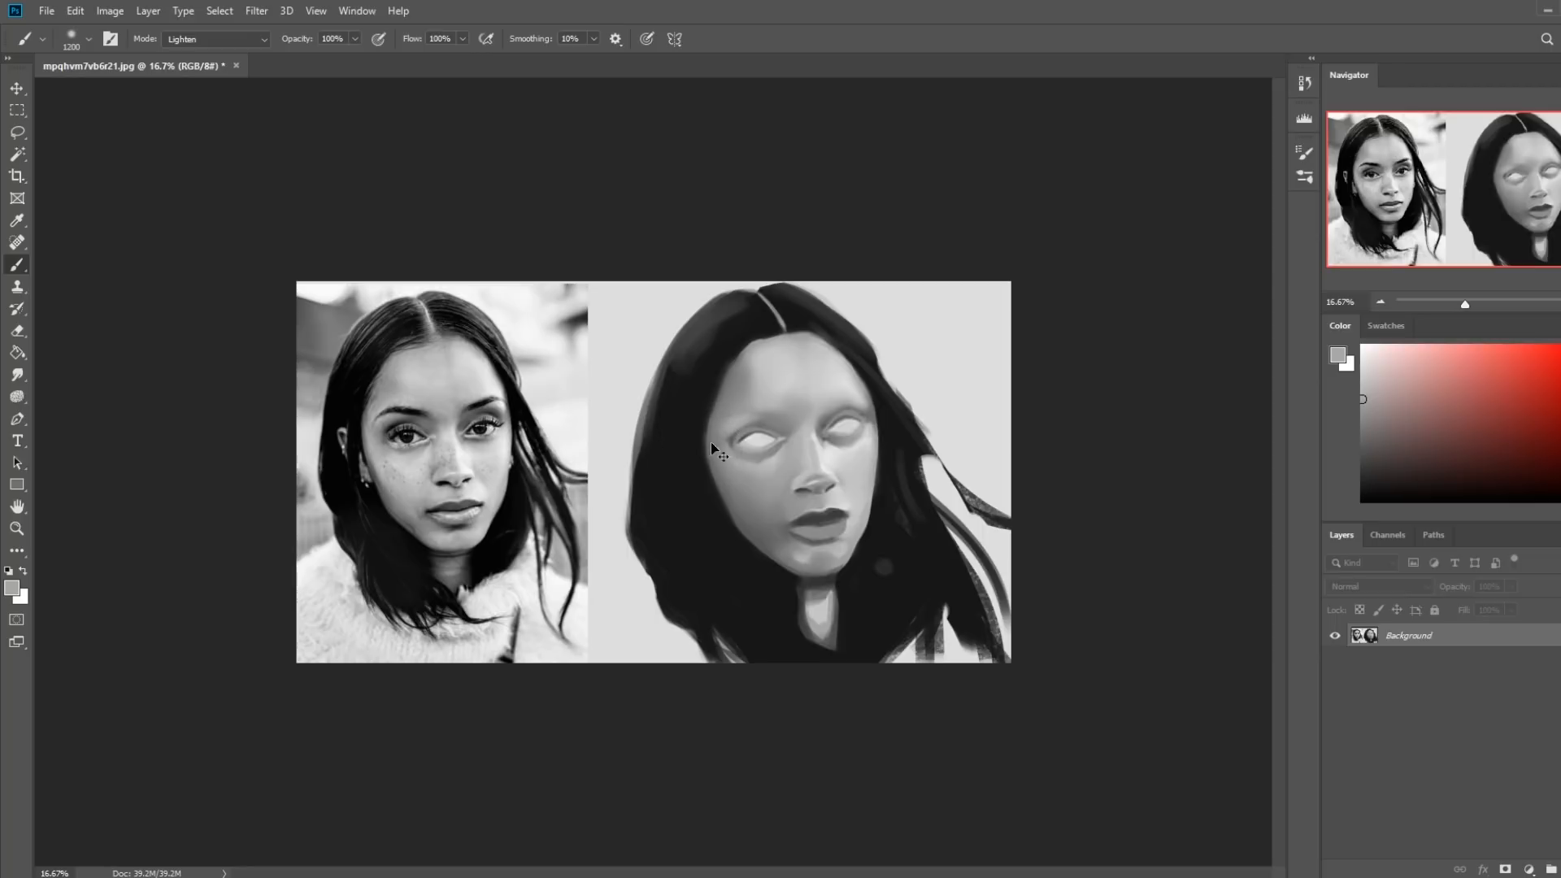
Sample a light grey from the painted face and brush a soft glow over it, enlarging the brush to size 2400
key(ctrl+minus)
key(ctrl+minus)
key(ctrl+minus)
alt+click(721, 460)
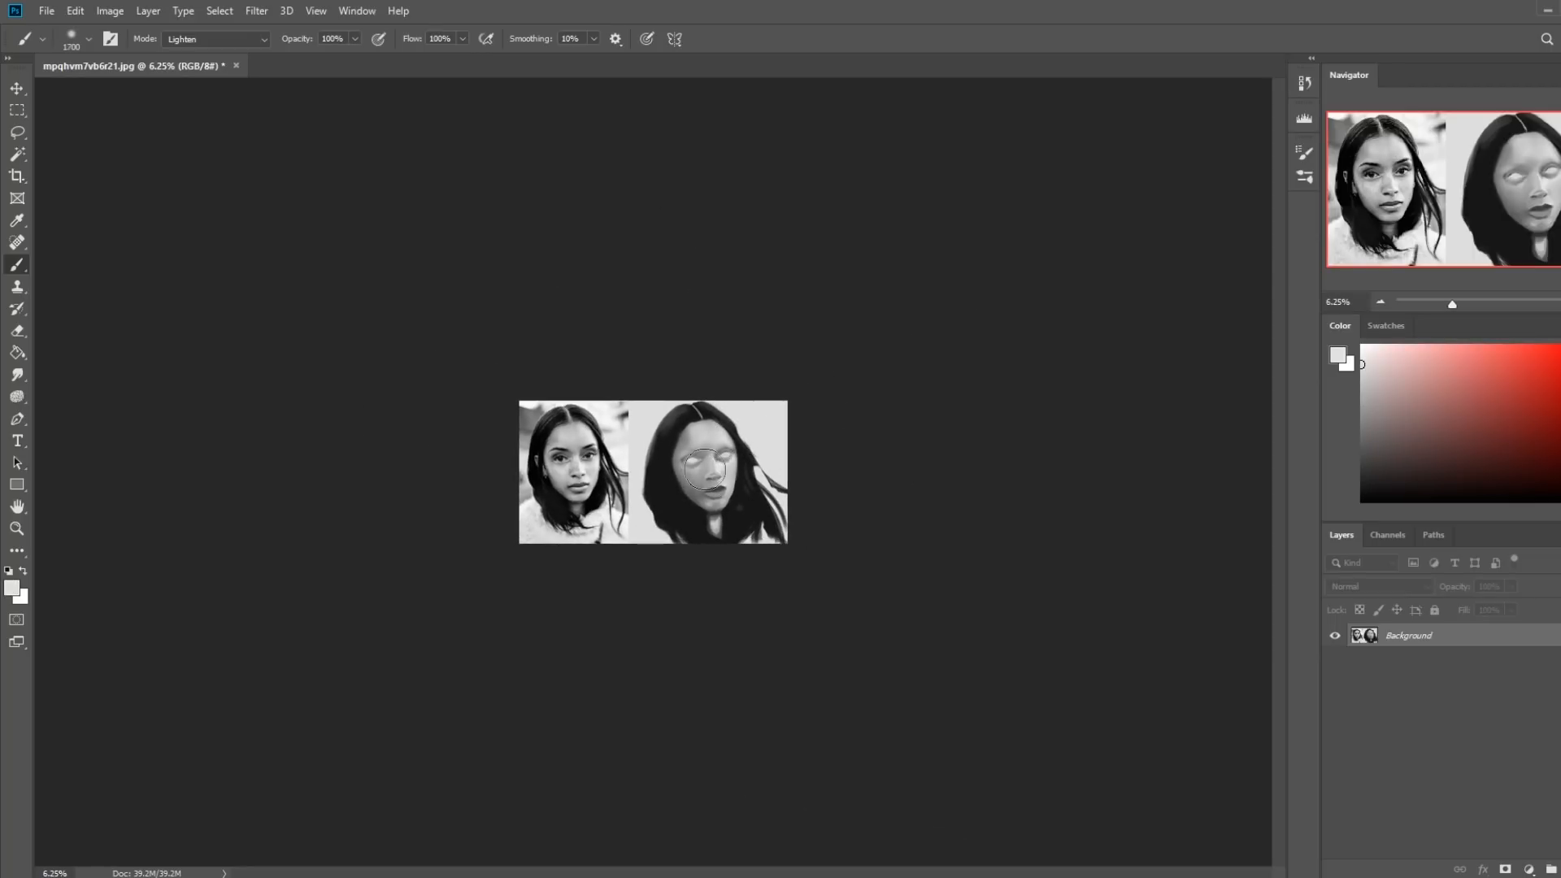
key(bracketright)
key(bracketright)
key(bracketright)
key(bracketright)
key(bracketright)
key(bracketright)
key(bracketright)
key(bracketright)
key(bracketright)
key(bracketright)
key(bracketright)
key(bracketright)
Pick a slightly lighter grey as the foreground colour and softly lighten the face with the brush reduced to size 1300
click(1336, 355)
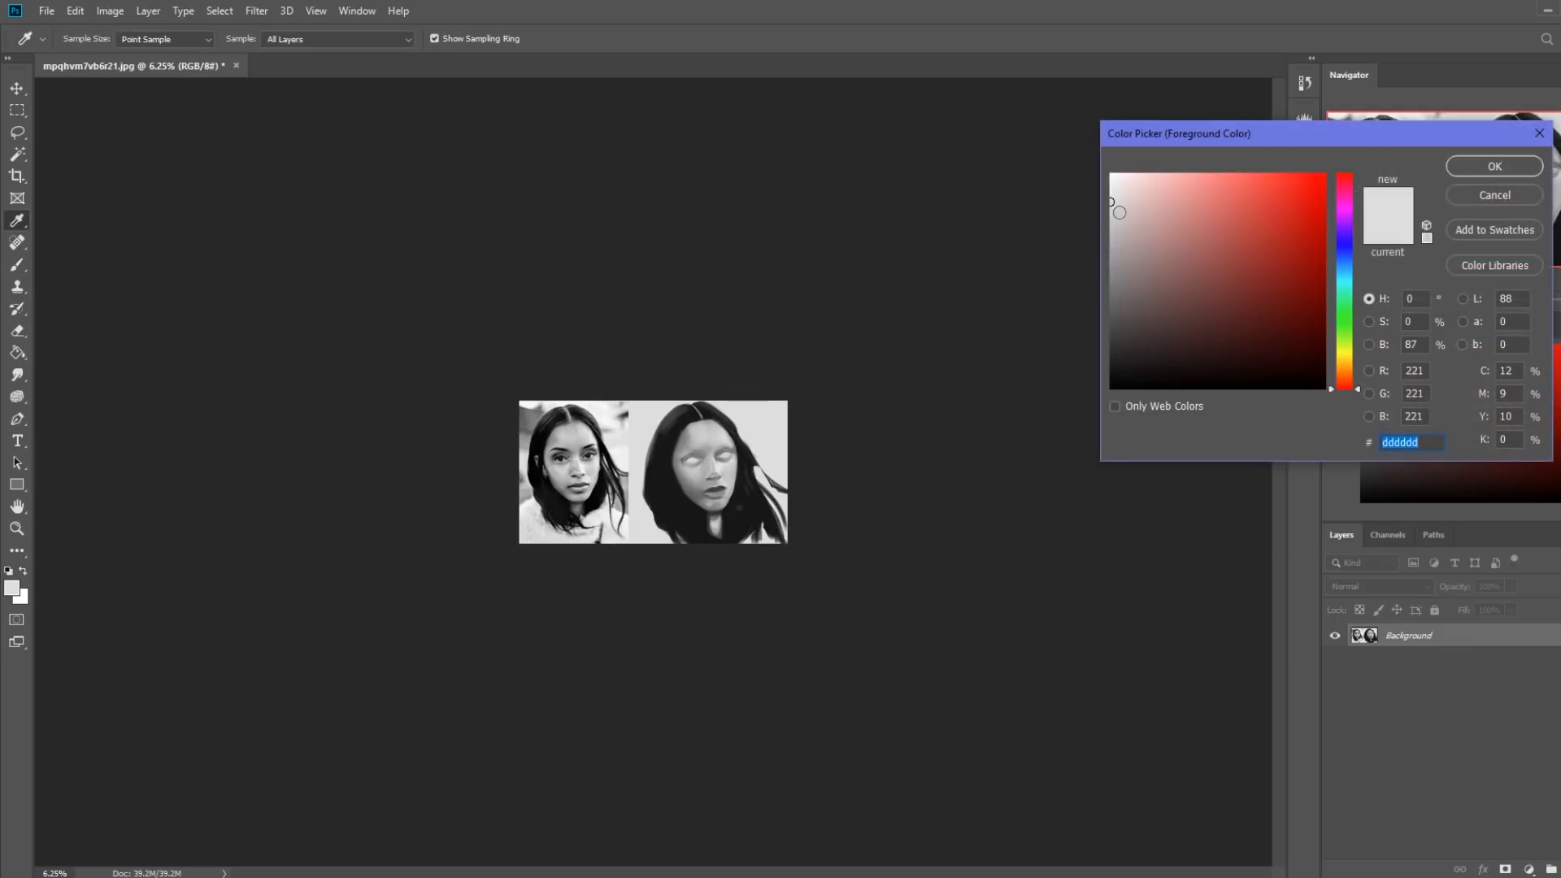
click(1495, 168)
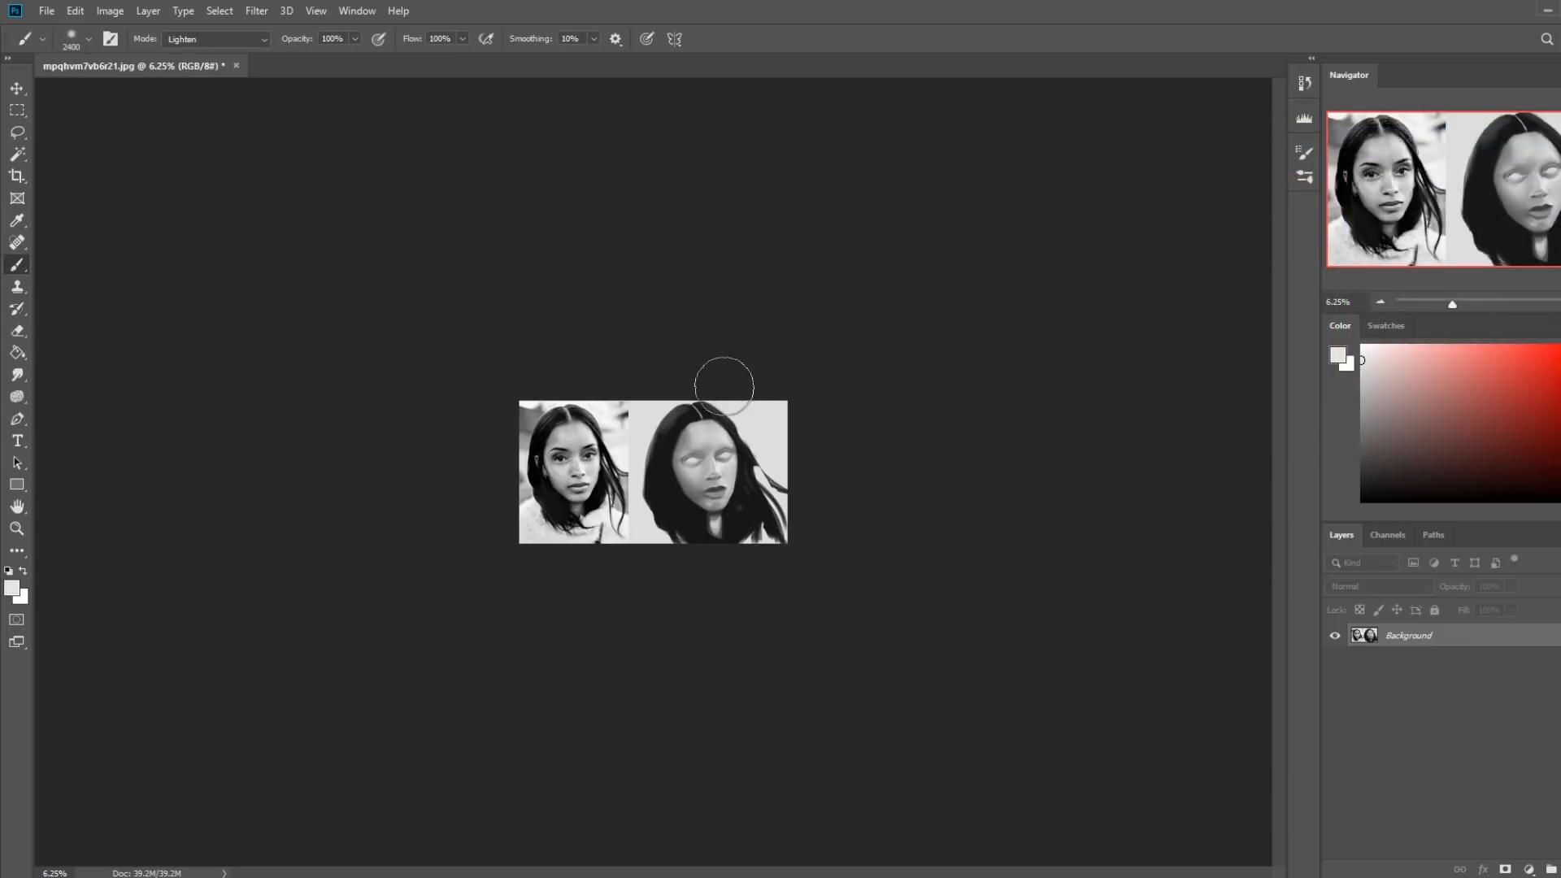
key(ctrl+plus)
key(bracketleft)
key(bracketleft)
key(bracketleft)
key(bracketleft)
key(bracketleft)
key(bracketleft)
key(bracketleft)
key(bracketleft)
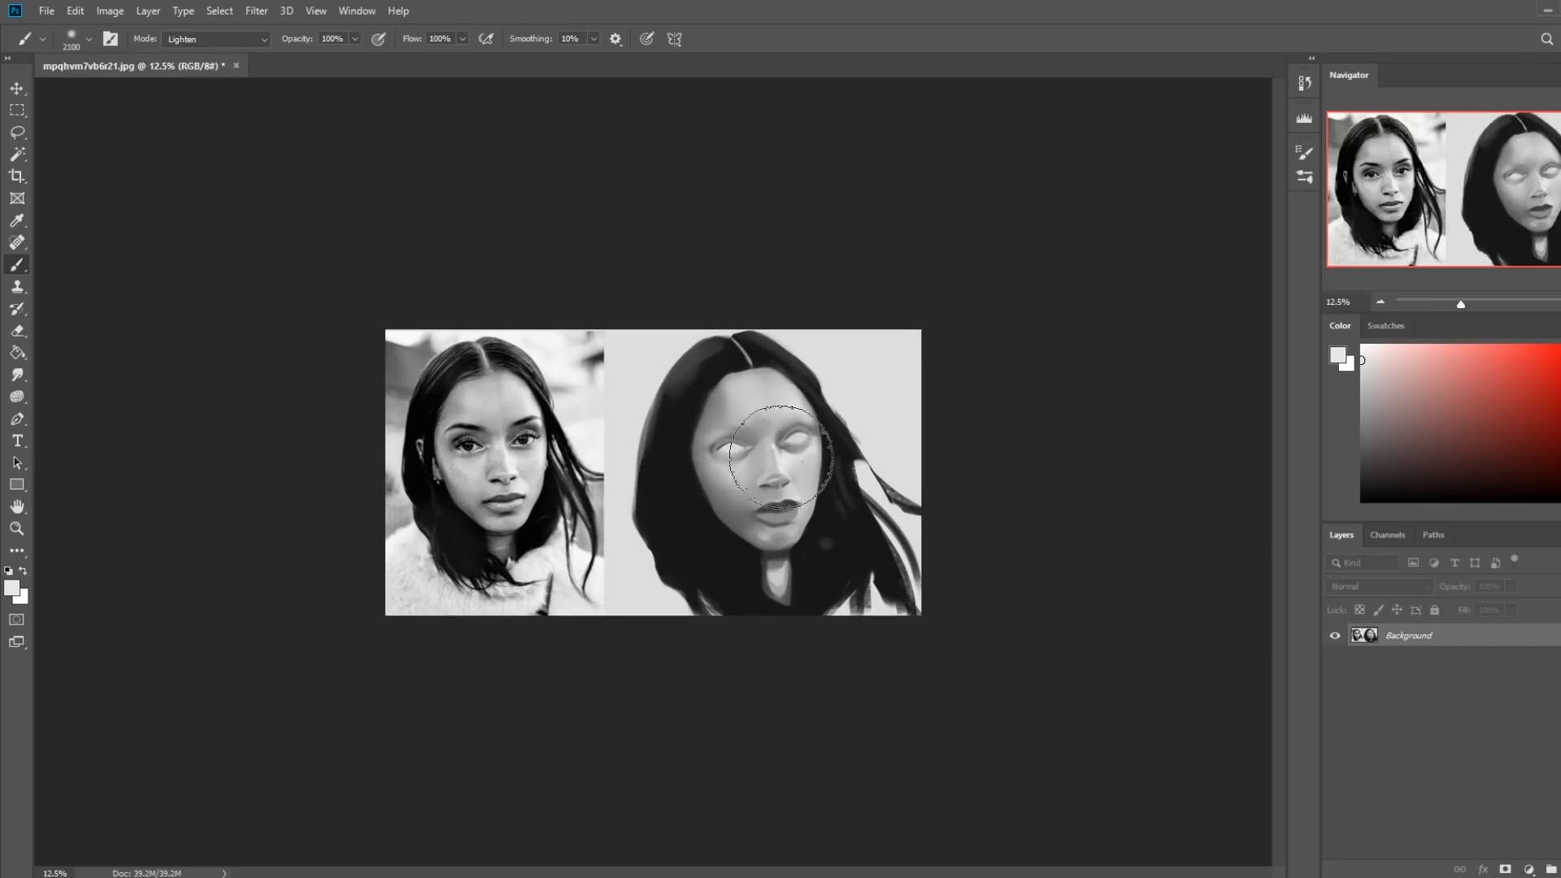
key(bracketleft)
key(bracketleft)
key(bracketleft)
key(bracketleft)
key(bracketleft)
key(bracketleft)
key(bracketright)
key(bracketright)
key(bracketright)
key(bracketleft)
key(bracketleft)
key(bracketleft)
key(bracketleft)
key(bracketleft)
key(bracketright)
key(bracketright)
key(bracketright)
key(bracketright)
key(bracketright)
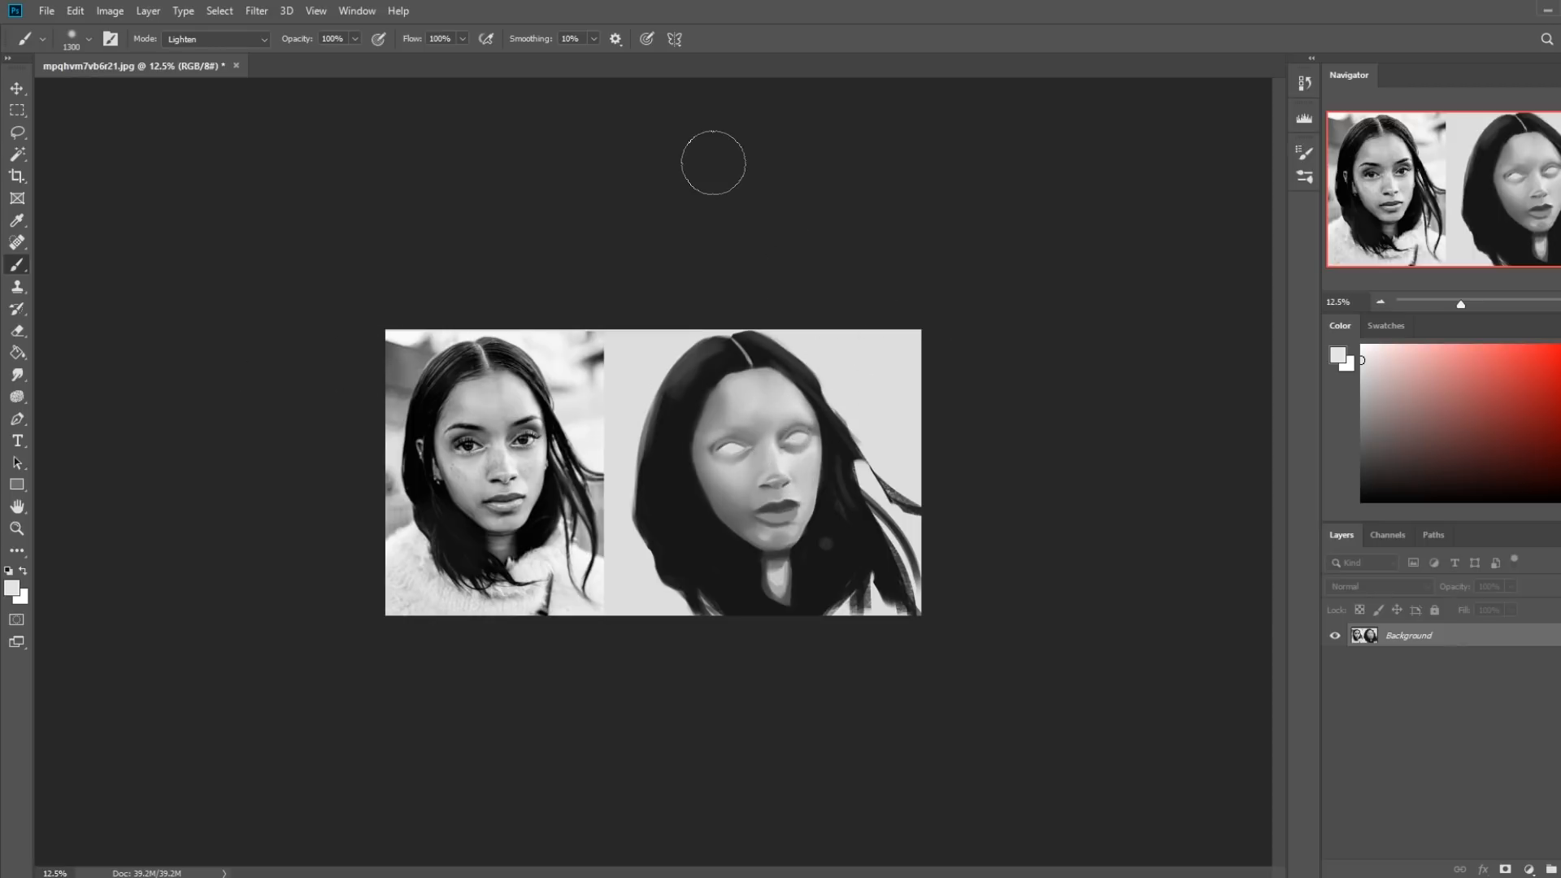
Sample a mid-grey between the eyes, set the brush to Darken, and tone down the bright eye area
alt+click(756, 427)
click(233, 42)
click(210, 115)
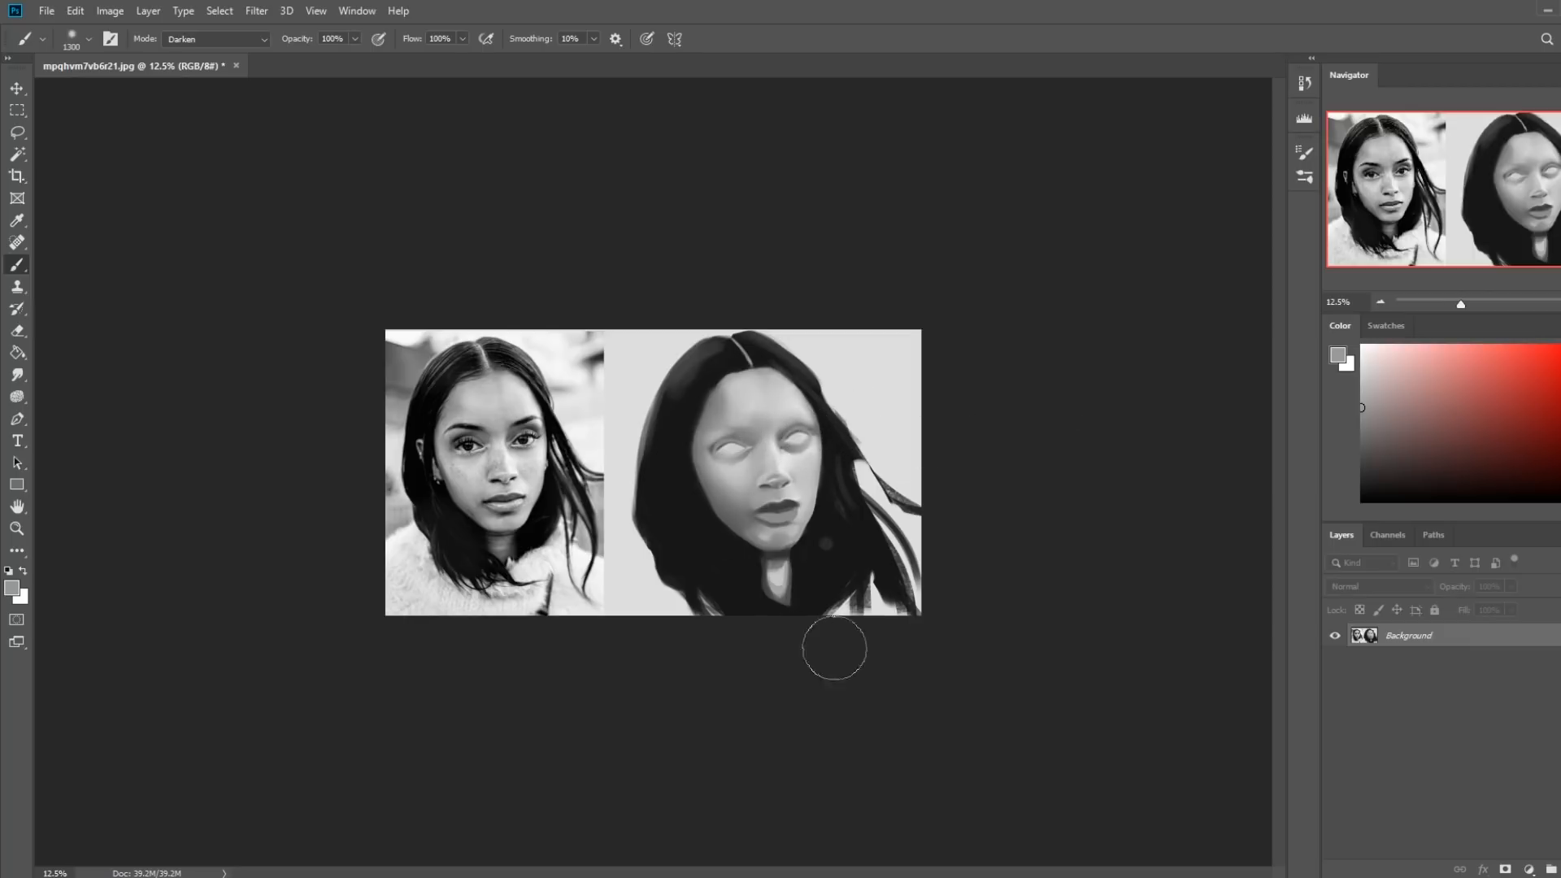
Reset the foreground and background colours to black and white and return the brush to Normal mode
key(d)
click(232, 41)
scroll(233, 49, up, 5)
click(232, 49)
Set the brush to size 300 and start a dark eyebrow above the portrait's right-hand eye
key(bracketleft)
key(bracketleft)
key(bracketleft)
key(bracketleft)
key(bracketleft)
key(bracketleft)
key(bracketleft)
key(bracketleft)
key(bracketleft)
key(bracketright)
key(bracketright)
key(bracketright)
key(bracketright)
key(bracketright)
key(bracketright)
key(bracketright)
key(bracketright)
key(bracketleft)
key(bracketleft)
key(bracketleft)
key(bracketleft)
key(bracketleft)
key(bracketleft)
key(bracketleft)
key(bracketleft)
key(bracketleft)
key(bracketleft)
key(bracketright)
key(bracketright)
key(bracketright)
key(bracketright)
key(bracketright)
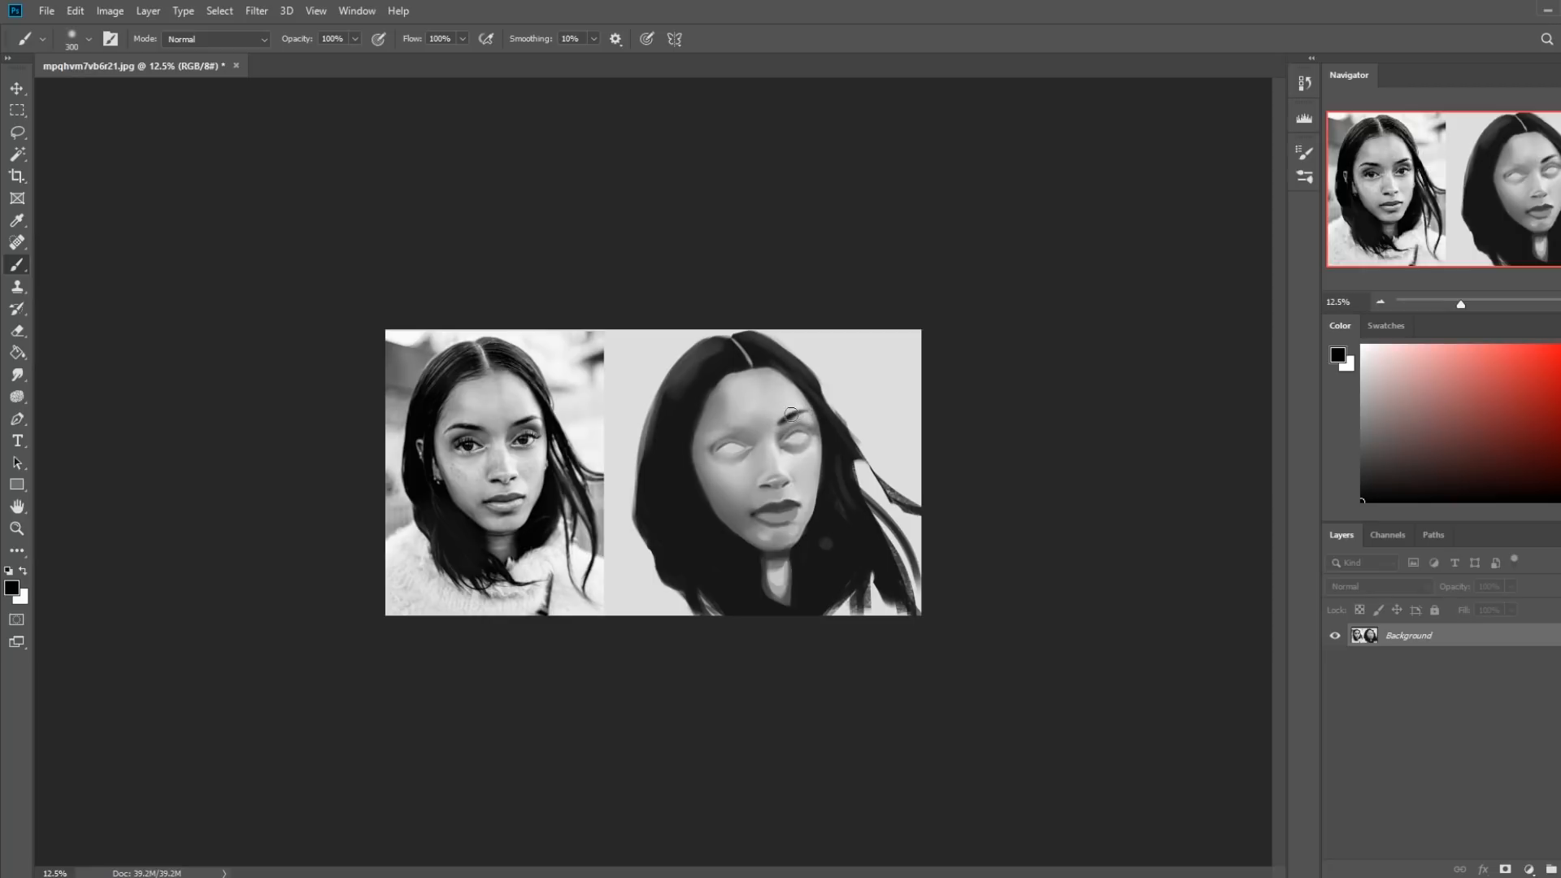
Paint in both dark eyebrows, resizing the brush and sampling tones from the painted forehead and eye area
key(bracketright)
key(bracketright)
key(bracketright)
key(bracketright)
key(bracketright)
key(bracketright)
key(bracketleft)
alt+click(751, 422)
alt+click(777, 366)
Switch to the size-80 dry-oil brush and refine the eyebrows with greys sampled between the eyes and the dark hair tone
key(bracketright)
key(bracketright)
key(bracketright)
right_click(828, 402)
double_click(912, 577)
alt+click(760, 434)
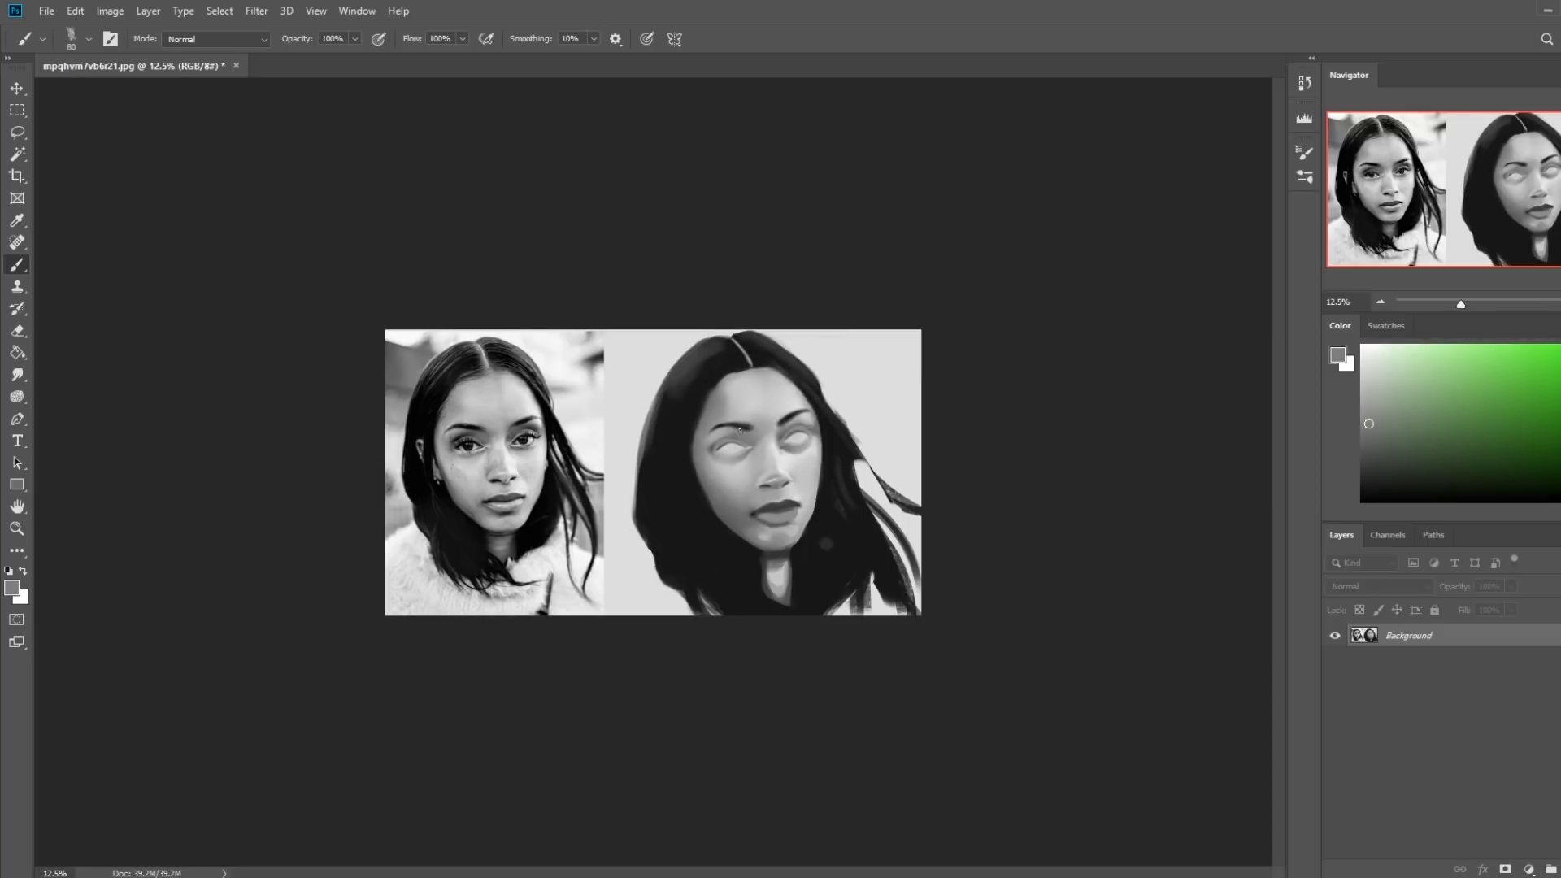
click(356, 38)
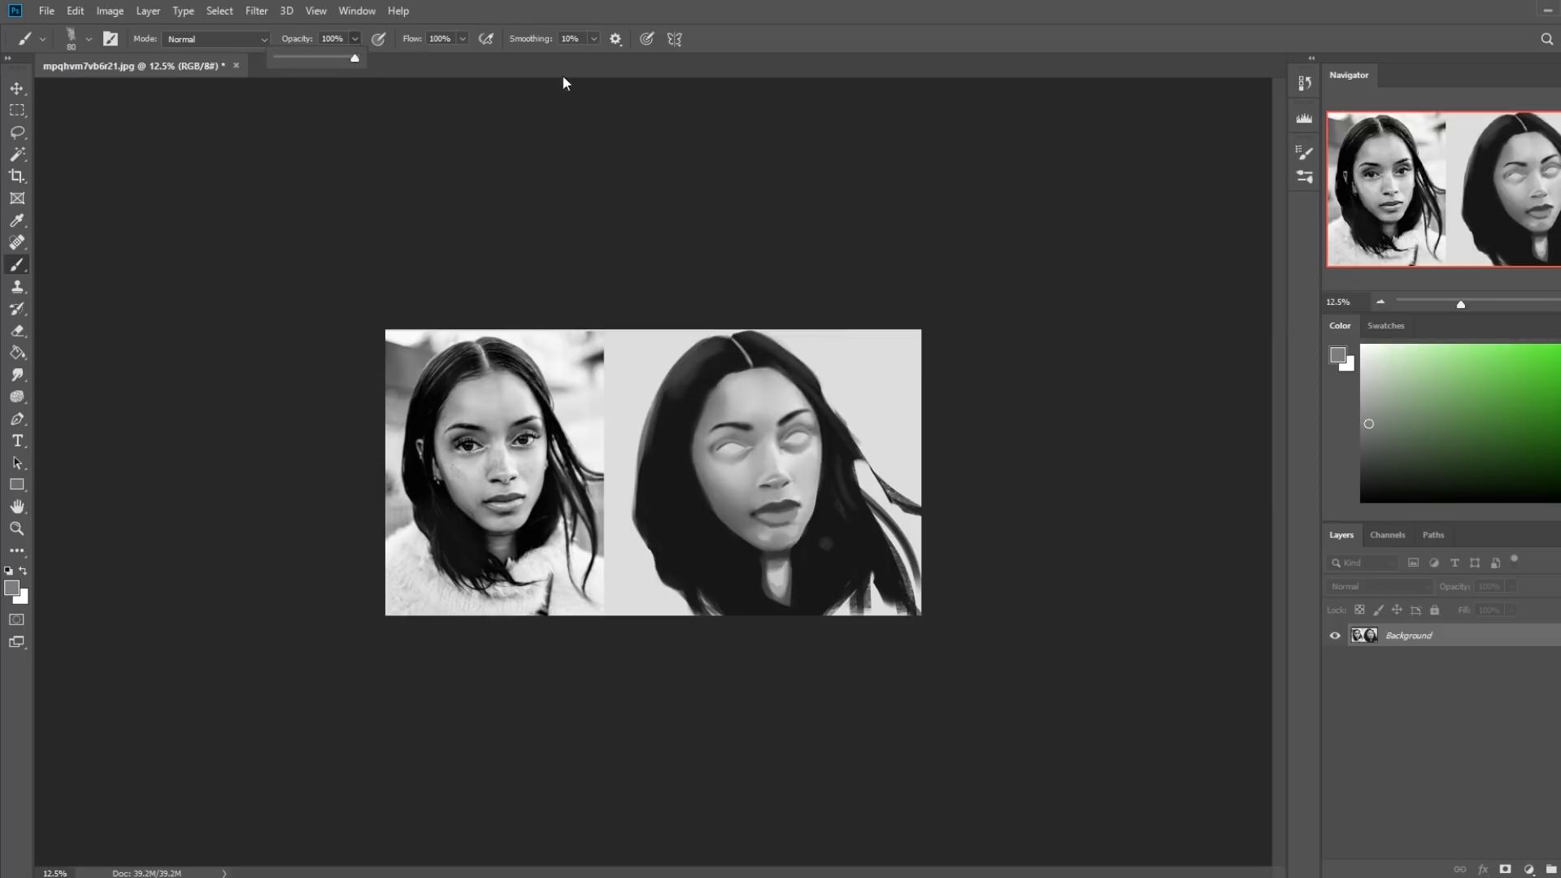
alt+click(751, 437)
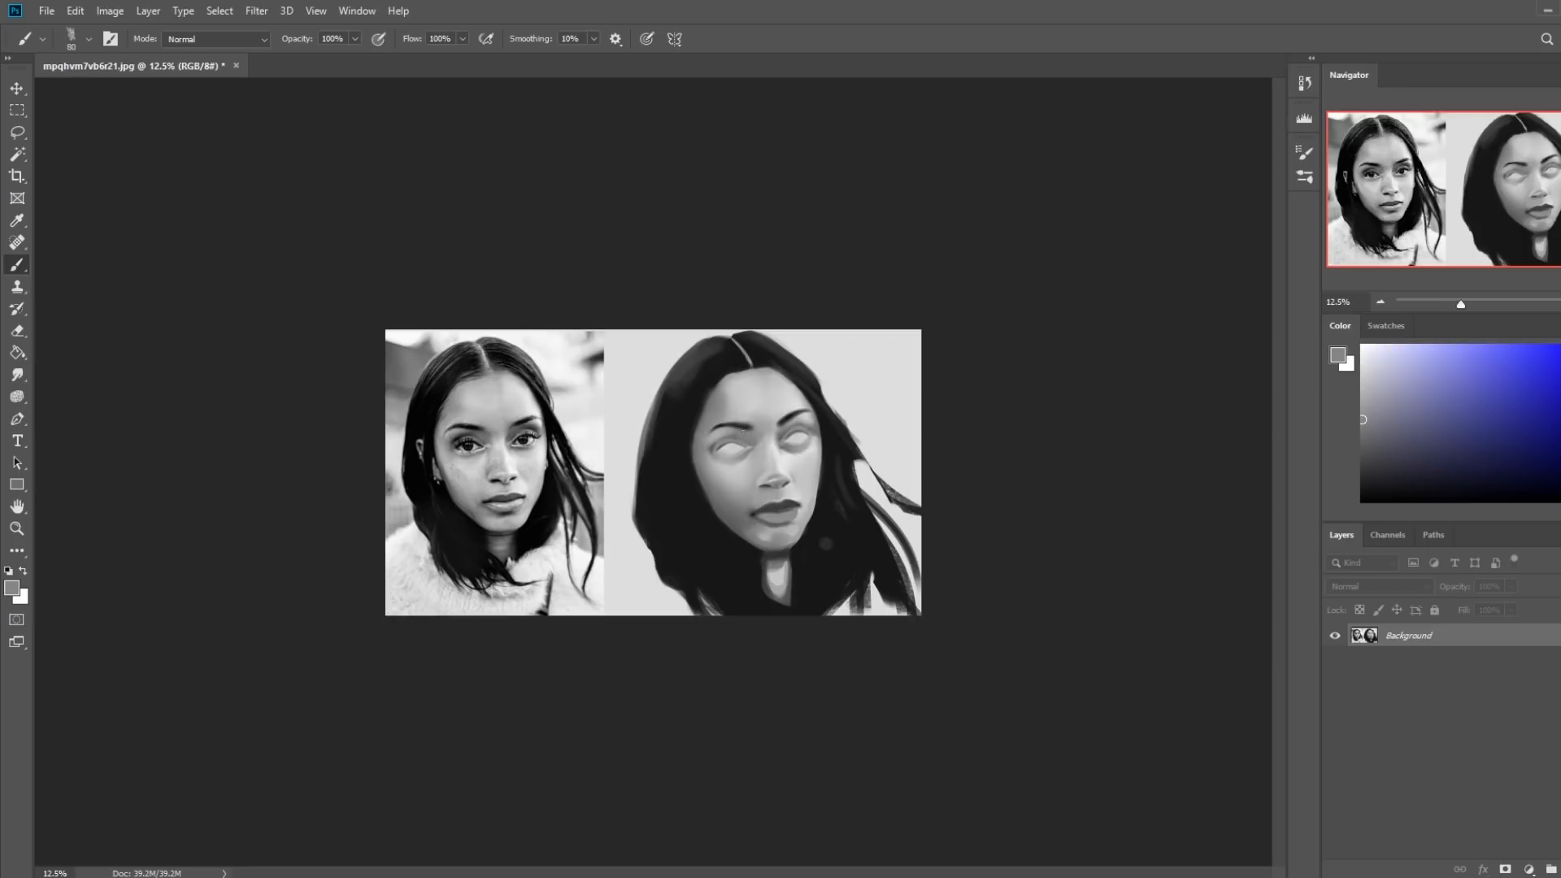
alt+click(712, 368)
key(ctrl+plus)
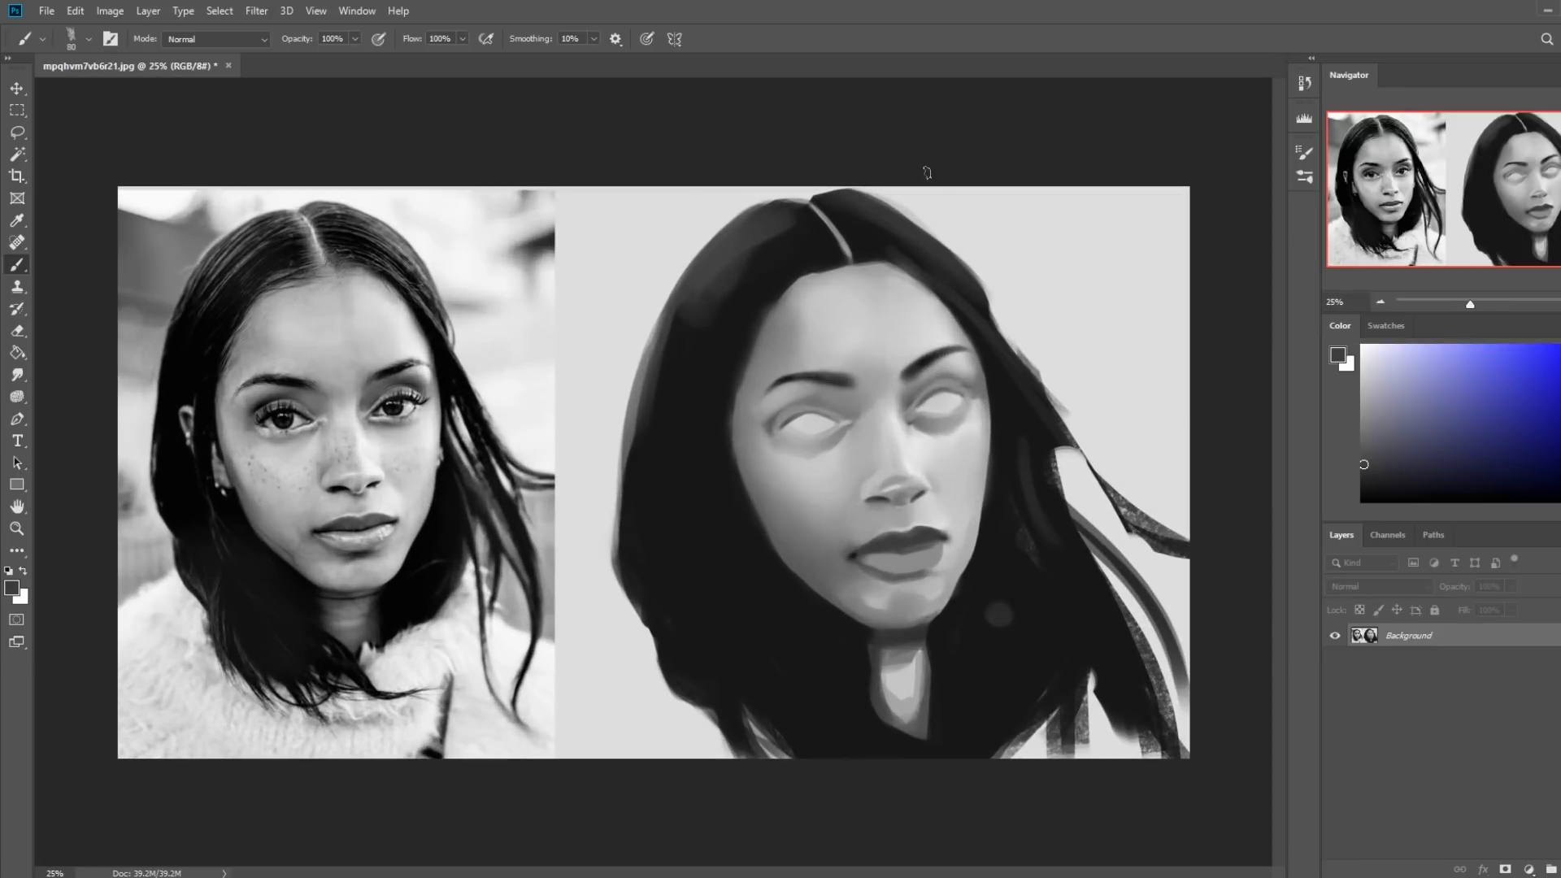
Reduce the dry-oil brush to size 50 and clean up the right-hand eyebrow with sampled skin greys and the dark hair tone
alt+click(934, 371)
key(bracketleft)
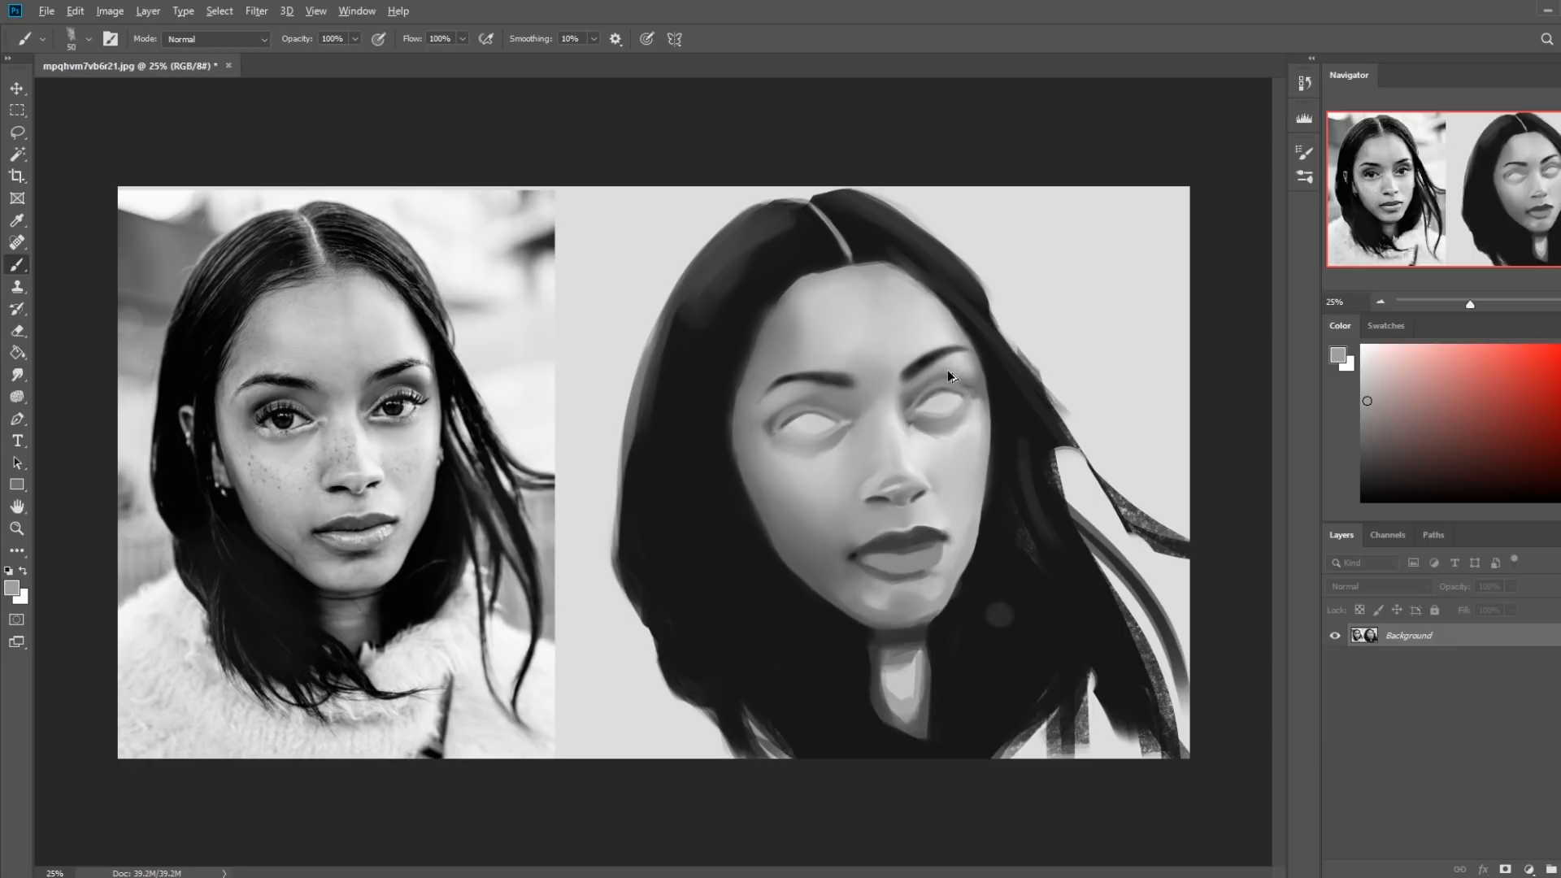
alt+click(933, 376)
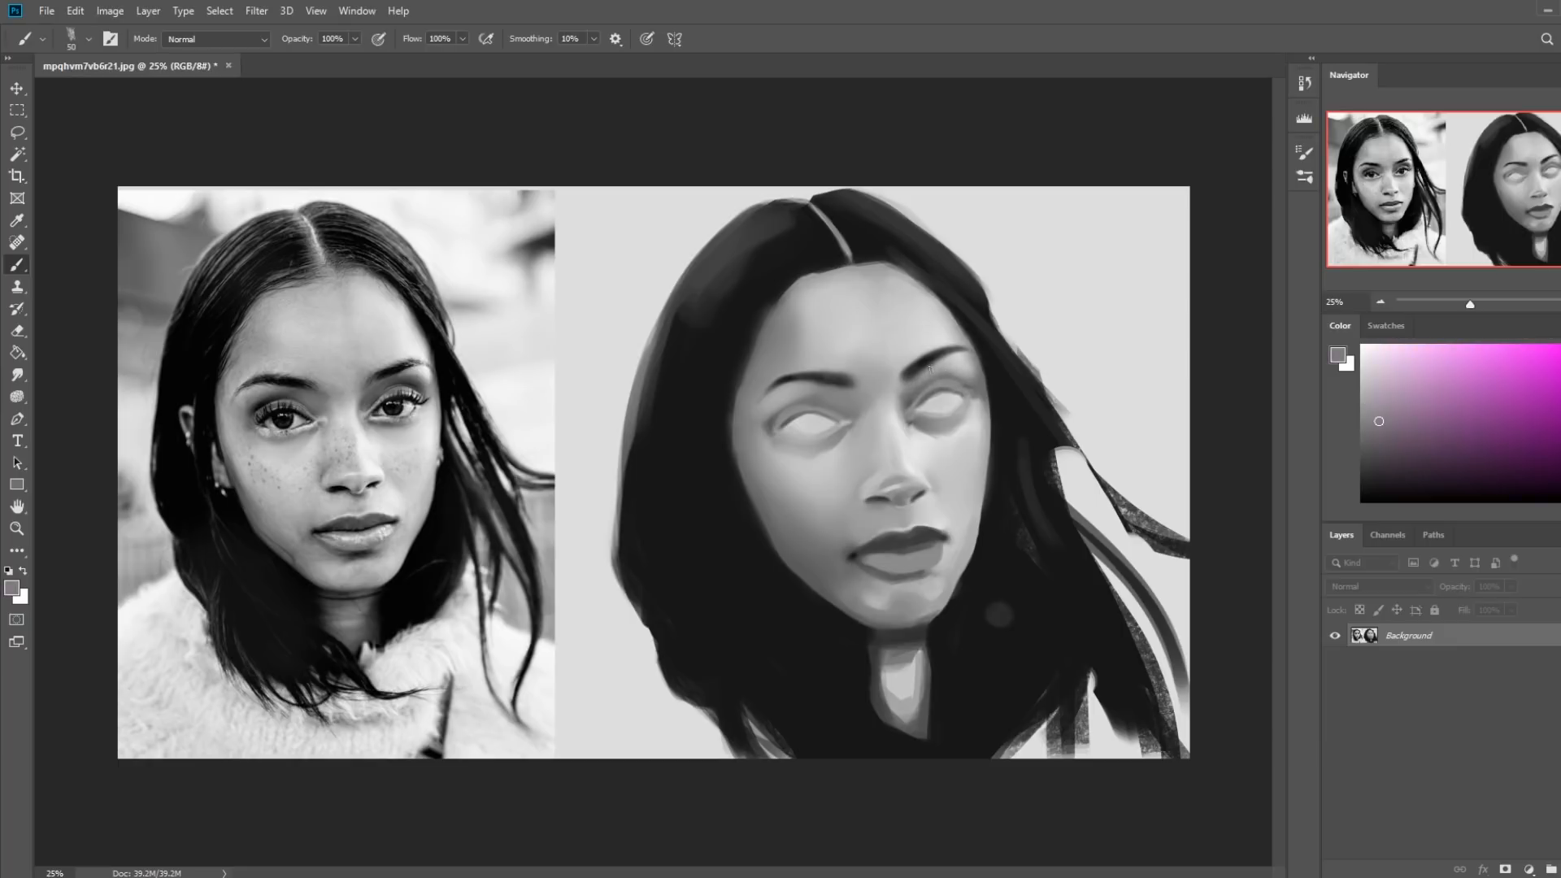
alt+click(874, 244)
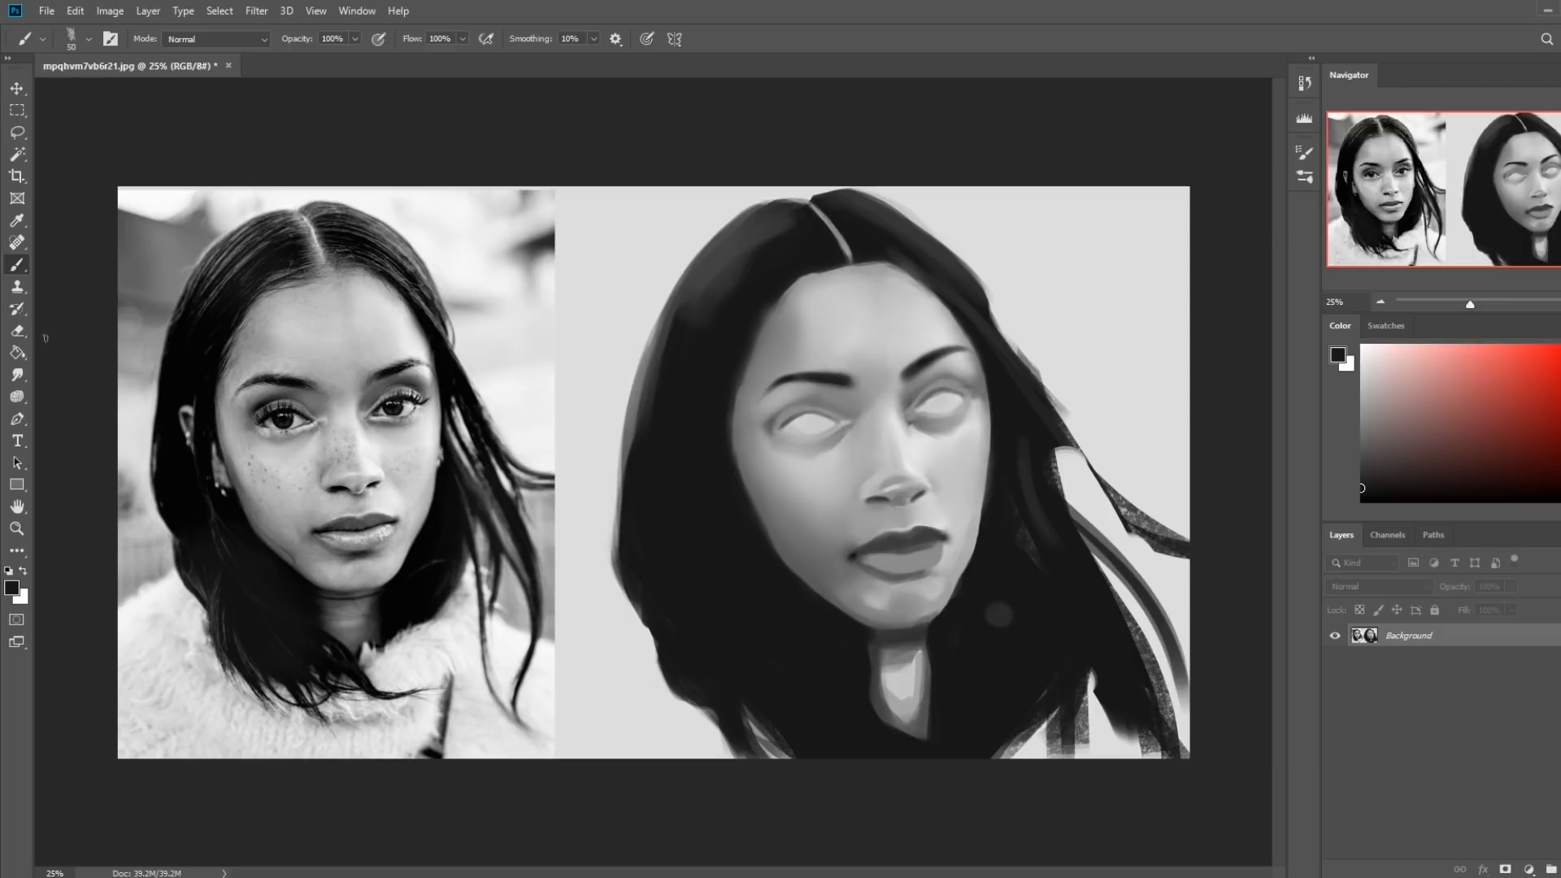
Soften the eyebrow edges with the Smudge tool at size 40, and return to the brush
click(18, 375)
key(bracketleft)
key(bracketleft)
key(bracketleft)
key(bracketleft)
key(bracketleft)
key(bracketleft)
key(b)
Sample light greys around both eyebrows and touch up the skin along their edges with the size-50 brush
alt+click(814, 365)
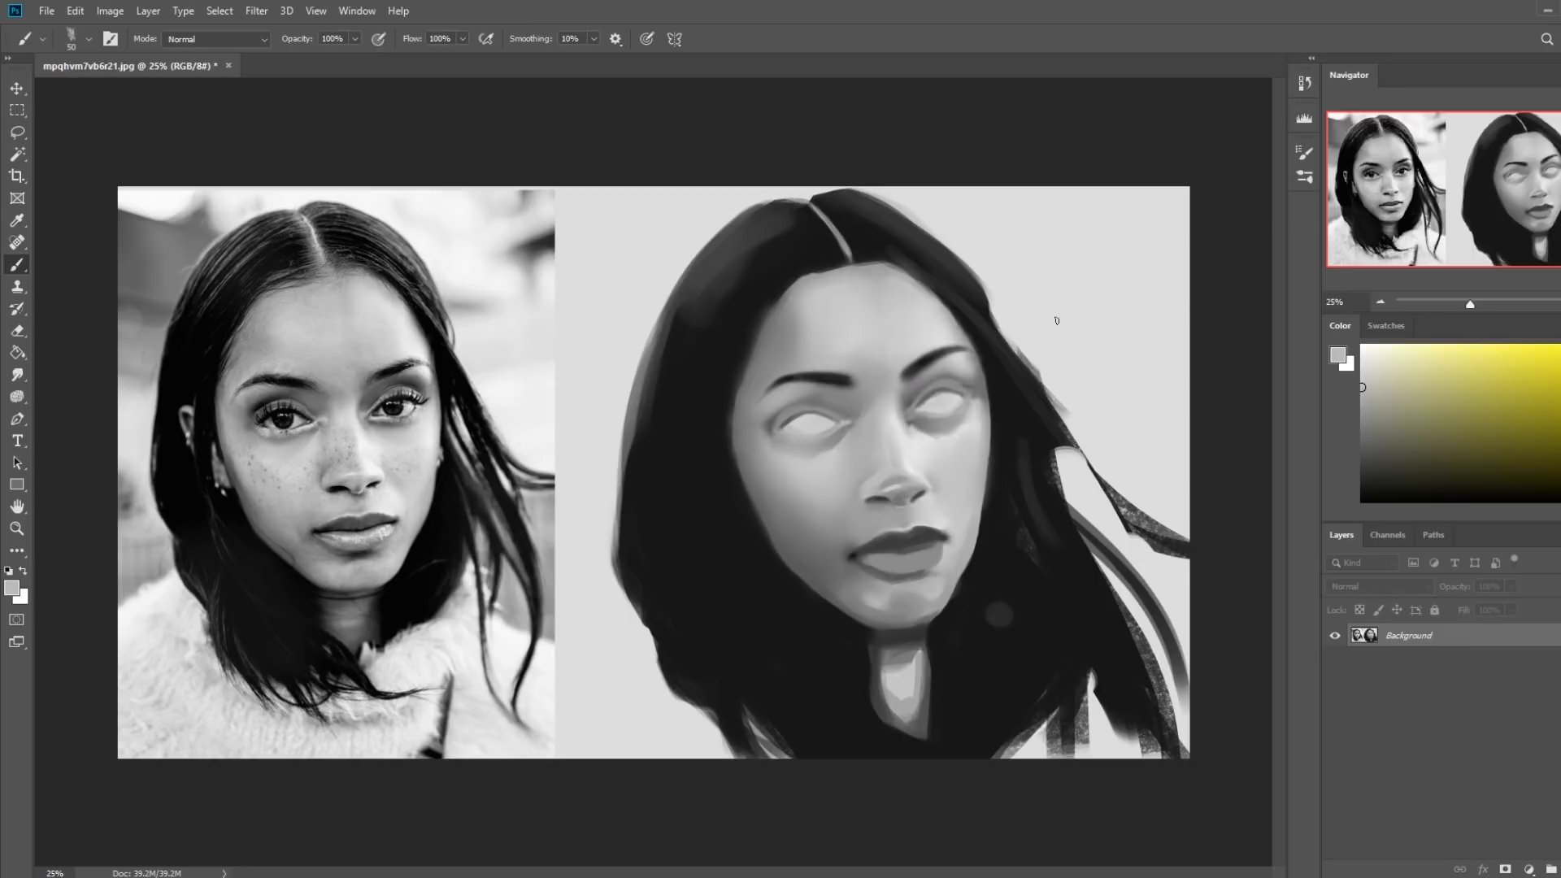
alt+click(943, 332)
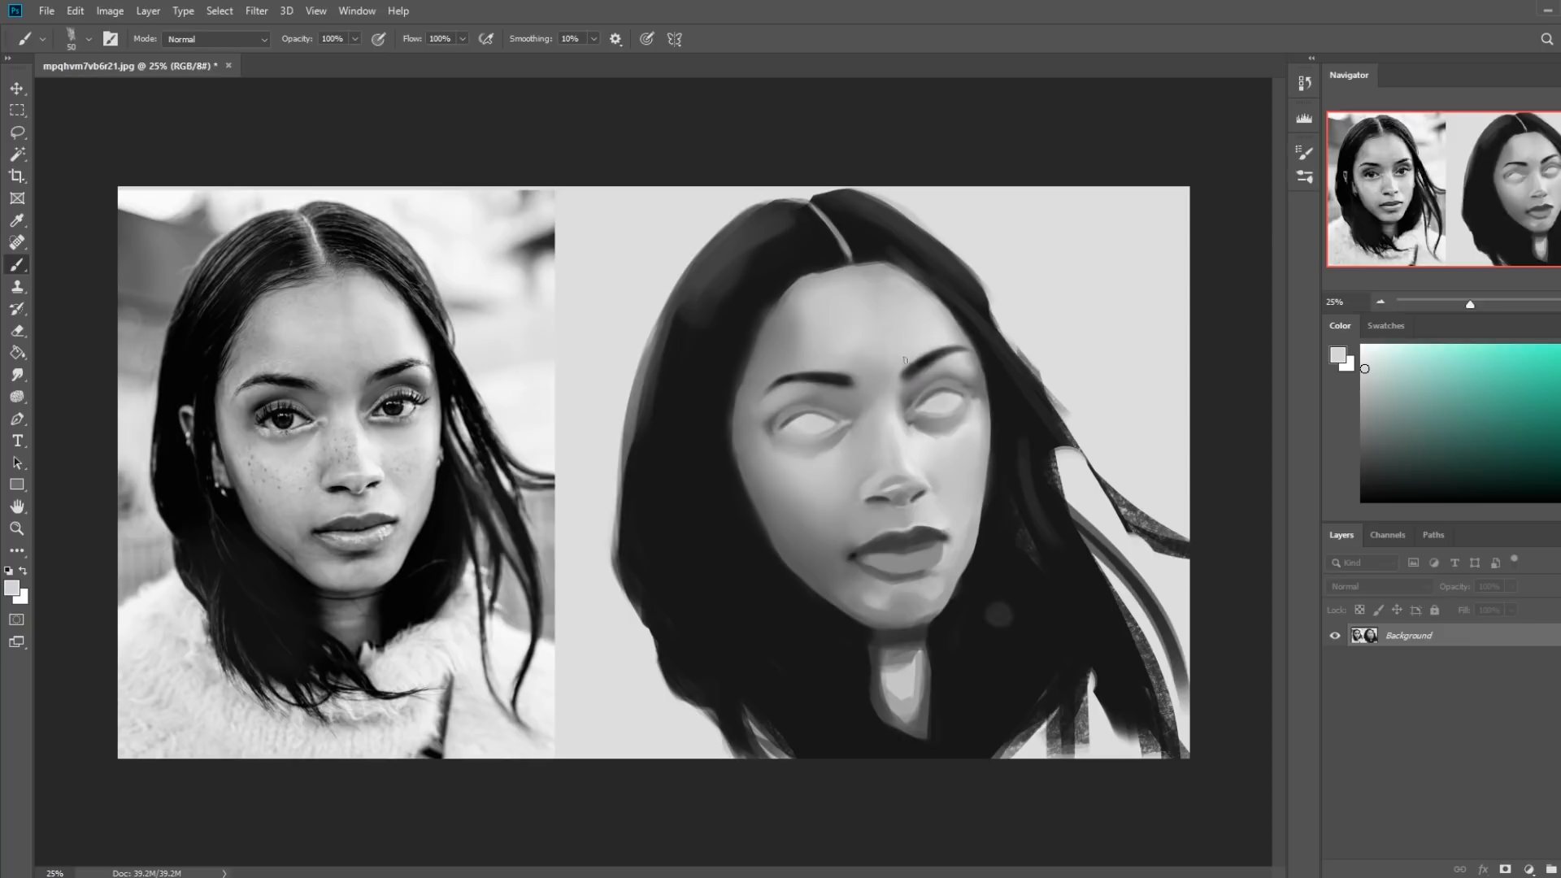
alt+click(901, 364)
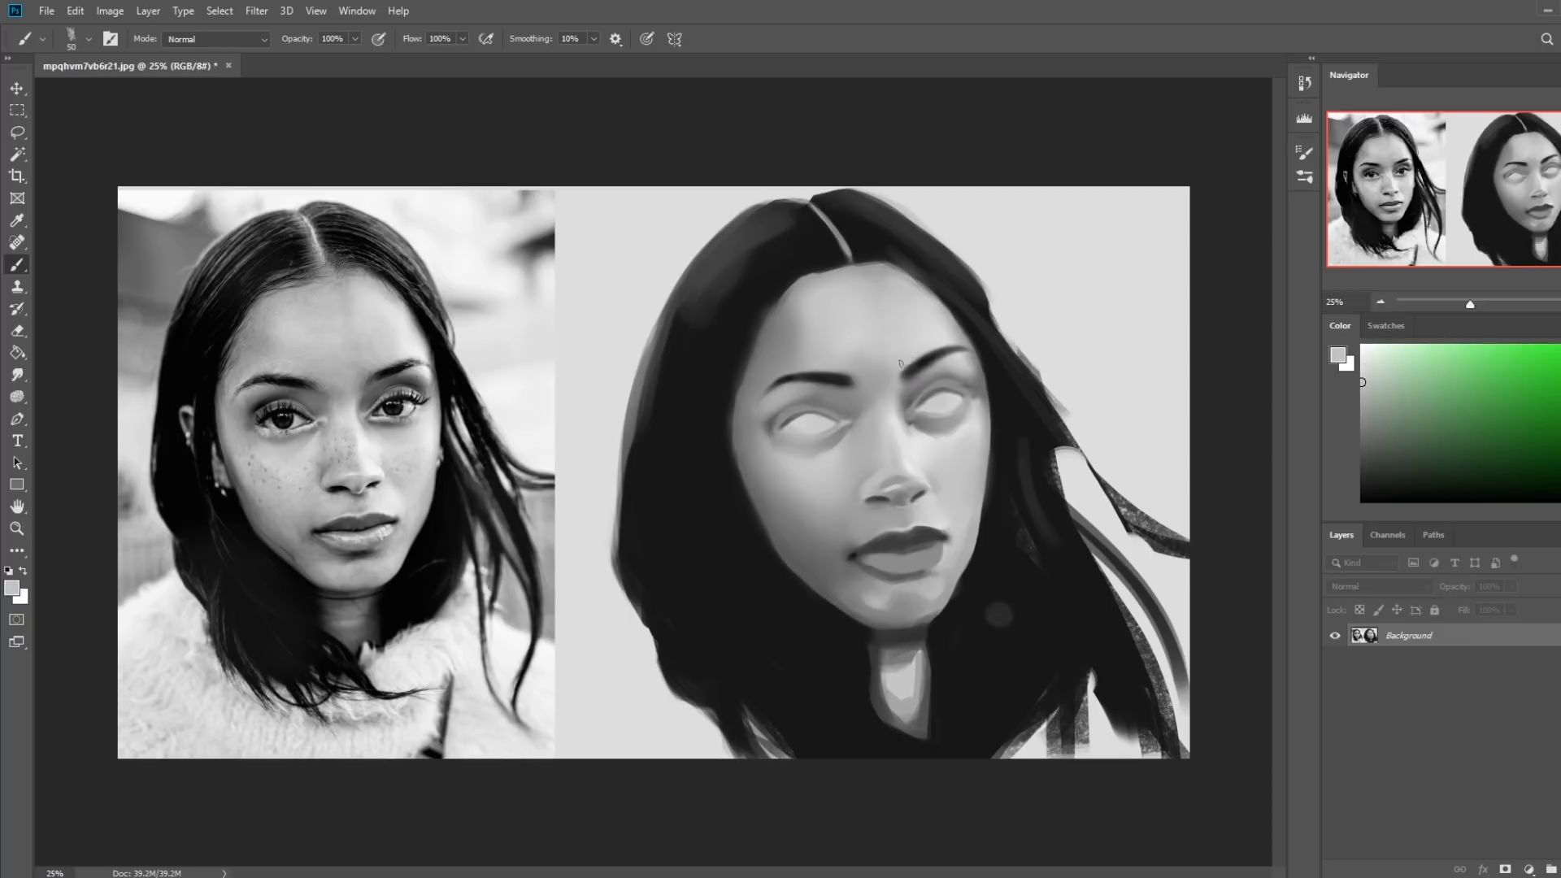
alt+click(942, 333)
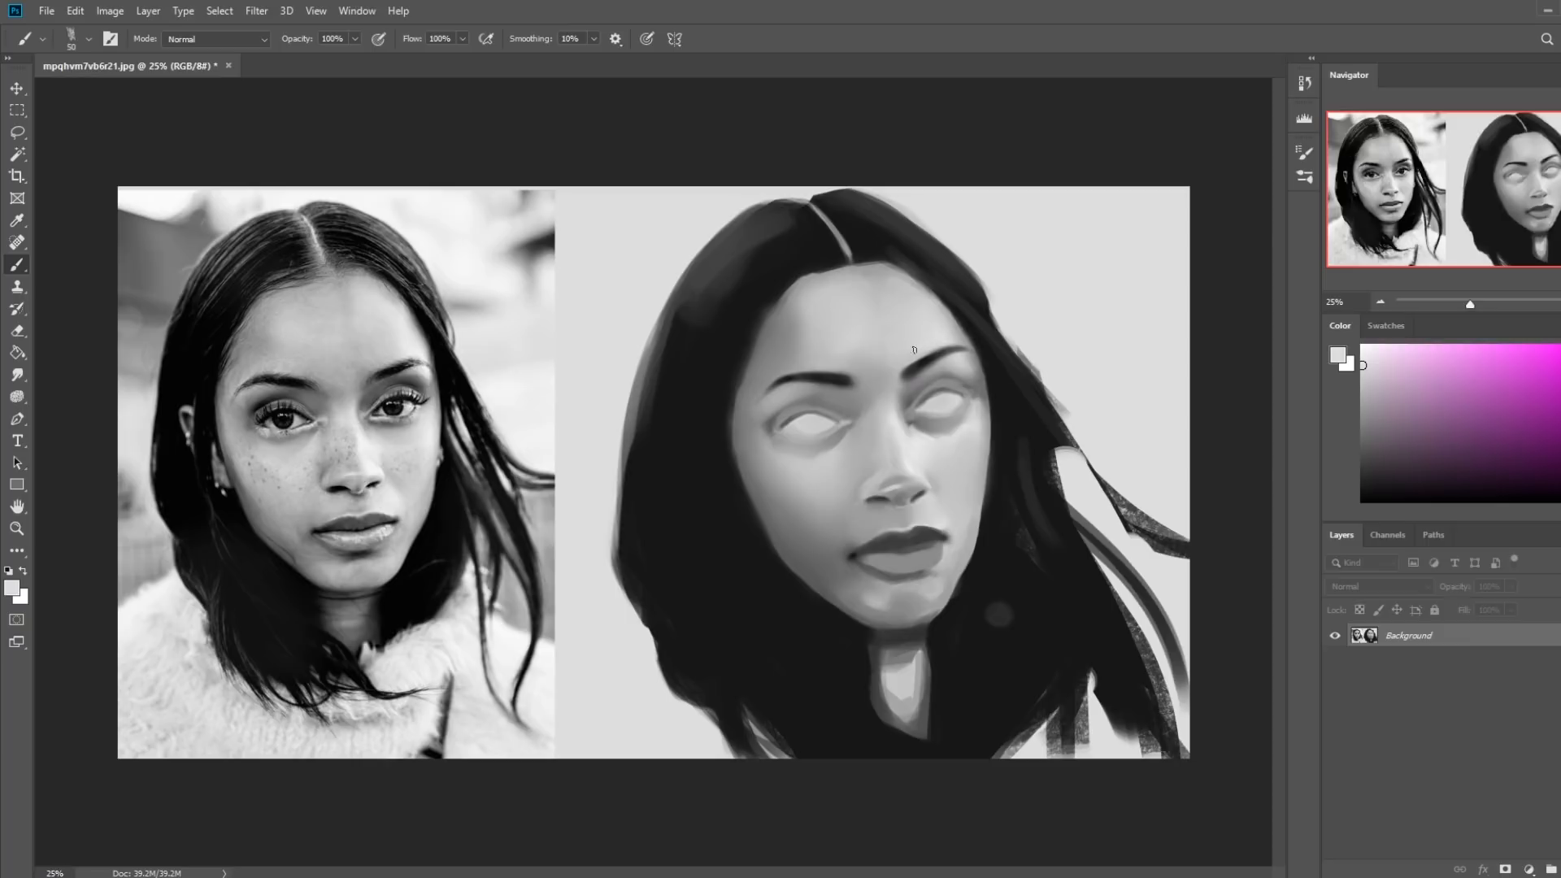
alt+click(934, 368)
Apply a Hue/Saturation adjustment to the image and sample a fresh tone from between the painted eyes
key(ctrl+u)
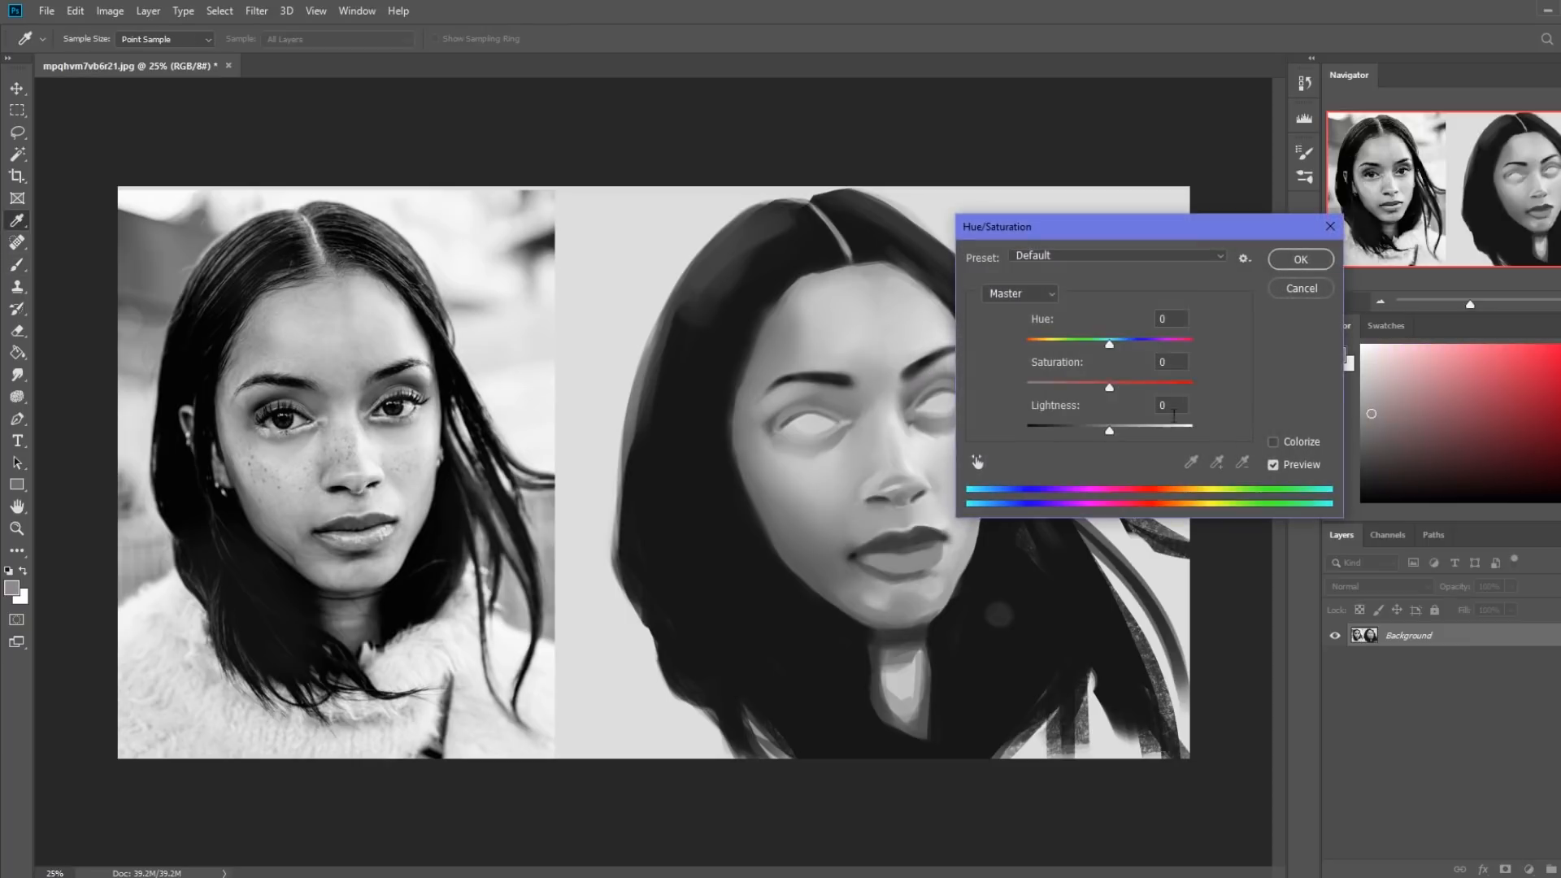
click(1300, 258)
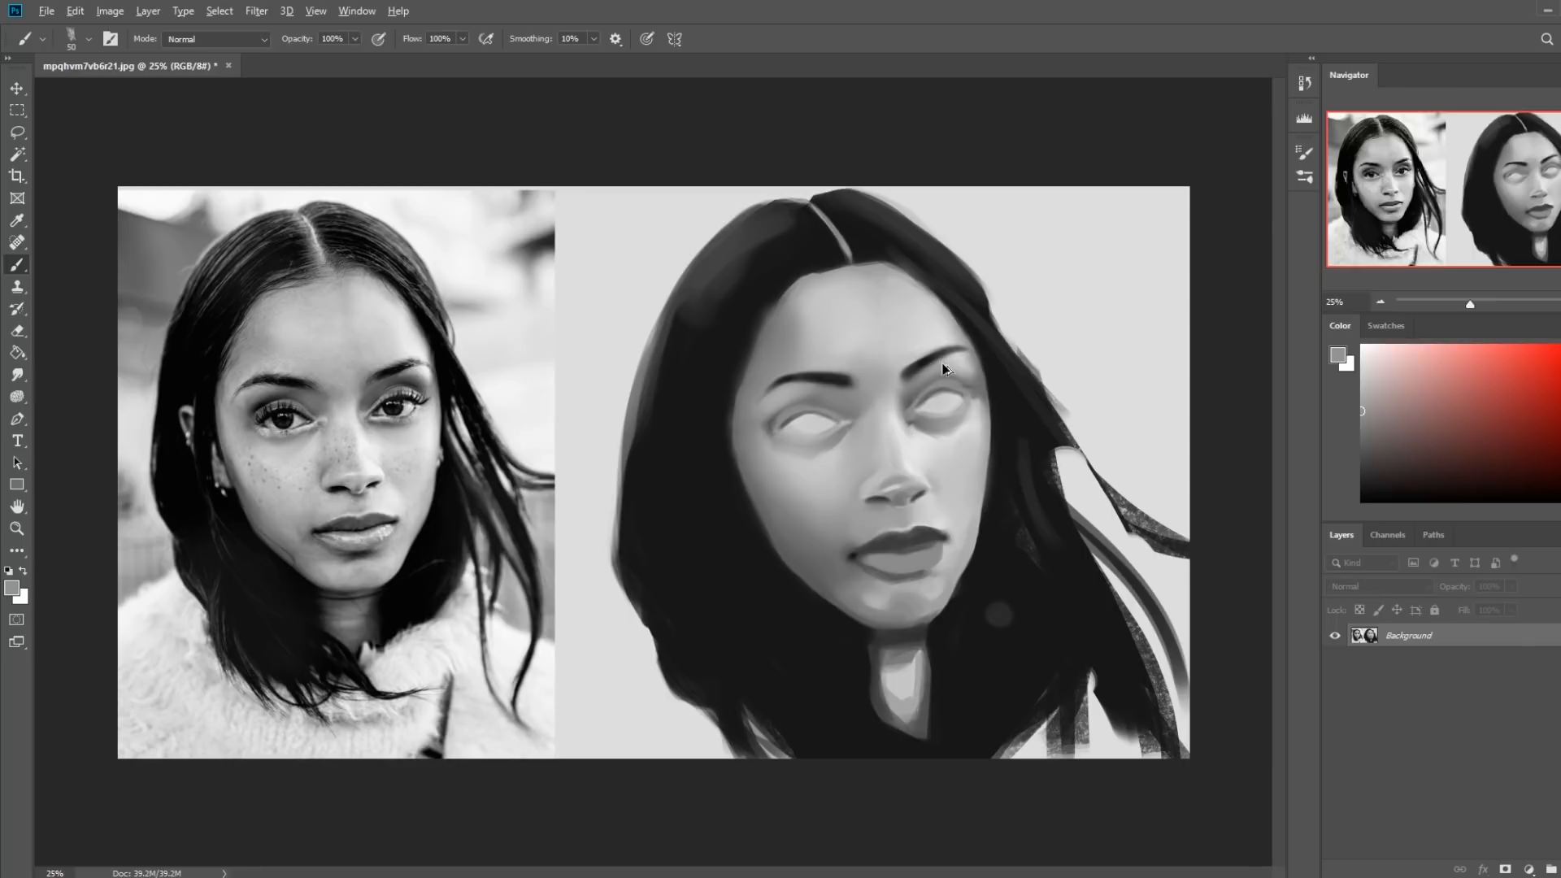
alt+click(897, 382)
Flip the canvas horizontally, refine the brows, mouth and chin with sampled tones, and flip it back
key(ctrl+shift+h)
alt+click(410, 362)
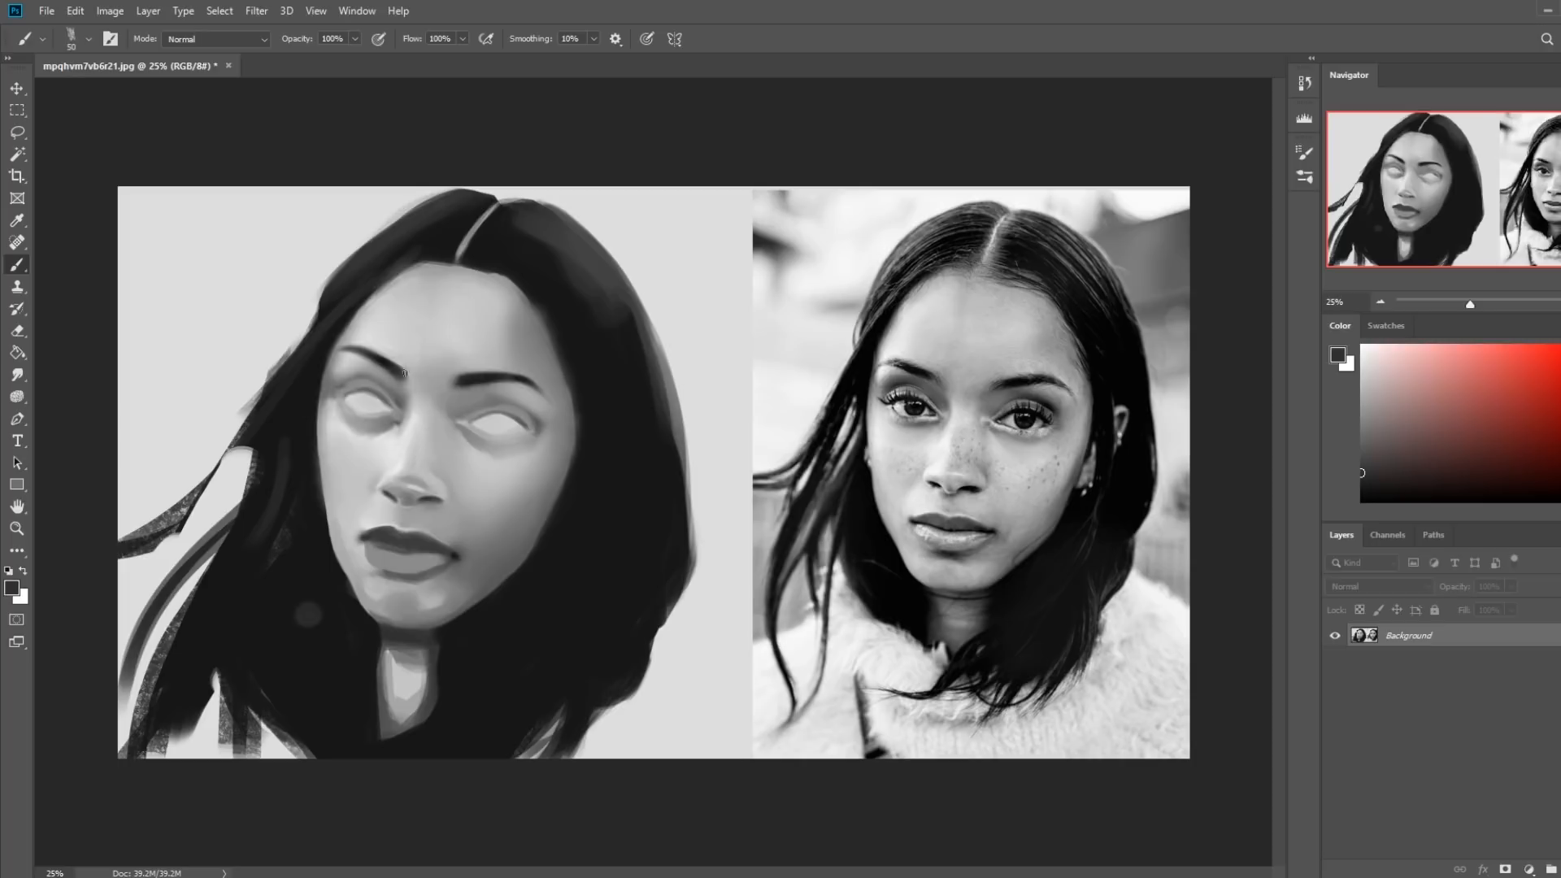
alt+click(487, 371)
alt+click(345, 618)
alt+click(368, 562)
alt+click(422, 540)
alt+click(421, 223)
key(ctrl+shift+h)
Sample the dark hair tone and repaint the hair edge along the right-hand side of the face beside the eye
alt+click(994, 379)
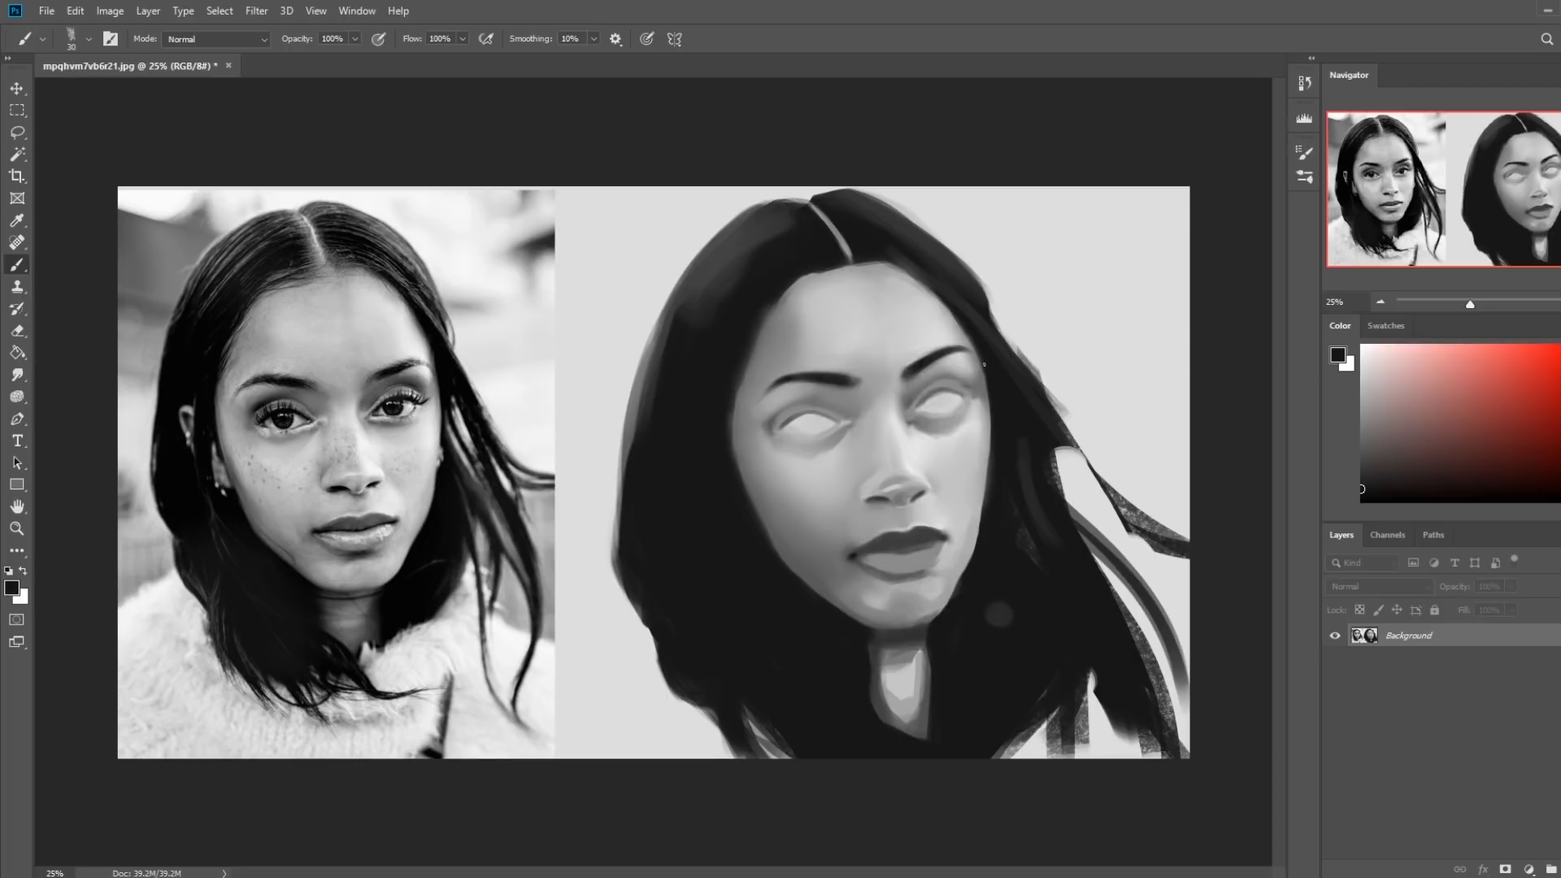
drag(976, 352, 990, 406)
key(ctrl+z)
key(bracketright)
key(bracketright)
drag(982, 377, 991, 416)
key(bracketleft)
key(bracketleft)
Enlarge the brush to size 80 and refine the nostrils and base of the nose with greys sampled around them
alt+click(879, 492)
key(bracketright)
alt+click(922, 460)
alt+click(882, 508)
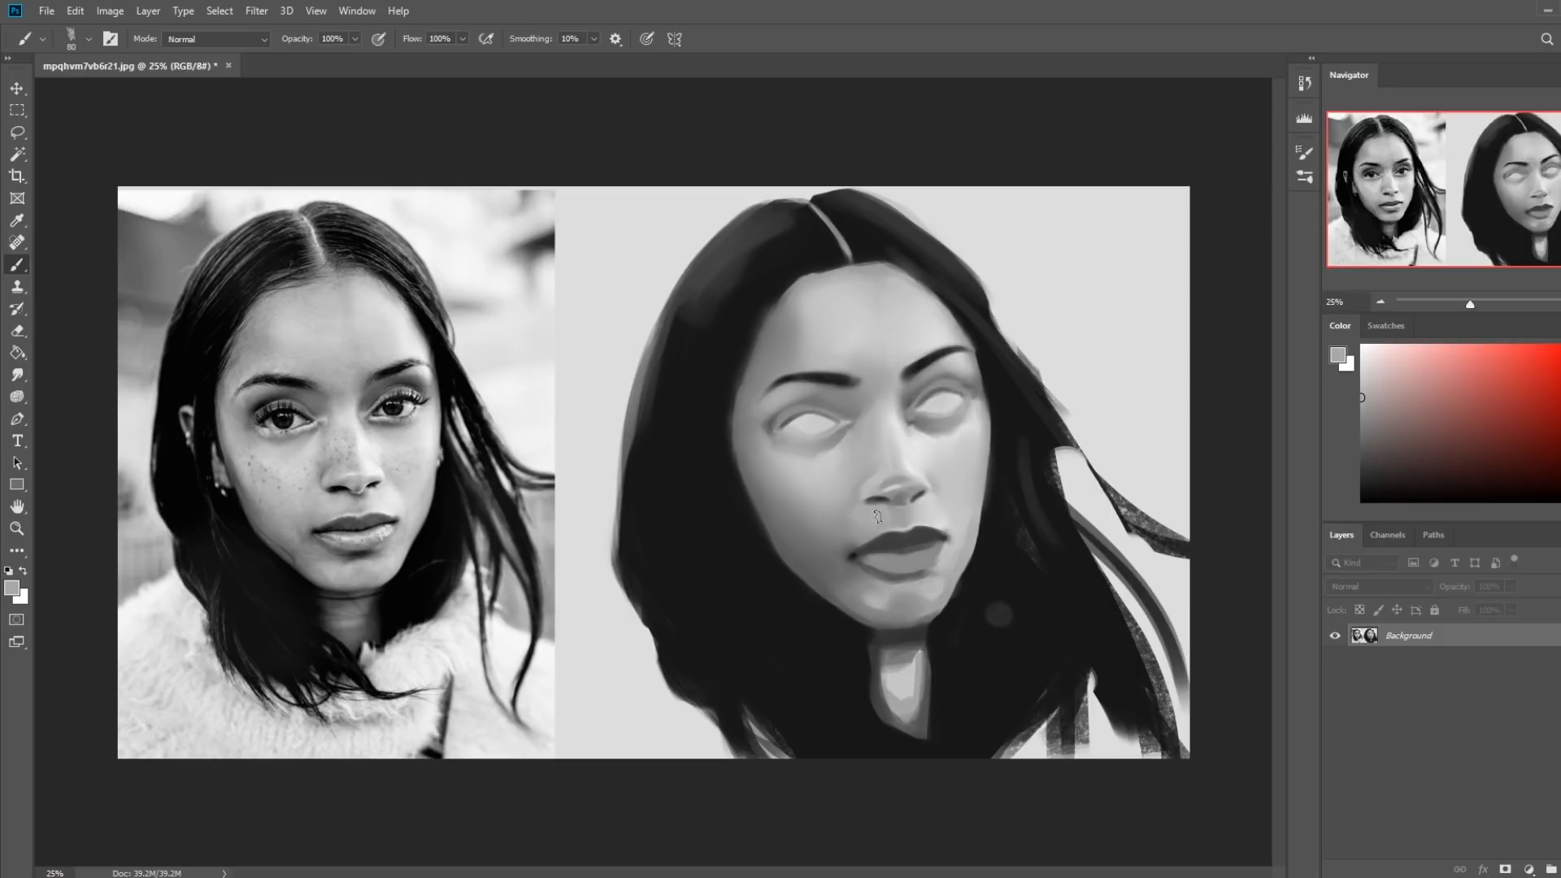
alt+click(927, 507)
Sample greys from the cheek and left-hand eye and paint the shading beneath that eye with a smaller brush
alt+click(813, 476)
alt+click(841, 439)
key(bracketleft)
key(bracketleft)
alt+click(808, 423)
drag(843, 432, 828, 449)
Refine the inner end of the left-hand eyebrow with sampled forehead greys and dark brow tones
alt+click(920, 366)
alt+click(834, 379)
alt+click(856, 257)
alt+click(871, 368)
alt+click(855, 381)
Soften the left-hand eyebrow's inner end with the Smudge tool at 8% strength, setting it to size 60
click(17, 375)
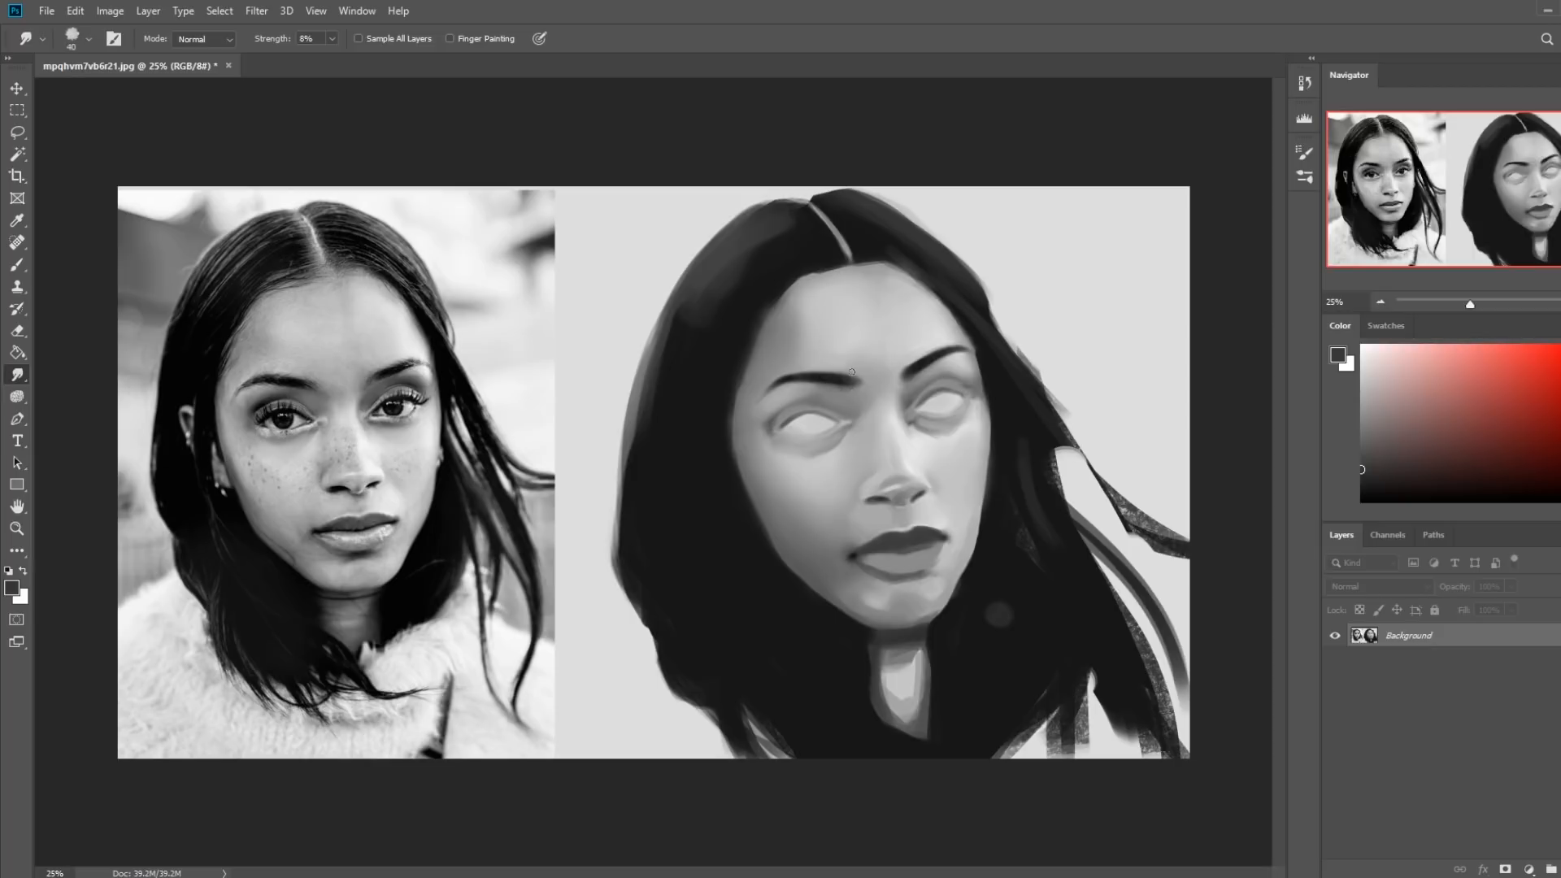
key(bracketright)
key(bracketright)
key(bracketright)
key(bracketright)
key(bracketleft)
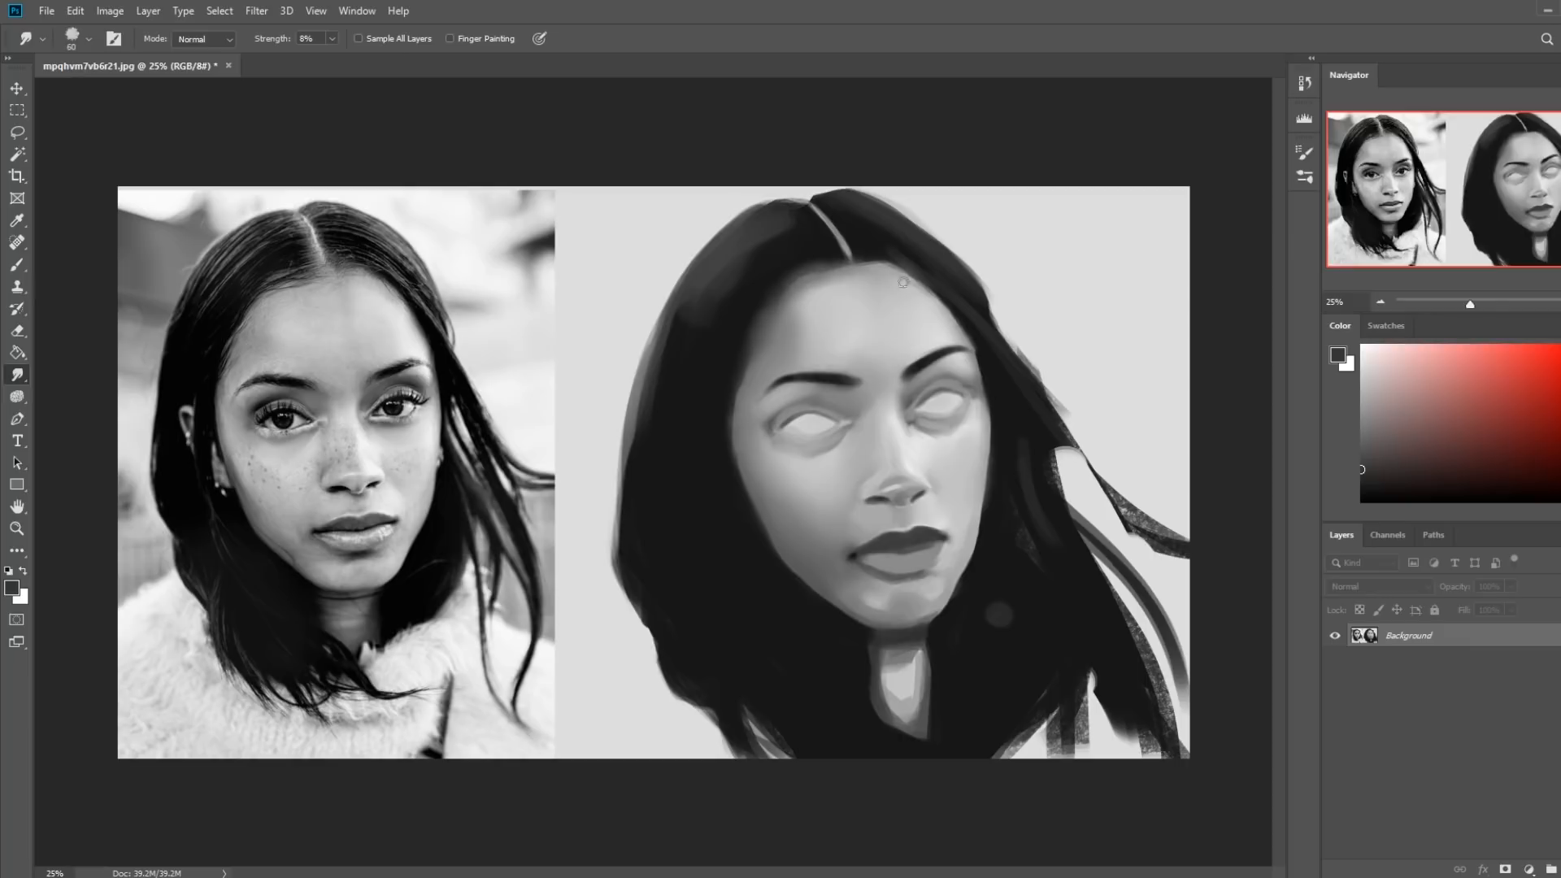
Enlarge the Smudge brush and blend the forehead into the hairline
key(bracketright)
key(bracketright)
key(bracketright)
key(bracketright)
key(bracketright)
key(bracketright)
key(bracketright)
Switch to the size-30 sketching brush and sample the dark hair tone beside the right-hand temple
key(b)
right_click(1028, 429)
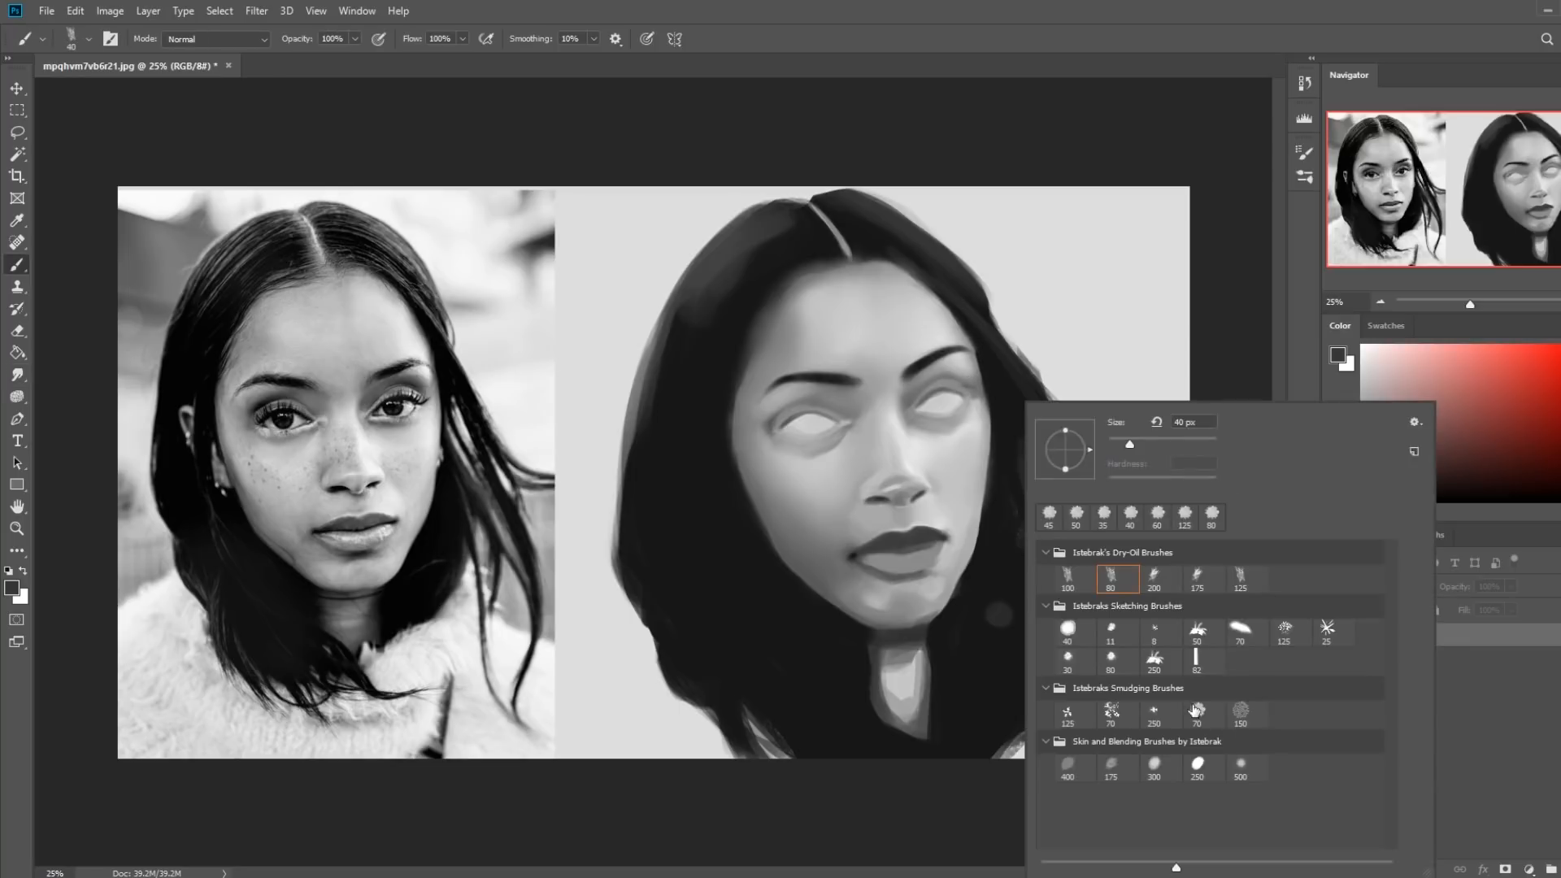
click(1068, 667)
click(1150, 126)
alt+click(1009, 377)
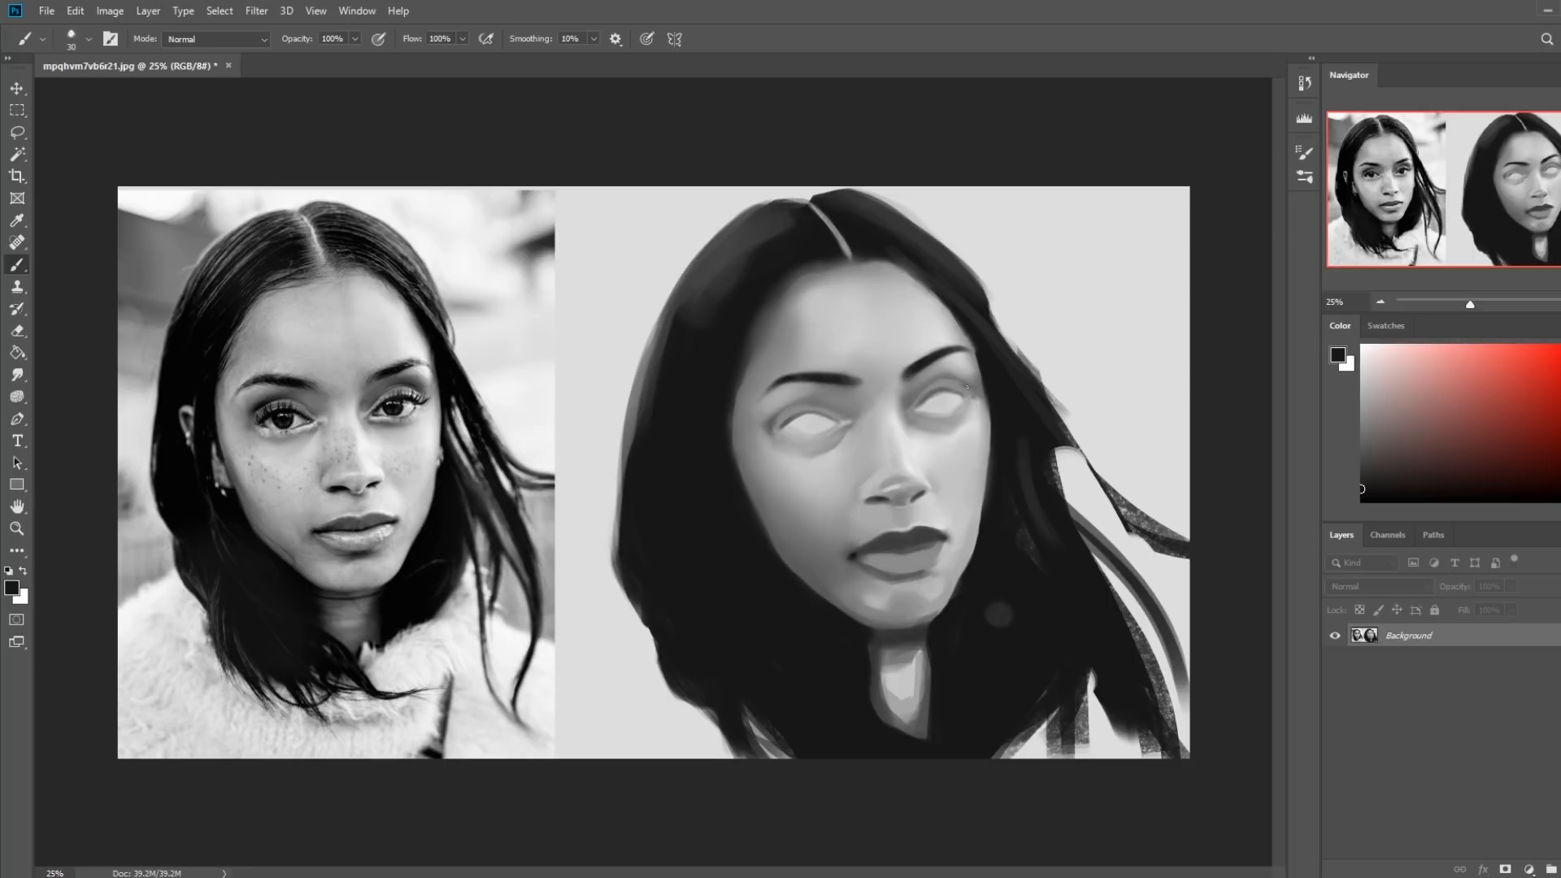
Try drawing loose flyaway strands out from the right-hand side of the hair, and undo them
drag(987, 221, 975, 255)
drag(979, 245, 1080, 213)
drag(1015, 267, 1031, 259)
drag(1060, 239, 1115, 214)
key(ctrl+z)
key(ctrl+z)
key(ctrl+z)
key(ctrl+z)
key(ctrl+z)
key(ctrl+z)
key(ctrl+z)
key(ctrl+z)
Sample tones from the right-hand eye and hair and switch back to a dry-oil brush
alt+click(949, 385)
alt+click(1008, 375)
right_click(954, 463)
click(1066, 561)
click(1122, 141)
key(bracketleft)
key(ctrl+plus)
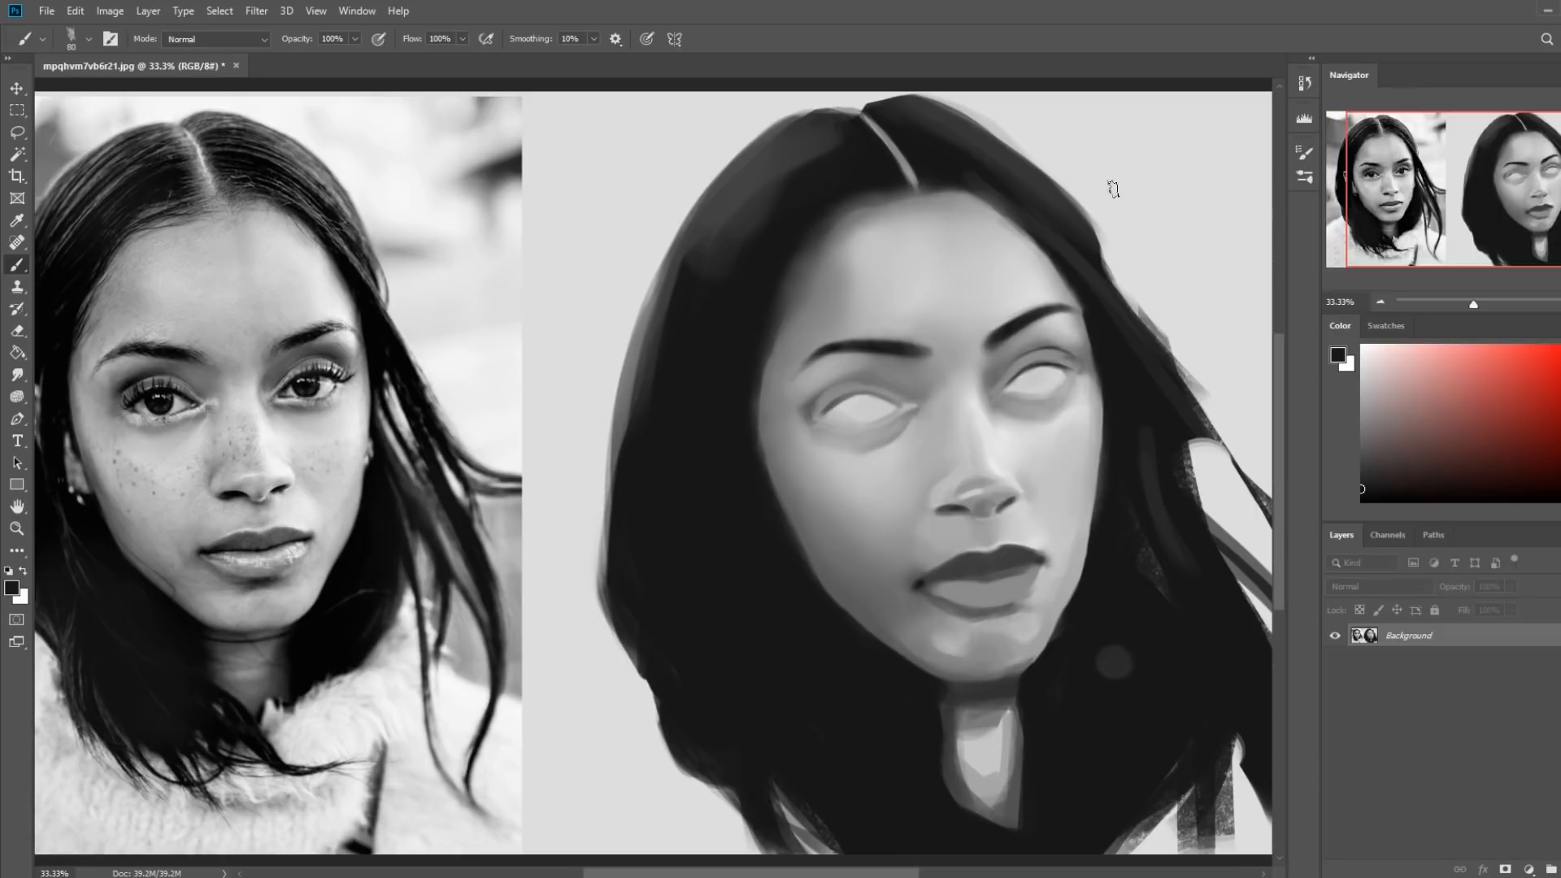
Reduce the dry-oil brush to size 45 and refine the right-hand upper eyelid with greys sampled around it
key(bracketleft)
key(bracketleft)
mouse_move(1070, 347)
mouse_down()
mouse_move(1007, 357)
mouse_move(1058, 344)
mouse_up()
key(ctrl+z)
key(bracketleft)
alt+click(1050, 342)
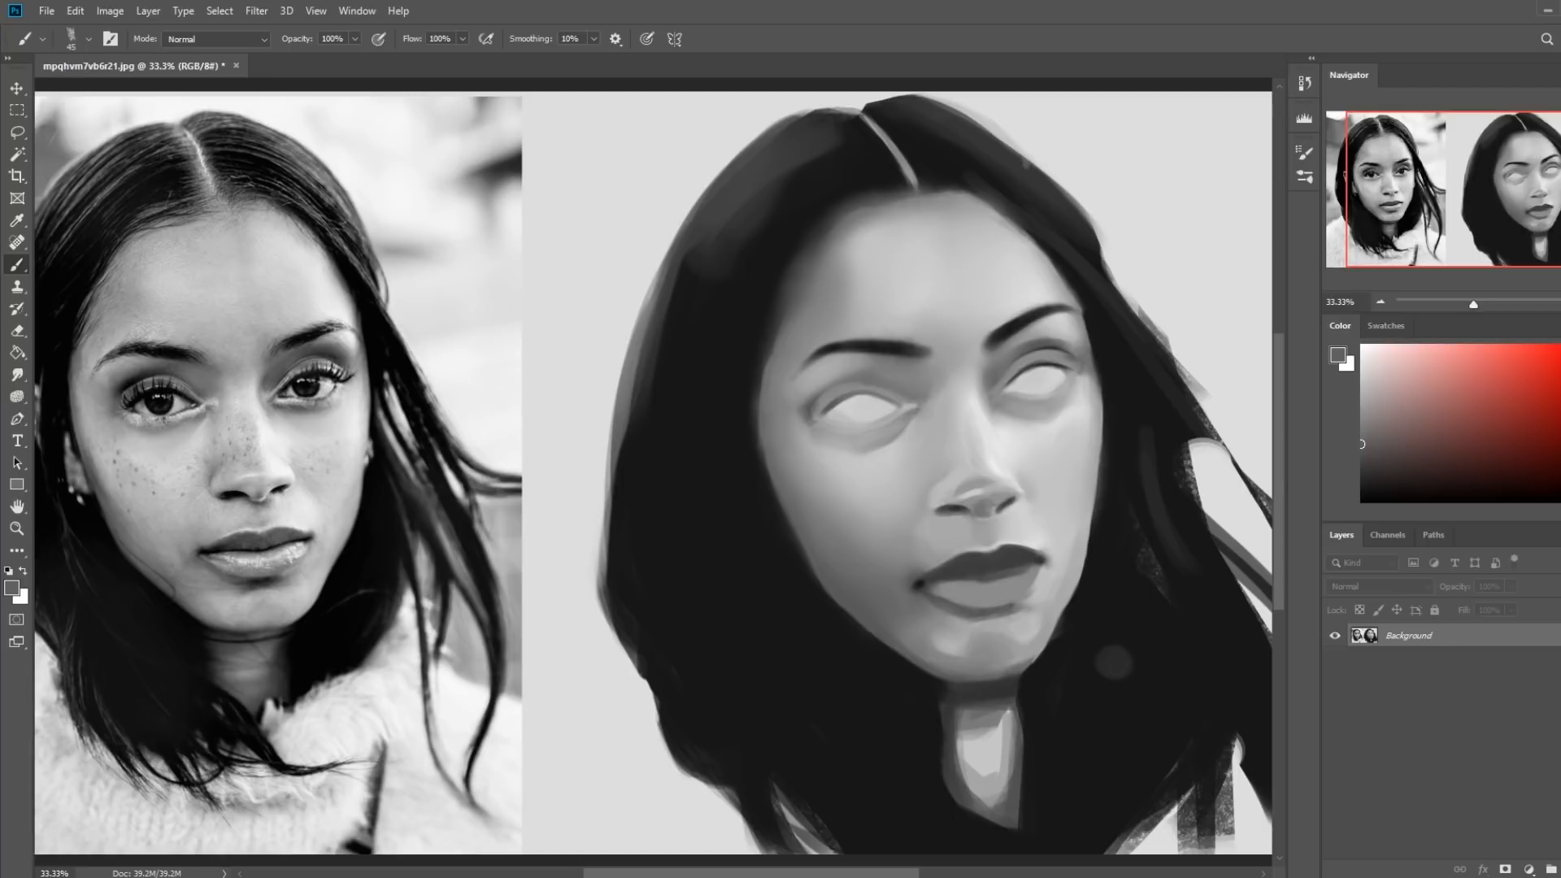
alt+click(1036, 364)
alt+click(1065, 340)
Sample a darker grey from the right-hand upper eyelid and brush it along the lid crease
click(354, 39)
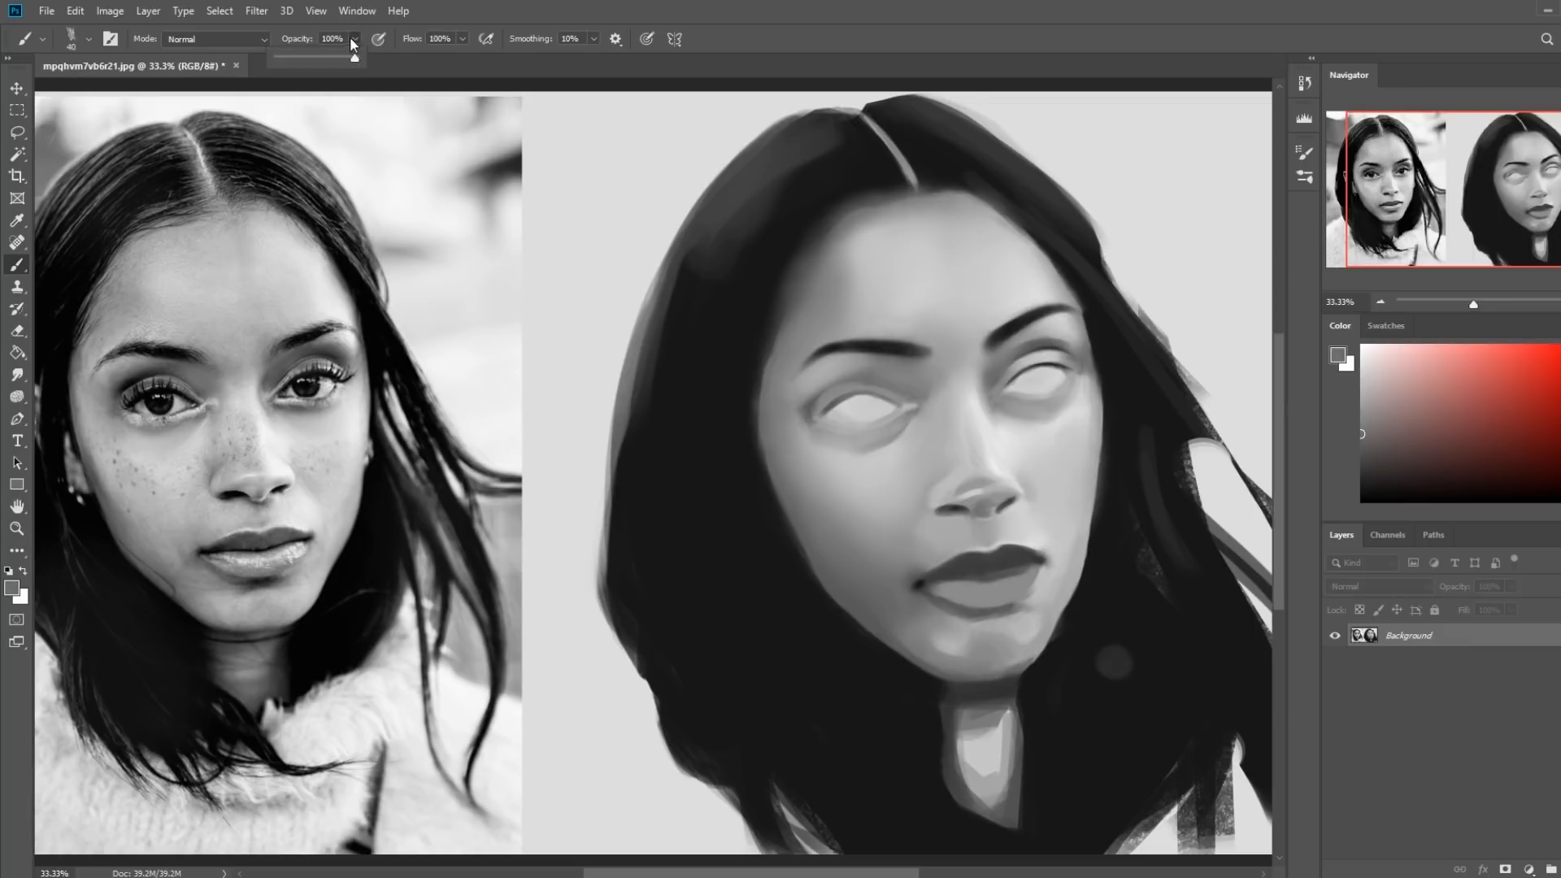
alt+click(1057, 347)
click(1069, 348)
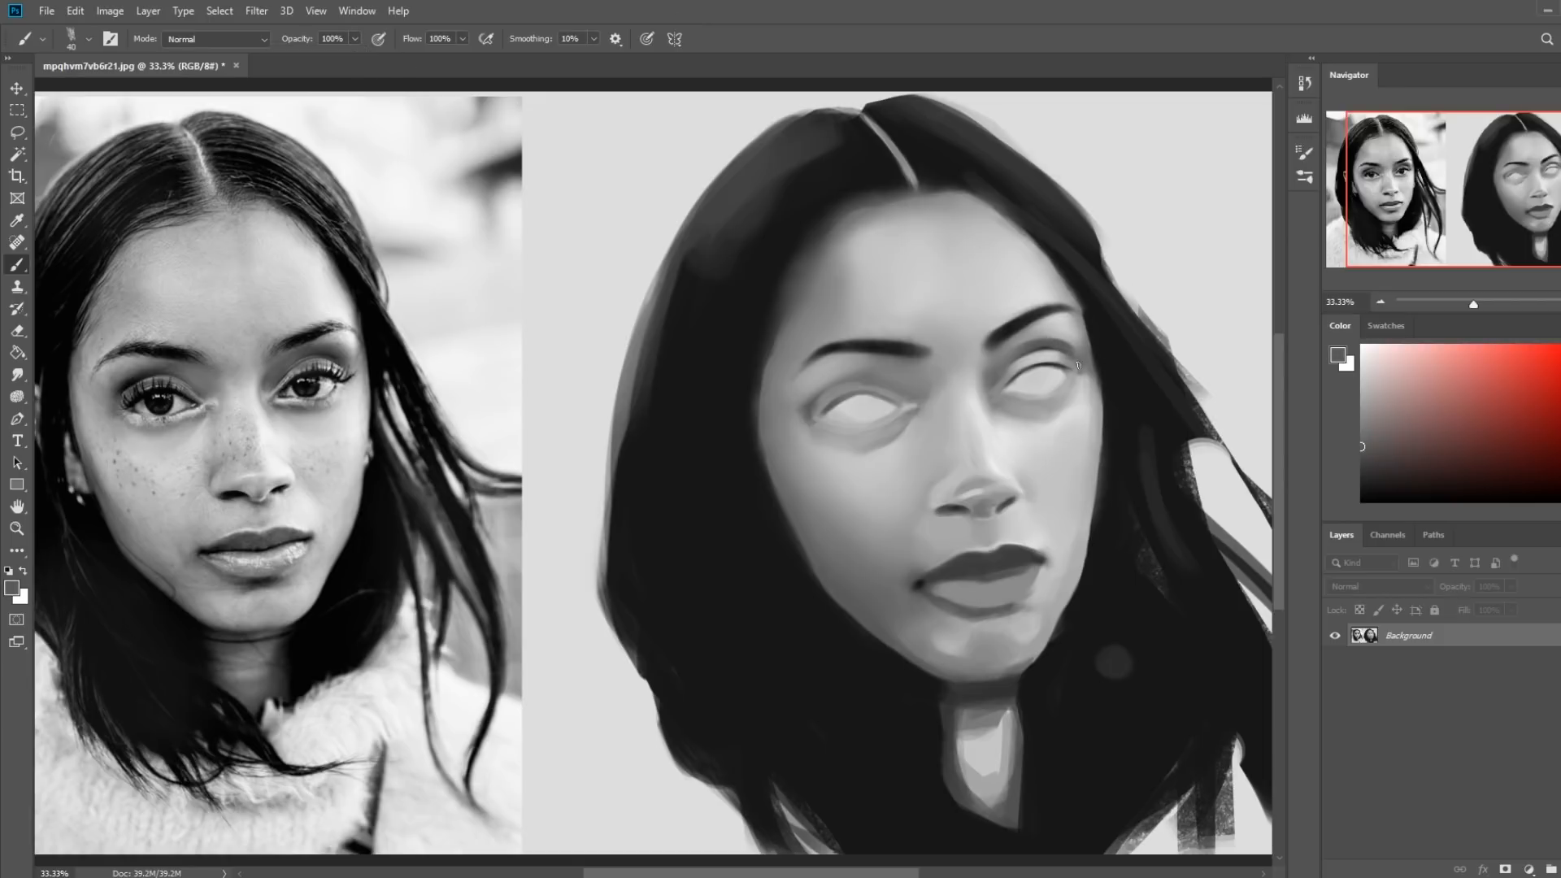
drag(1064, 352, 1045, 346)
Sample a light grey and paint a bright strip under each eye on the reference photo
alt+click(1055, 414)
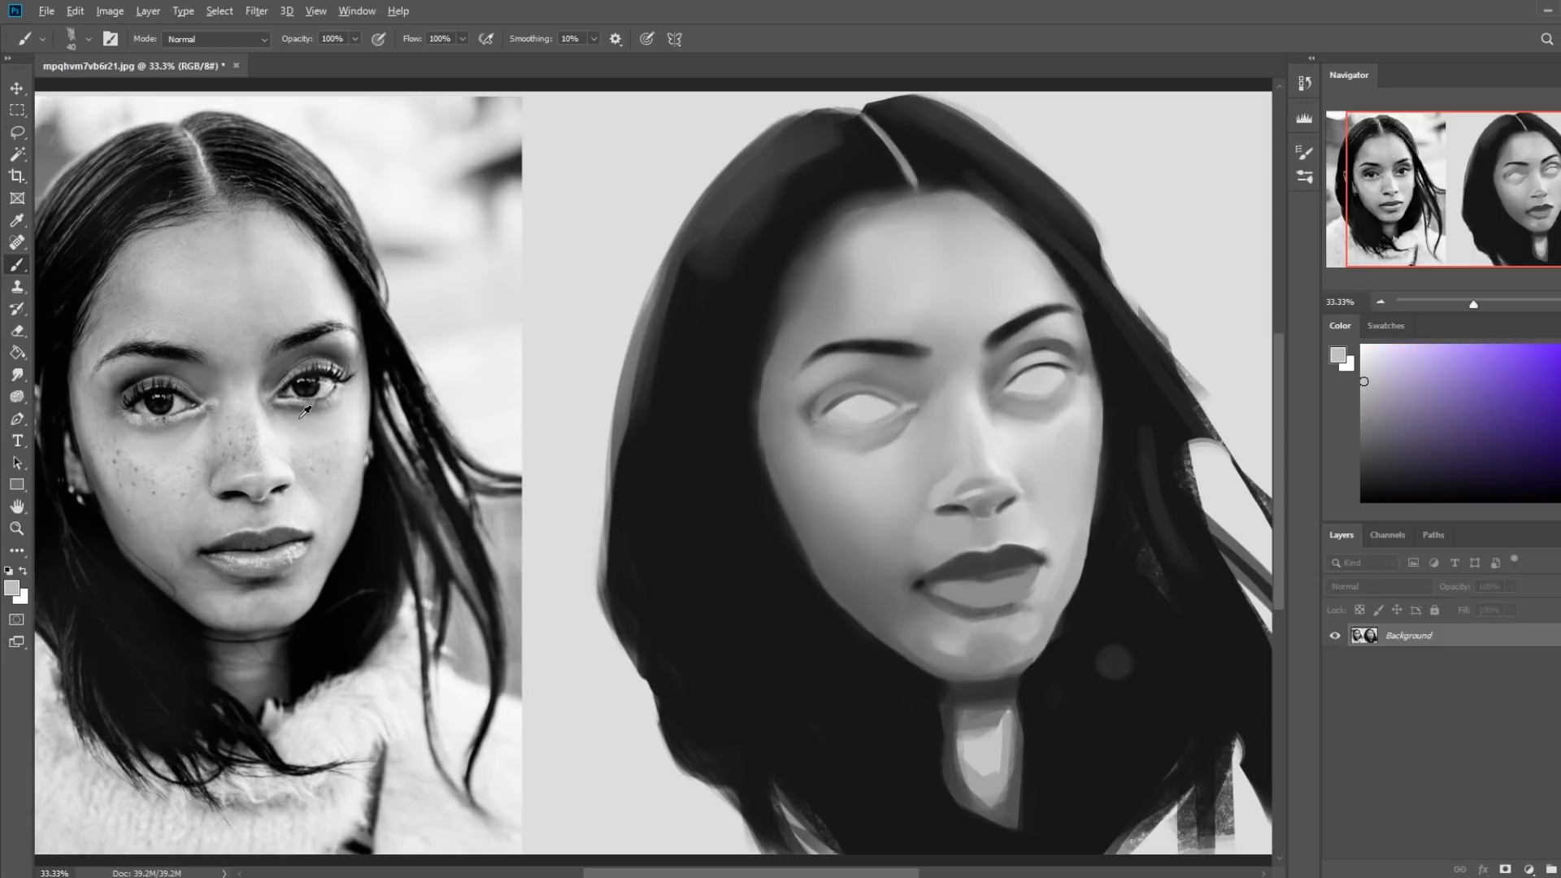
alt+click(352, 404)
alt+click(305, 427)
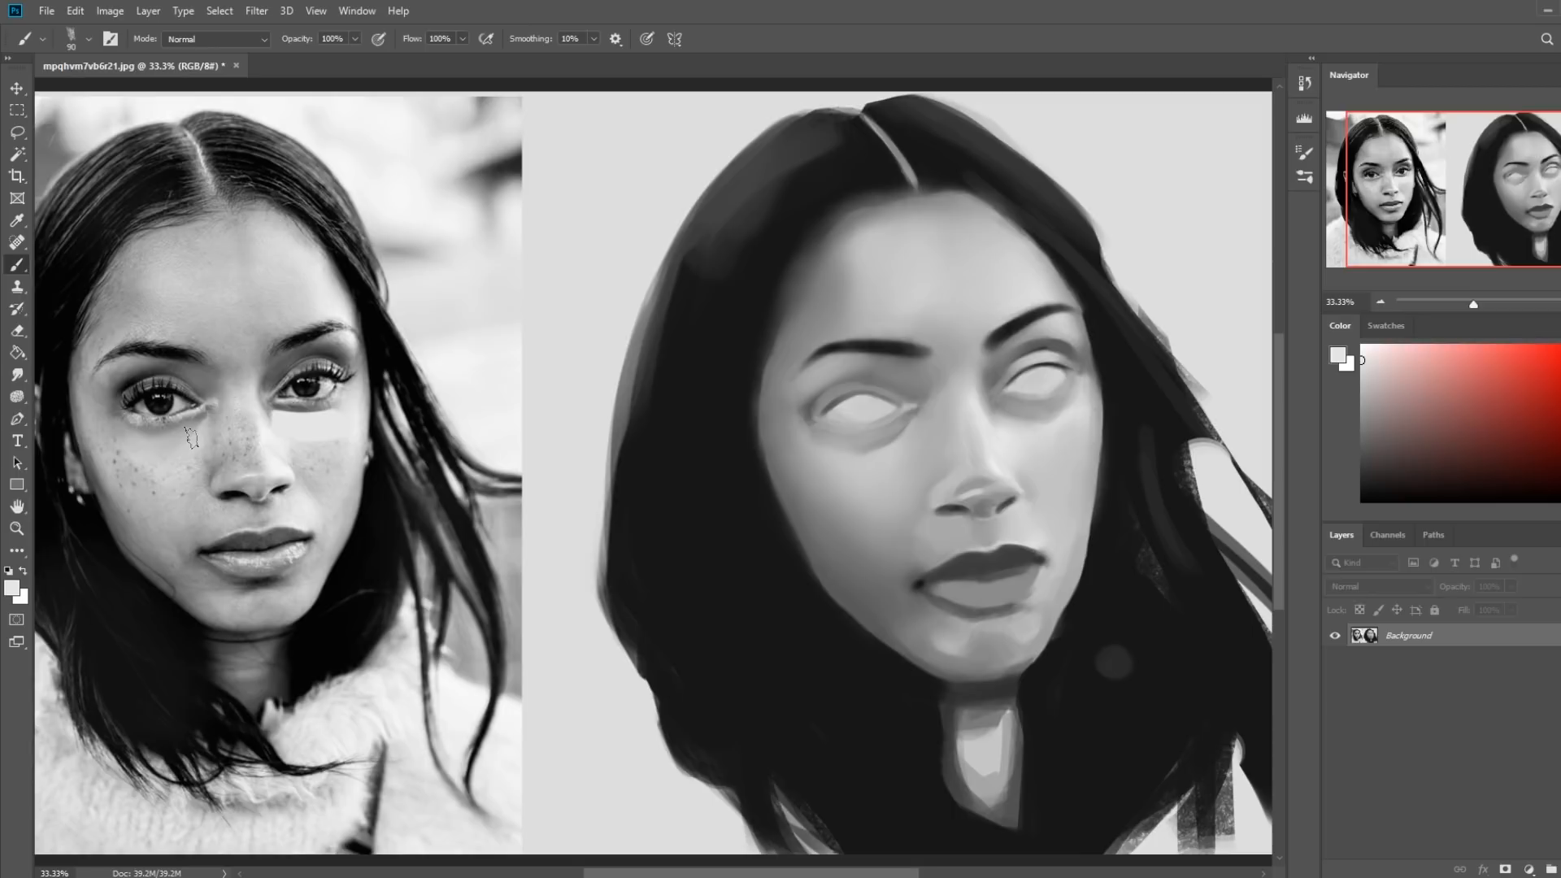
drag(204, 439, 126, 443)
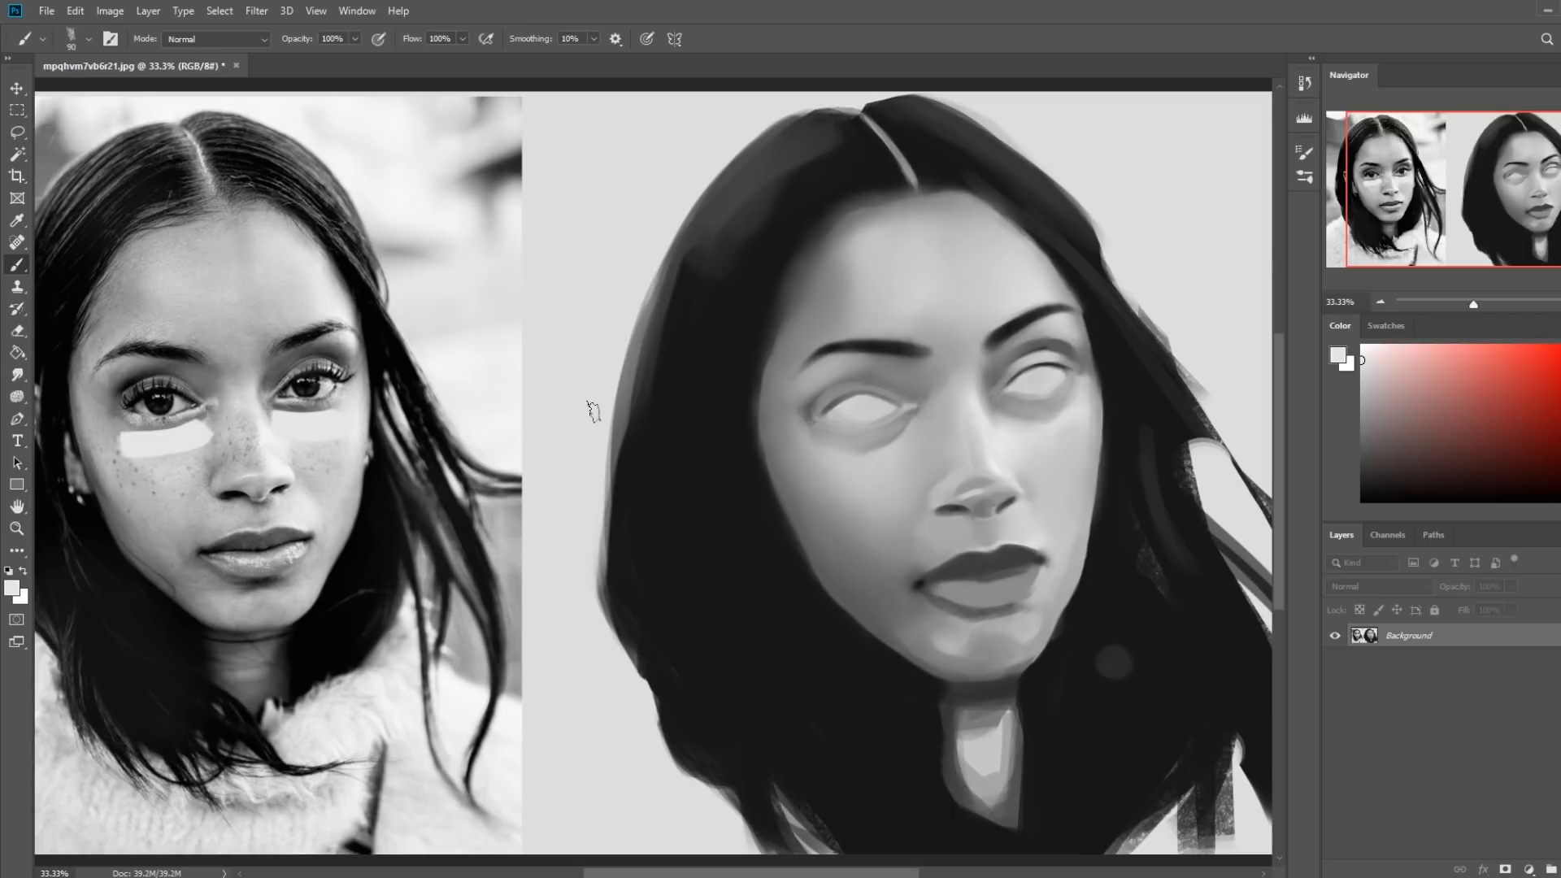
Undo the bright strips painted under the reference photo's eyes and sample the skin tone below the painting's right-hand eye
key(ctrl+z)
key(ctrl+z)
alt+click(1030, 427)
alt+click(1027, 429)
key([)
key([)
key([)
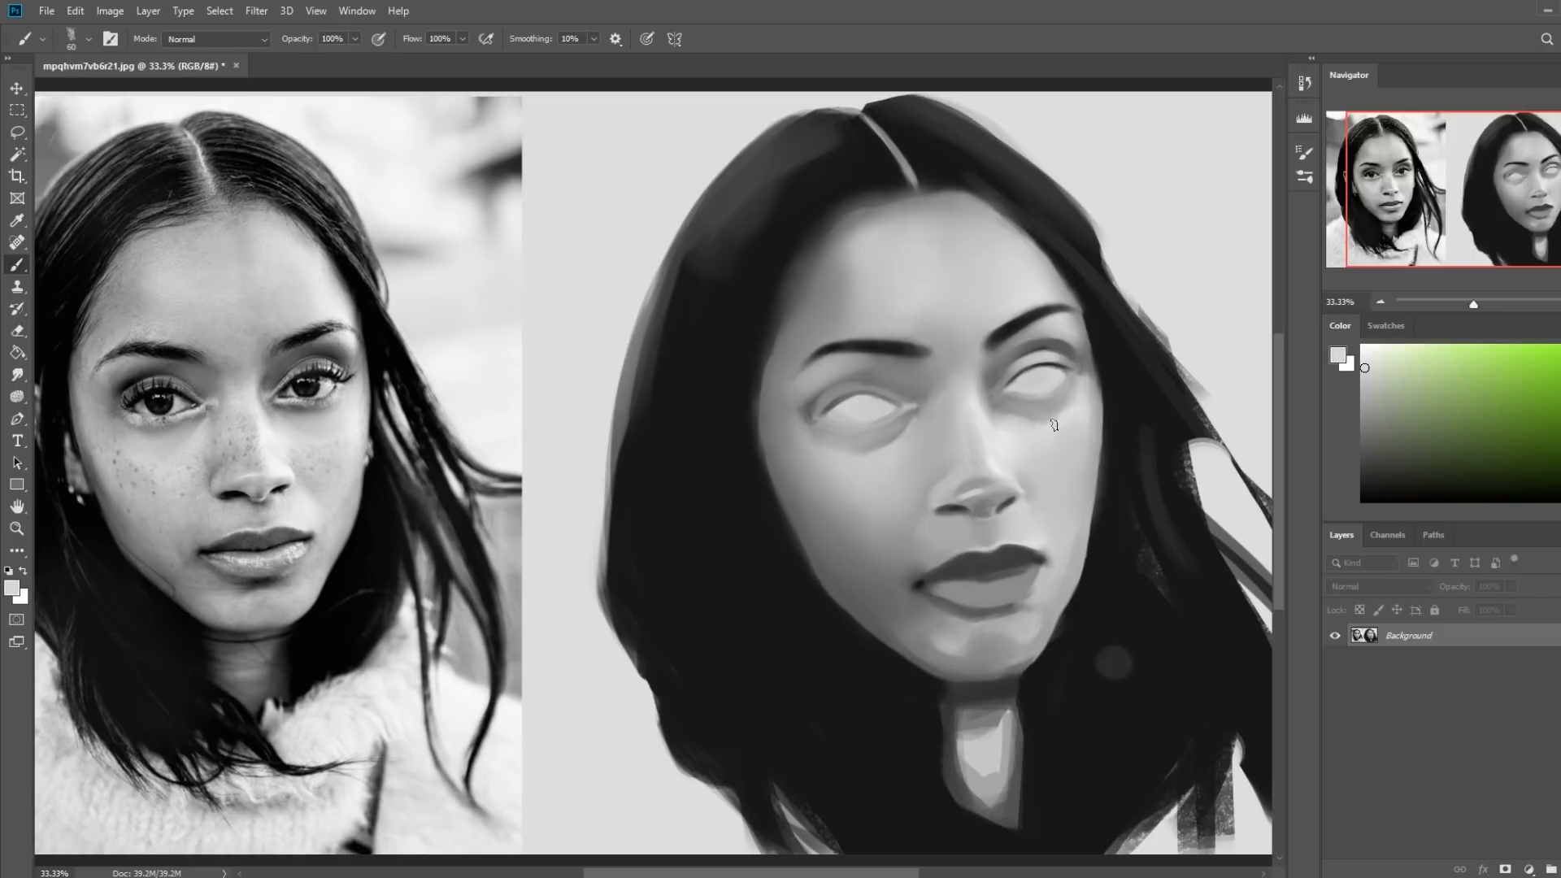
Reduce the brush to size 25 and refine the right-hand eye's lower lid and inner corner with greys sampled around it
key(bracketleft)
alt+click(1031, 377)
key(bracketleft)
key(bracketleft)
key(bracketleft)
alt+click(1007, 391)
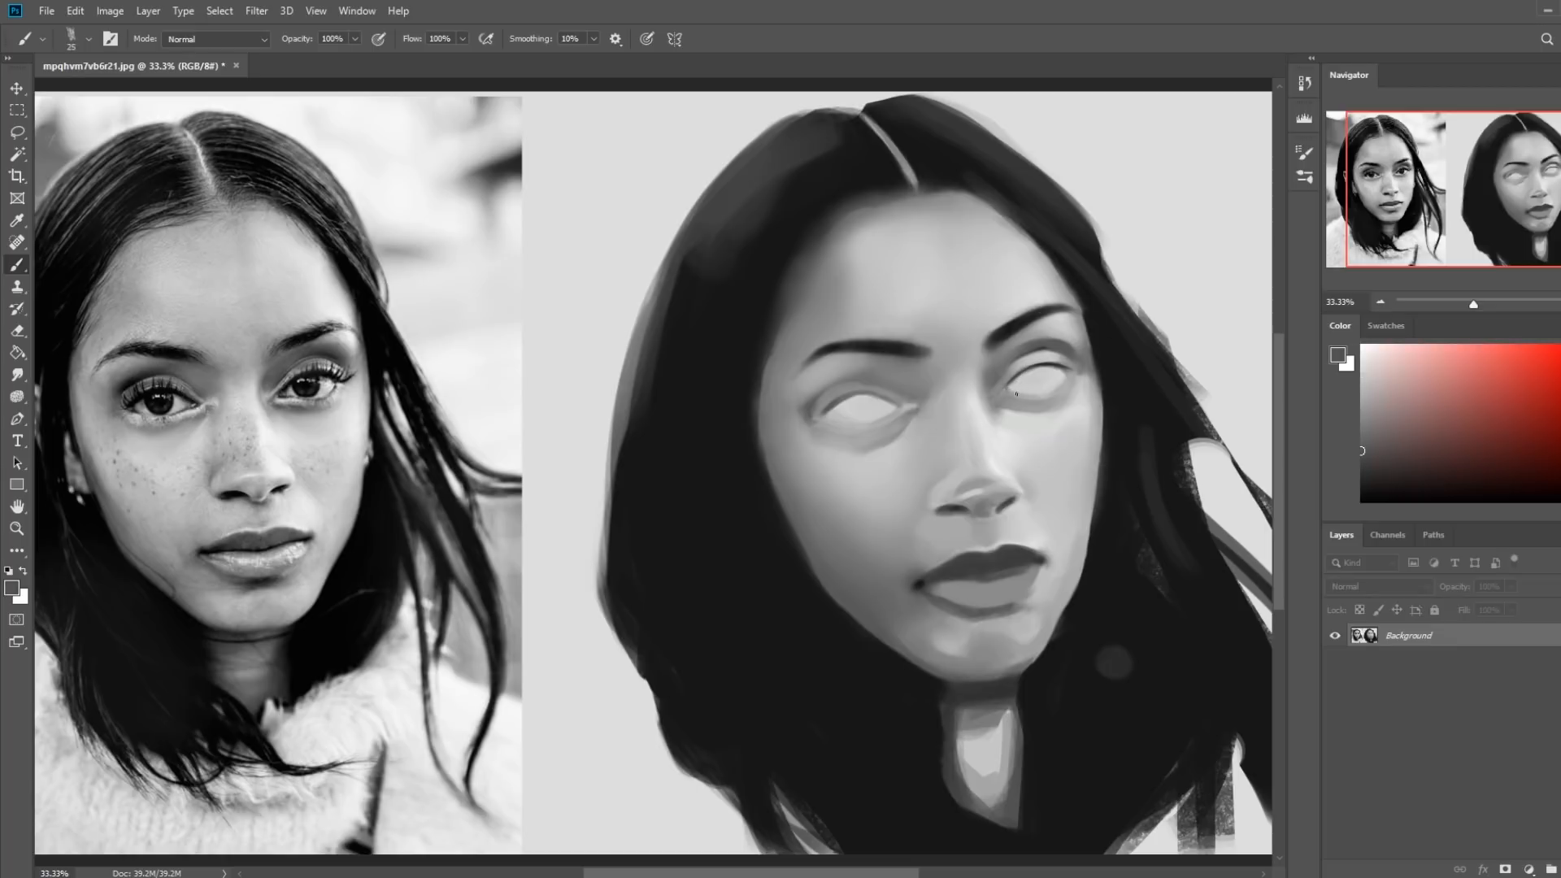
alt+click(1023, 380)
alt+click(1008, 389)
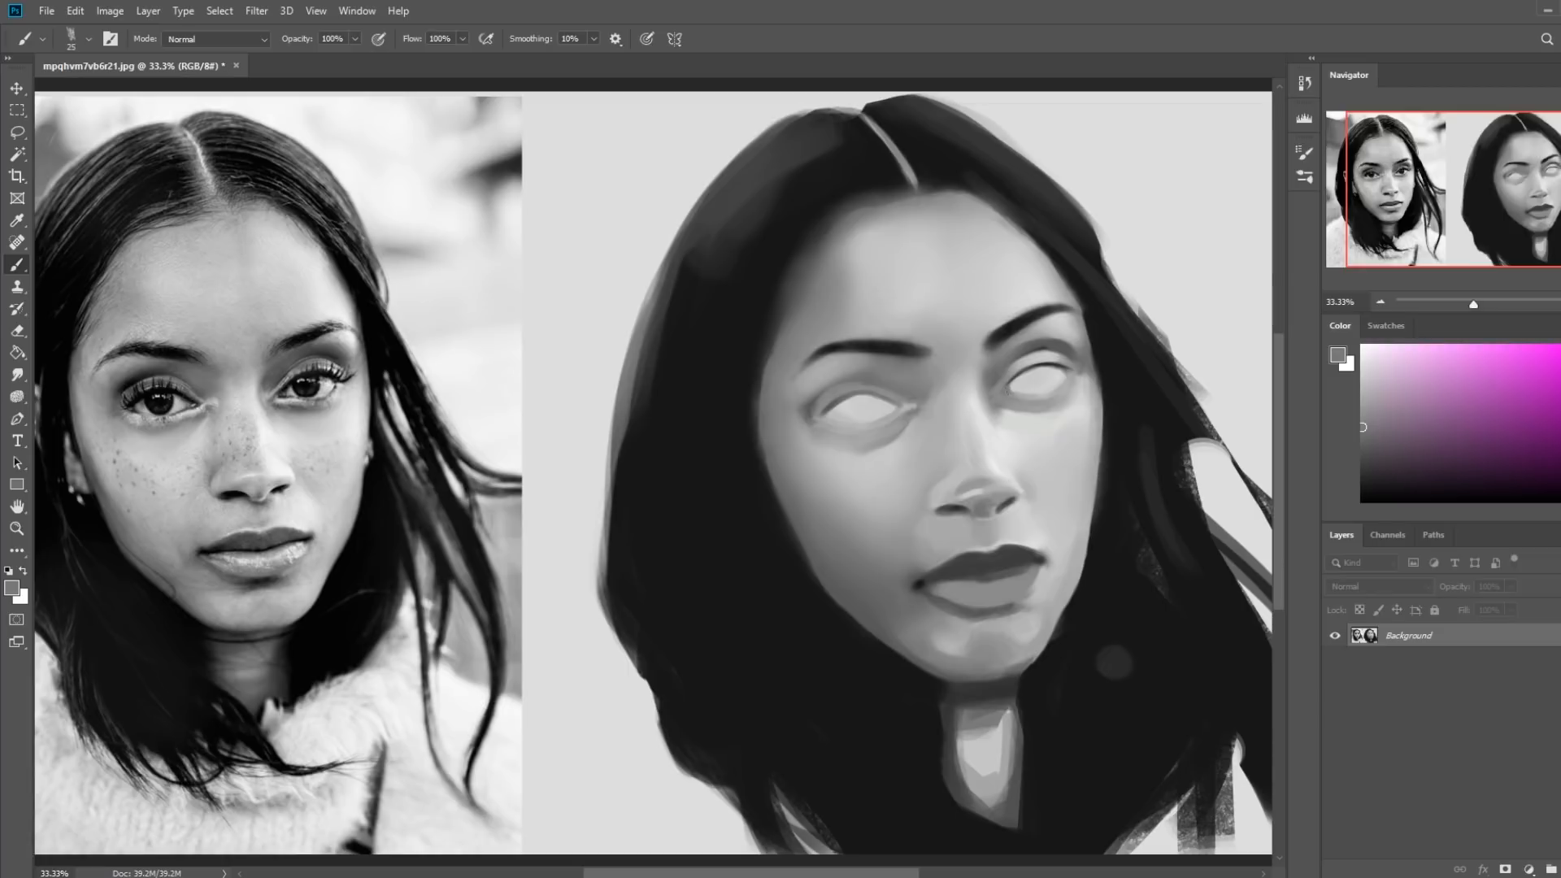
alt+click(1014, 390)
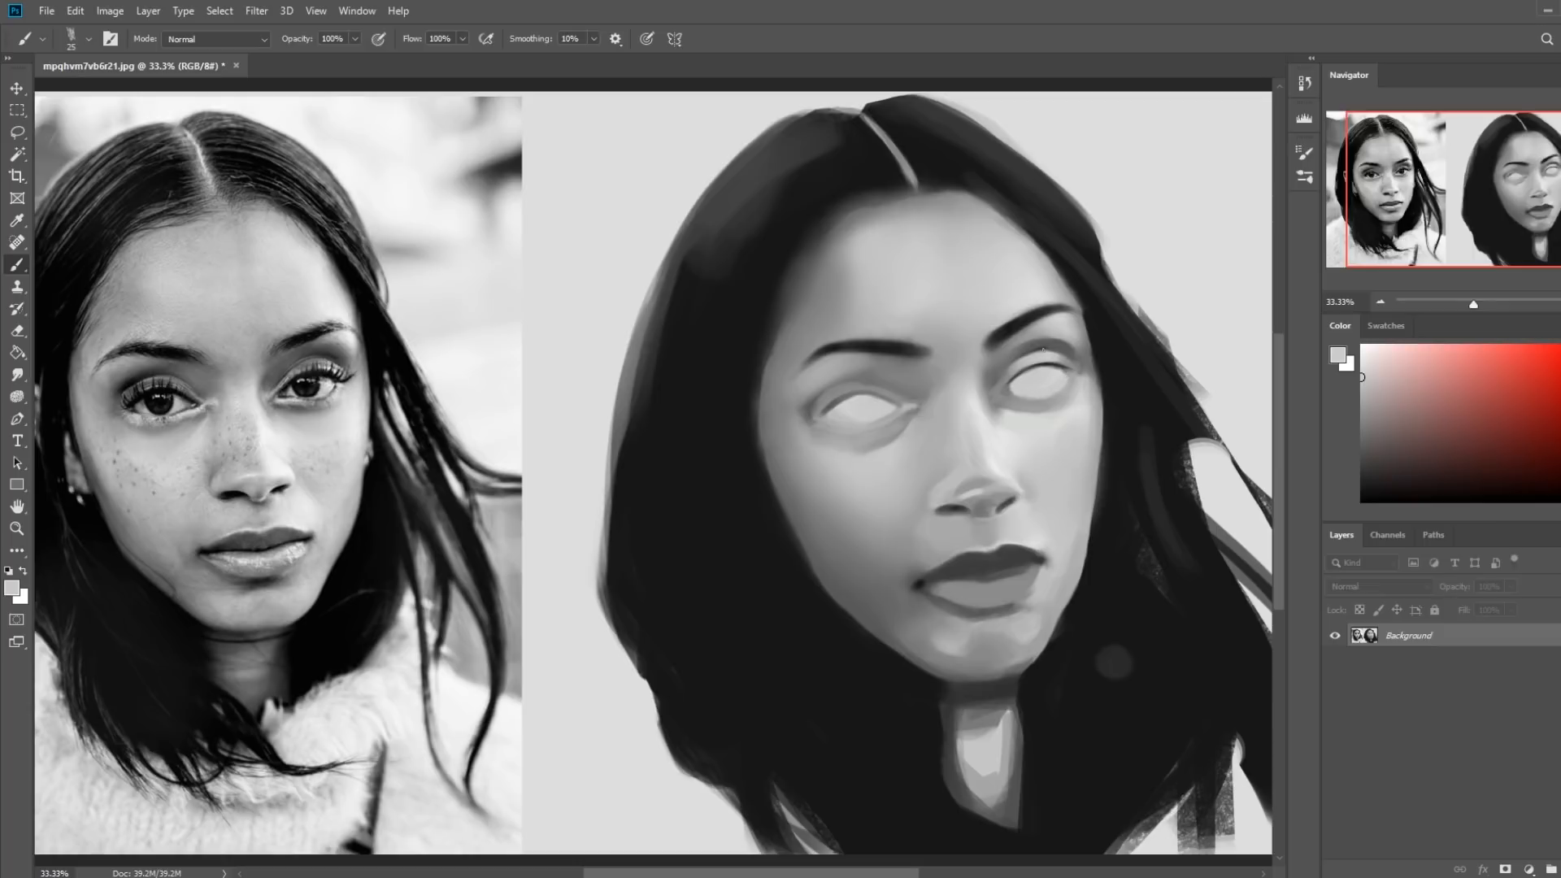
alt+click(1018, 413)
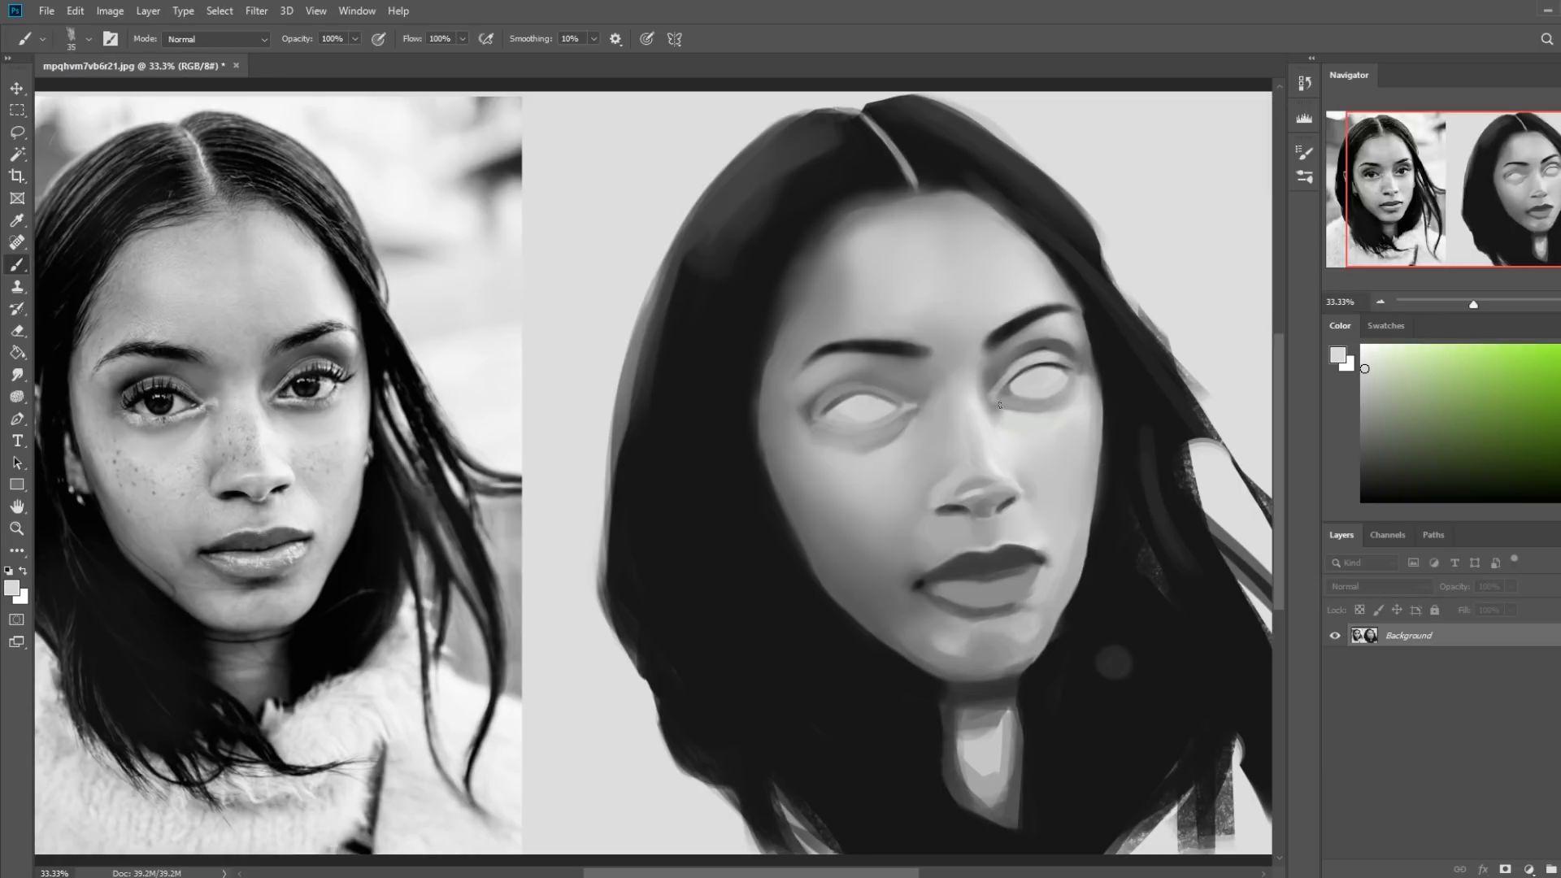
Set the brush to size 30 and refine the right-hand upper eyelid with greys sampled around the lid
key(bracketleft)
key(bracketleft)
alt+click(1050, 342)
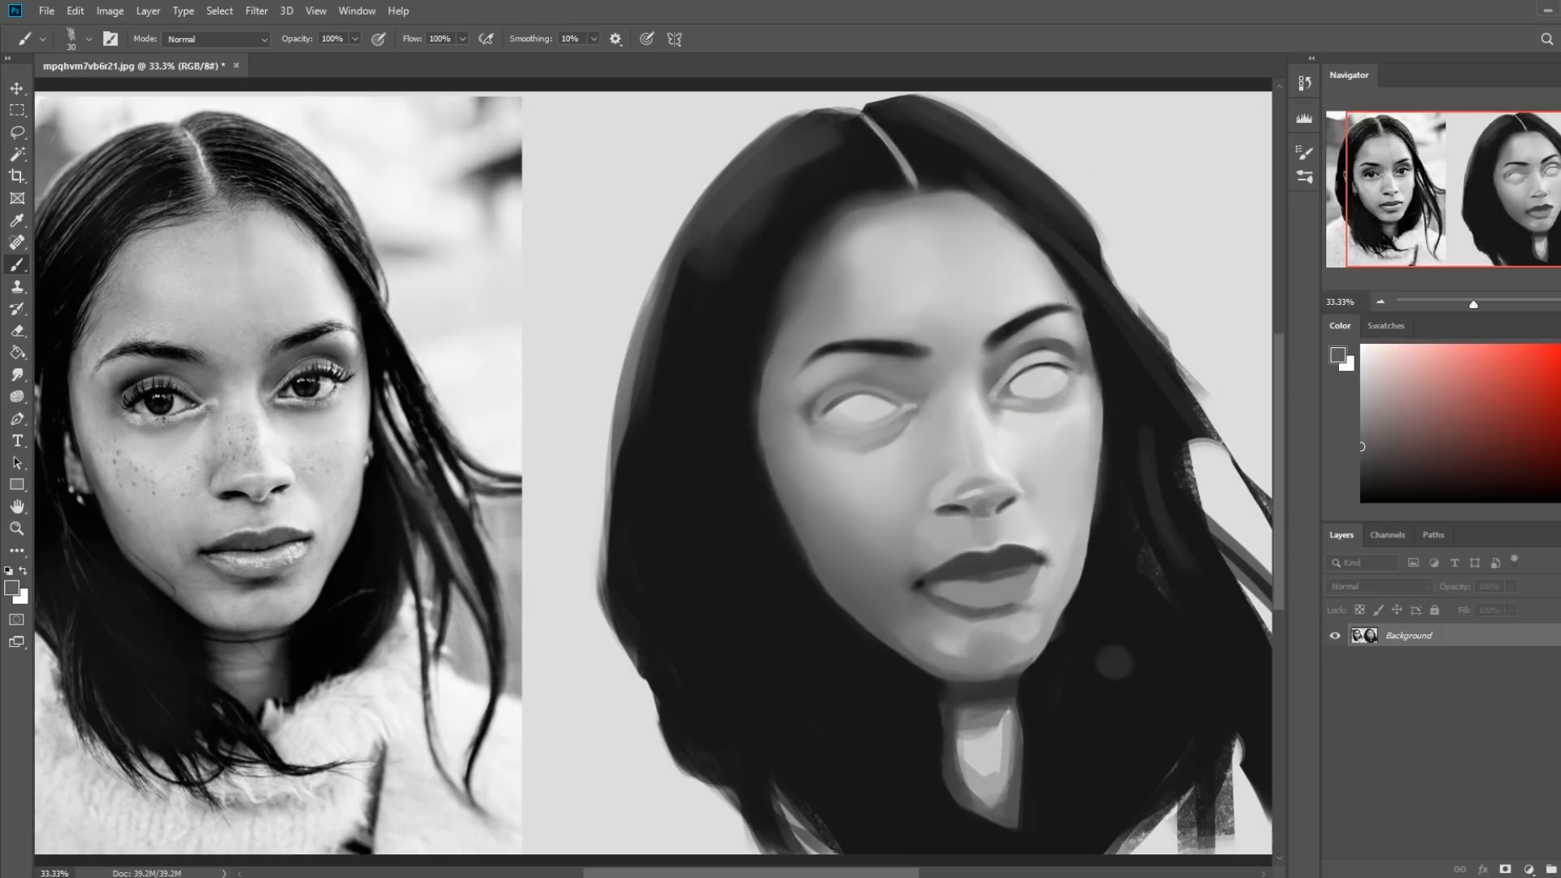
alt+click(1043, 360)
scroll(1001, 387, down, 2)
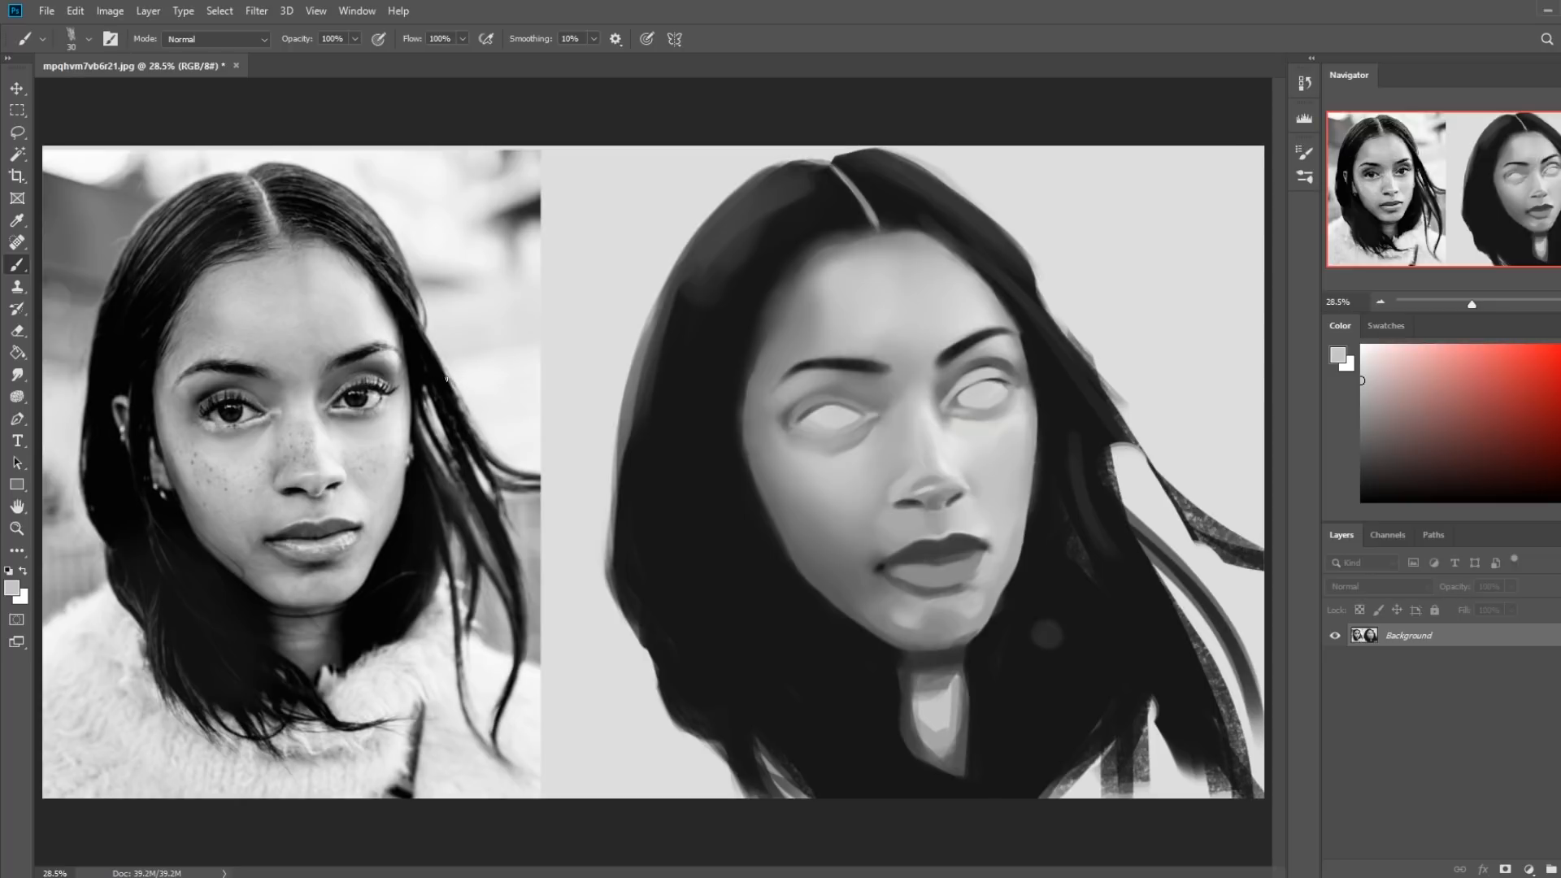
alt+click(958, 396)
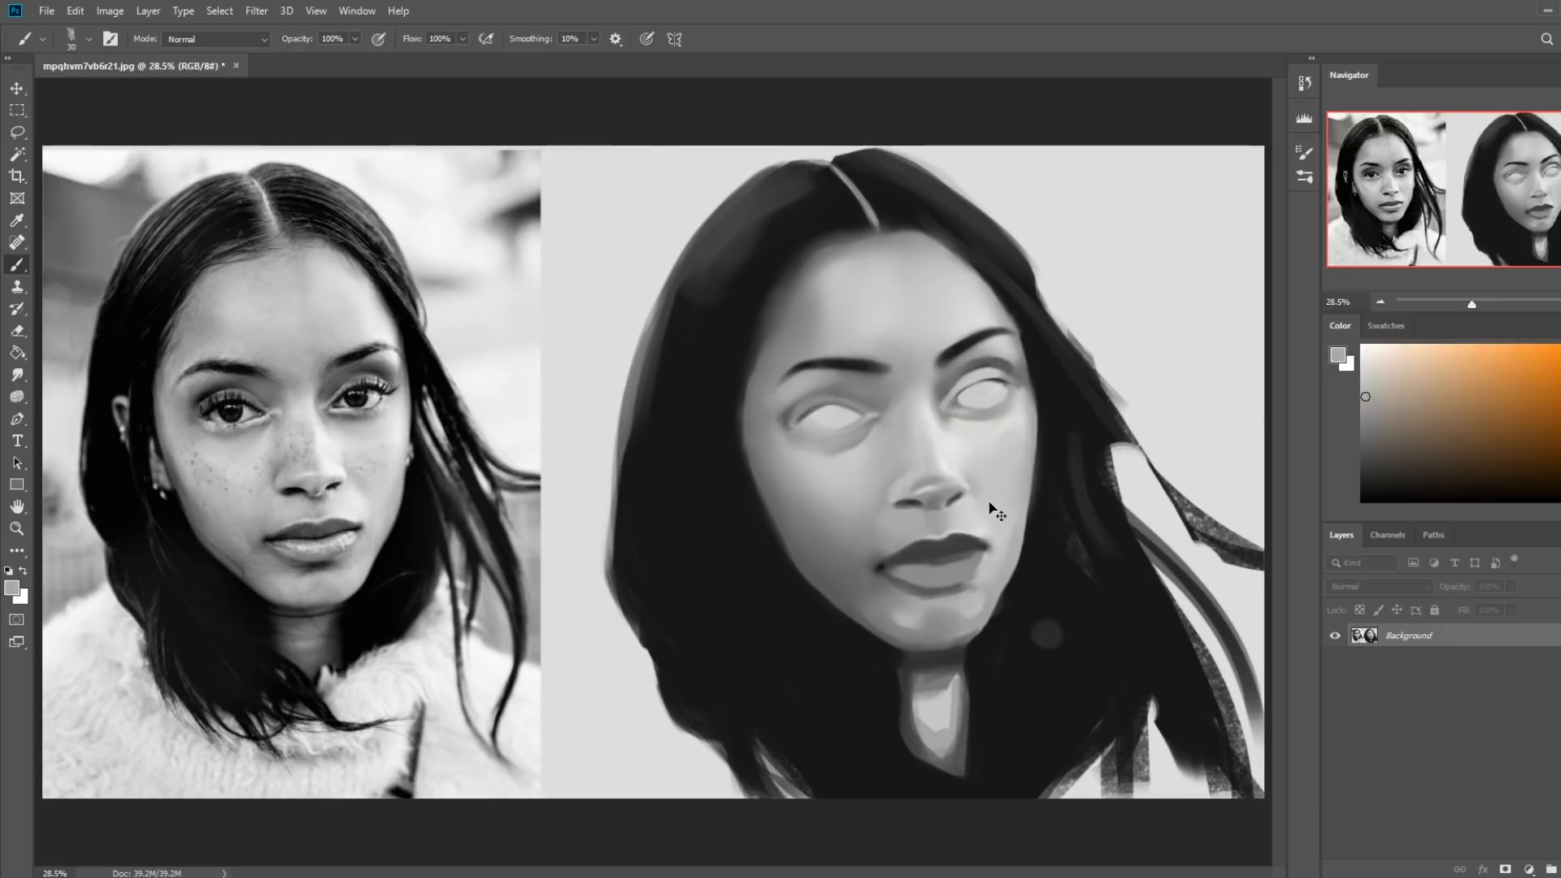
Flip the canvas horizontally and smudge the skin between the eyes at 8% strength
key(ctrl+shift+h)
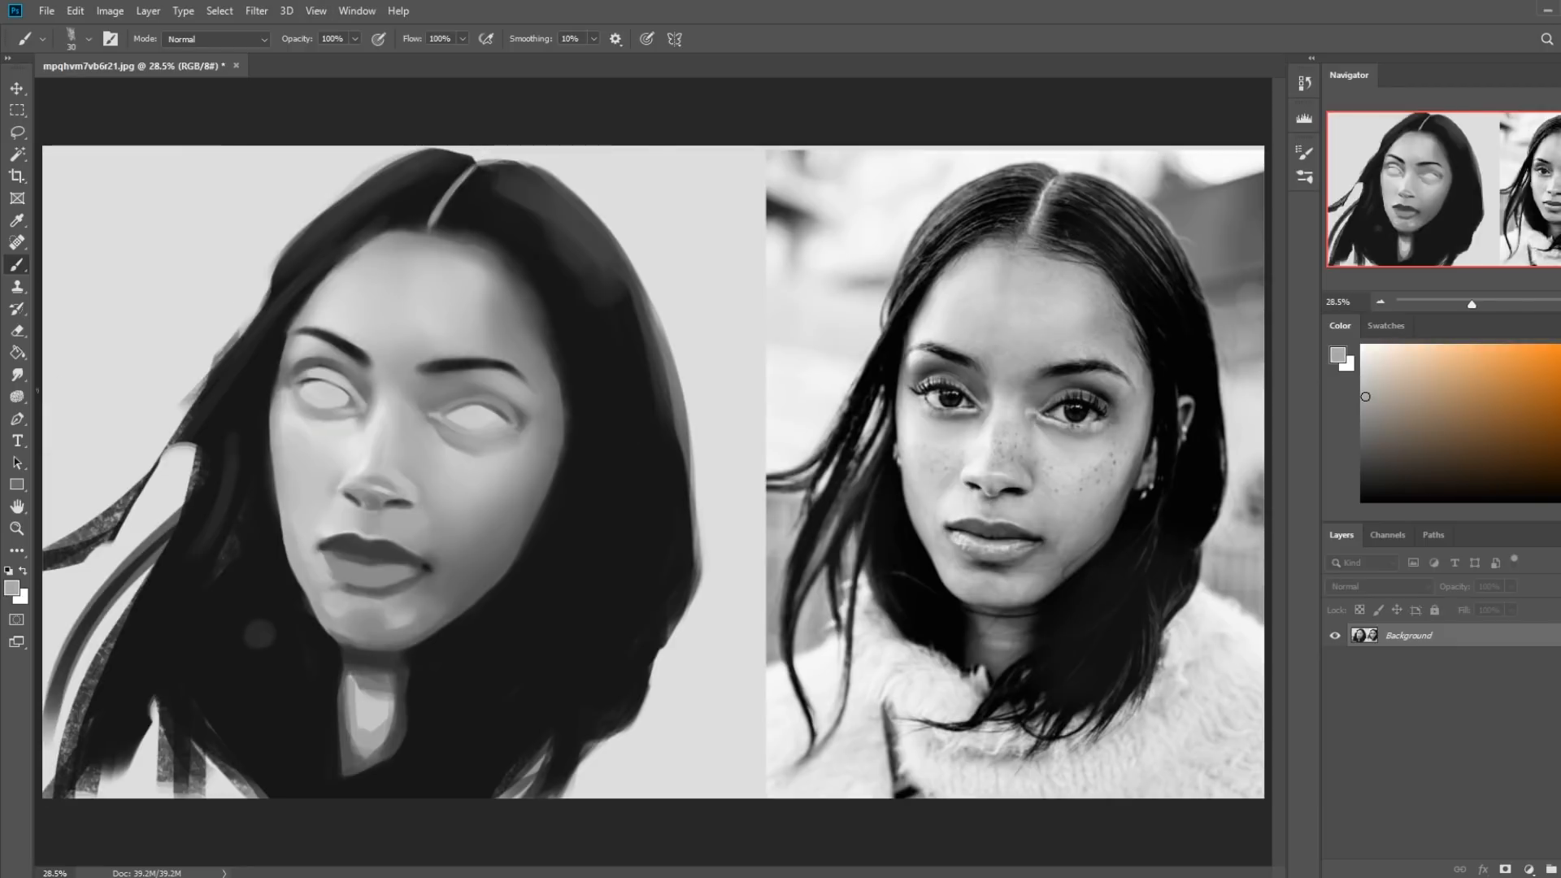
click(17, 375)
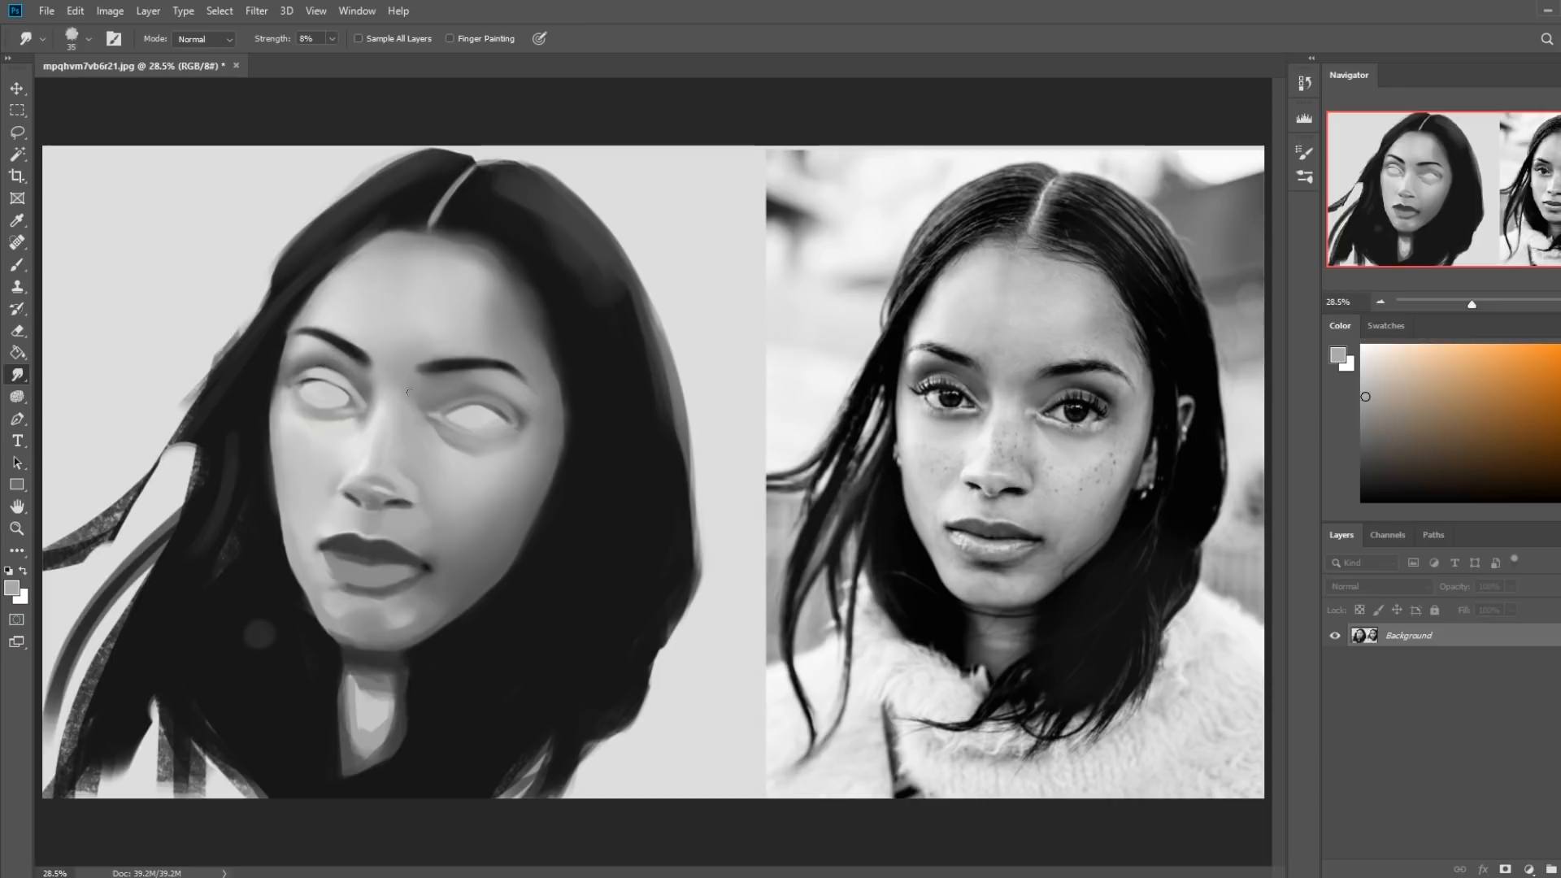
key(bracketleft)
Switch to the 30 px sketching brush and touch up the painting with a dark hair tone and a light skin tone
key(b)
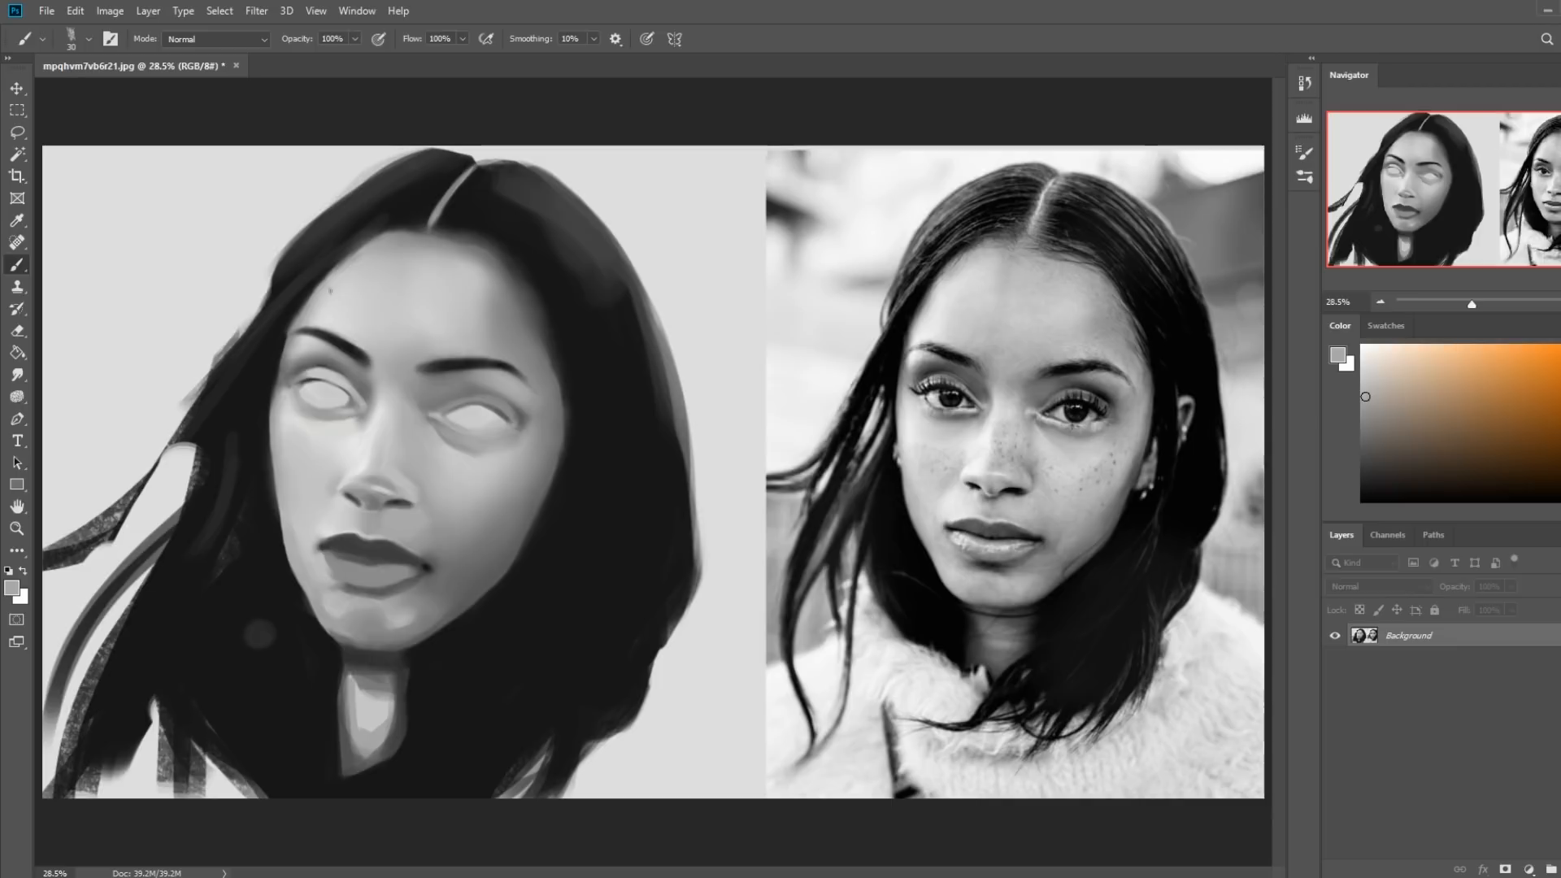
alt+click(340, 336)
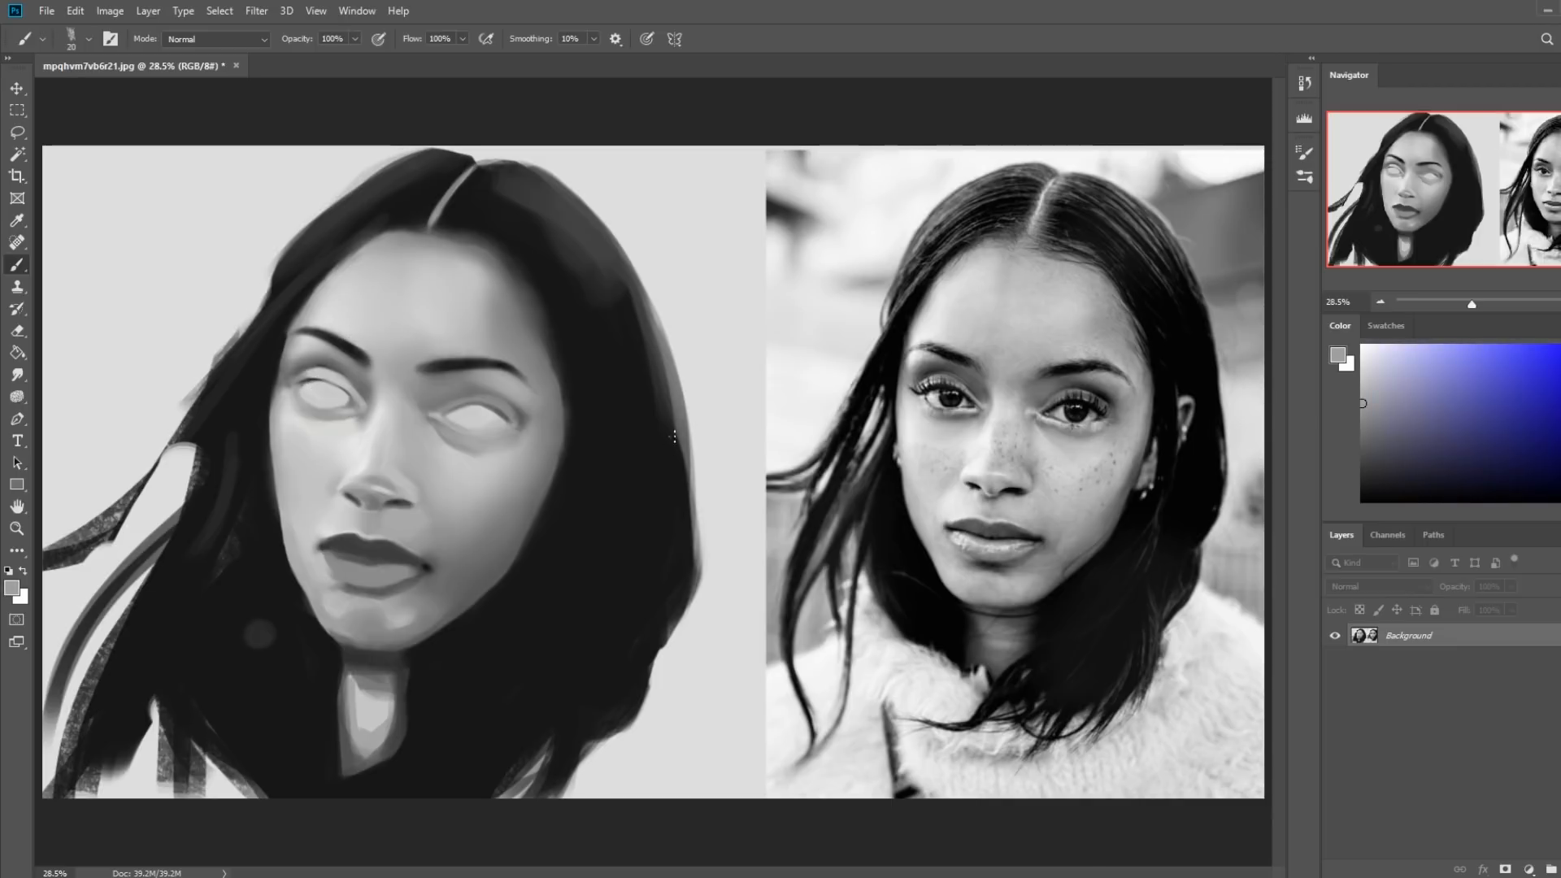
right_click(680, 533)
click(723, 658)
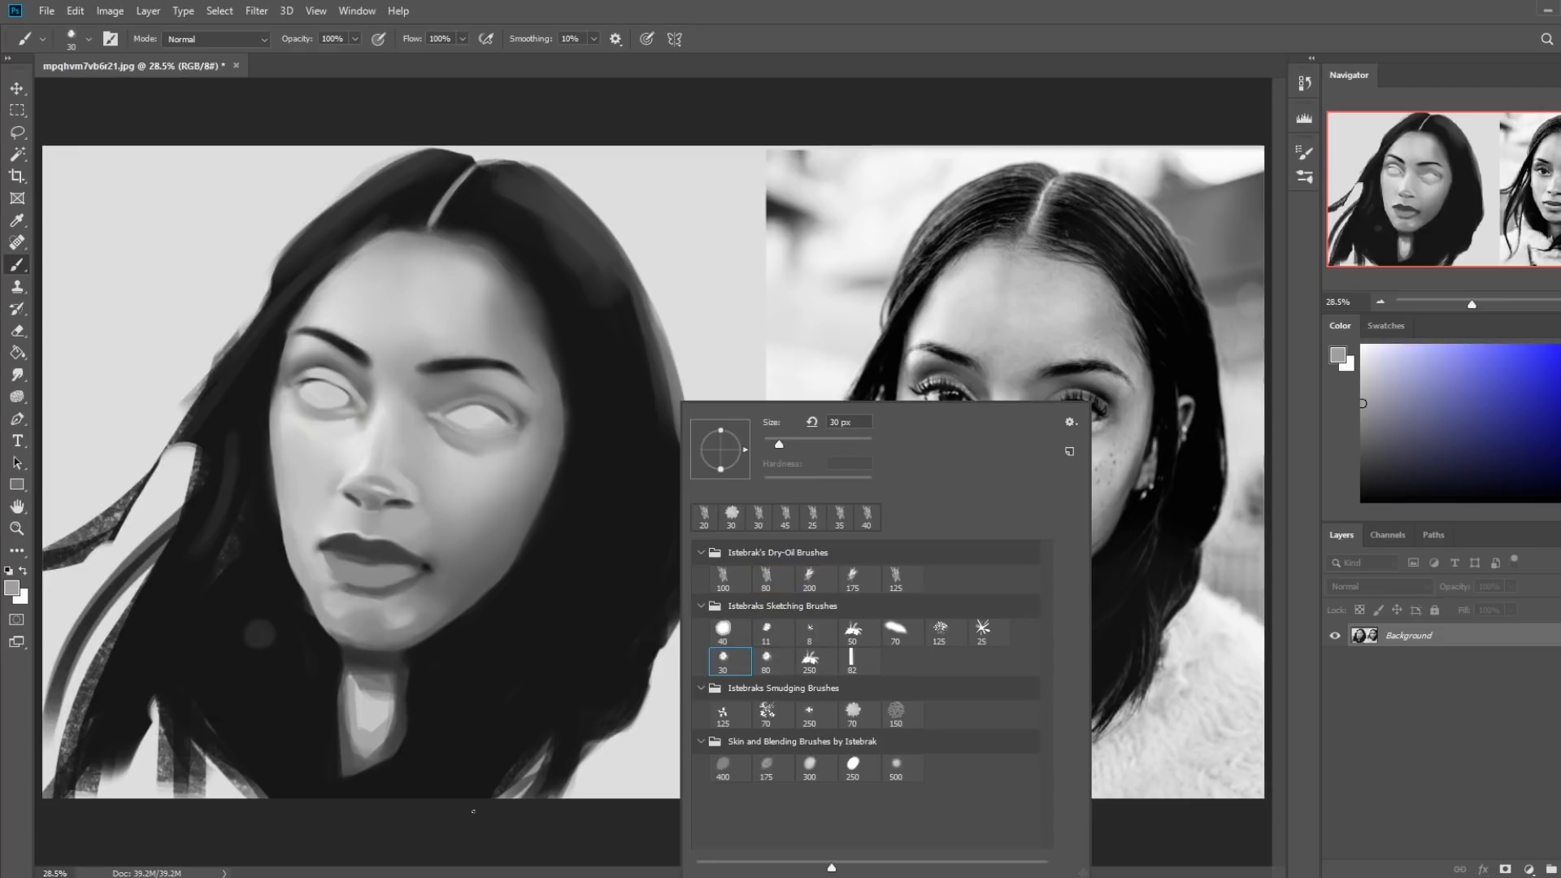
key(Return)
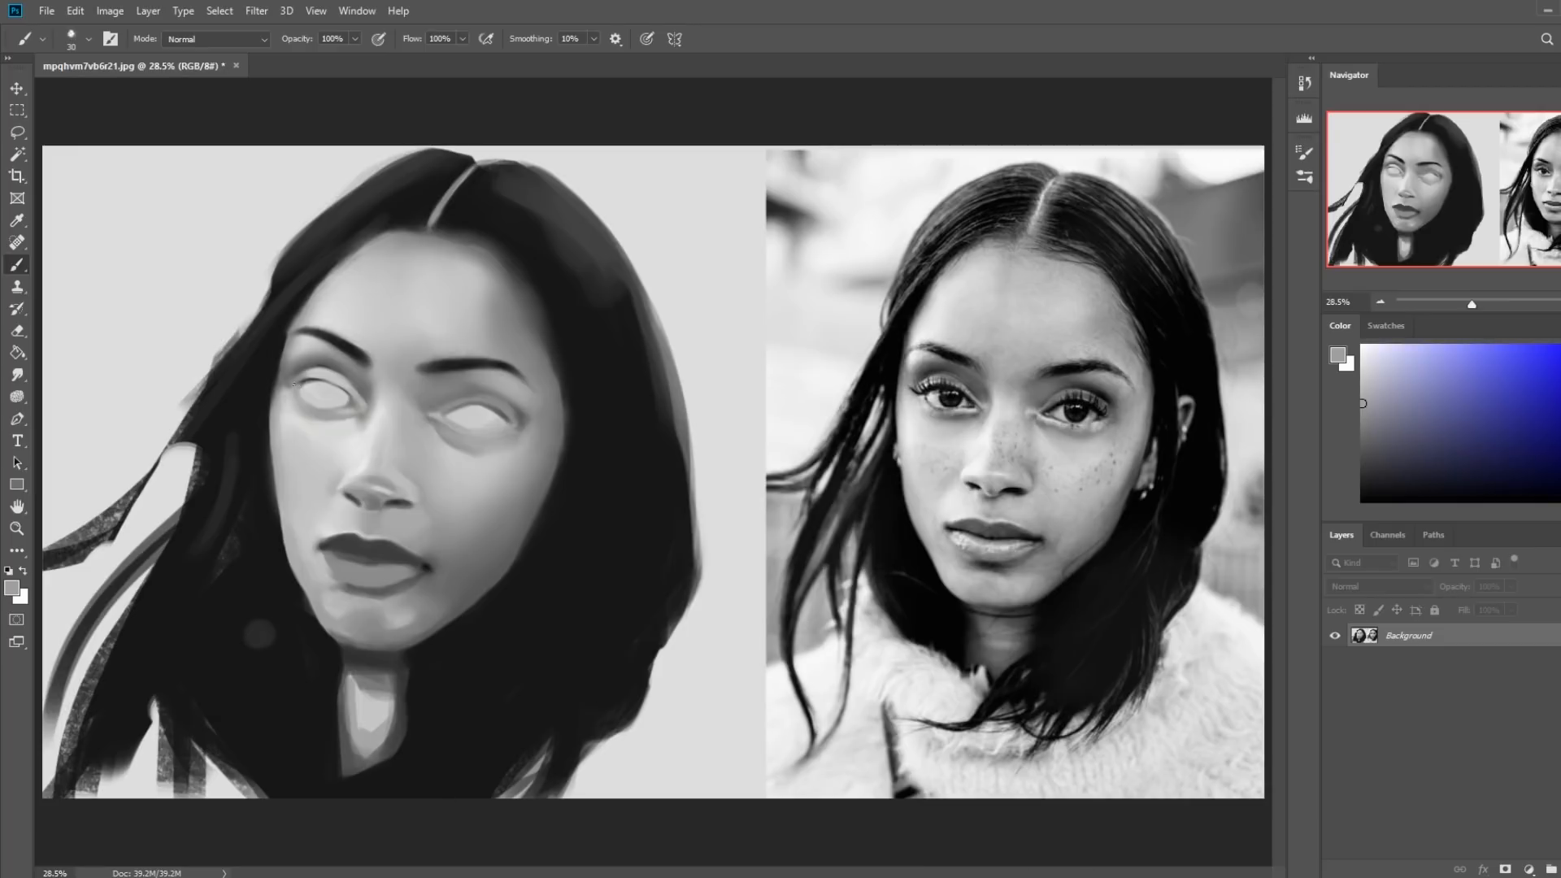
alt+click(390, 229)
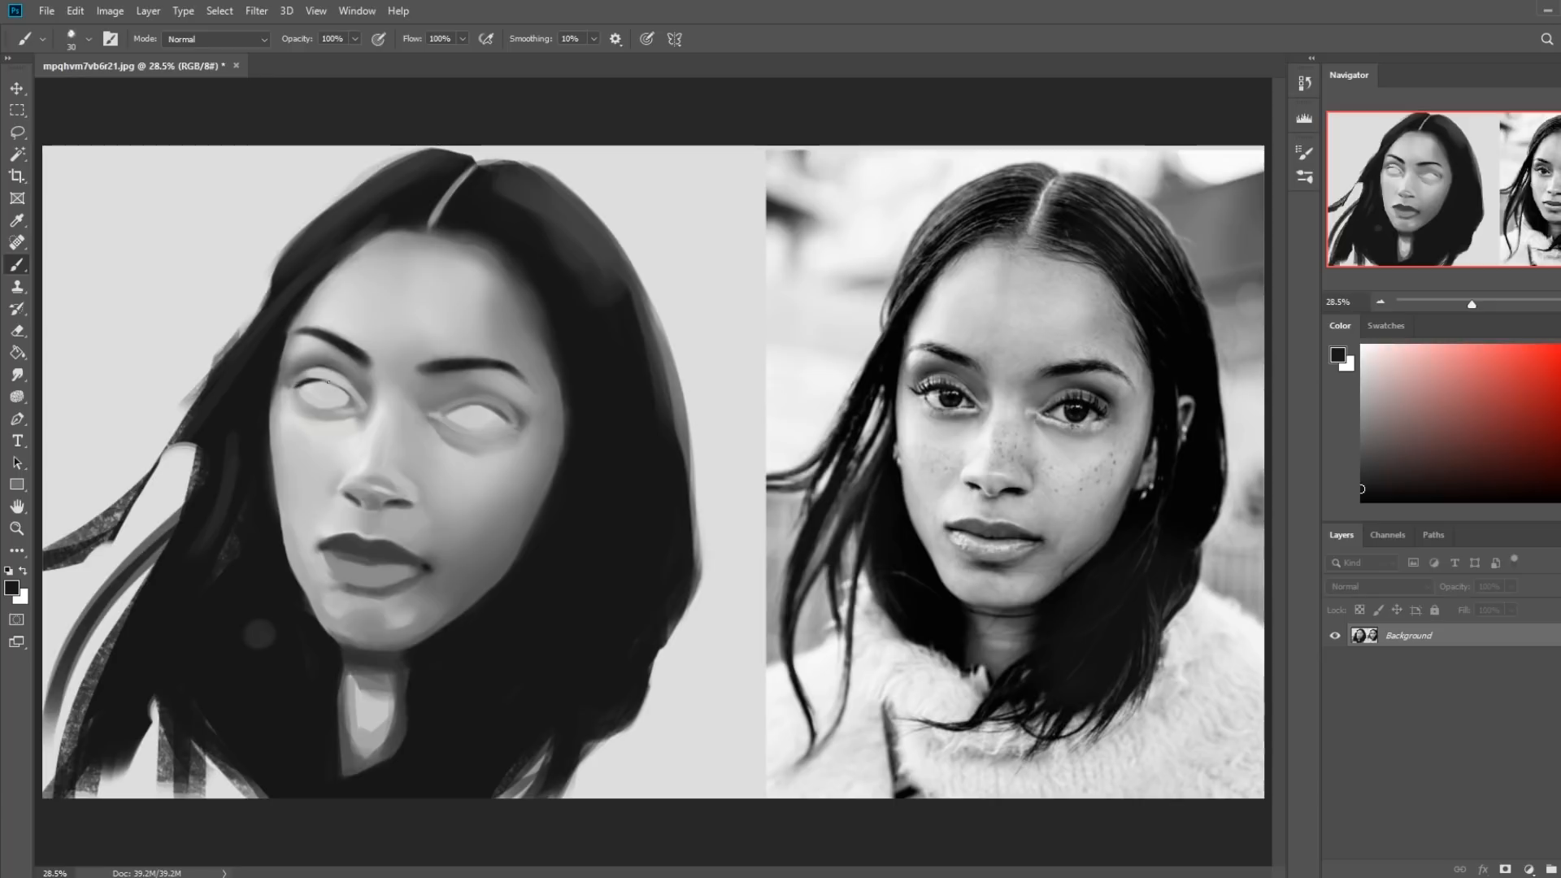
key(bracketleft)
alt+click(358, 403)
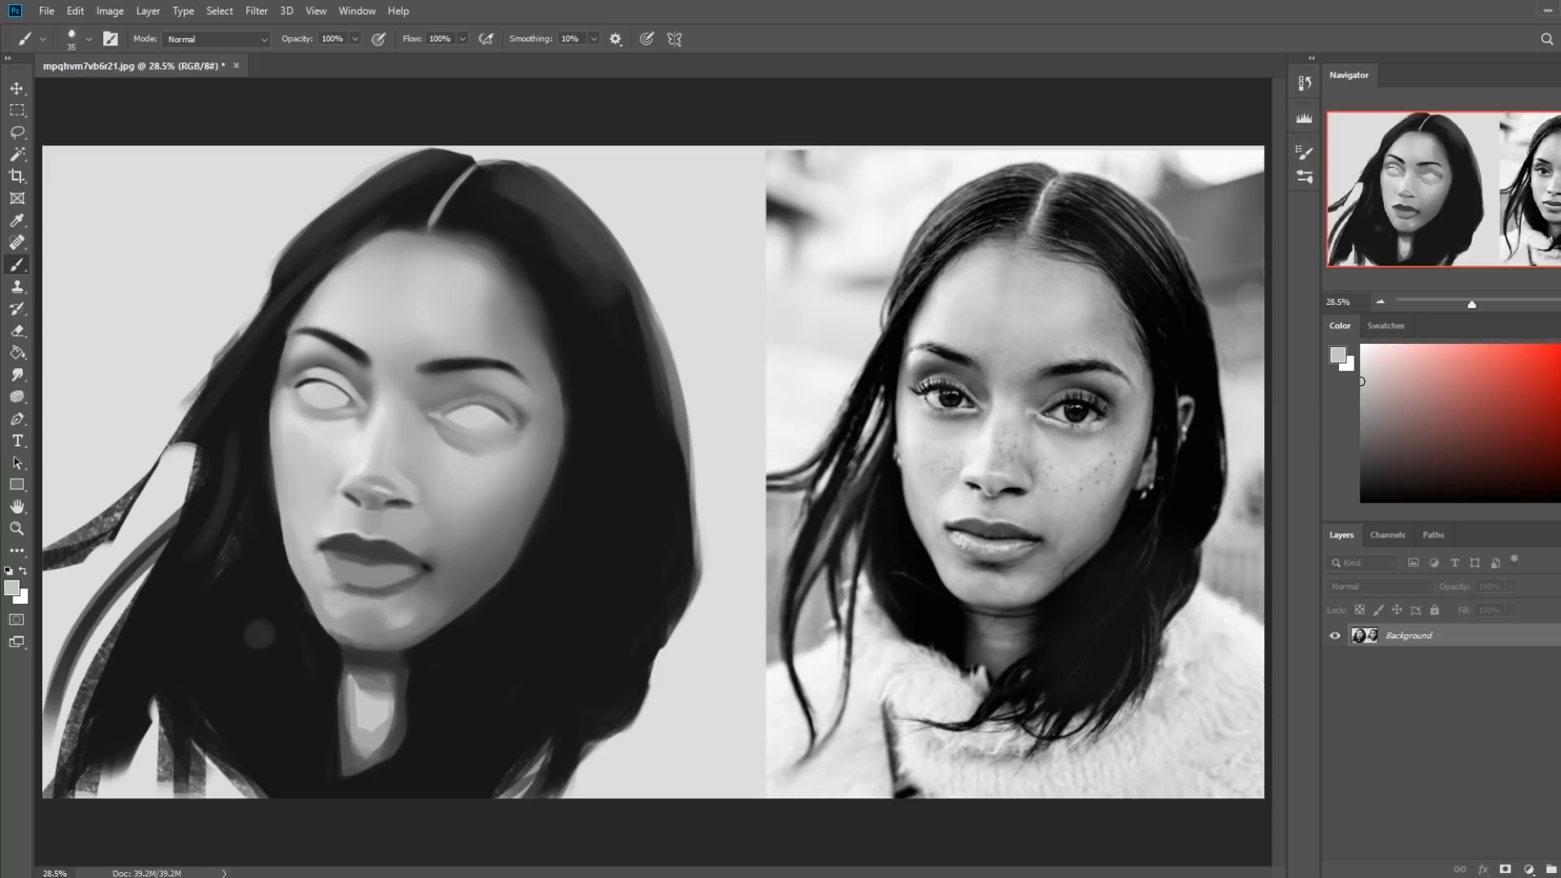
Sample a dark tone from the hair, enlarge the brush to 90, and flip the canvas back horizontally
alt+click(550, 553)
key(ctrl+plus)
key(ctrl+plus)
key(ctrl+minus)
key(ctrl+minus)
key(ctrl+minus)
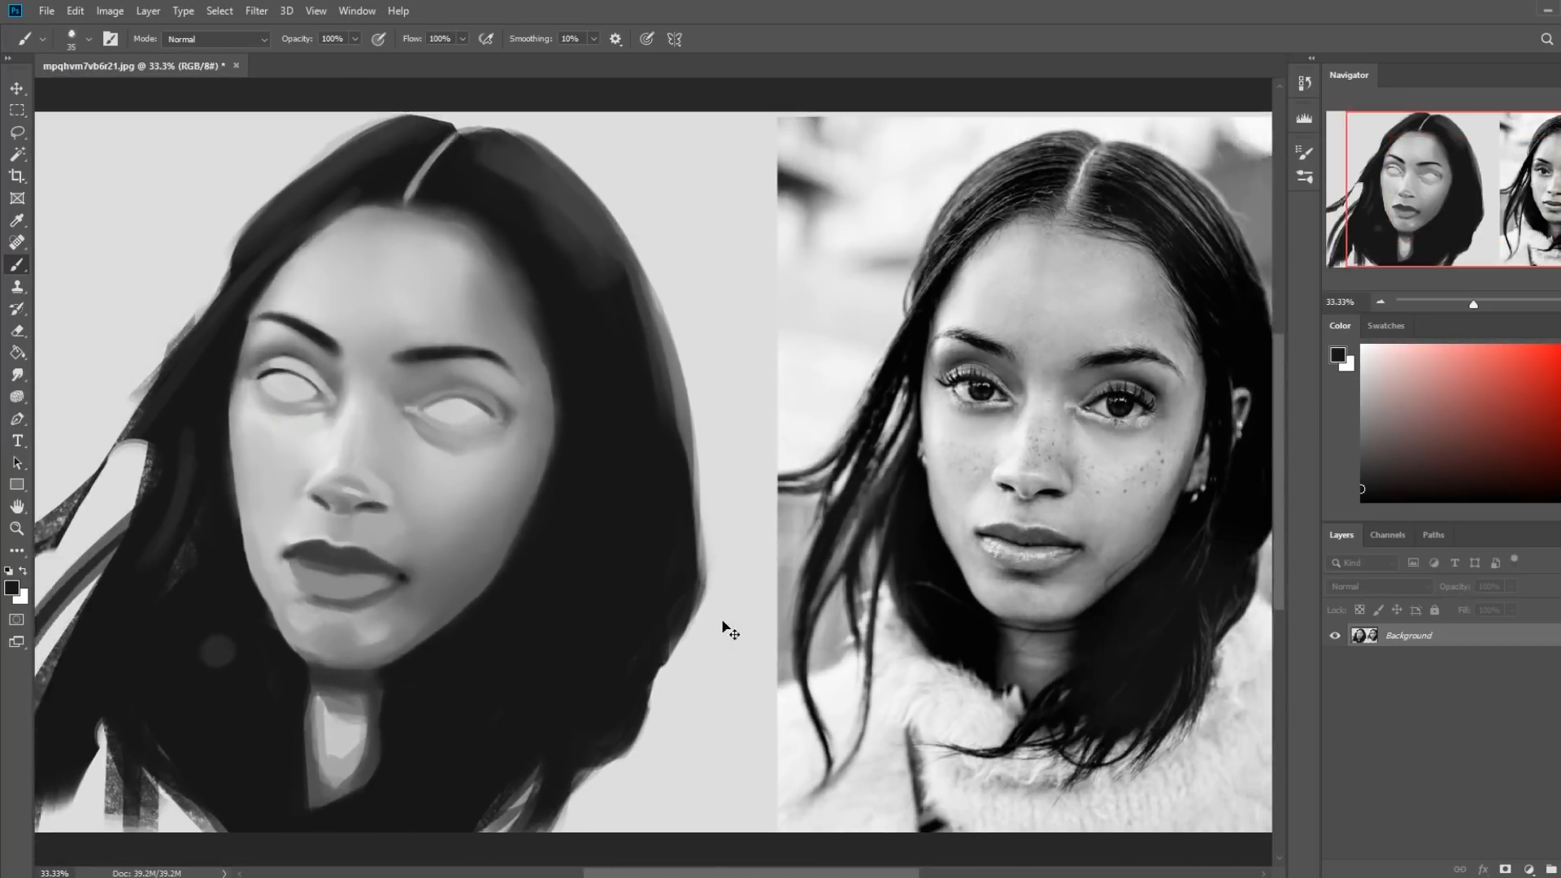
key(ctrl+minus)
key(bracketright)
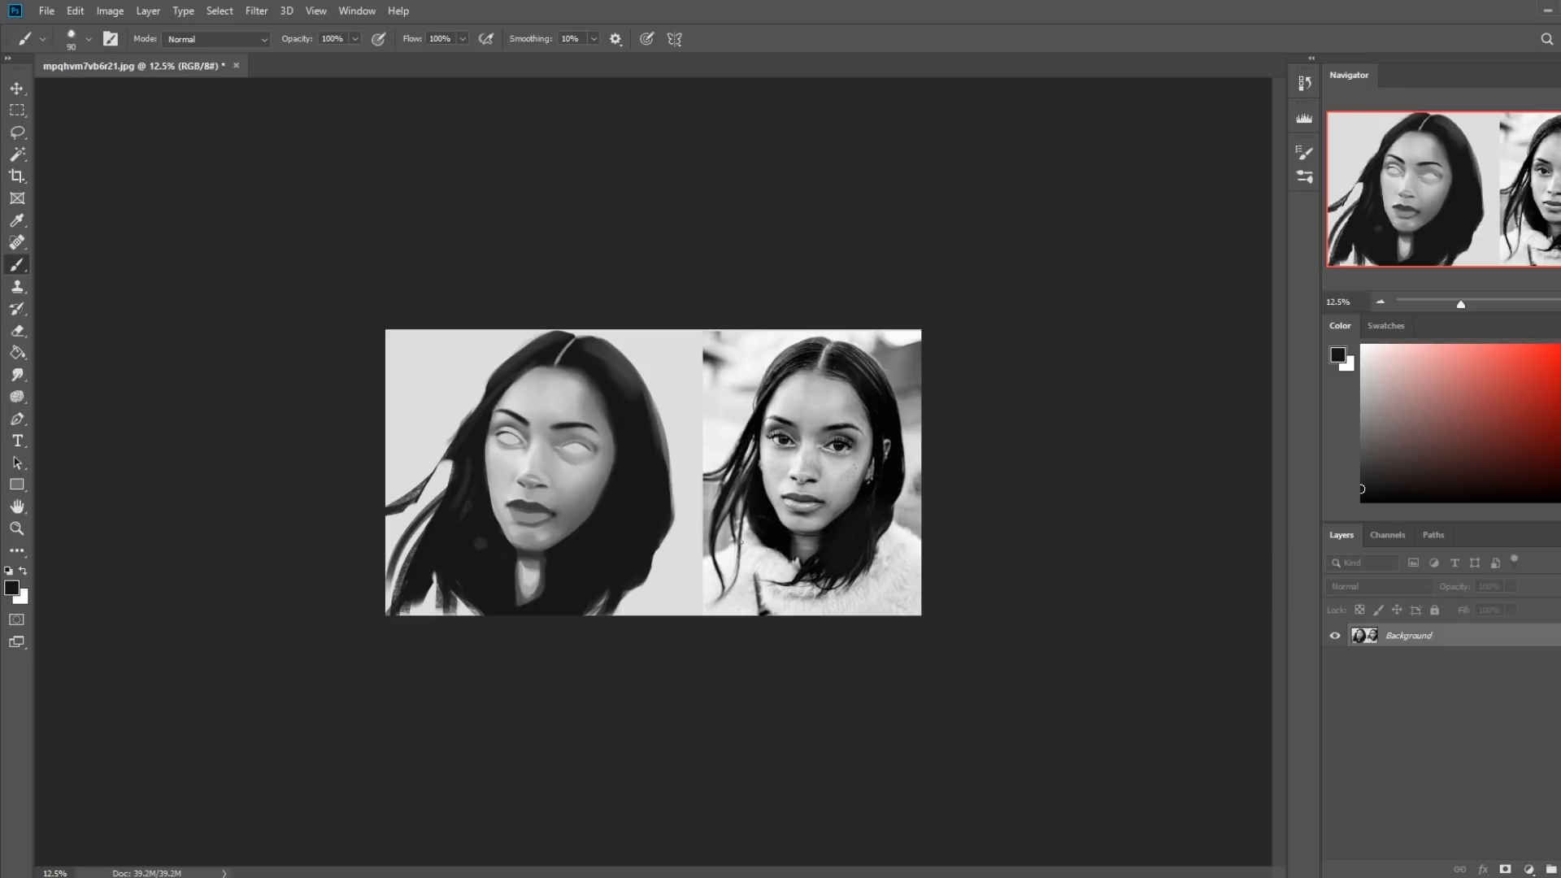
key(ctrl+shift+h)
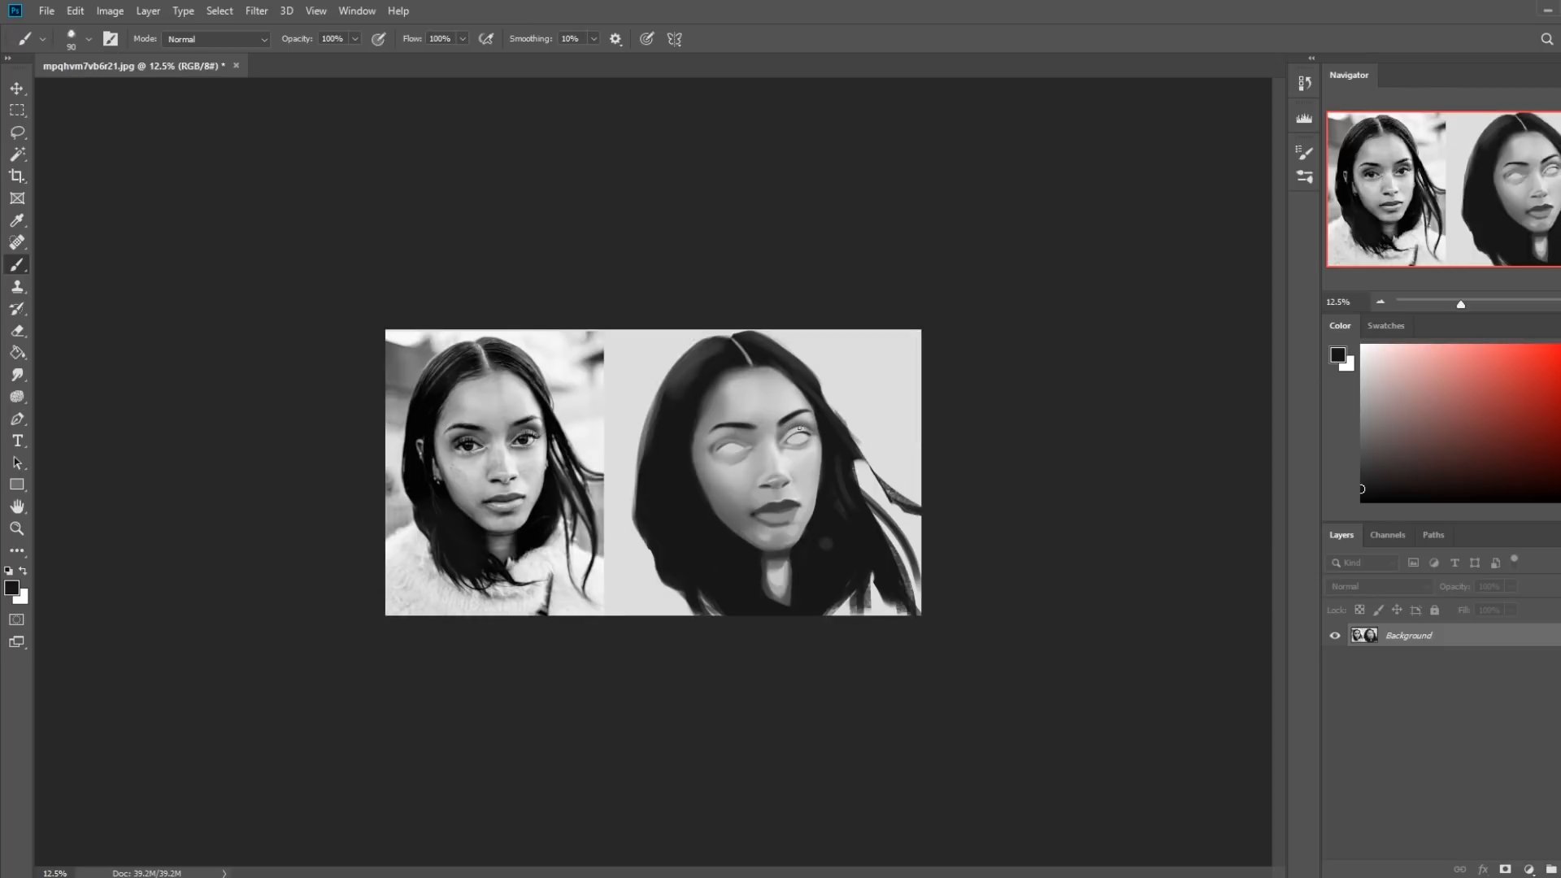
Undo the dark stroke on the left-hand eye and set the soft 500 px blending brush to Darken with a forehead grey
drag(740, 444, 753, 446)
key(ctrl+z)
right_click(838, 410)
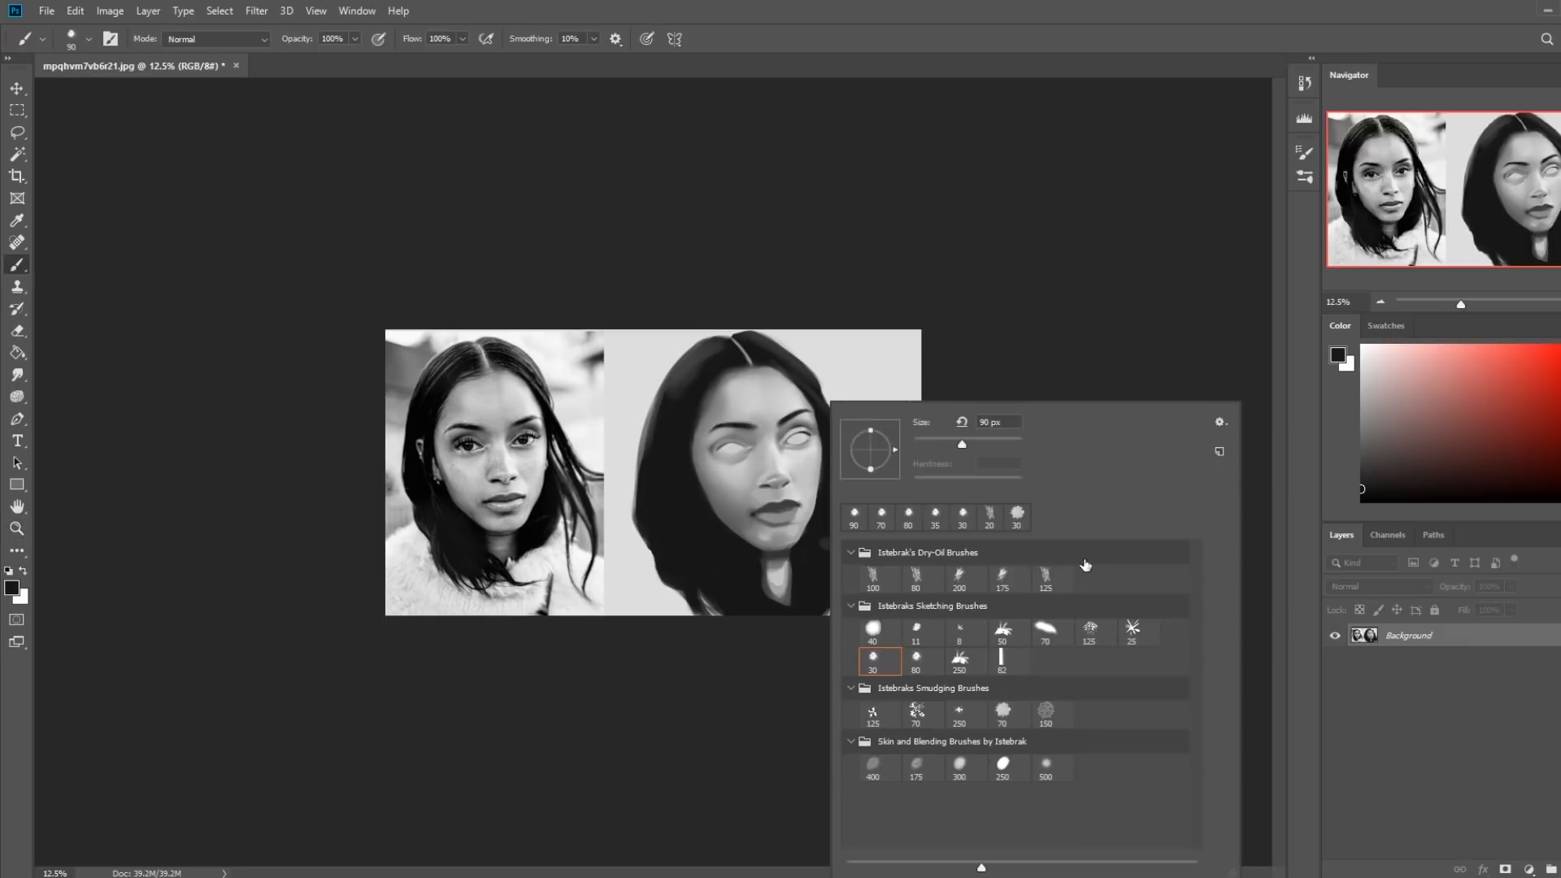
double_click(1046, 764)
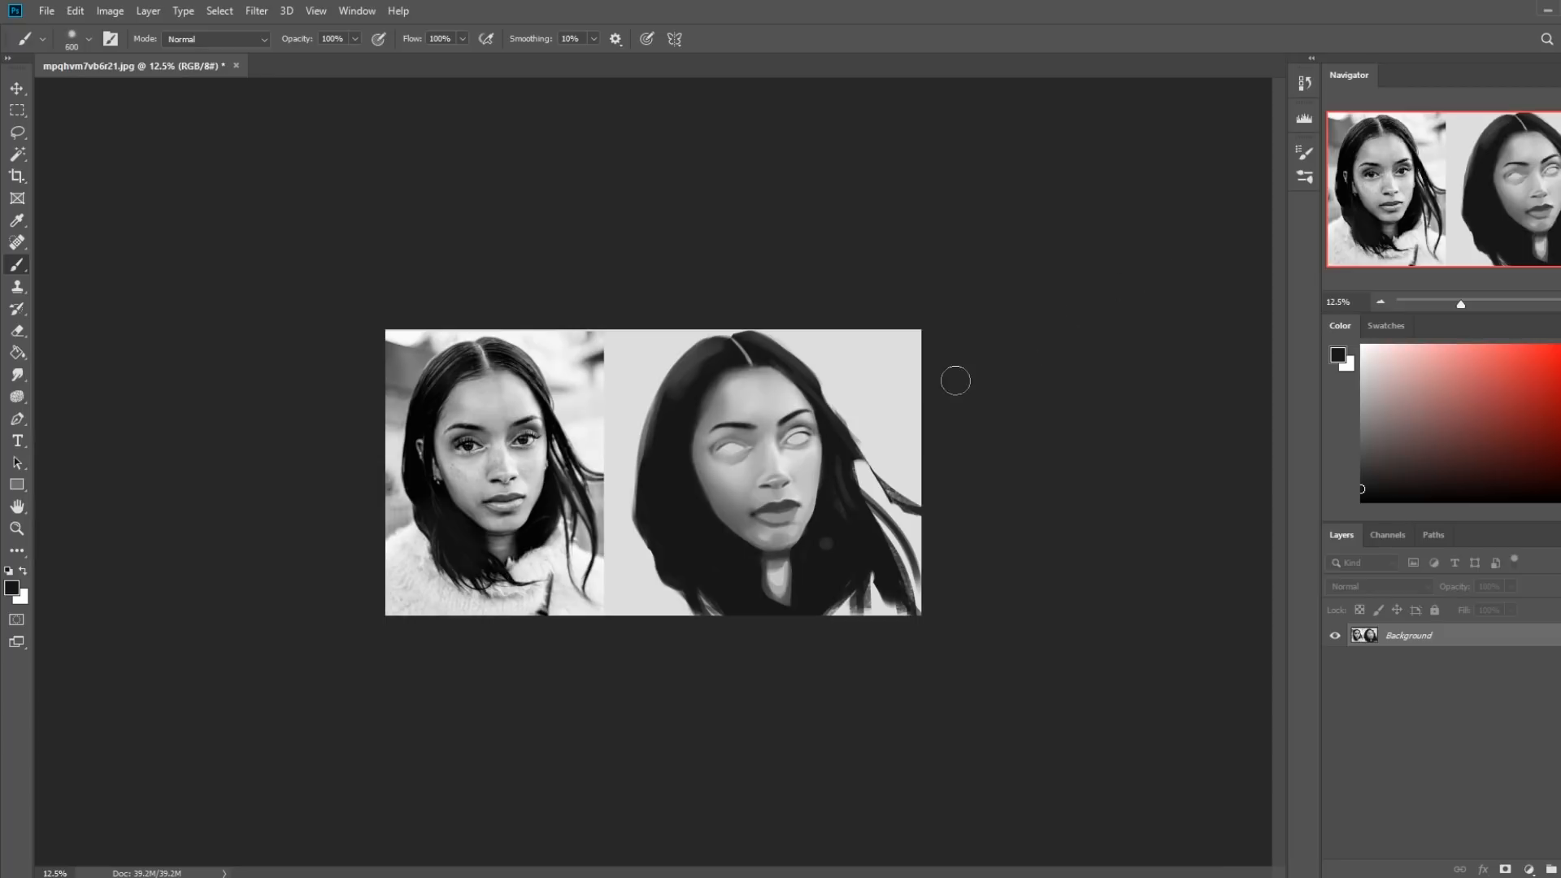
click(236, 39)
click(176, 117)
alt+click(727, 398)
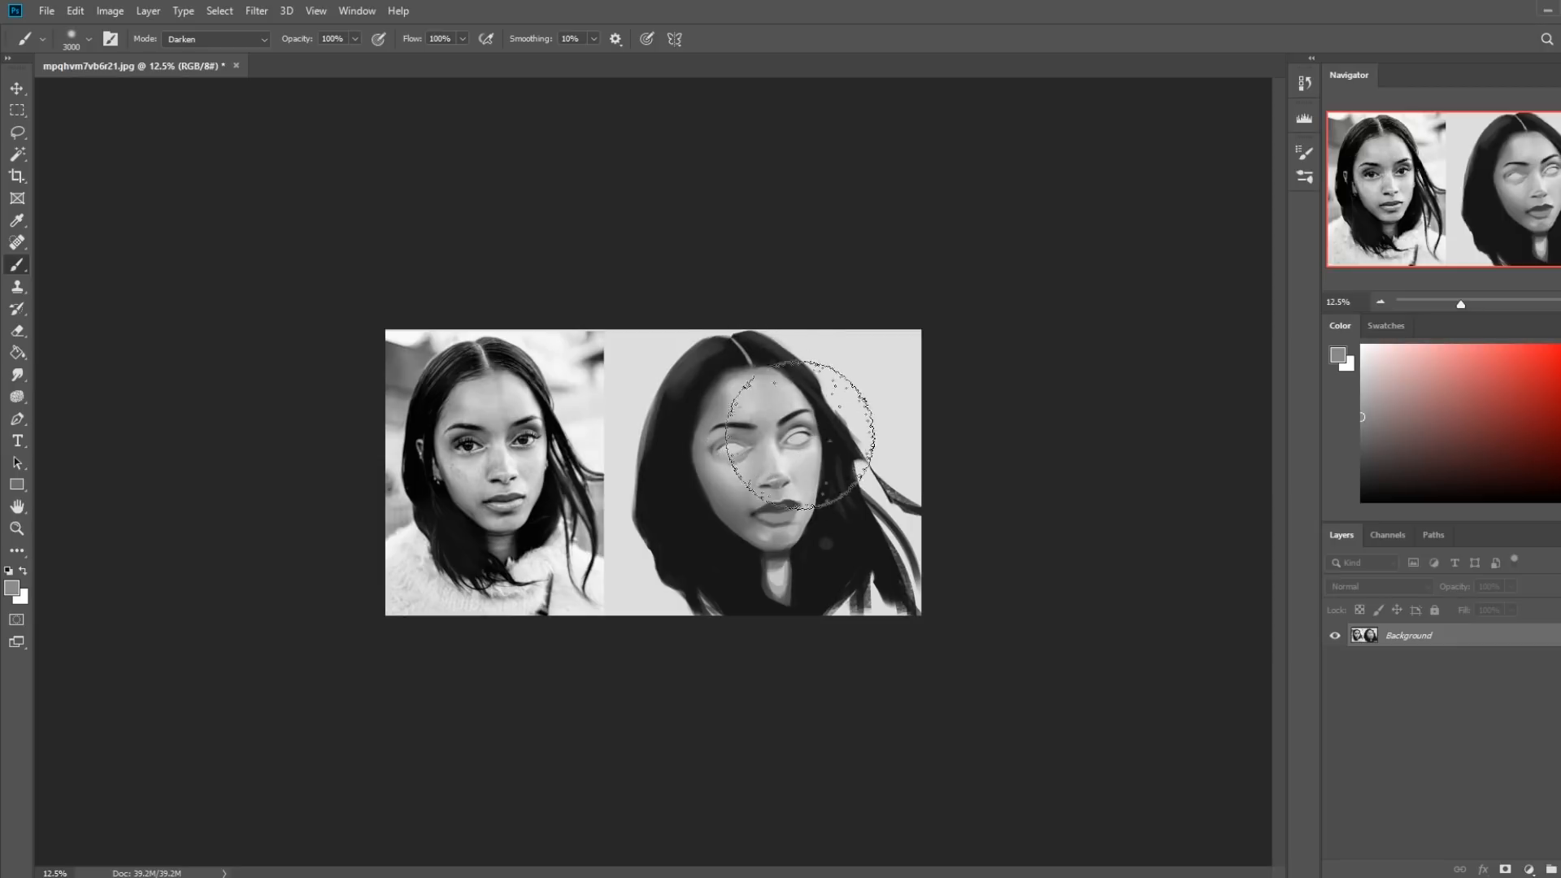
Switch to a dry-oil brush in Normal mode and paint light accents along the nose of the painting
right_click(863, 403)
click(946, 590)
key(Return)
key(x)
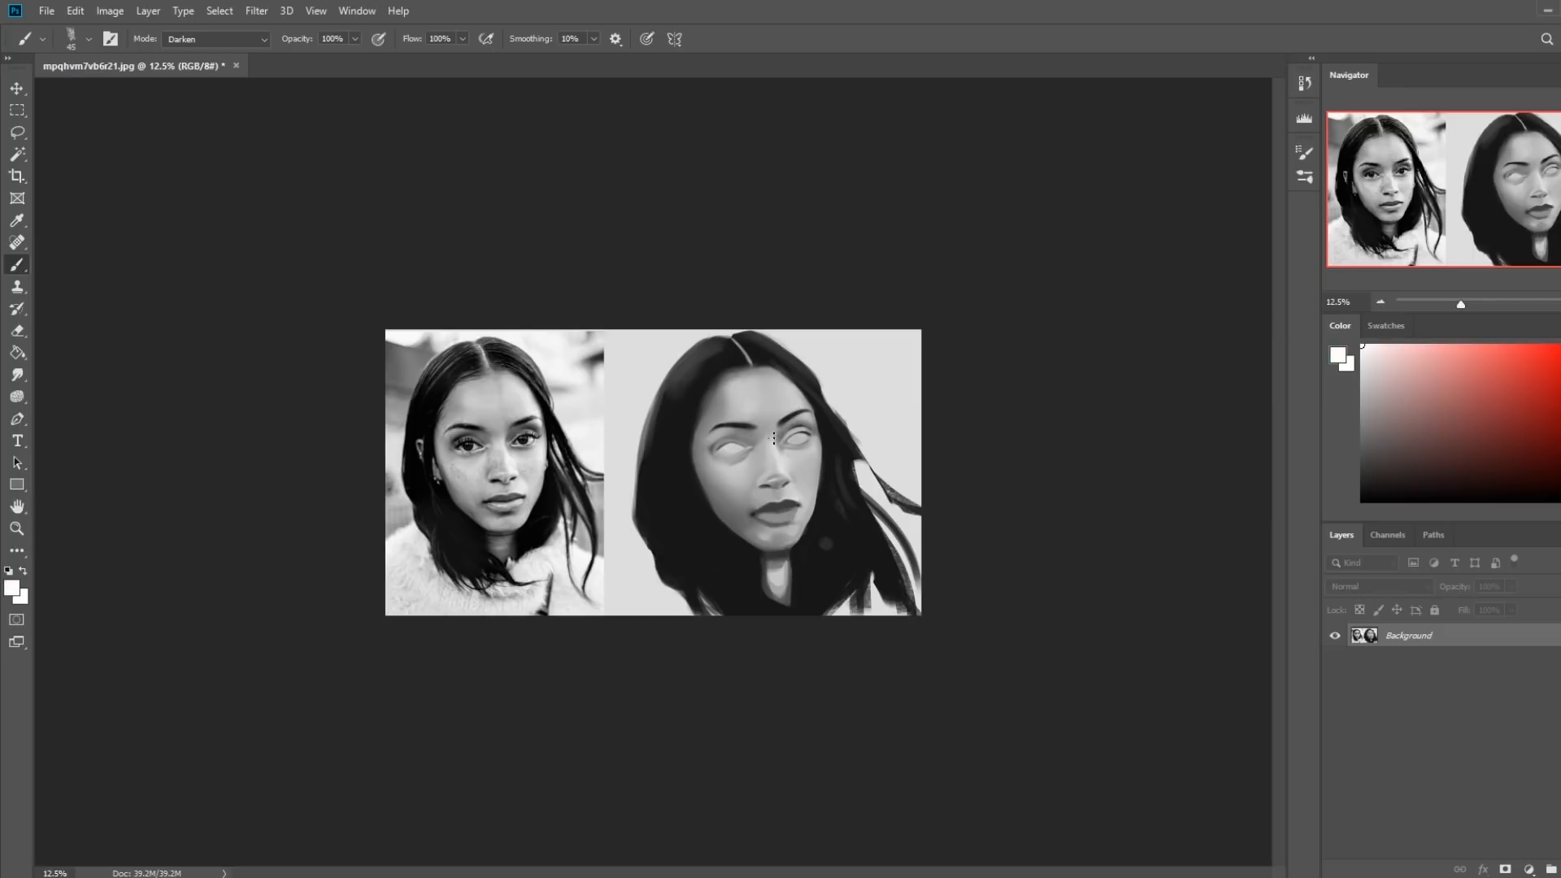
key(shift+alt+n)
key(bracketleft)
alt+click(787, 454)
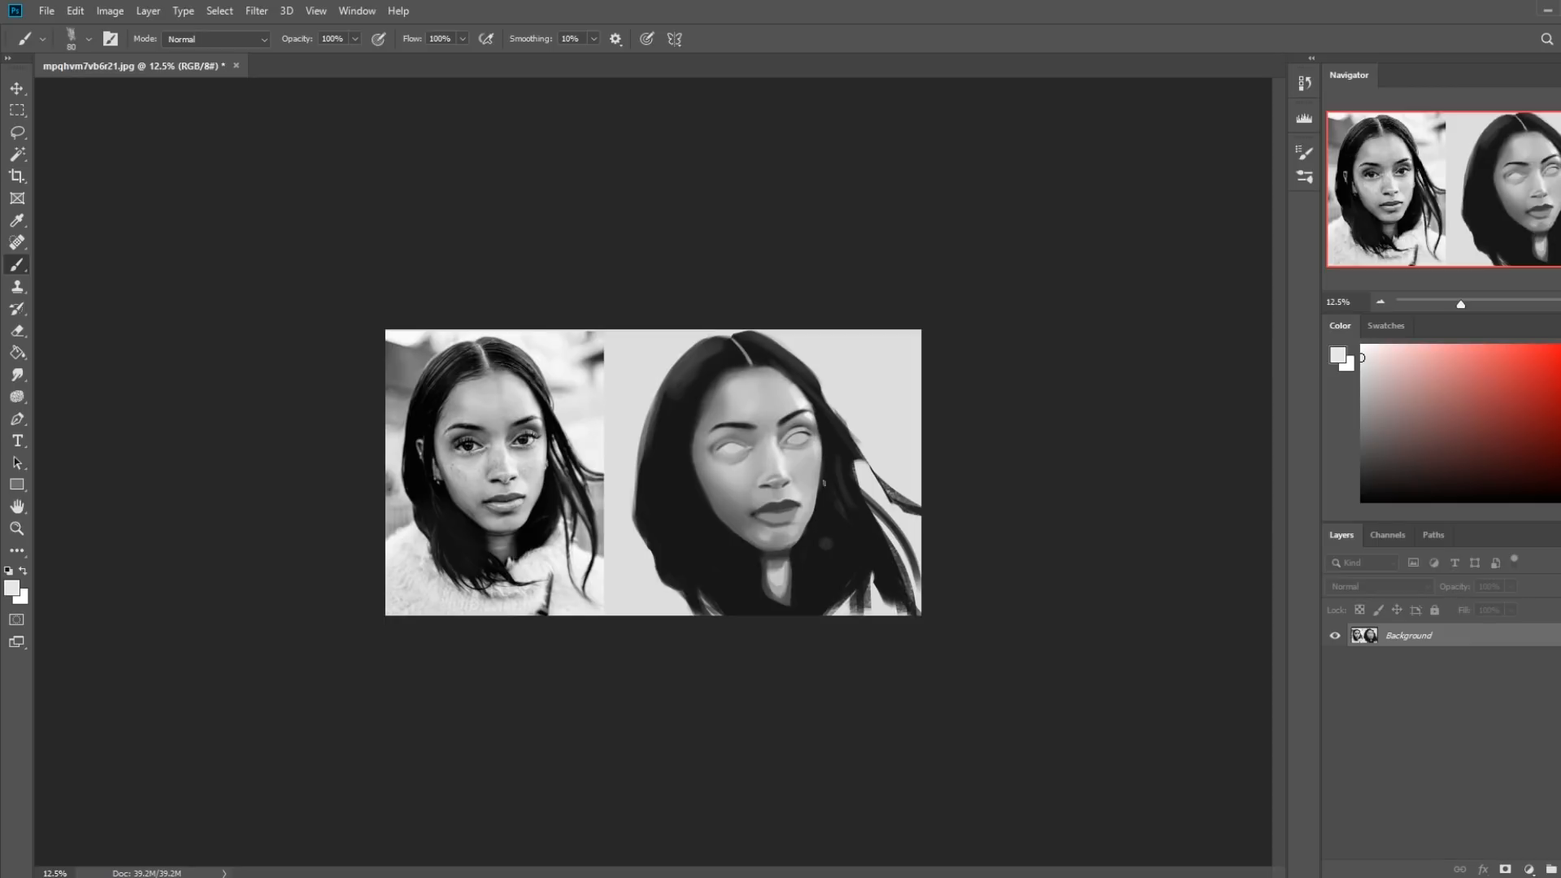
Sample a tone from the hair beside the right-hand eye and open the Liquify filter on the image
alt+click(829, 445)
click(251, 8)
click(306, 144)
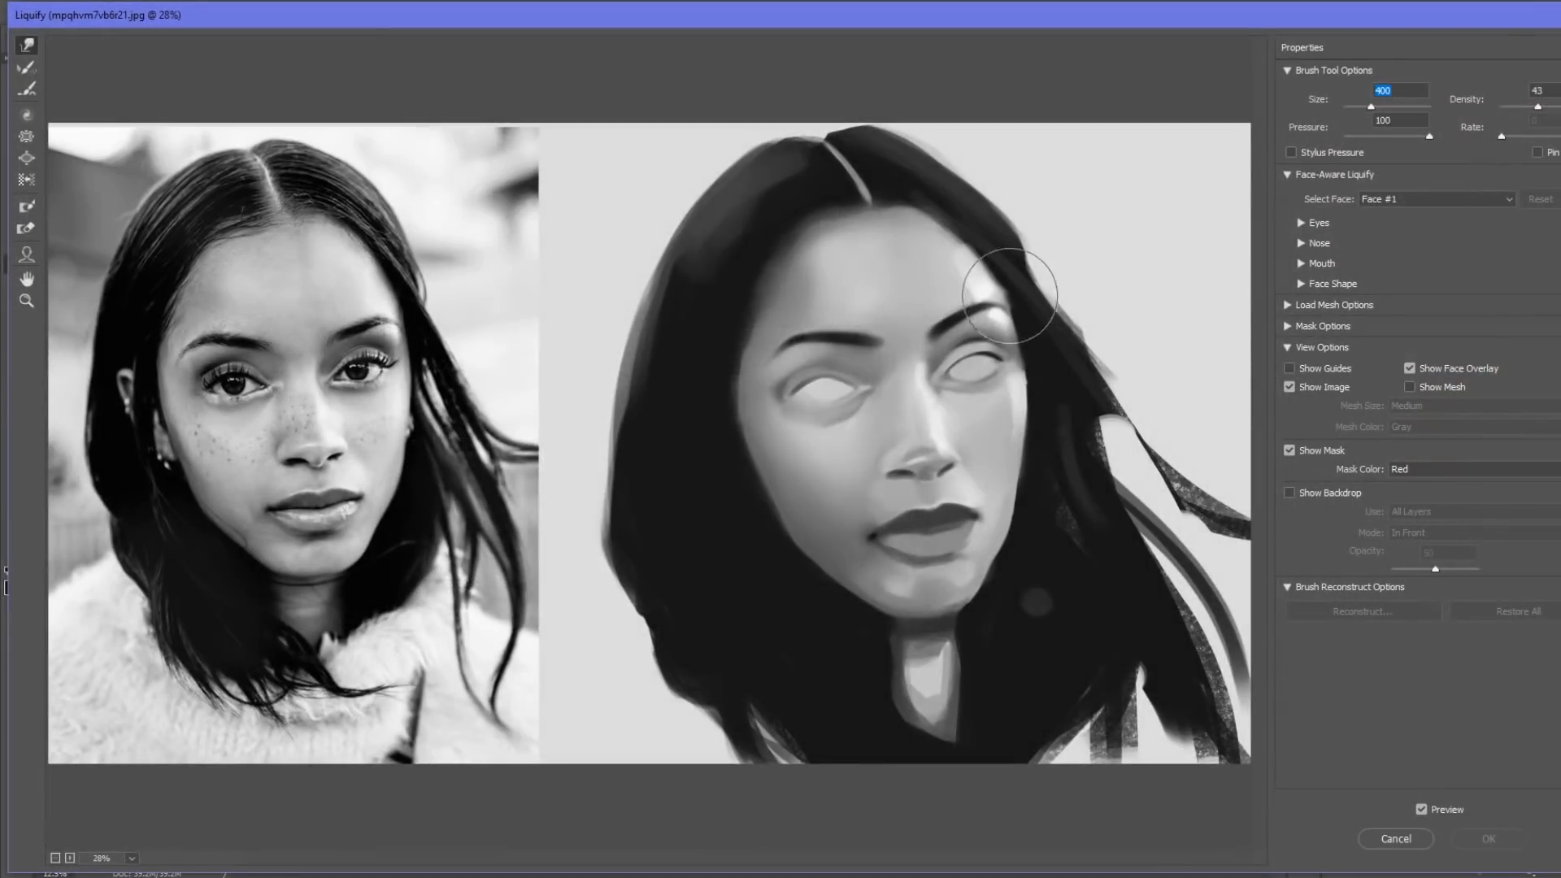
key(ctrl+minus)
key(ctrl+minus)
key(ctrl+minus)
key(ctrl+minus)
key(ctrl+minus)
key(ctrl+minus)
key(ctrl+plus)
key(ctrl+plus)
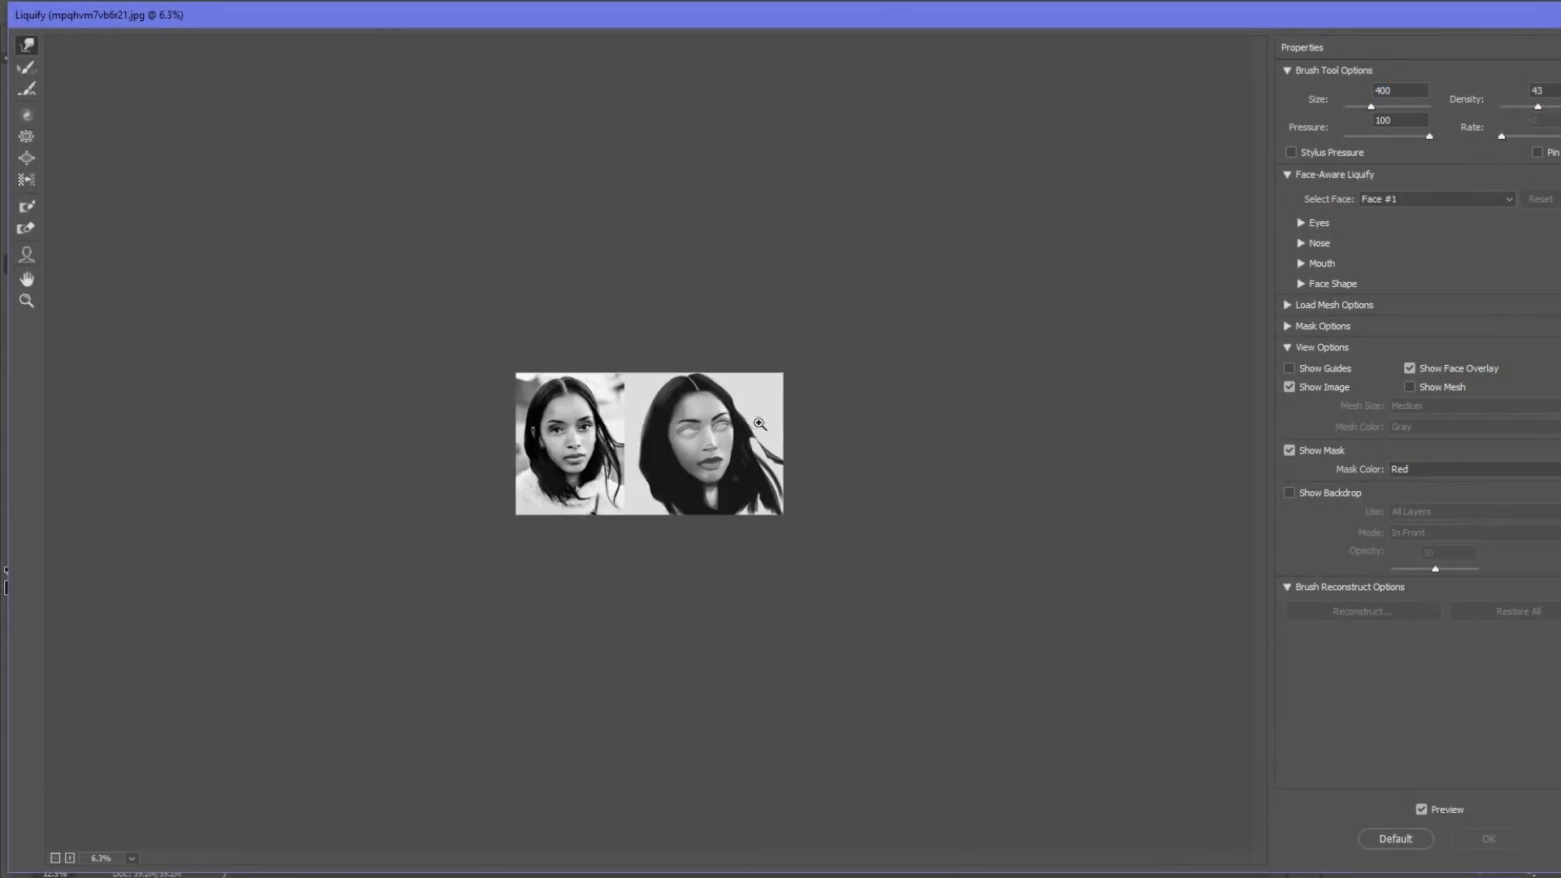
Enlarge the Liquify warp brush to 800 and push the hair beside the right-hand eye slightly outward
key(bracketright)
key(bracketright)
key(bracketright)
key(bracketright)
key(bracketright)
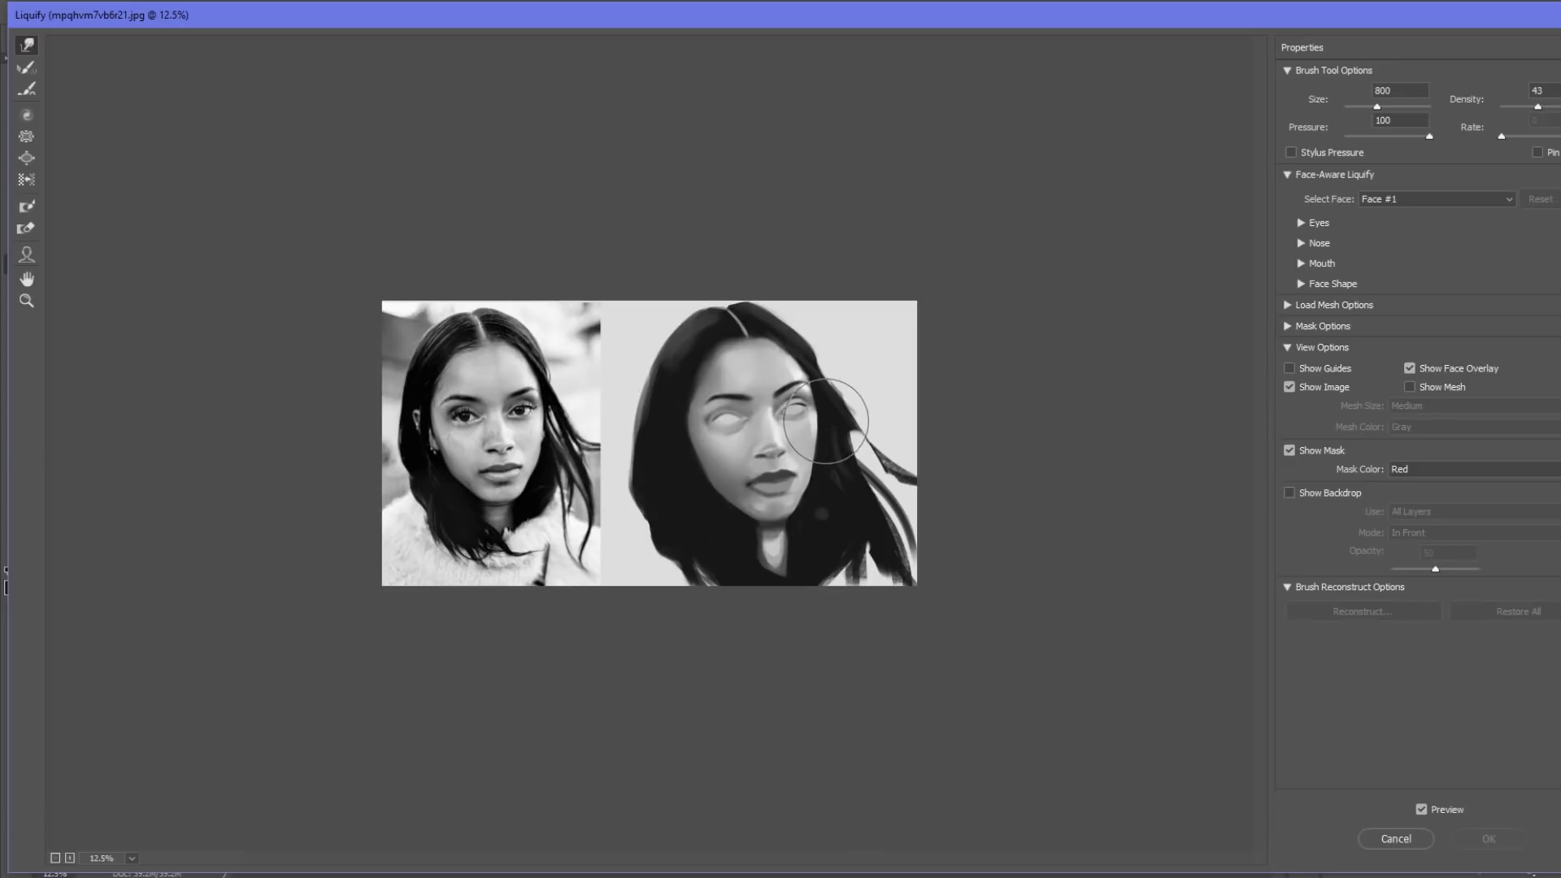
mouse_move(832, 424)
mouse_down()
mouse_move(817, 435)
mouse_move(846, 423)
mouse_up()
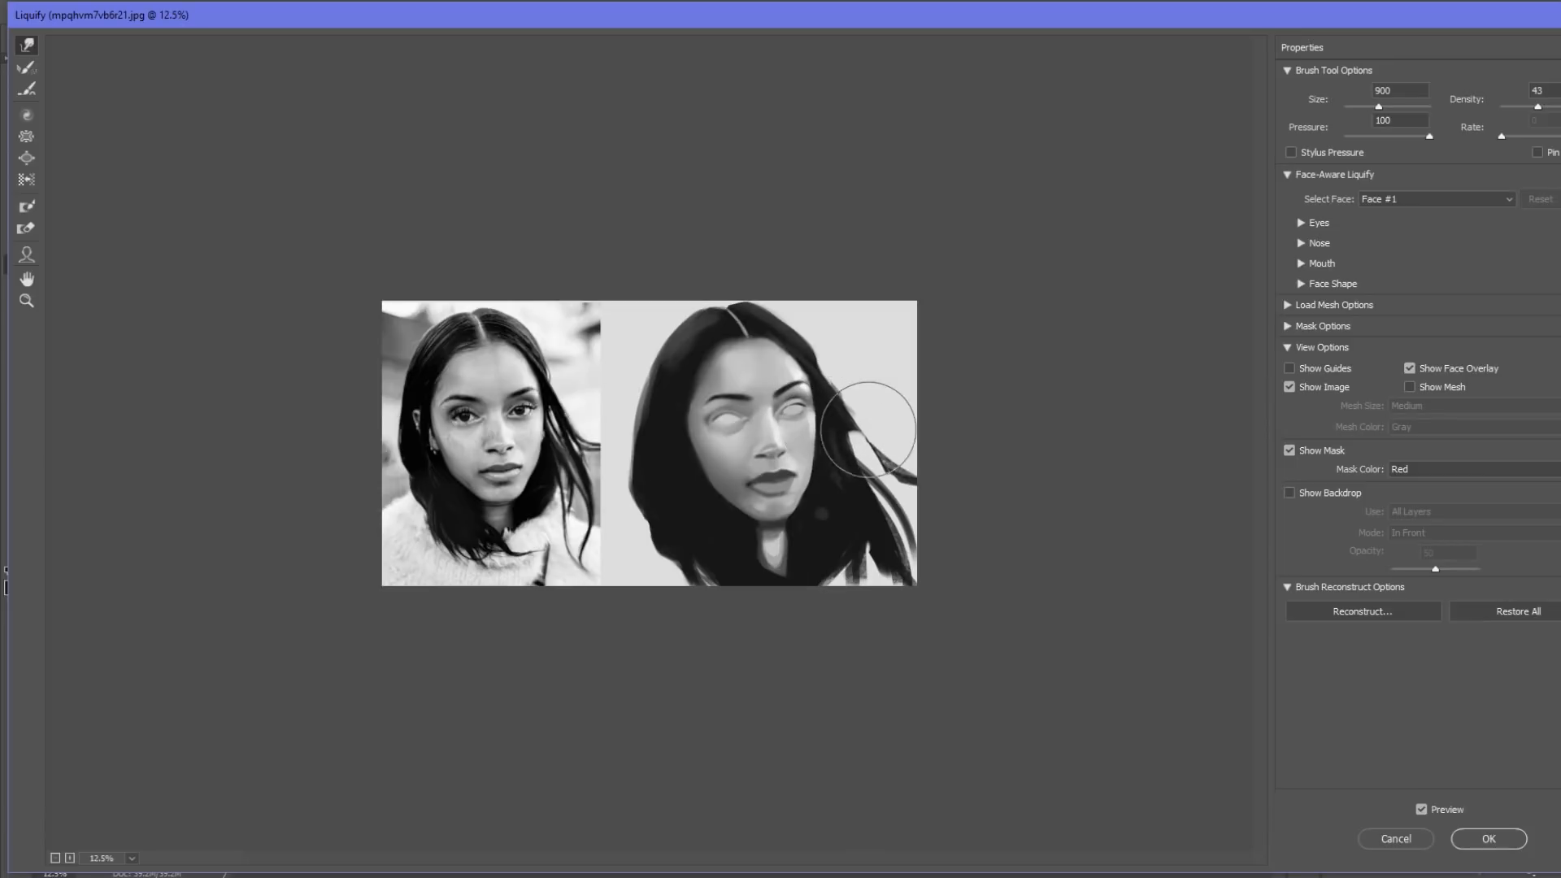
Warp the forehead, top of the head and left-hand hair with Liquify brush sizes between 900 and 1300
key(bracketleft)
key(bracketright)
key(bracketright)
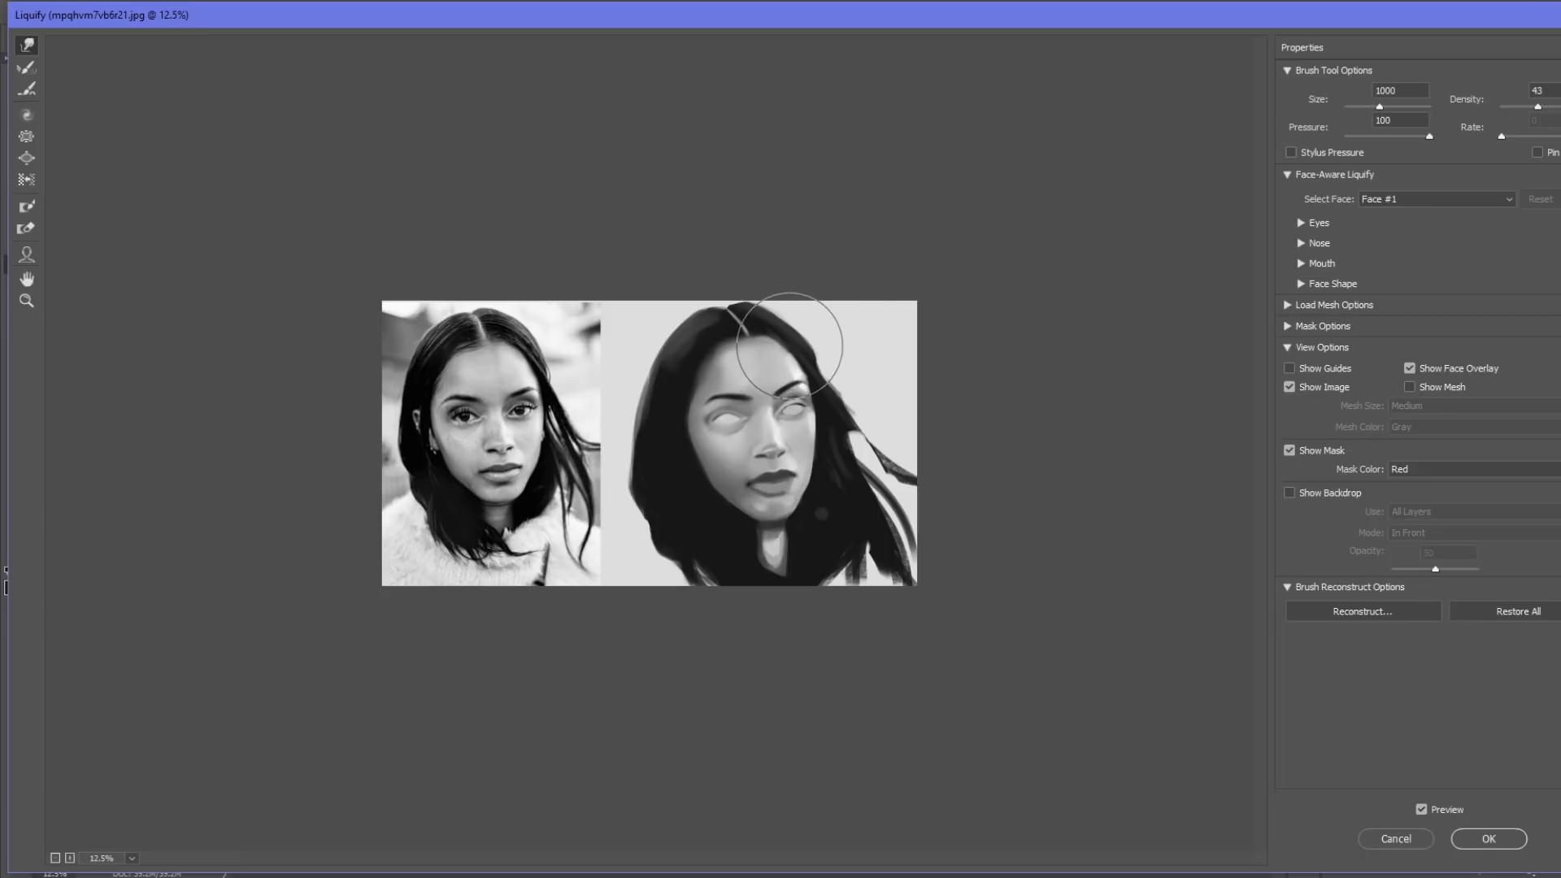
key(bracketright)
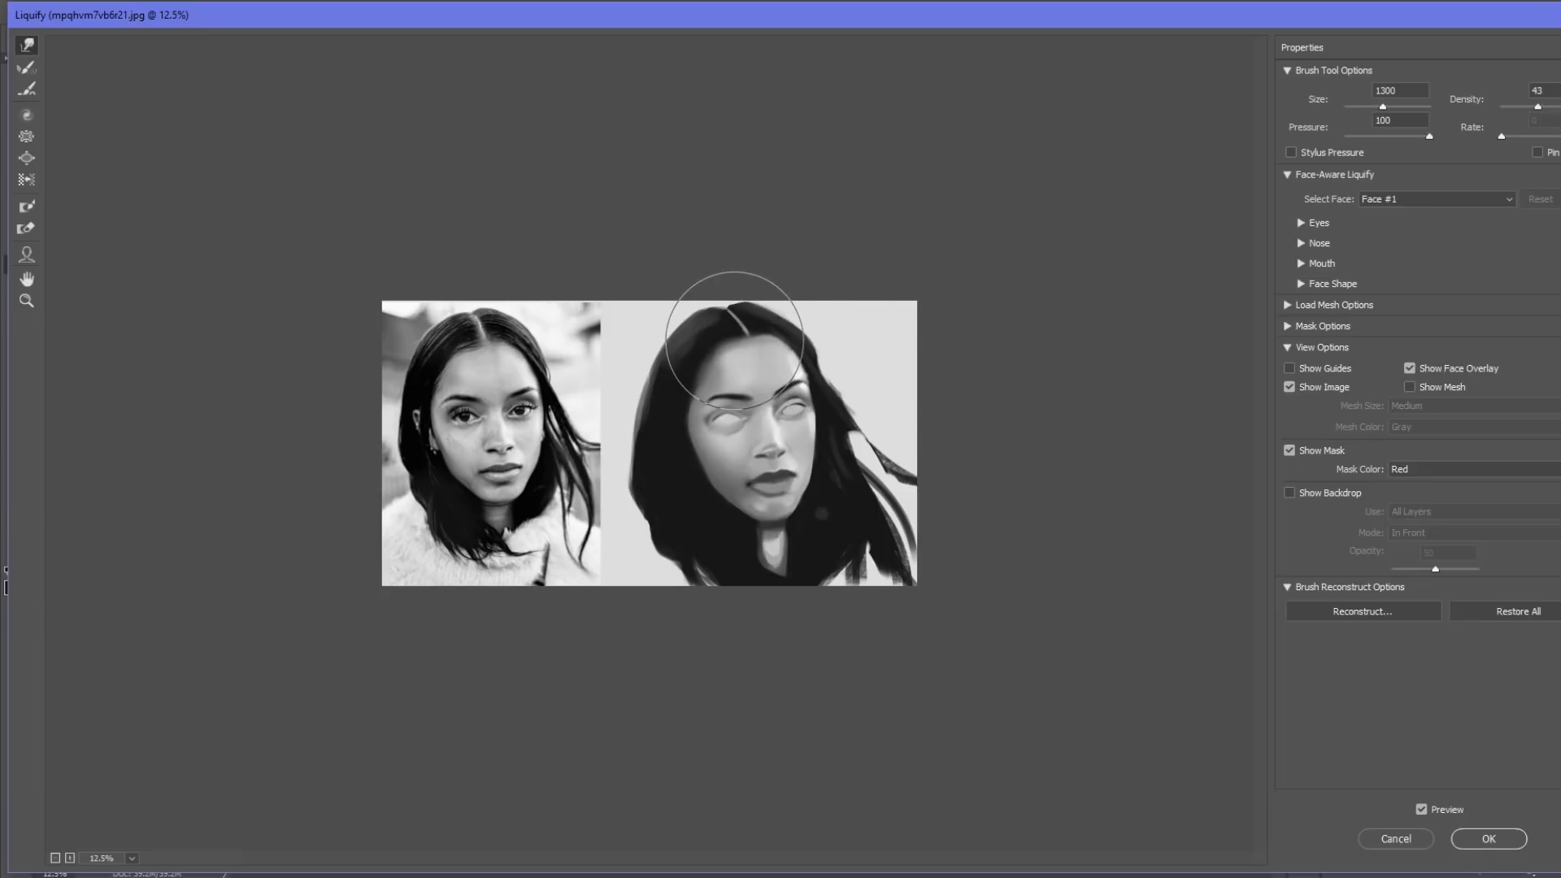
key(bracketleft)
key(bracketleft)
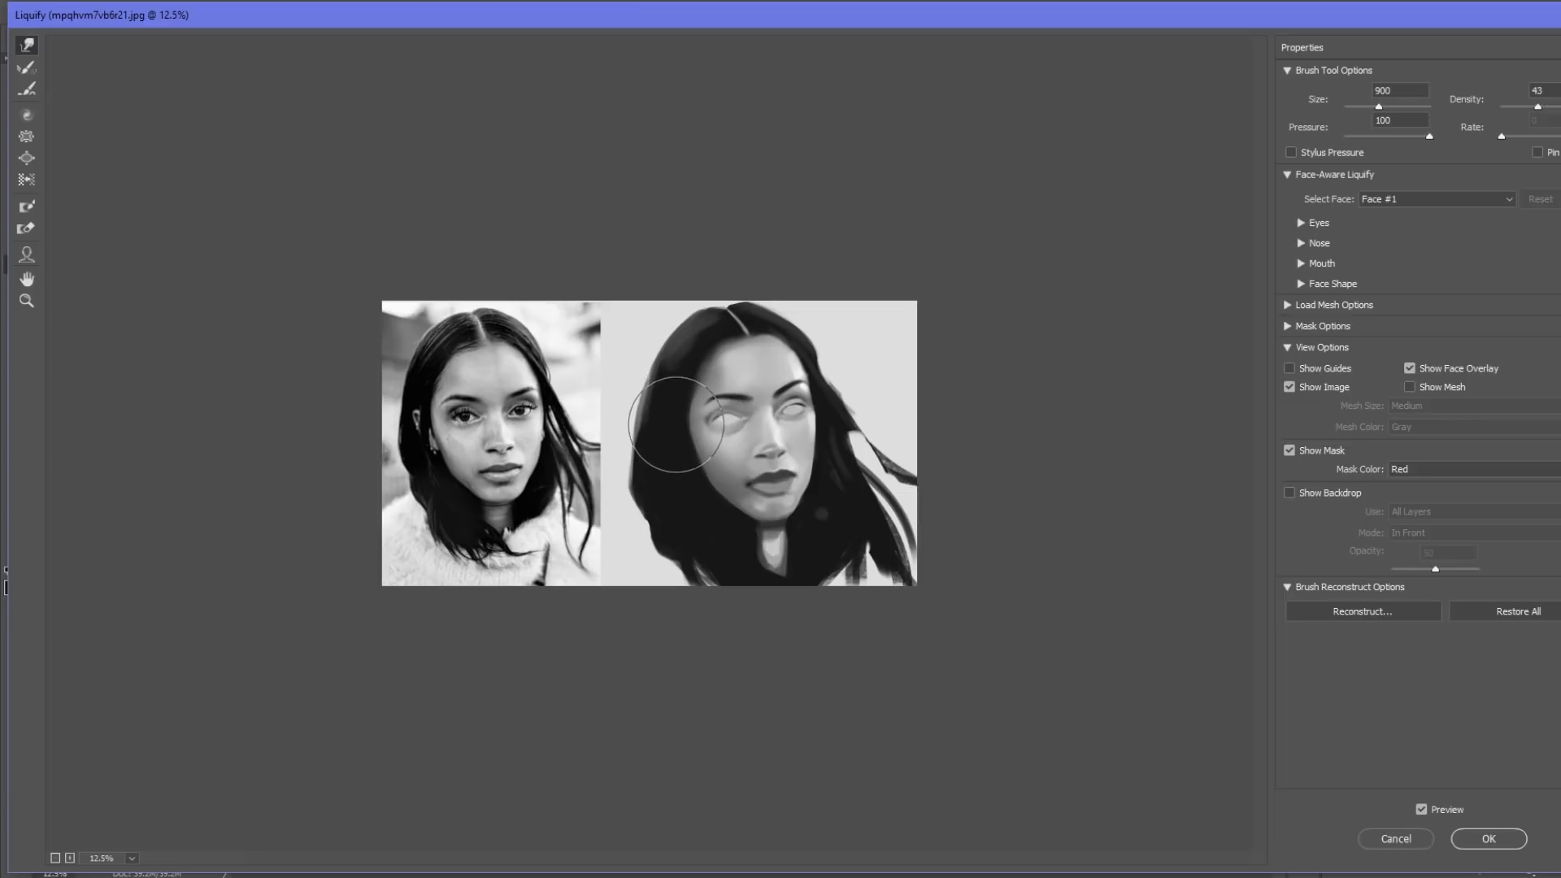
key(bracketright)
key(bracketright)
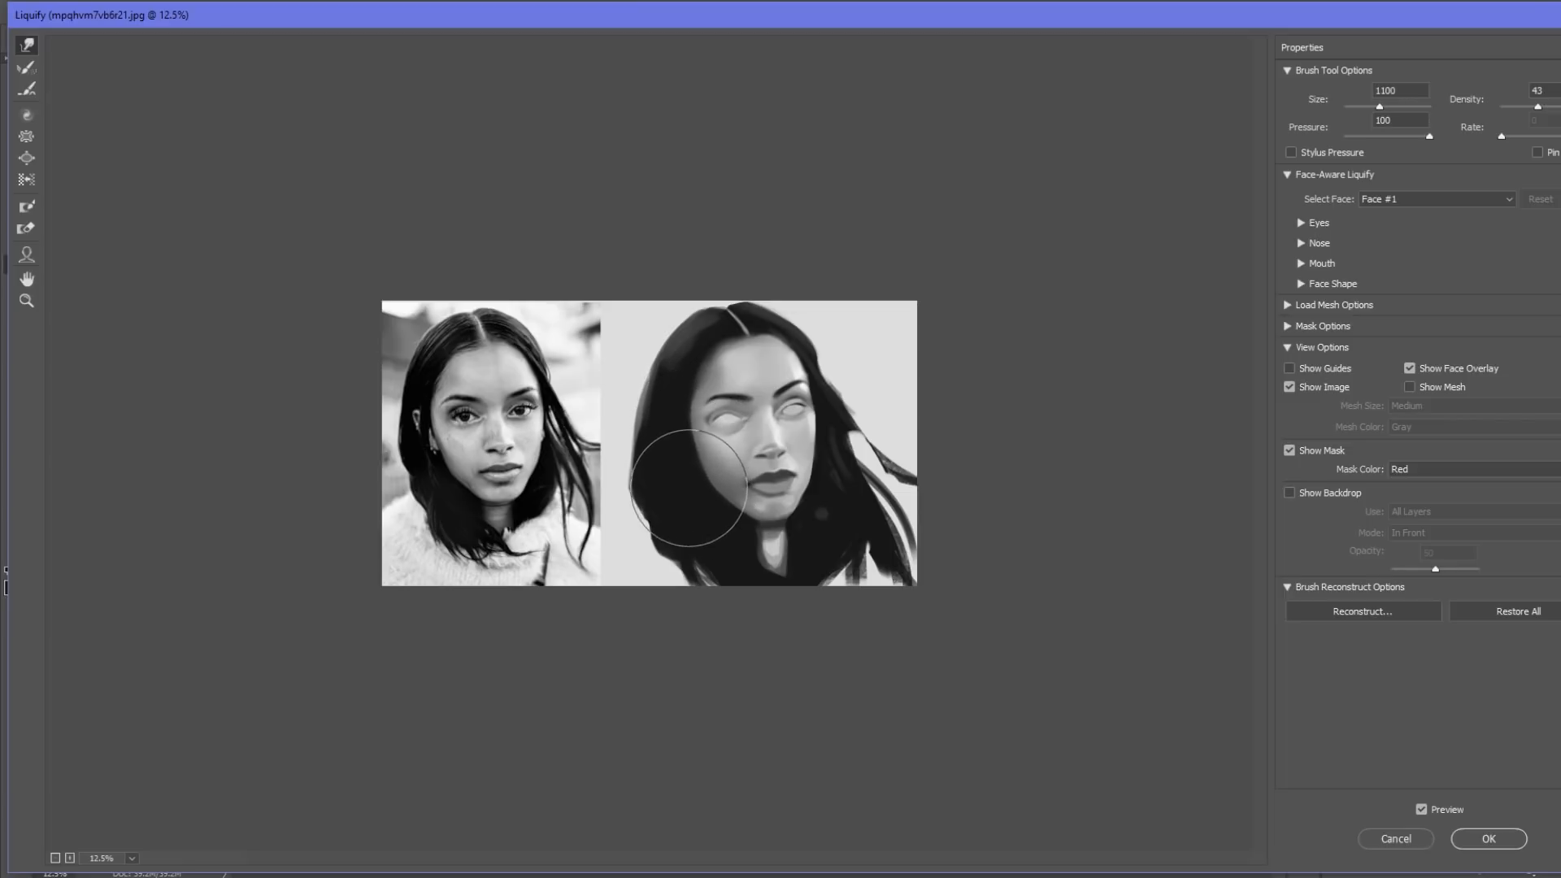
Reduce the Liquify brush from 1100 to 500 while reshaping the left-hand jawline and chin
key(bracketleft)
key(bracketleft)
key(bracketleft)
key(bracketleft)
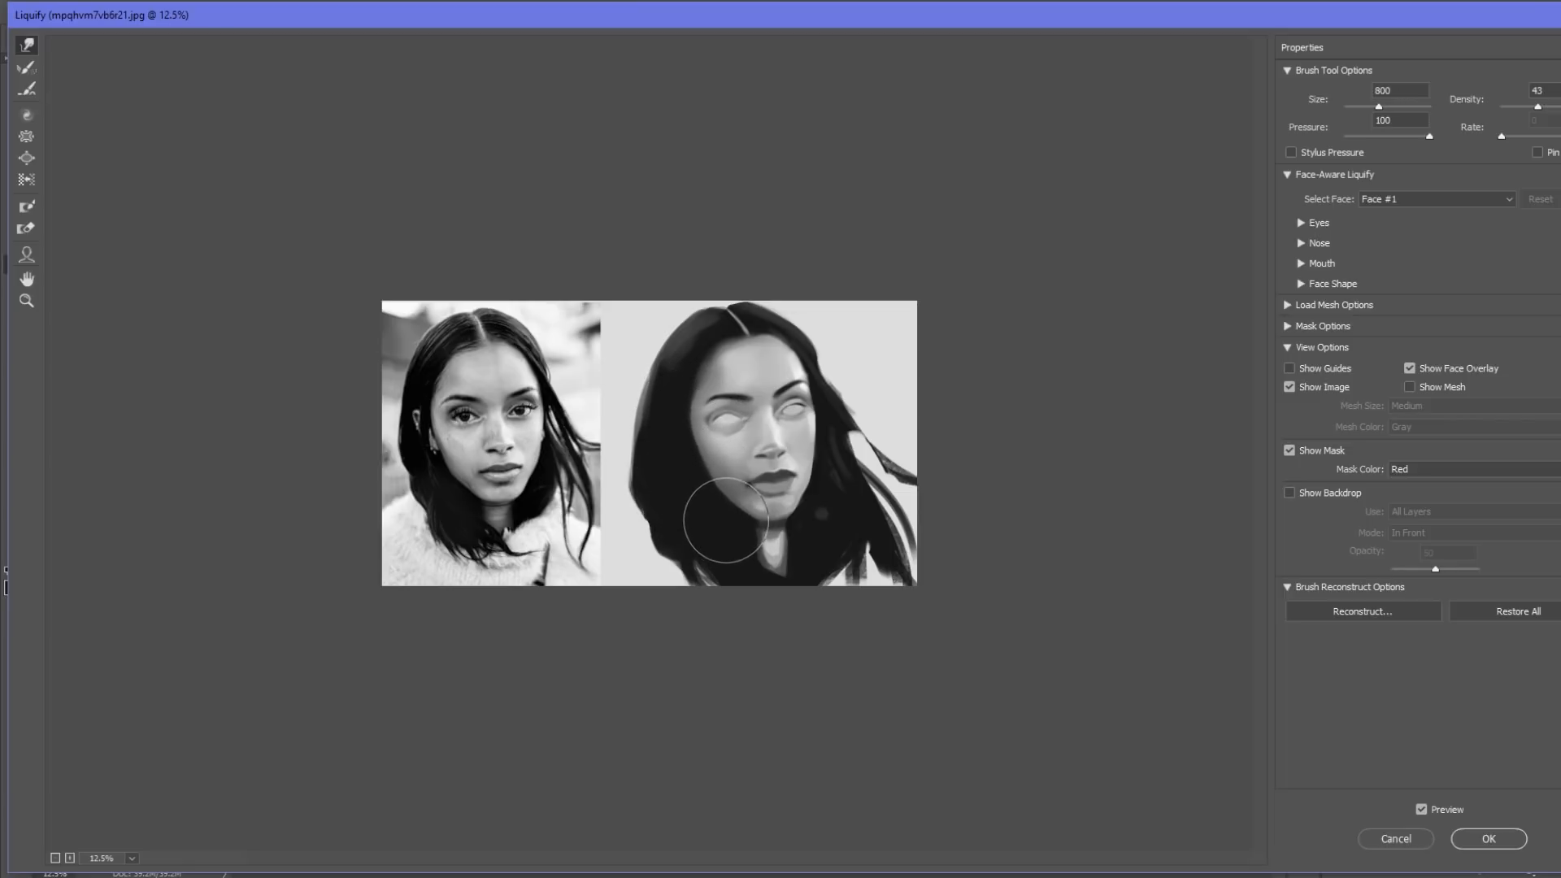
key(bracketleft)
key(bracketleft)
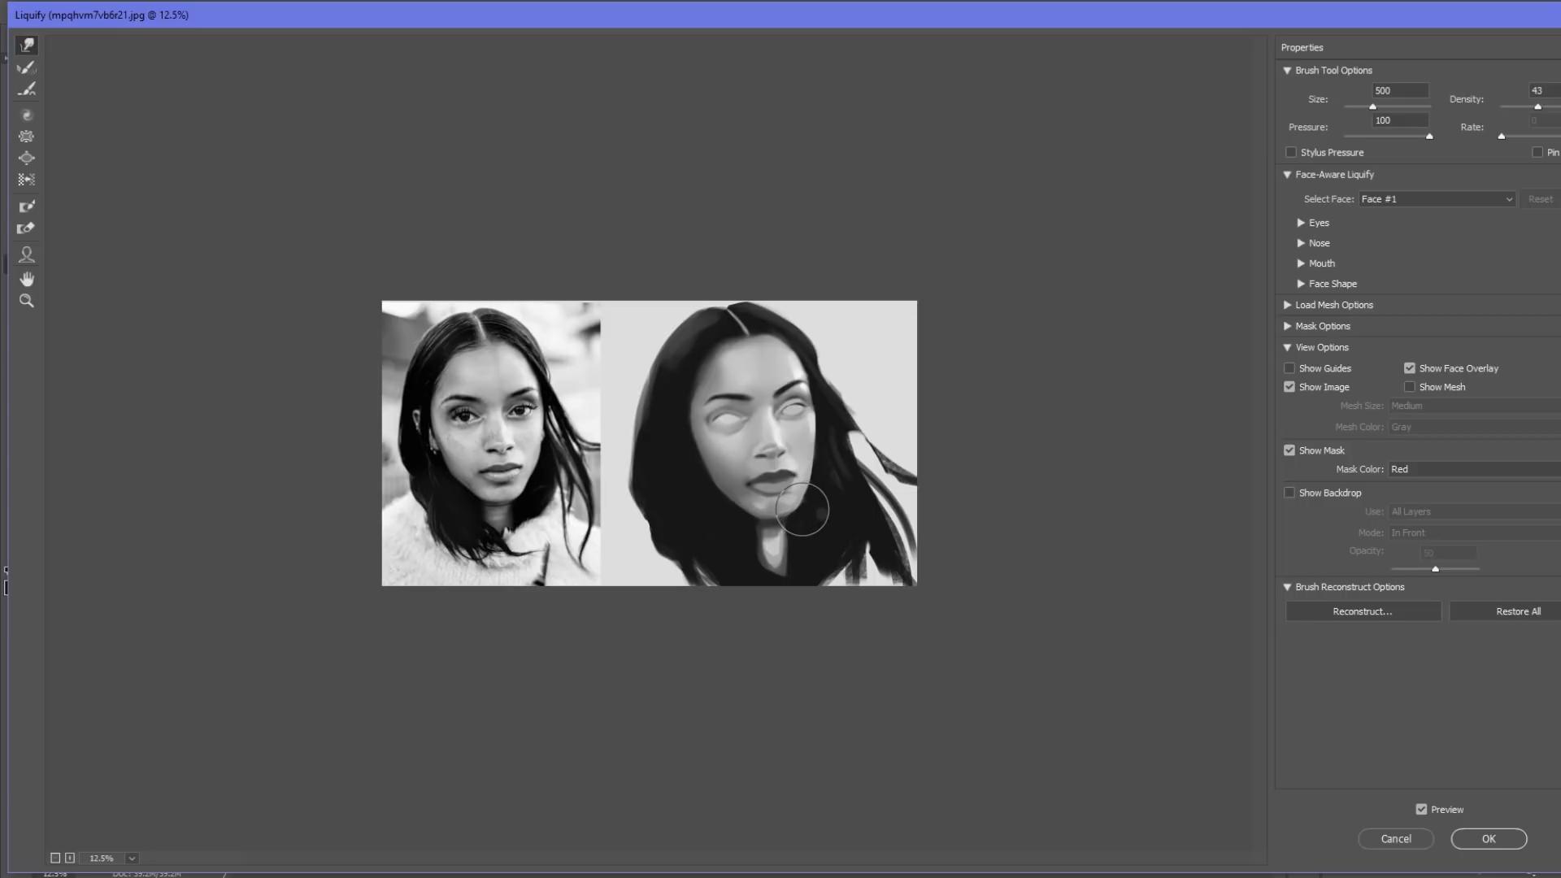
Vary the Liquify warp brush size, ending at 800, while adjusting the chin, jawline and lower hair of the painted portrait
key(bracketleft)
key(bracketleft)
key(bracketright)
key(bracketright)
key(bracketright)
key(bracketright)
key(bracketright)
key(bracketleft)
key(bracketleft)
key(bracketleft)
key(bracketleft)
key(bracketleft)
key(bracketright)
key(bracketleft)
key(bracketright)
key(bracketright)
key(bracketright)
key(bracketright)
key(bracketright)
key(bracketright)
key(bracketleft)
key(bracketleft)
key(bracketright)
key(bracketright)
key(bracketright)
key(bracketright)
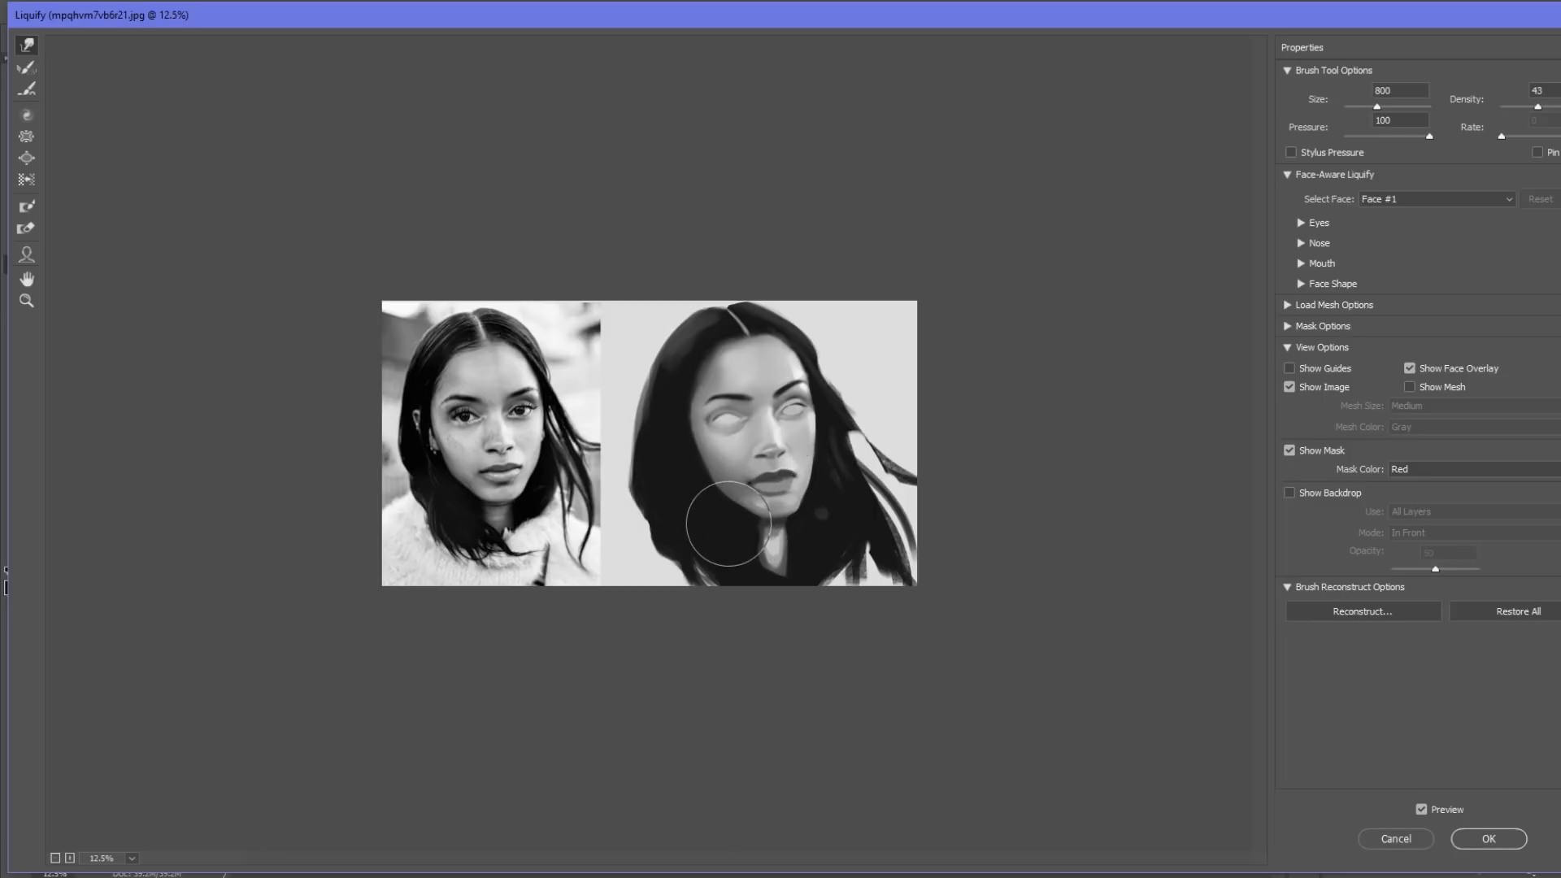
Refine the jaw and the hair beside the chin with Liquify brush sizes from 700 downward, and apply the filter
key(bracketleft)
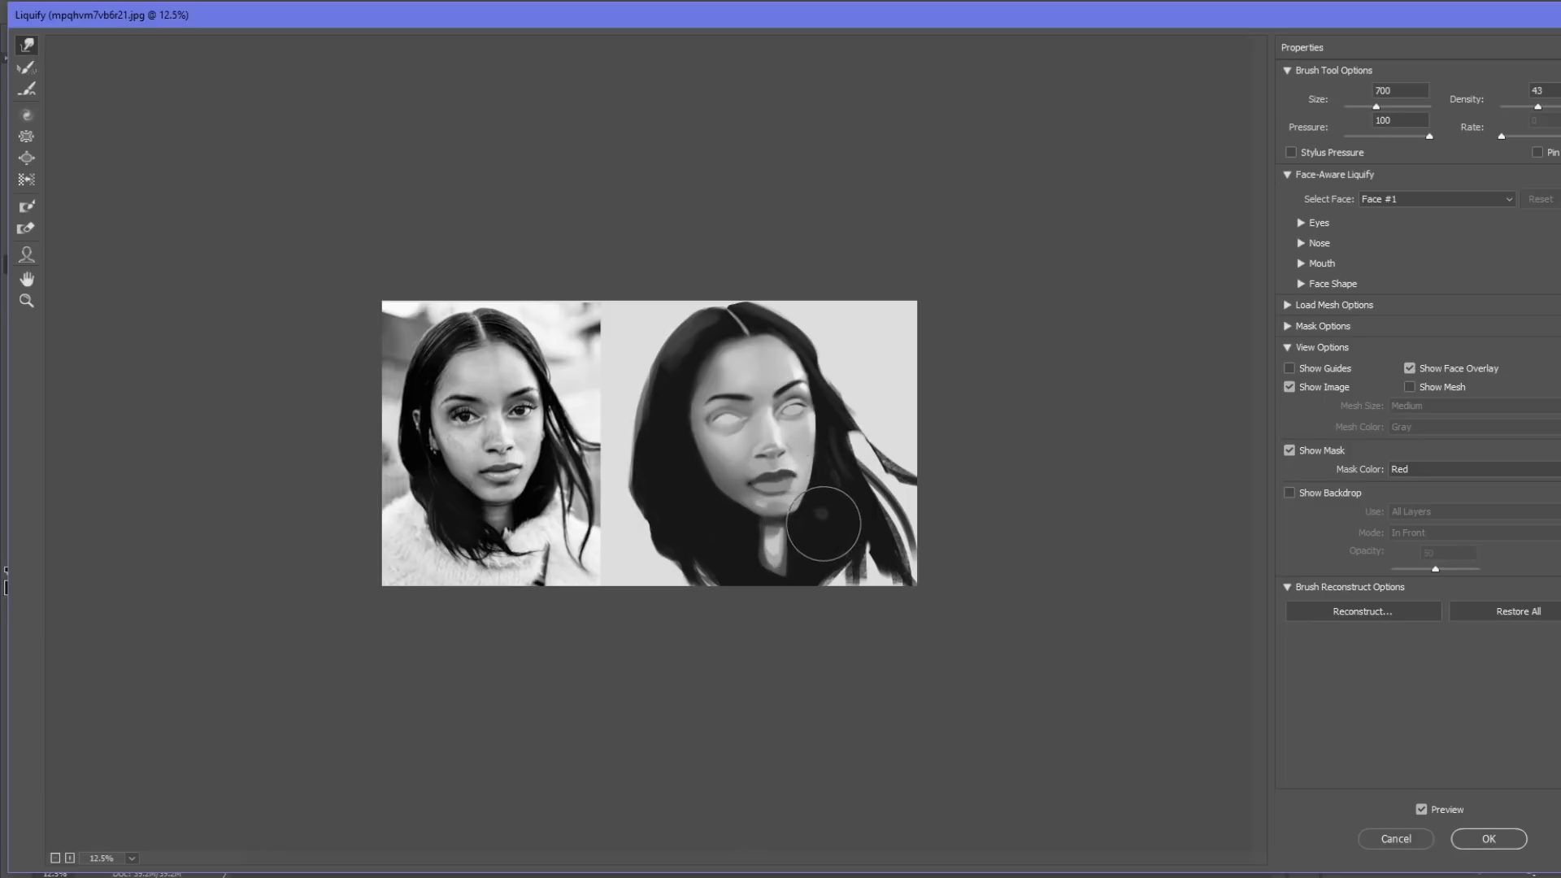
key(bracketleft)
key(bracketleft)
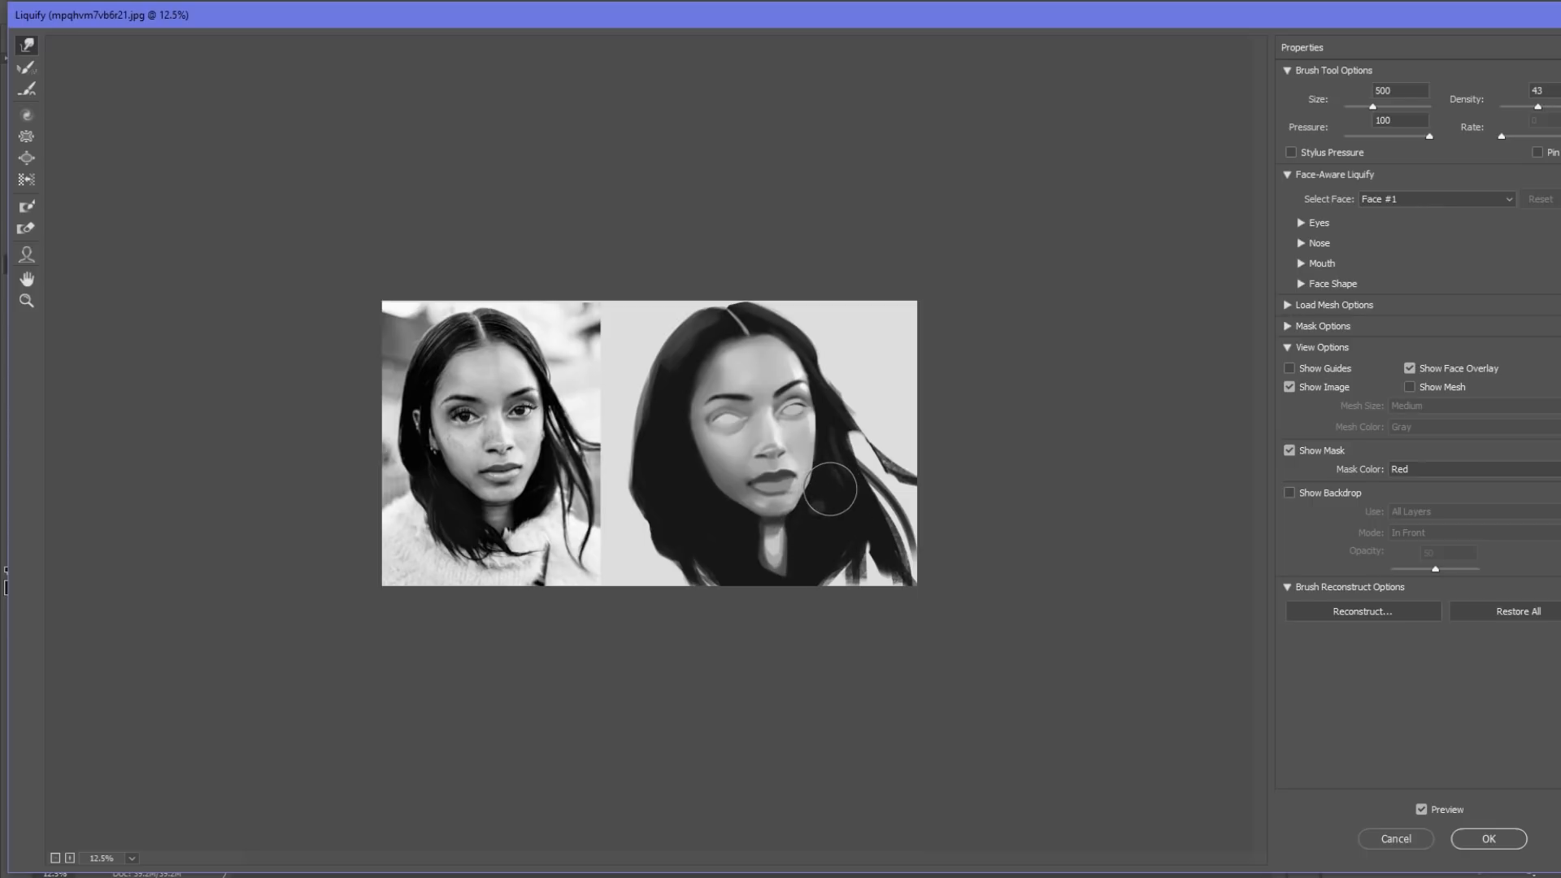
key(bracketleft)
key(bracketleft)
key(bracketleft)
key(bracketleft)
key(bracketleft)
key(bracketleft)
key(bracketleft)
key(bracketright)
key(bracketright)
key(bracketright)
key(bracketright)
key(bracketright)
key(bracketright)
click(1489, 838)
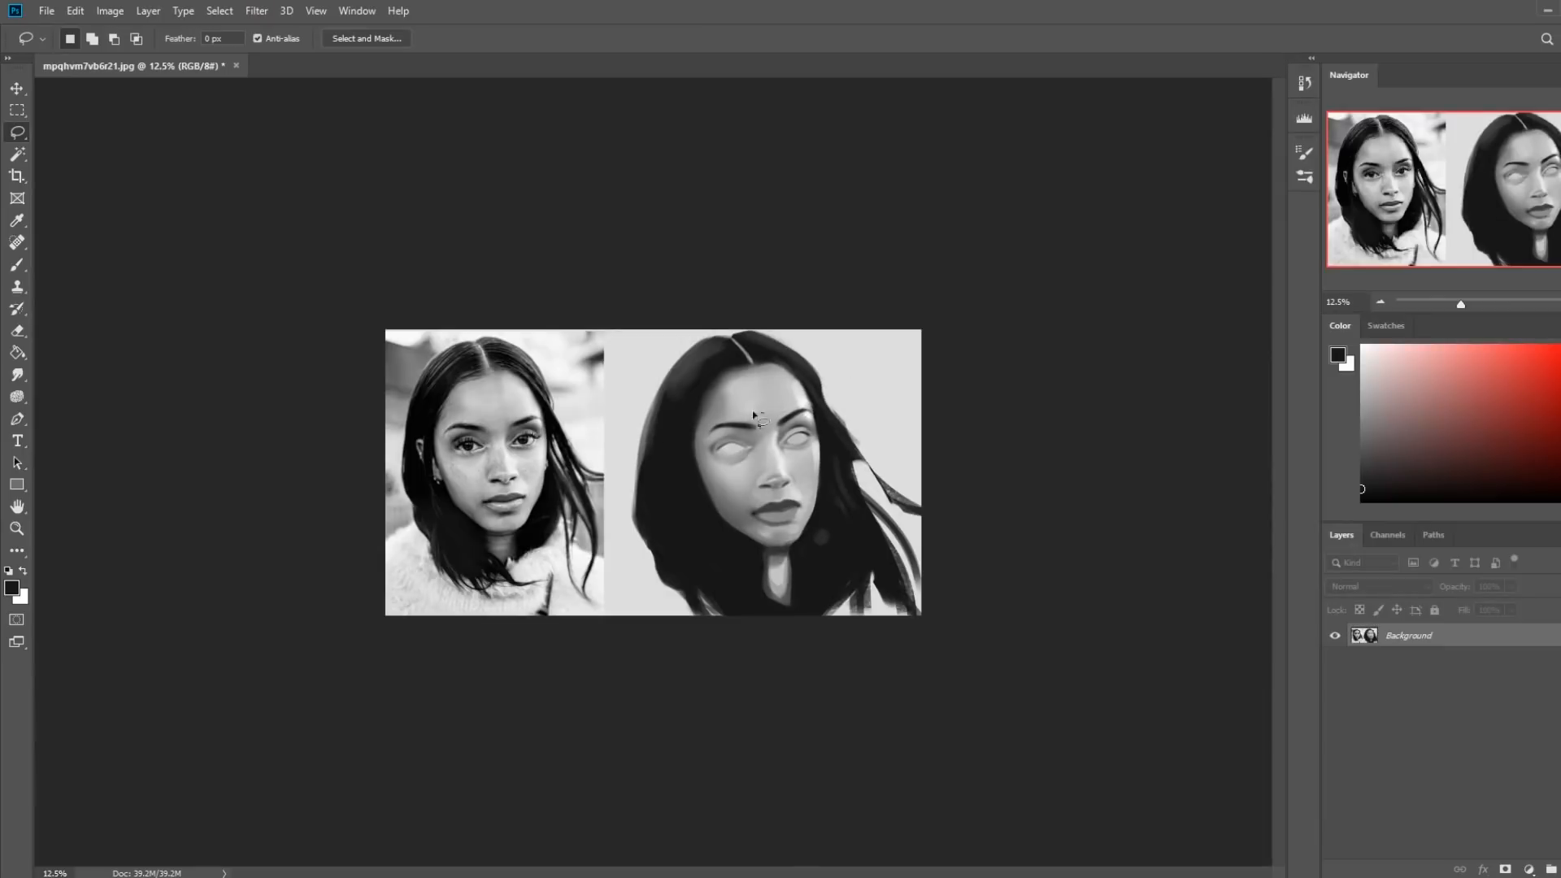
Lasso the left-hand eyebrow, copy it to a new layer and nudge it slightly upward
drag(735, 440, 724, 441)
key(ctrl+j)
key(v)
drag(813, 384, 819, 377)
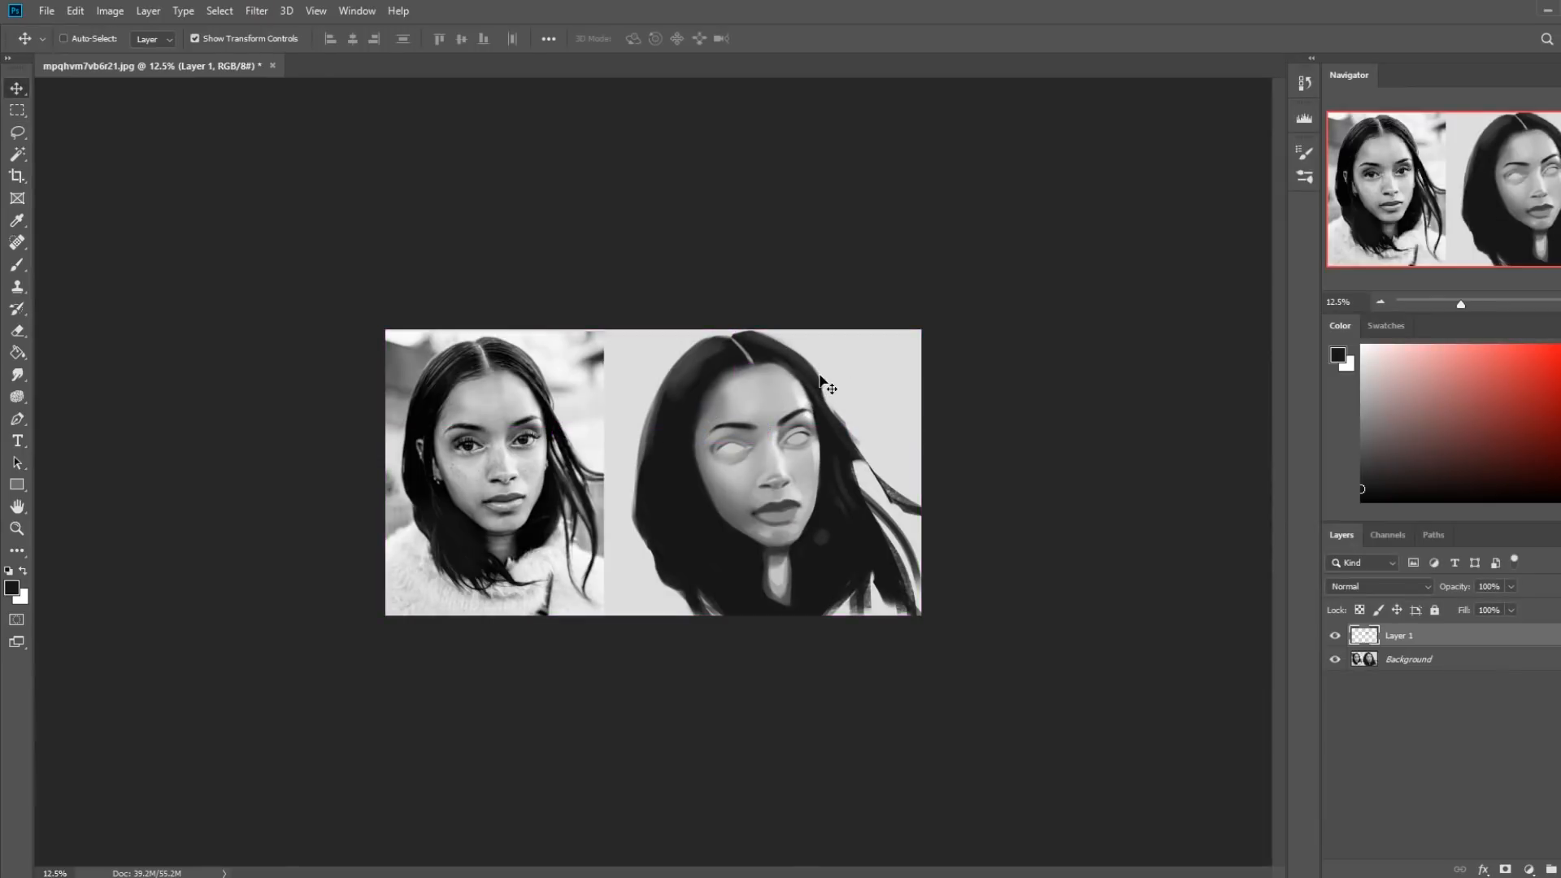
key(Up)
key(Up)
Merge the eyebrow copy back into the Background layer and ready the Smudge tool at 8% strength for blending
key(m)
right_click(744, 425)
click(1124, 401)
right_click(1429, 632)
click(1260, 662)
click(17, 375)
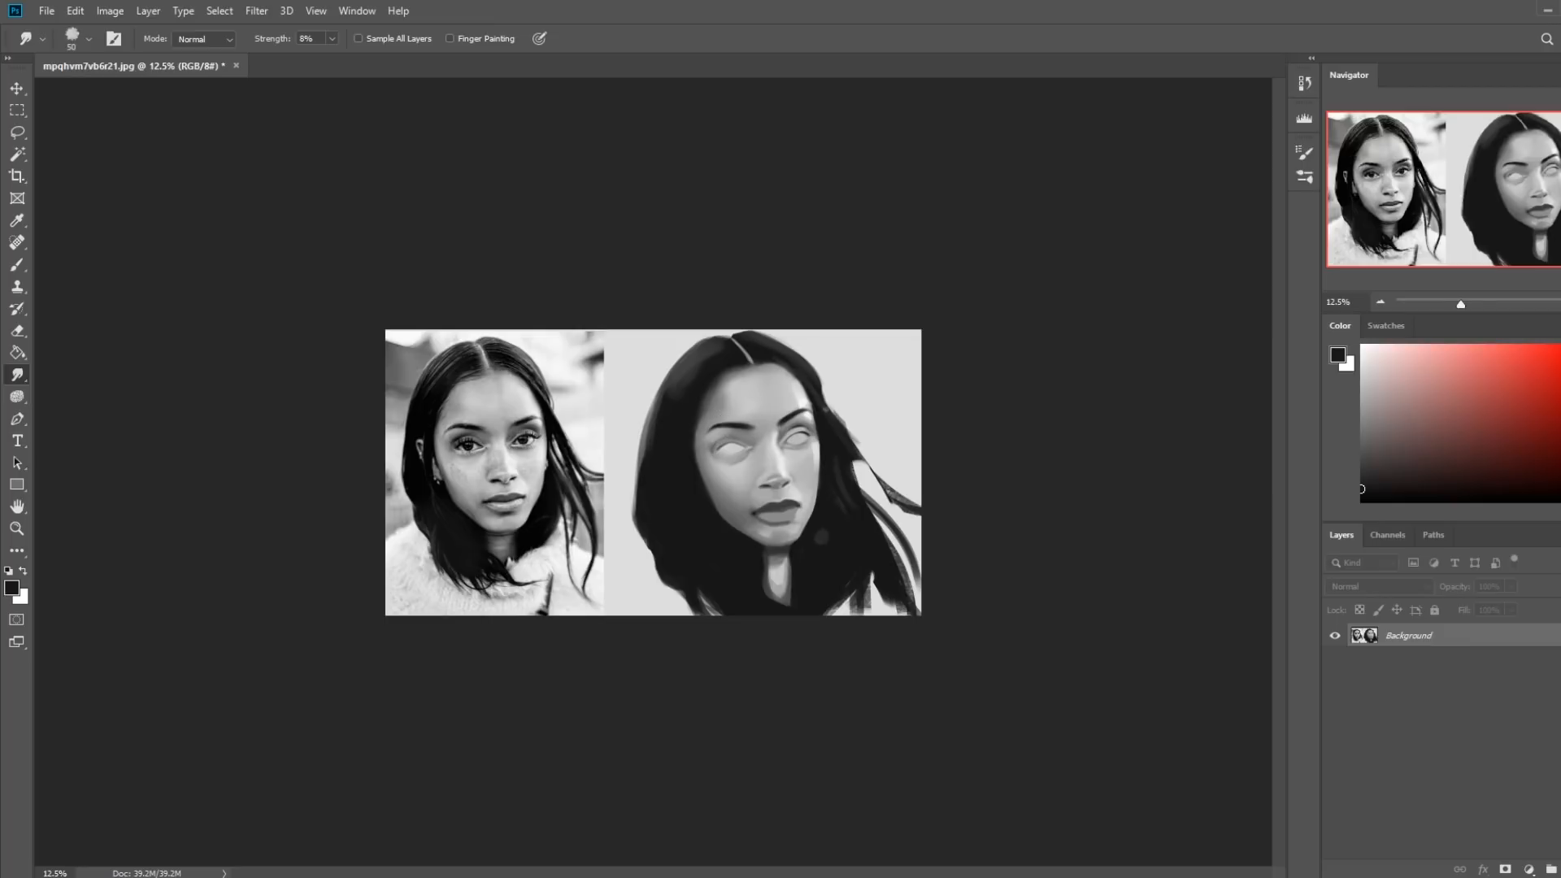
Switch to a soft round brush, enlarge it well beyond 500 and make a soft pass over the left-hand eyebrow area
key(b)
right_click(833, 407)
click(1149, 303)
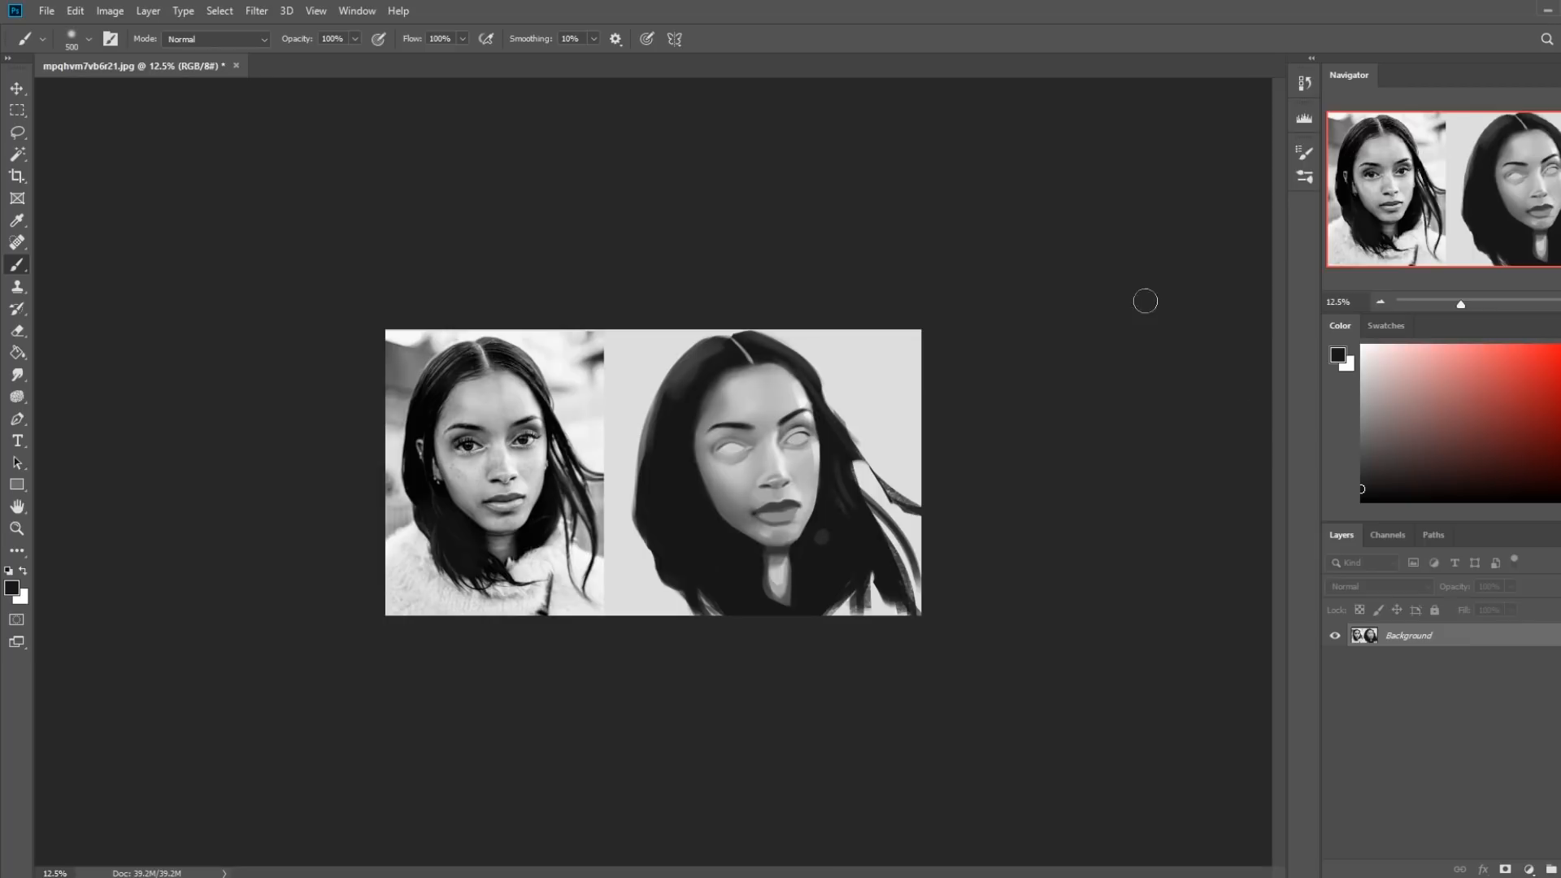
key(bracketright)
key(bracketright)
key(bracketright)
key(bracketright)
key(bracketleft)
key(bracketleft)
key(bracketright)
key(bracketright)
key(bracketright)
key(bracketleft)
drag(706, 429, 743, 425)
Set the large soft brush to 50% opacity and Darken mode for shading around the eyes
key(bracketright)
key(bracketright)
key(alt)
click(355, 39)
drag(349, 55, 312, 56)
click(241, 40)
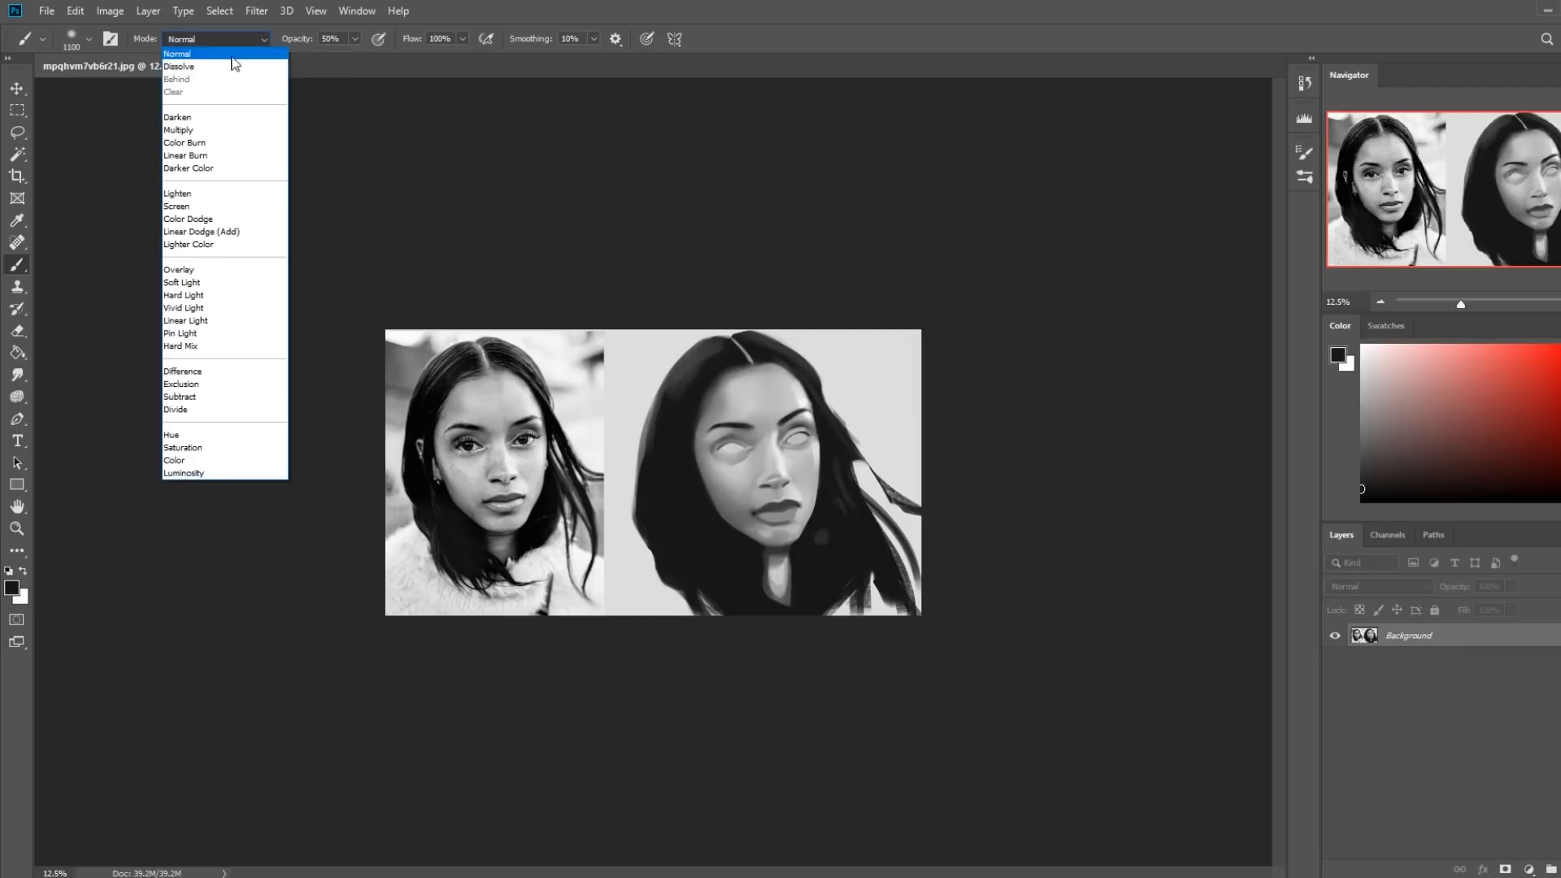
click(218, 120)
key(bracketleft)
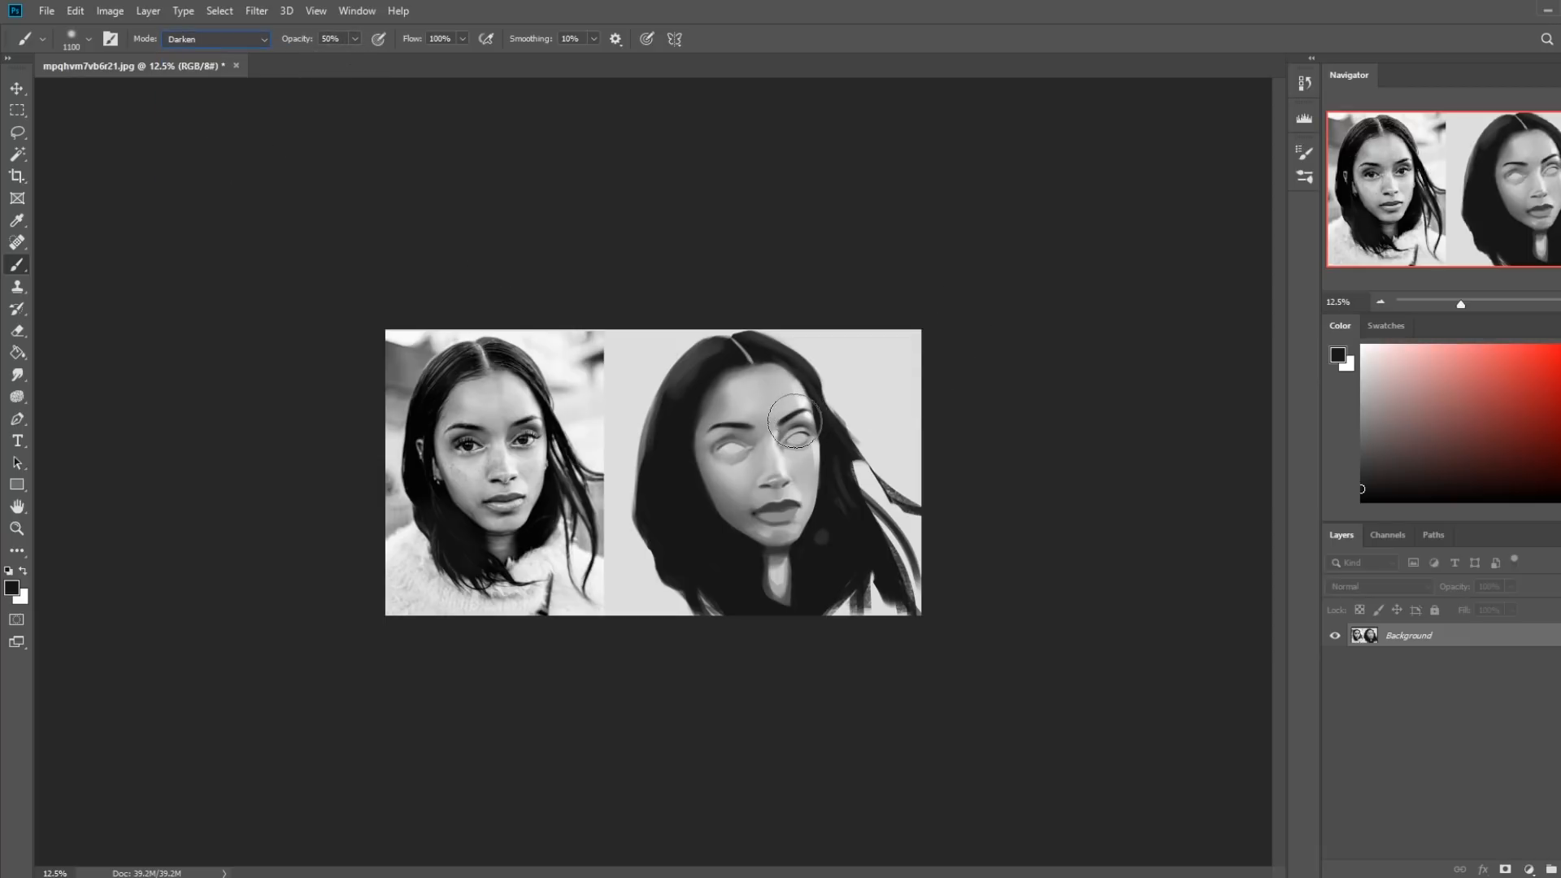
key(bracketleft)
key(bracketleft)
key(bracketright)
Sample a light tone from the nose and blend the nose bridge highlight with the Smudge tool at 8% strength
alt+click(781, 465)
key(z)
drag(638, 380, 916, 535)
click(17, 375)
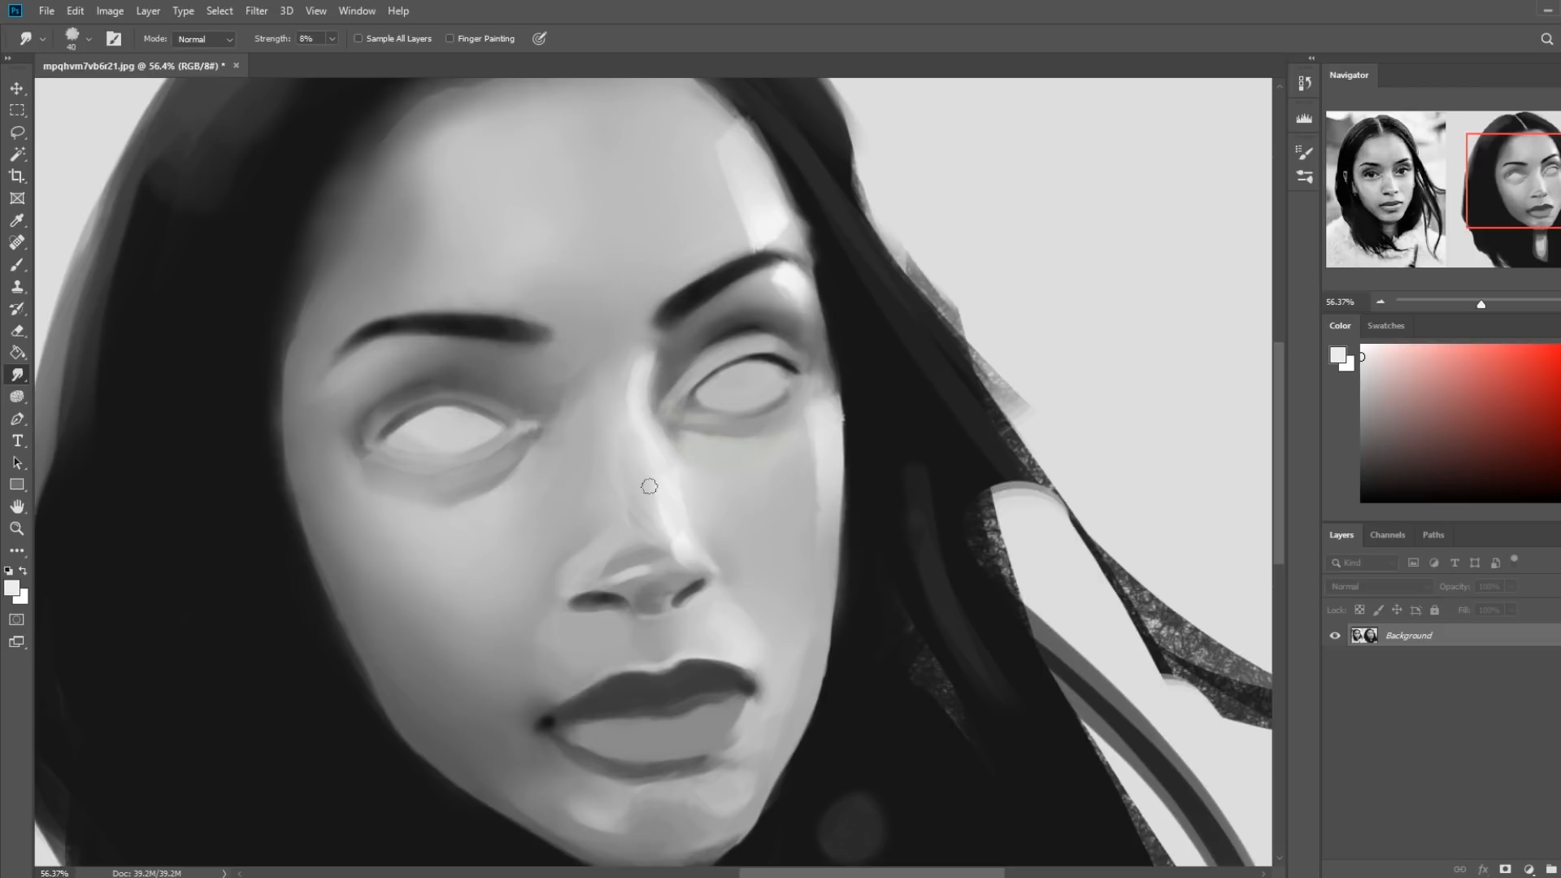
key(b)
key(ctrl+0)
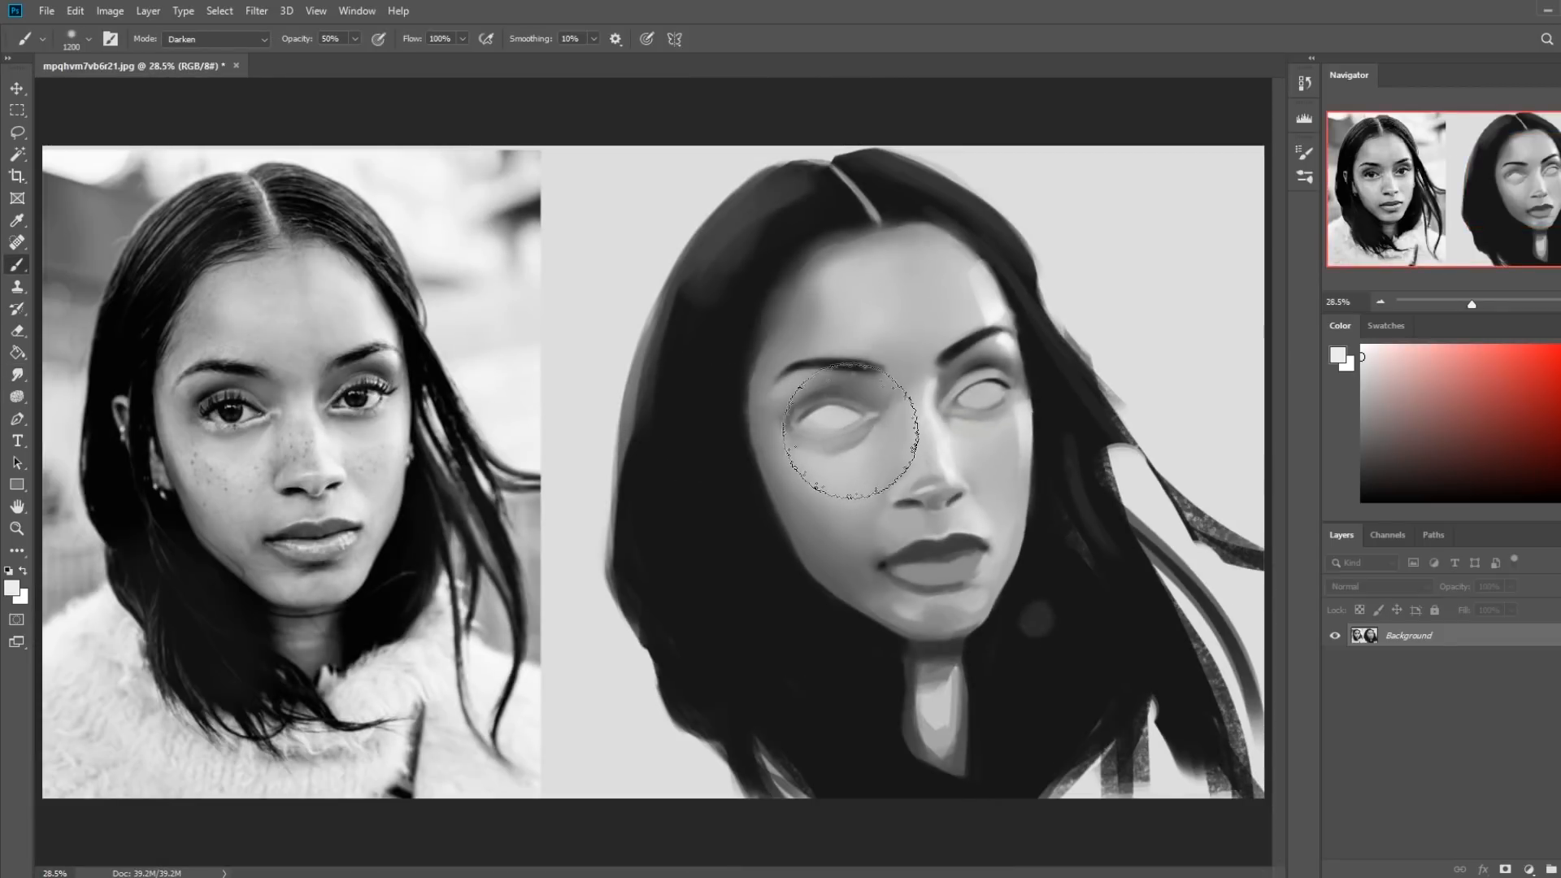
Choose a textured brush at size 50, sample the forehead tone and set Normal mode with 100% opacity
right_click(859, 413)
click(943, 579)
alt+click(851, 313)
click(216, 39)
click(183, 51)
key(bracketleft)
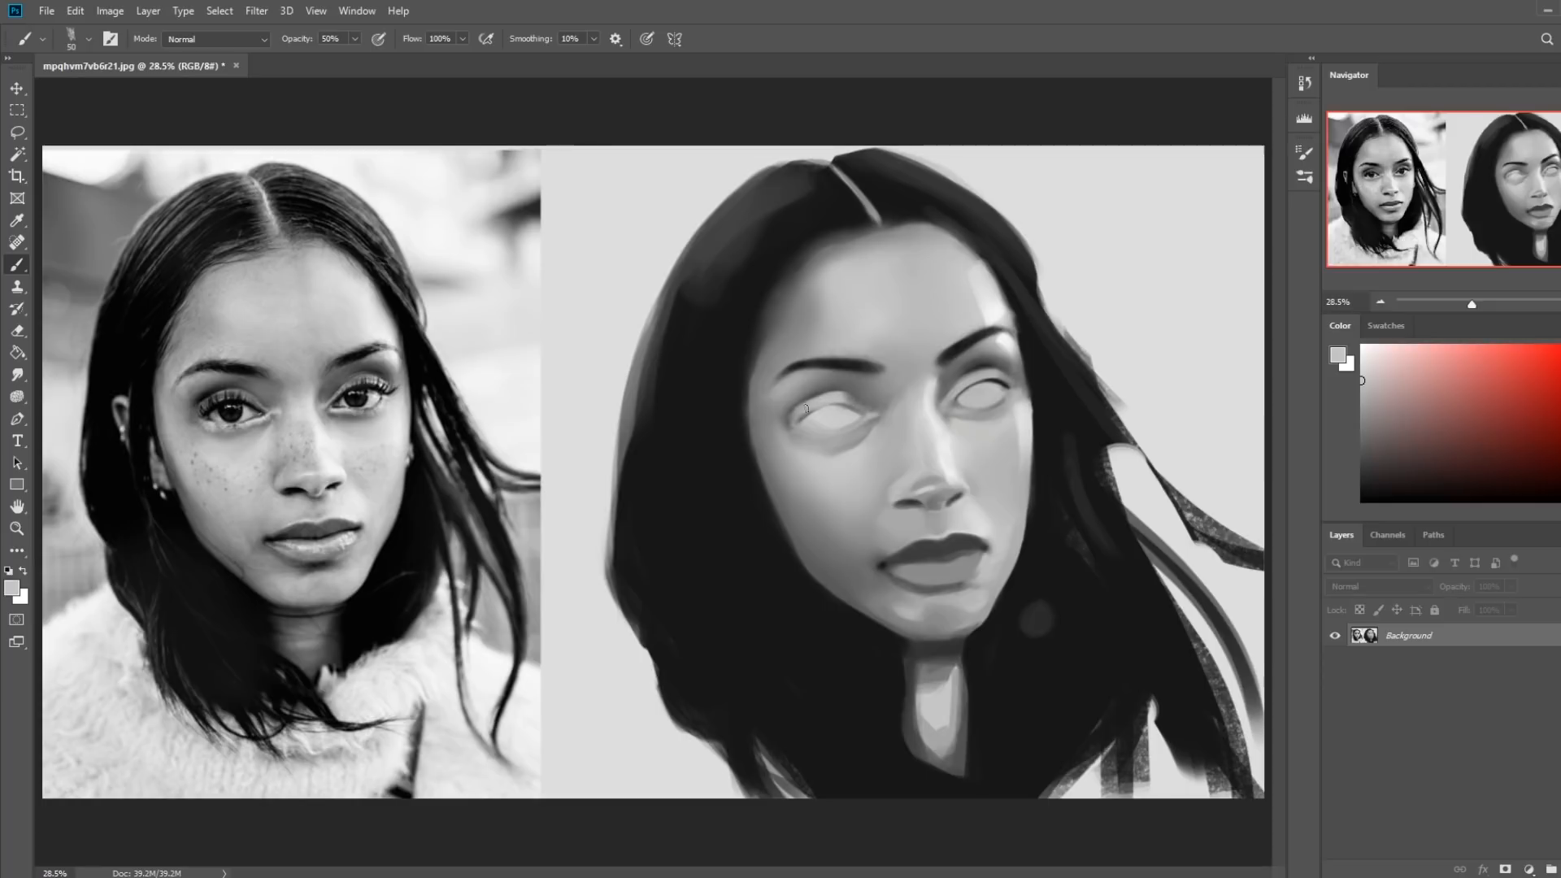
click(354, 38)
drag(352, 58, 407, 59)
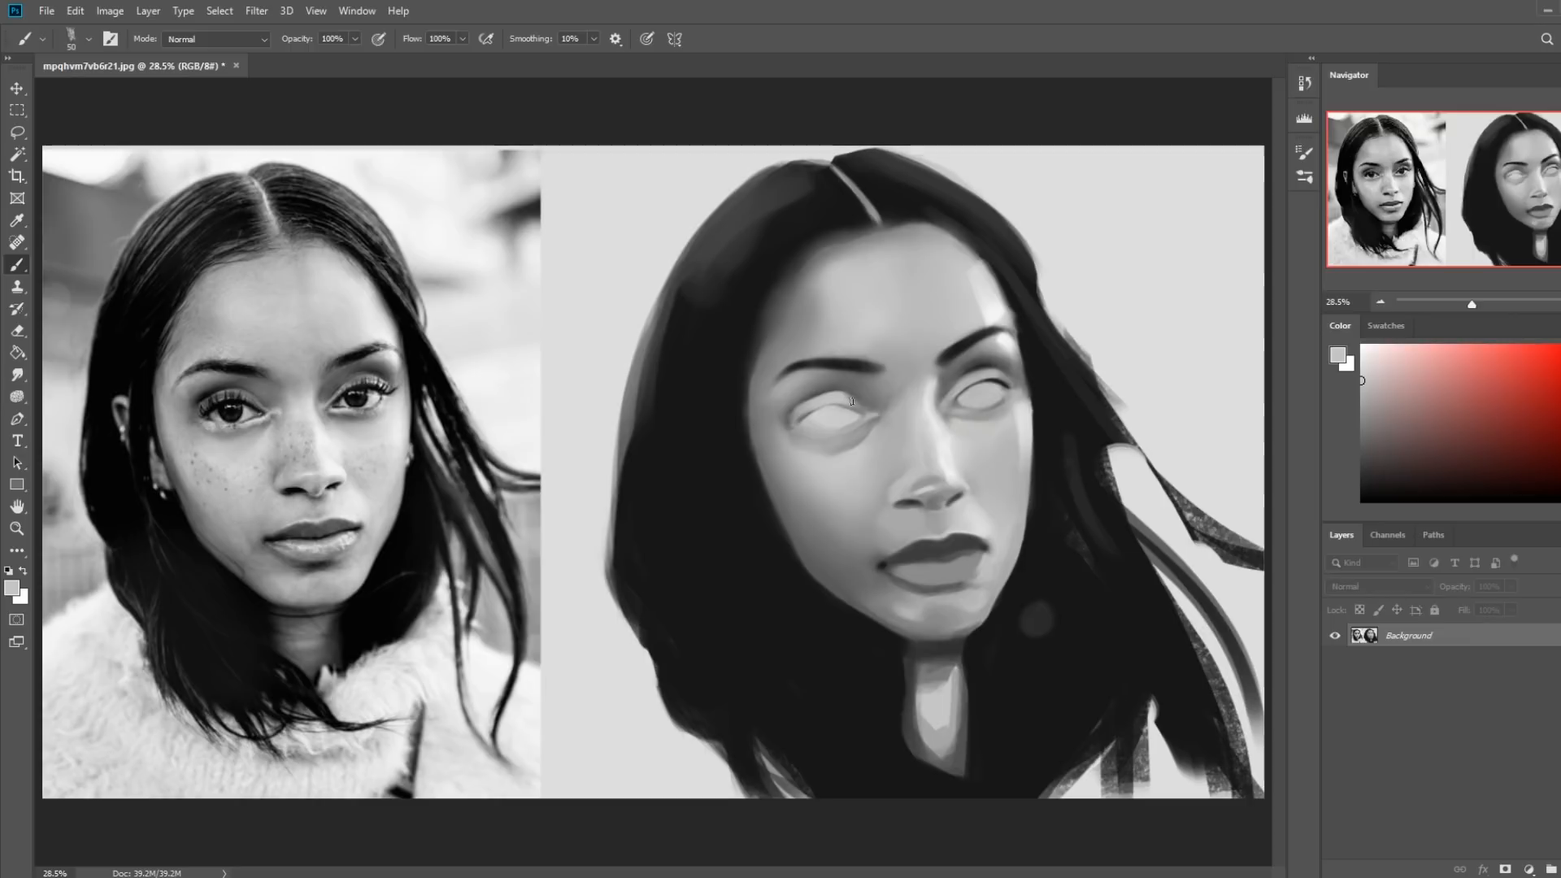
Paint sampled mid-gray tones along the upper lid of the left-hand eye
alt+click(862, 396)
drag(846, 399, 821, 394)
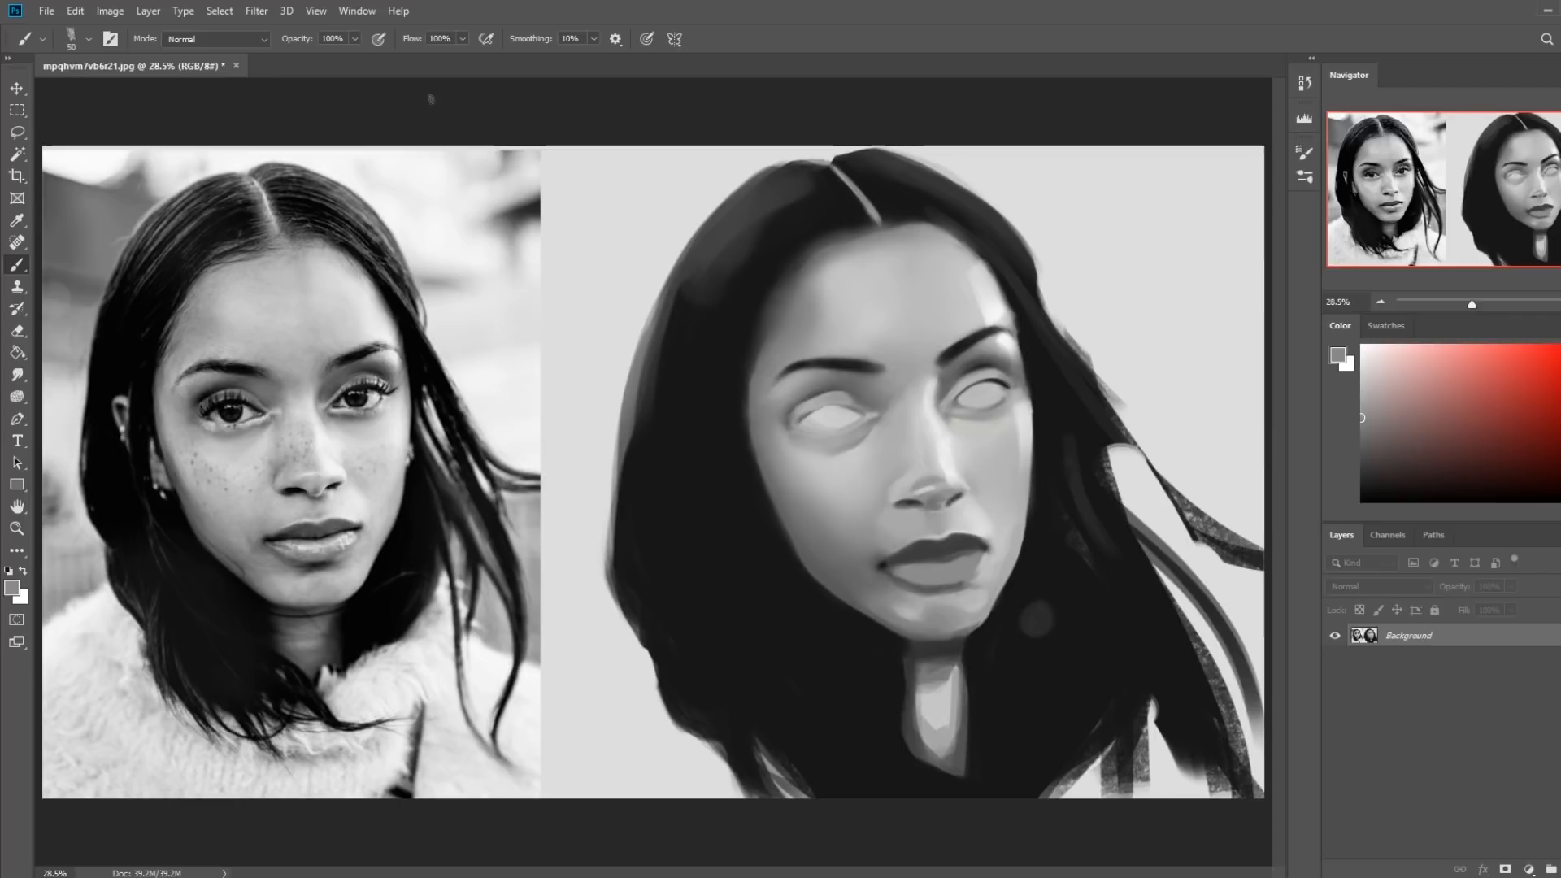
alt+click(840, 396)
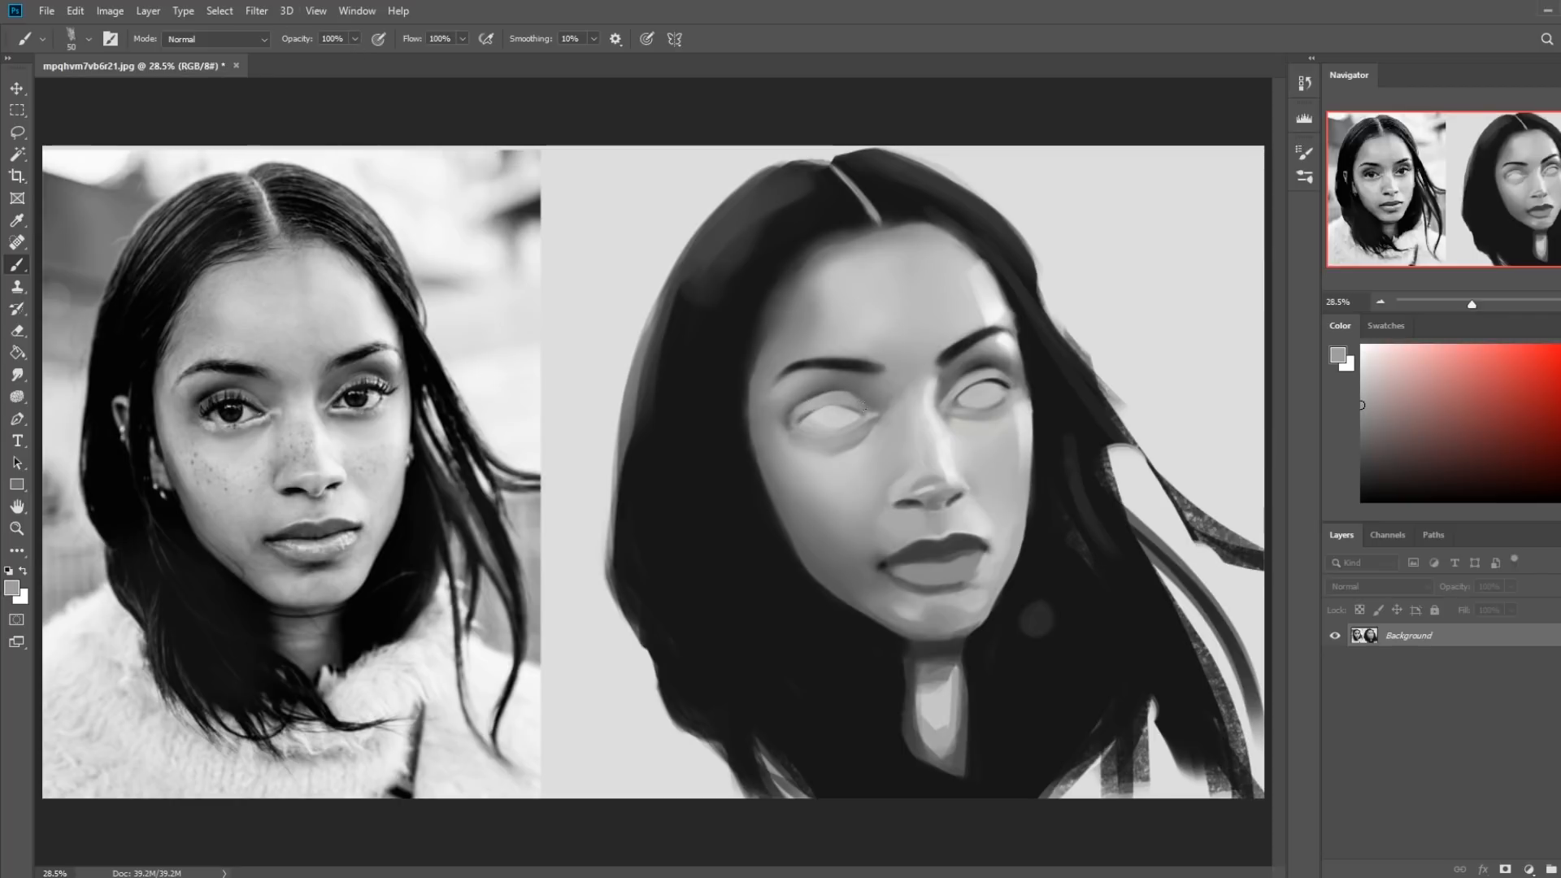
Darken the crease above the left-hand eyelid with a sampled dark gray and a smaller brush
key(ctrl+space)
drag(743, 362, 955, 486)
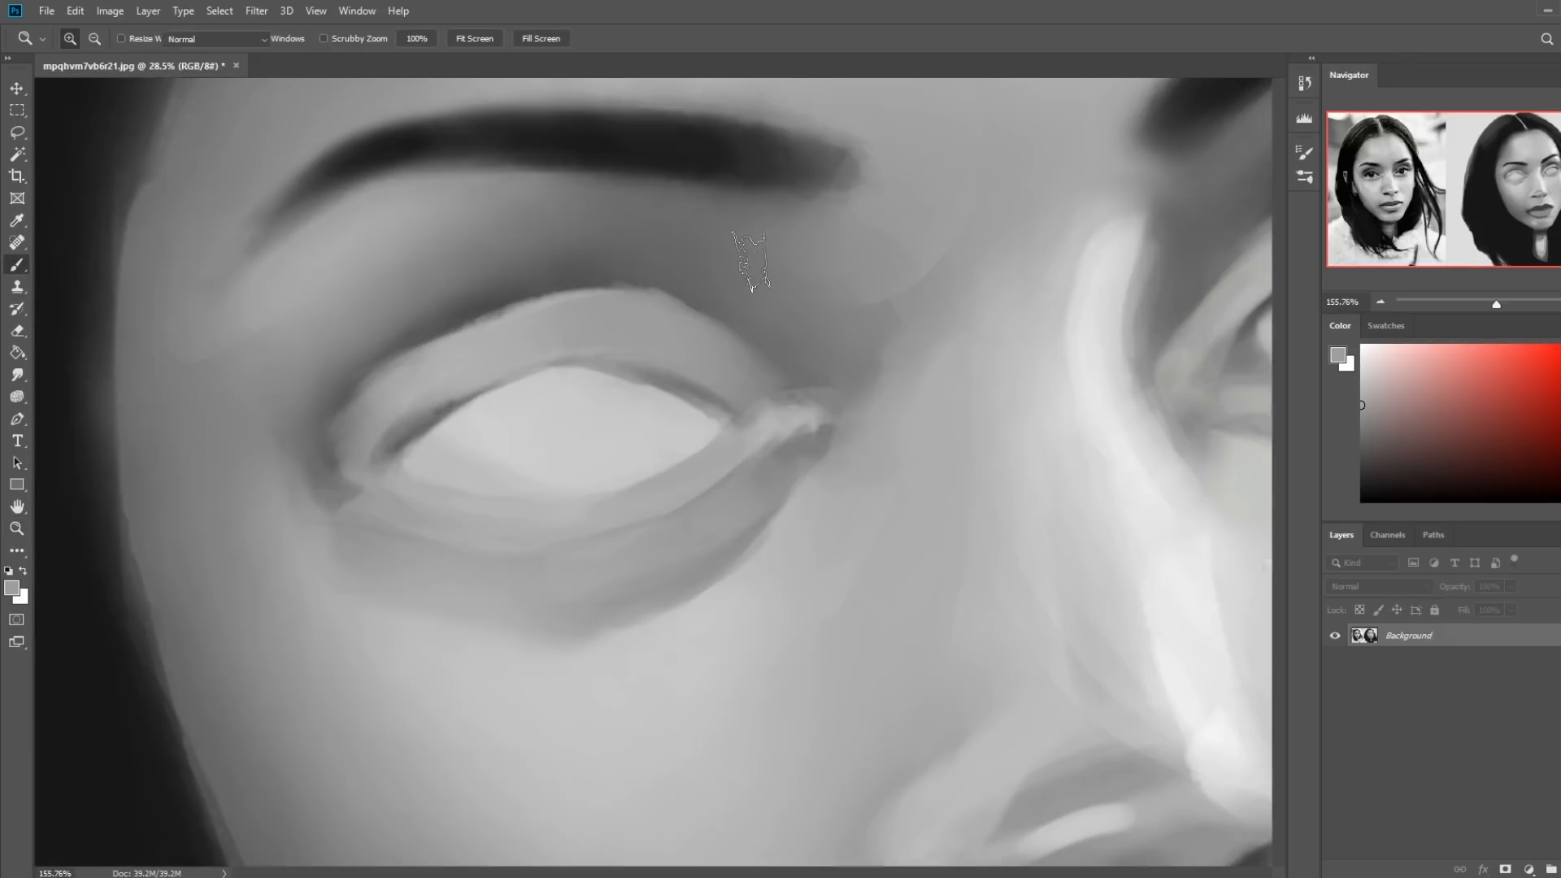
alt+click(461, 314)
key([)
key([)
key([)
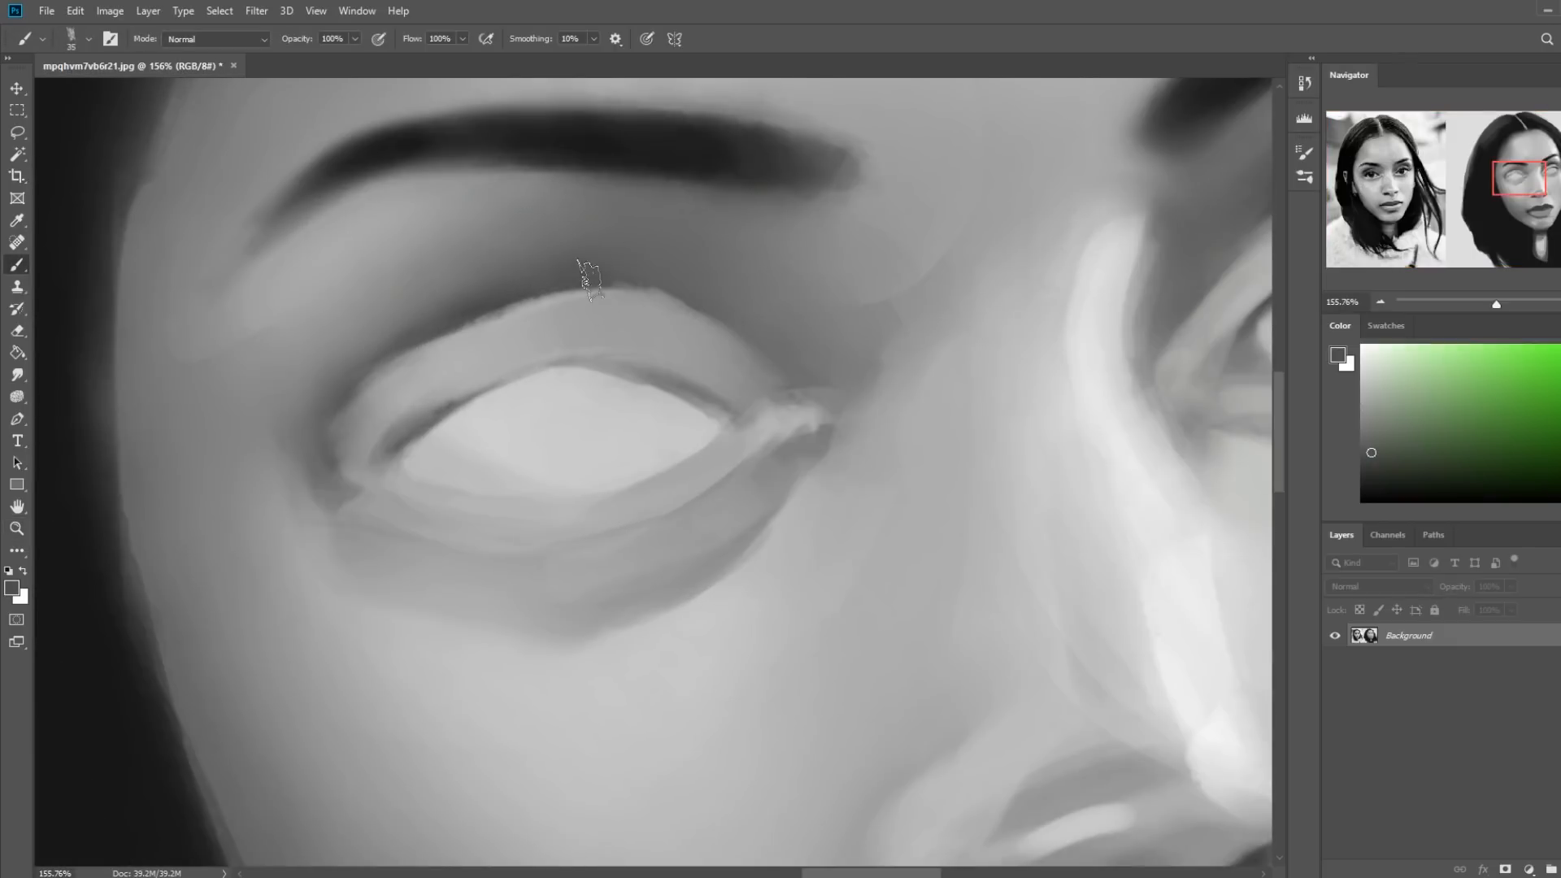
key([)
drag(443, 337, 376, 386)
drag(520, 305, 369, 392)
drag(433, 345, 351, 416)
key(])
key(])
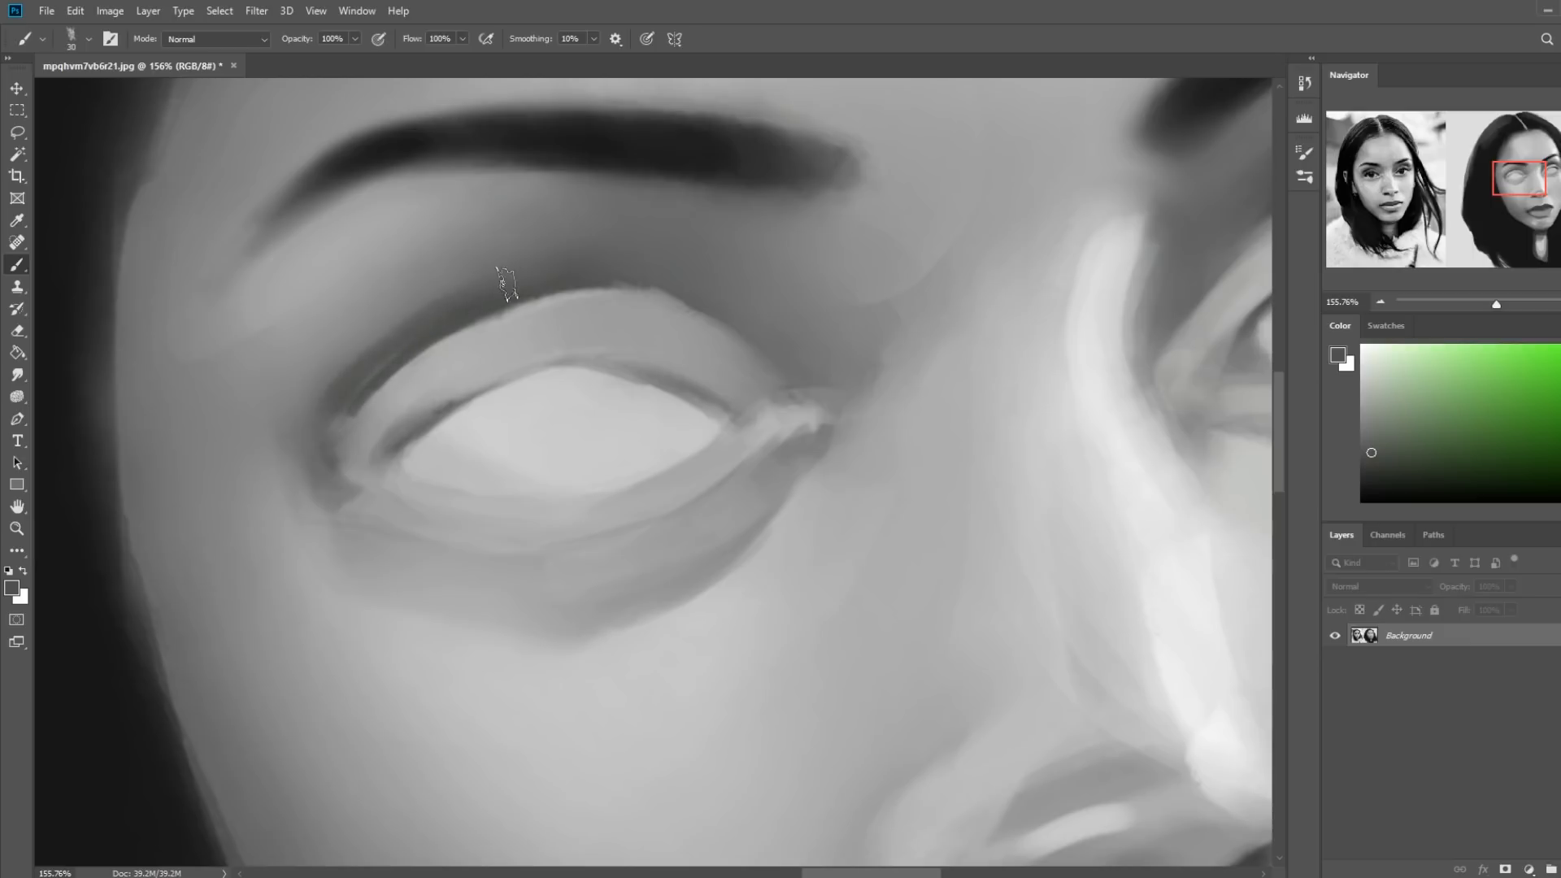
key(ctrl+0)
key(ctrl+0)
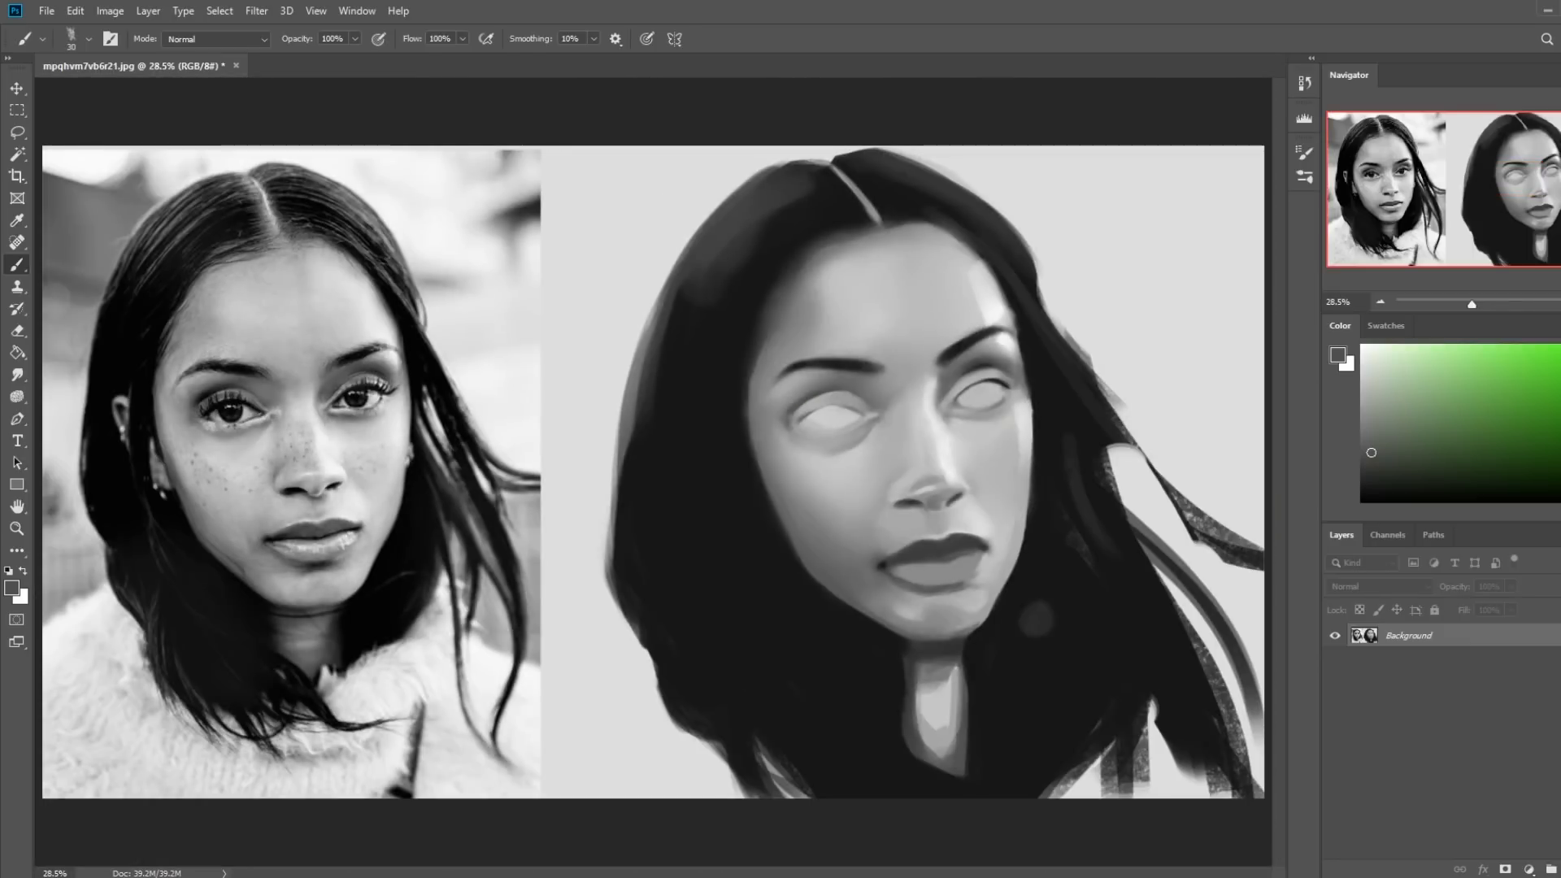
Blend the lid crease and outer corner of the left-hand eye using nearby sampled grays and a larger brush
alt+click(842, 382)
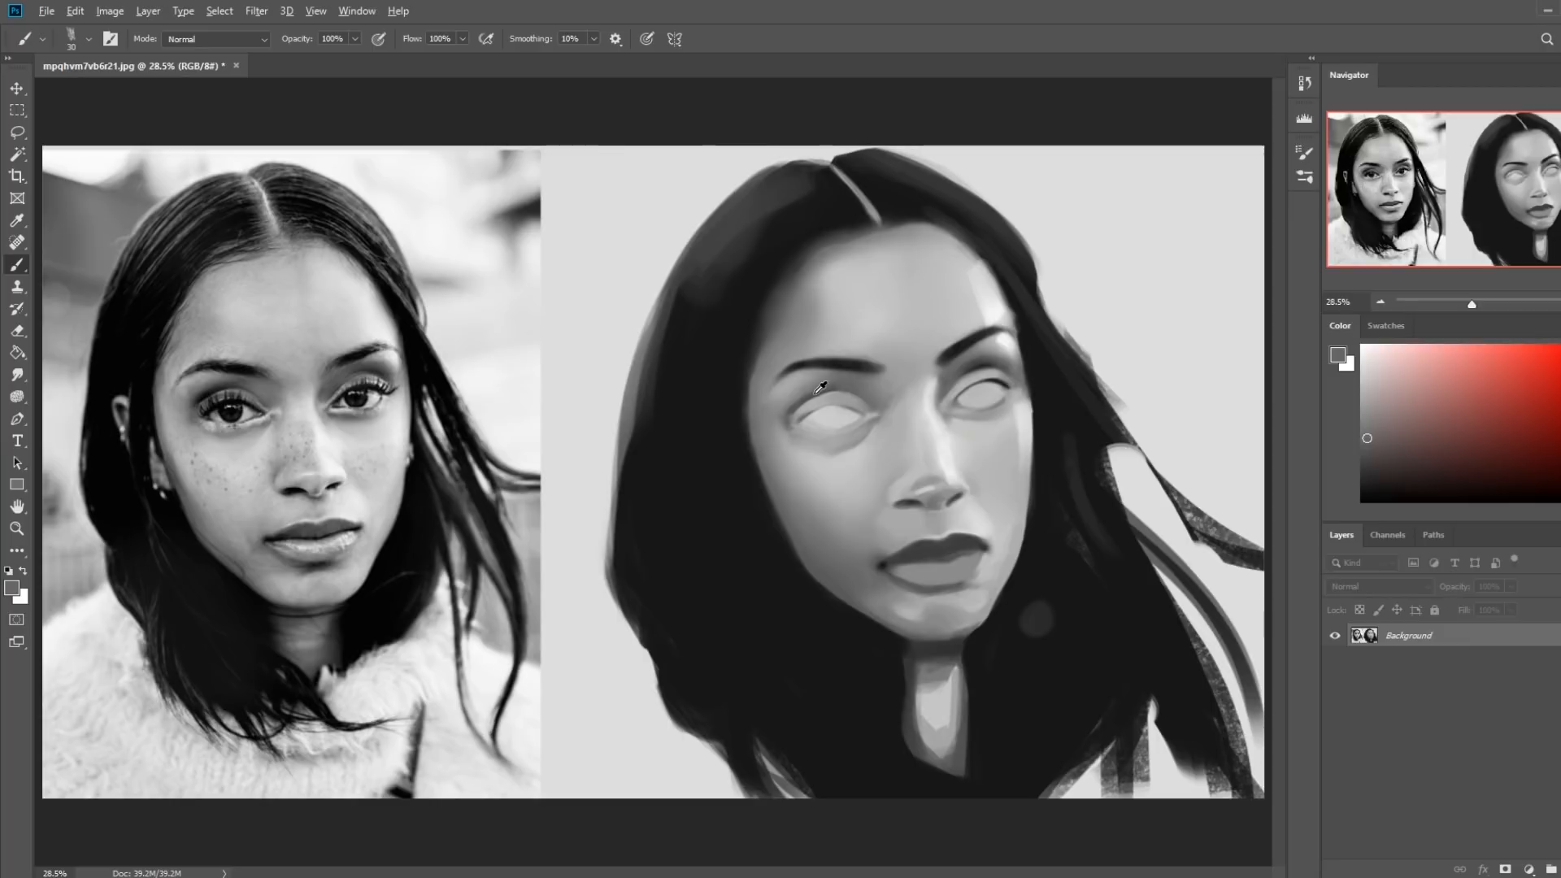
alt+click(817, 392)
alt+click(801, 407)
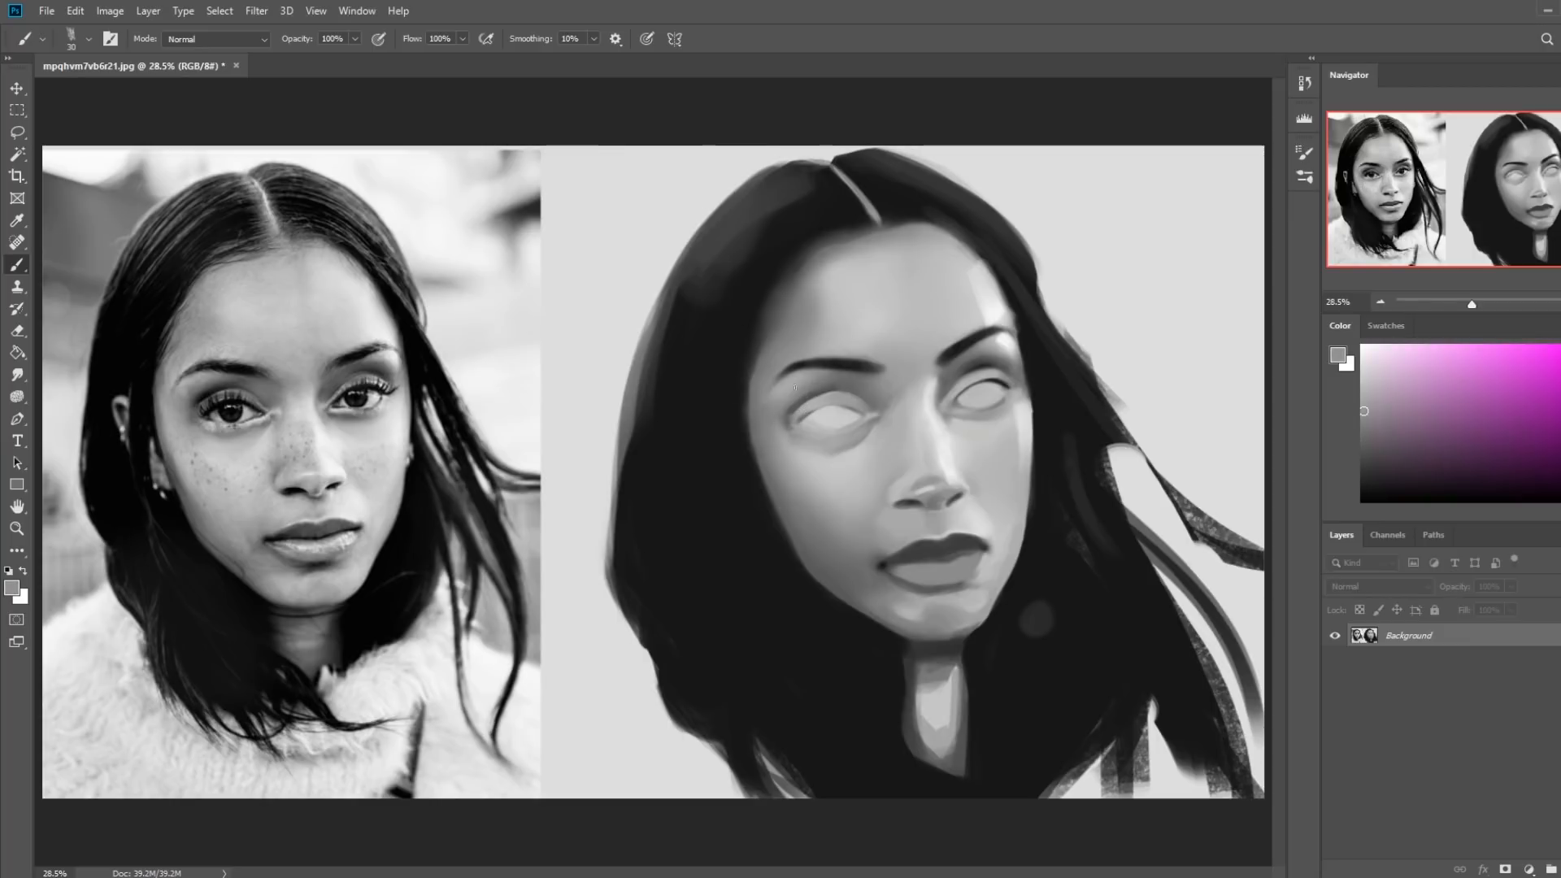
key(bracketright)
key(bracketright)
alt+click(789, 425)
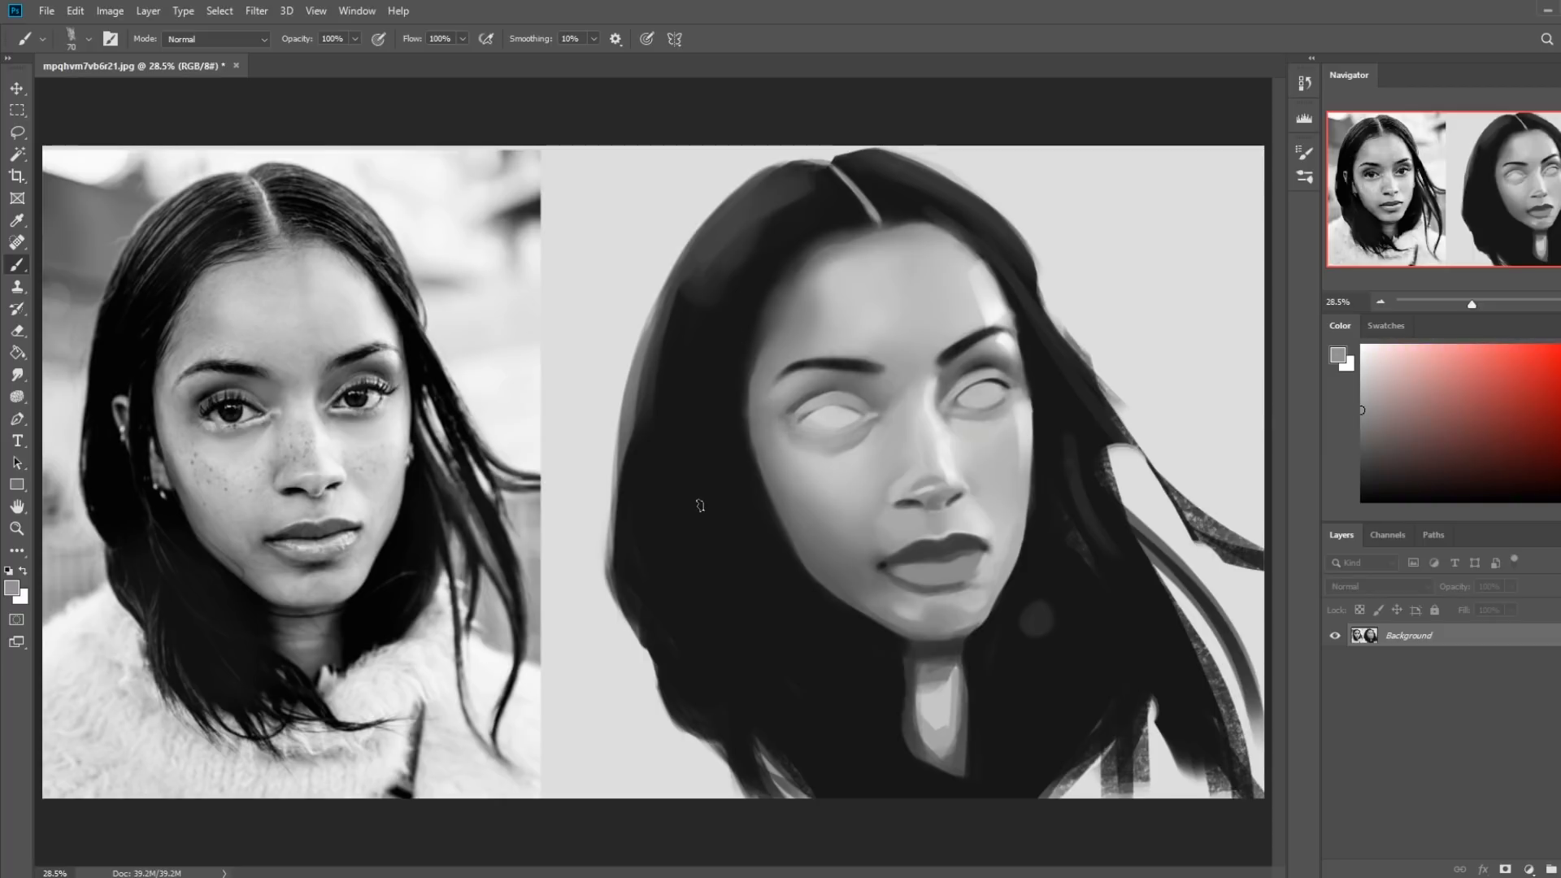
Soften the shadow under the left-hand eye with light tones sampled from the cheek and the photo reference
alt+click(862, 445)
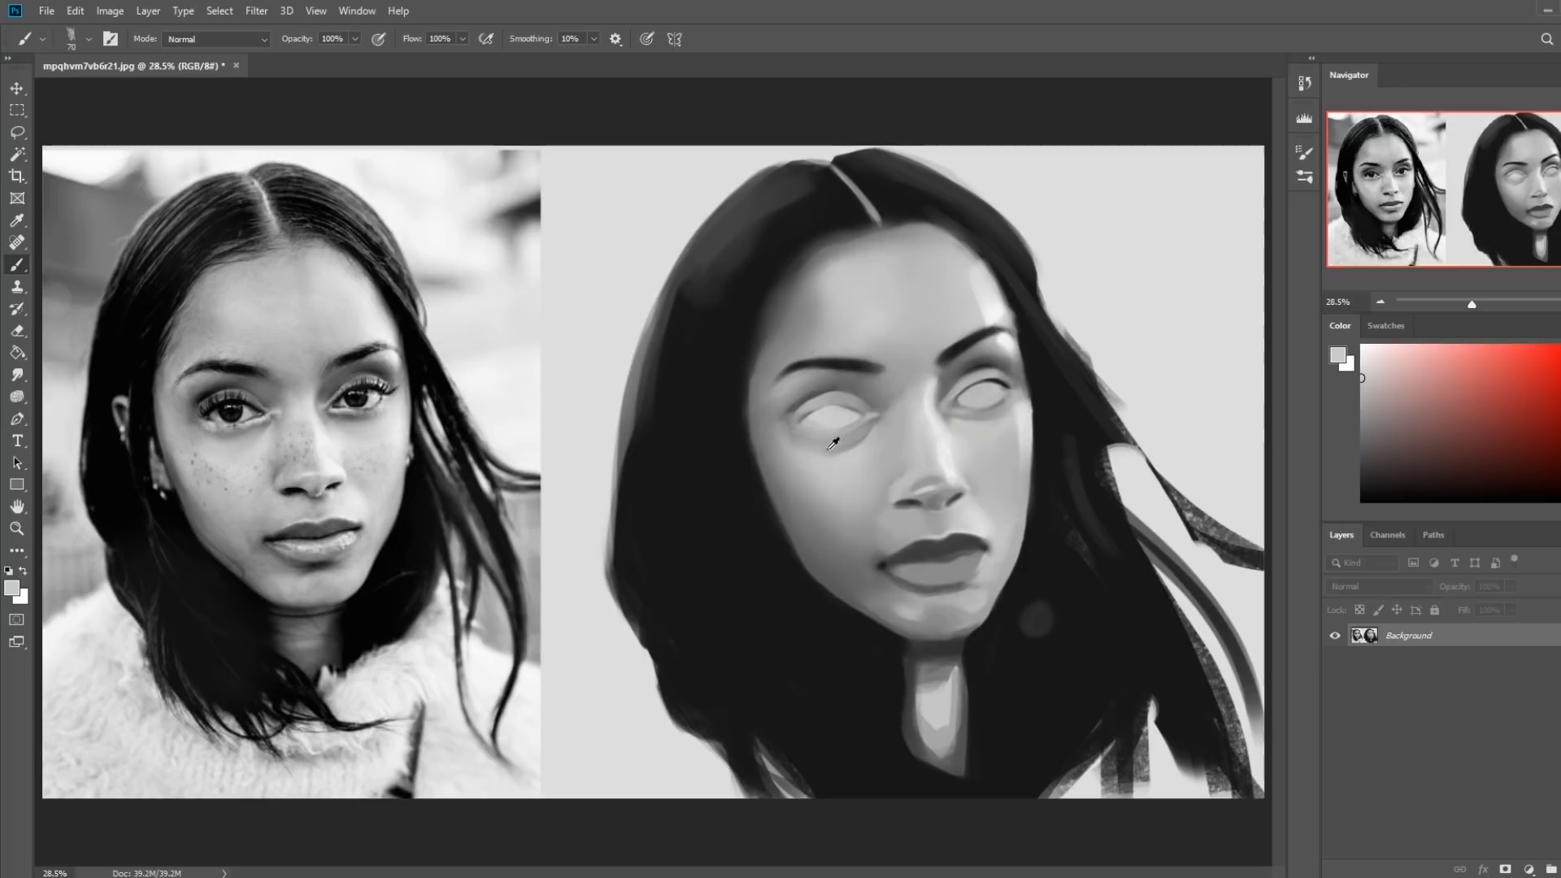
alt+click(262, 441)
alt+click(864, 449)
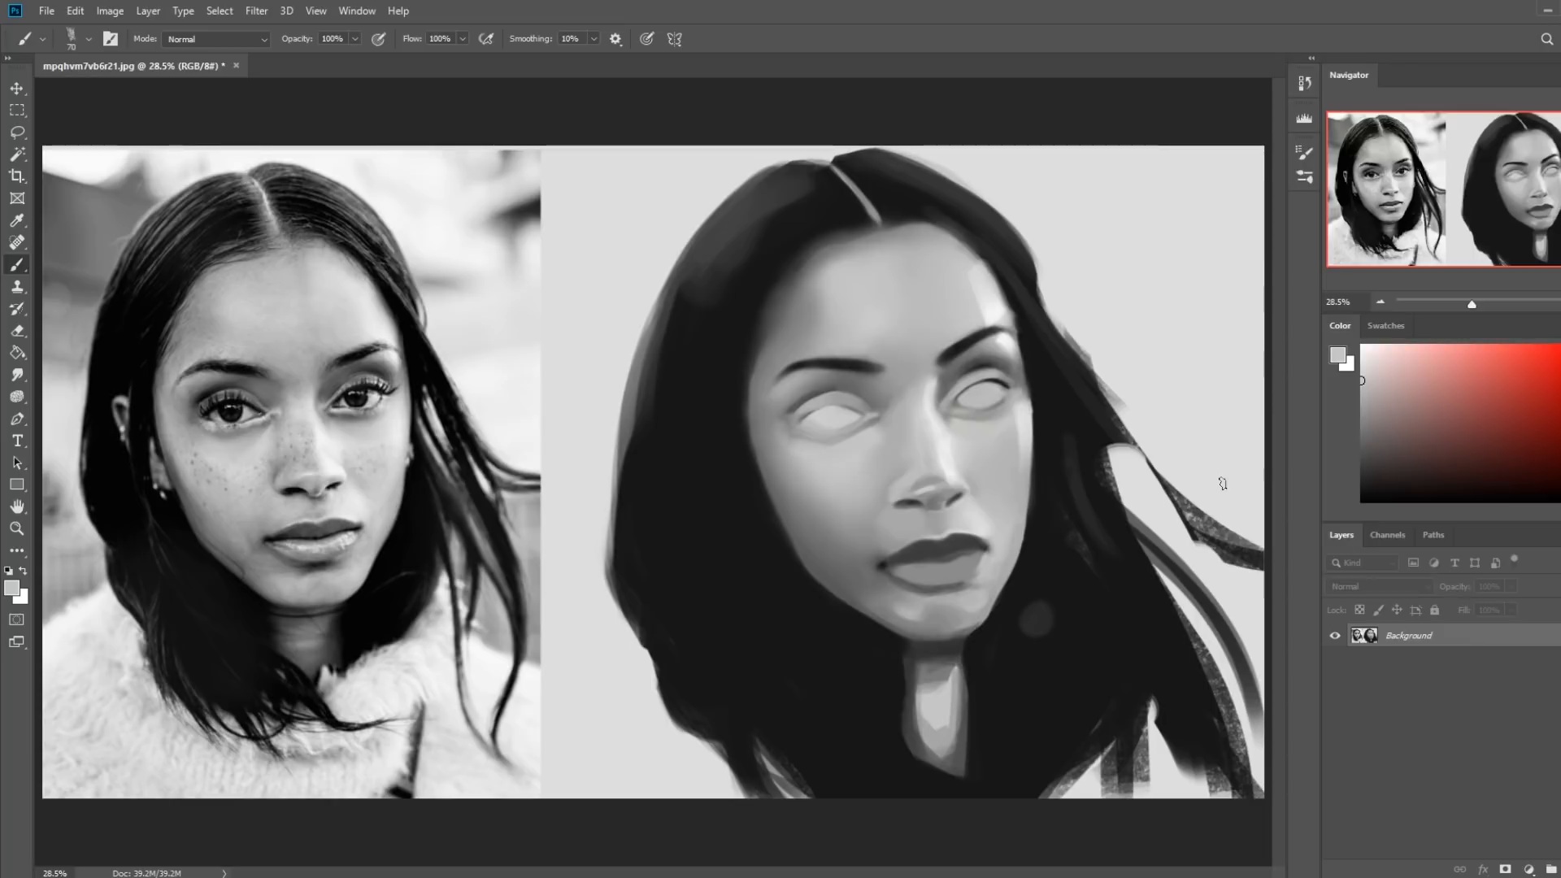
Refine the right-hand eyebrow's tail and the adjacent hair edge with sampled light and dark tones, using the Smudge tool for blending
alt+click(1006, 340)
click(18, 375)
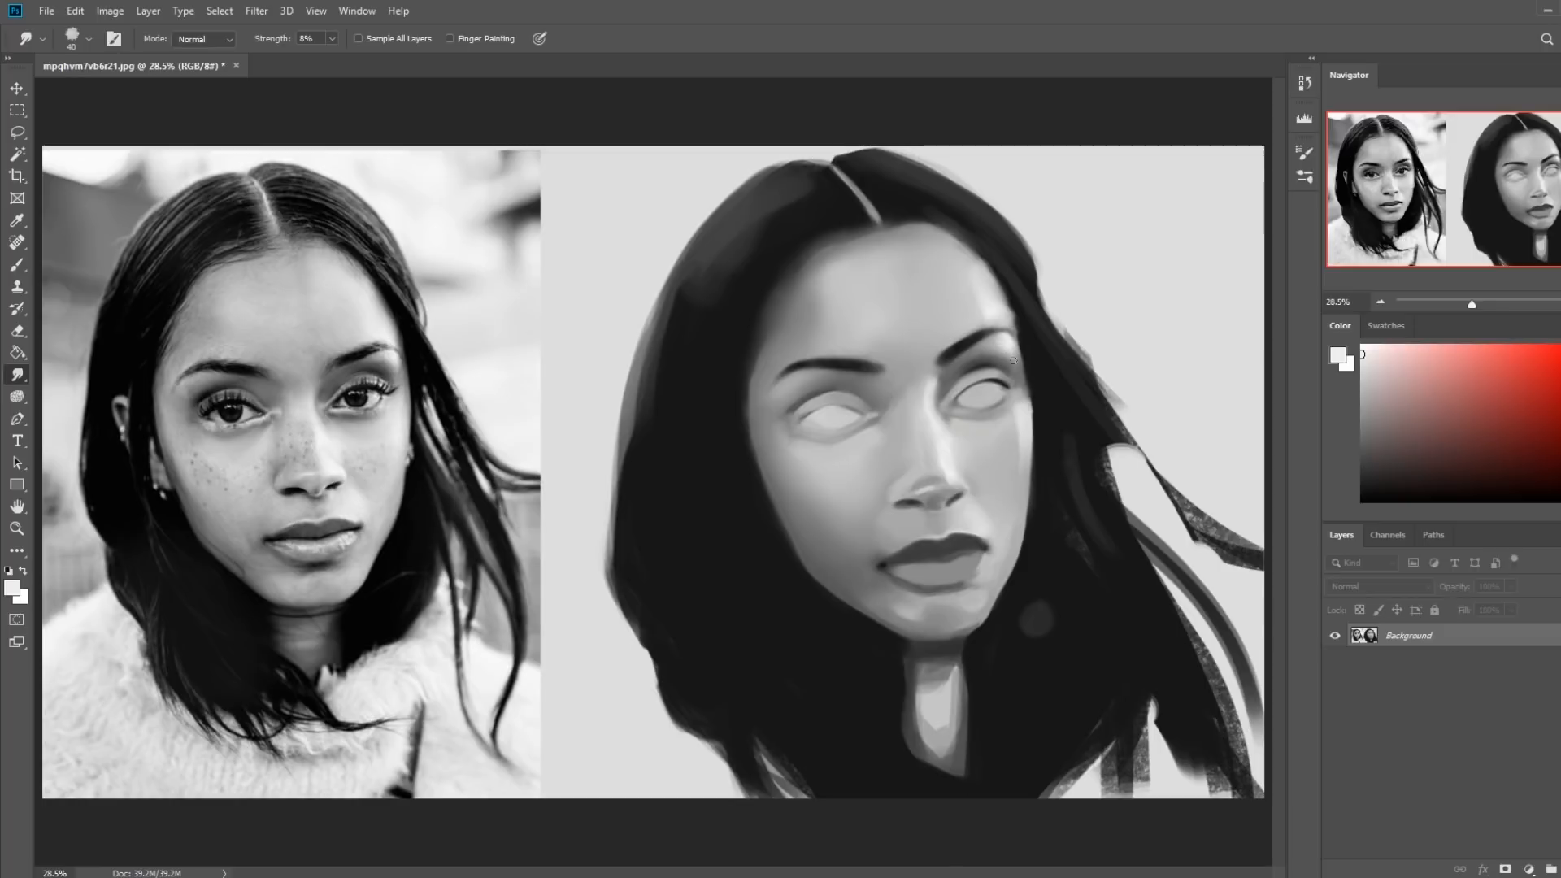
key(b)
alt+click(996, 302)
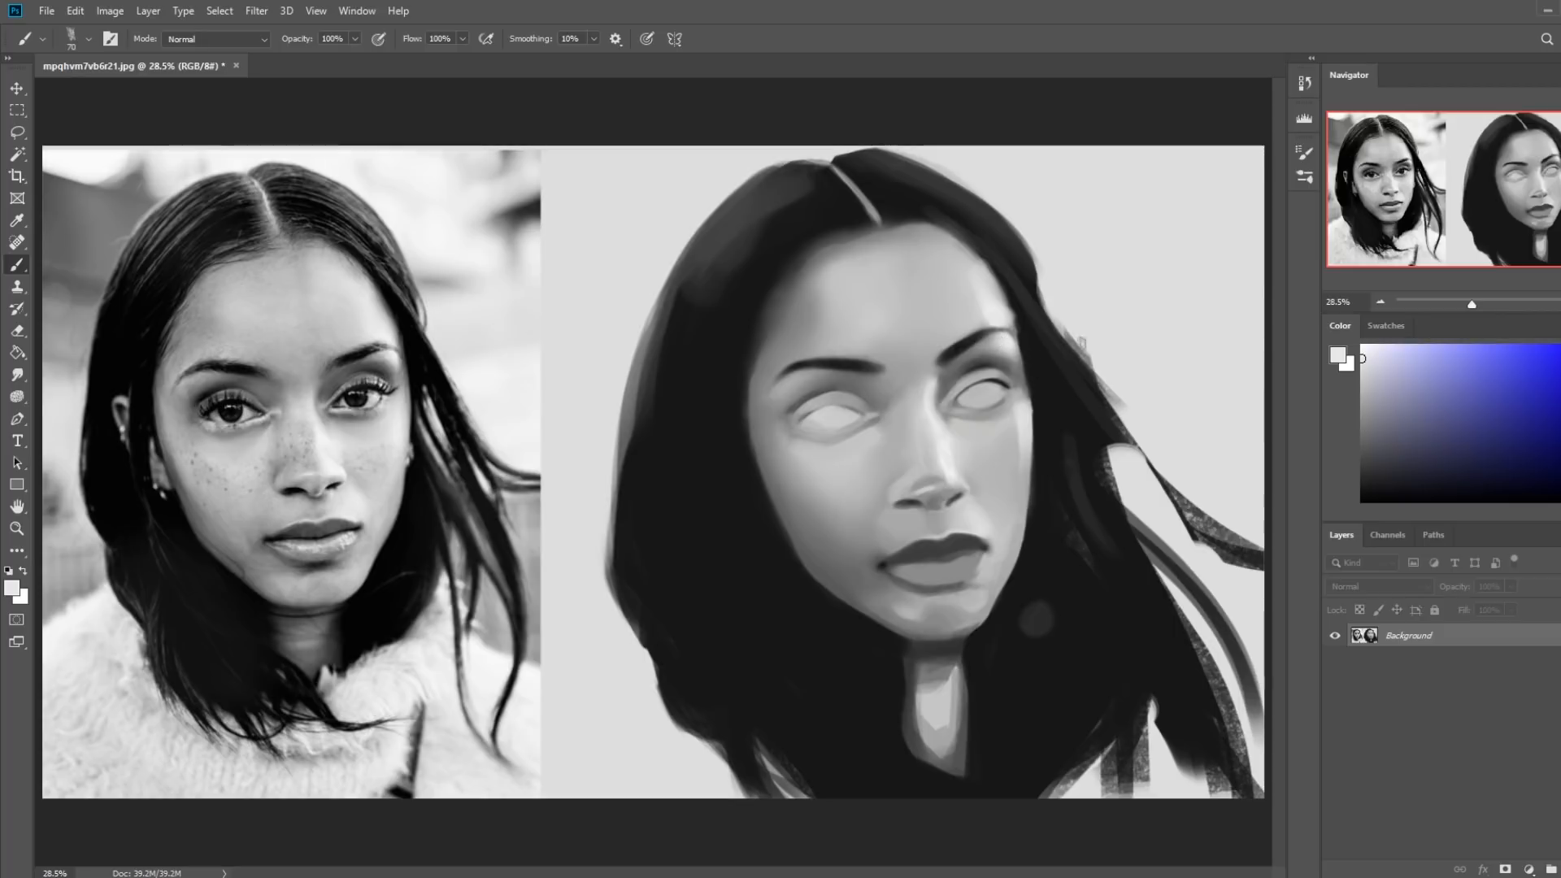
alt+click(1037, 323)
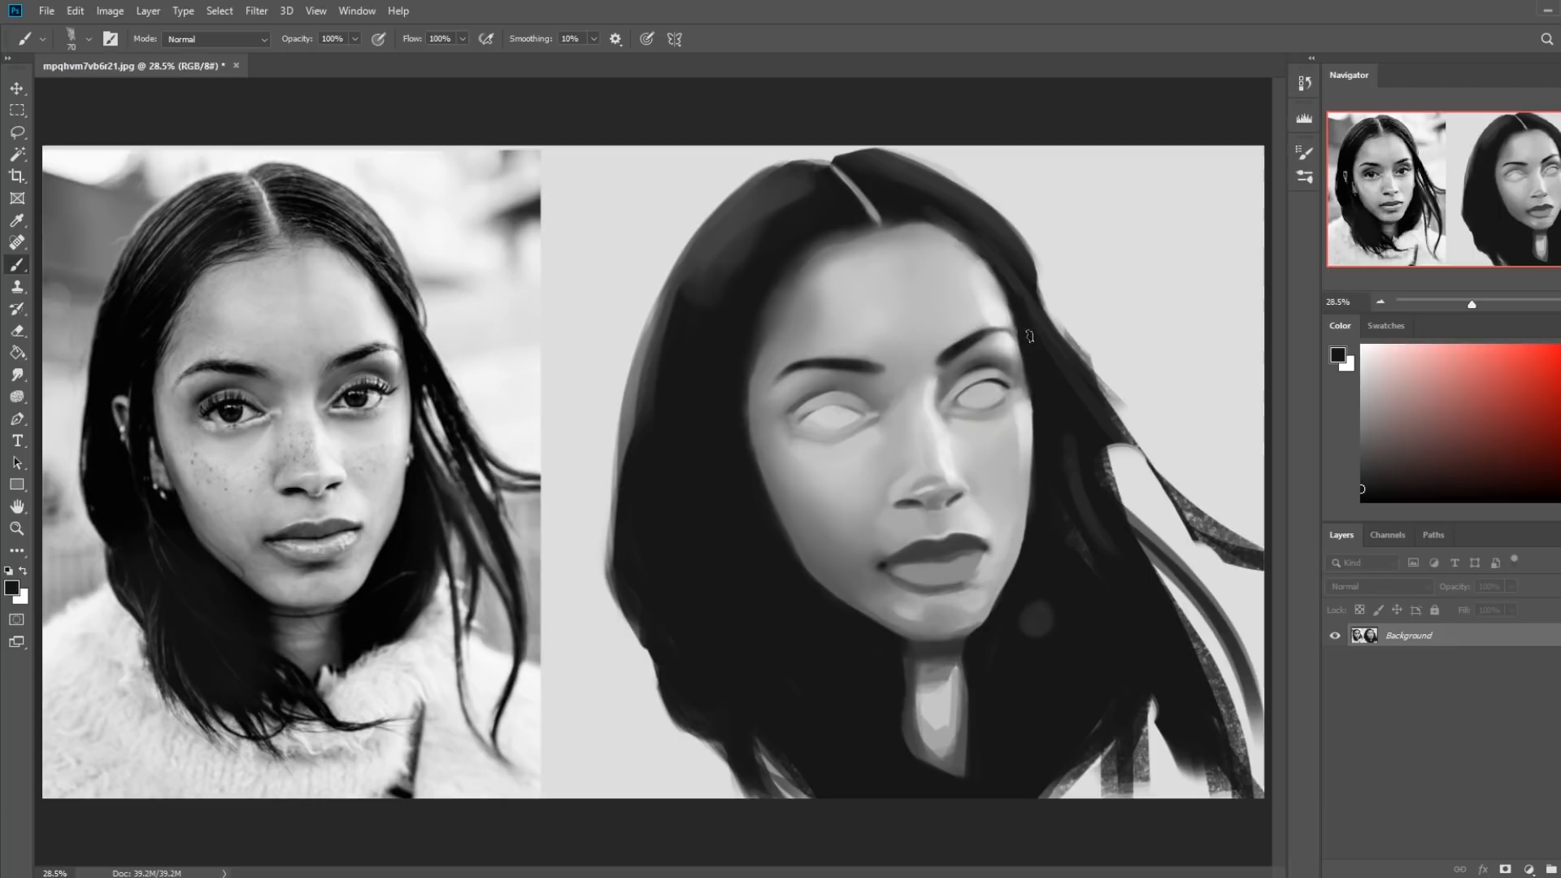
click(18, 375)
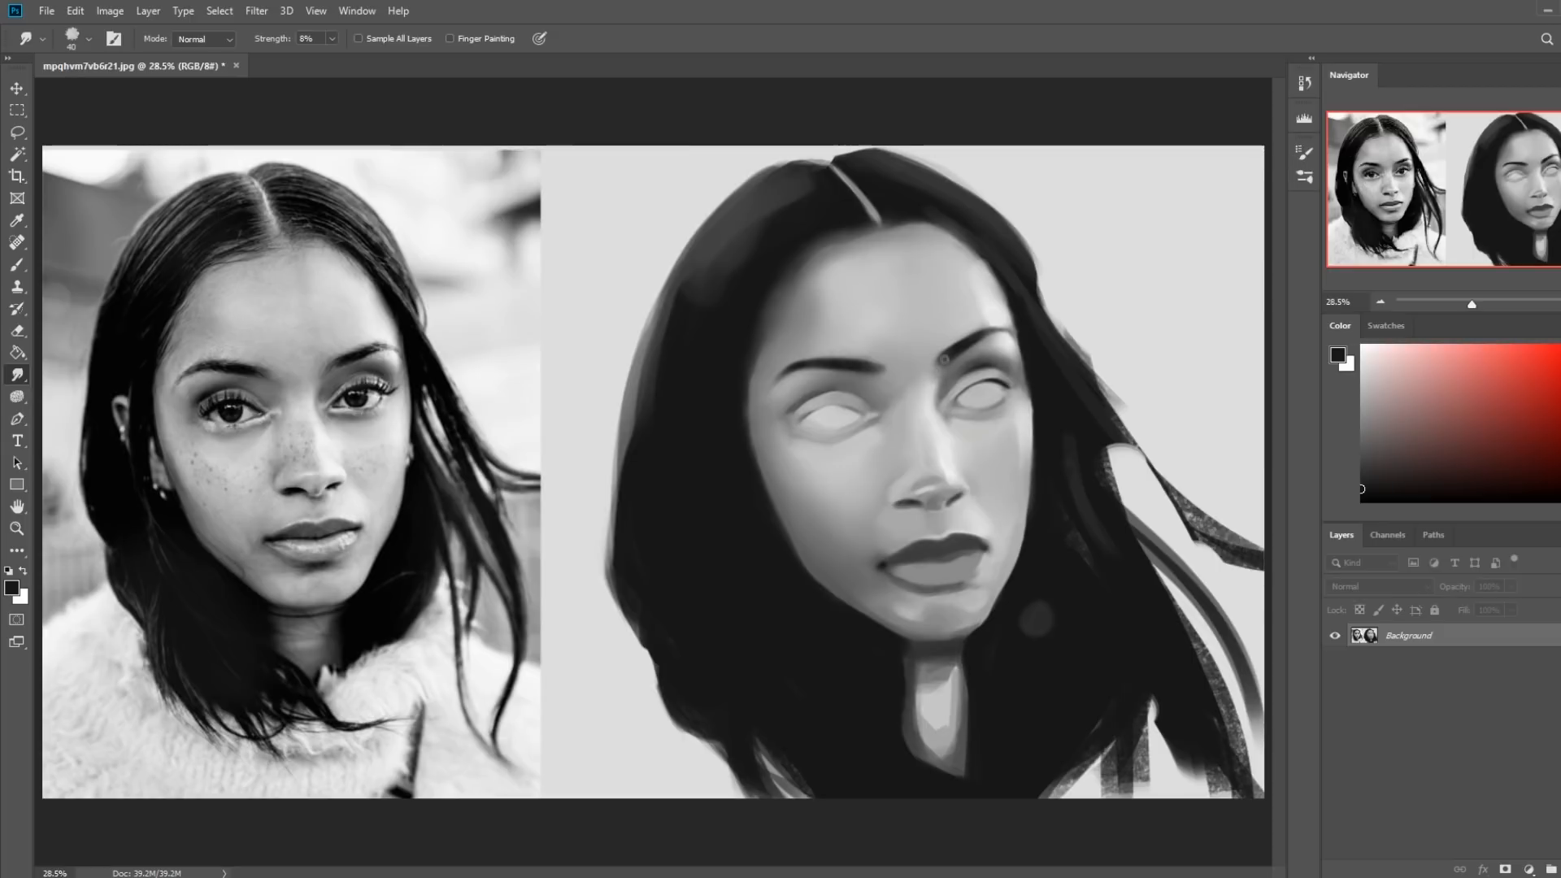
Sample forehead and hairline tones and reduce the brush to 30 to clean up the right-hand eyebrow and hairline
key(b)
alt+click(985, 301)
key(bracketleft)
key(bracketleft)
key(bracketleft)
key(bracketleft)
key(bracketleft)
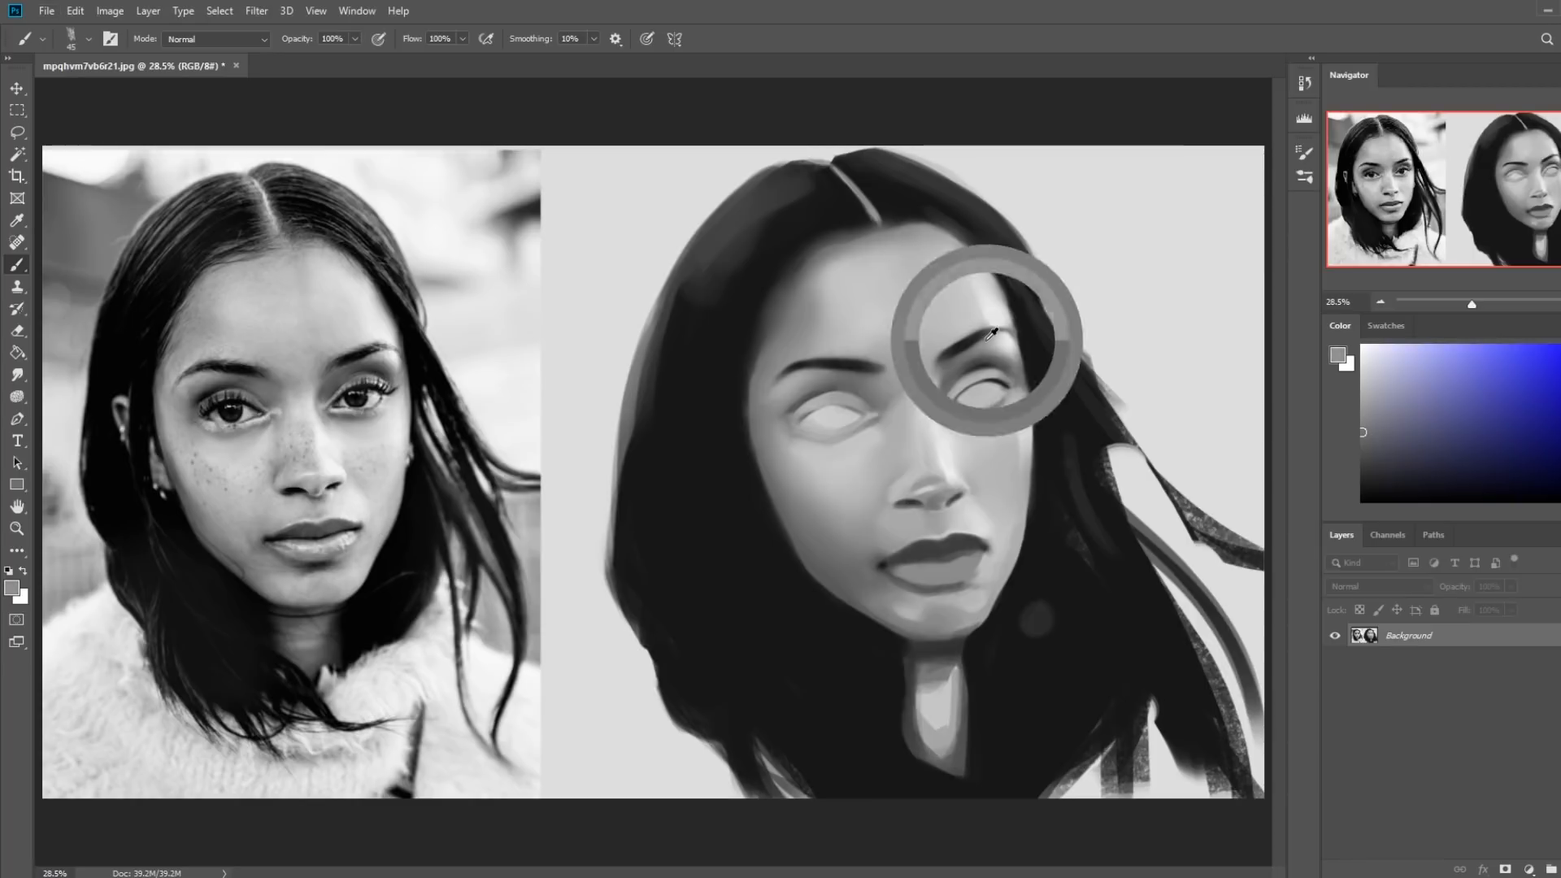
alt+click(935, 216)
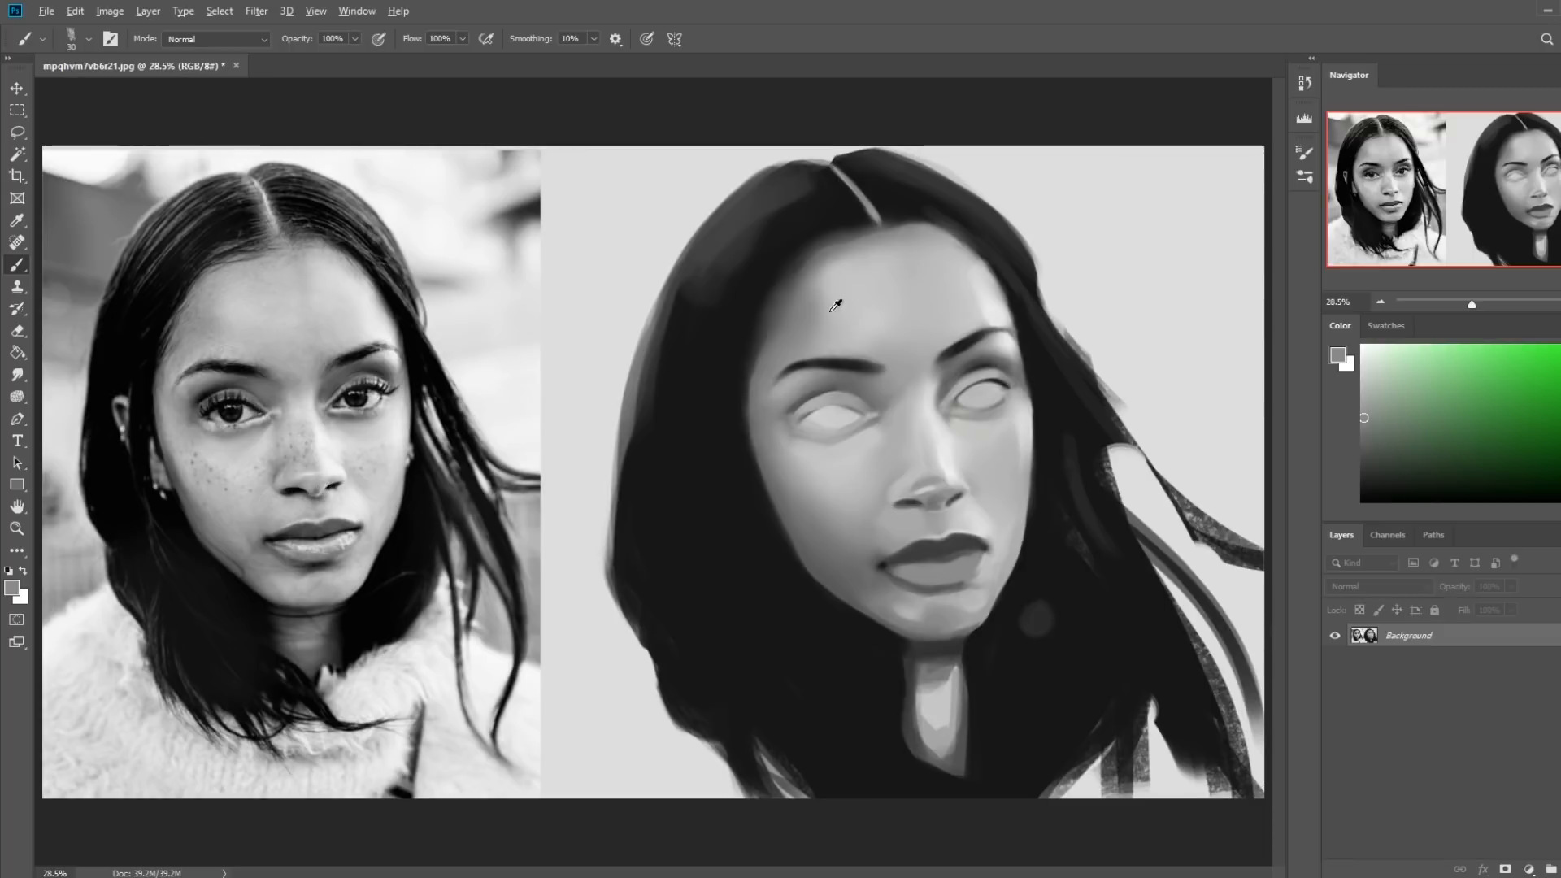
Refine the nostrils and underside of the nose with tones sampled from the nose shadows
alt+click(953, 498)
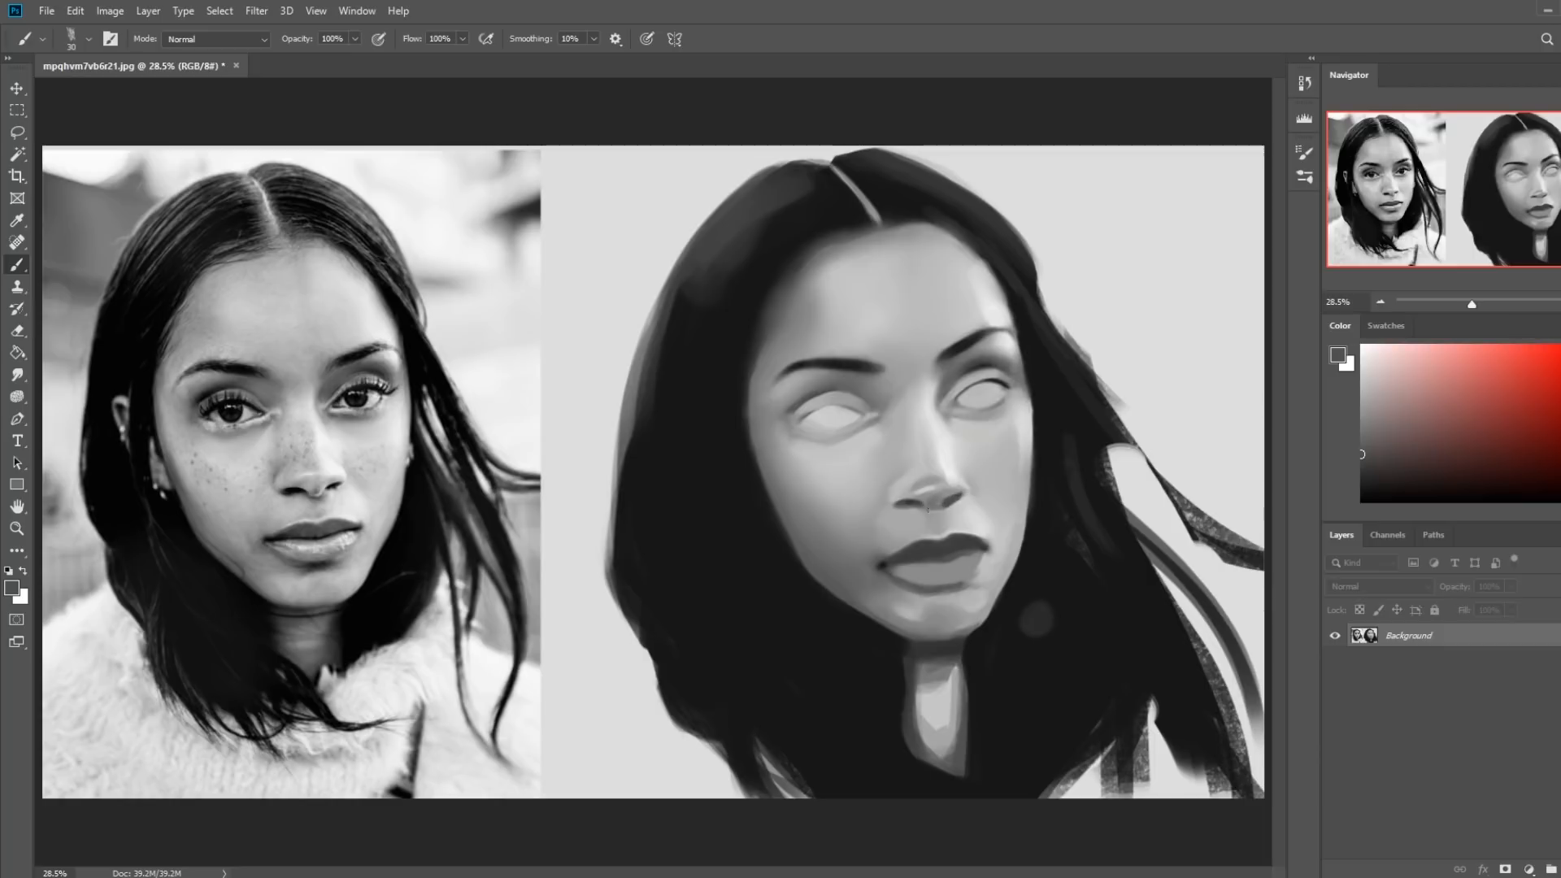
alt+click(942, 495)
alt+click(941, 510)
alt+click(942, 511)
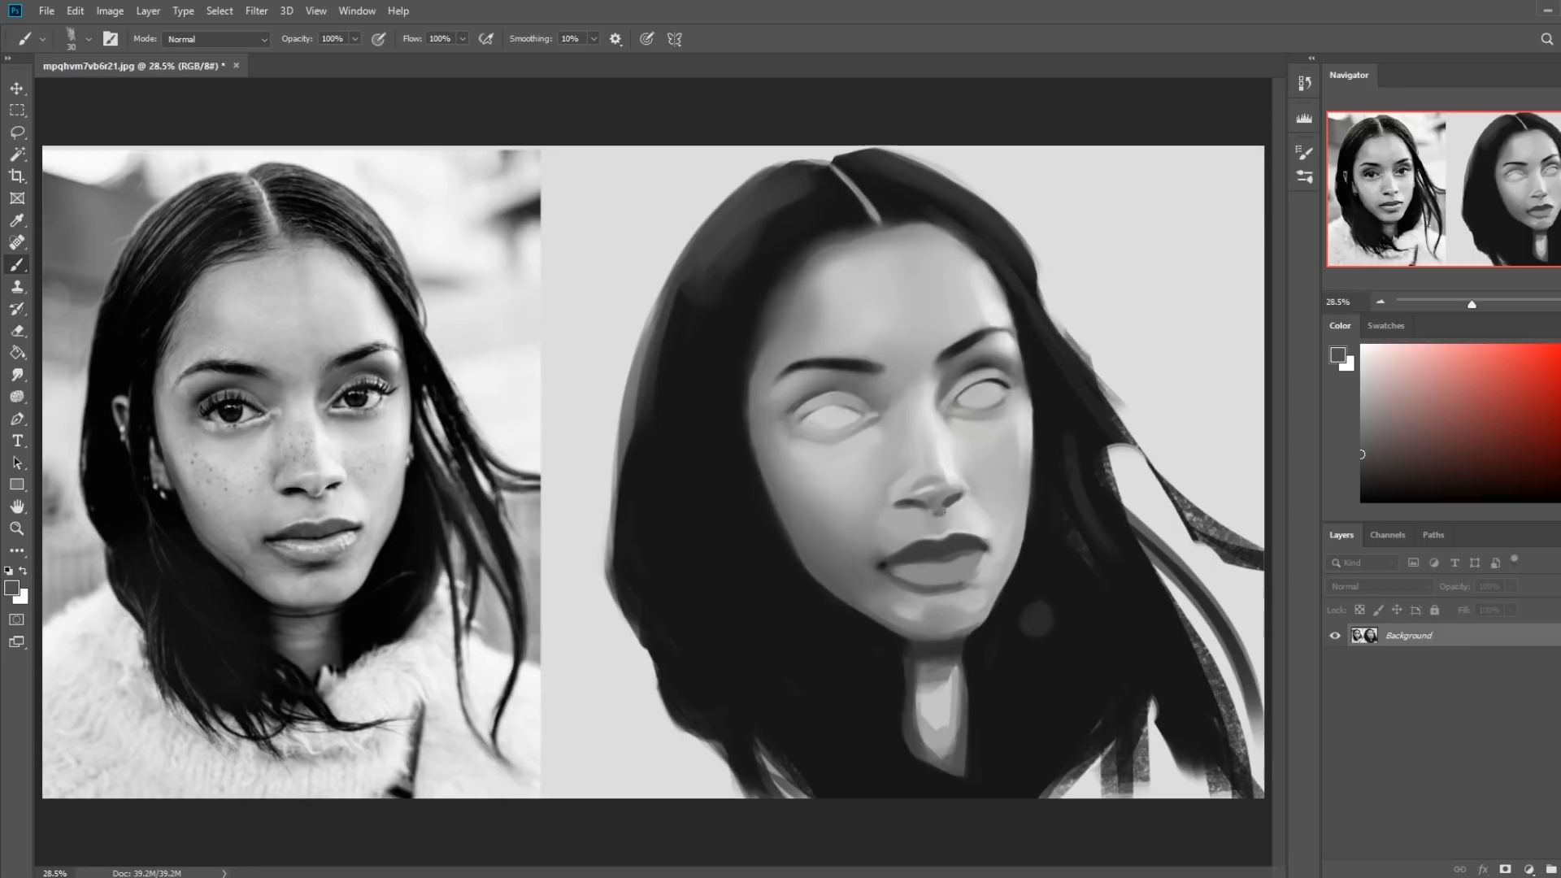
alt+click(931, 514)
Refine the inner end of the right-hand eyebrow with dark brow tones and light skin tones sampled around it
alt+click(957, 342)
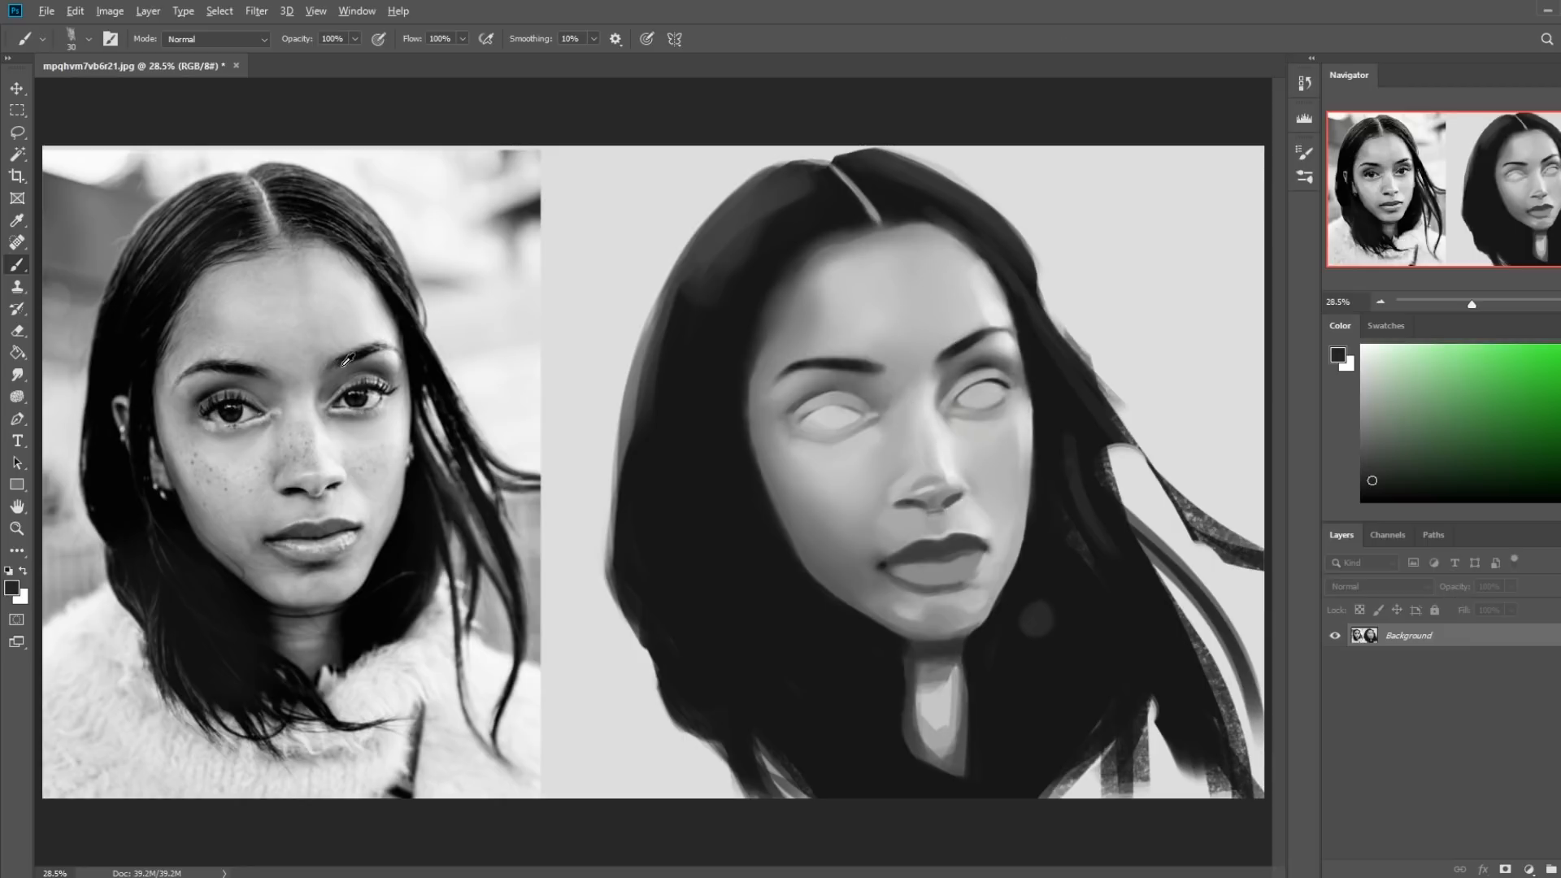
alt+click(932, 375)
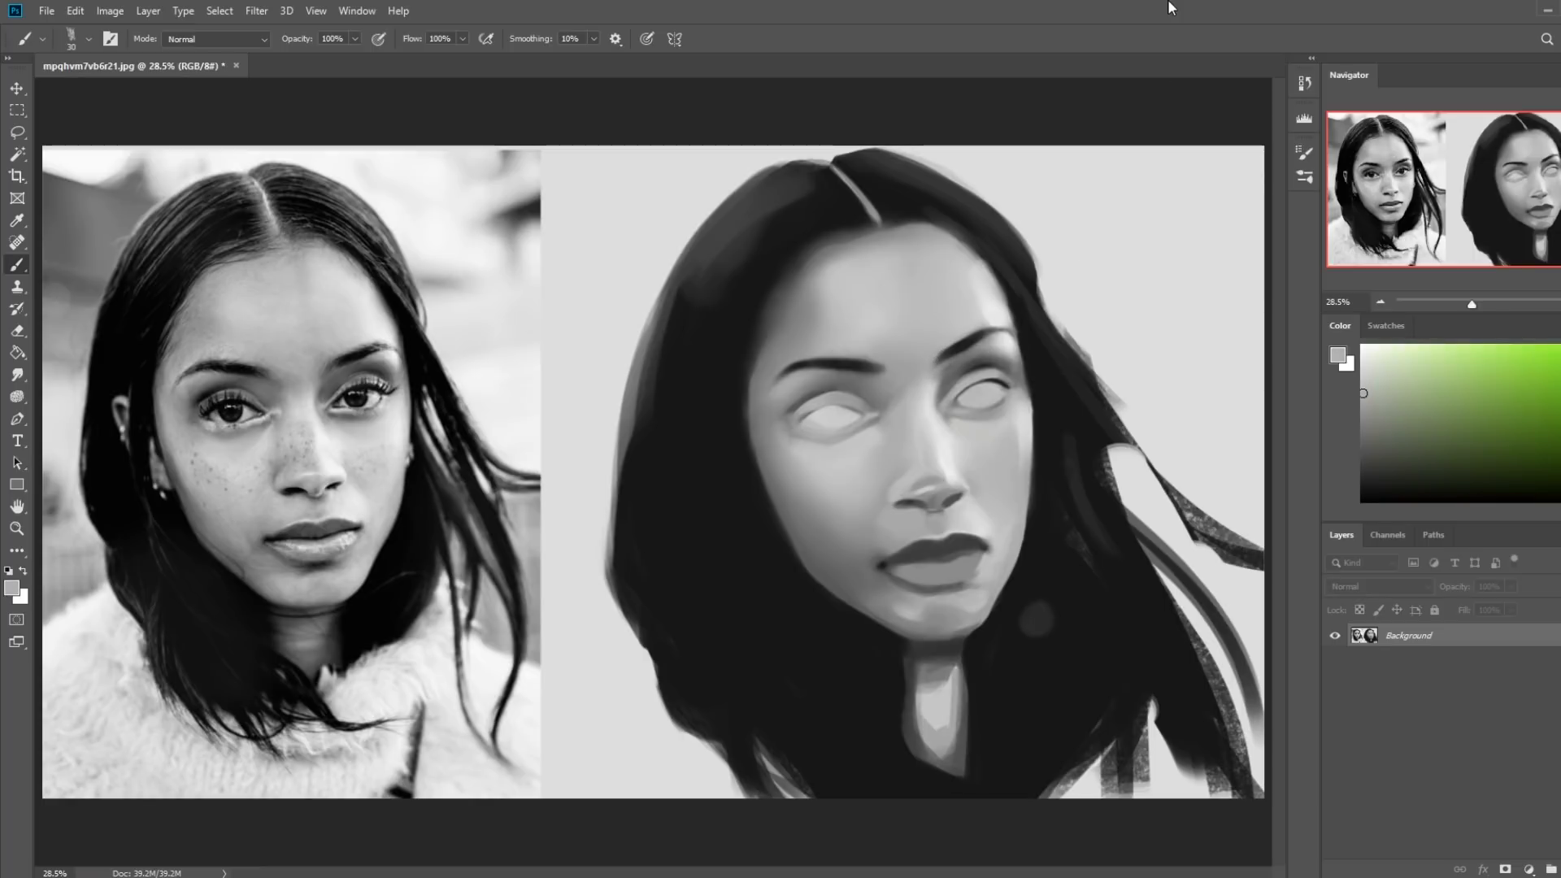
alt+click(946, 341)
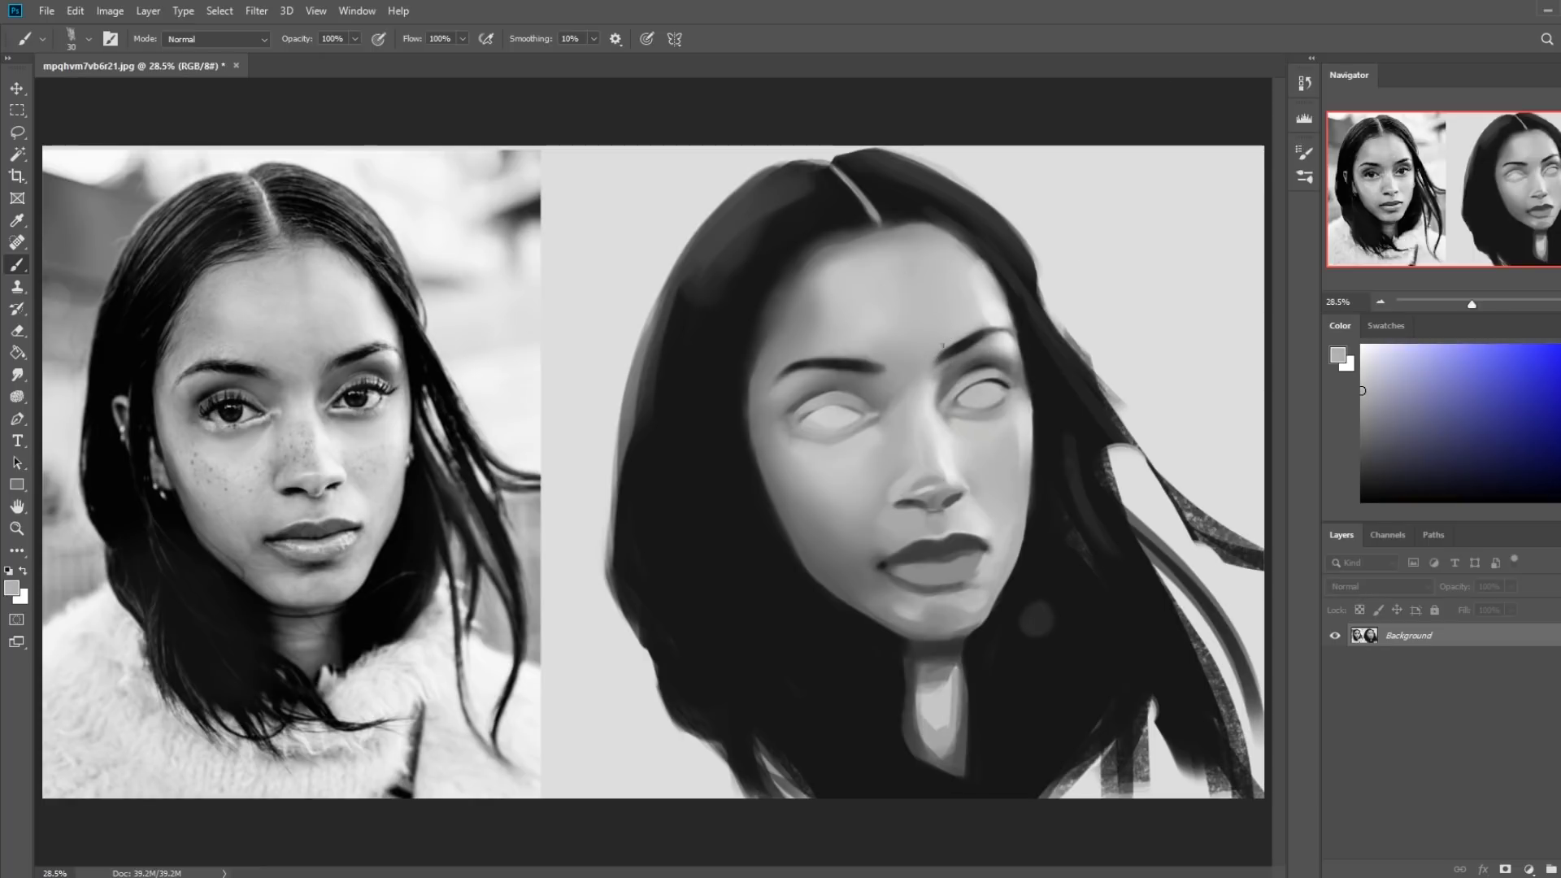
alt+click(942, 350)
alt+click(940, 355)
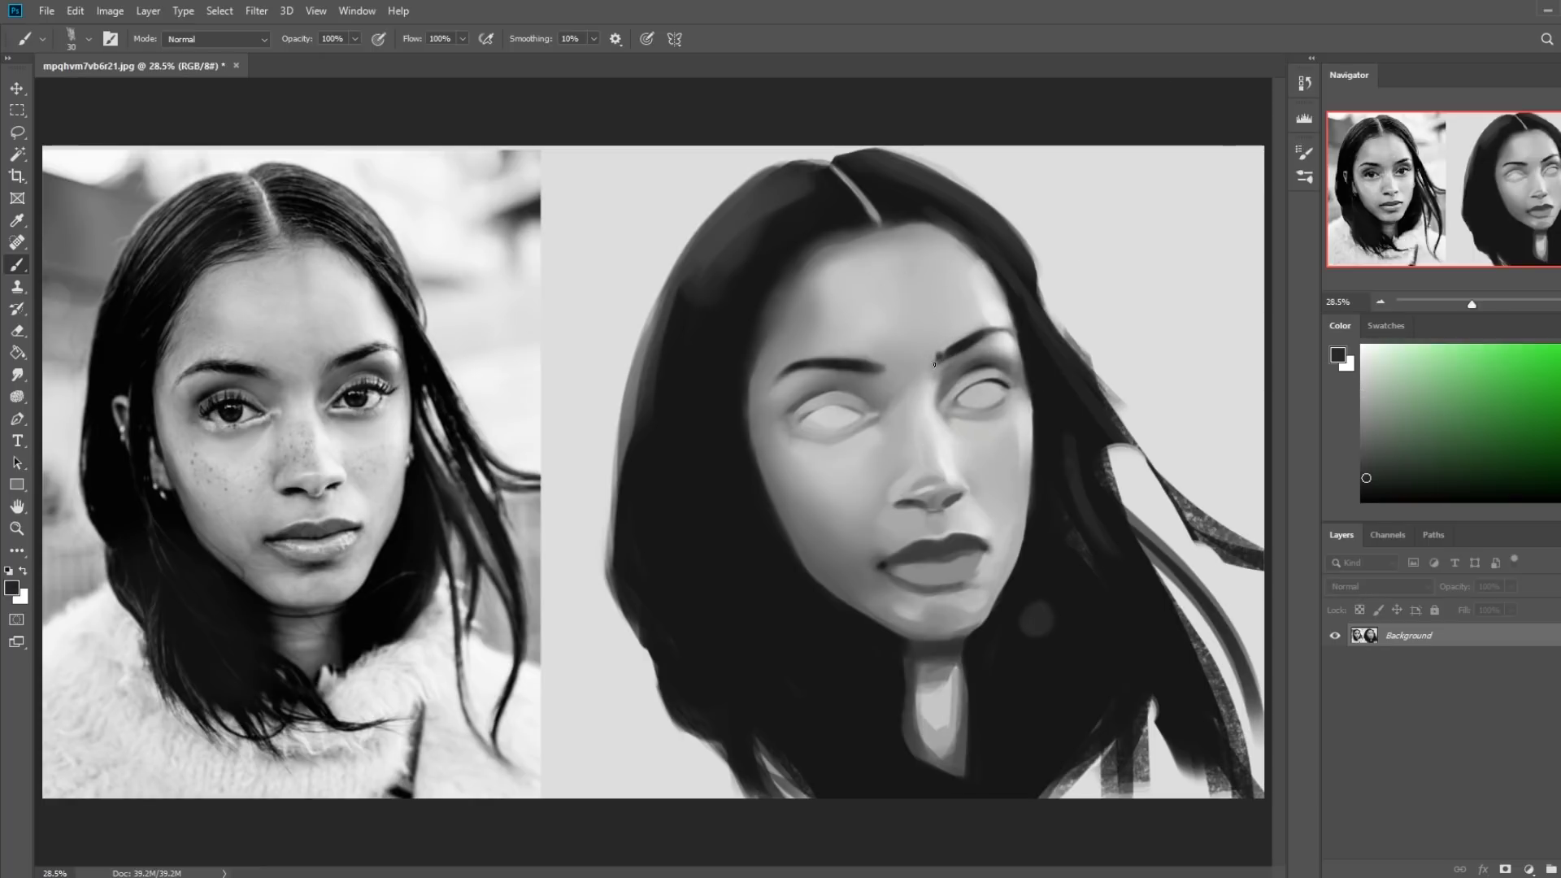
drag(937, 358, 948, 338)
alt+click(947, 339)
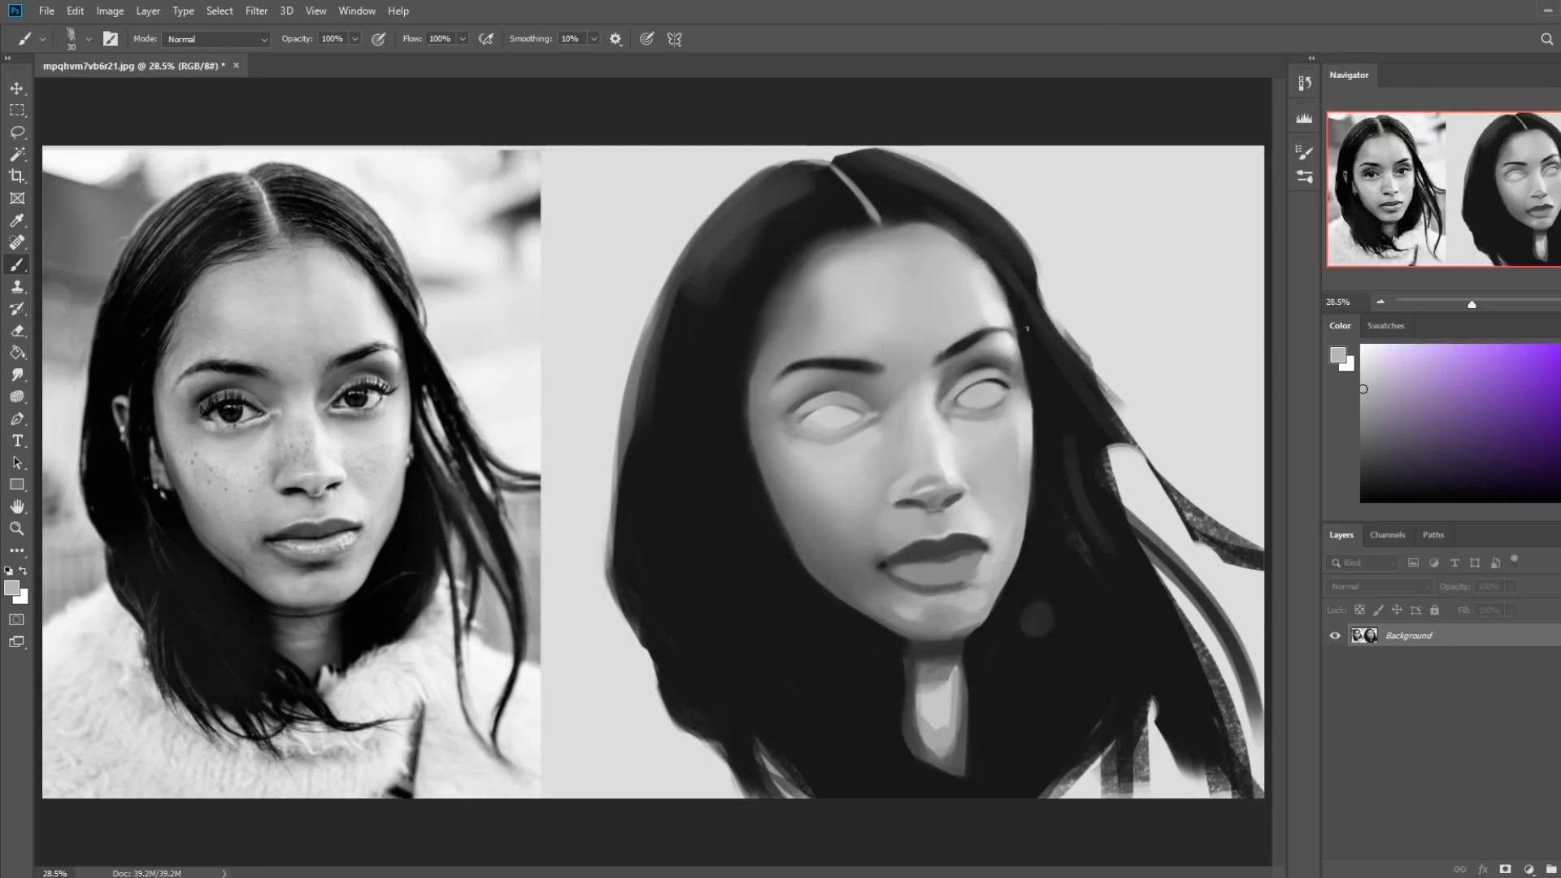
Darken both nostrils with a near-black tone sampled from the hair, using a size 25 brush
alt+click(798, 198)
alt+click(841, 204)
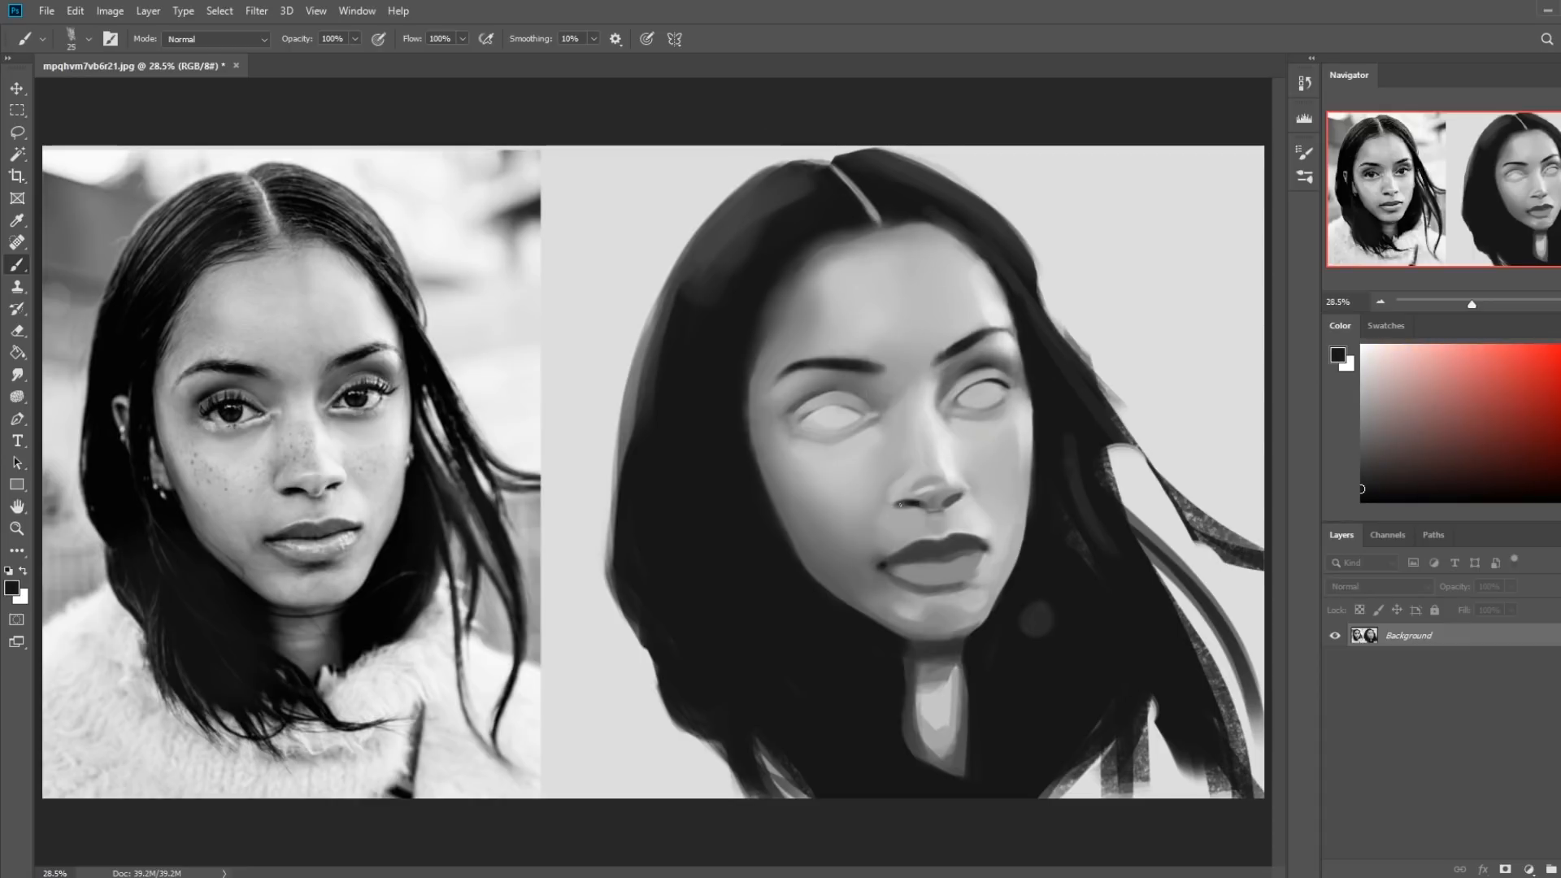
key(z)
drag(729, 318, 1133, 632)
key(b)
drag(715, 512, 697, 532)
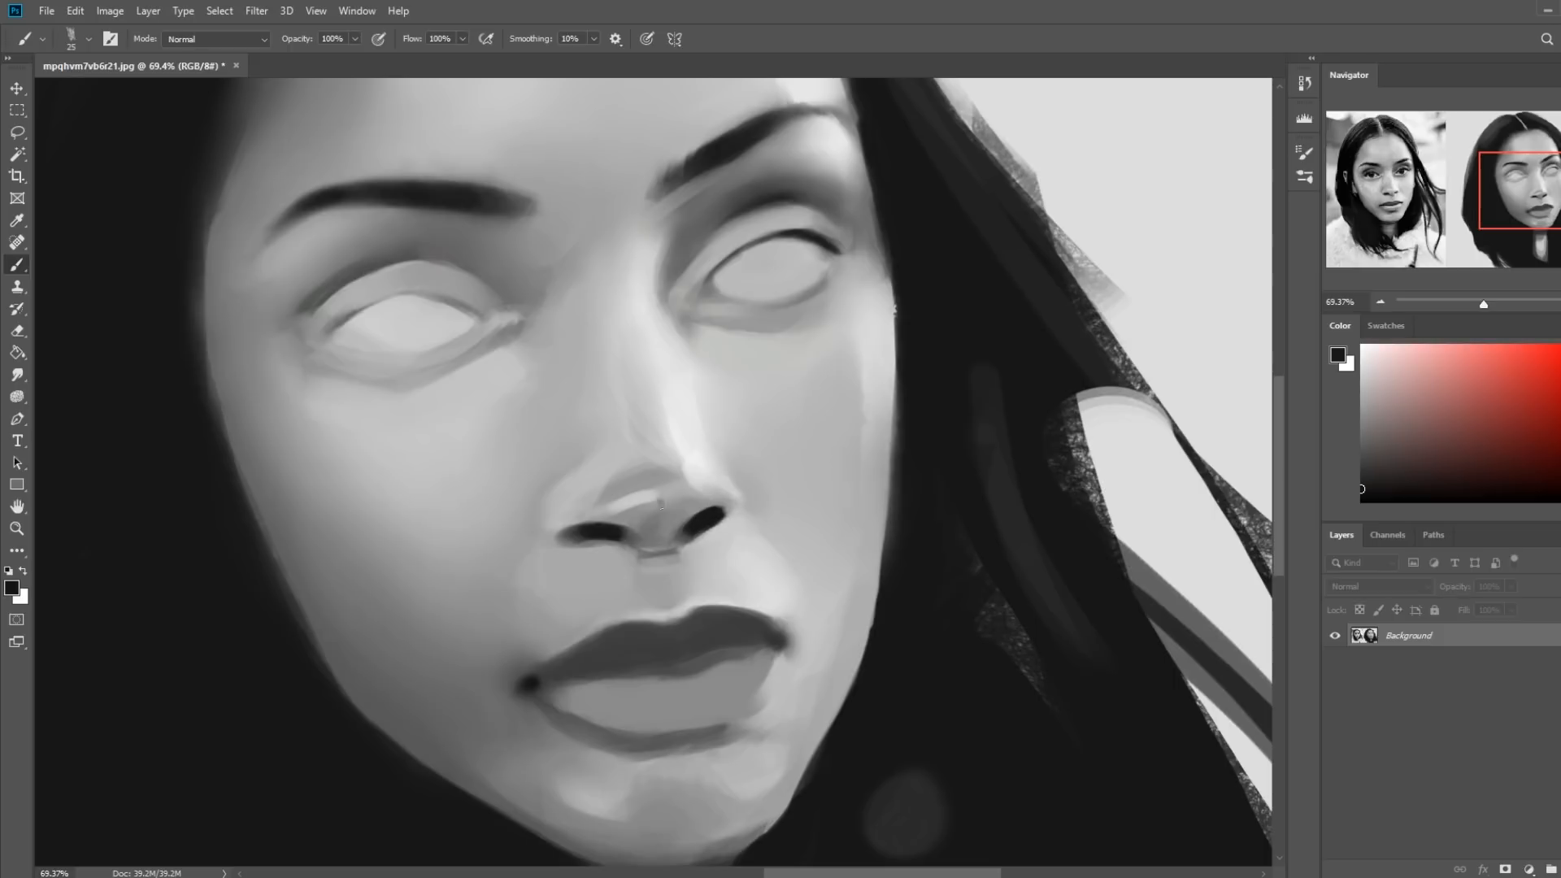
Soften the edges of the darkened nostrils using the Smudge tool with its brush reduced to 10
click(17, 375)
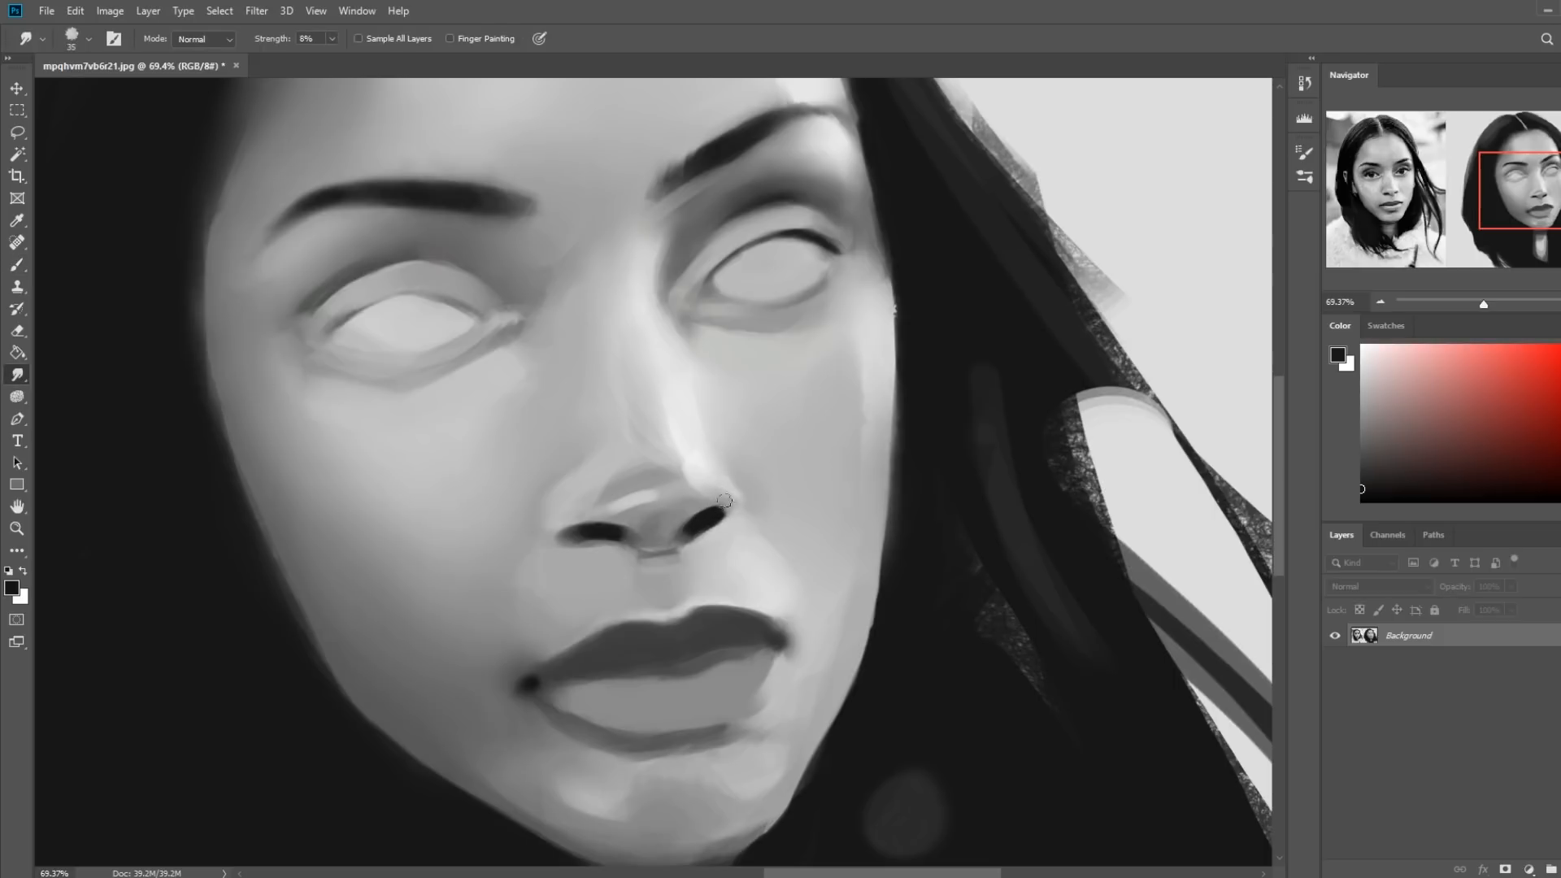
key(bracketleft)
key(ctrl+minus)
key(ctrl+minus)
key(ctrl+minus)
key(ctrl+minus)
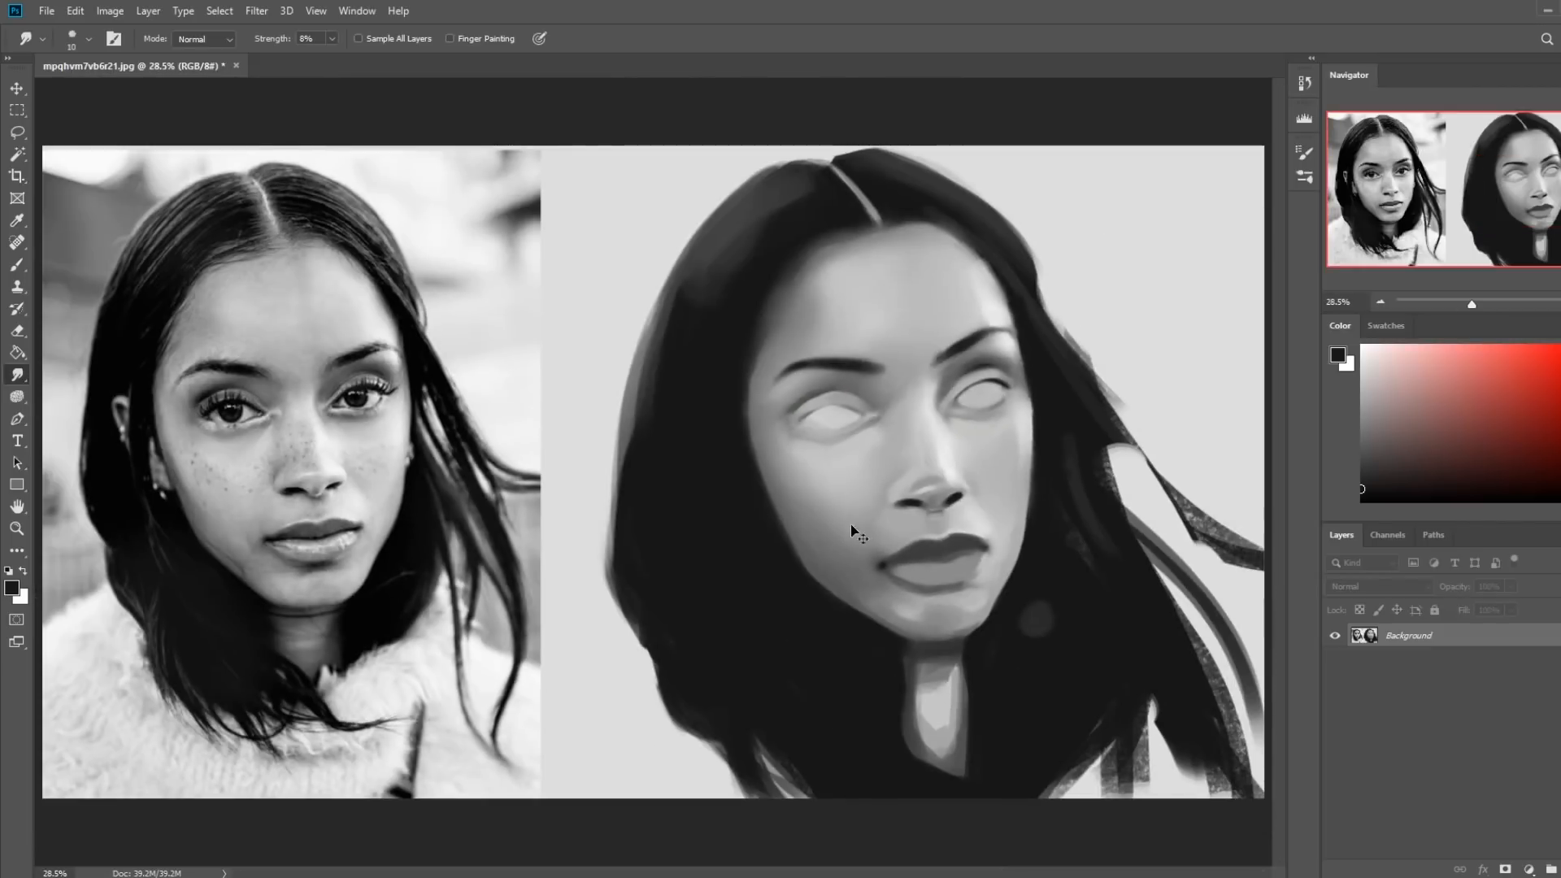
Refine the area around the right-hand nostril with gray tones sampled from the nose and surrounding skin
key(ctrl+plus)
key(b)
alt+click(1009, 513)
alt+click(1002, 498)
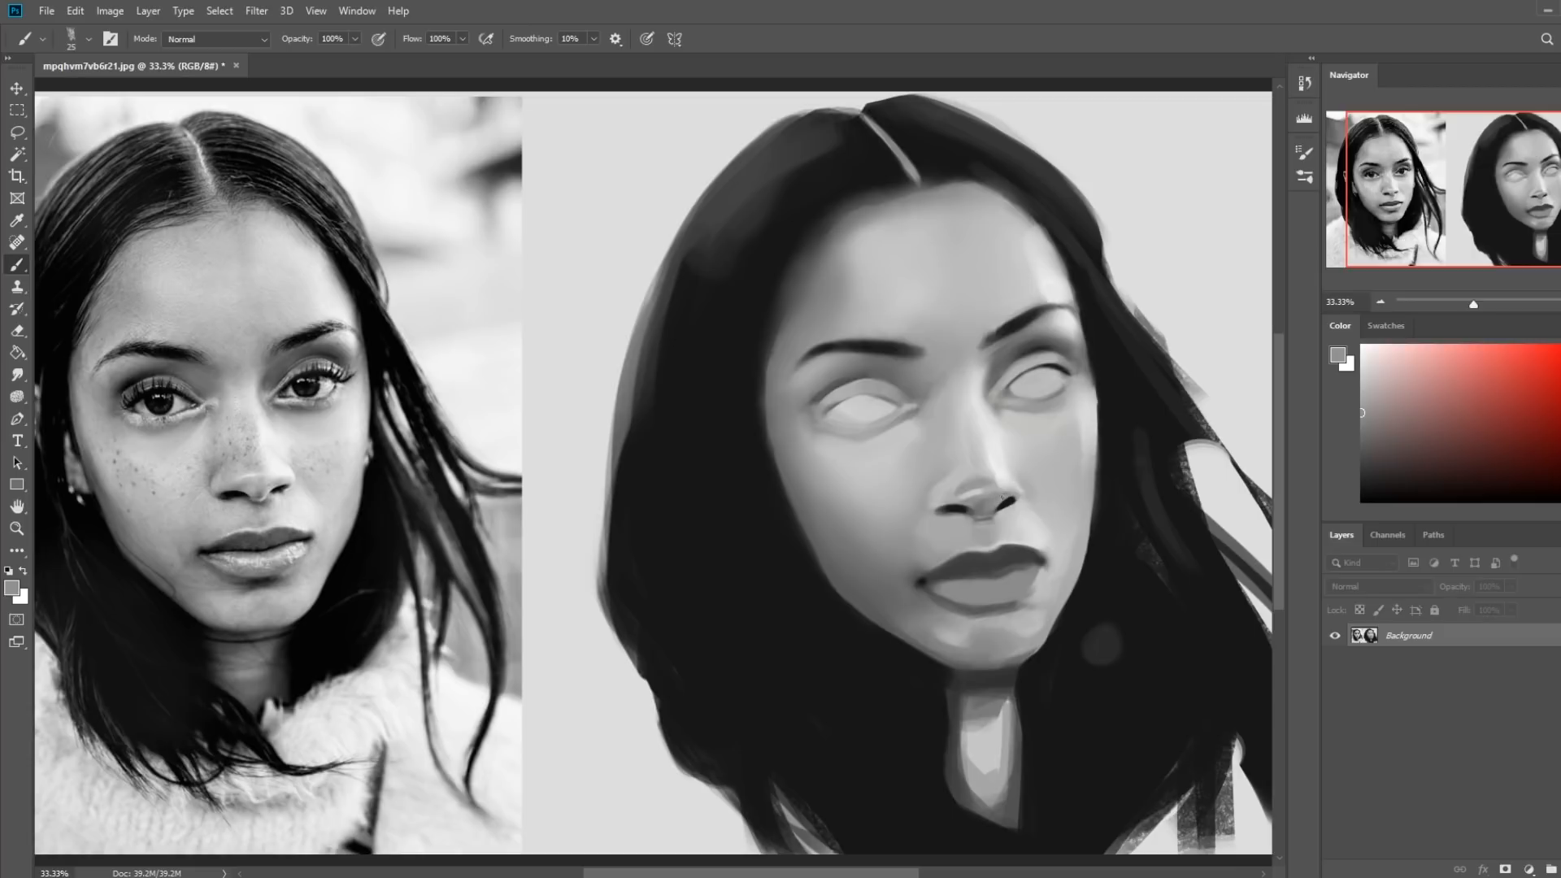
alt+click(999, 511)
Blend the new tones around the nose tip and nostrils using the Smudge tool at size 15
click(20, 377)
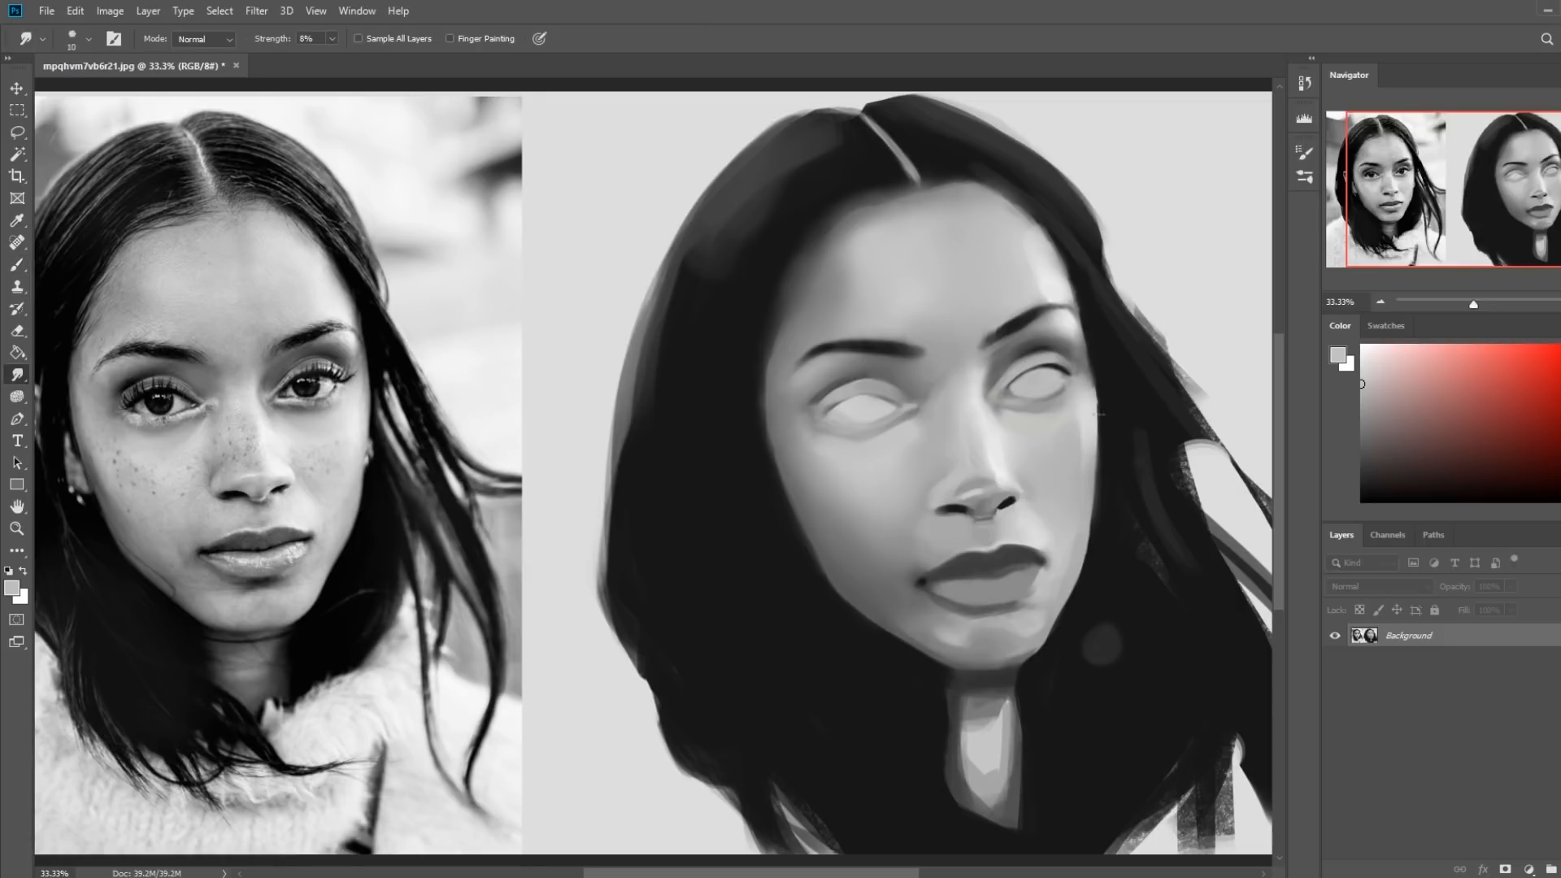
key(bracketright)
key(bracketright)
key(bracketleft)
key(ctrl+plus)
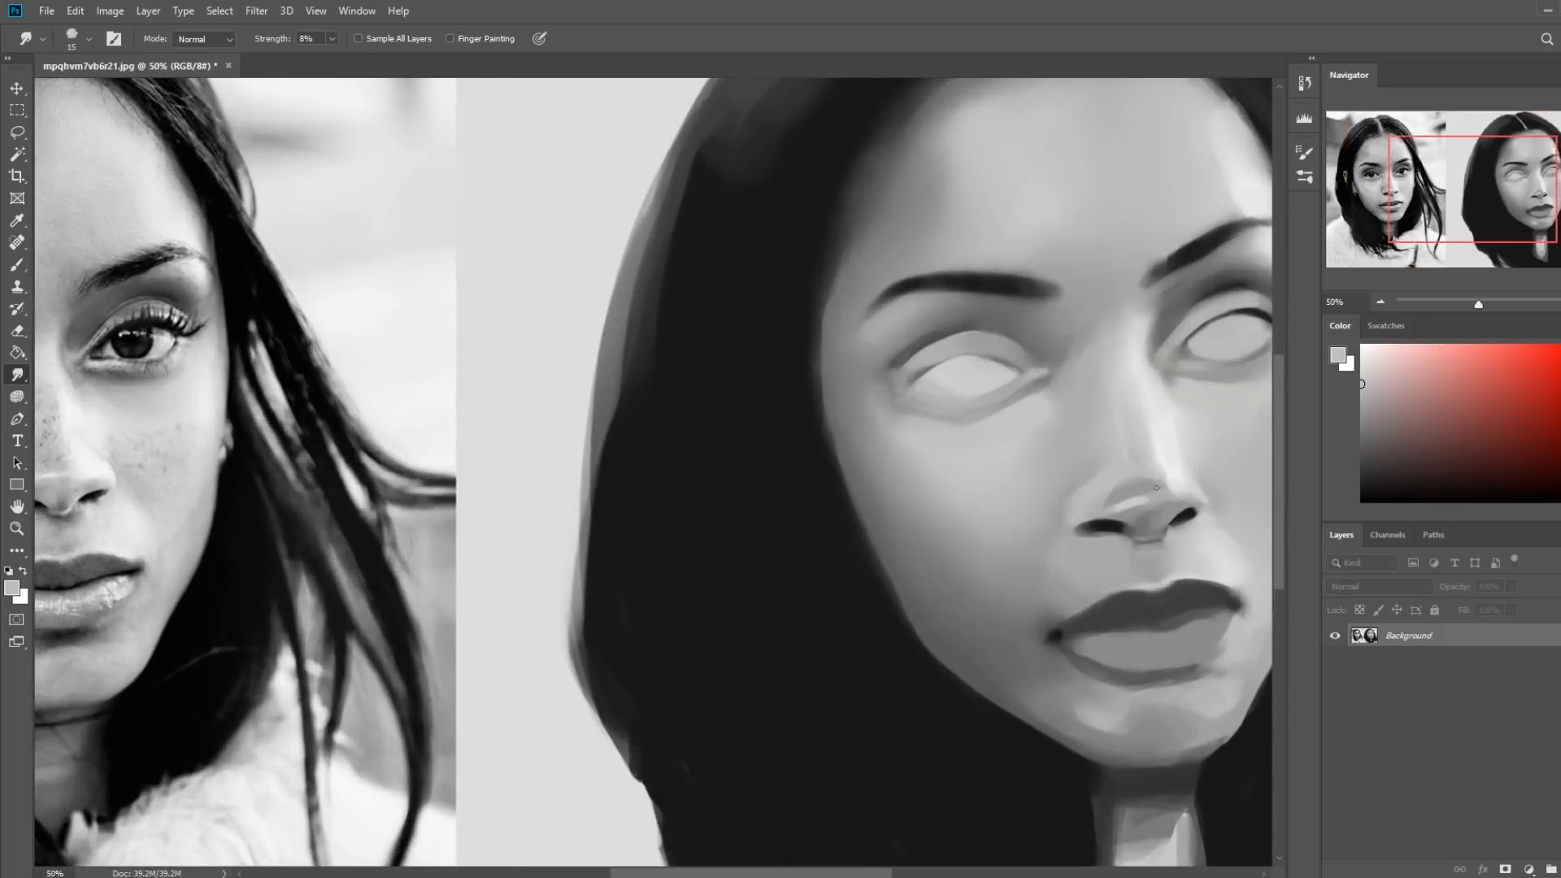
Rework the nose tip, left-hand nostril and base of the nose with light and dark tones sampled from the nose
key(b)
alt+click(1175, 508)
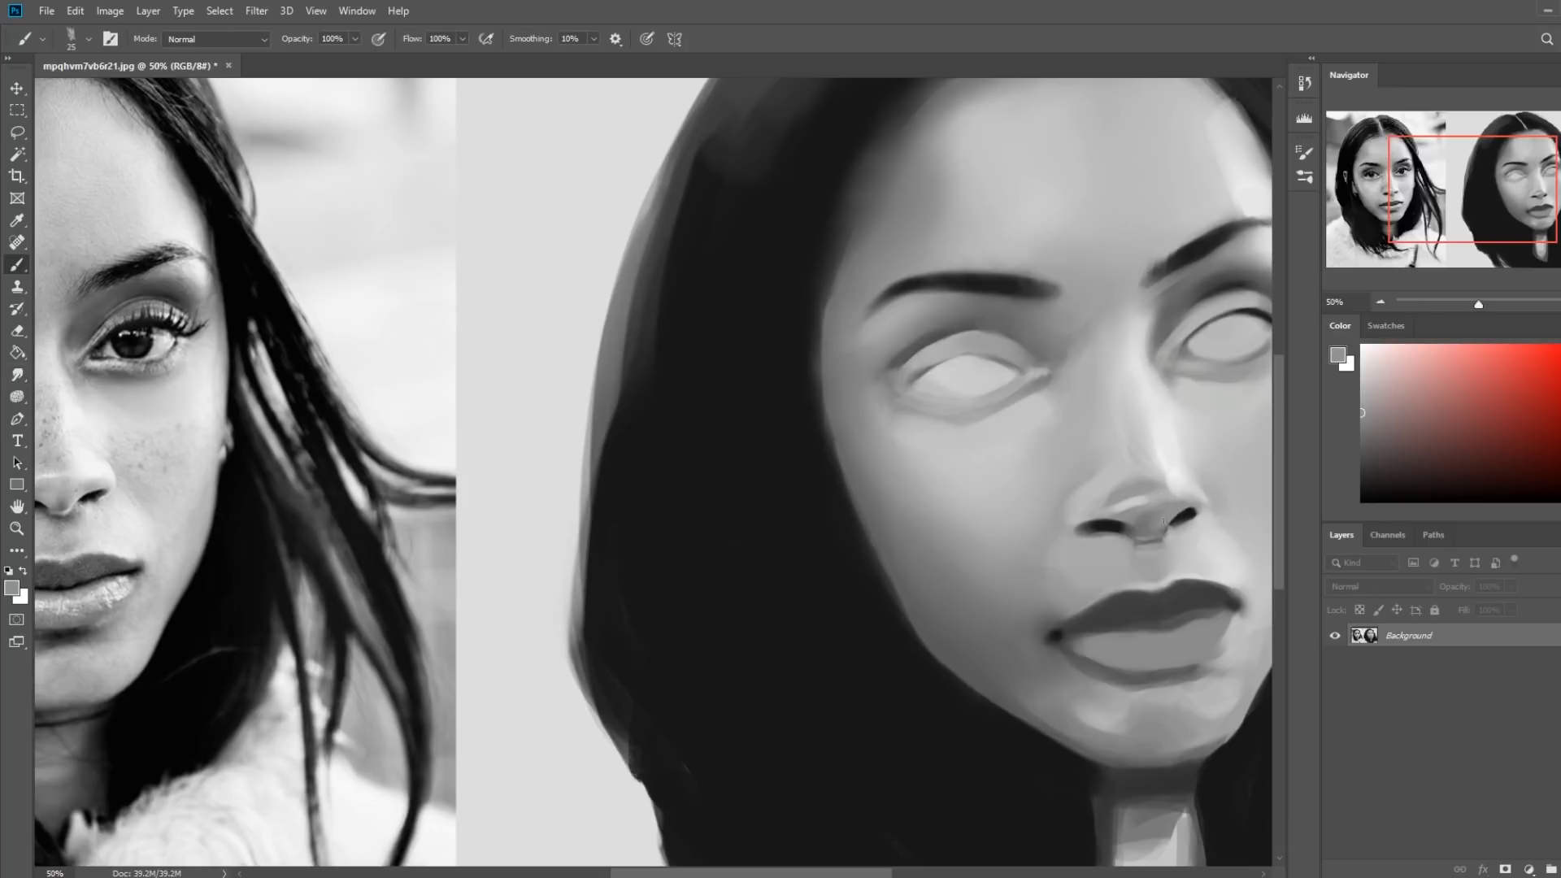
drag(818, 572, 886, 528)
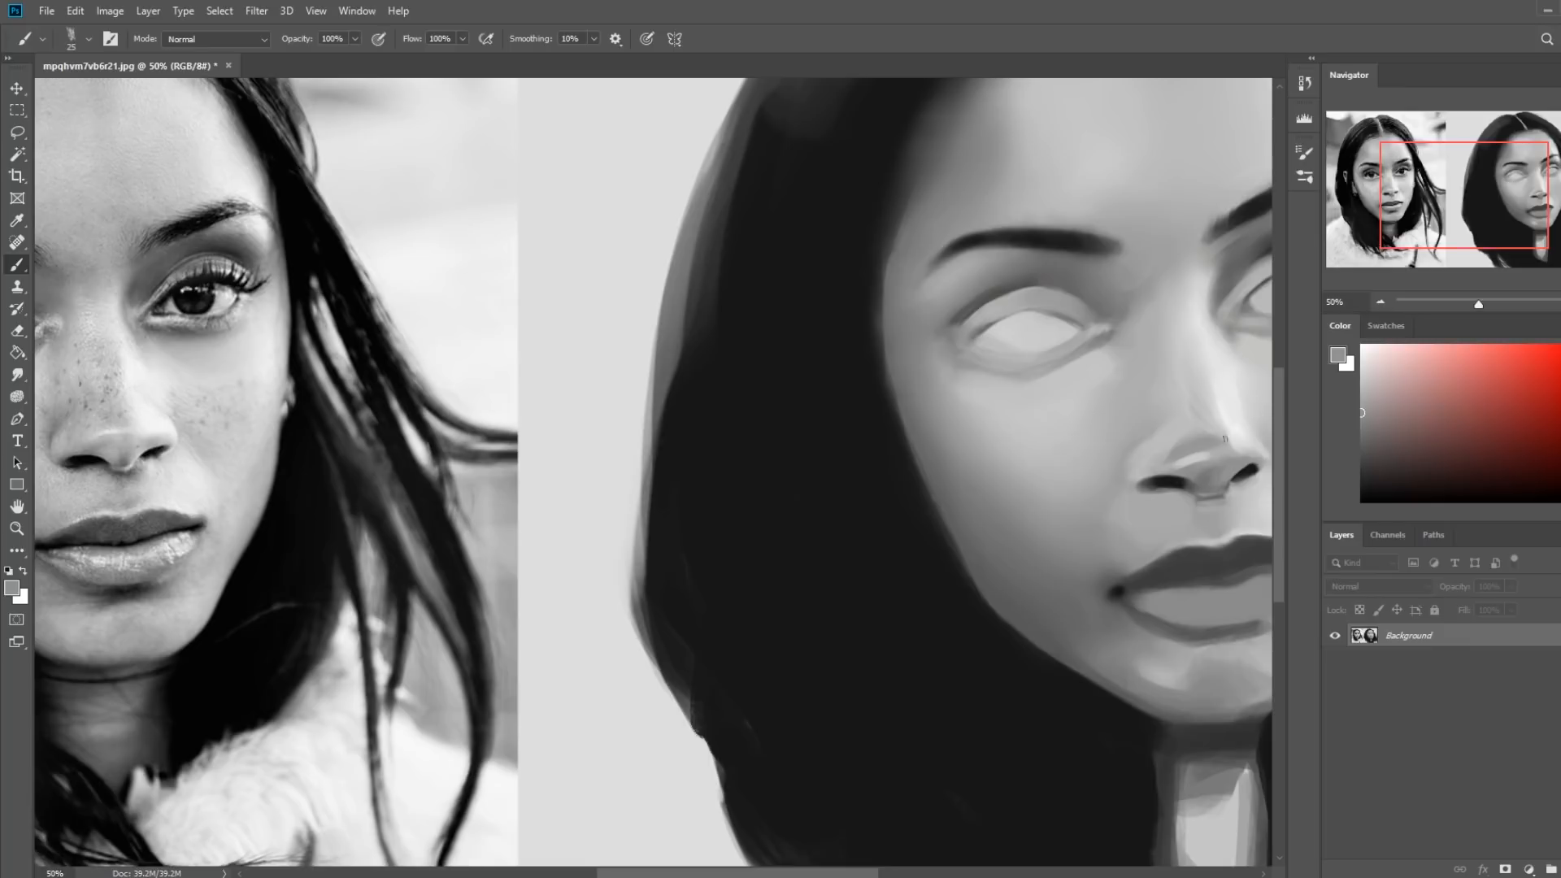
alt+click(1164, 486)
alt+click(1152, 462)
alt+click(1178, 482)
alt+click(1185, 475)
alt+click(1193, 490)
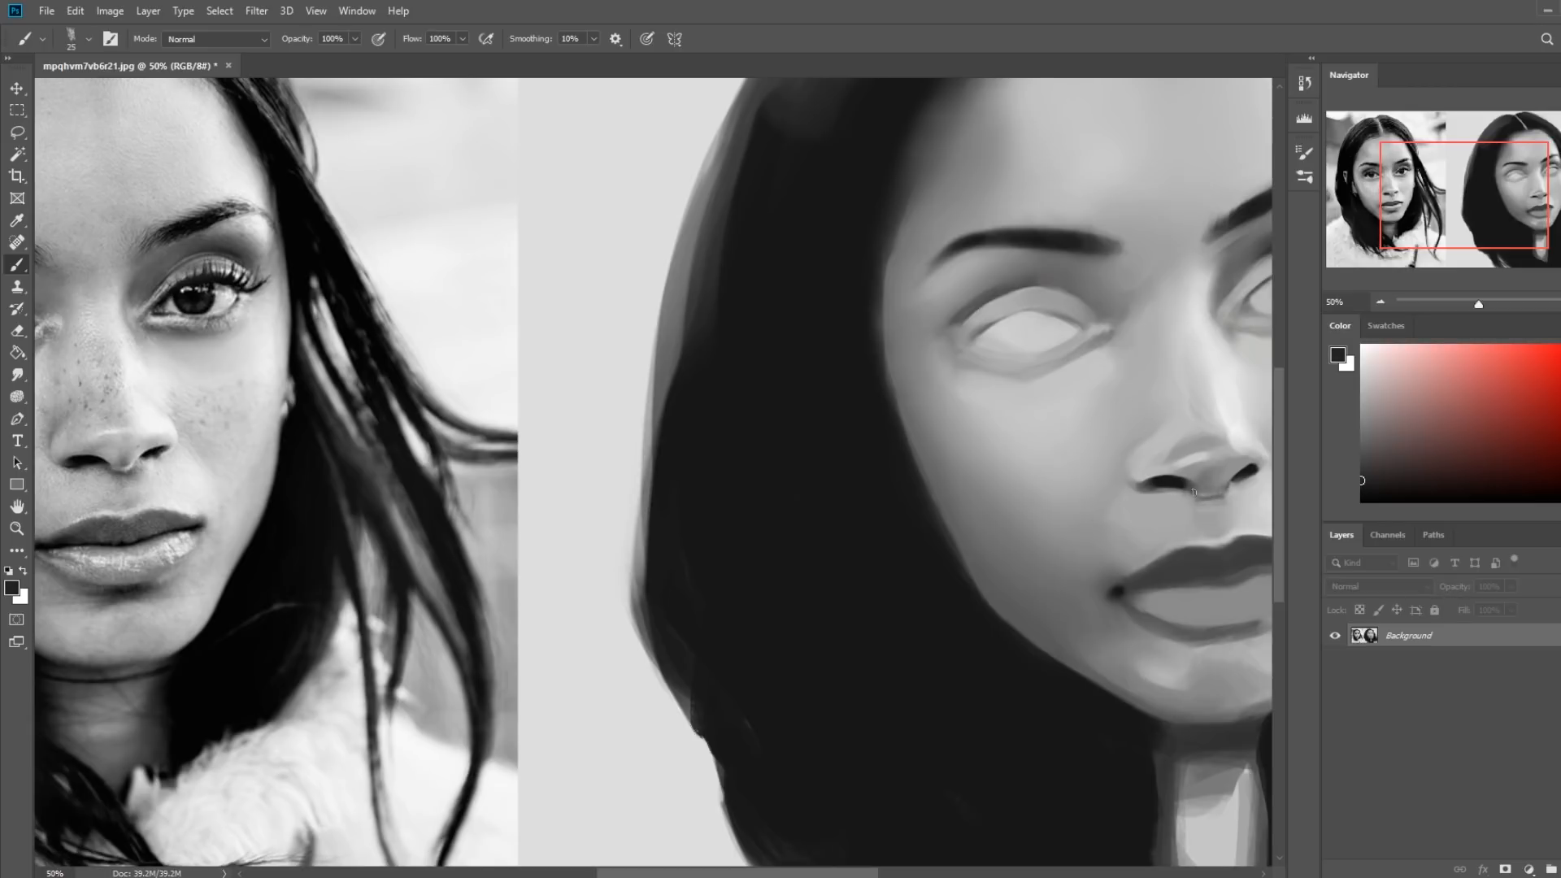
Smudge the left-hand nostril and the skin beneath it with a size 20 brush
click(17, 374)
key(bracketright)
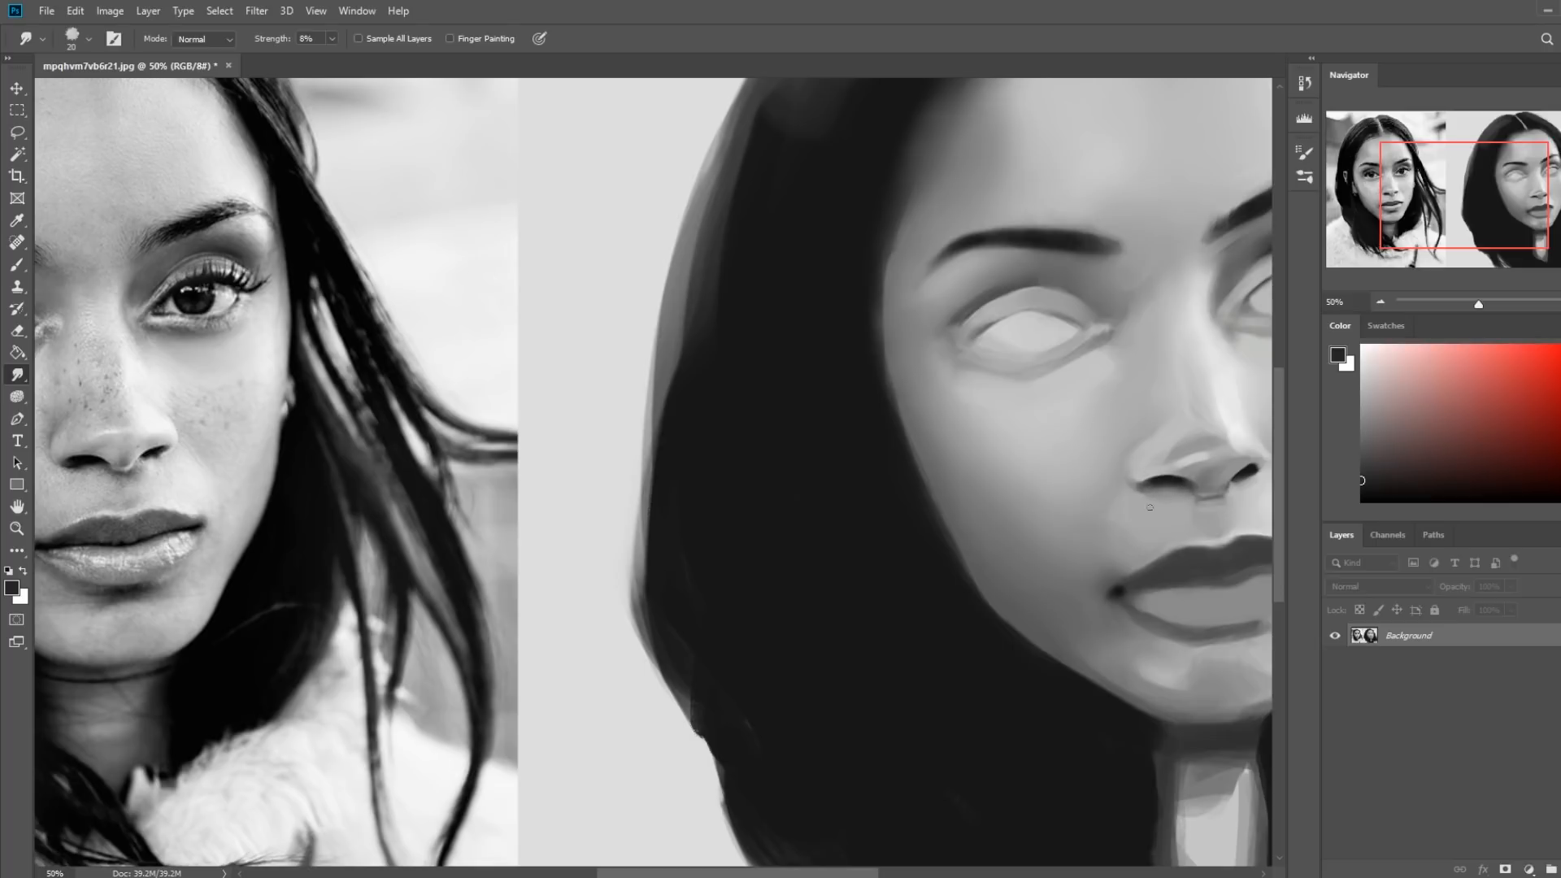
key(ctrl+0)
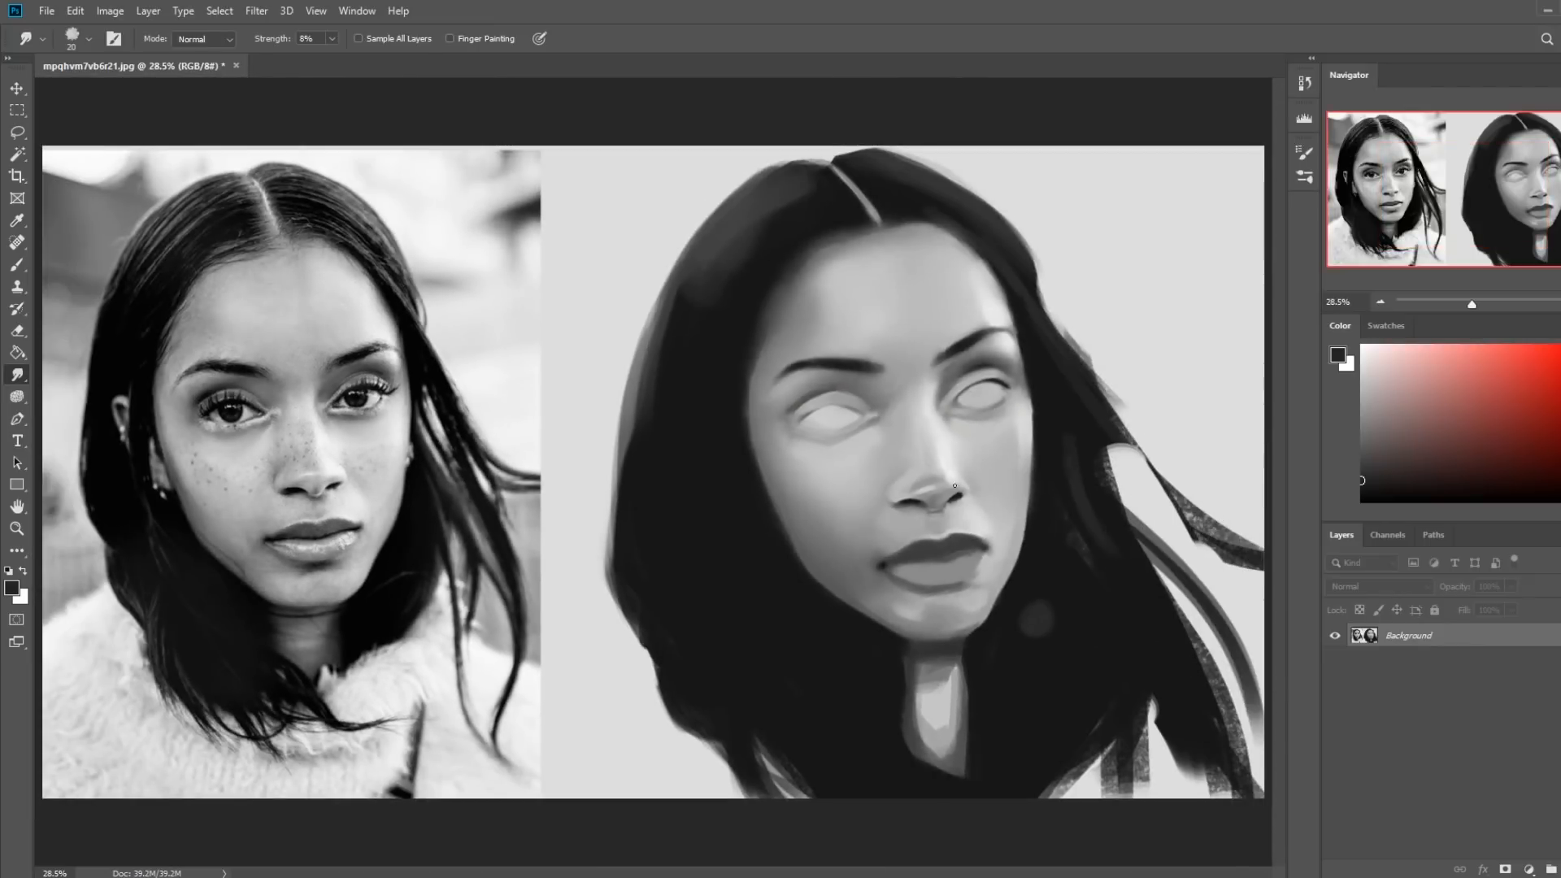
Shade the left-hand side of the nose with a sampled shadow tone at brush size 100, and blend it with the Smudge tool
key(b)
click(17, 375)
key(b)
alt+click(927, 492)
key(bracketright)
key(bracketright)
key(bracketright)
key(bracketright)
key(bracketright)
key(bracketright)
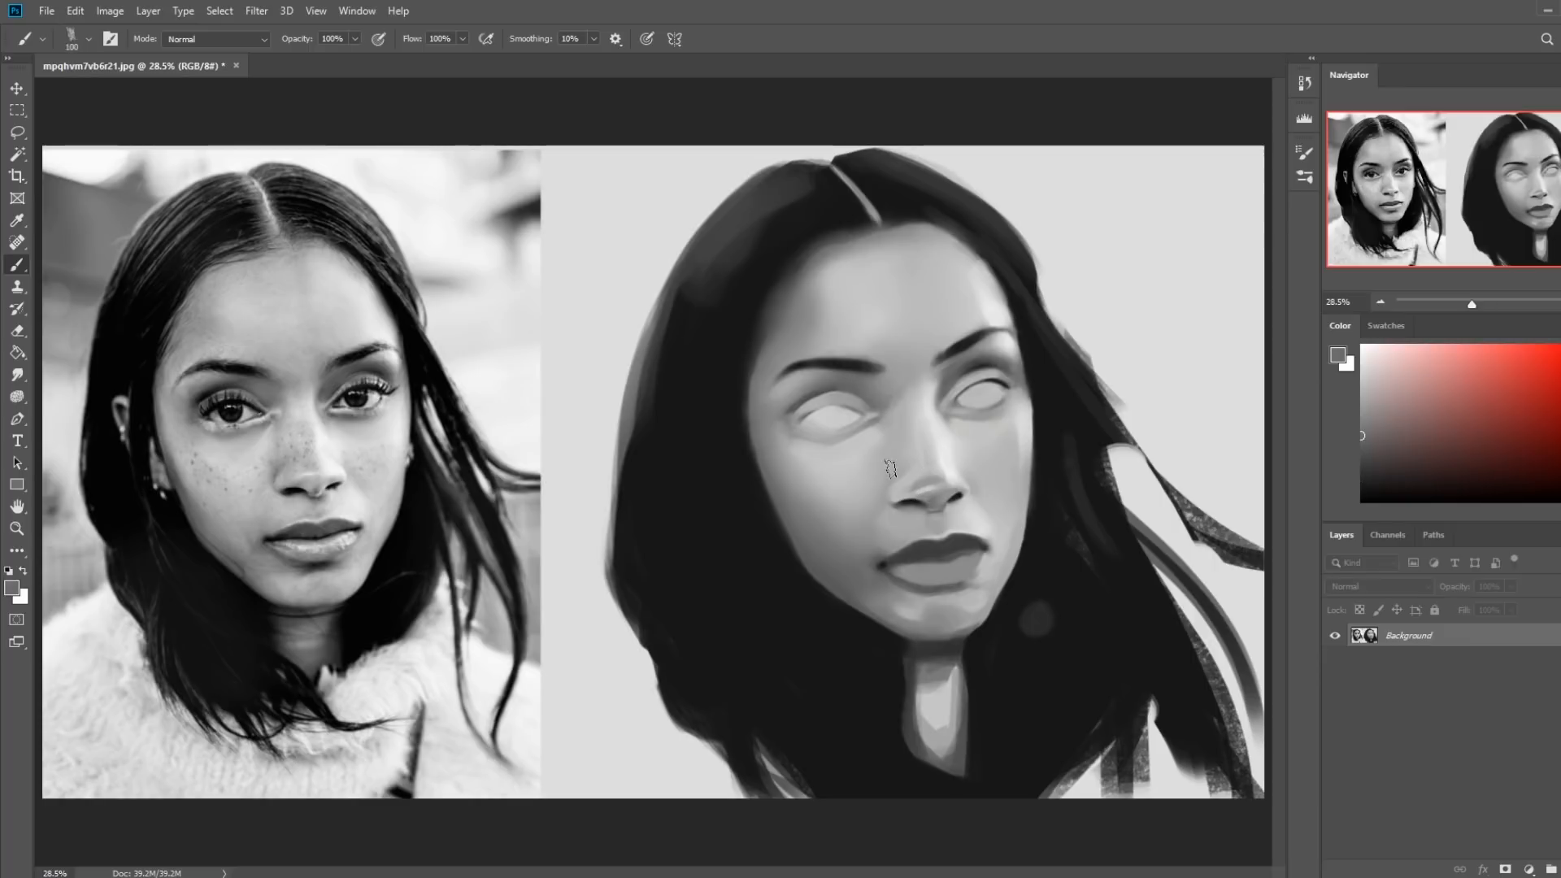
key(bracketright)
key(bracketright)
click(17, 375)
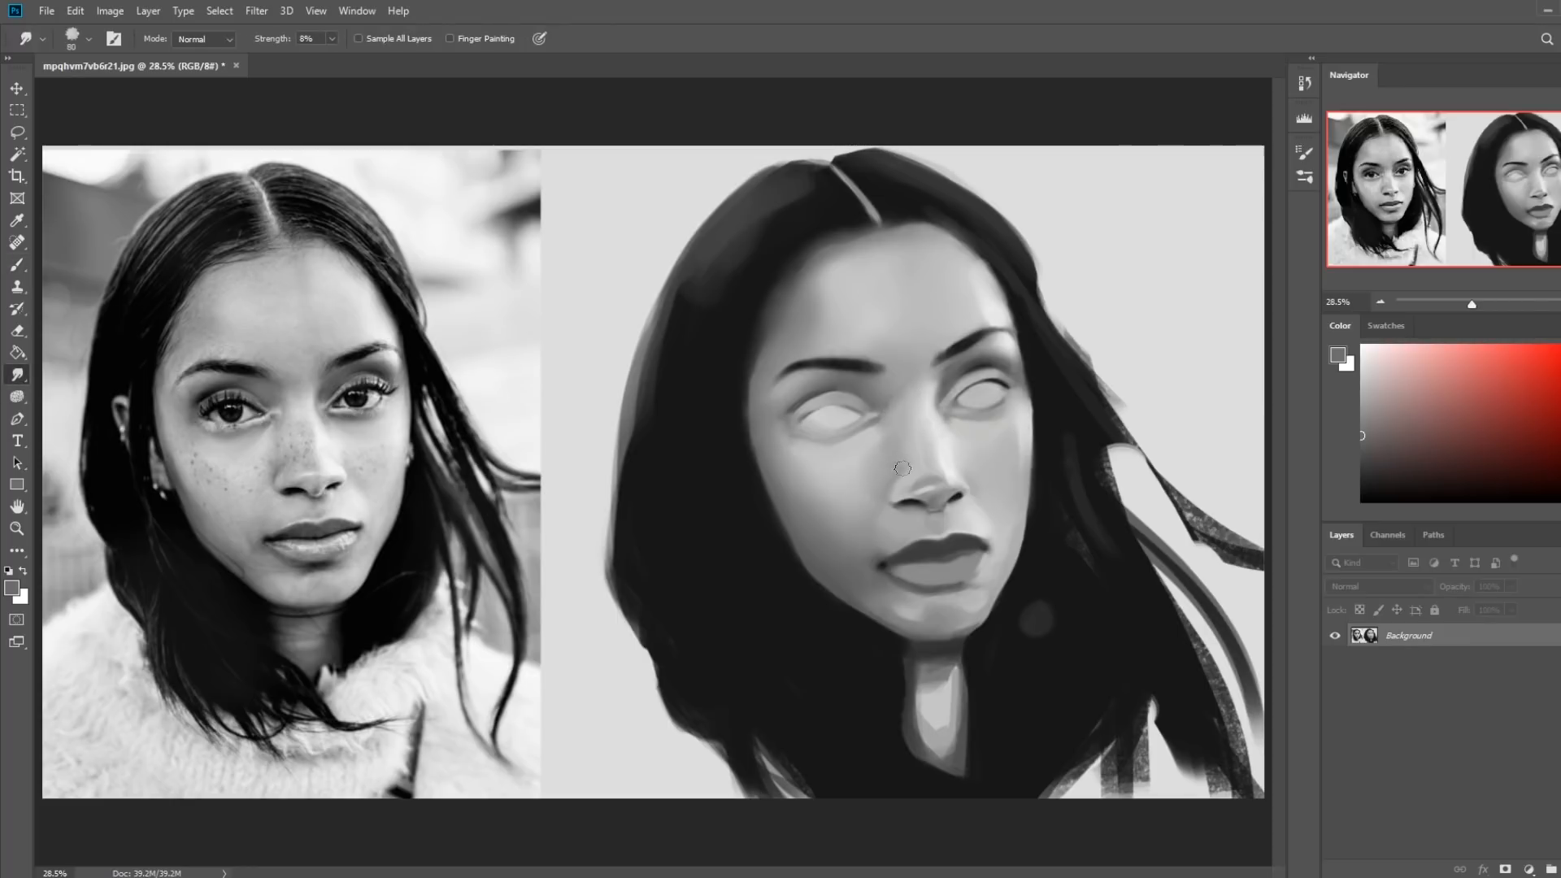
Define the outer edge of the left-hand nostril wing with a sampled light skin tone and a size 20 brush
key(b)
alt+click(865, 473)
drag(865, 472, 1008, 651)
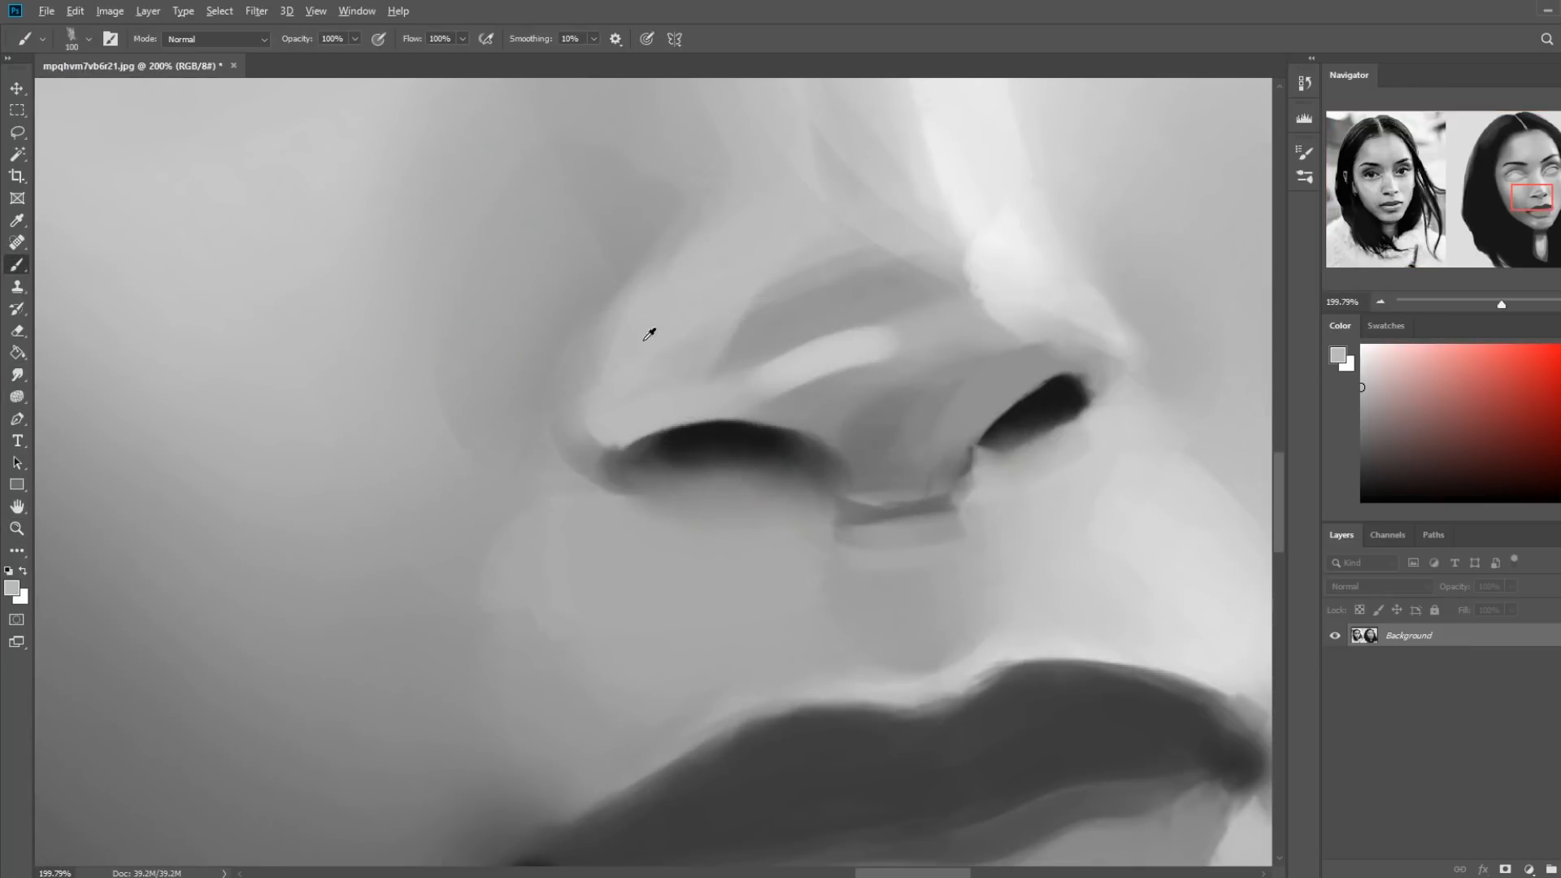
key(bracketleft)
key(bracketleft)
key(bracketleft)
key(bracketleft)
key(bracketleft)
key(bracketleft)
key(bracketleft)
key(bracketleft)
key(bracketleft)
key(bracketleft)
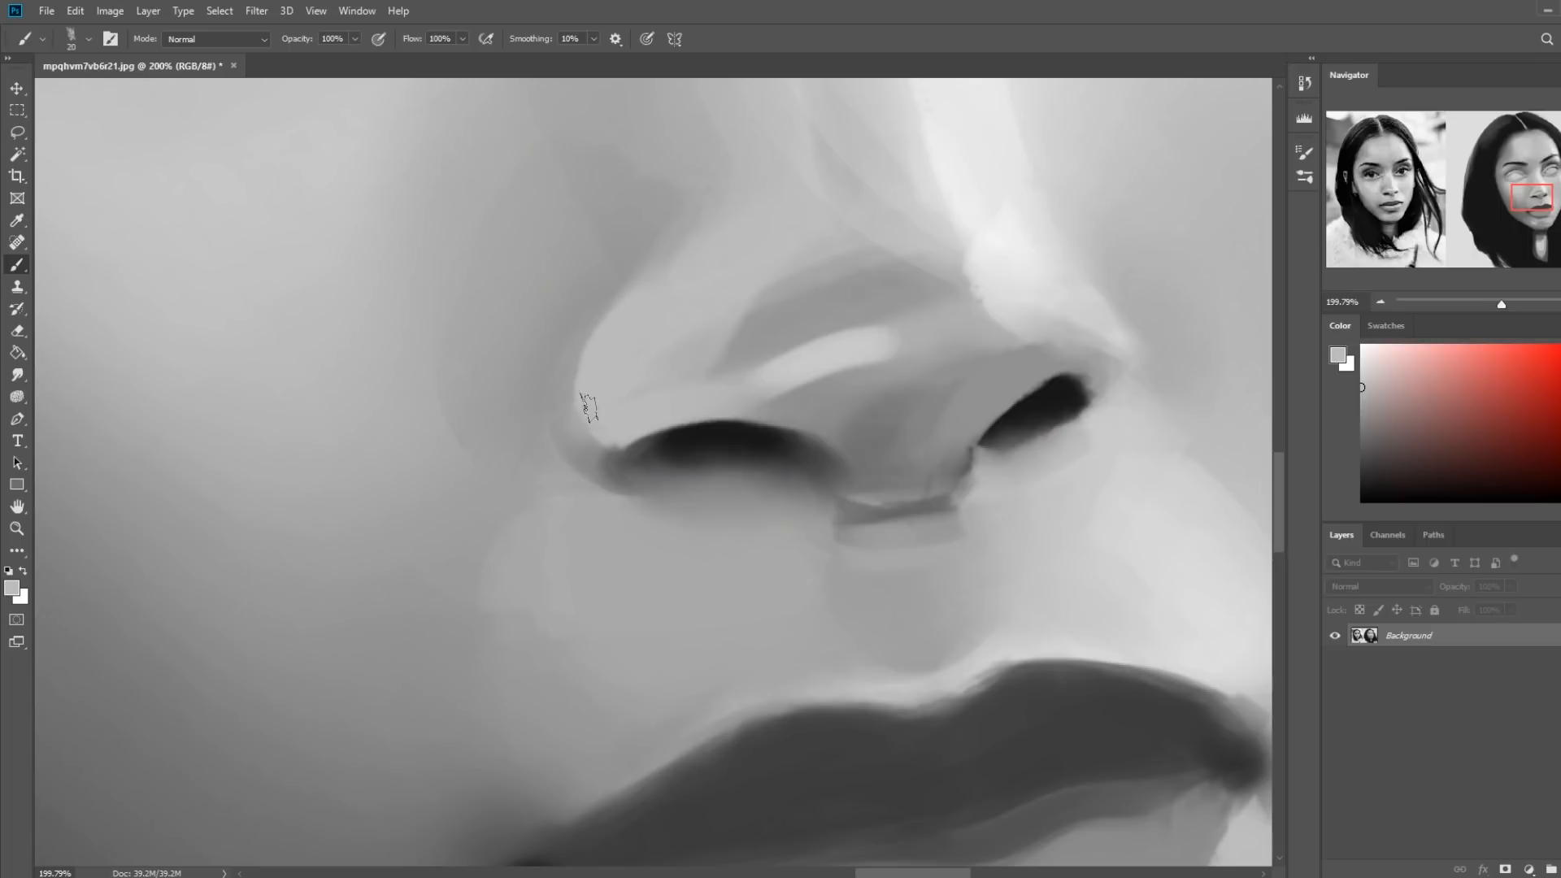
key(ctrl+0)
key(ctrl+0)
key(v)
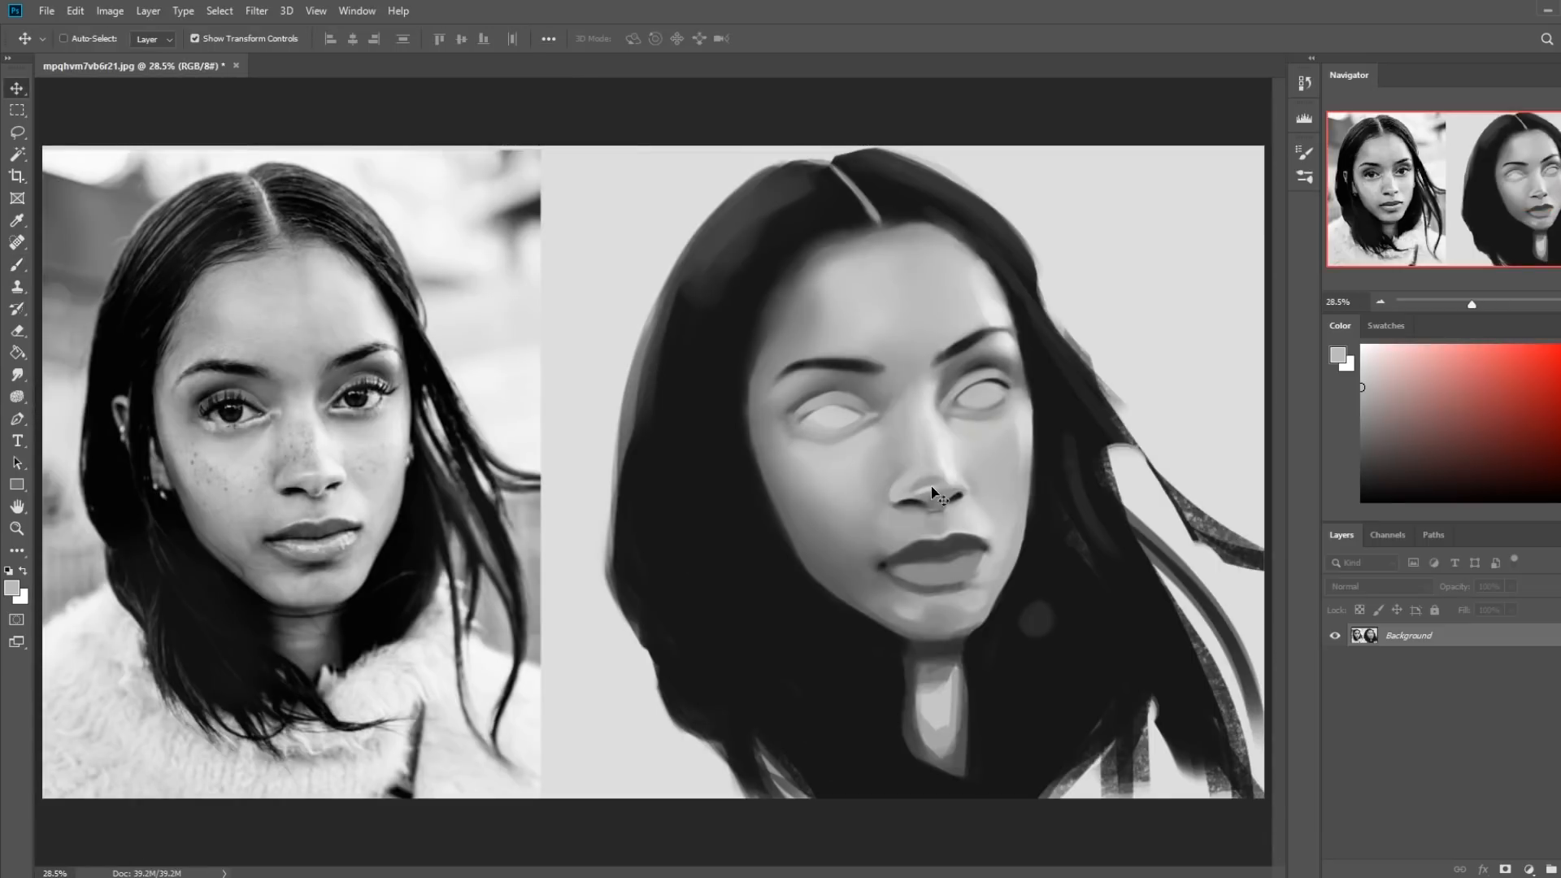
Shade the nose softly with sampled mid-gray tones, using the 500 skin-blending brush enlarged to 1100 px in Darken mode
key(b)
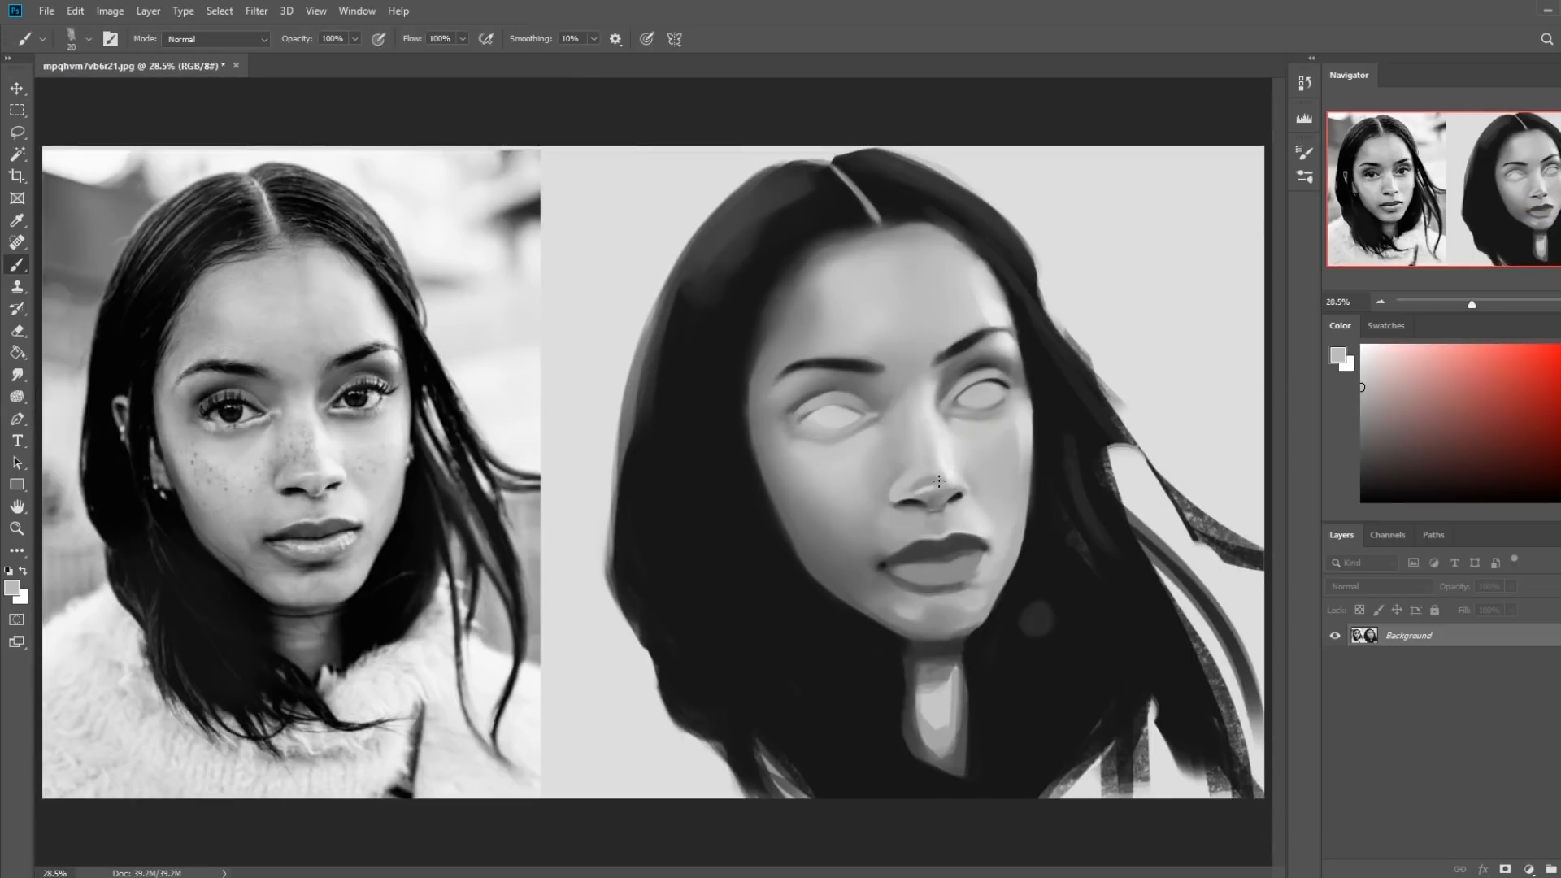
right_click(939, 482)
click(1168, 768)
key(Return)
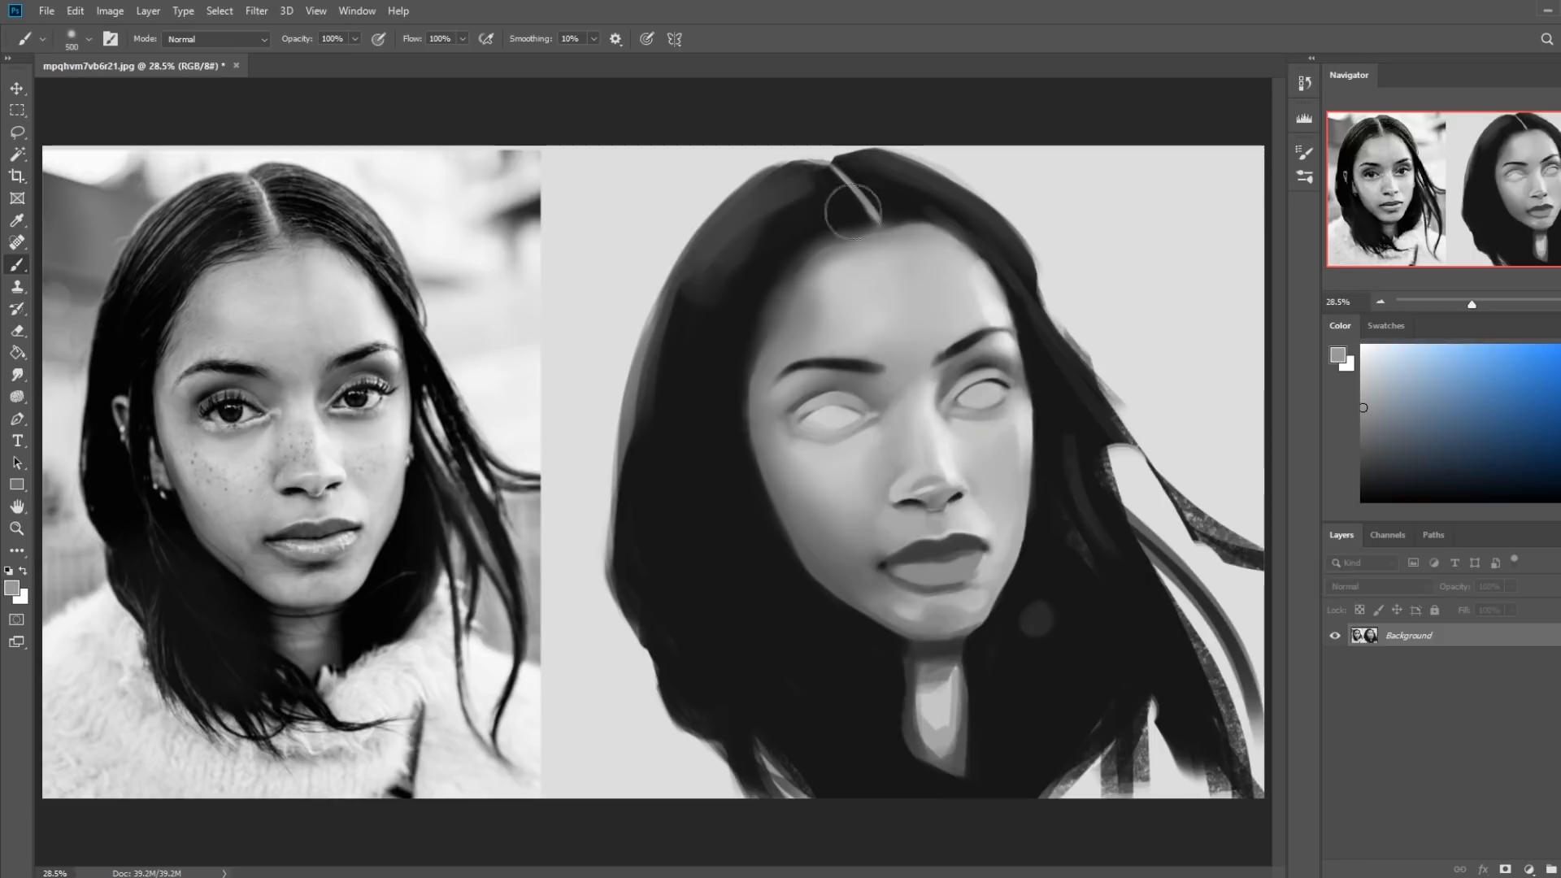
key(bracketright)
key(bracketright)
key(bracketright)
key(bracketright)
key(bracketright)
key(bracketright)
click(232, 39)
click(183, 117)
alt+click(929, 475)
drag(917, 484, 897, 480)
alt+click(926, 478)
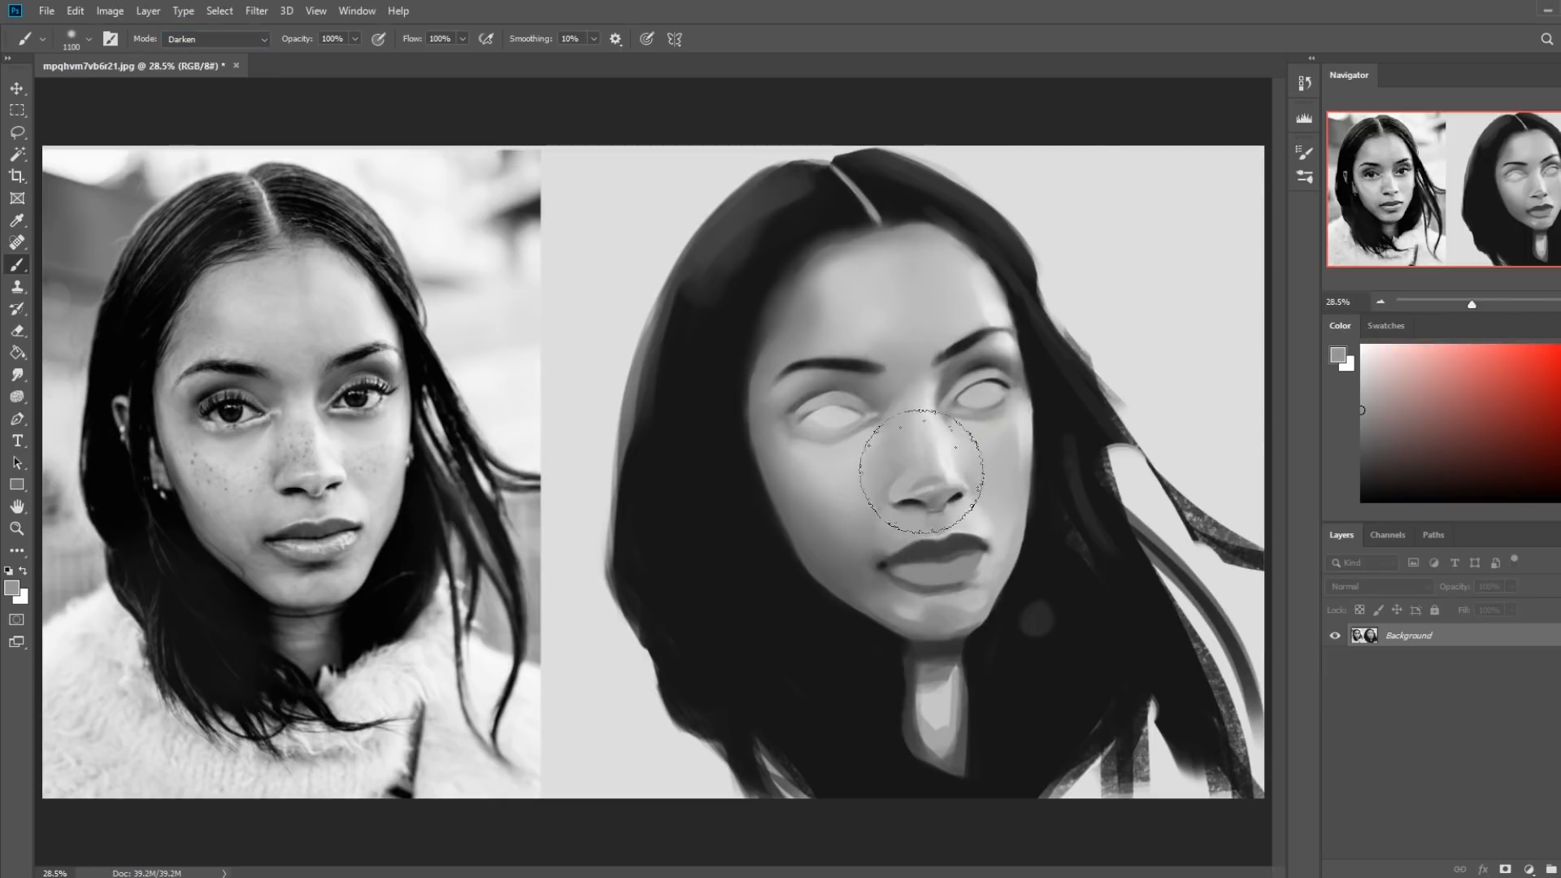
Blend the shading along the side of the nose using the Smudge tool with a smaller brush
click(18, 374)
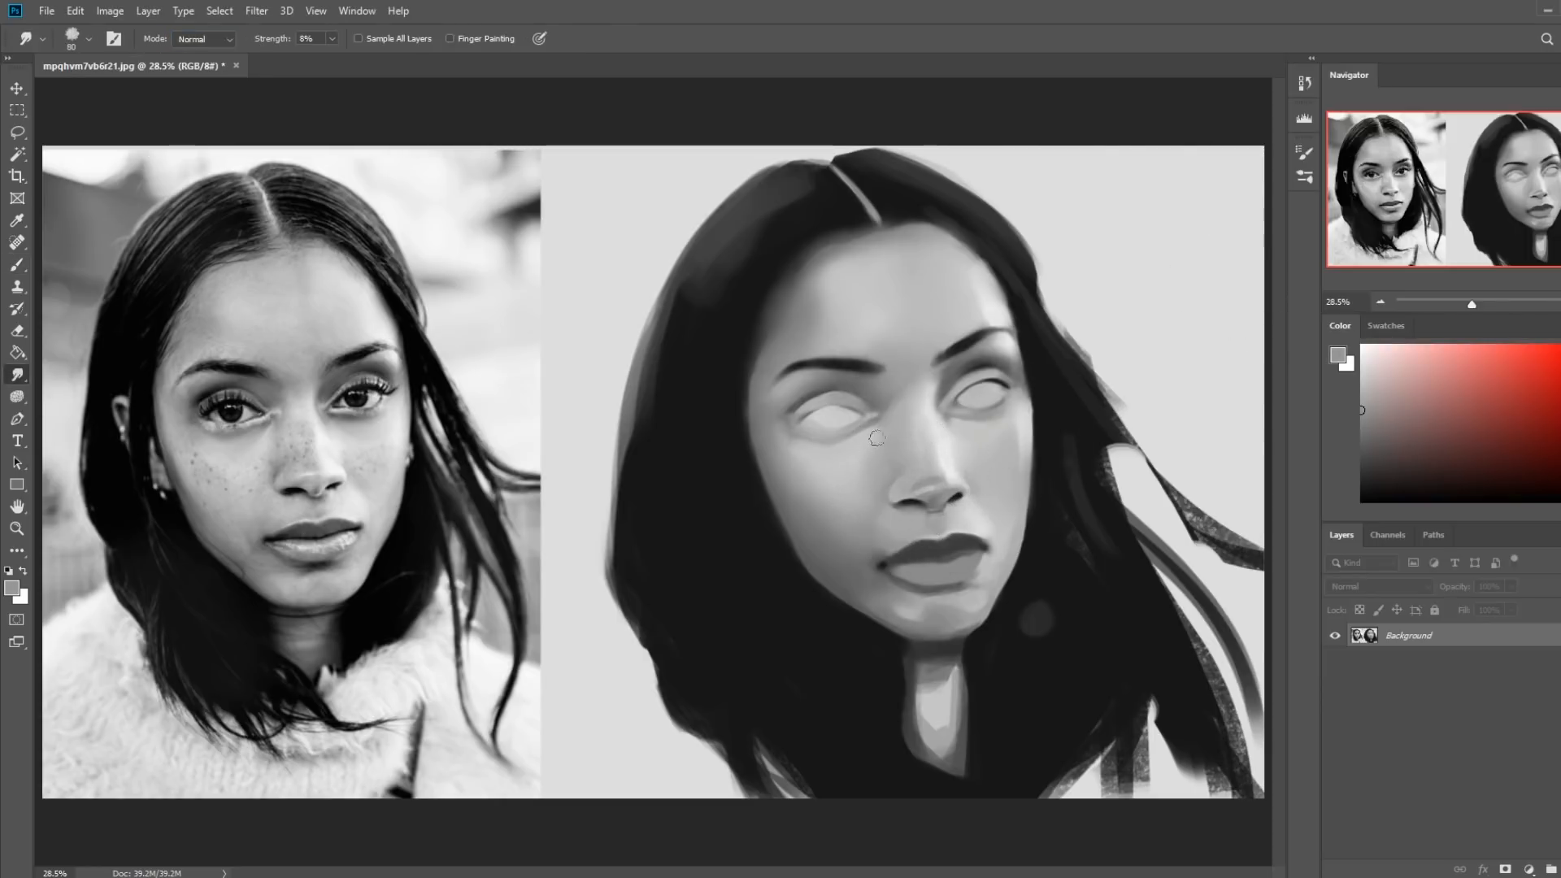
key(bracketleft)
key(bracketleft)
key(bracketleft)
key(bracketleft)
Switch to the 80 px Dry-Oil brush, sample a skin tone from the side of the nose, and restore Normal blending mode
key(b)
key(d)
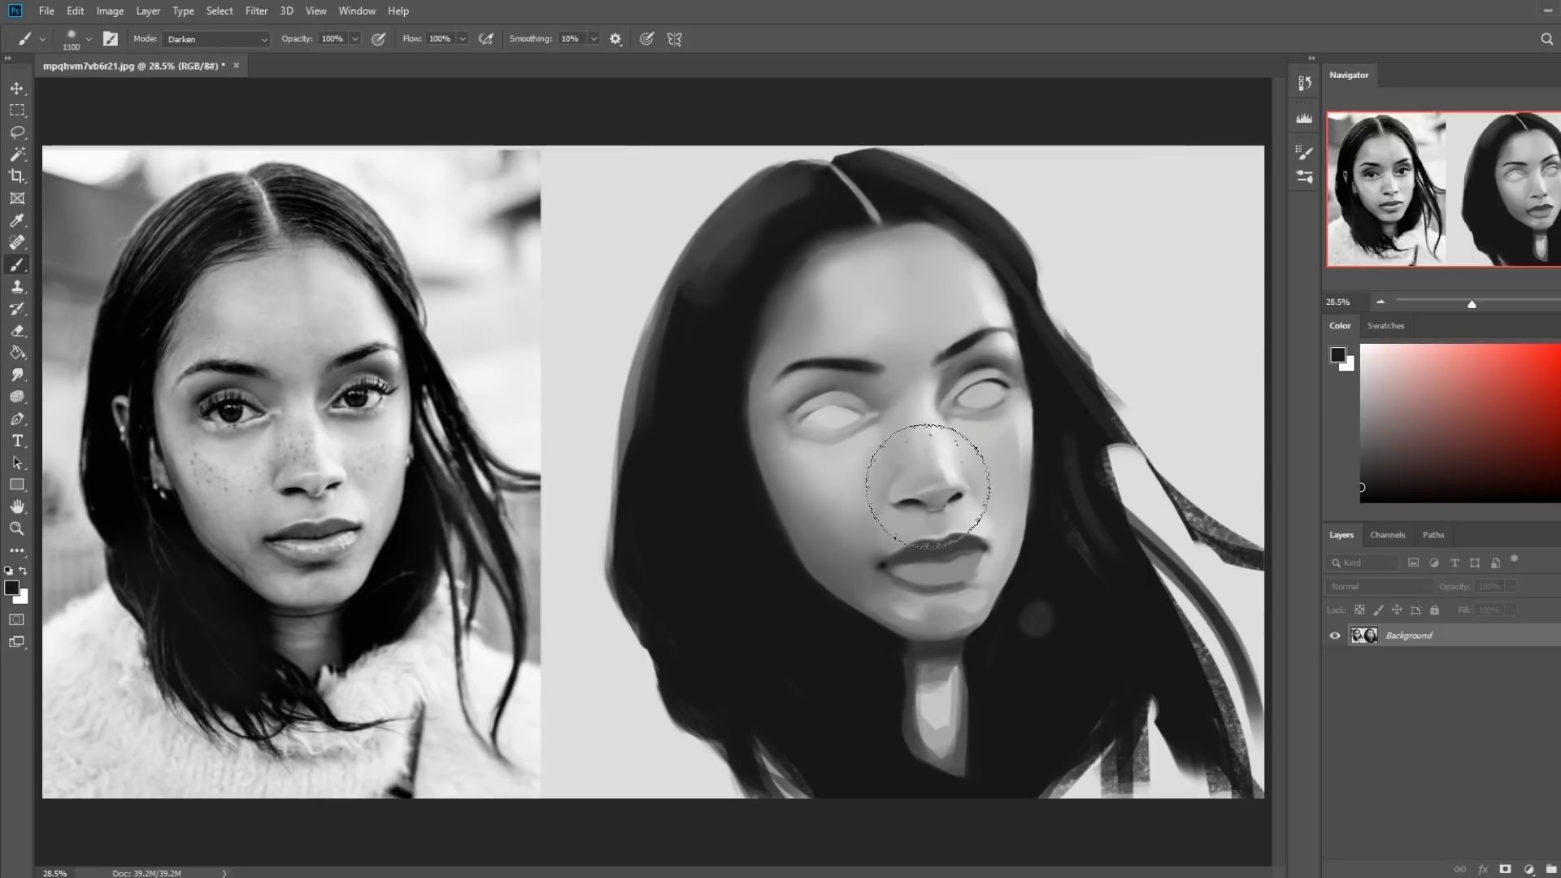
right_click(927, 485)
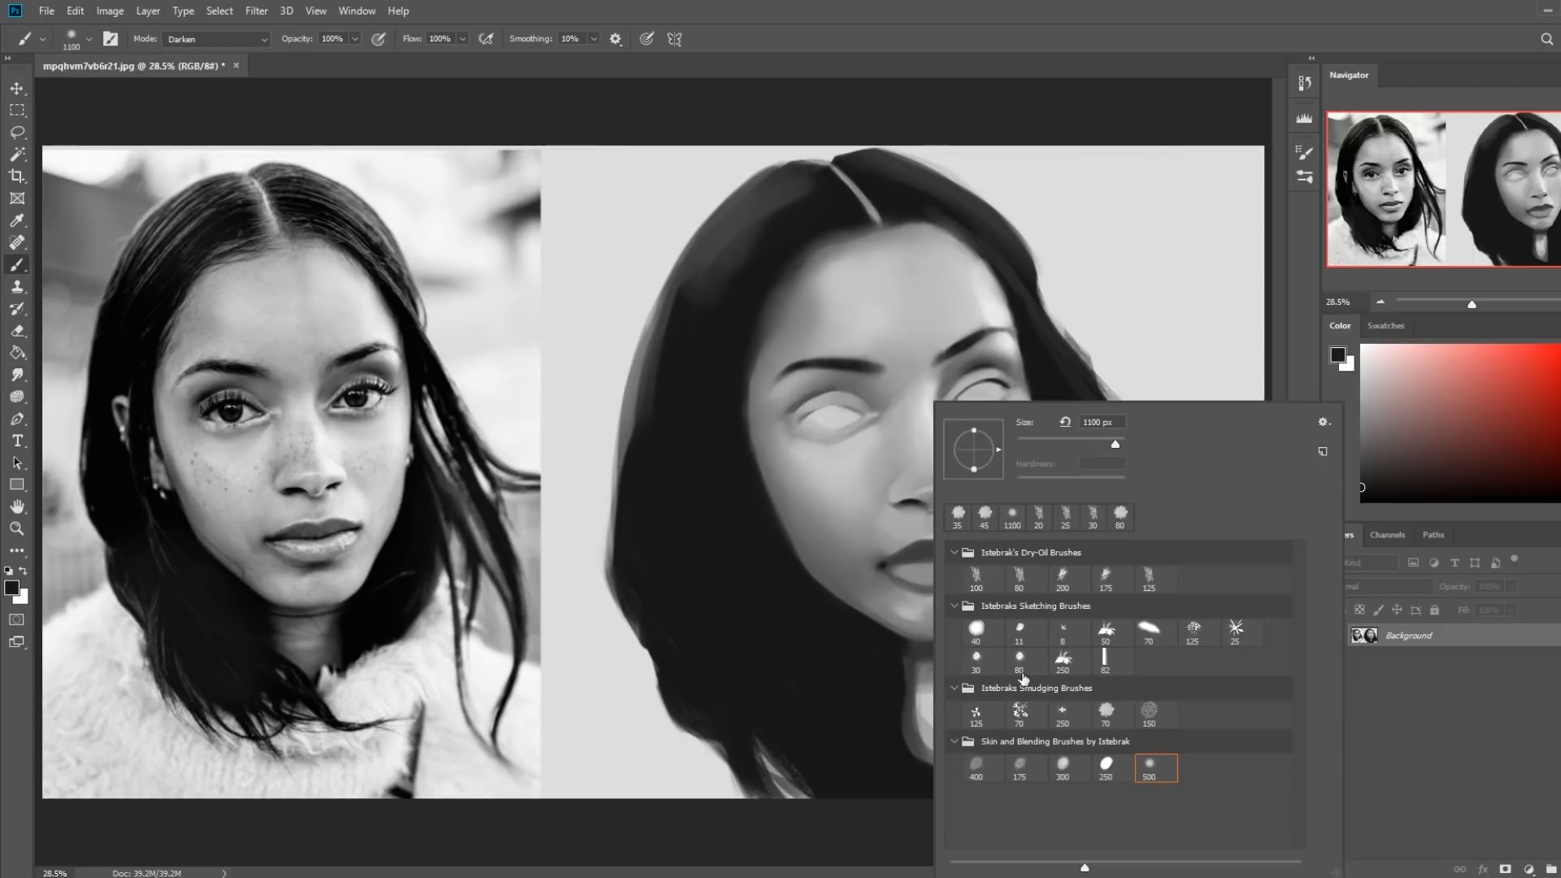
click(1019, 579)
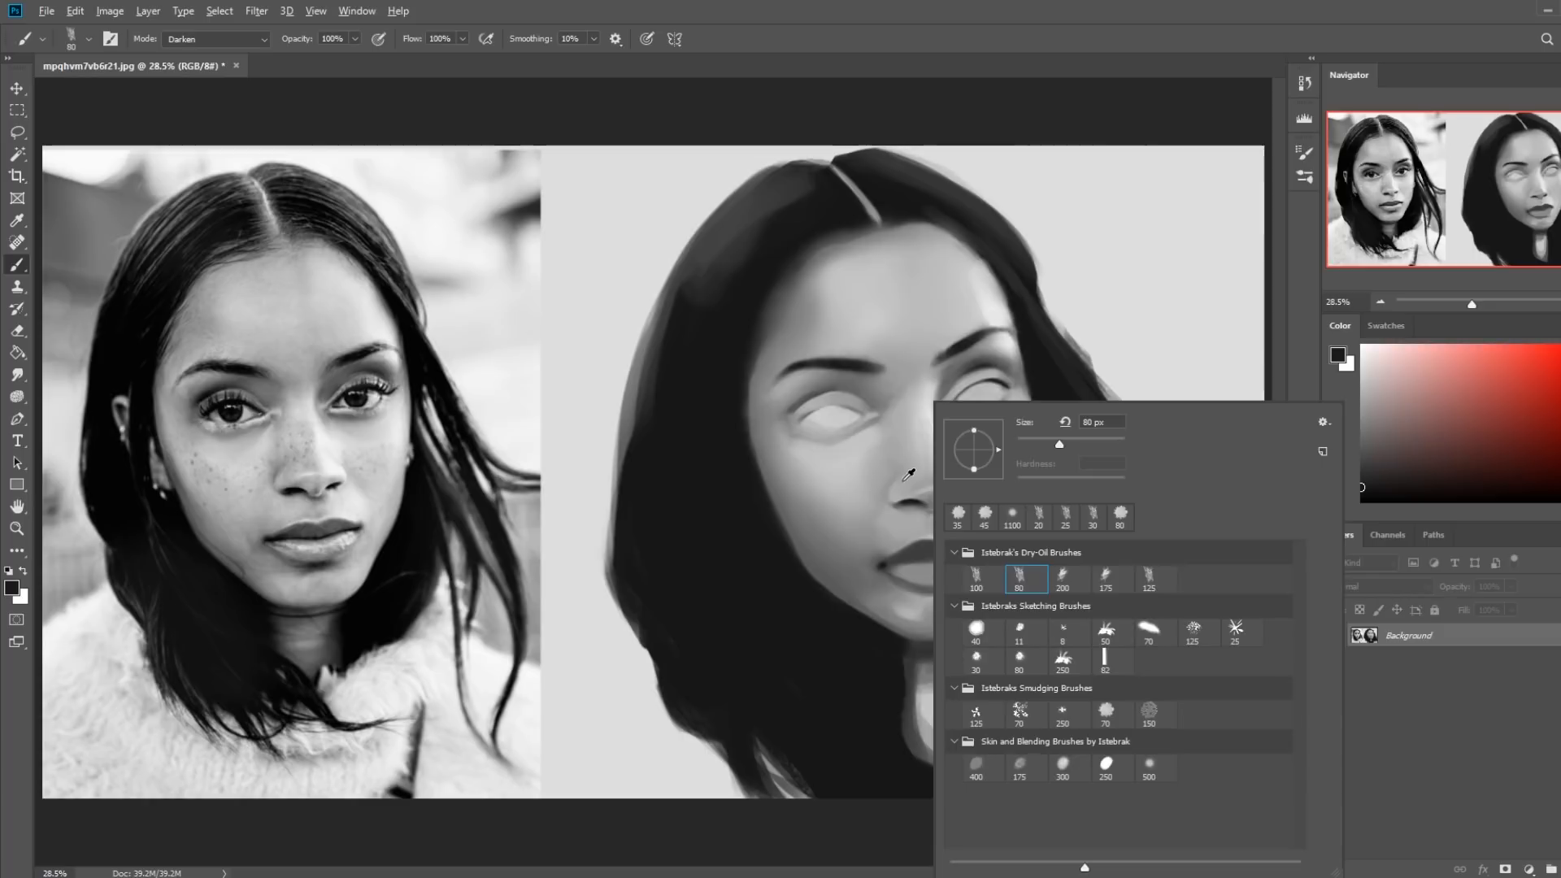
alt+click(906, 473)
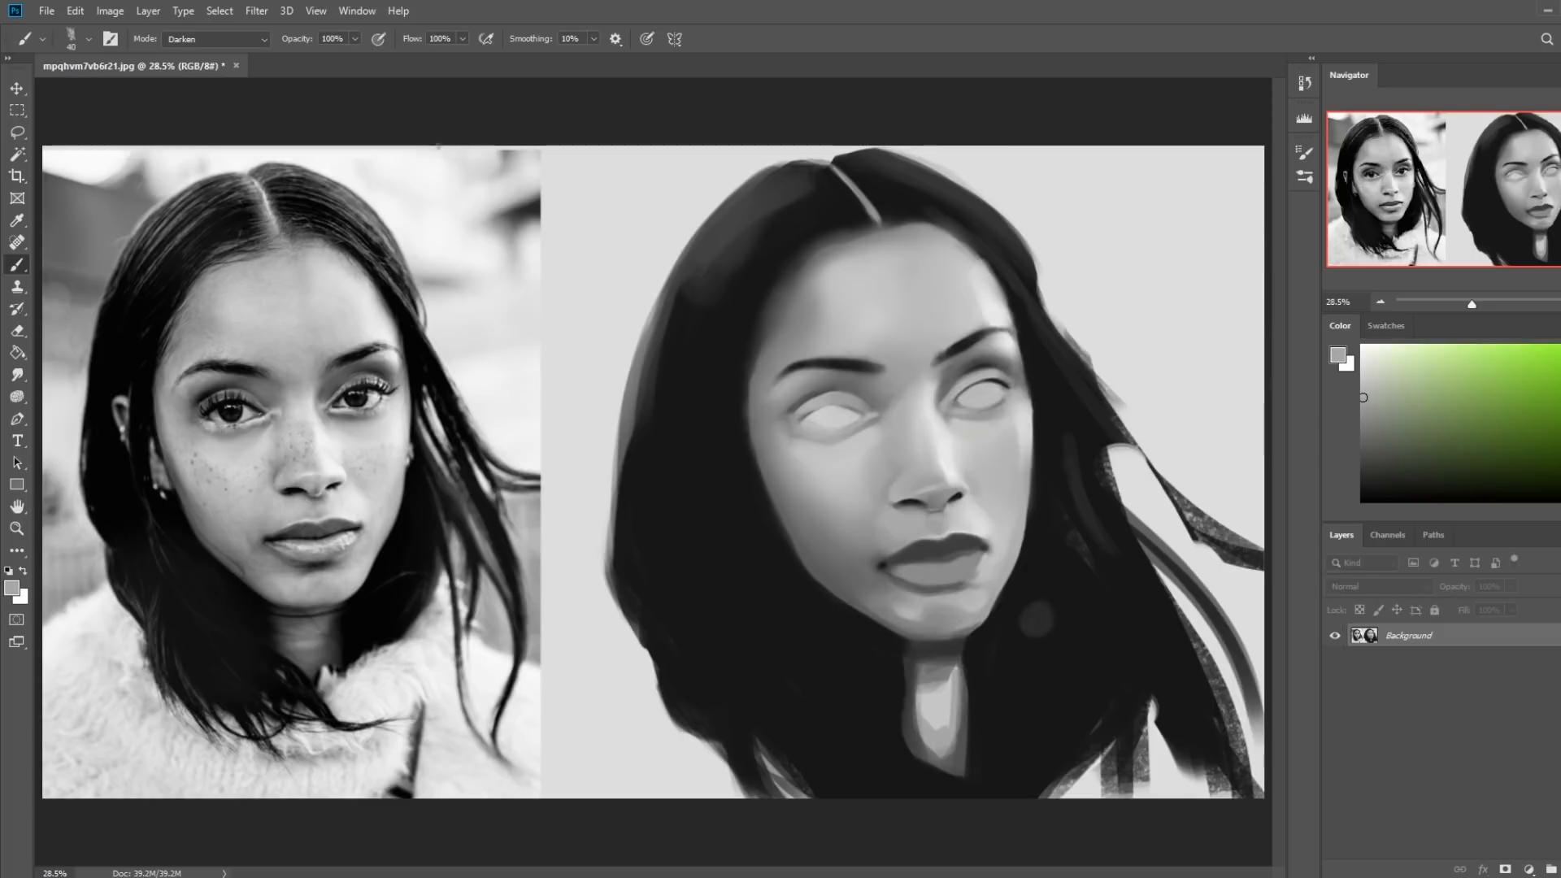
click(244, 39)
click(203, 50)
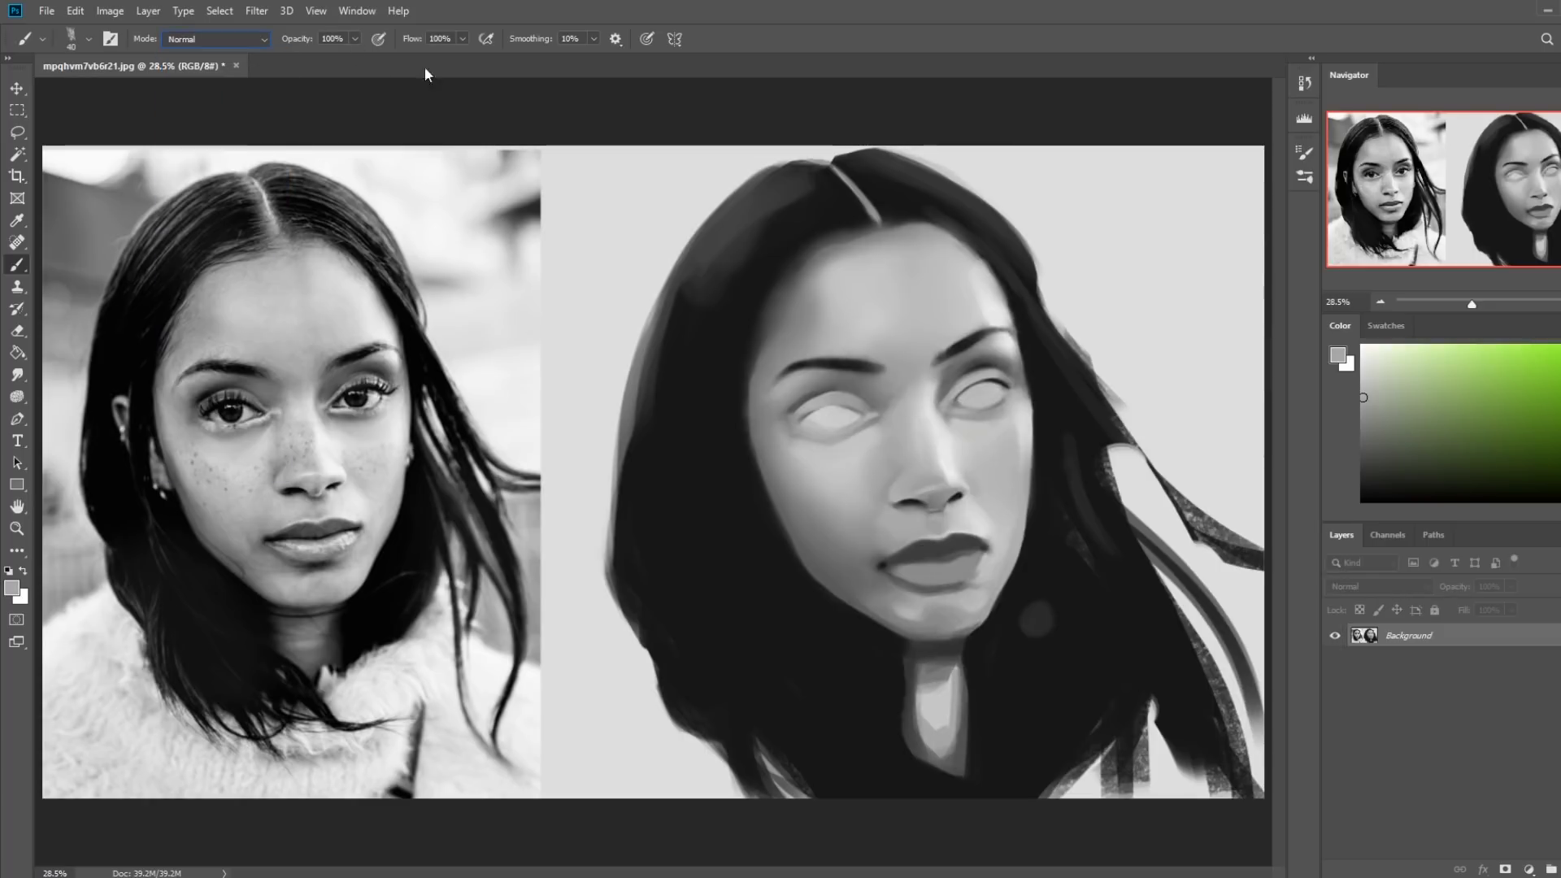
Refine the underside of the nose with sampled shadow tones at brush size 40, and blend it with the Smudge tool
alt+click(934, 488)
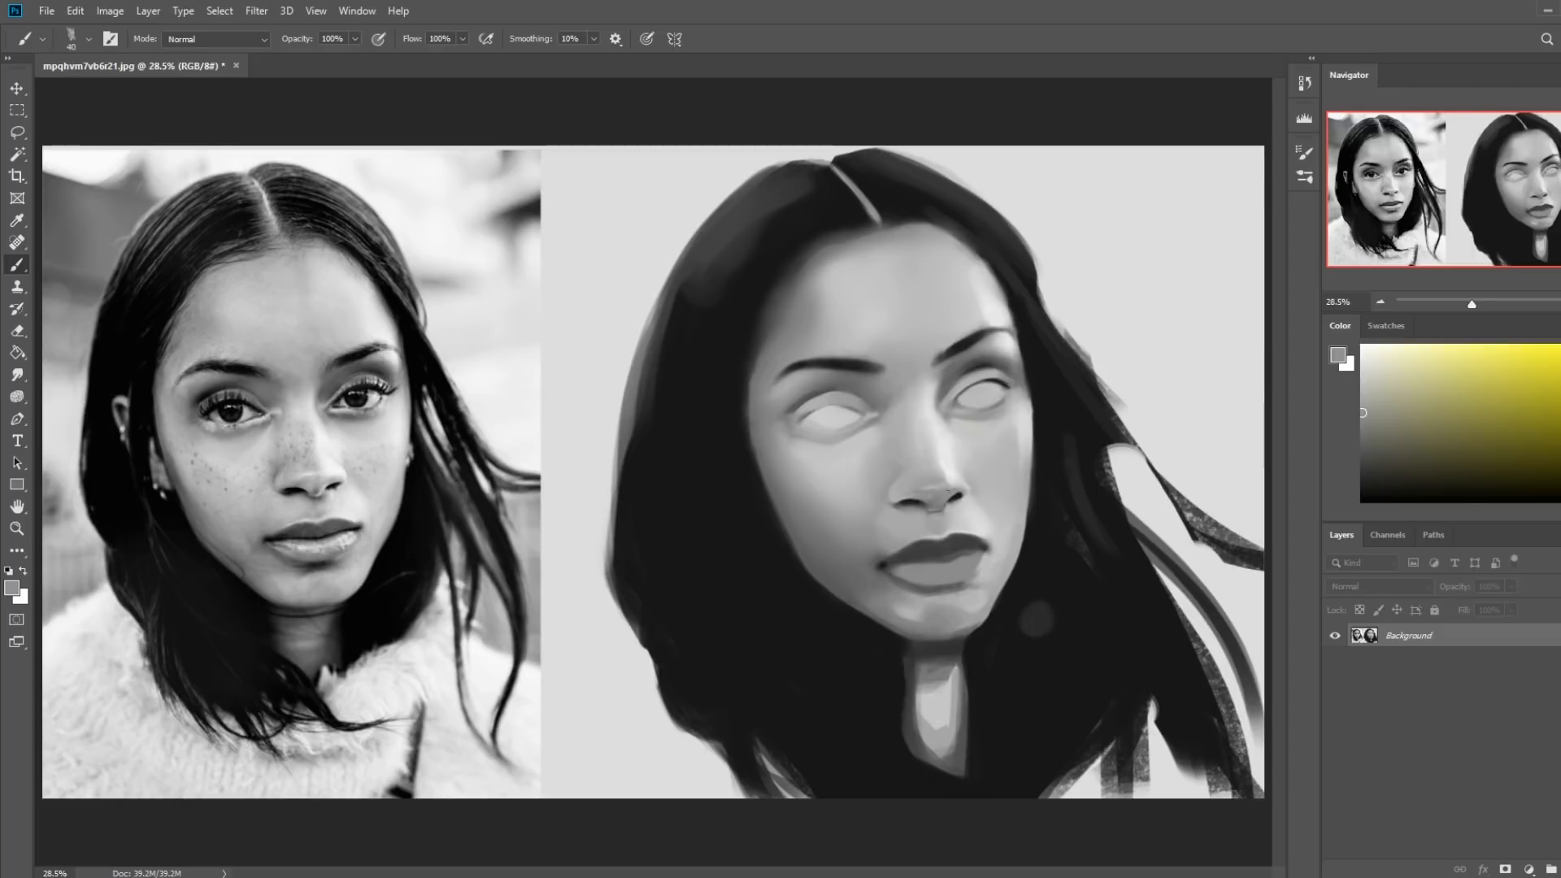
alt+click(943, 500)
click(18, 375)
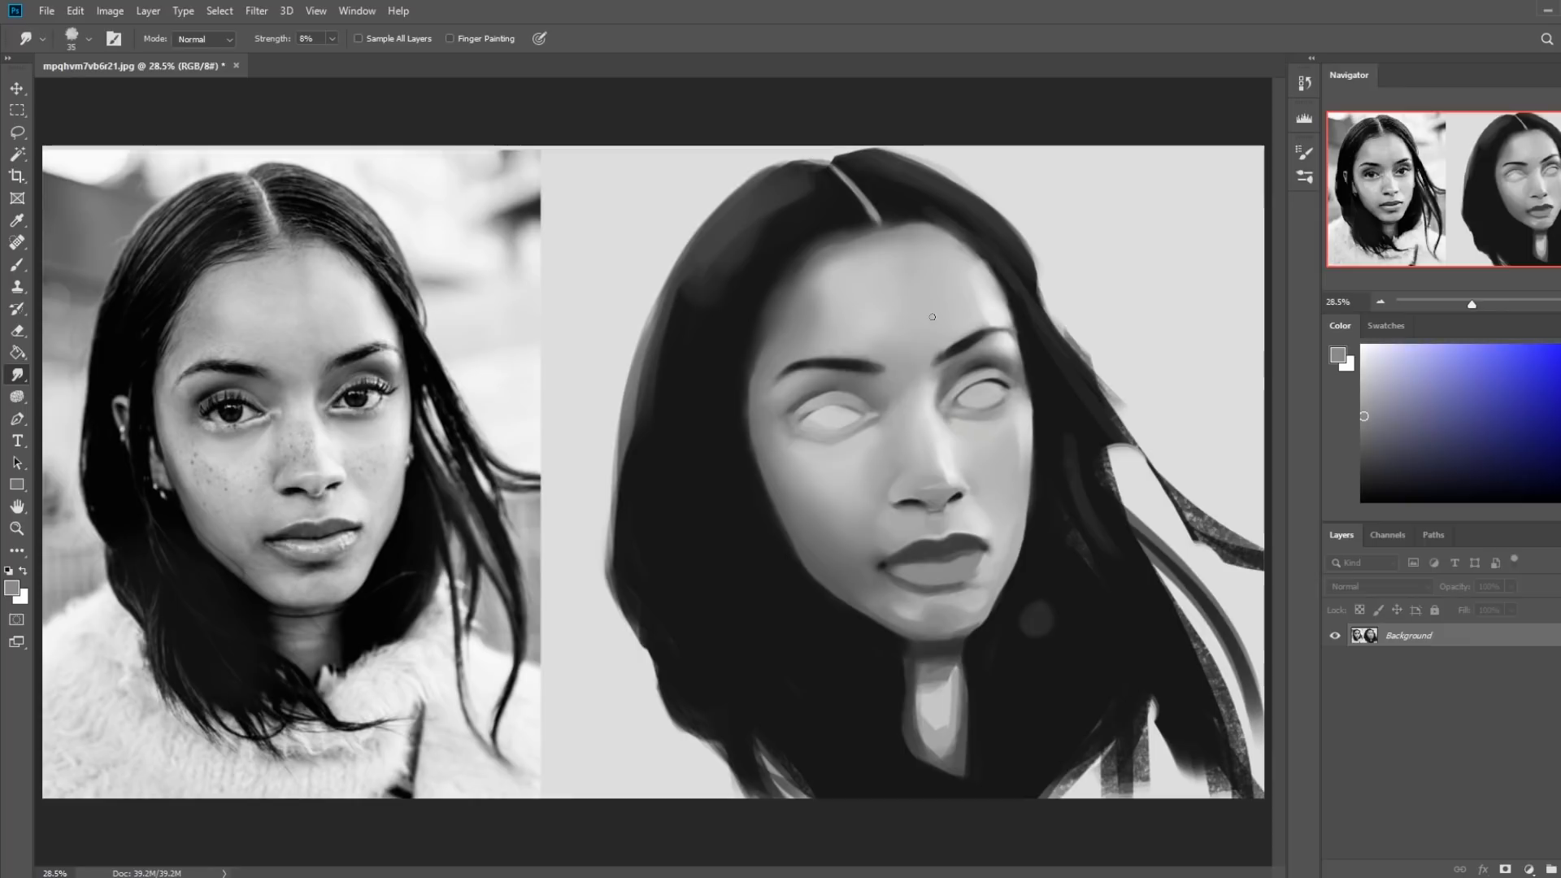
key(bracketleft)
Touch up the right-hand side of the nose tip with a sampled highlight and mid tone, reducing the brush to 25
key(b)
alt+click(966, 472)
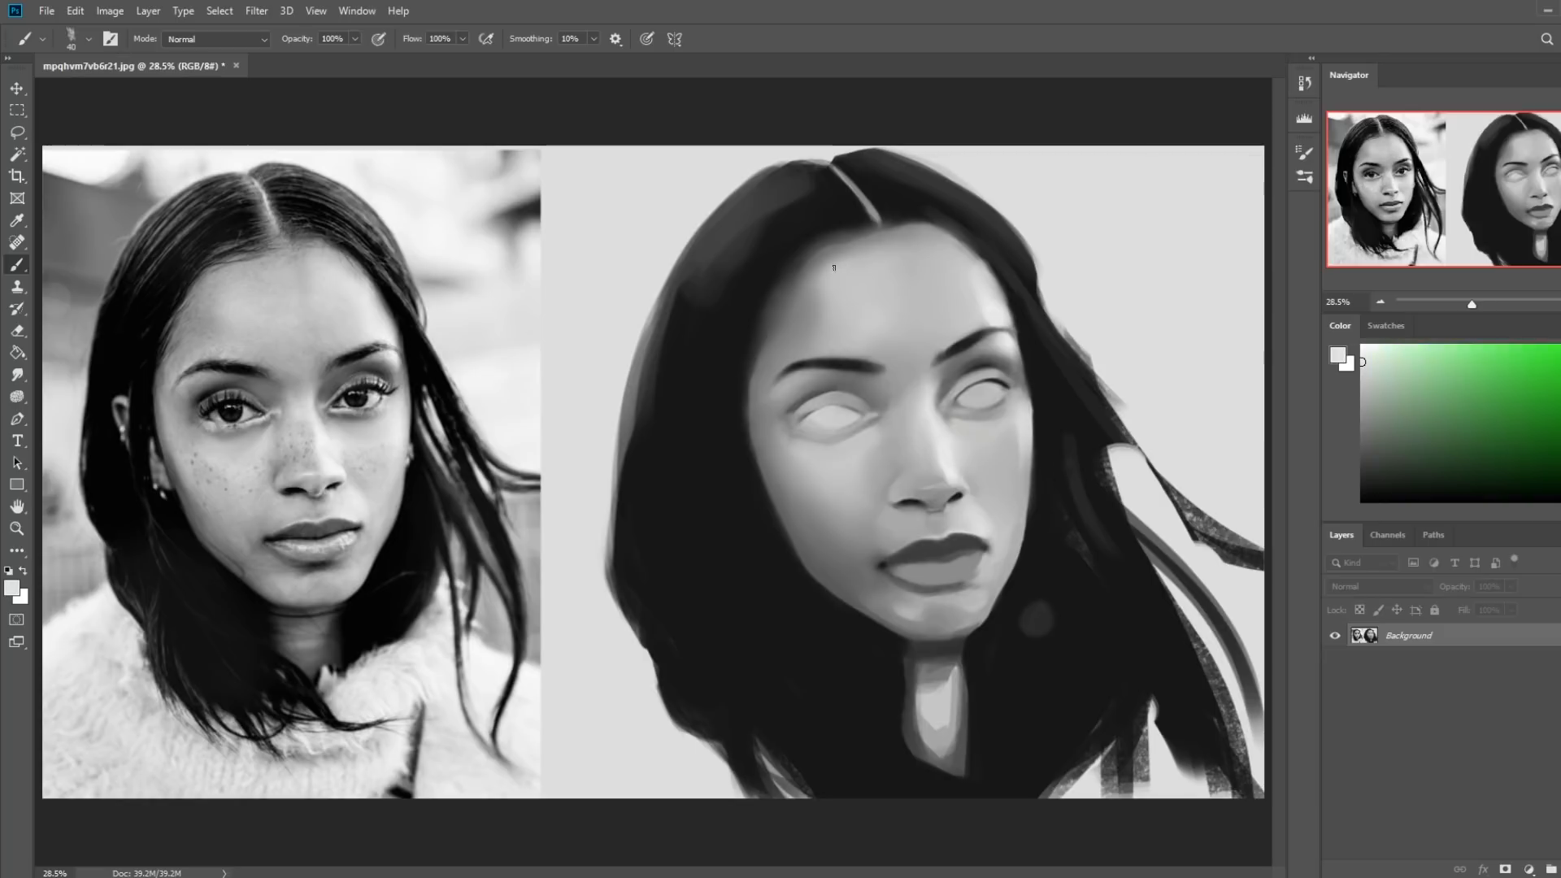
alt+click(958, 488)
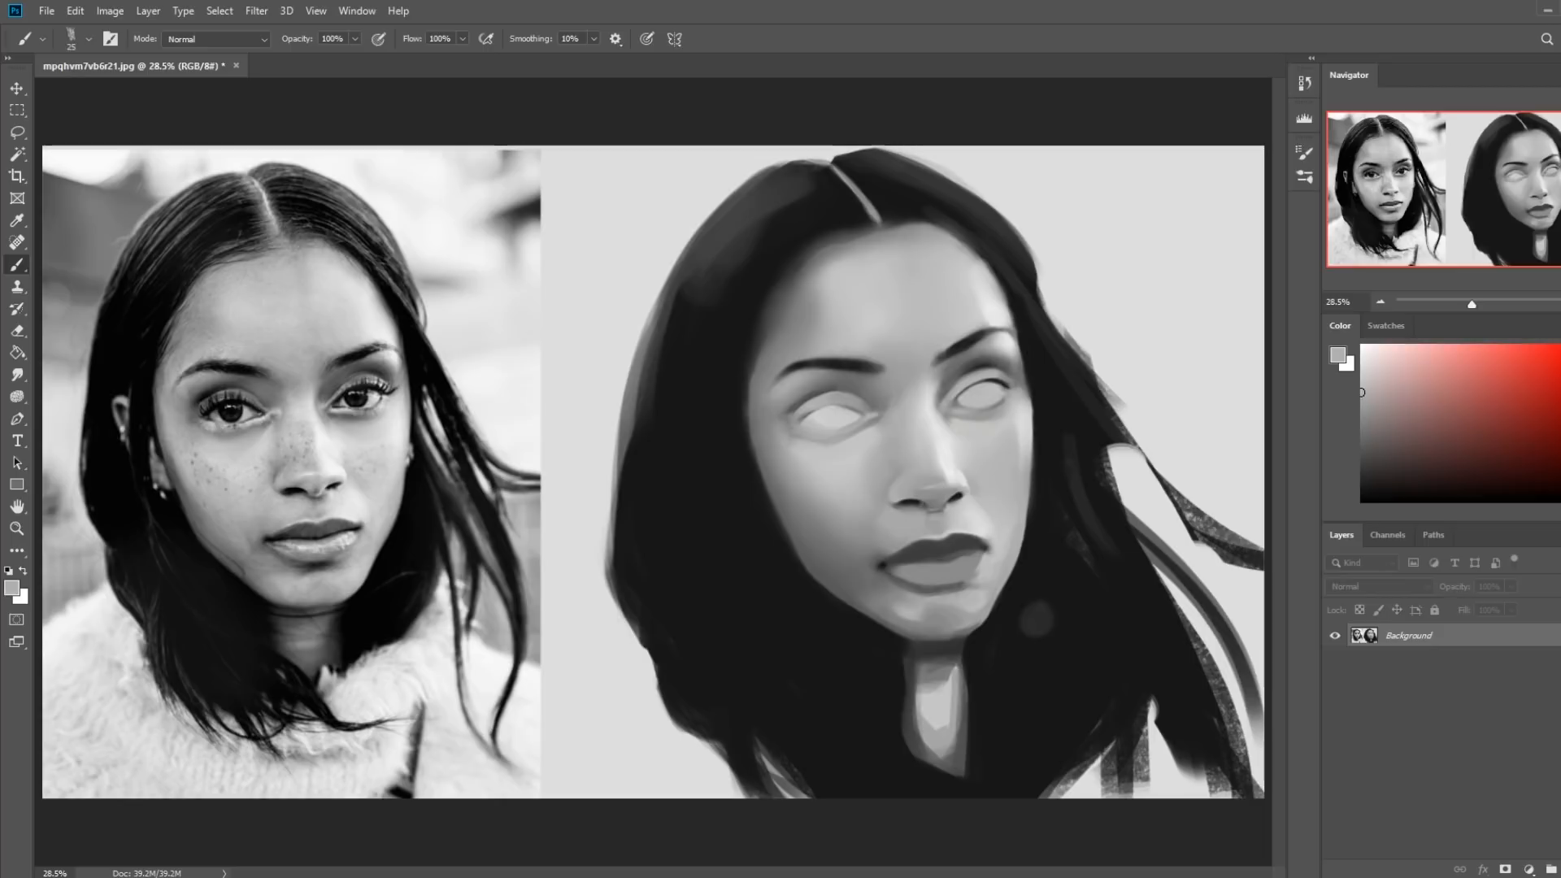
Touch up the right side of the nose tip with a sampled light tone and blend it using the Smudge tool
alt+click(966, 481)
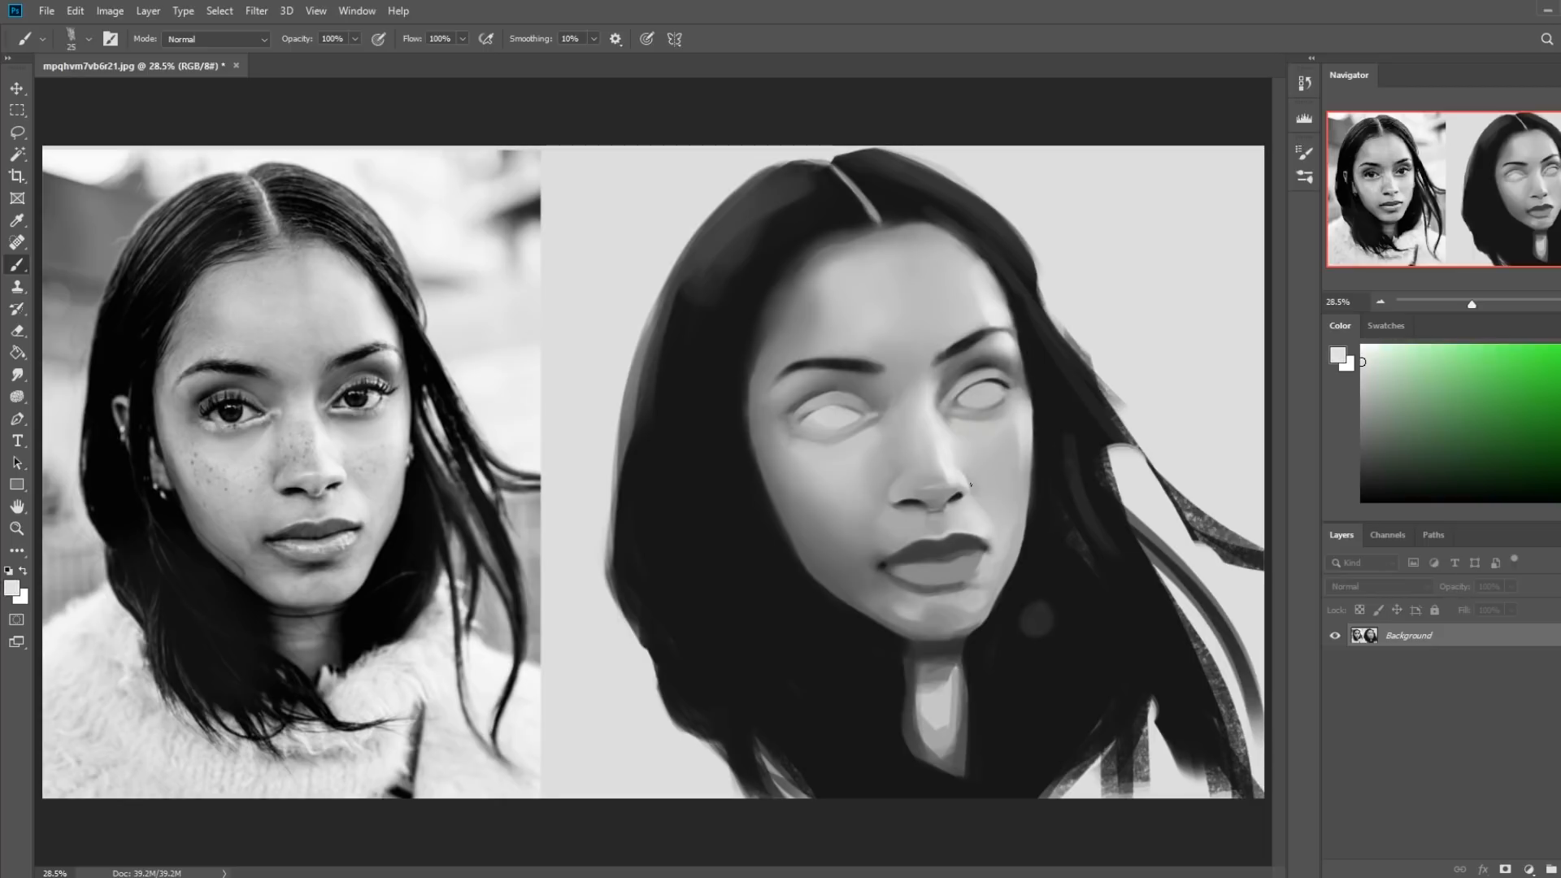
click(17, 374)
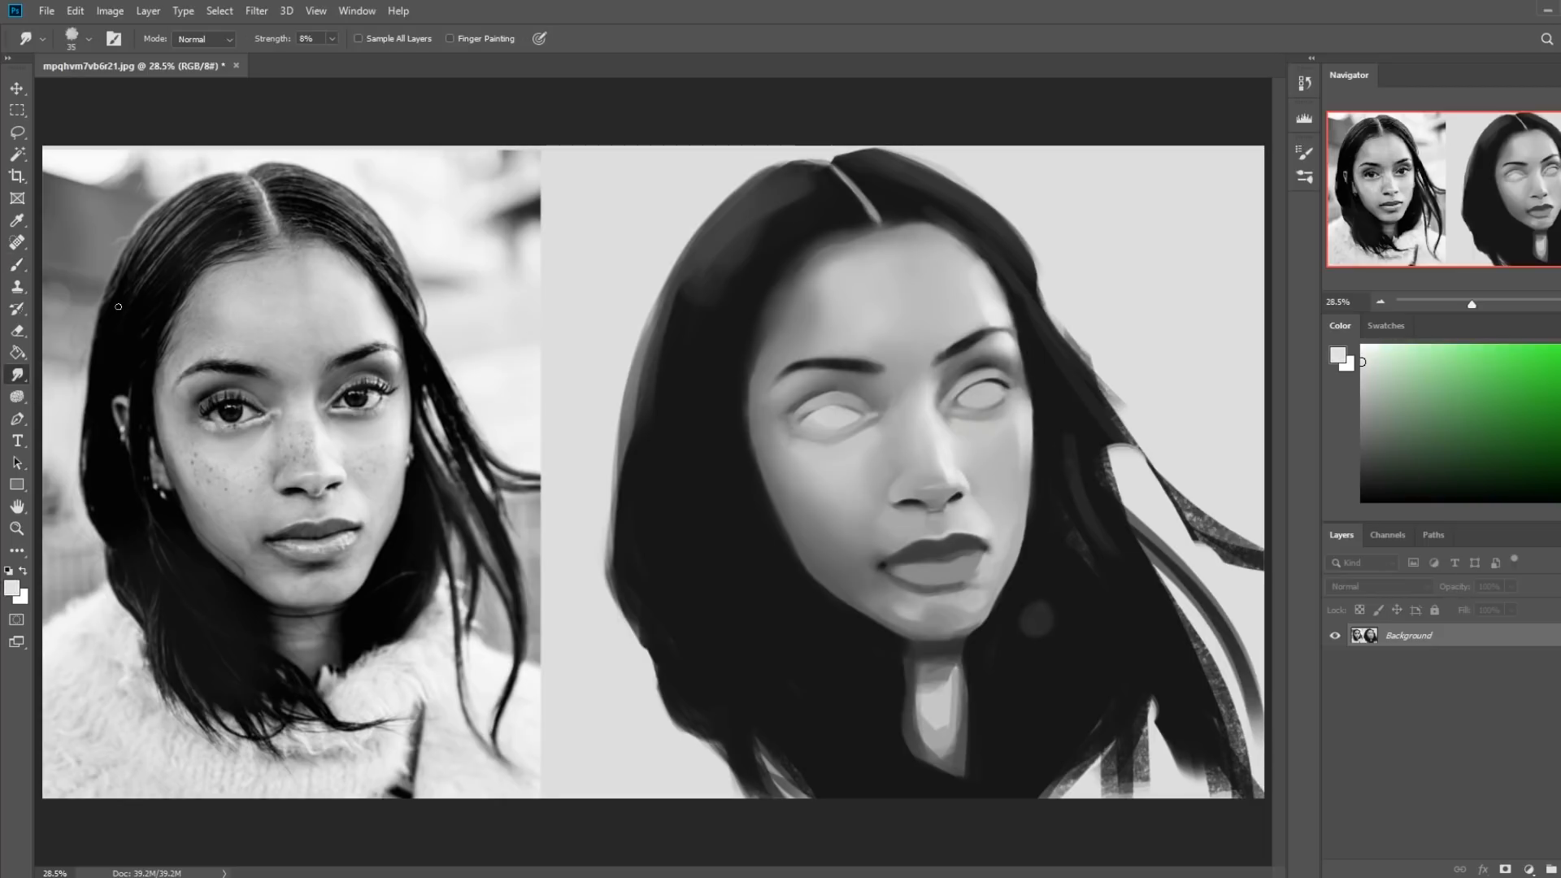
key(bracketleft)
key(bracketleft)
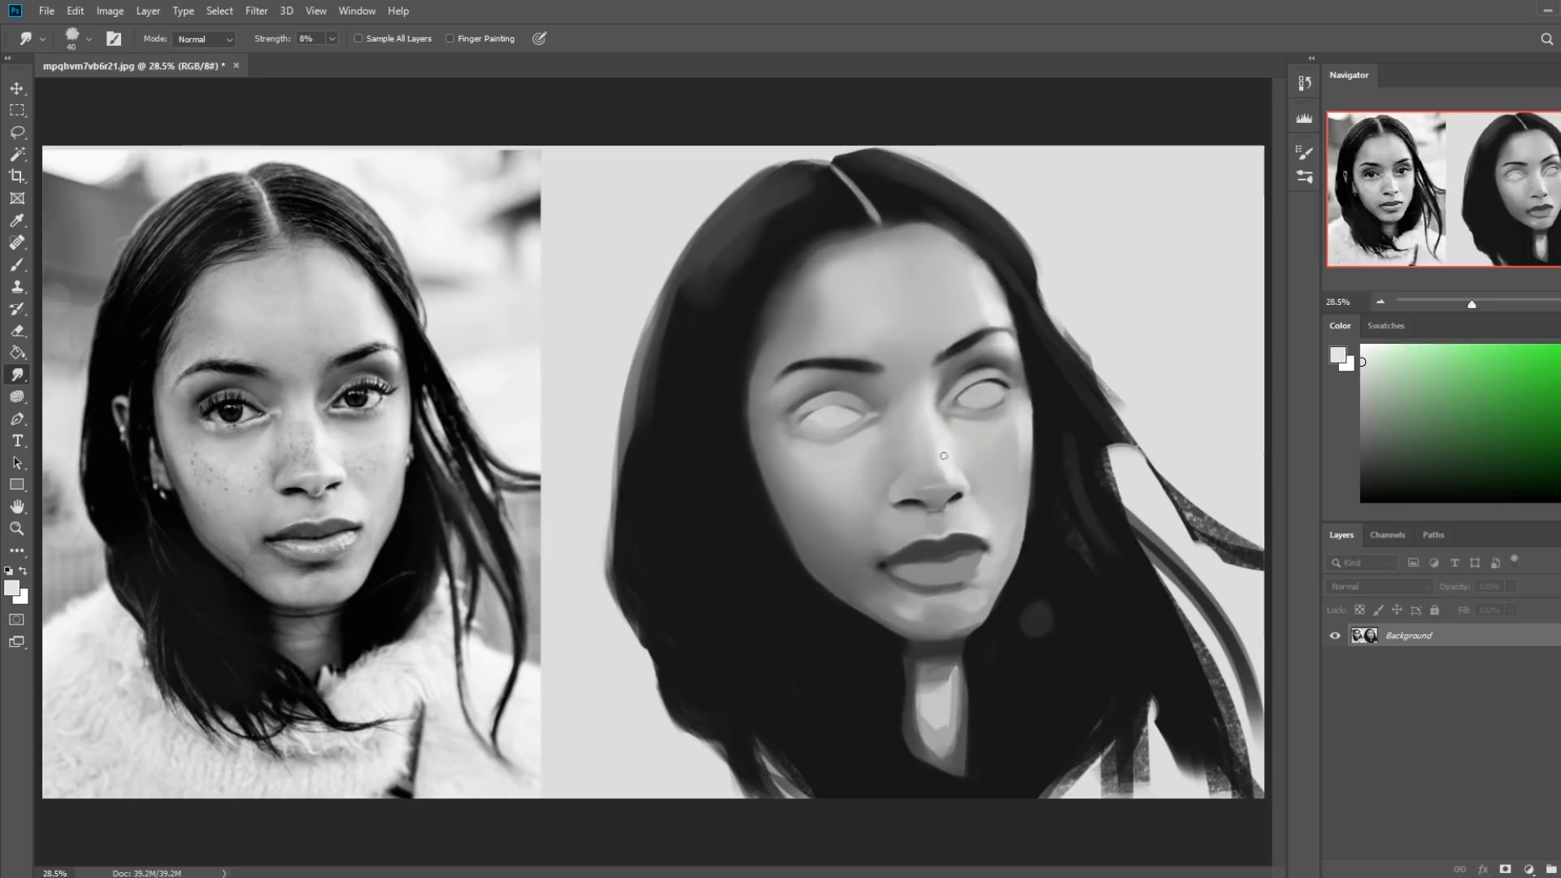
key(bracketleft)
Switch to the soft 500 px Skin and Blending brush, sample the nose highlight, and soften the nose tip with a smaller brush
key(b)
right_click(957, 467)
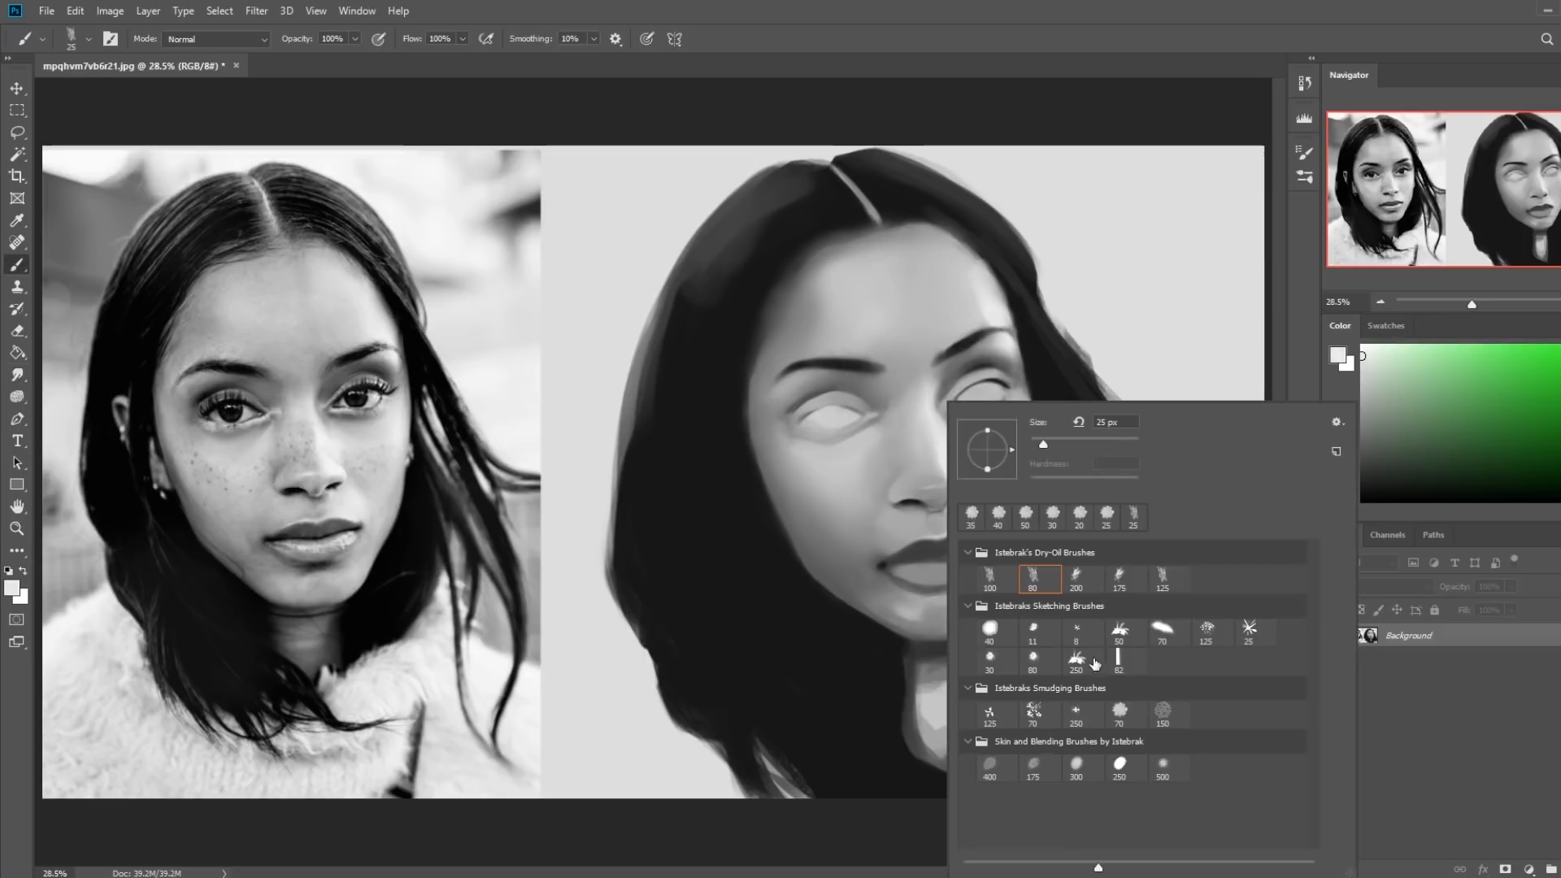
click(1162, 767)
click(1126, 130)
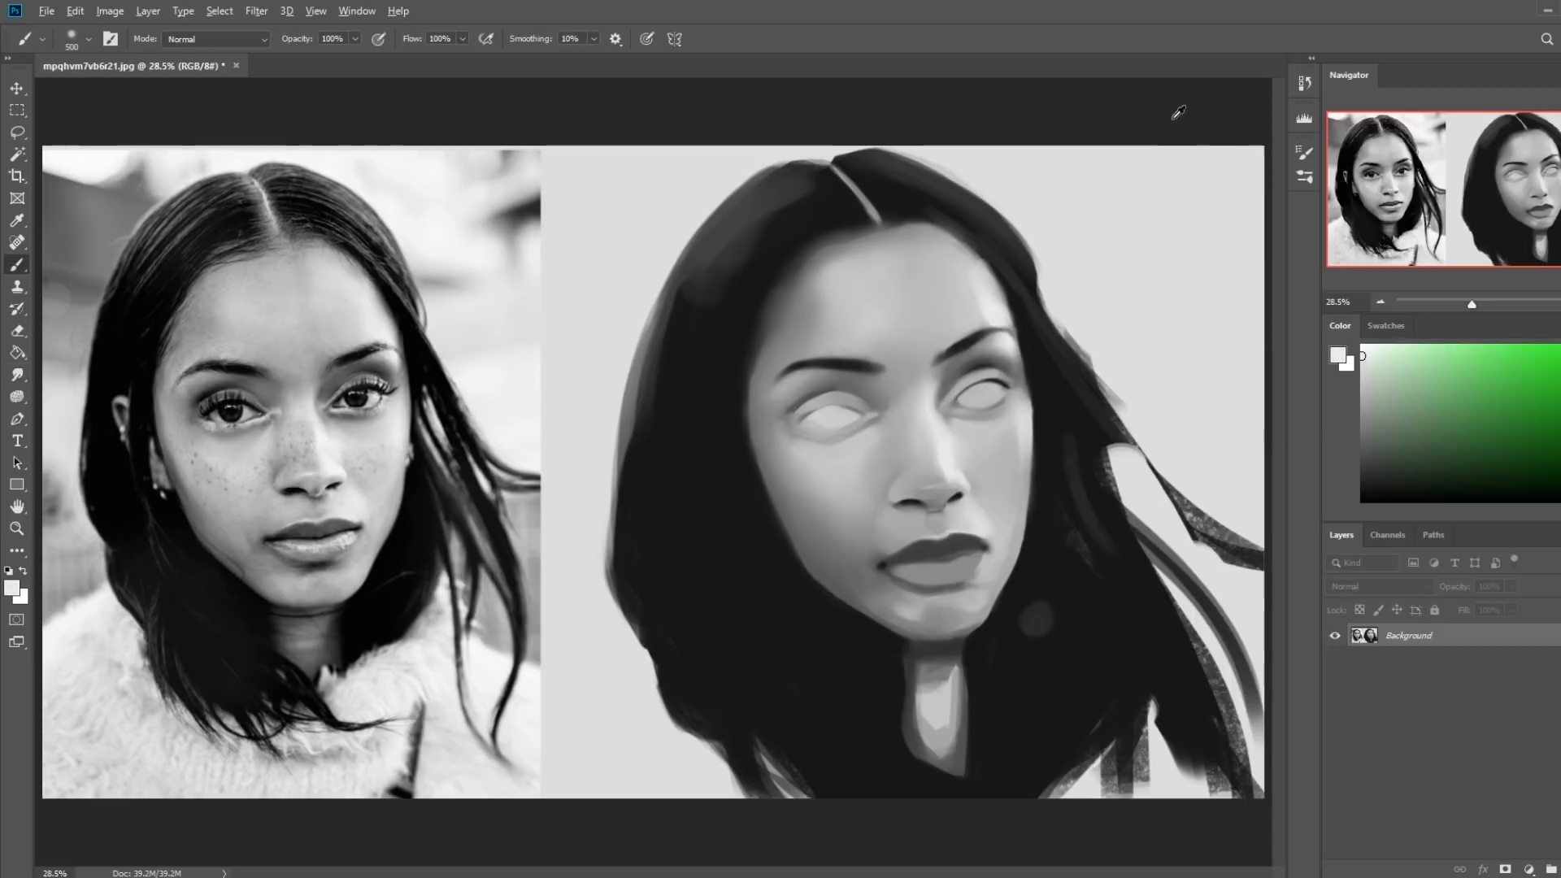
alt+click(953, 460)
key(bracketleft)
key(bracketleft)
key(bracketleft)
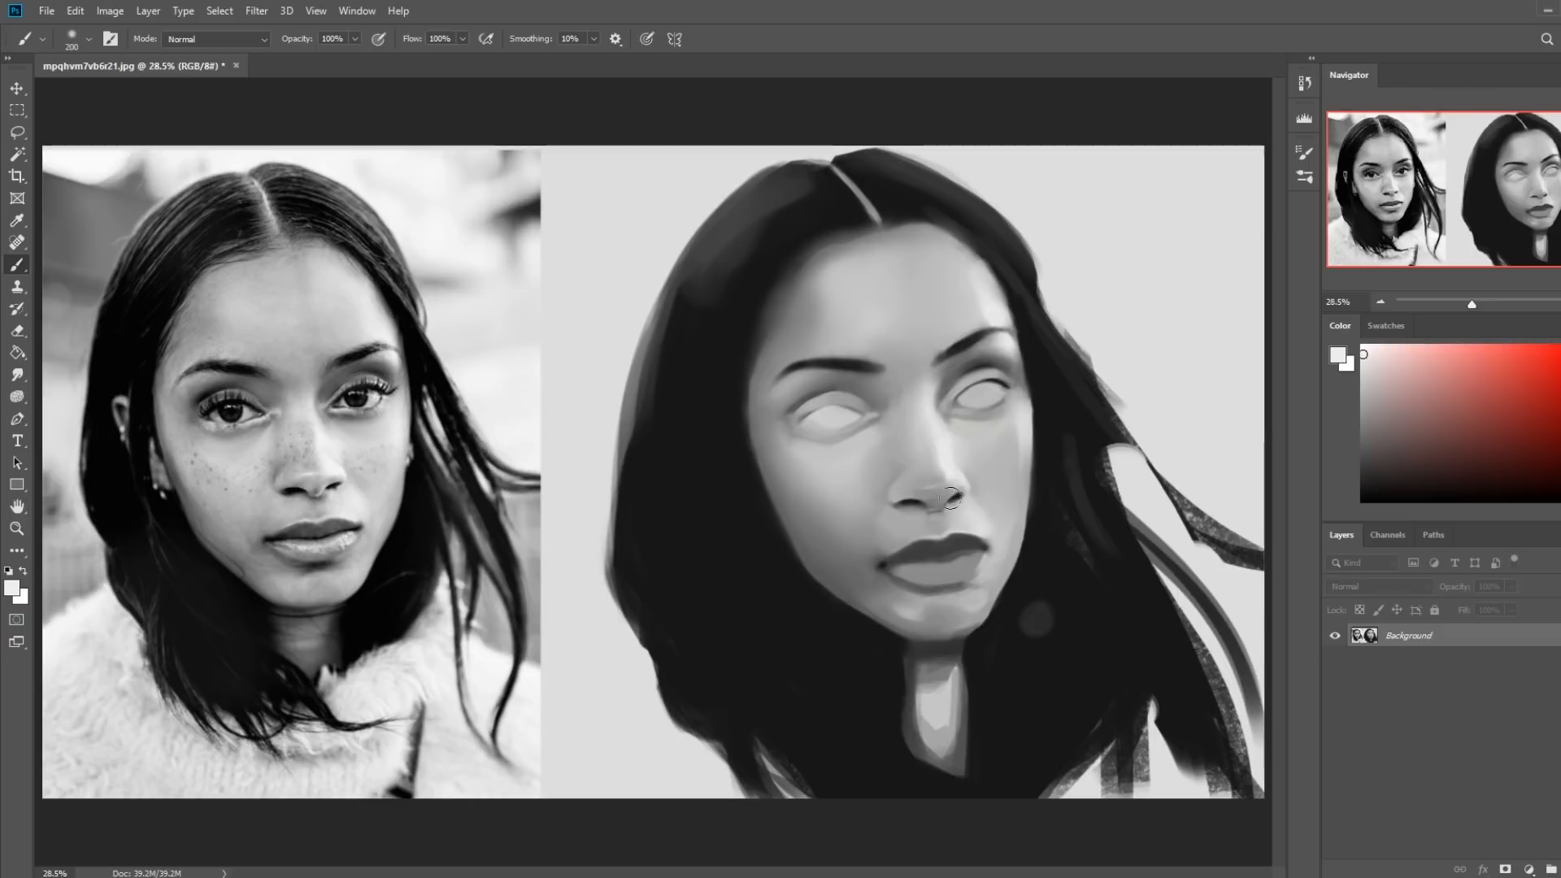
key(bracketleft)
key(bracketleft)
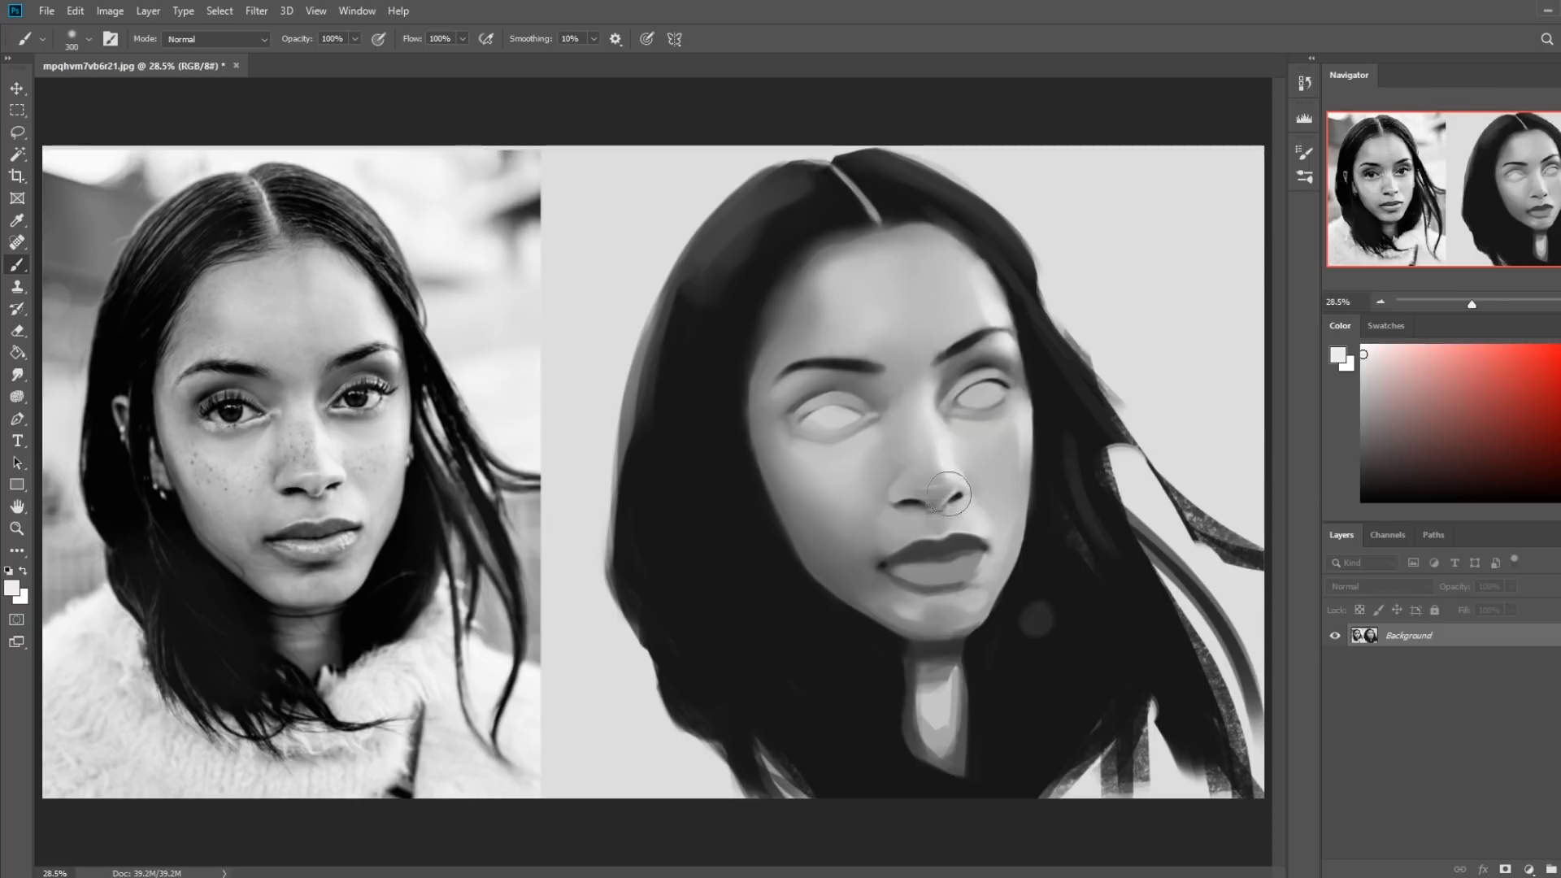
Enlarge the soft brush to 600 and glaze a sampled light tone over the nose
key(bracketright)
key(bracketright)
key(bracketright)
key(bracketright)
key(bracketright)
key(ctrl+minus)
key(ctrl+0)
key(ctrl+minus)
key(ctrl+minus)
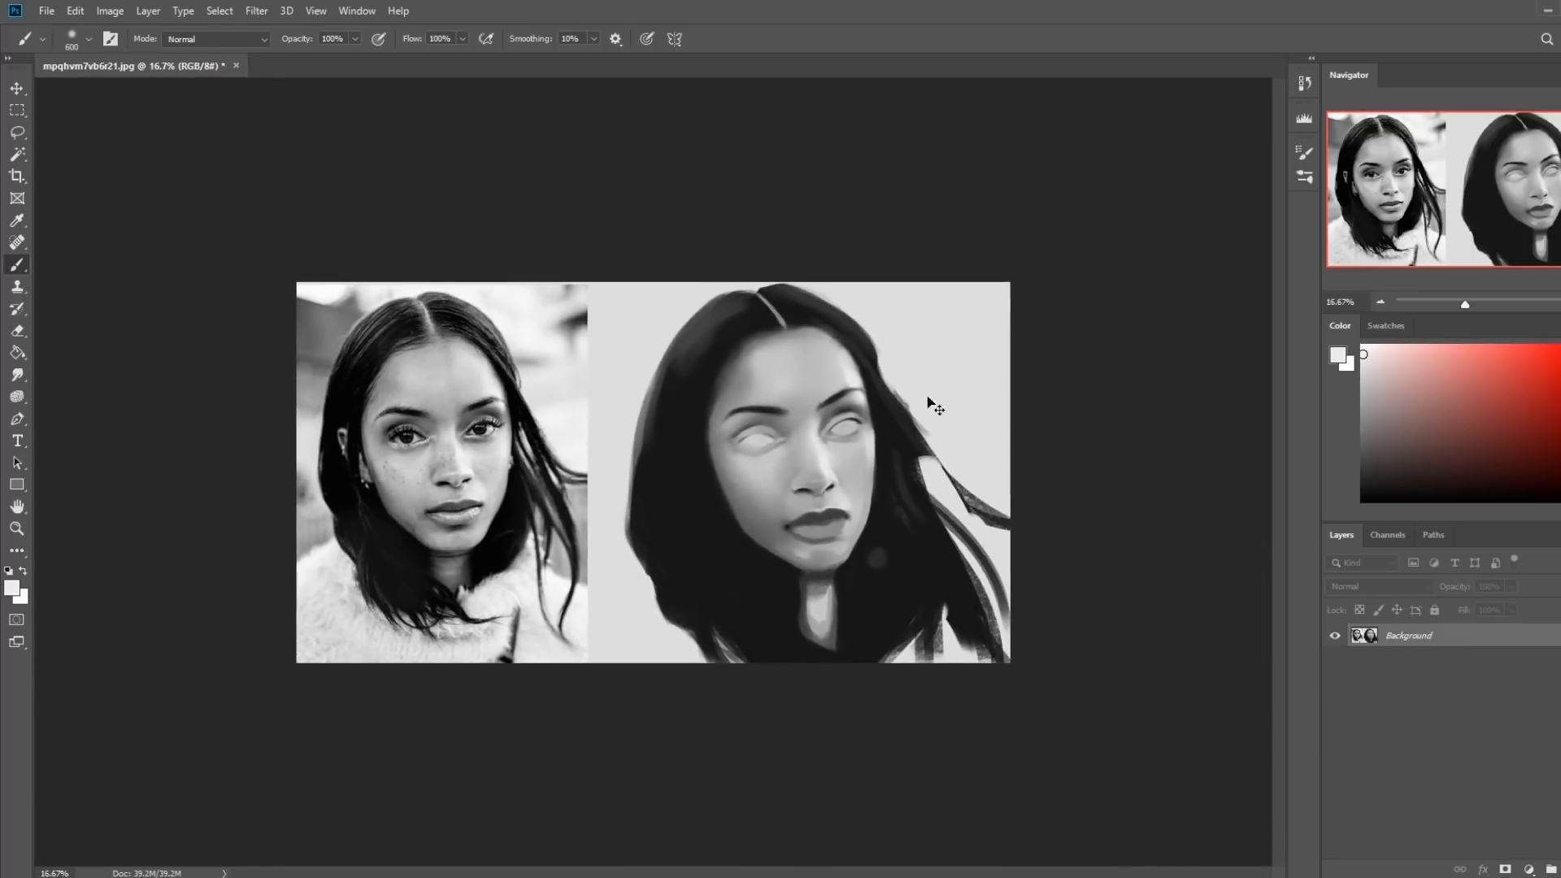
alt+click(774, 482)
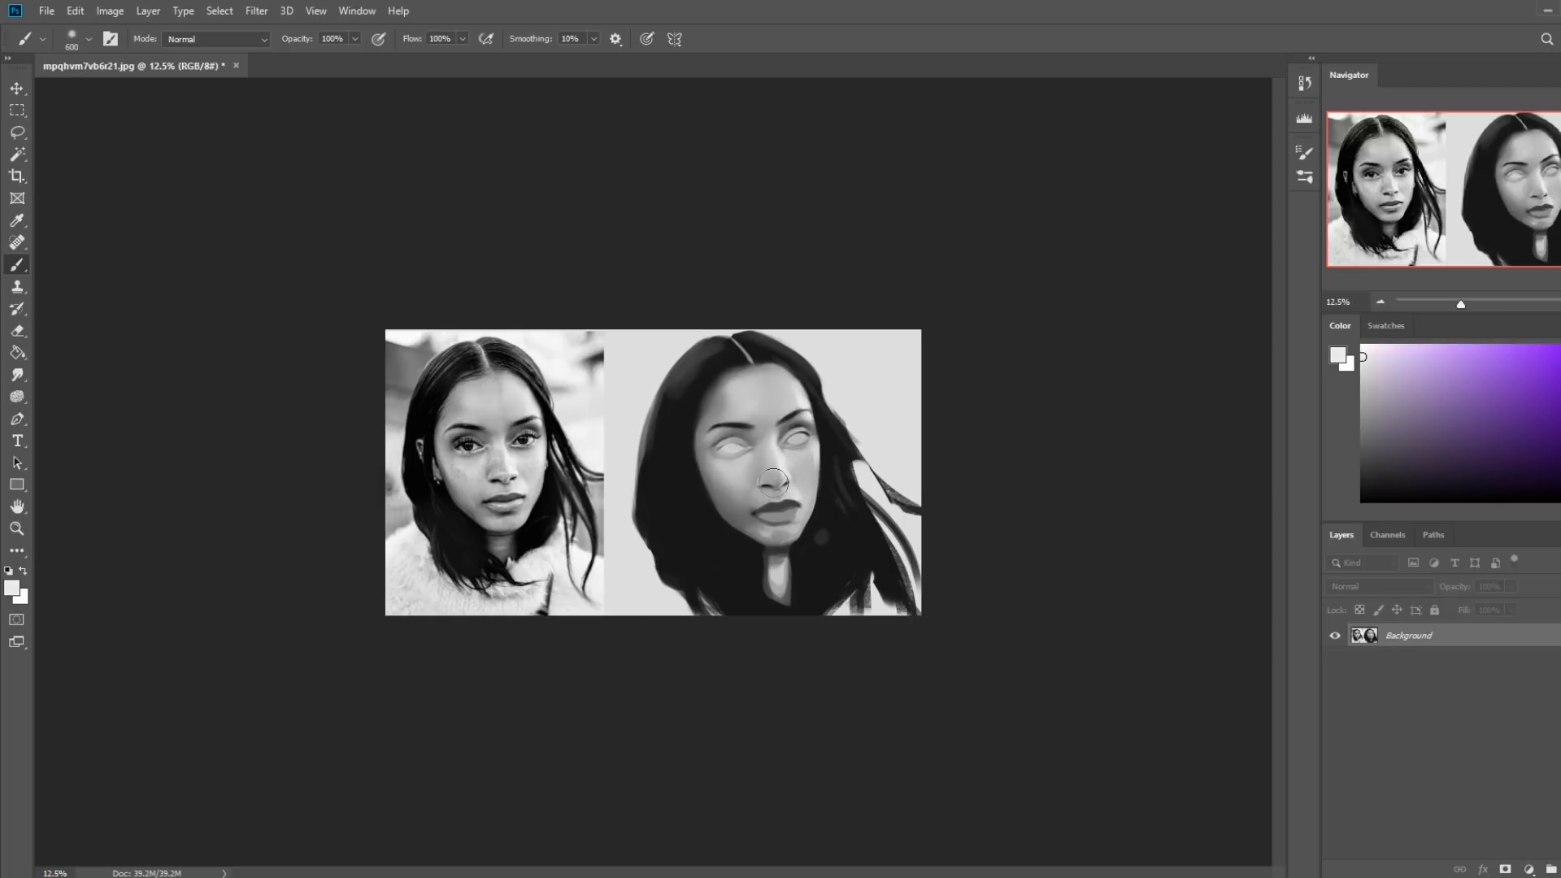
Sample a darker tone near the right-hand brow and softly shade the side of the nose, enlarging the brush to 1200
alt+click(793, 417)
key(bracketright)
key(bracketright)
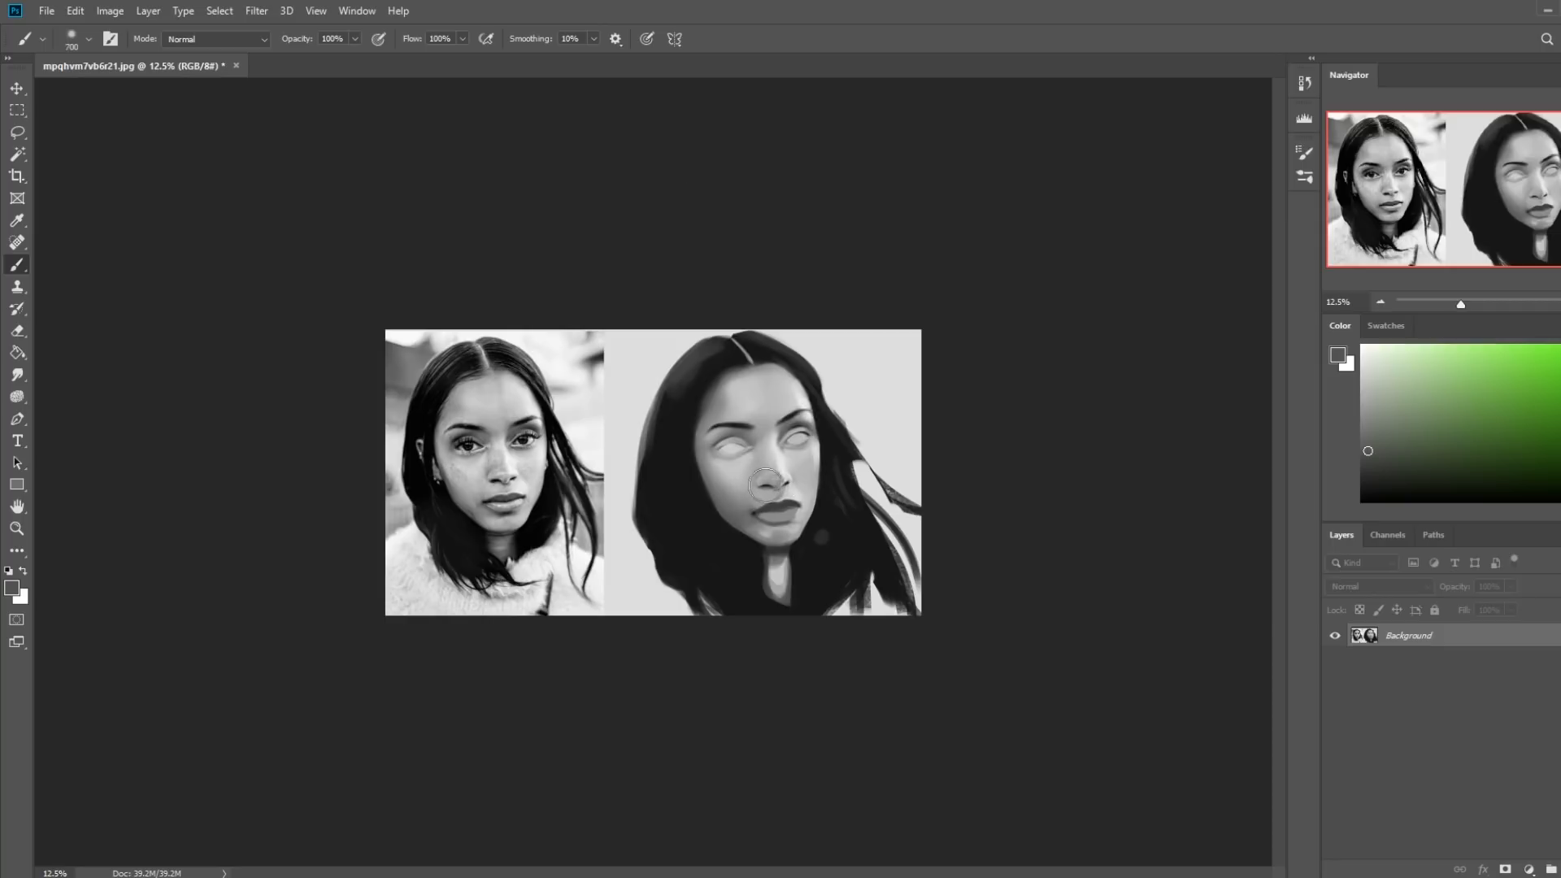
key(bracketright)
key(bracketright)
key(bracketright)
key(bracketright)
key(bracketright)
Glaze a sampled light tone over the nose bridge and a sampled dark tone along the forehead hairline at brush size 1200
alt+click(760, 476)
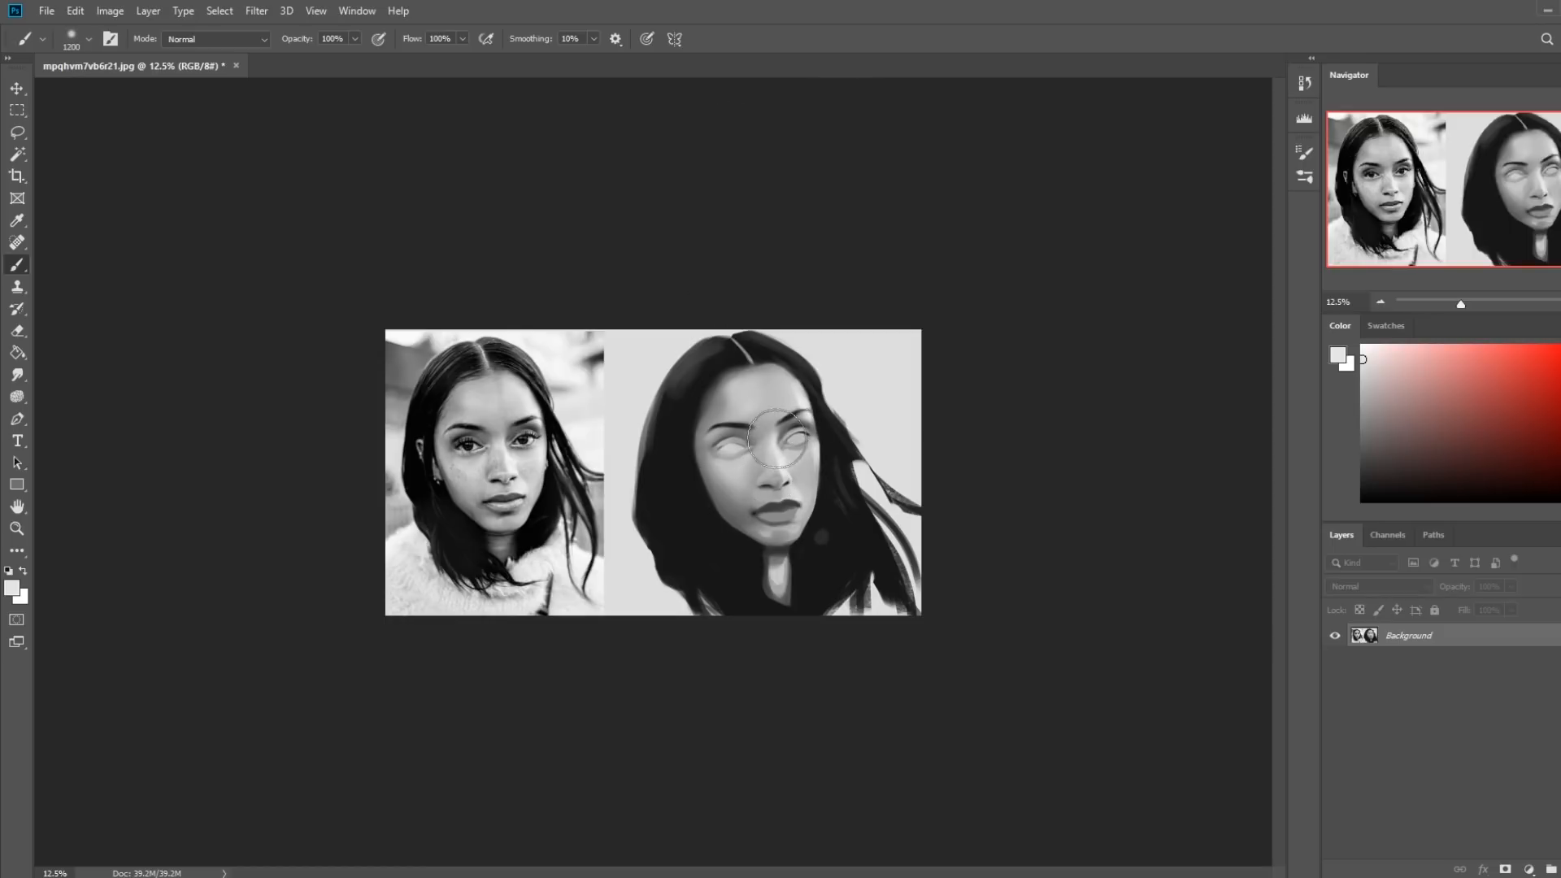
key(alt)
alt+click(797, 408)
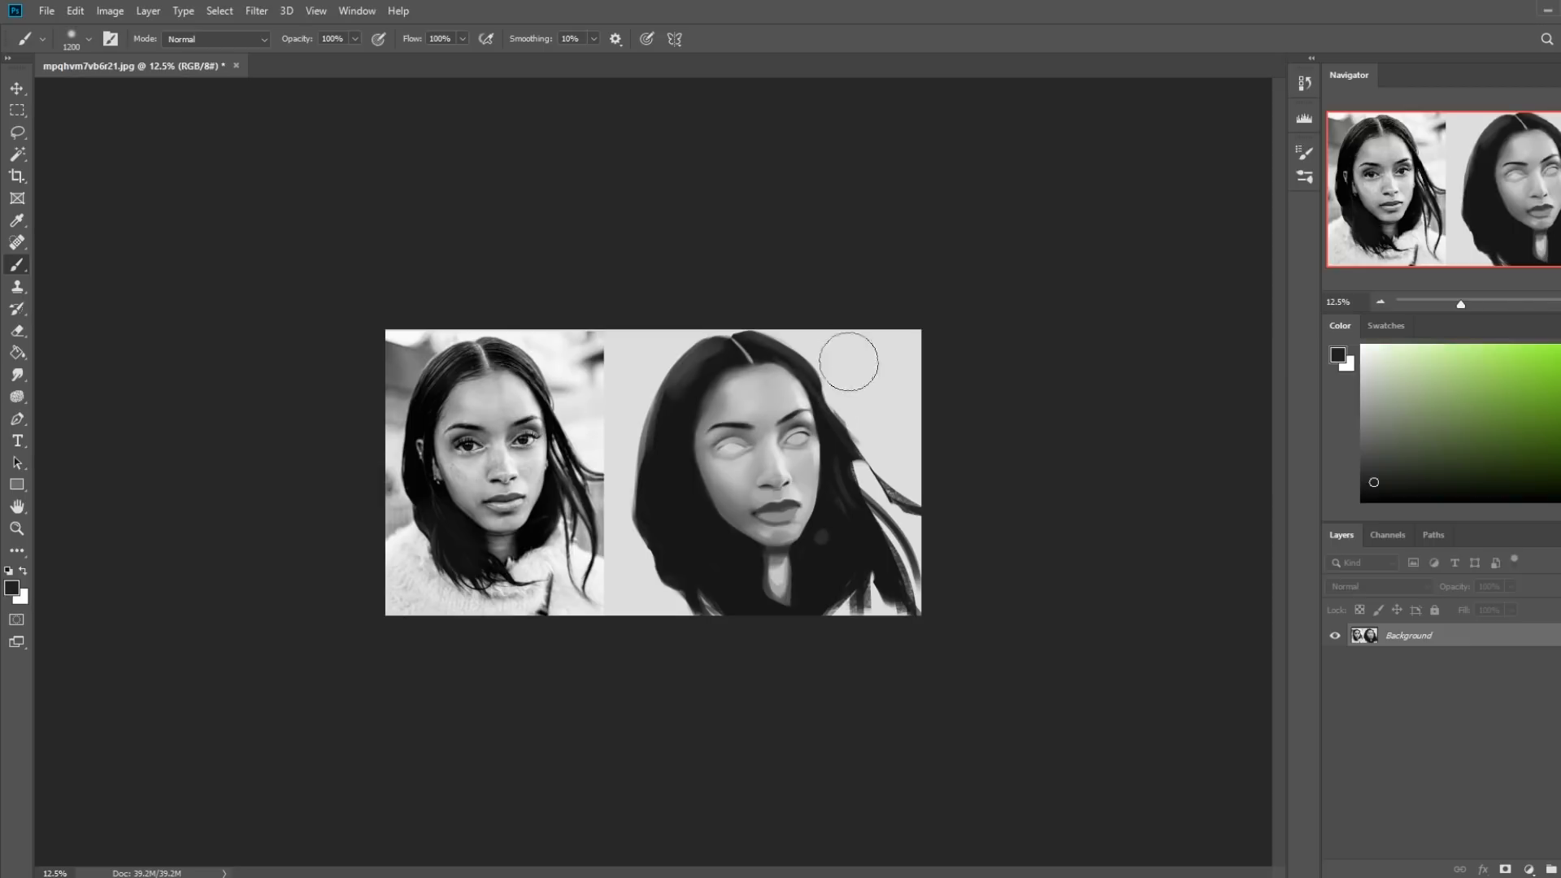
click(17, 375)
key(bracketright)
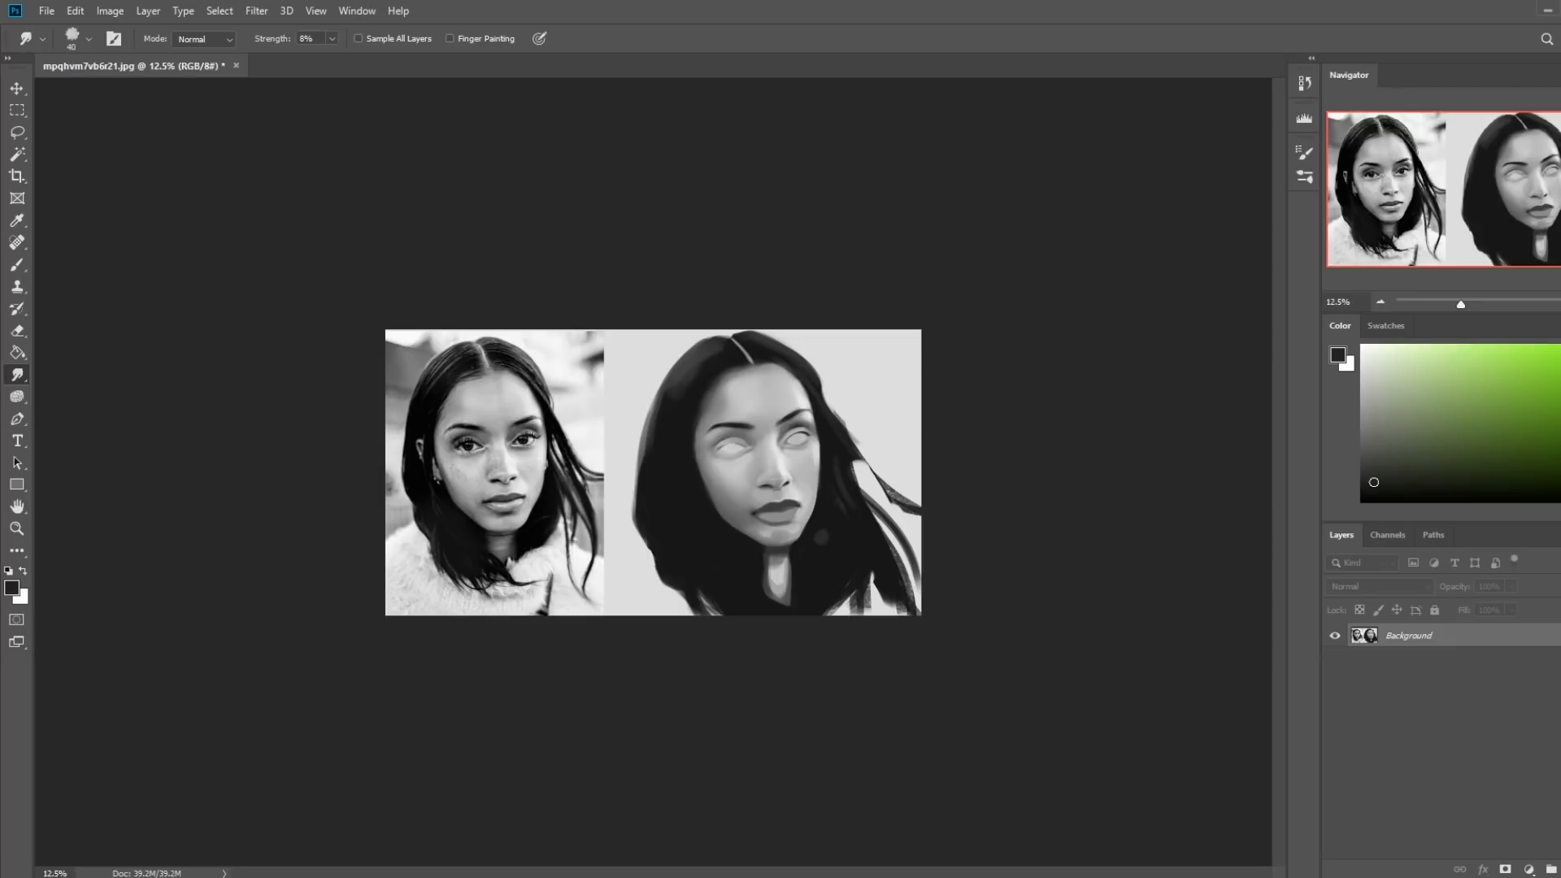
key(b)
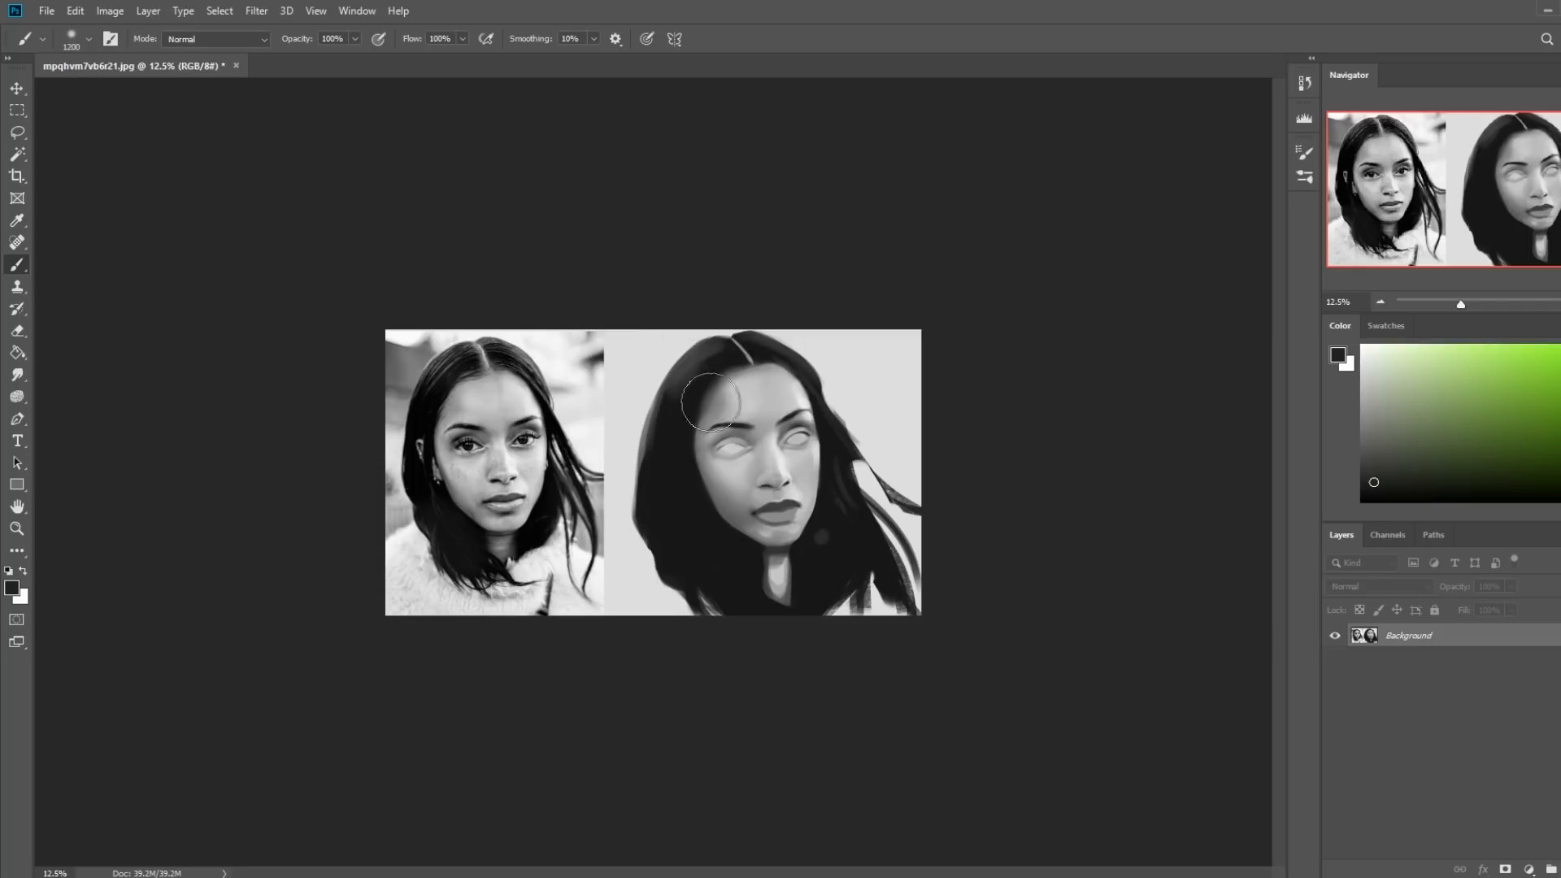
Switch to the 80 px Dry-Oil brush, reduce it to 45, and repaint the left-hand eyeball with a sampled light grey
right_click(833, 403)
click(916, 580)
key(z)
drag(398, 358, 865, 527)
key(b)
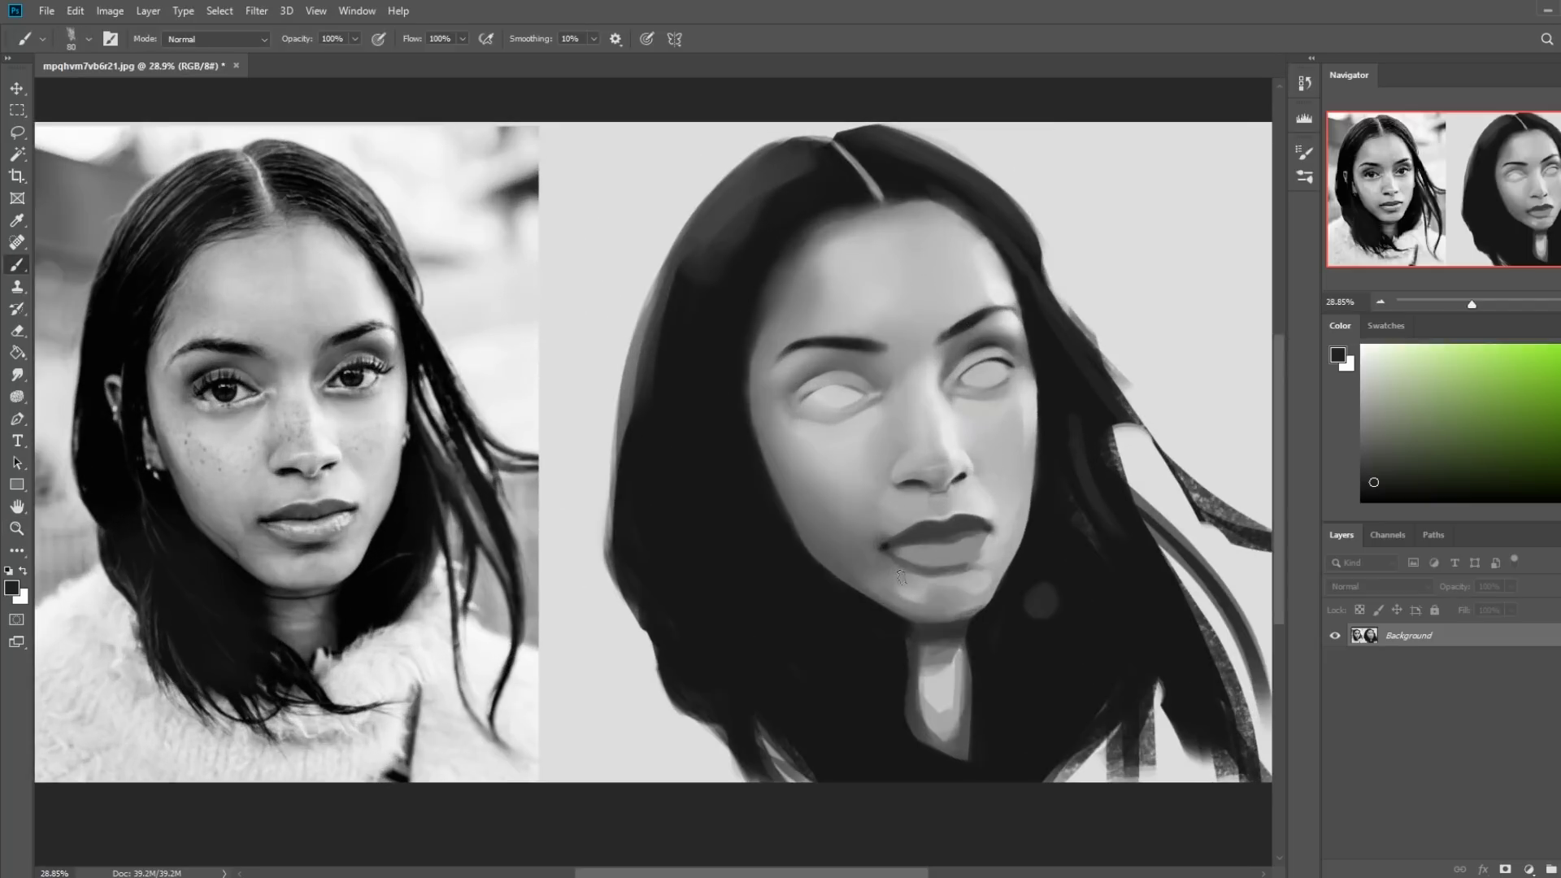
alt+click(854, 382)
key(bracketleft)
key(bracketleft)
key(bracketleft)
key(bracketleft)
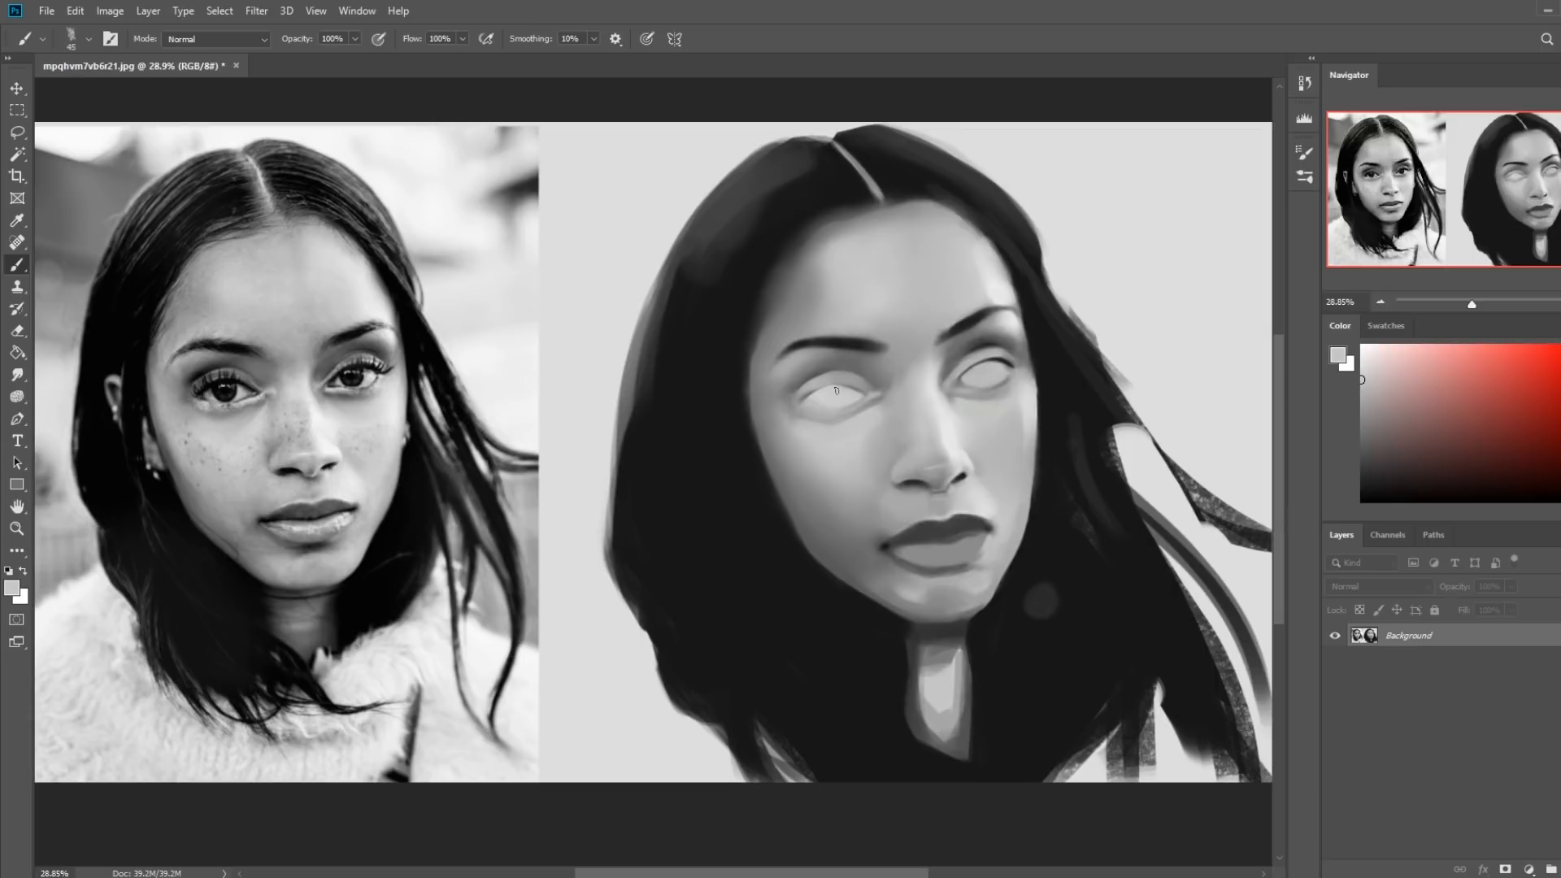
drag(840, 390, 854, 393)
Refine the upper eyelids with sampled shadow tones and touch up the hair edge beside the face with an enlarged brush
alt+click(857, 366)
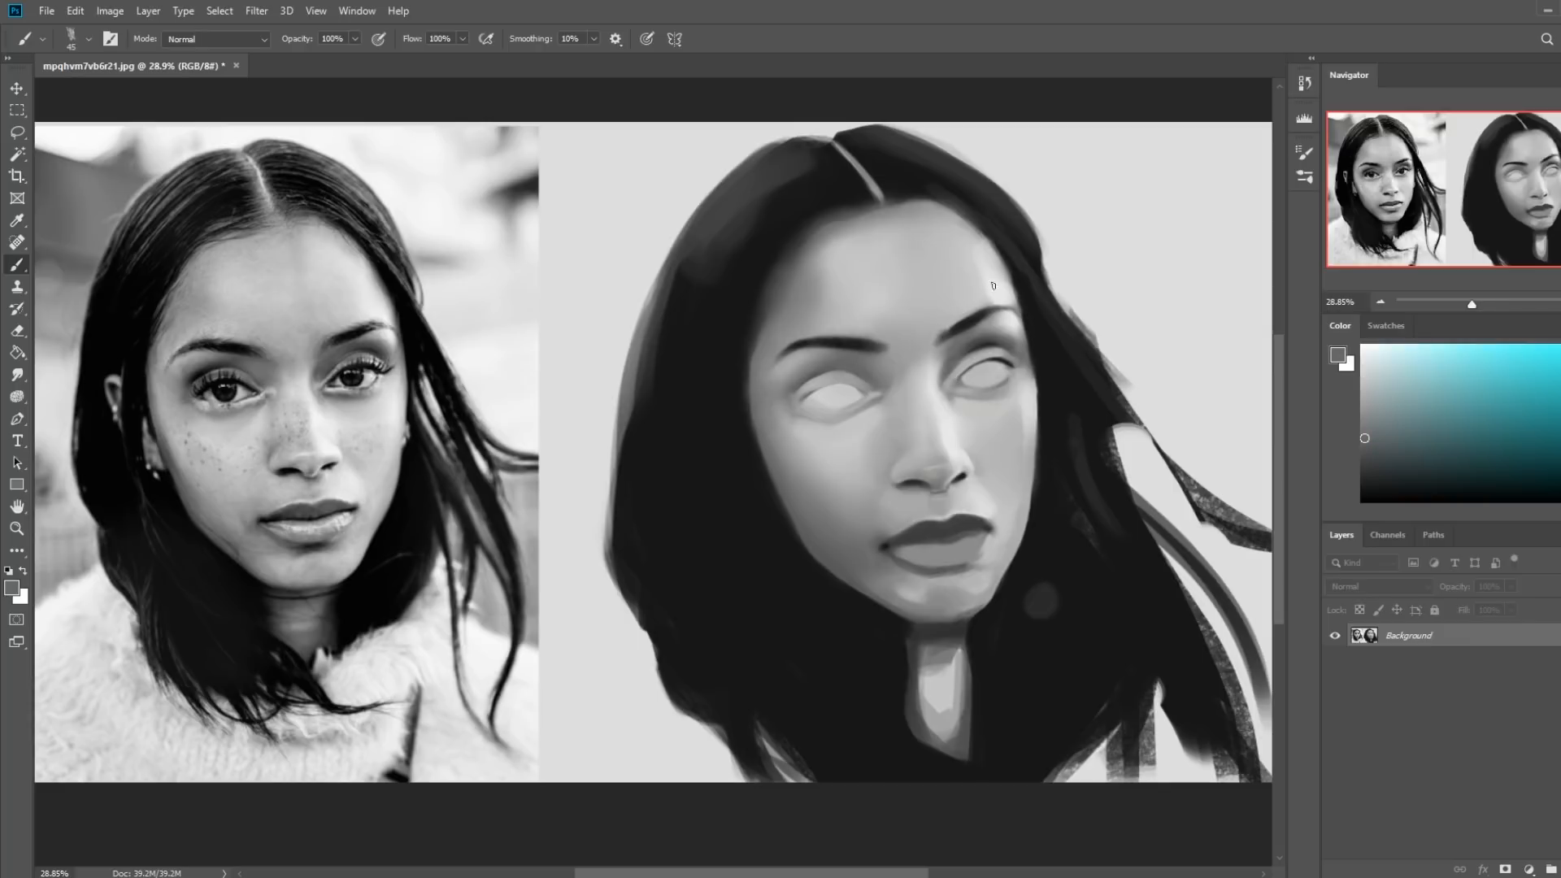
alt+click(997, 344)
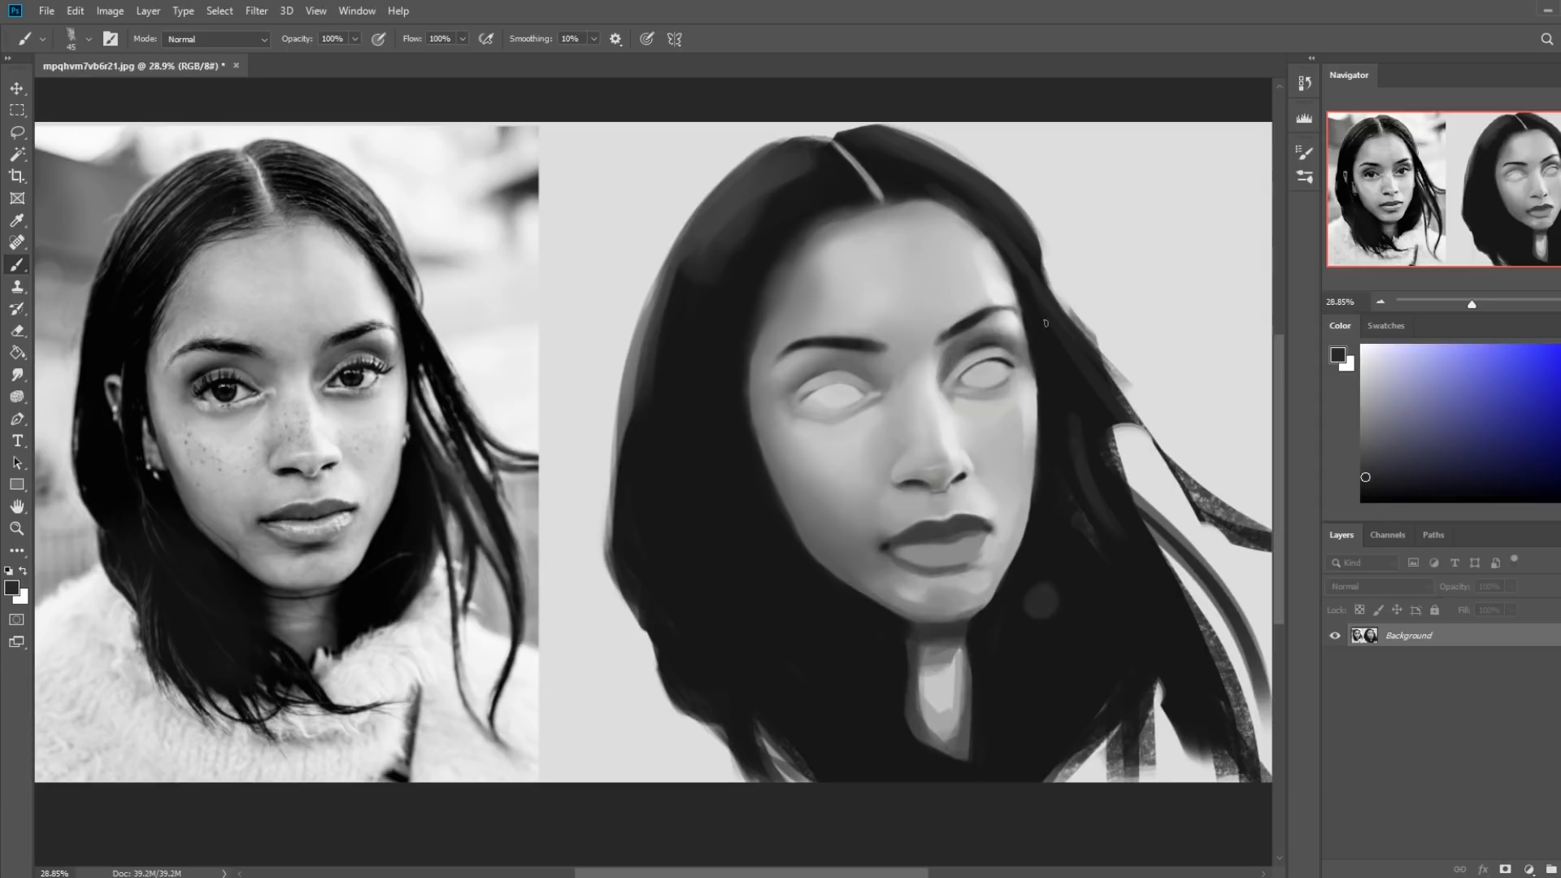
key(bracketright)
key(bracketright)
key(bracketright)
key(ctrl+minus)
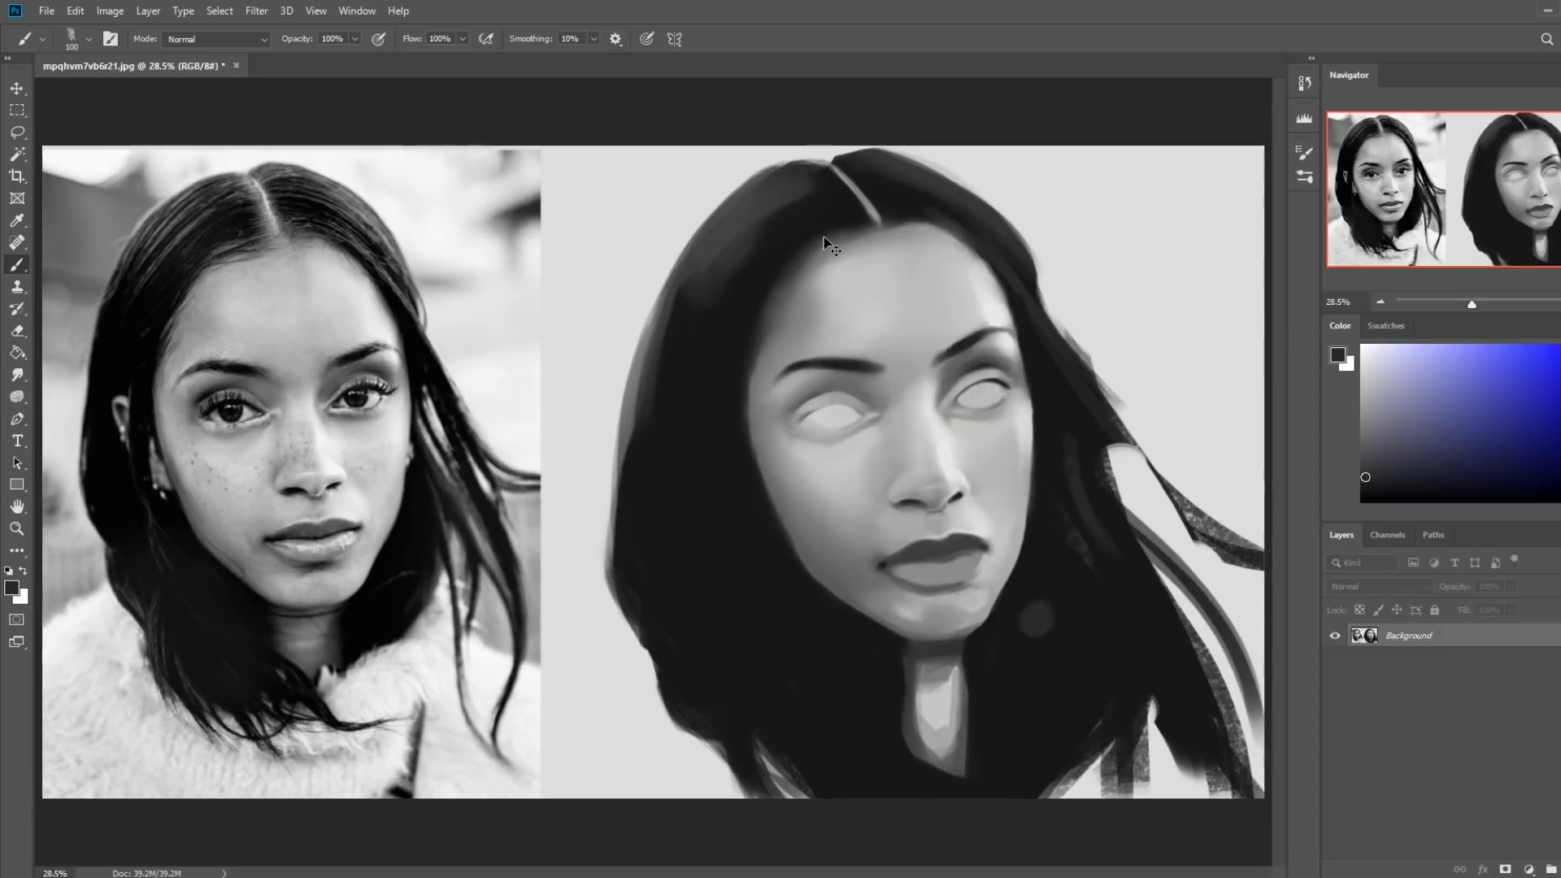
Darken the area around the right-hand eye with the sampled dark tone, adjusting the brush size down to 70
key(ctrl+minus)
key(bracketright)
key(bracketright)
key(bracketright)
key(bracketleft)
key(bracketleft)
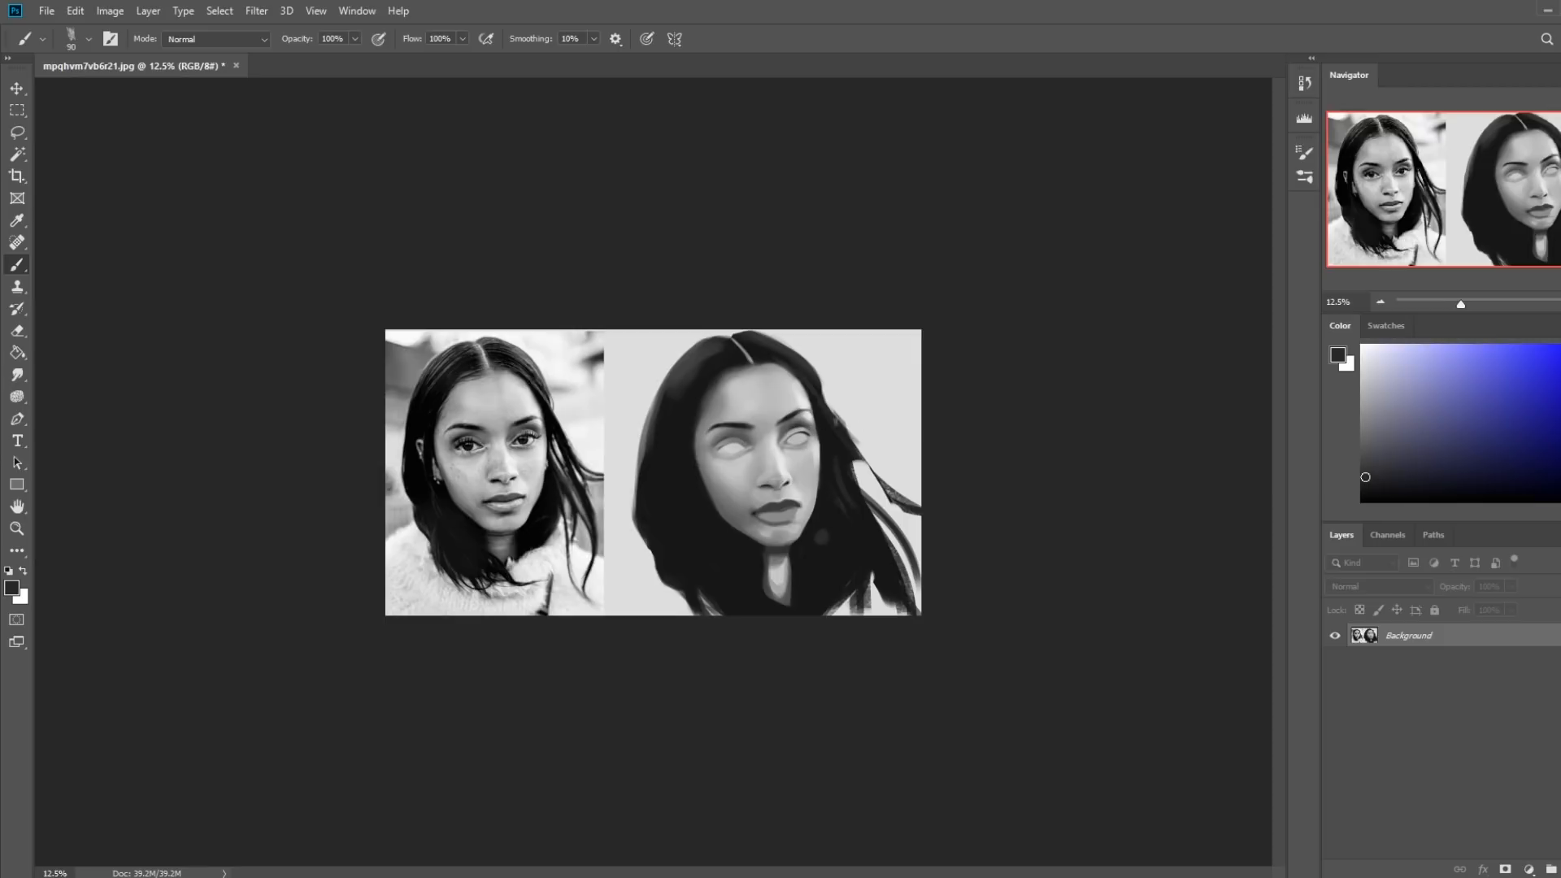
drag(782, 440, 806, 433)
key(bracketright)
key(bracketleft)
key(bracketleft)
key(ctrl+plus)
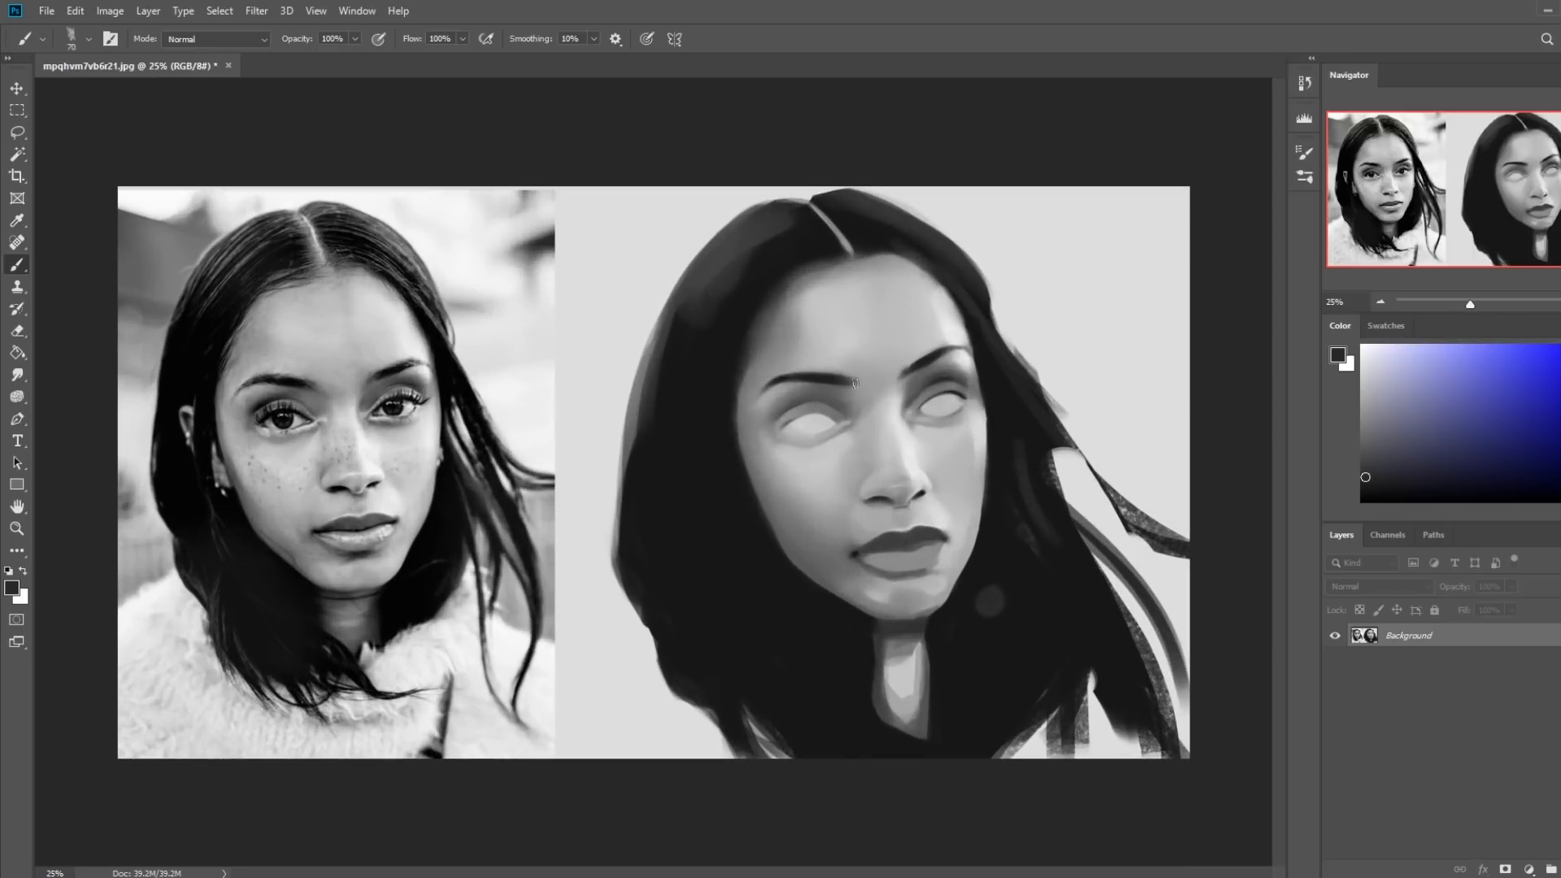
Clean up the inner end of the left-hand eyebrow with skin tones sampled beside and above it
alt+click(849, 370)
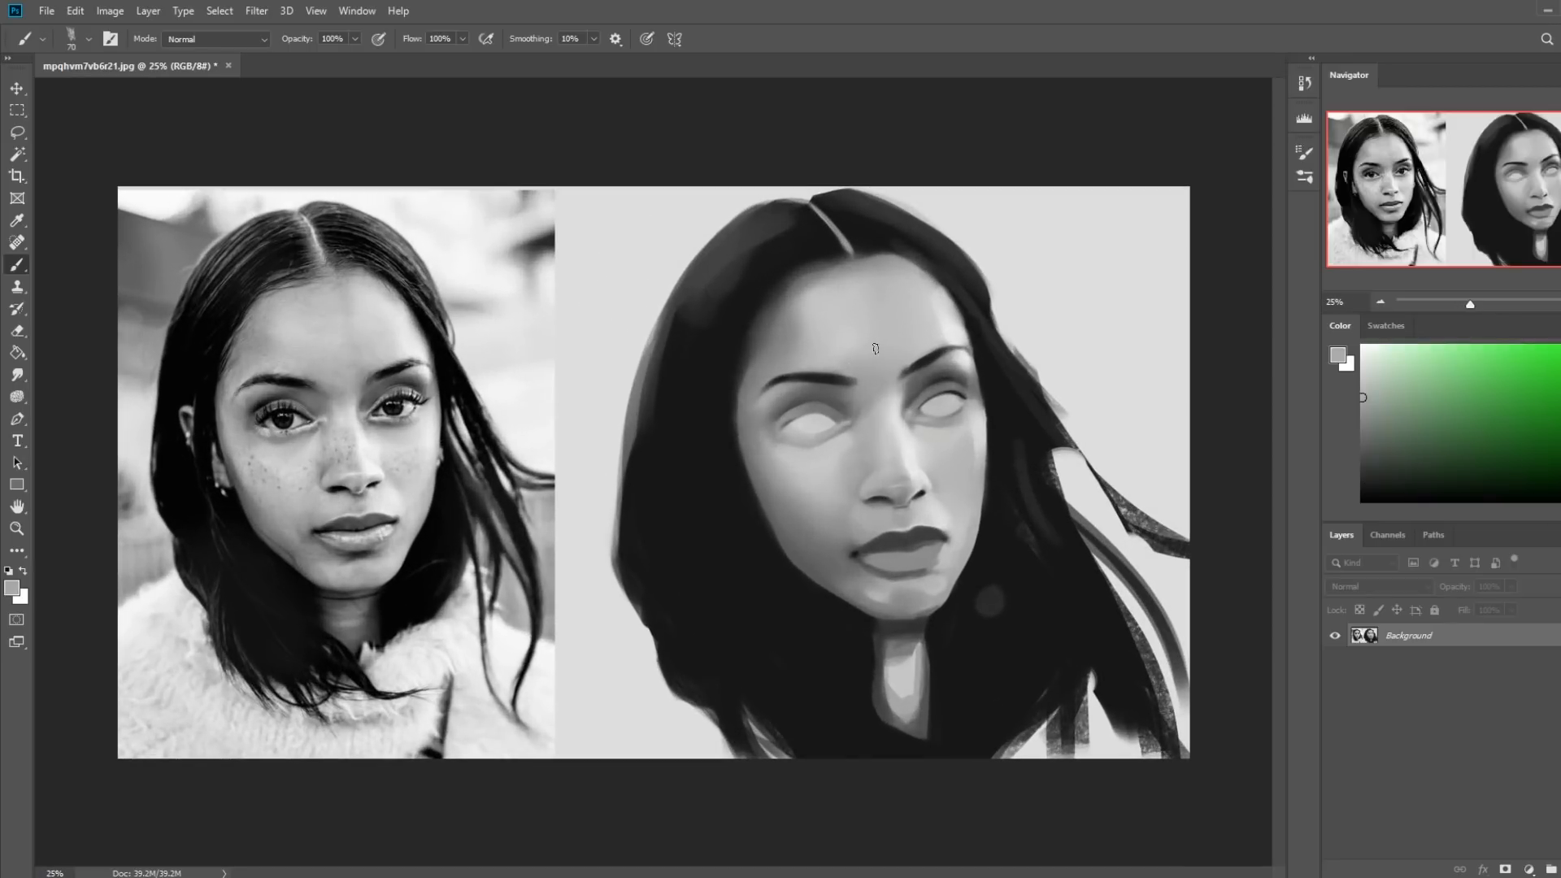
alt+click(845, 368)
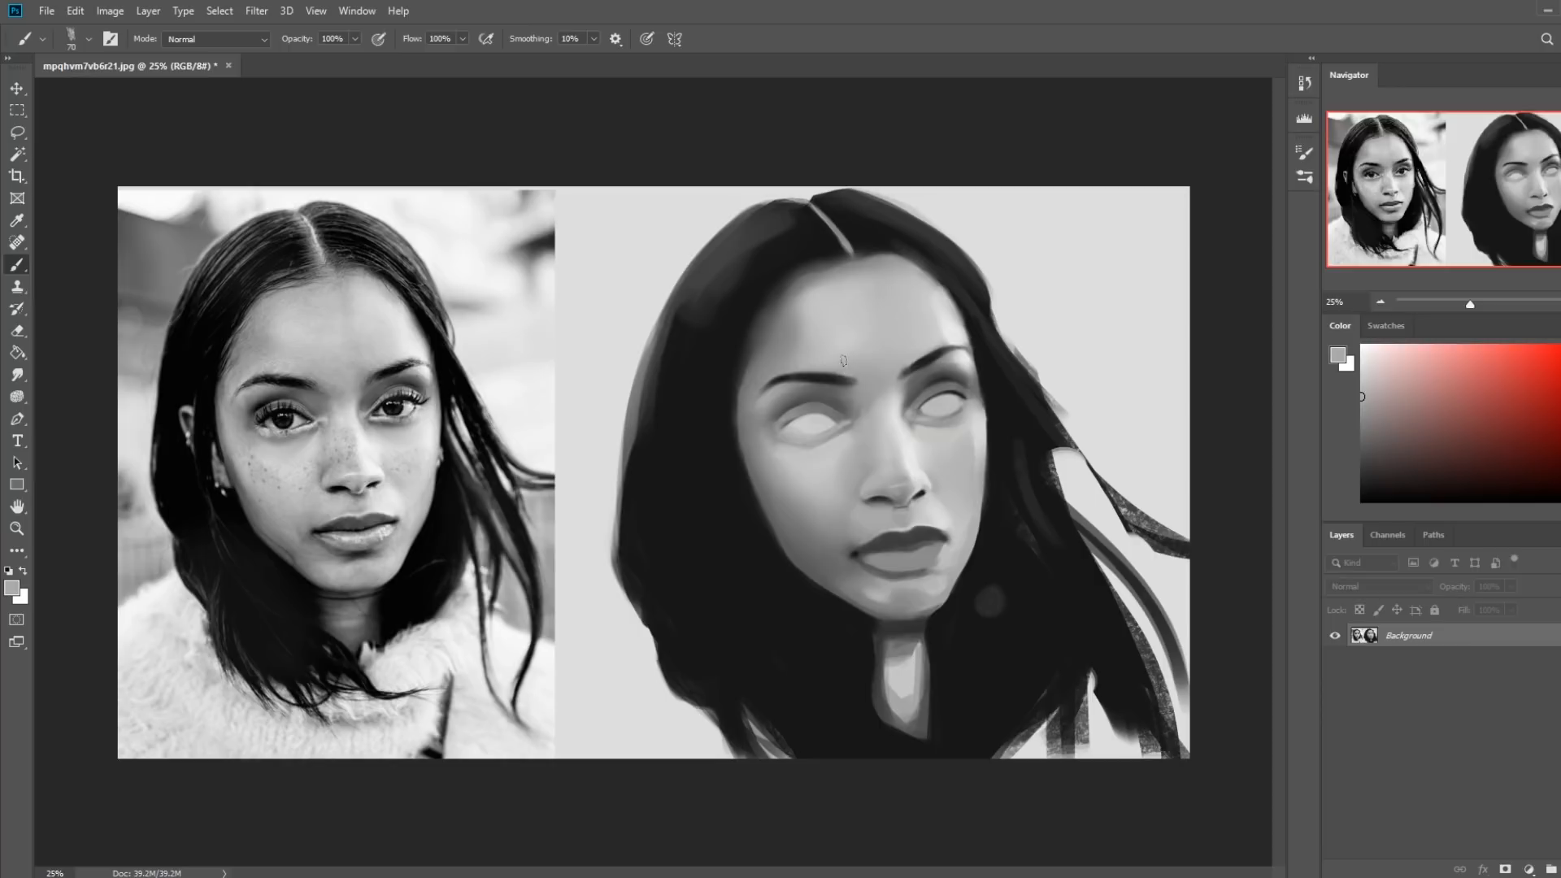
alt+click(824, 362)
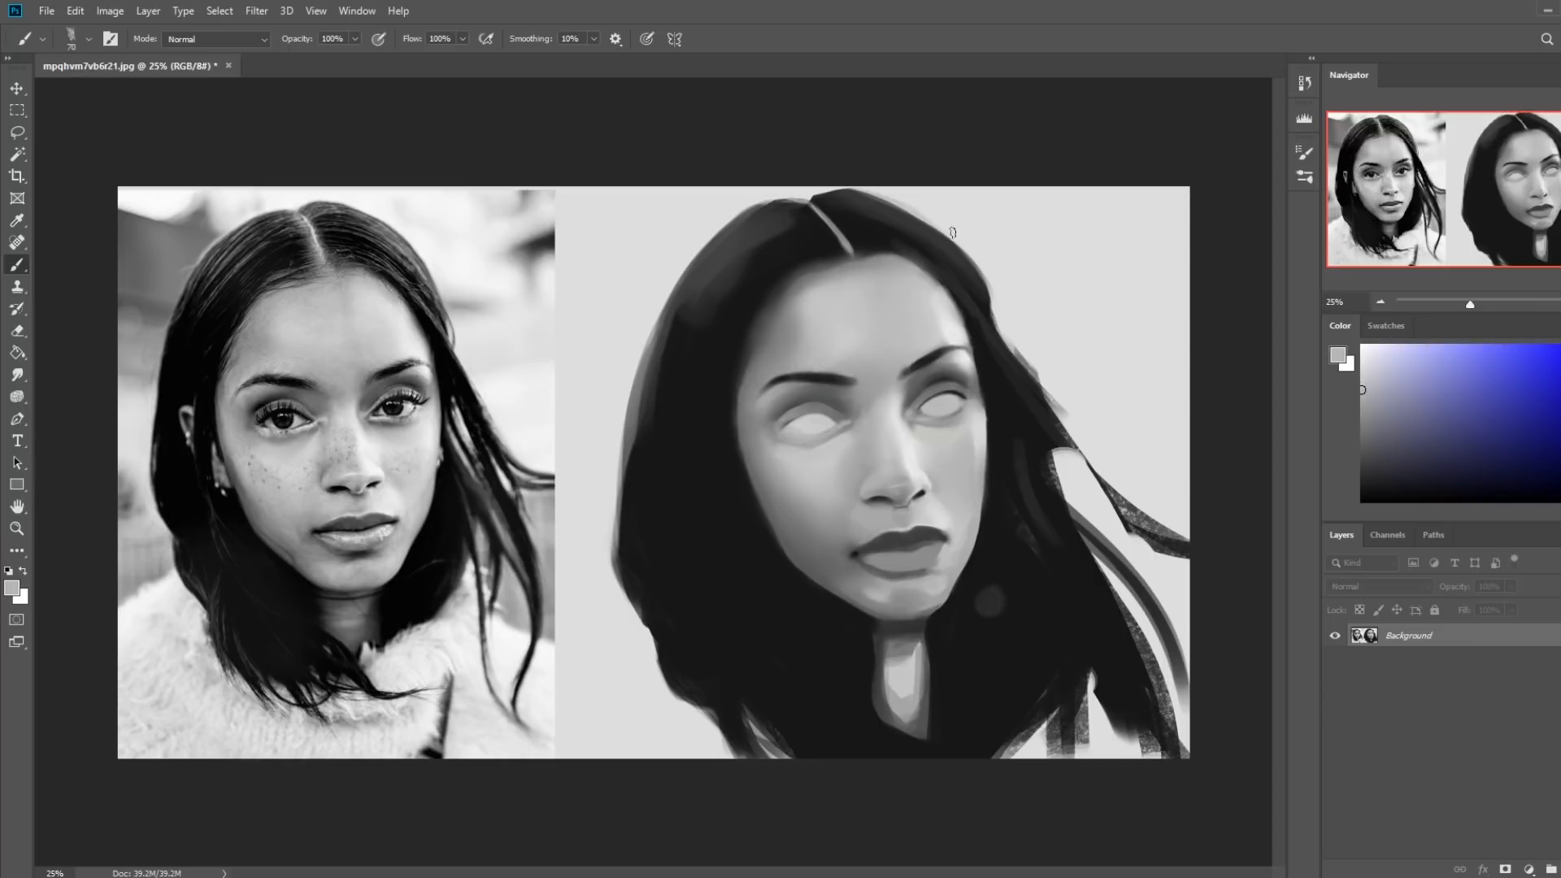
Add a sampled highlight above the tail of the right-hand eyebrow and blend it with the Smudge tool
alt+click(956, 330)
key(r)
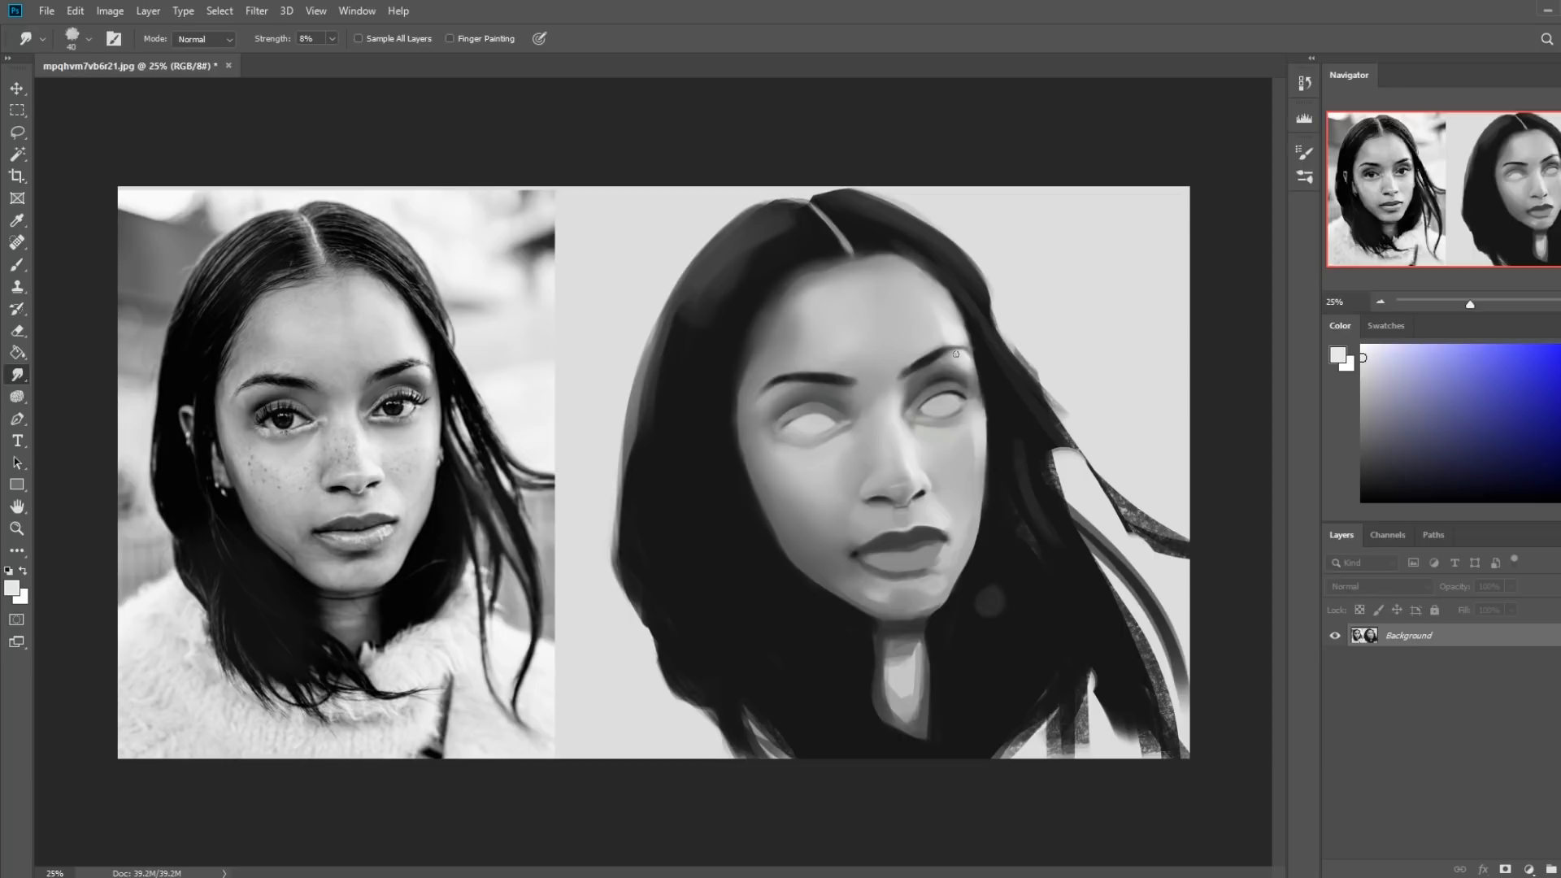
key(b)
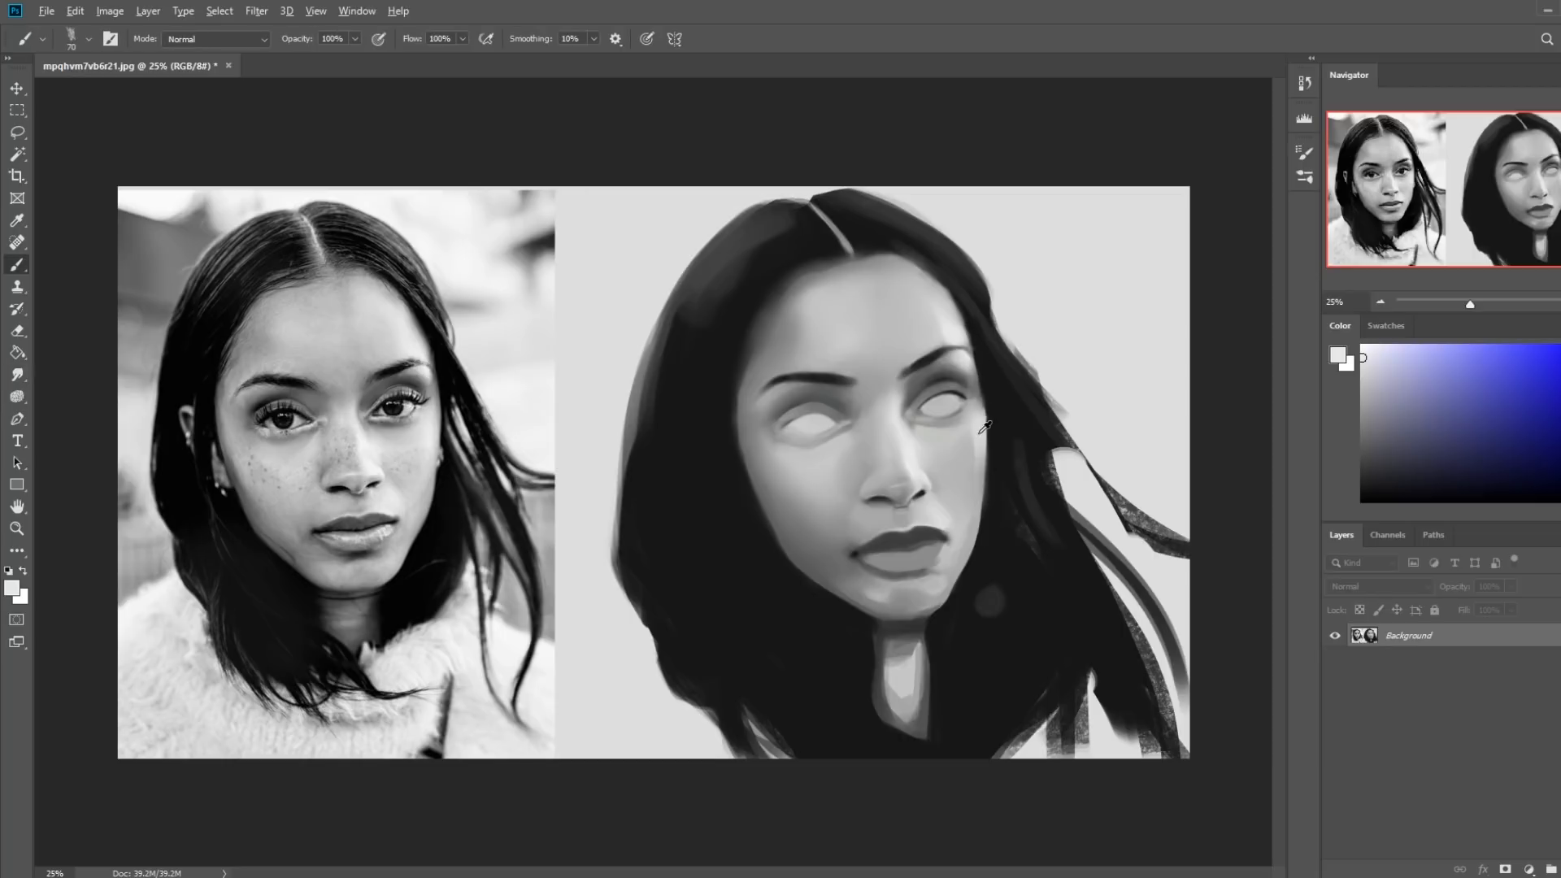
Refine the right-hand cheek edge with sampled light tones, reducing the brush to 35, and blend with the Smudge tool
alt+click(985, 427)
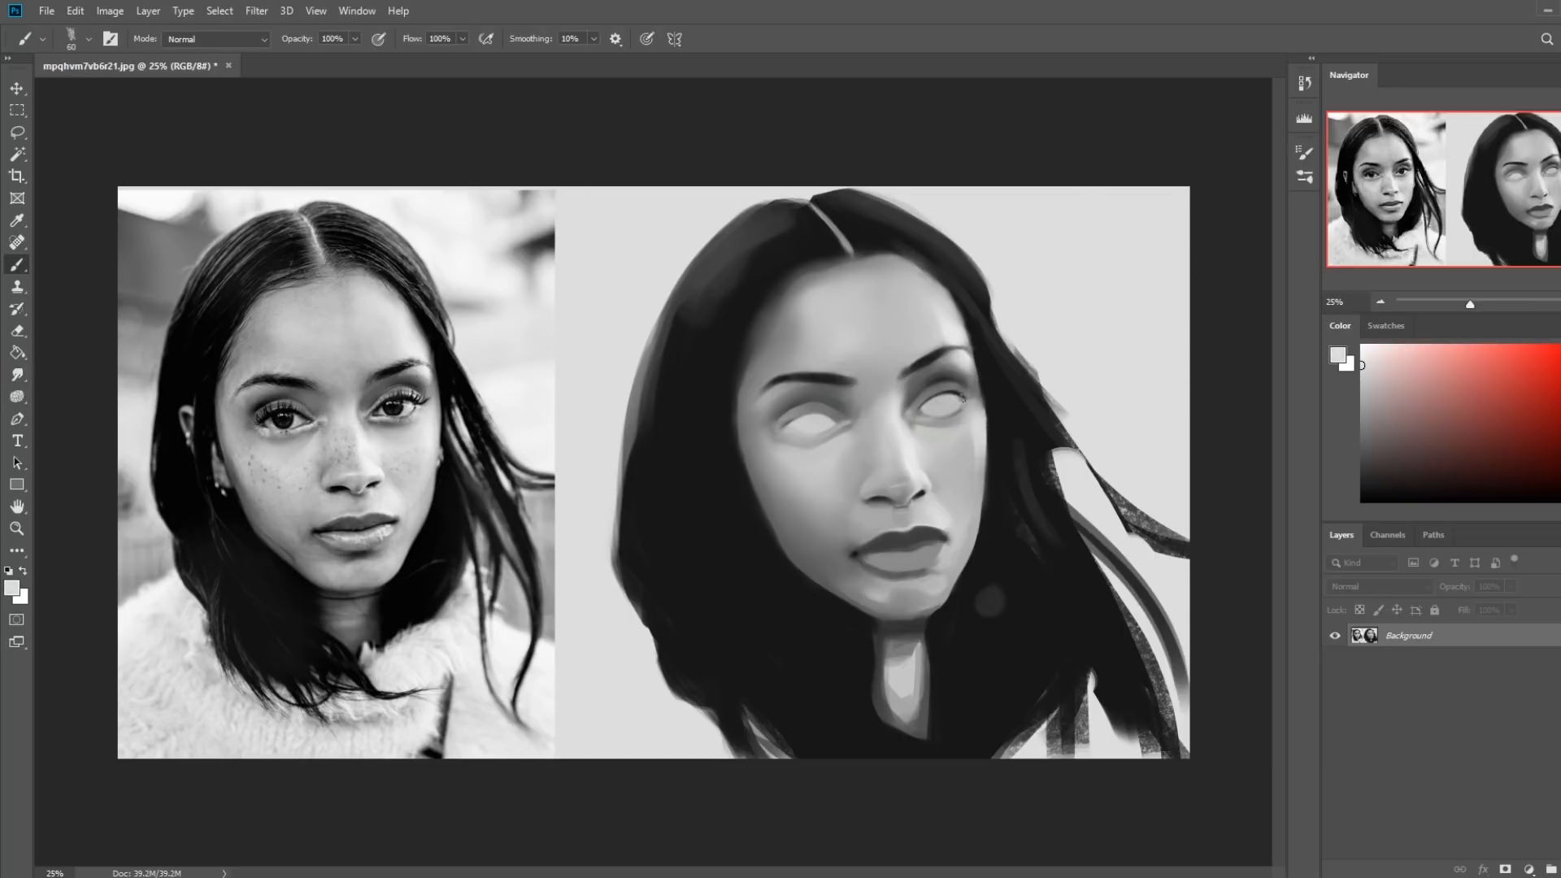
key(bracketleft)
alt+click(988, 414)
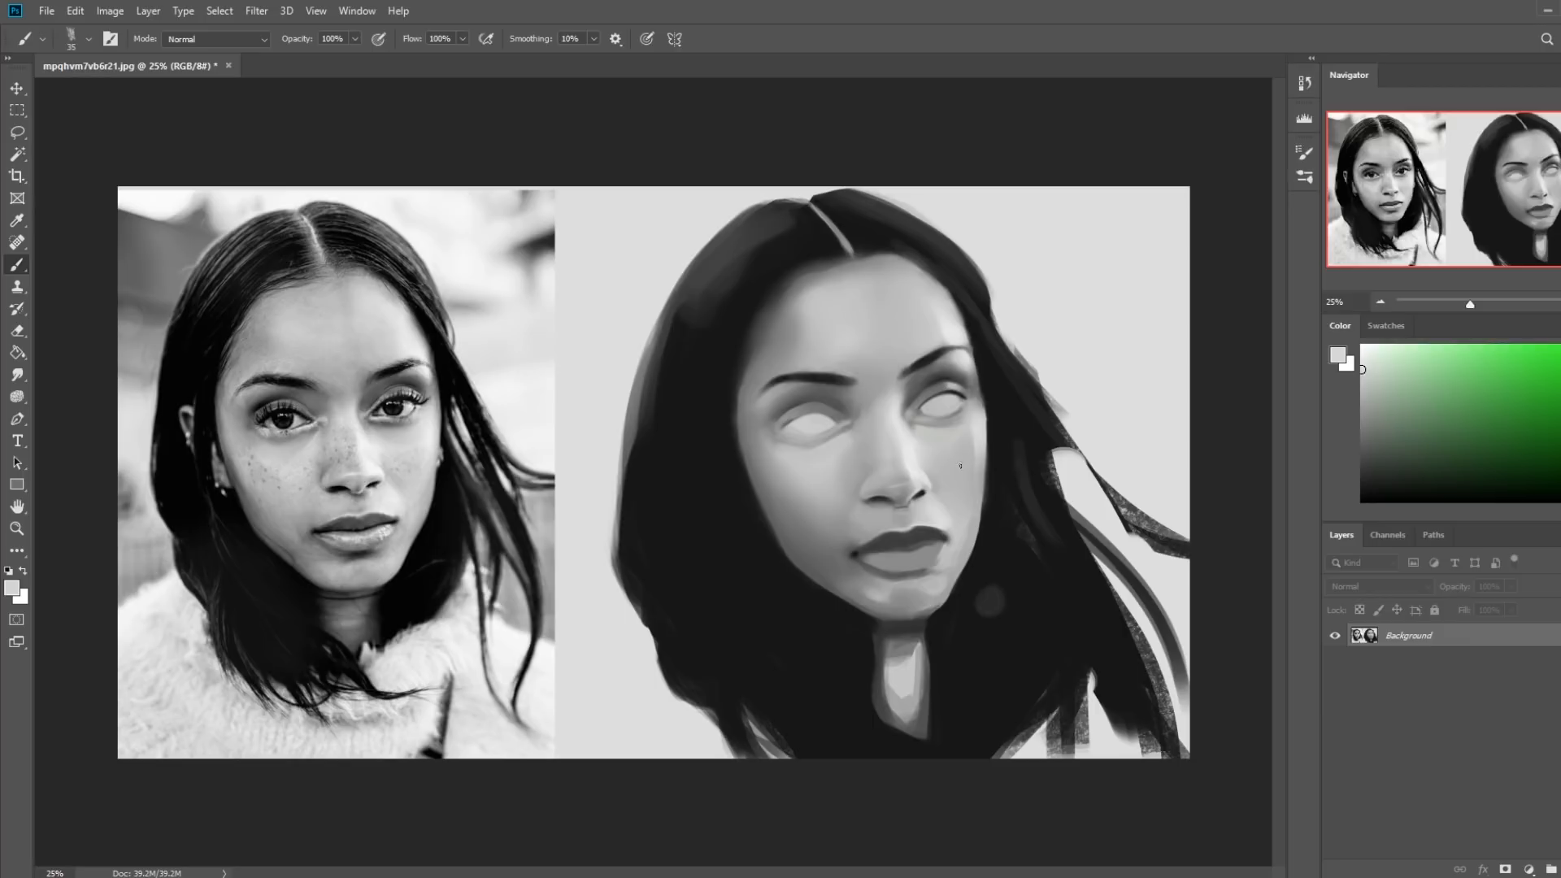
click(17, 375)
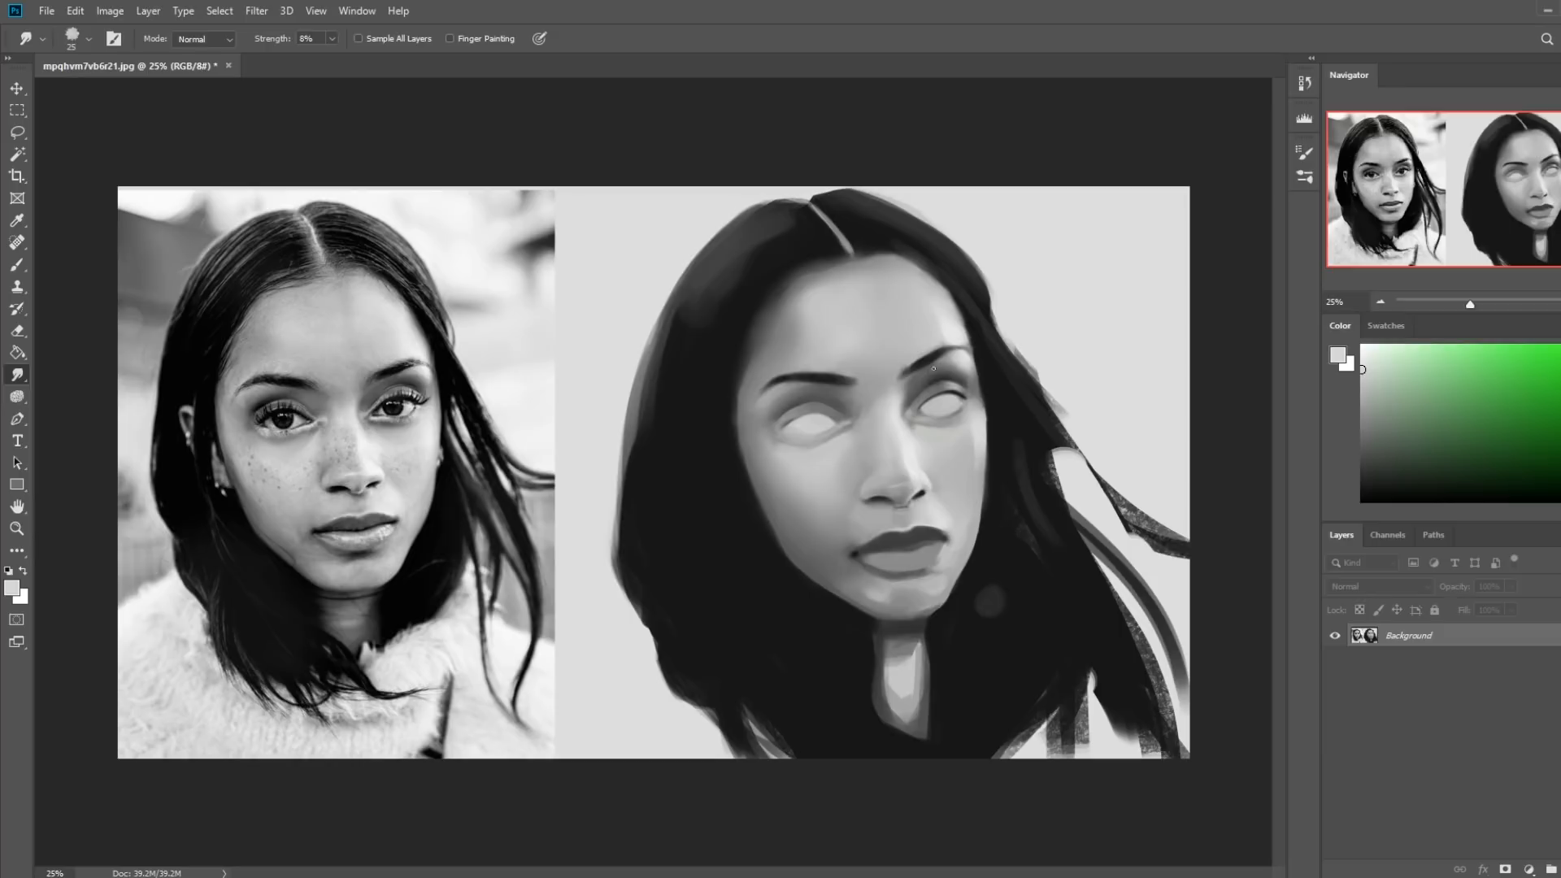
Soften the right-hand eyelid and eyeball with sampled tones, using the soft 500 px Skin and Blending brush at a reduced size
key(b)
right_click(962, 365)
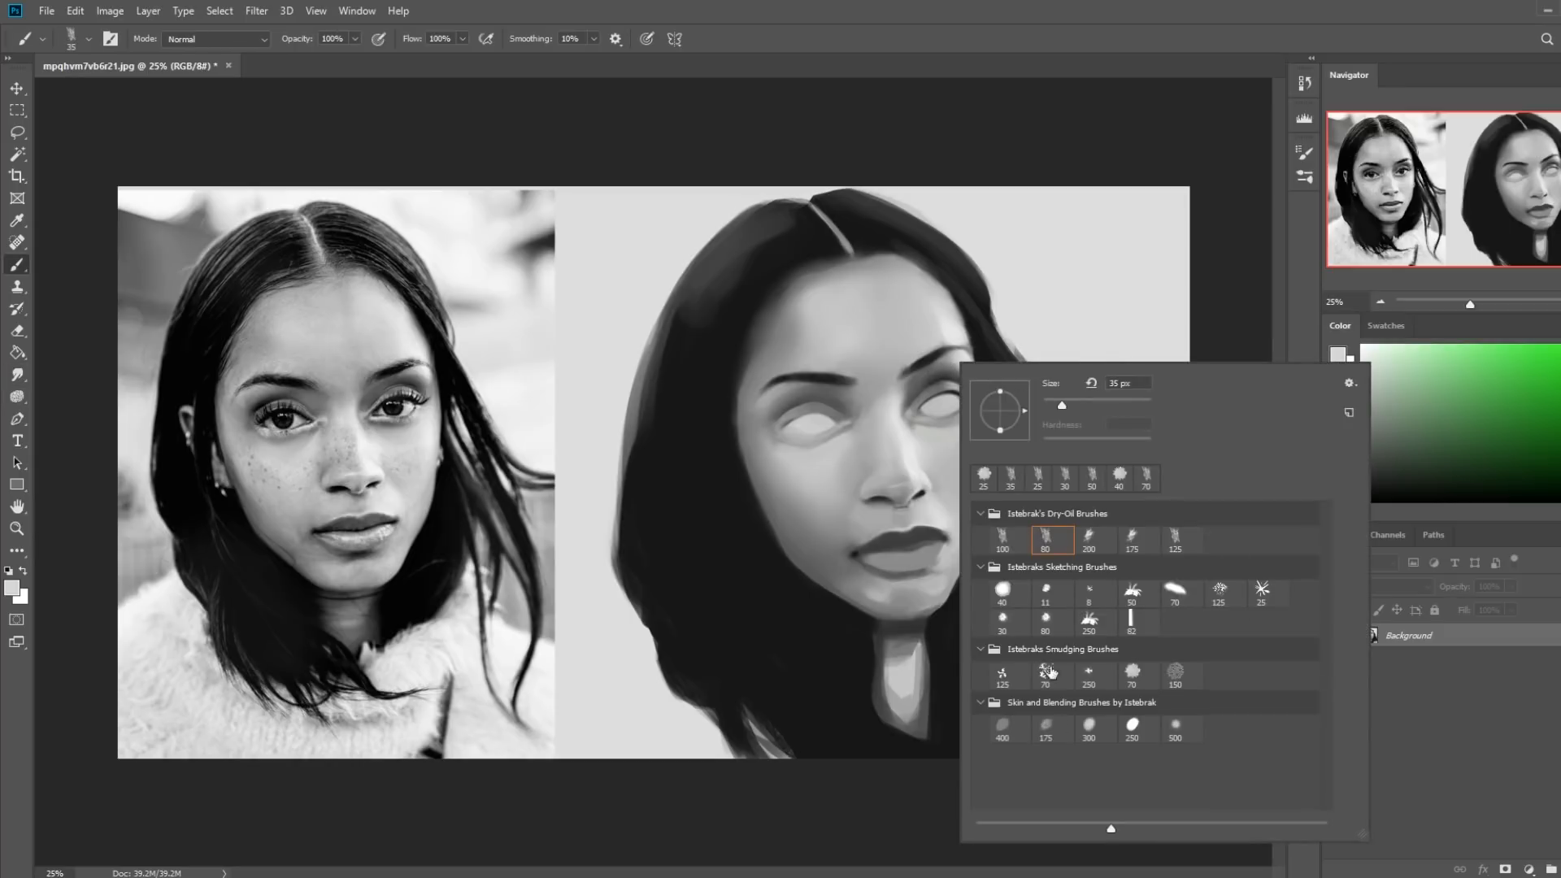
click(1175, 726)
click(1138, 160)
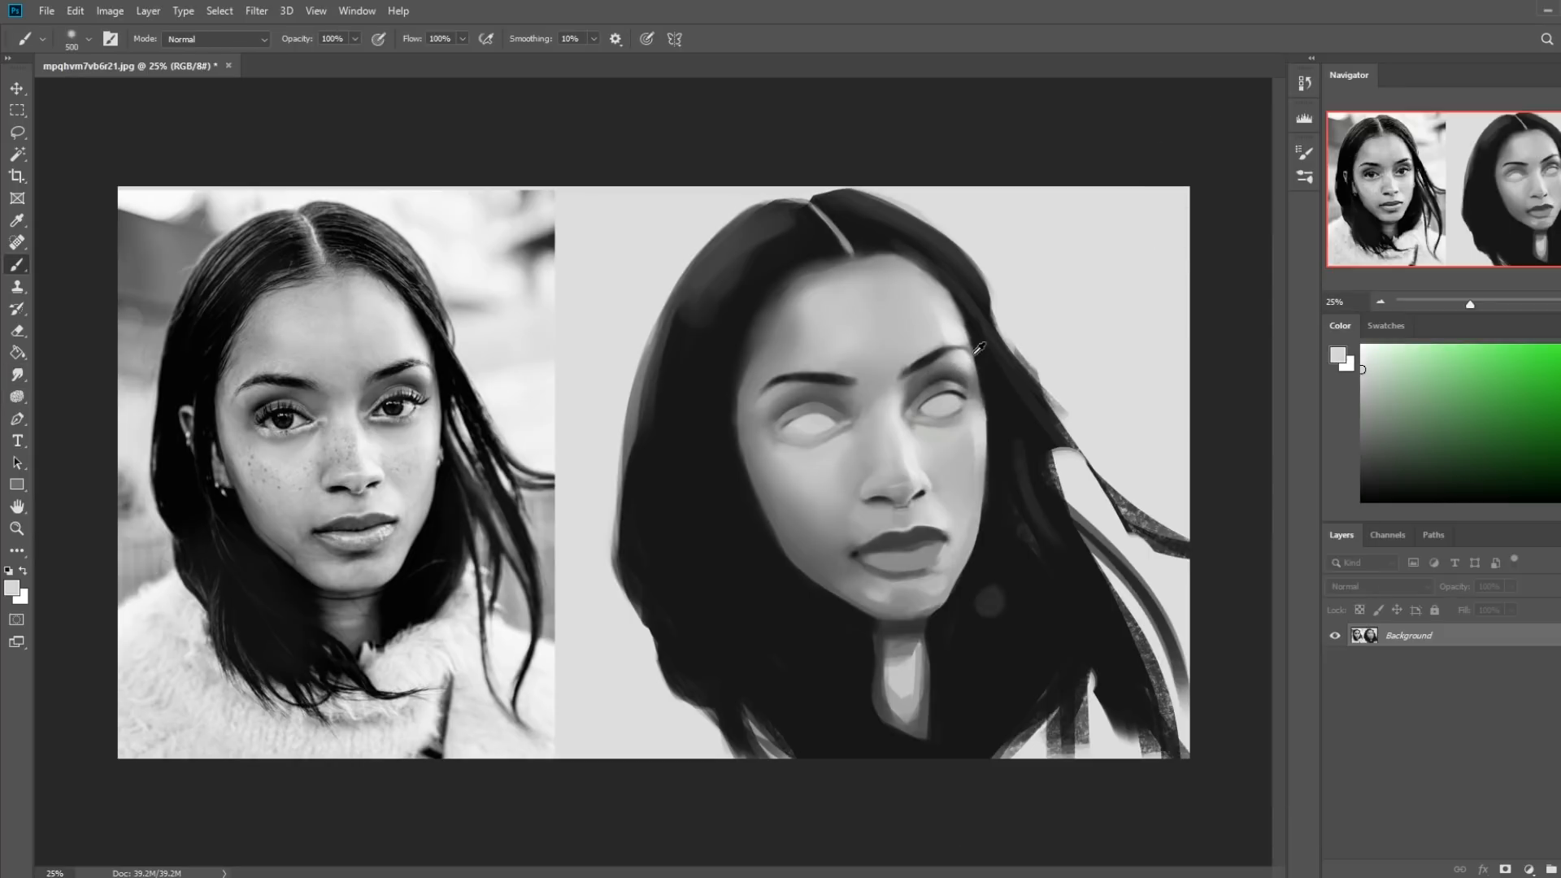
alt+click(948, 353)
key(bracketleft)
key(bracketleft)
key(bracketleft)
drag(978, 375, 927, 402)
alt+click(952, 405)
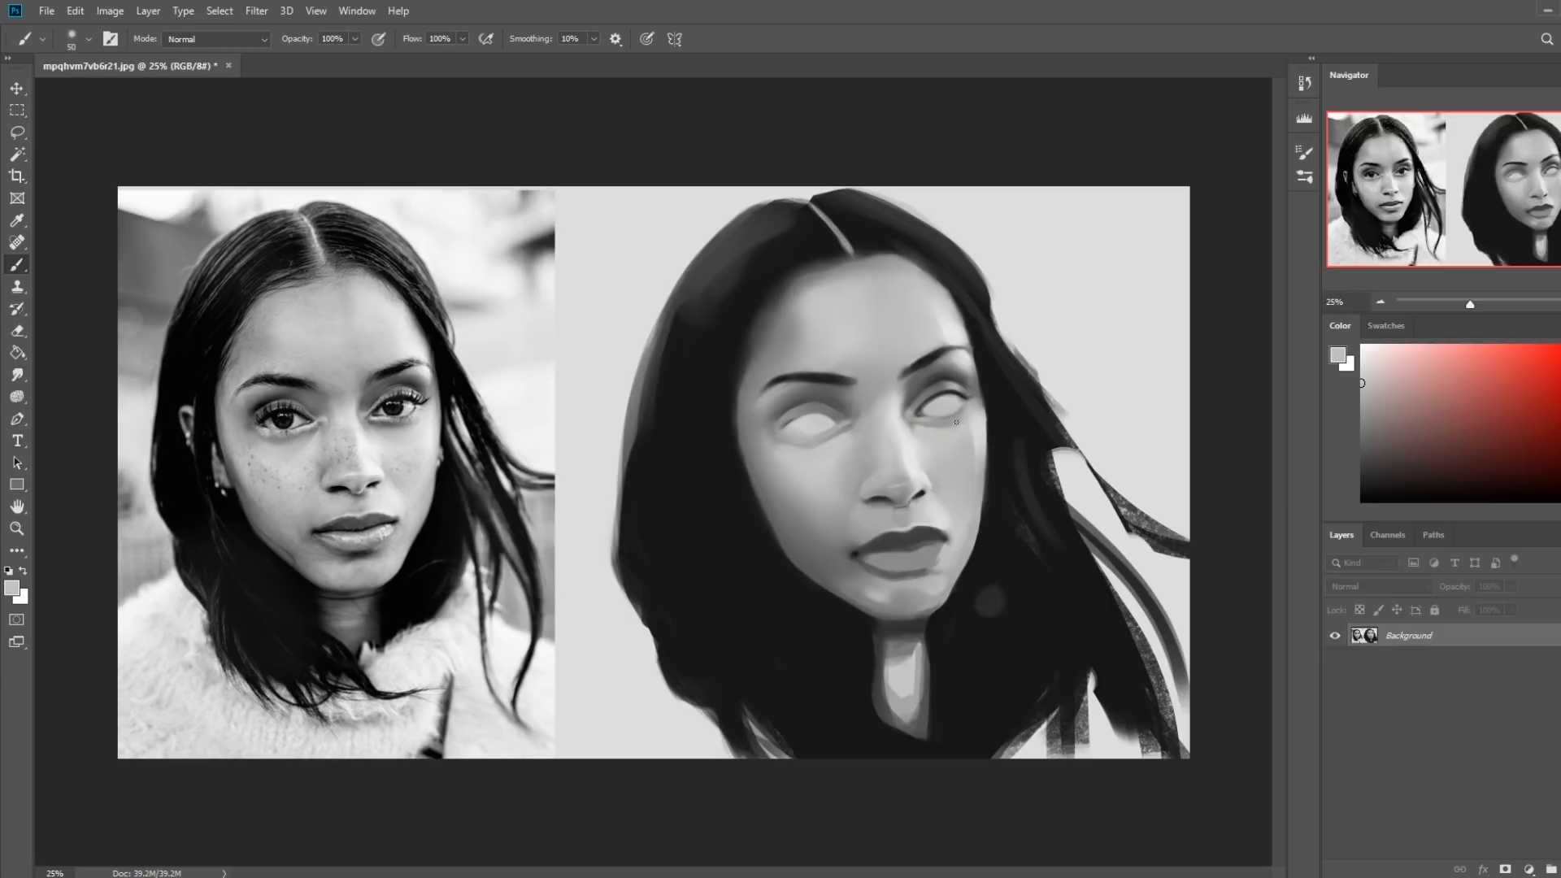
On a new layer, make a circular selection over the right-hand eyeball and fill it with black as the iris
click(17, 132)
click(61, 132)
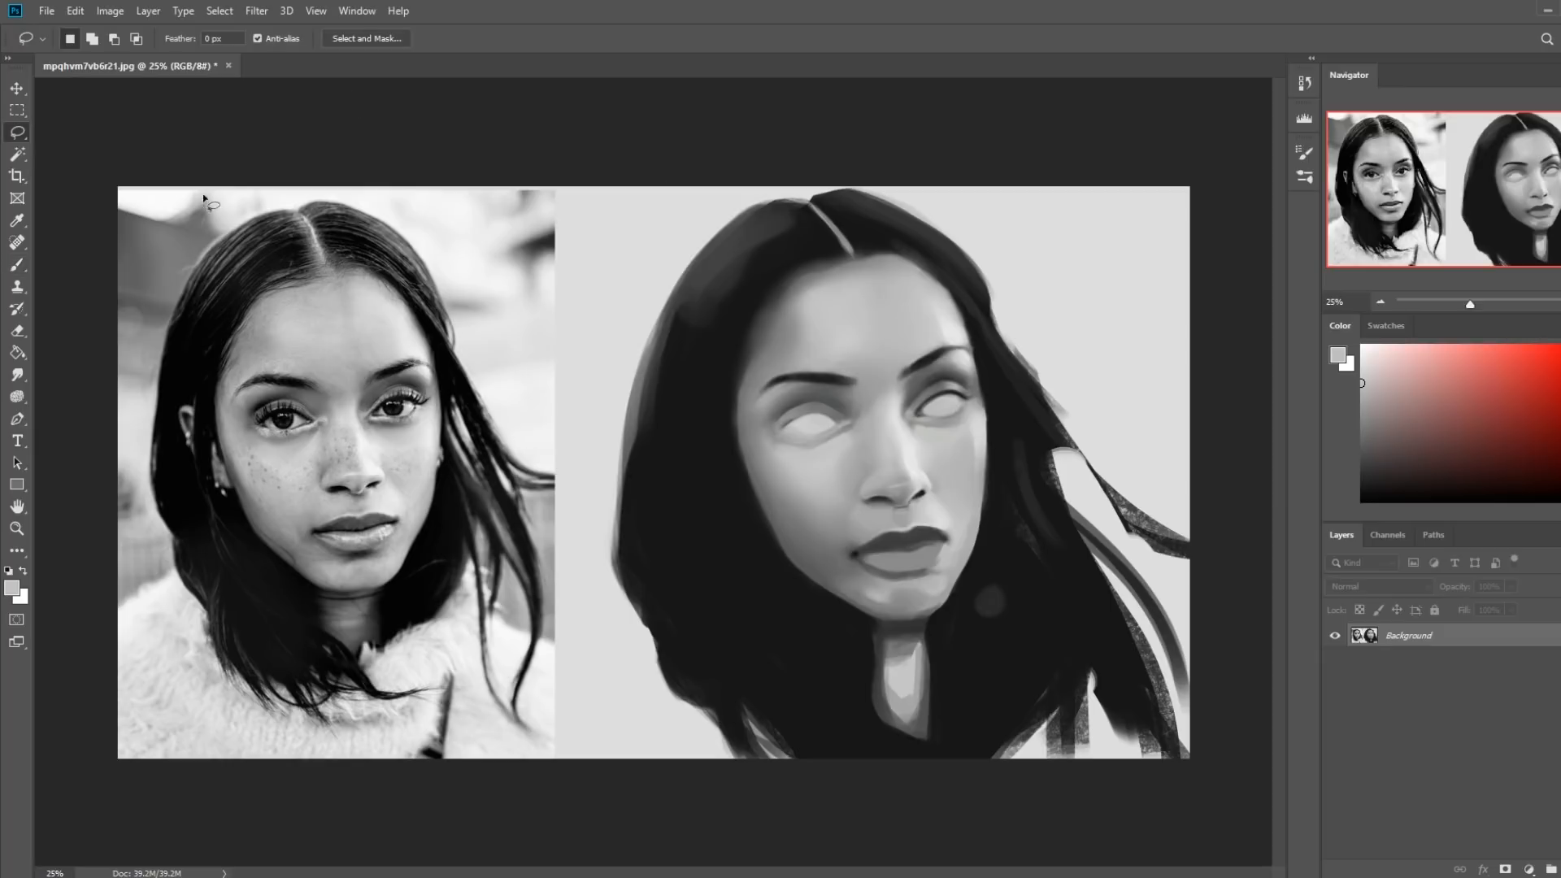
click(17, 112)
click(105, 125)
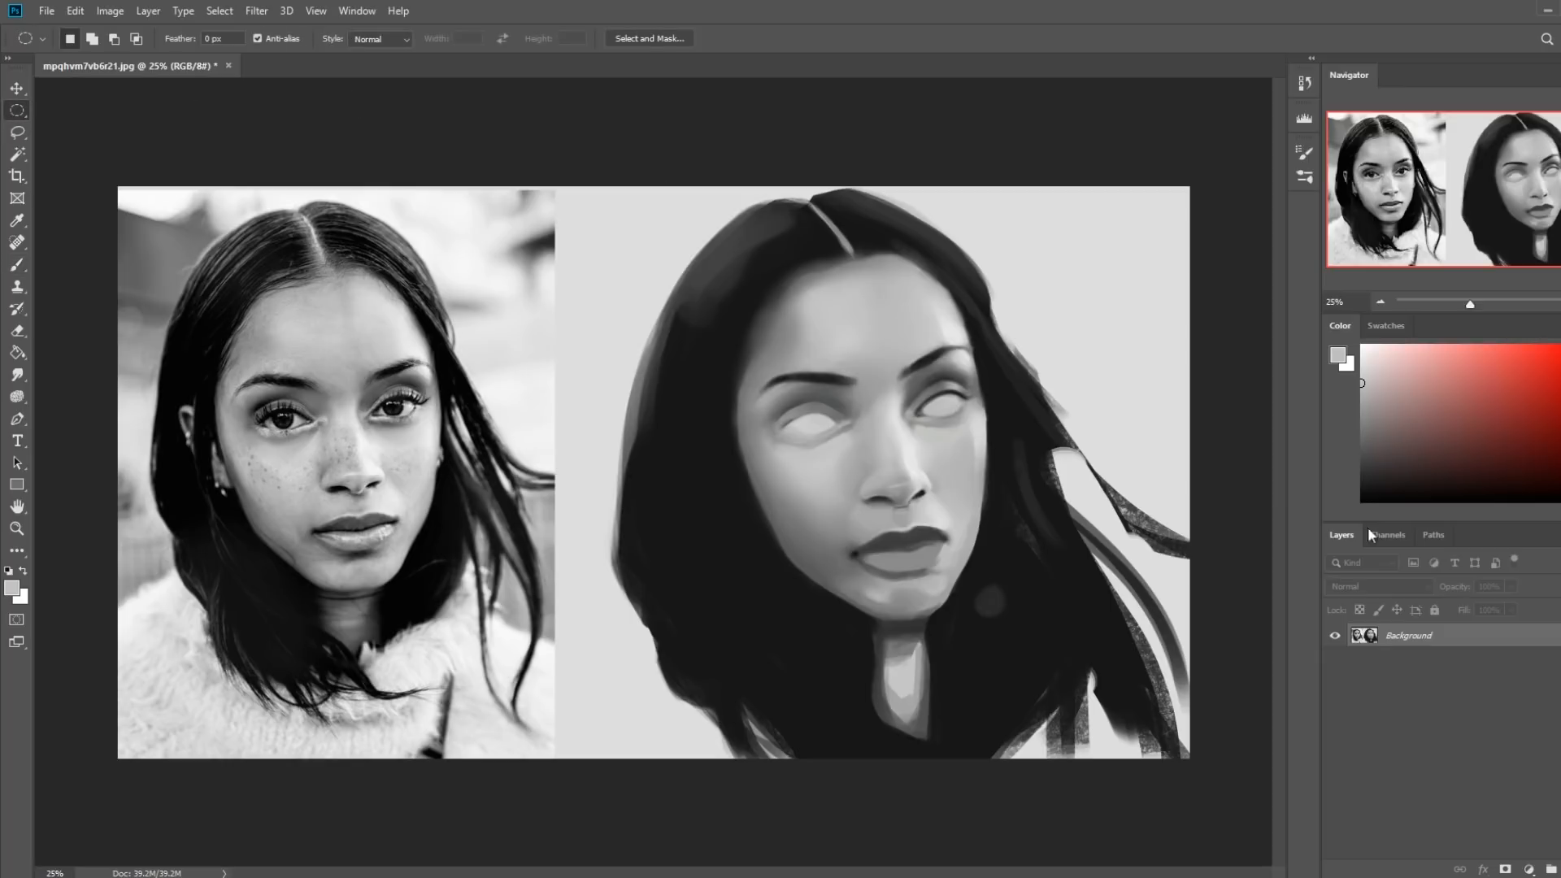
key(ctrl+shift+alt+n)
drag(927, 392, 949, 418)
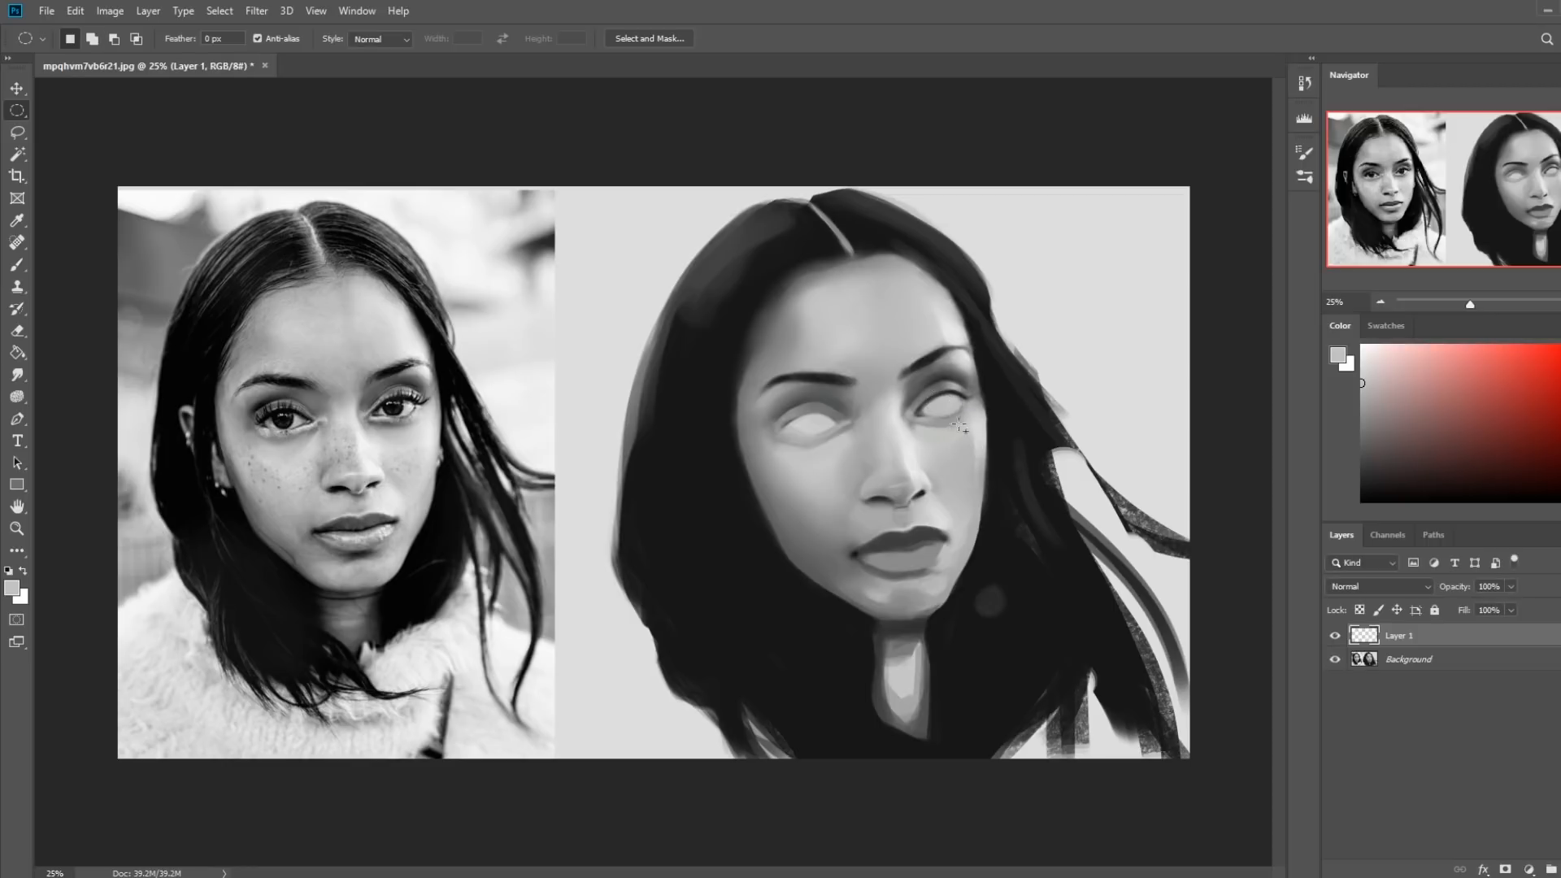
key(ctrl+d)
key(g)
key(d)
click(939, 403)
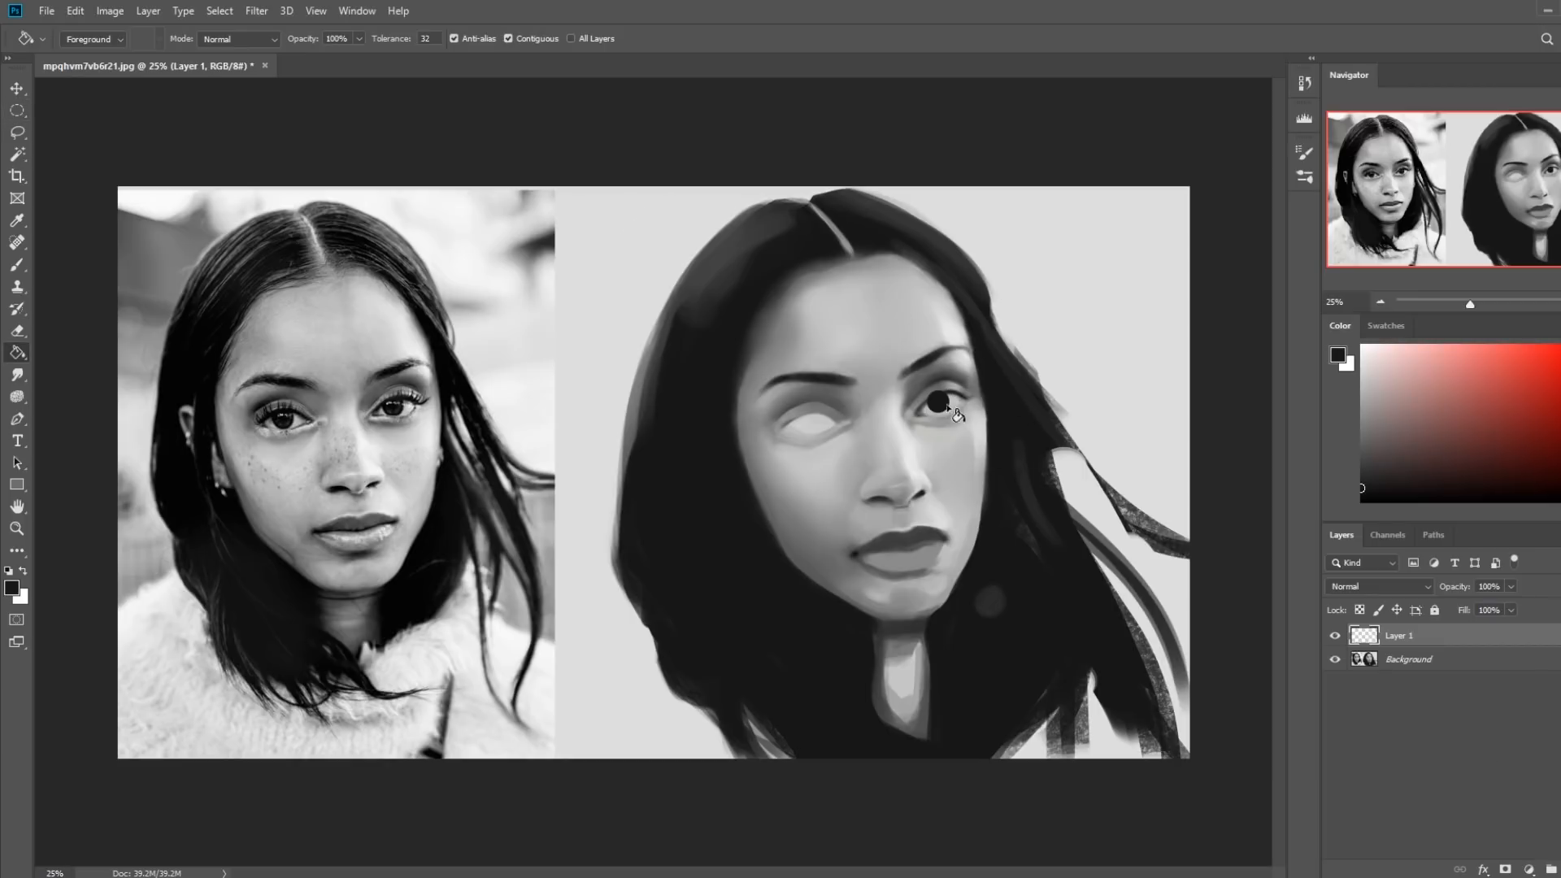
key(w)
click(936, 403)
right_click(935, 410)
key(Escape)
key(v)
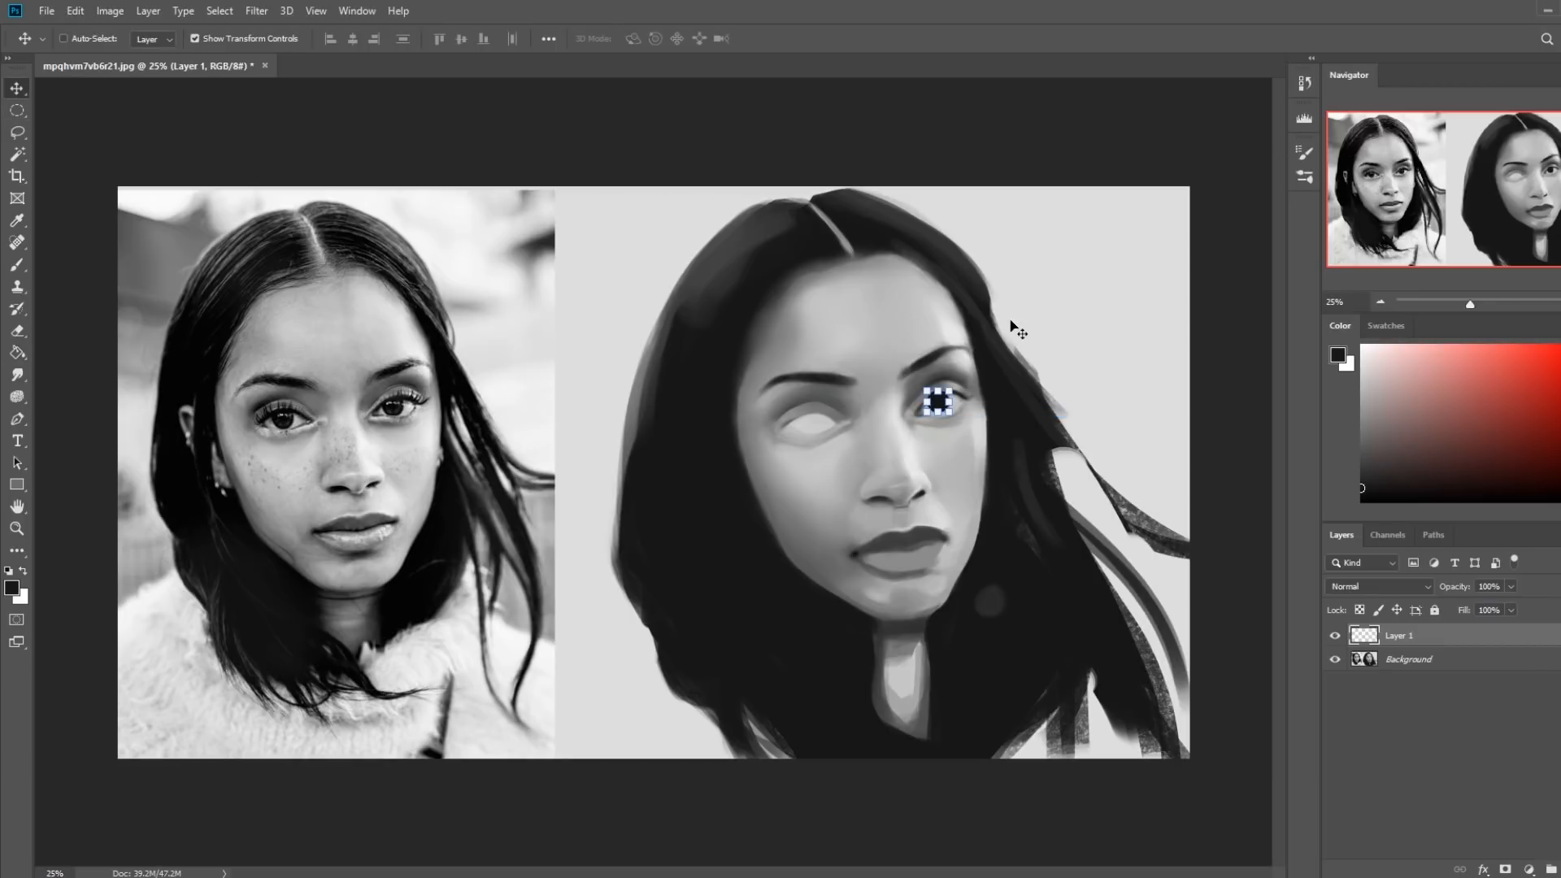
key(ctrl+d)
Scale the black iris to 111.41% and nudge it slightly left and down within the right-hand eye
key(ctrl+plus)
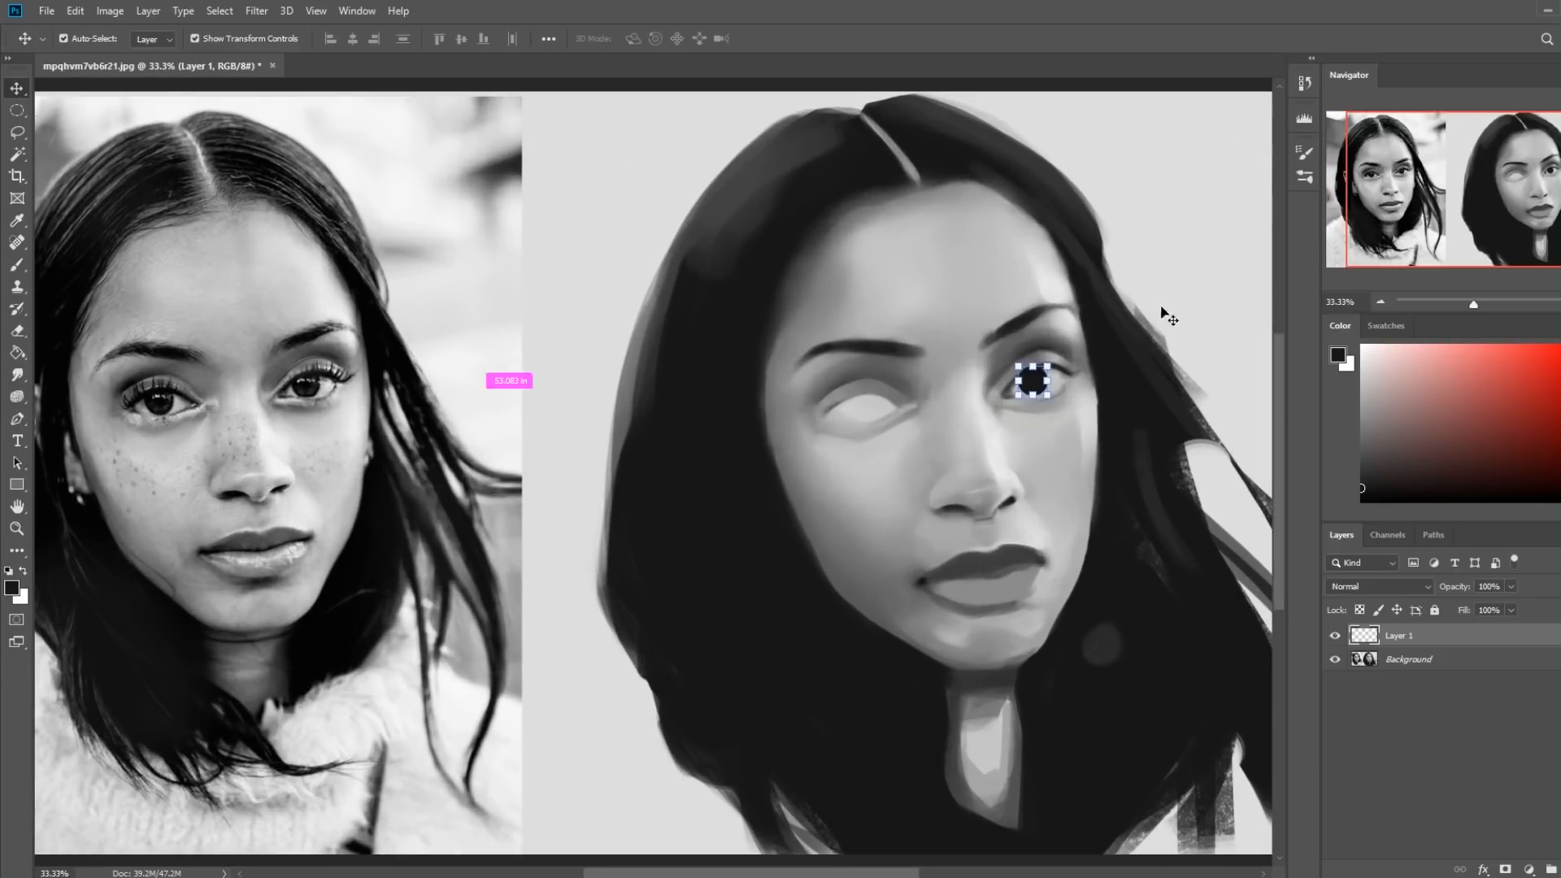
key(ctrl+t)
drag(1049, 363, 1050, 363)
key(Left)
key(Left)
key(Left)
key(Left)
key(Left)
key(Left)
key(Down)
key(Down)
key(Down)
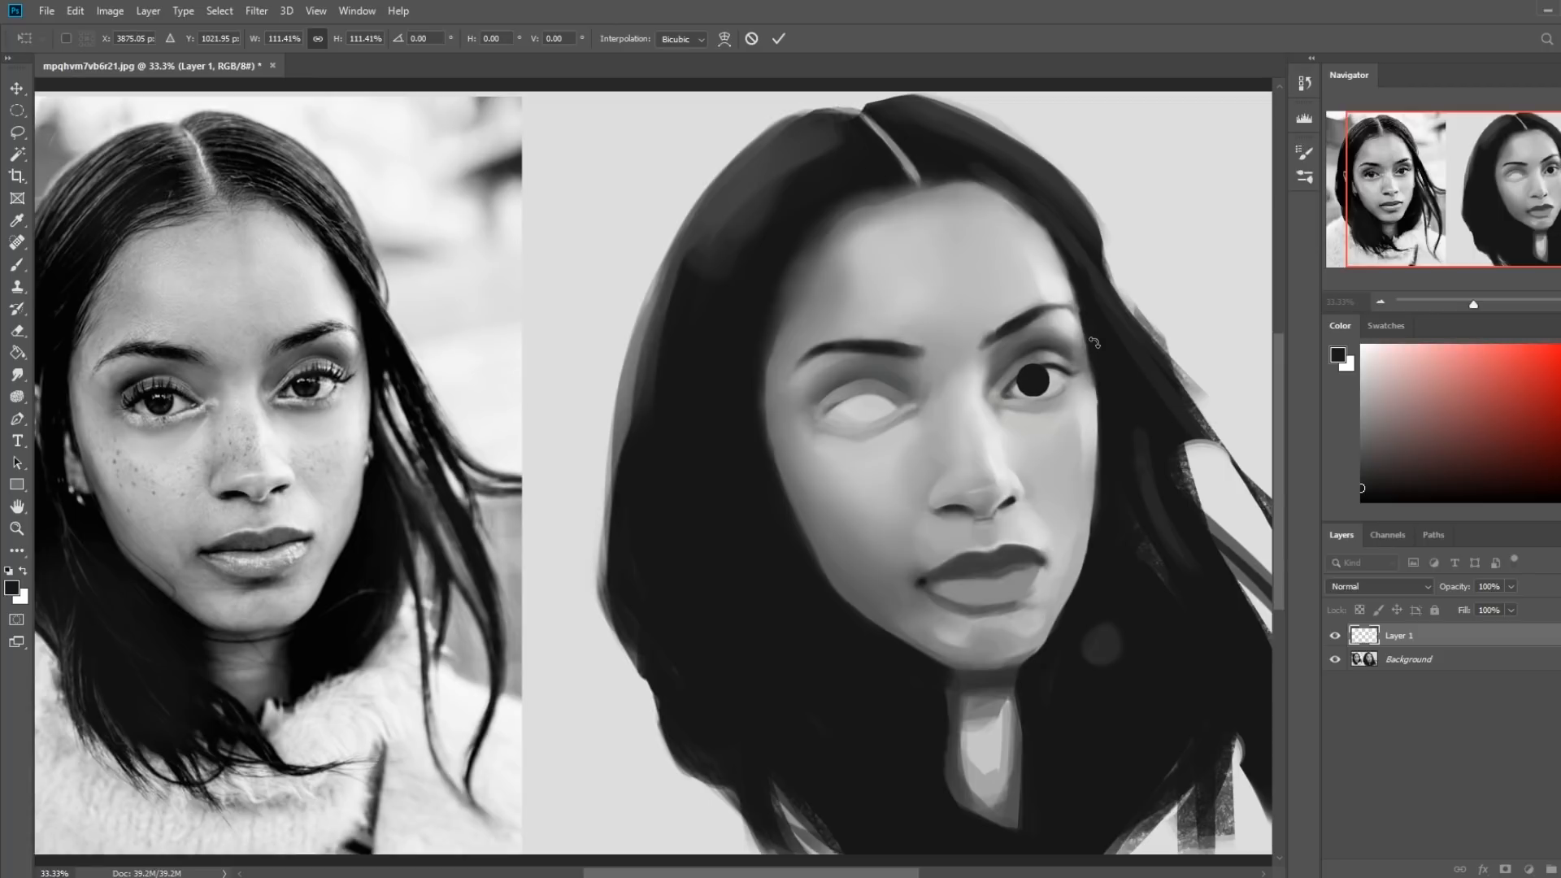
key(Down)
key(Down)
key(Down)
scroll(1094, 343, down, 2)
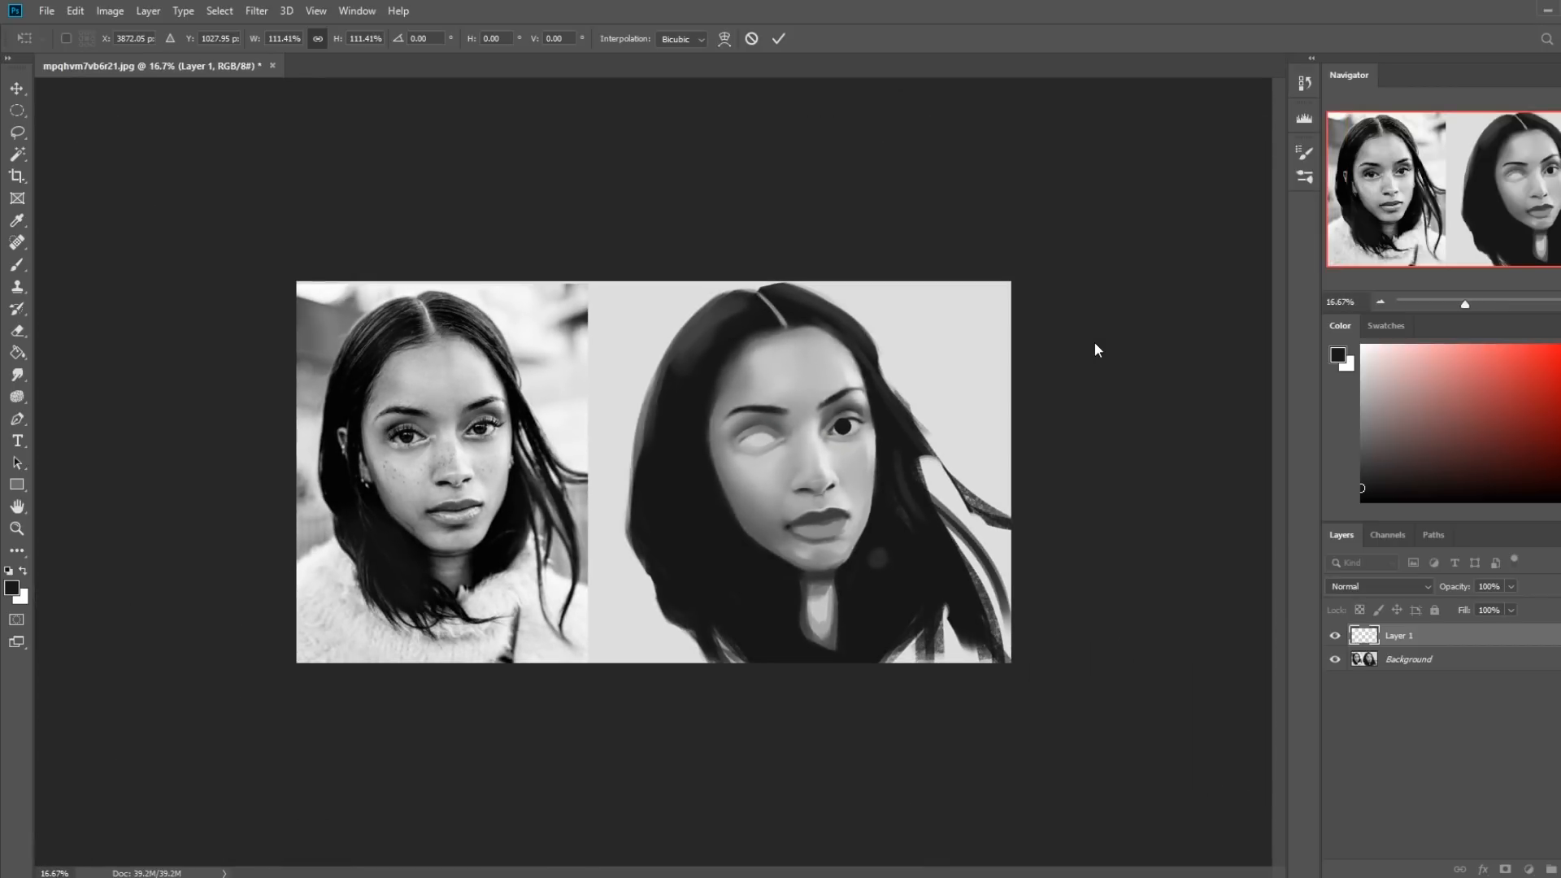
key(Return)
key(e)
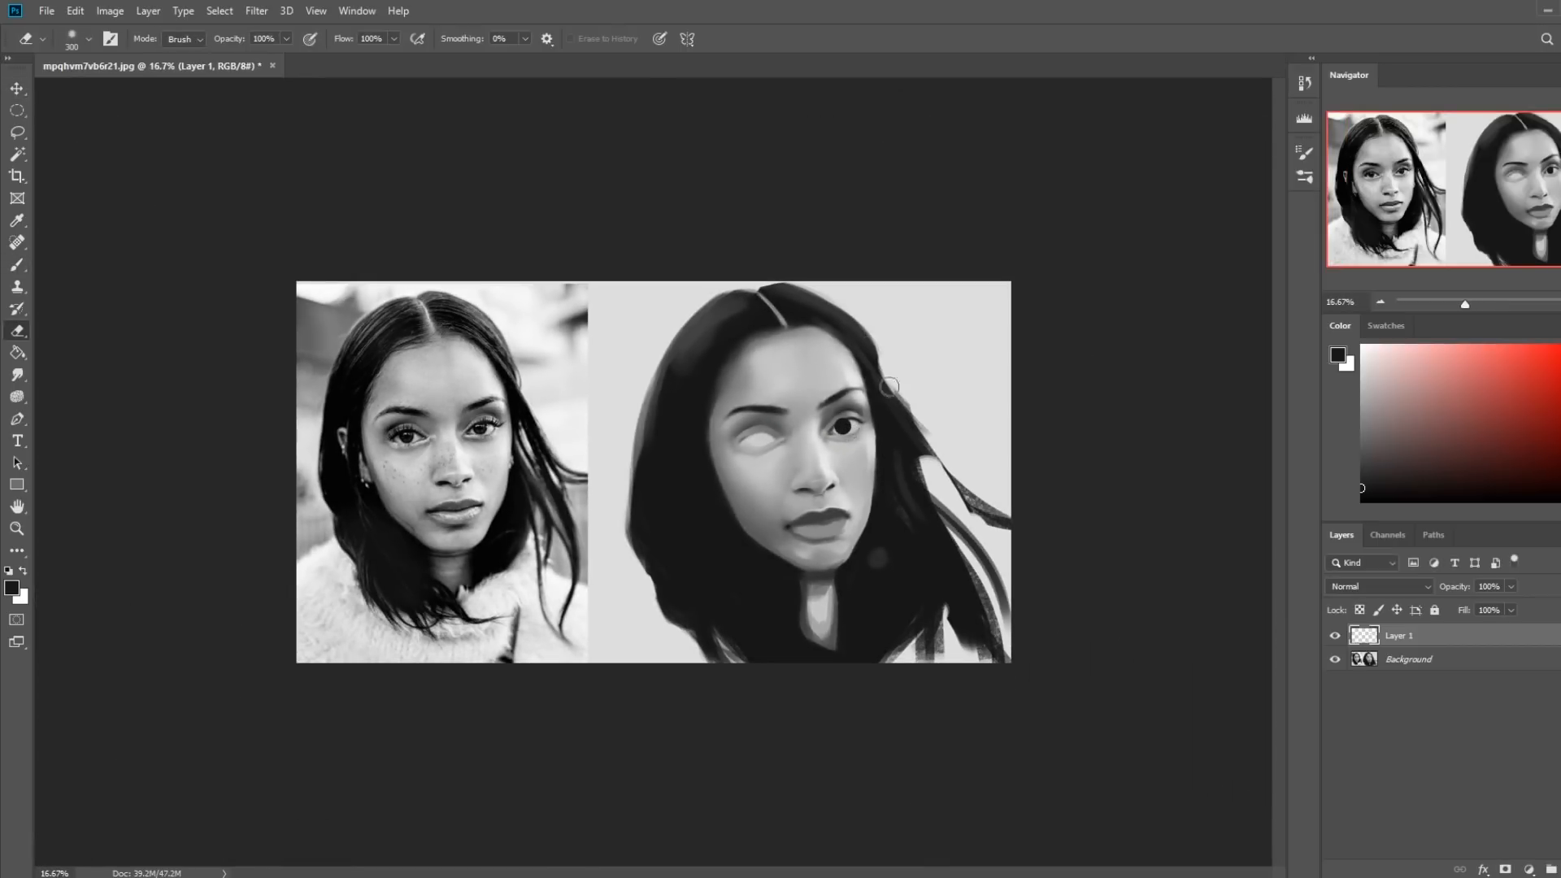
right_click(868, 409)
click(970, 579)
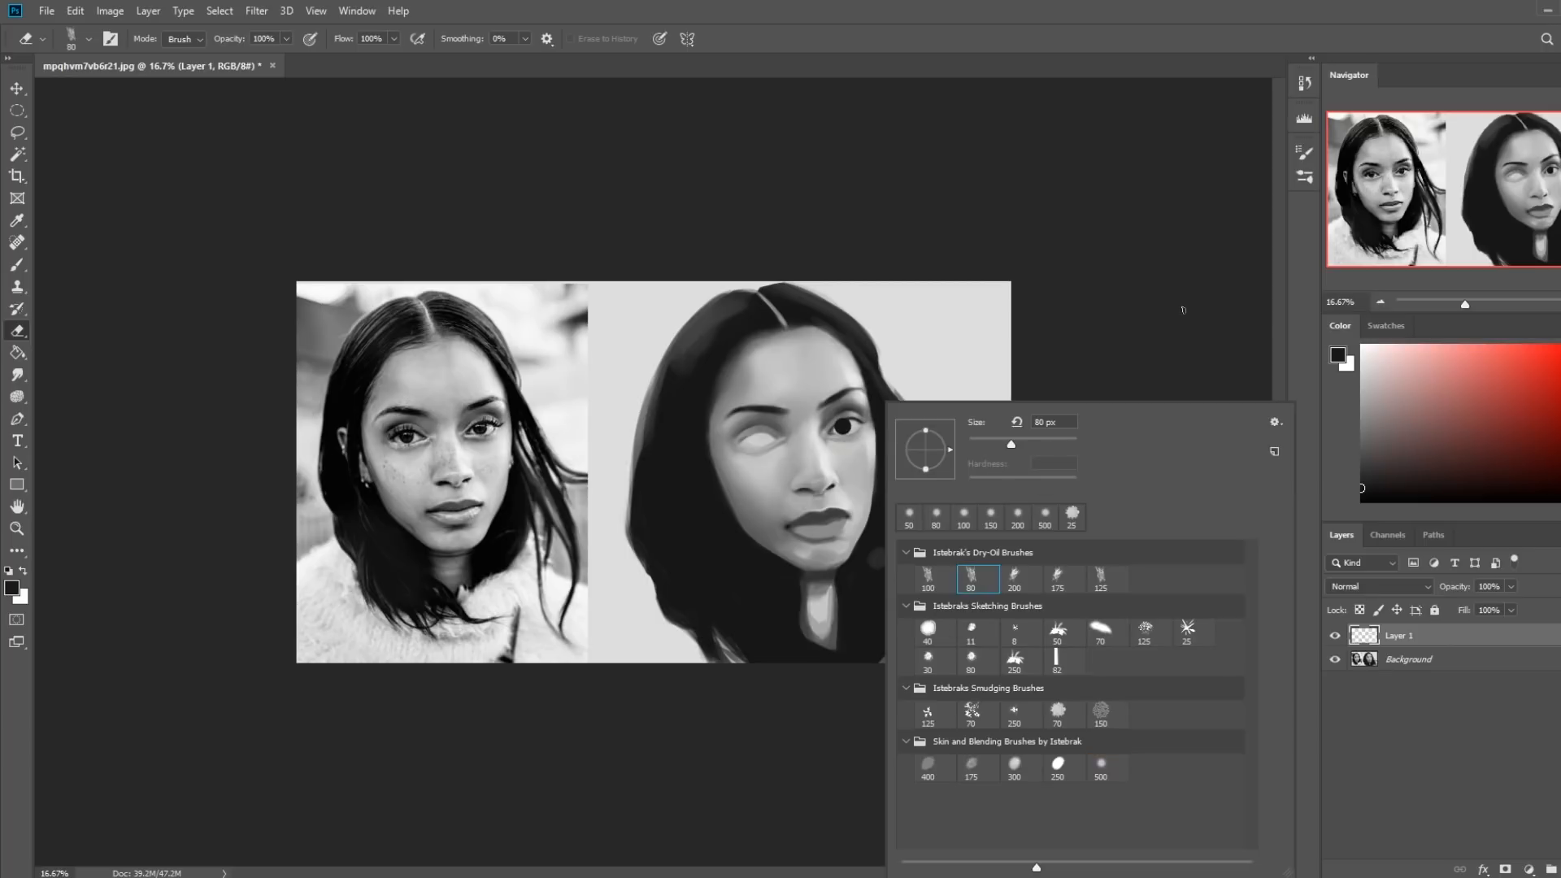
click(1183, 309)
key(m)
right_click(986, 420)
click(1098, 379)
key(e)
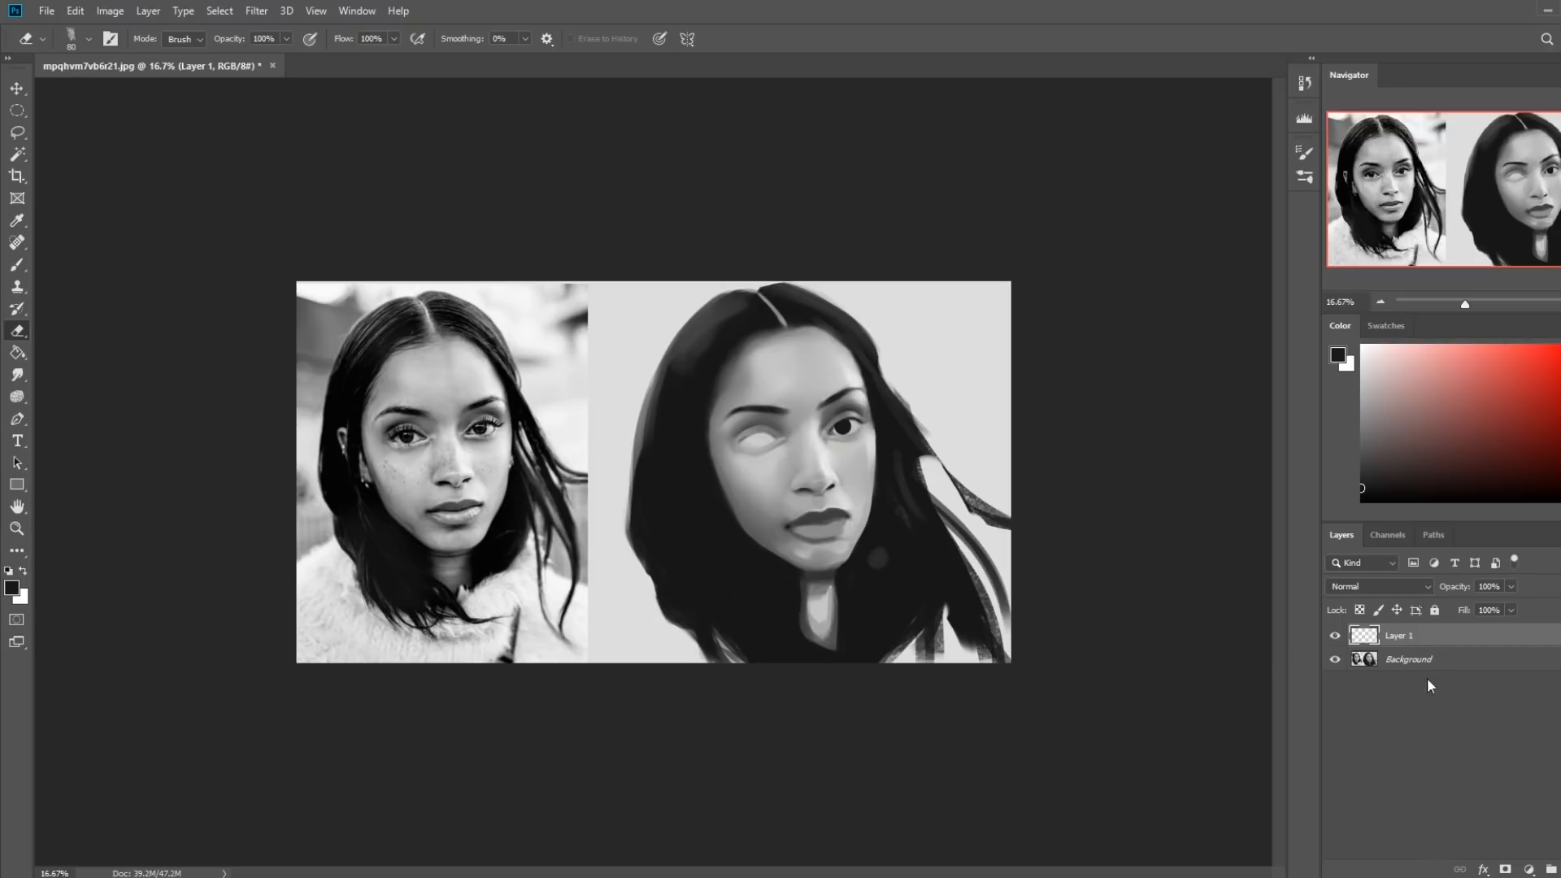
Add a new layer and prepare the 80 px Sketching brush with a light tone sampled beside the reference photo, adjusting its size
click(1560, 869)
key(ctrl+plus)
key(ctrl+plus)
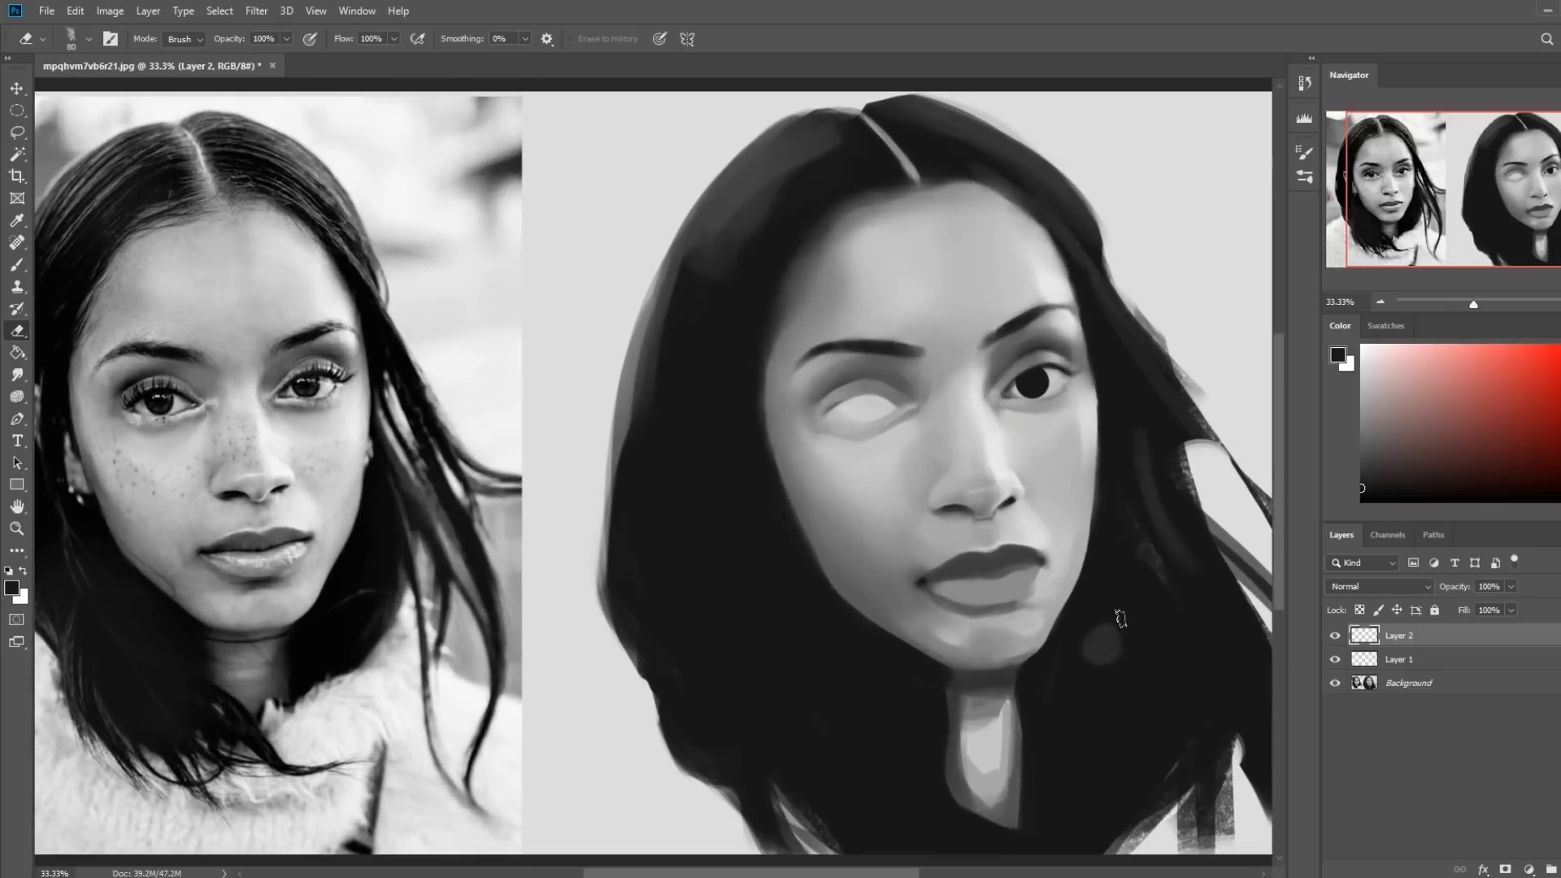
key(b)
right_click(545, 421)
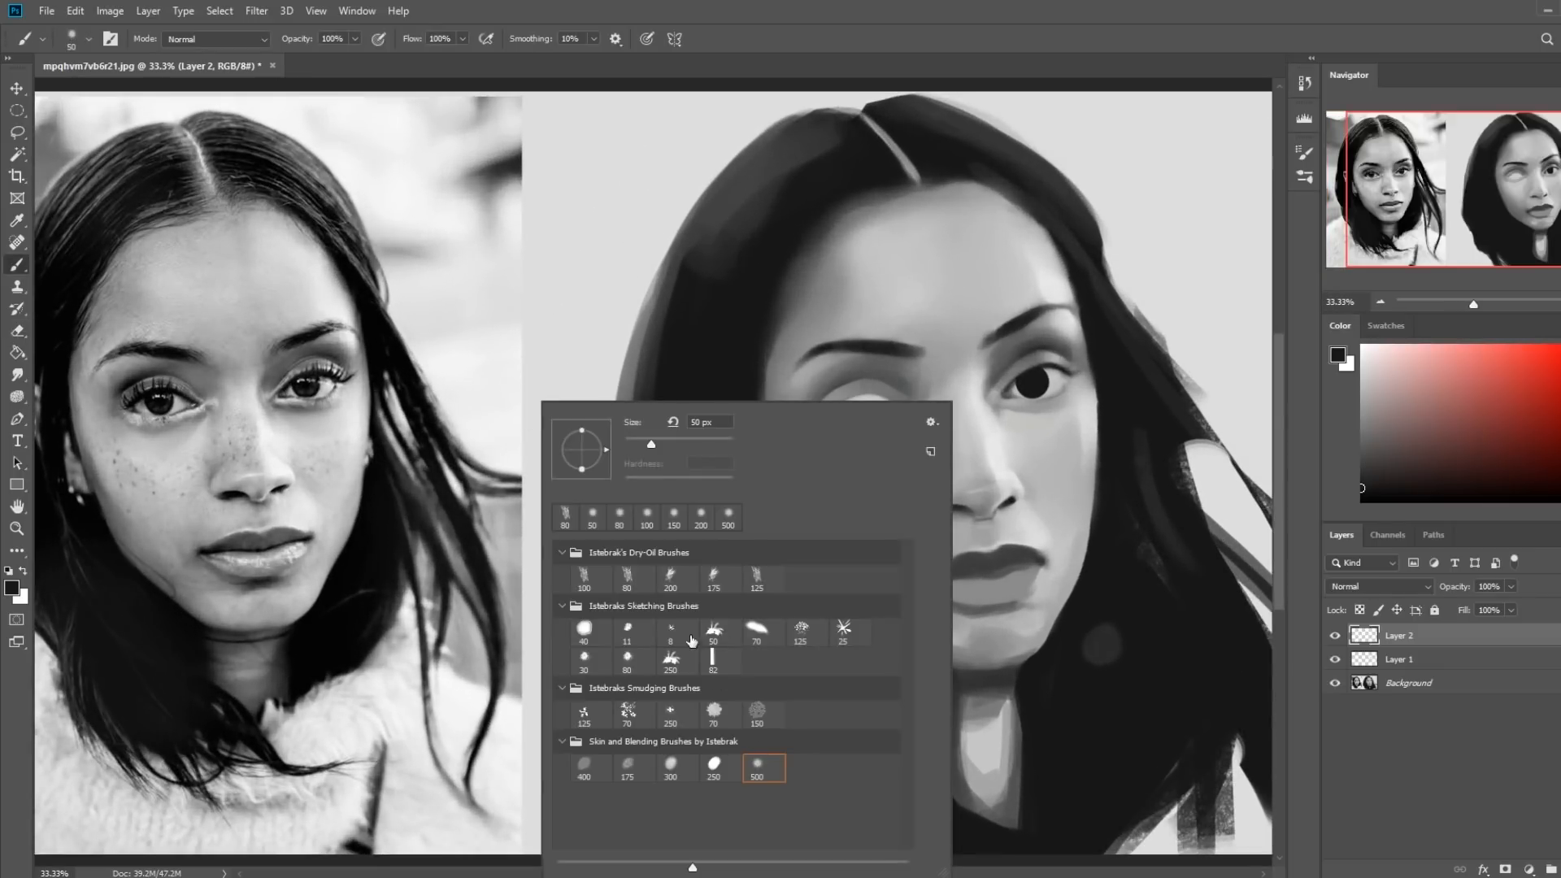
click(630, 658)
alt+click(521, 354)
key(bracketleft)
key(bracketleft)
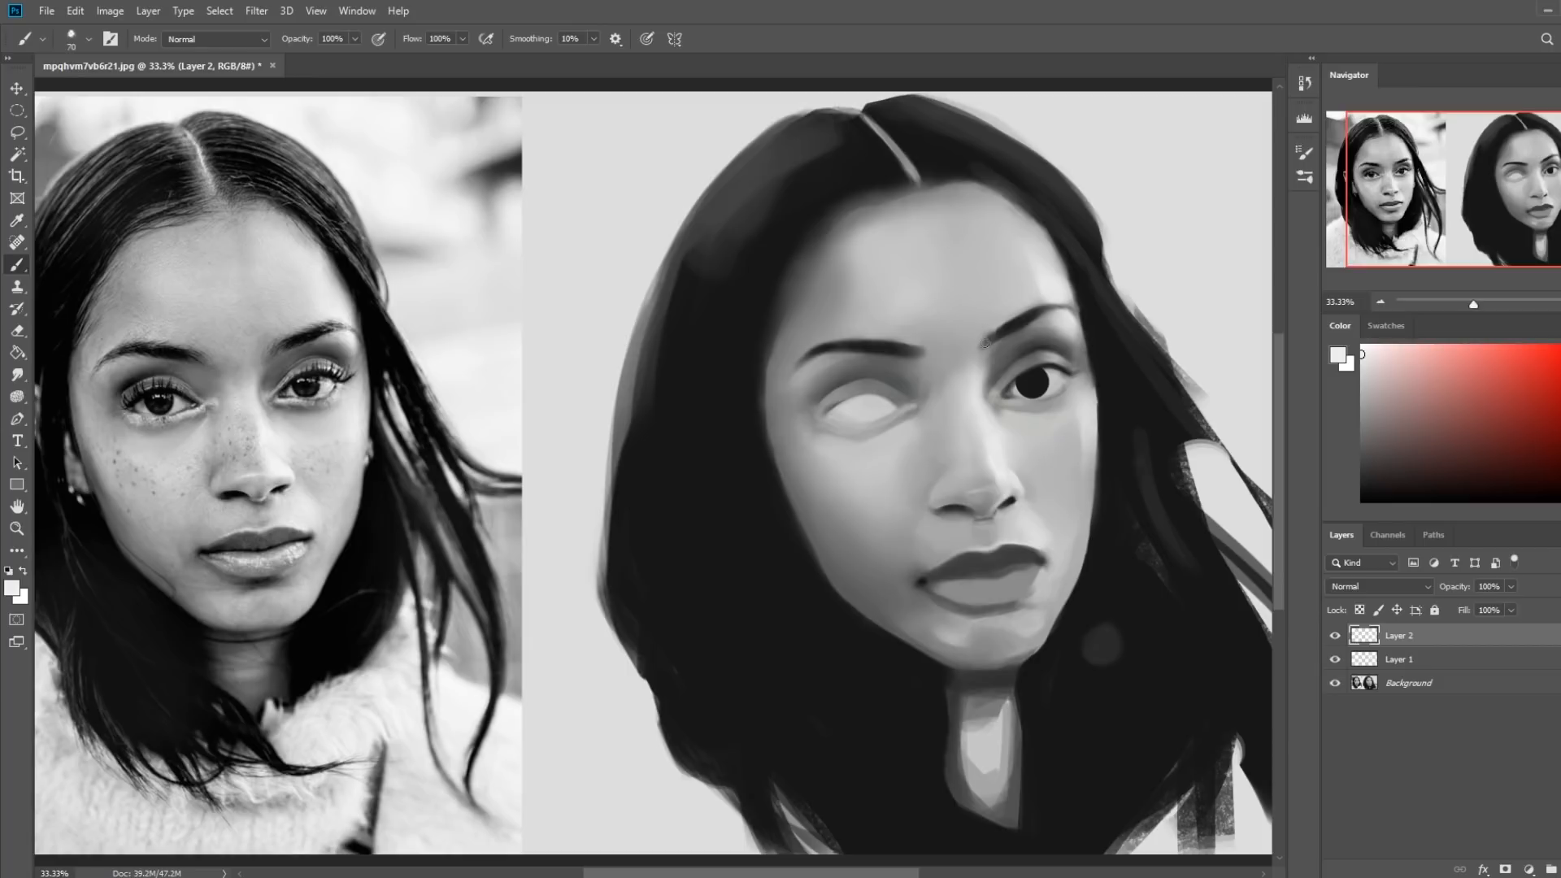
key(bracketleft)
key(bracketright)
key(bracketright)
key(bracketleft)
key(bracketleft)
key(bracketright)
key(bracketright)
key(bracketright)
key(bracketright)
key(bracketright)
key(bracketleft)
key(bracketleft)
key(bracketleft)
key(bracketleft)
key(bracketleft)
key(bracketleft)
key(bracketleft)
key(bracketleft)
Flatten the image and touch up the right-hand iris with its sampled black and the Smudge tool
click(1392, 660)
key(v)
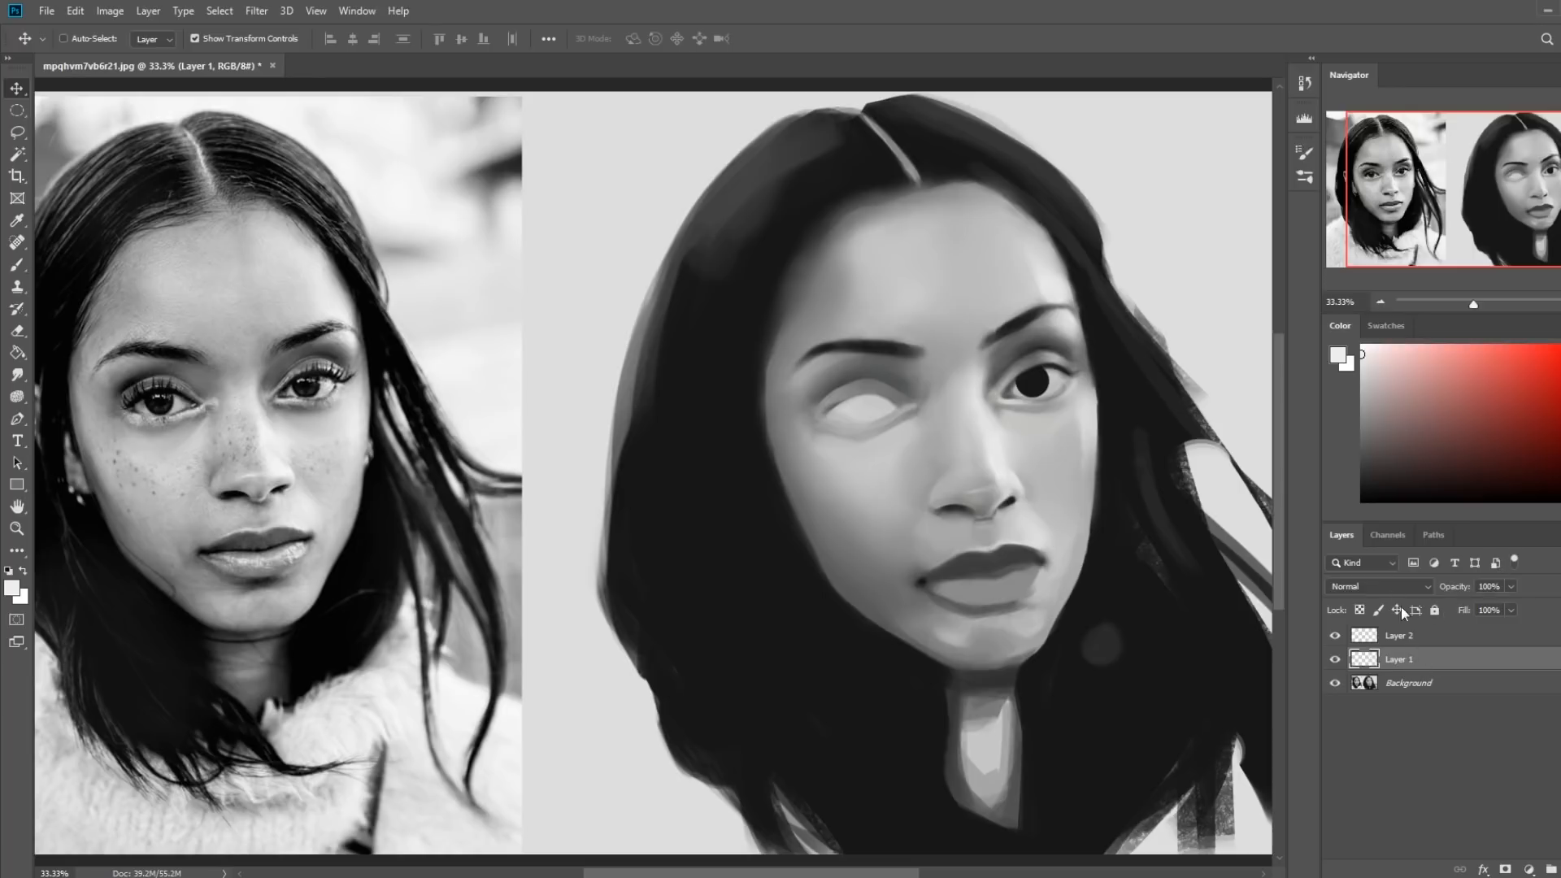
key(b)
right_click(1400, 659)
click(1270, 688)
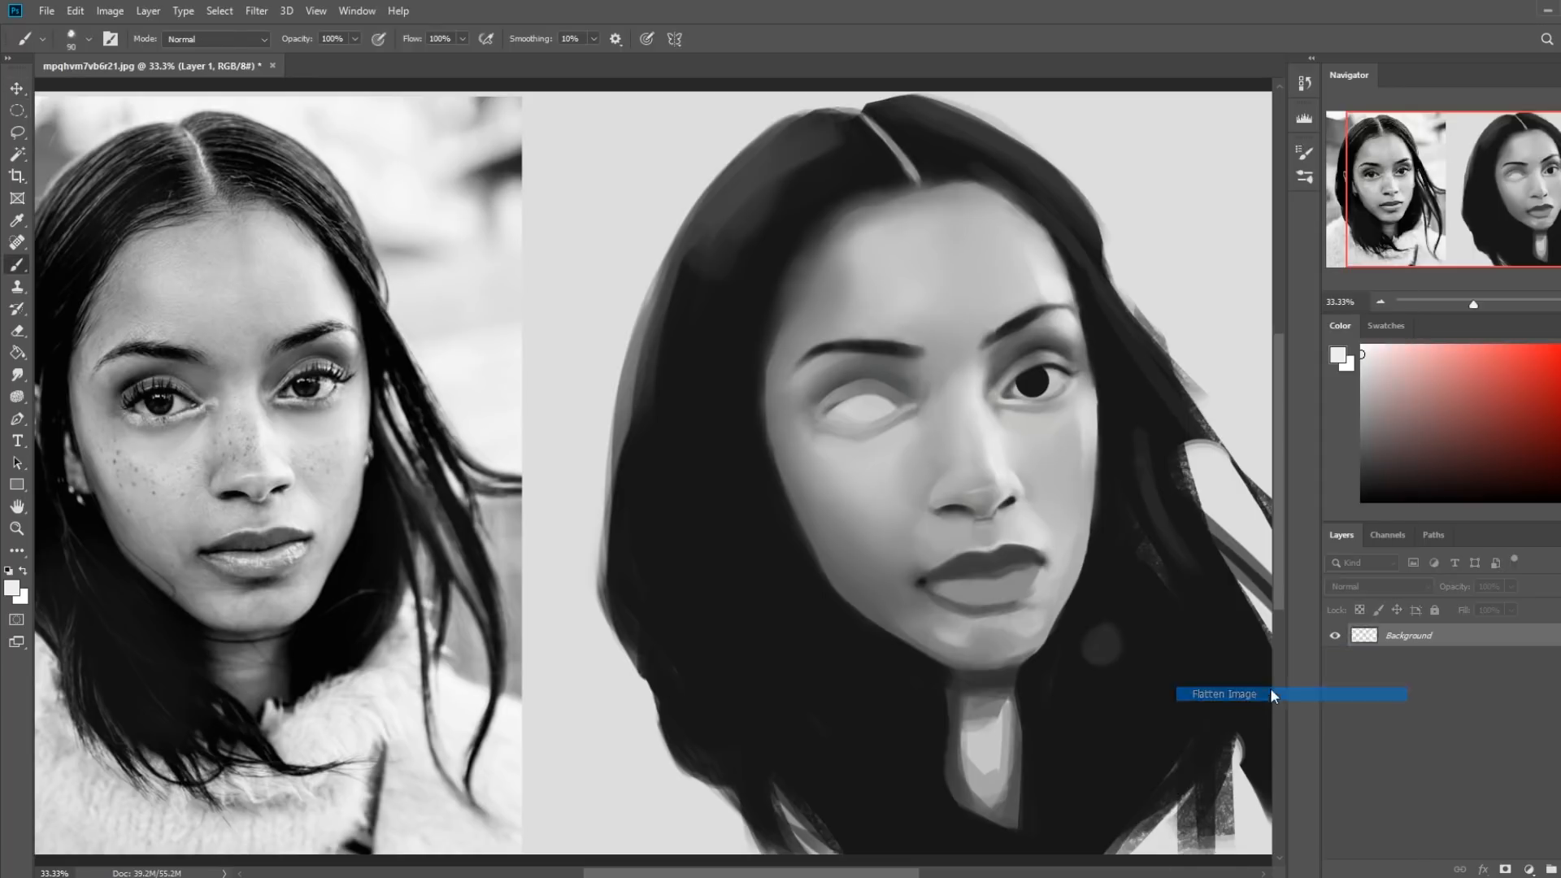
alt+click(1040, 369)
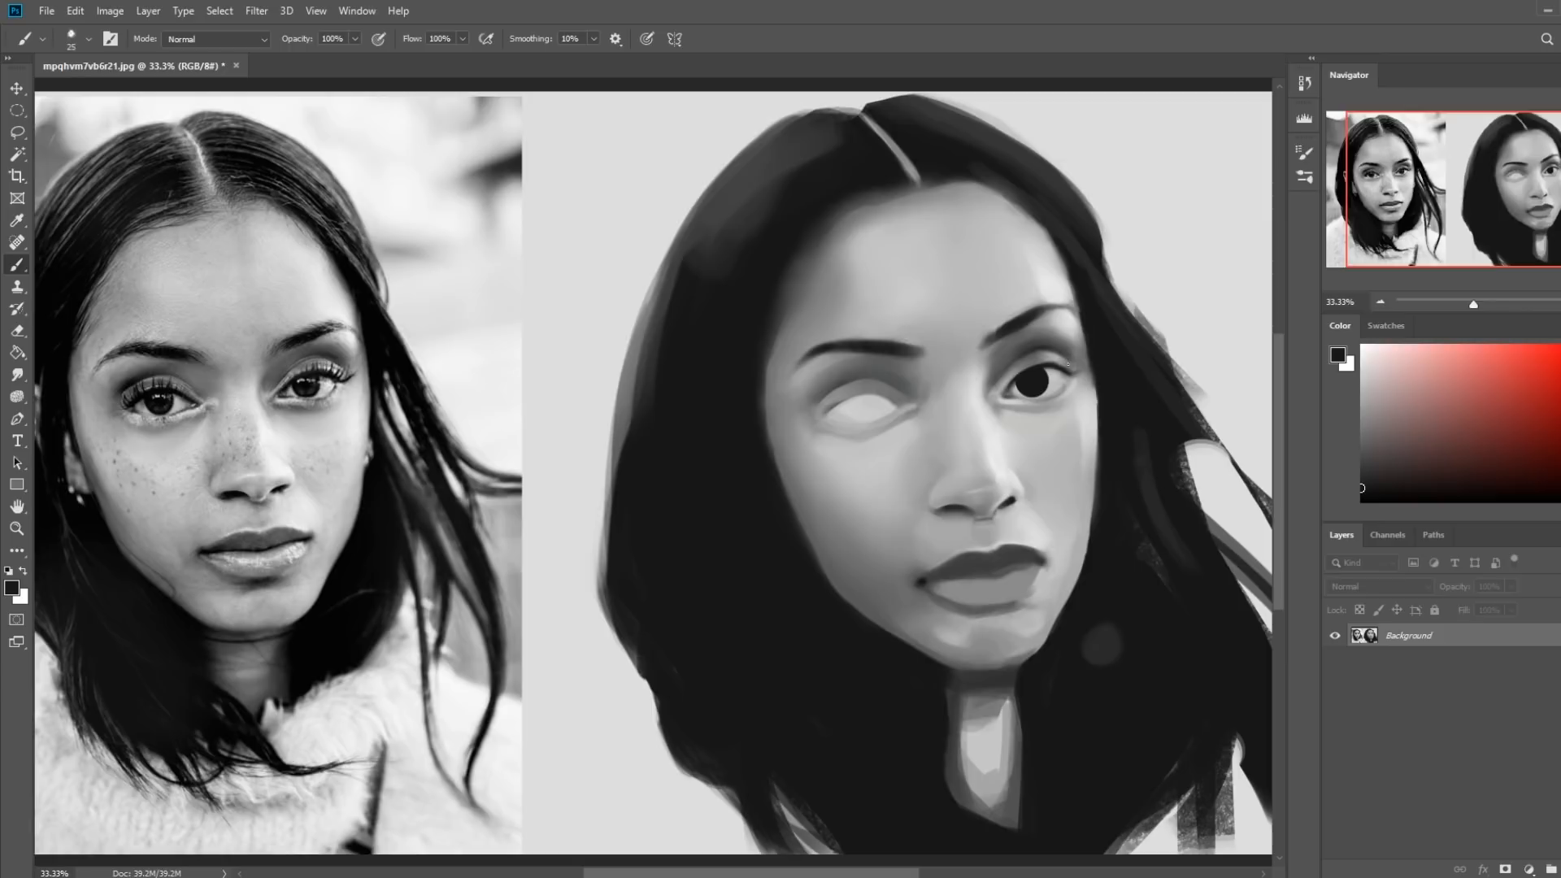
key(r)
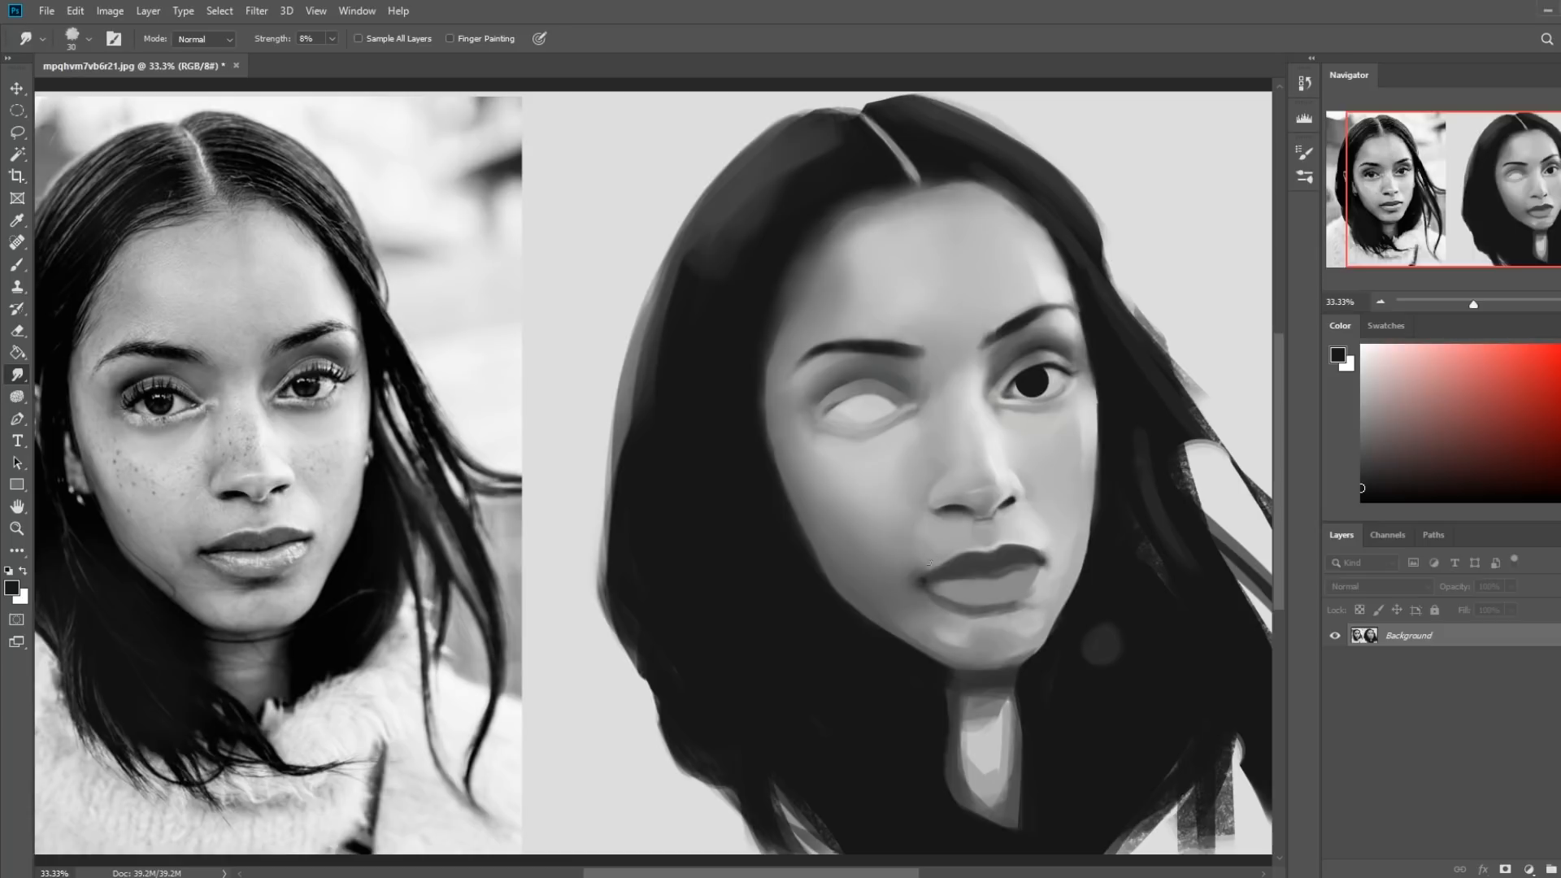
Soften the skin around the left-hand mouth corner with sampled mid tones, using the soft 500 px Skin and Blending brush
key(b)
right_click(1074, 524)
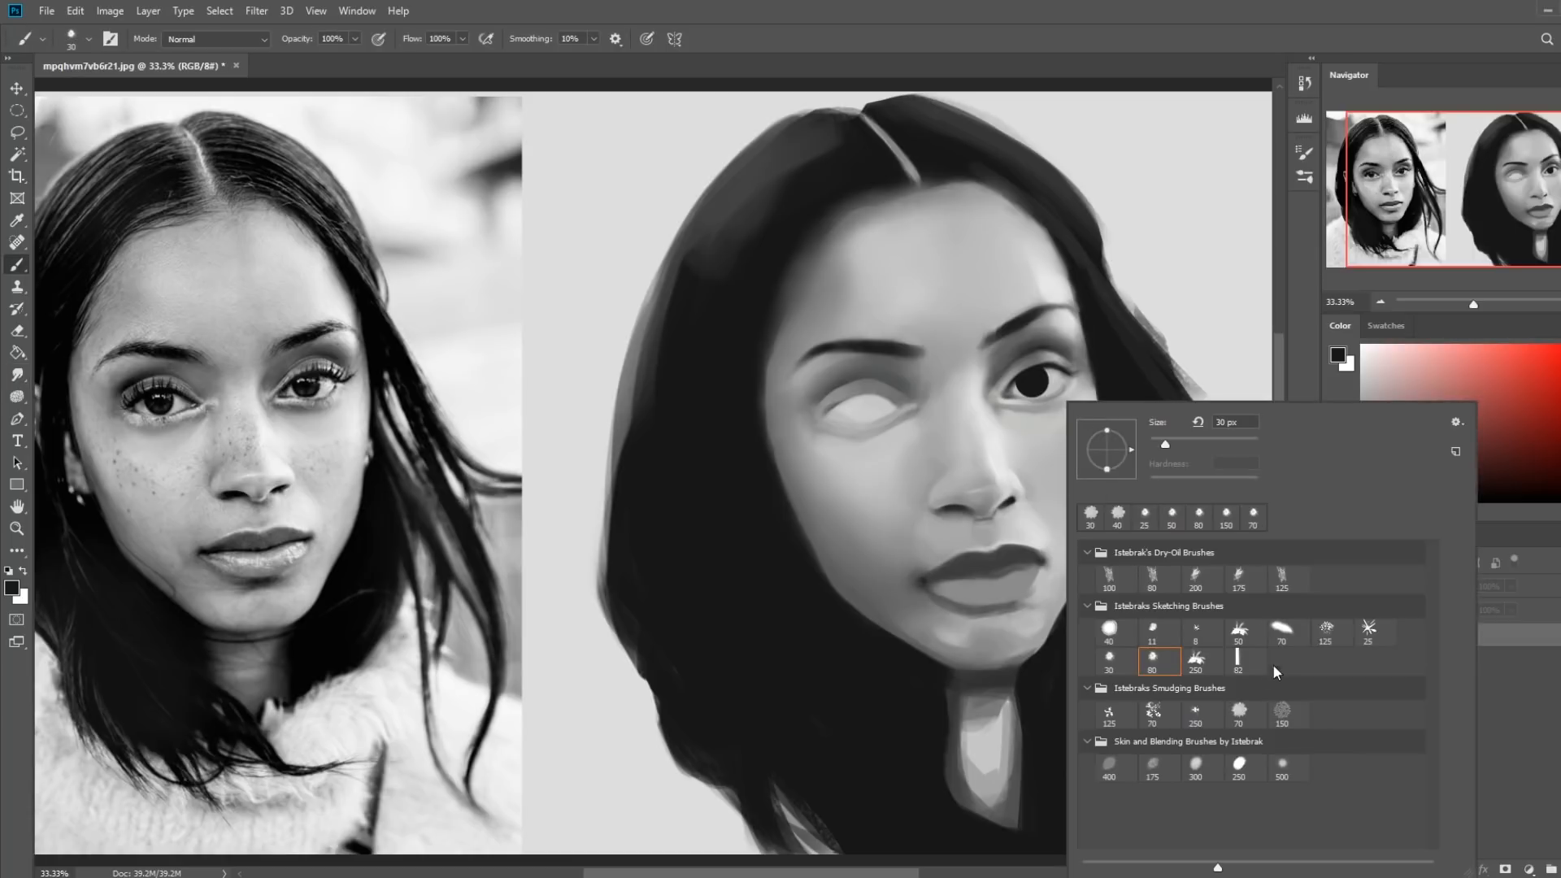
click(1291, 767)
click(740, 707)
alt+click(949, 544)
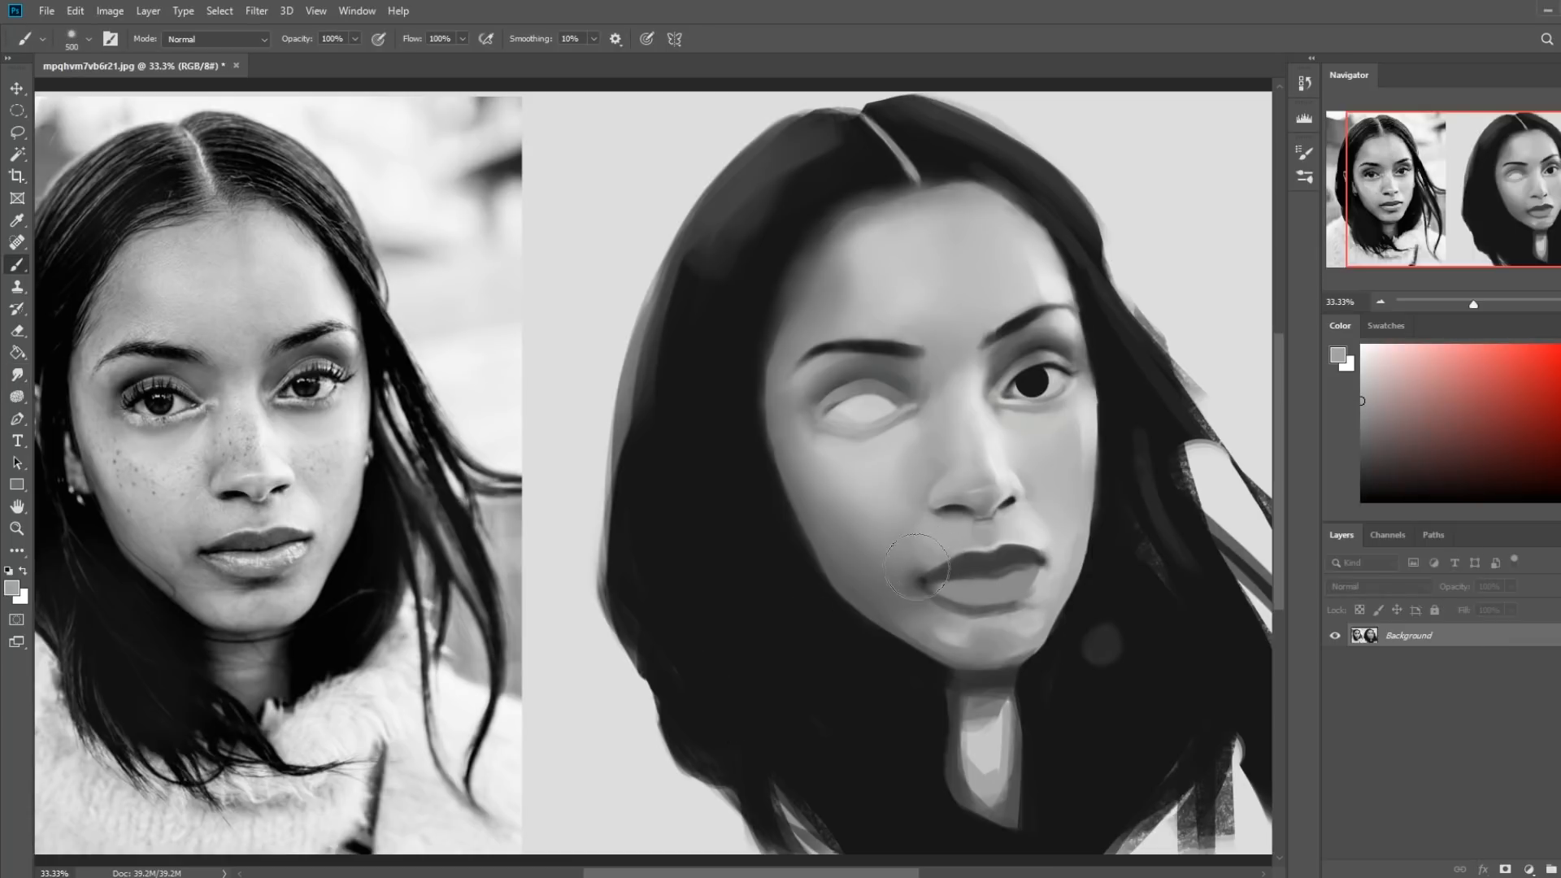
scroll(1008, 447, down, 1)
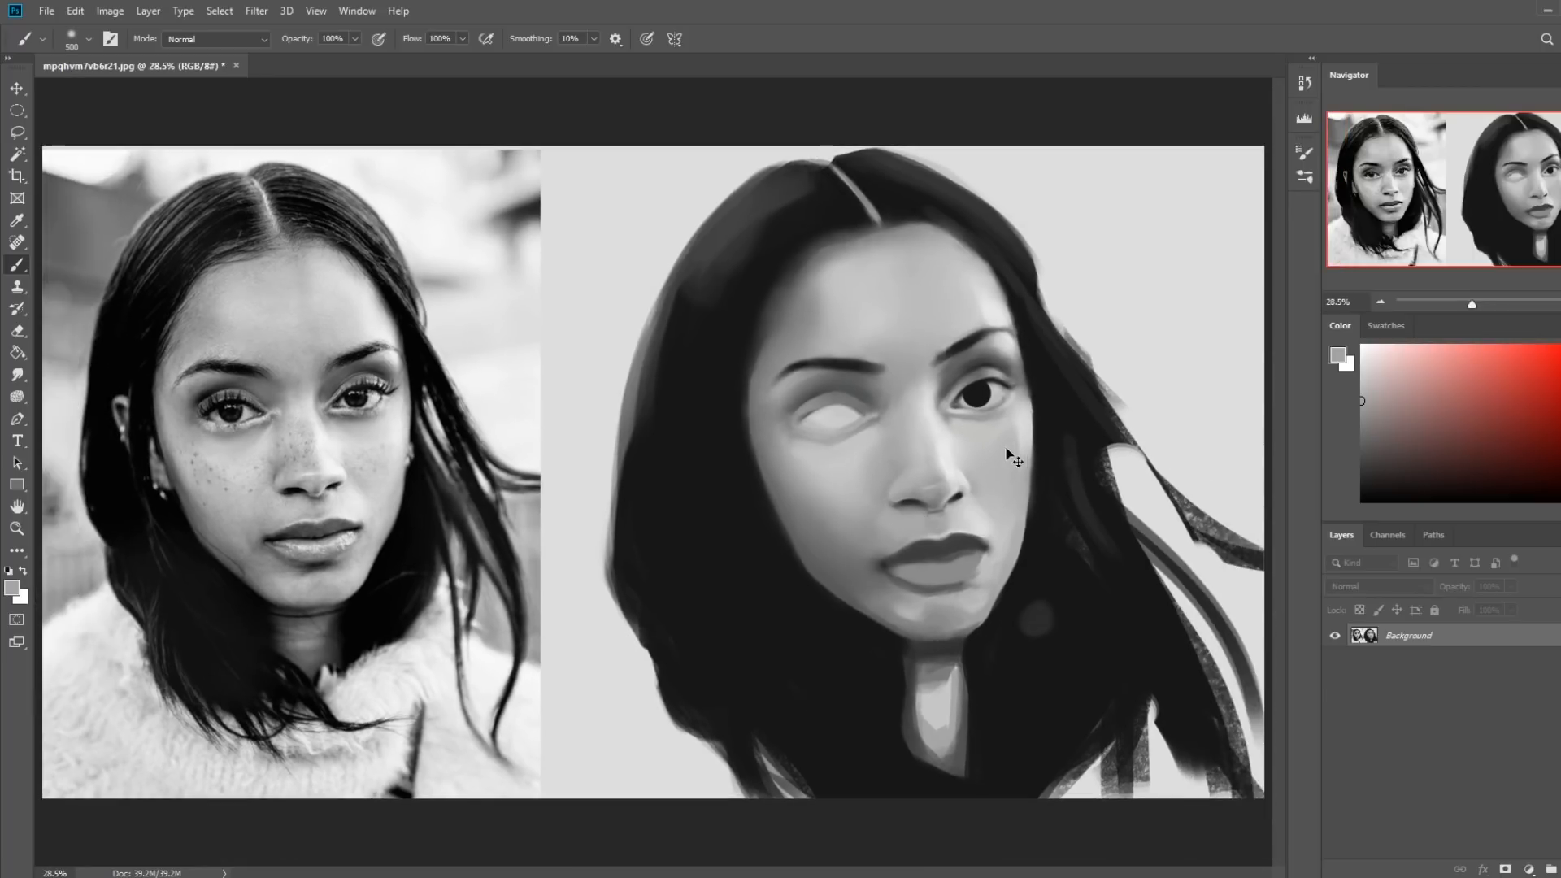
scroll(1008, 448, down, 3)
alt+click(768, 520)
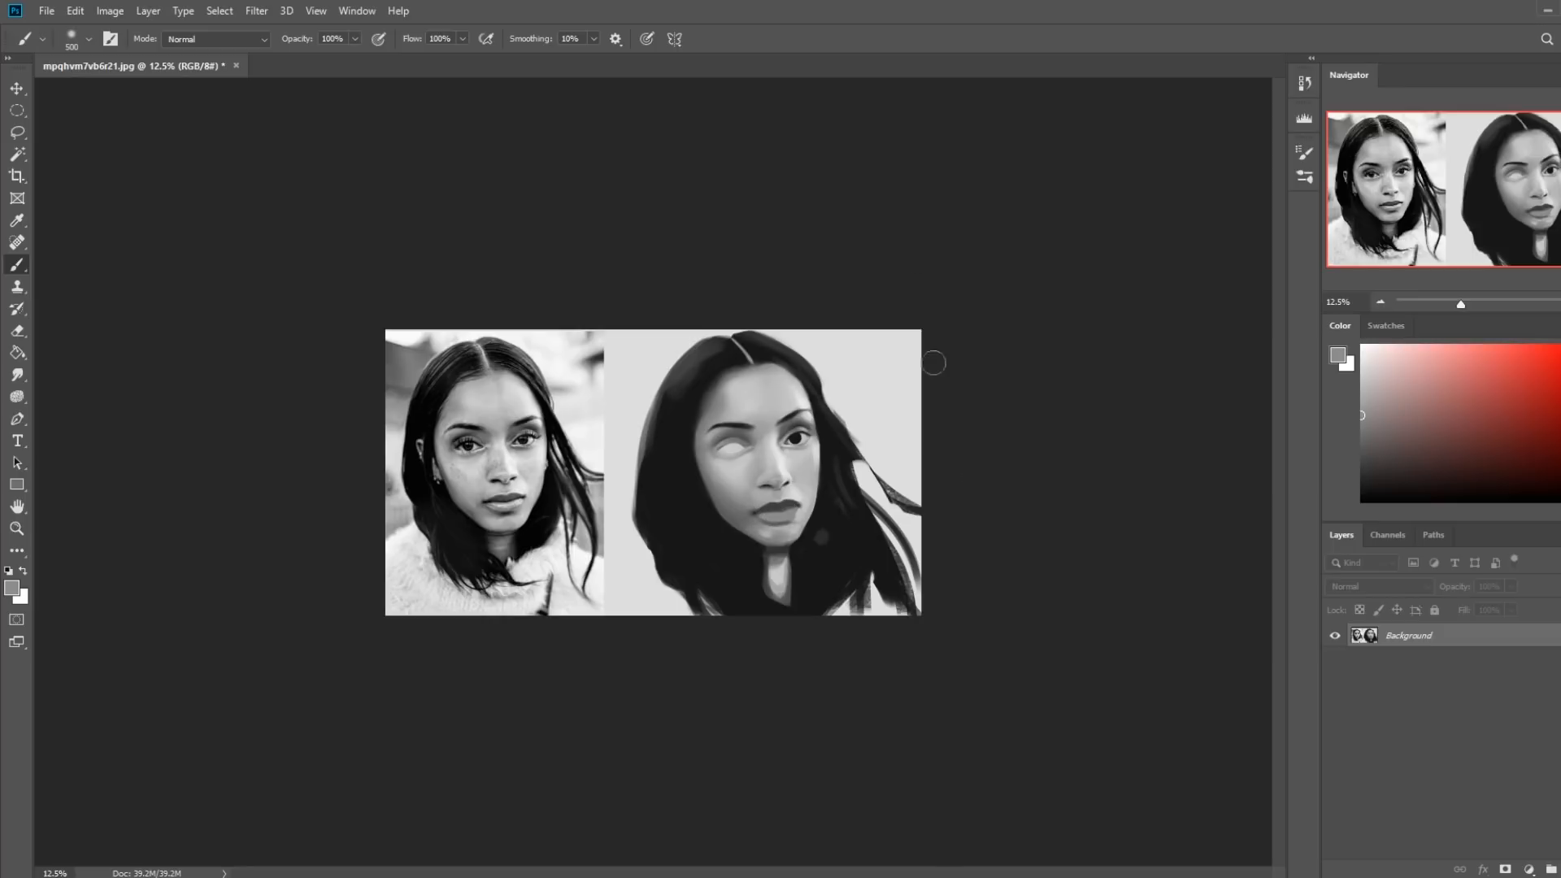
Sample a dark grey from the loose hair strands and enlarge the soft brush to 1200 px
alt+click(882, 457)
key(bracketright)
key(bracketright)
key(bracketright)
key(bracketright)
key(bracketright)
key(bracketright)
key(bracketright)
key(ctrl+plus)
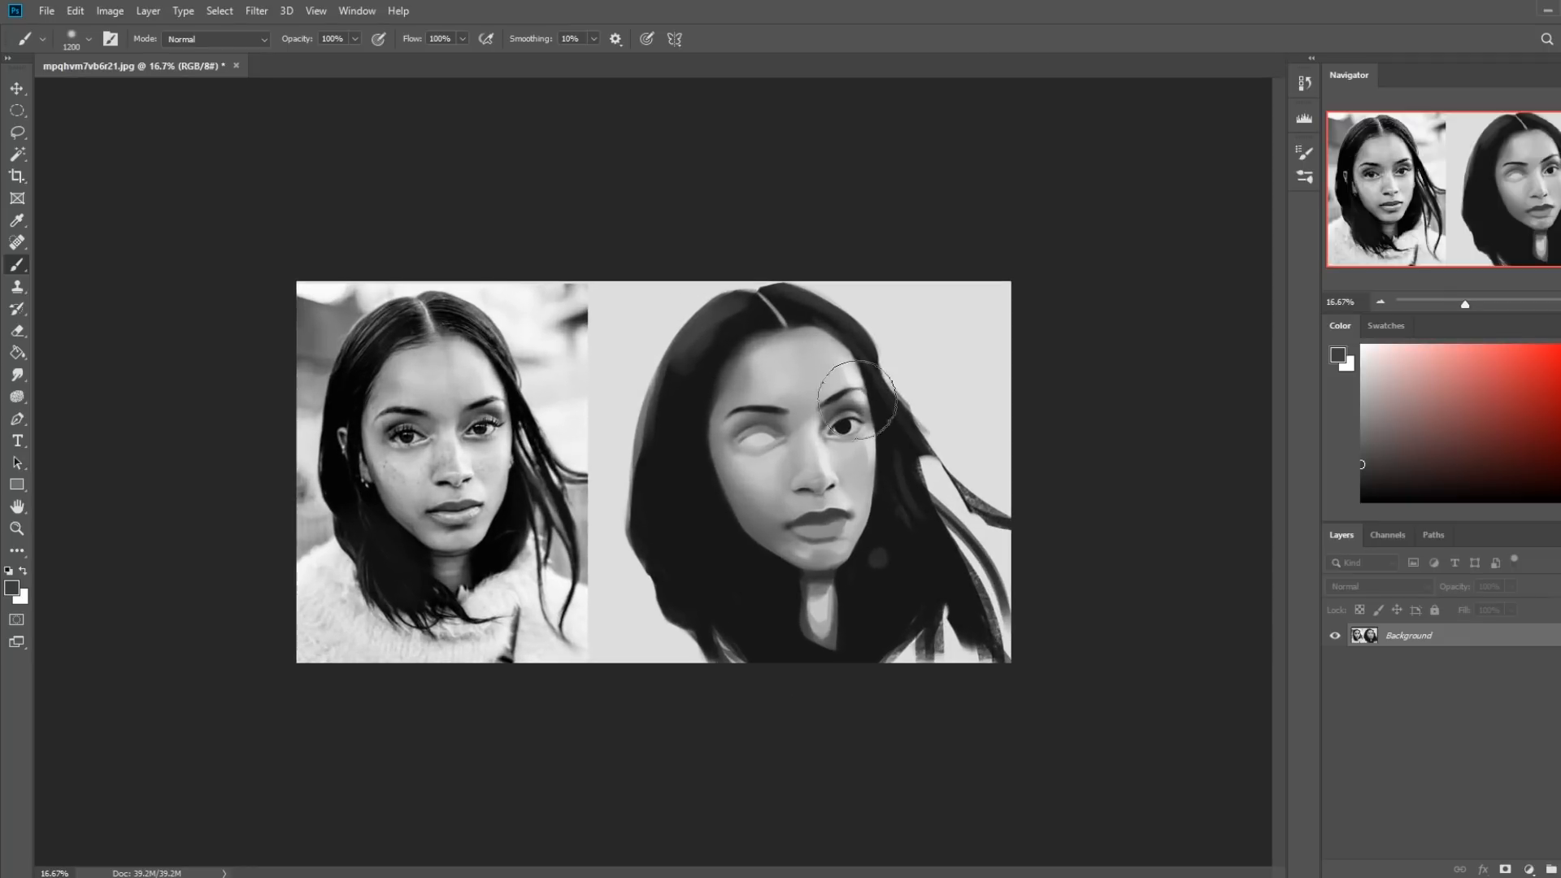
Refine the nose highlight with sampled light skin tones, using the 80 px Dry-Oil brush enlarged to 125 px and the Smudge tool
alt+click(798, 440)
right_click(857, 401)
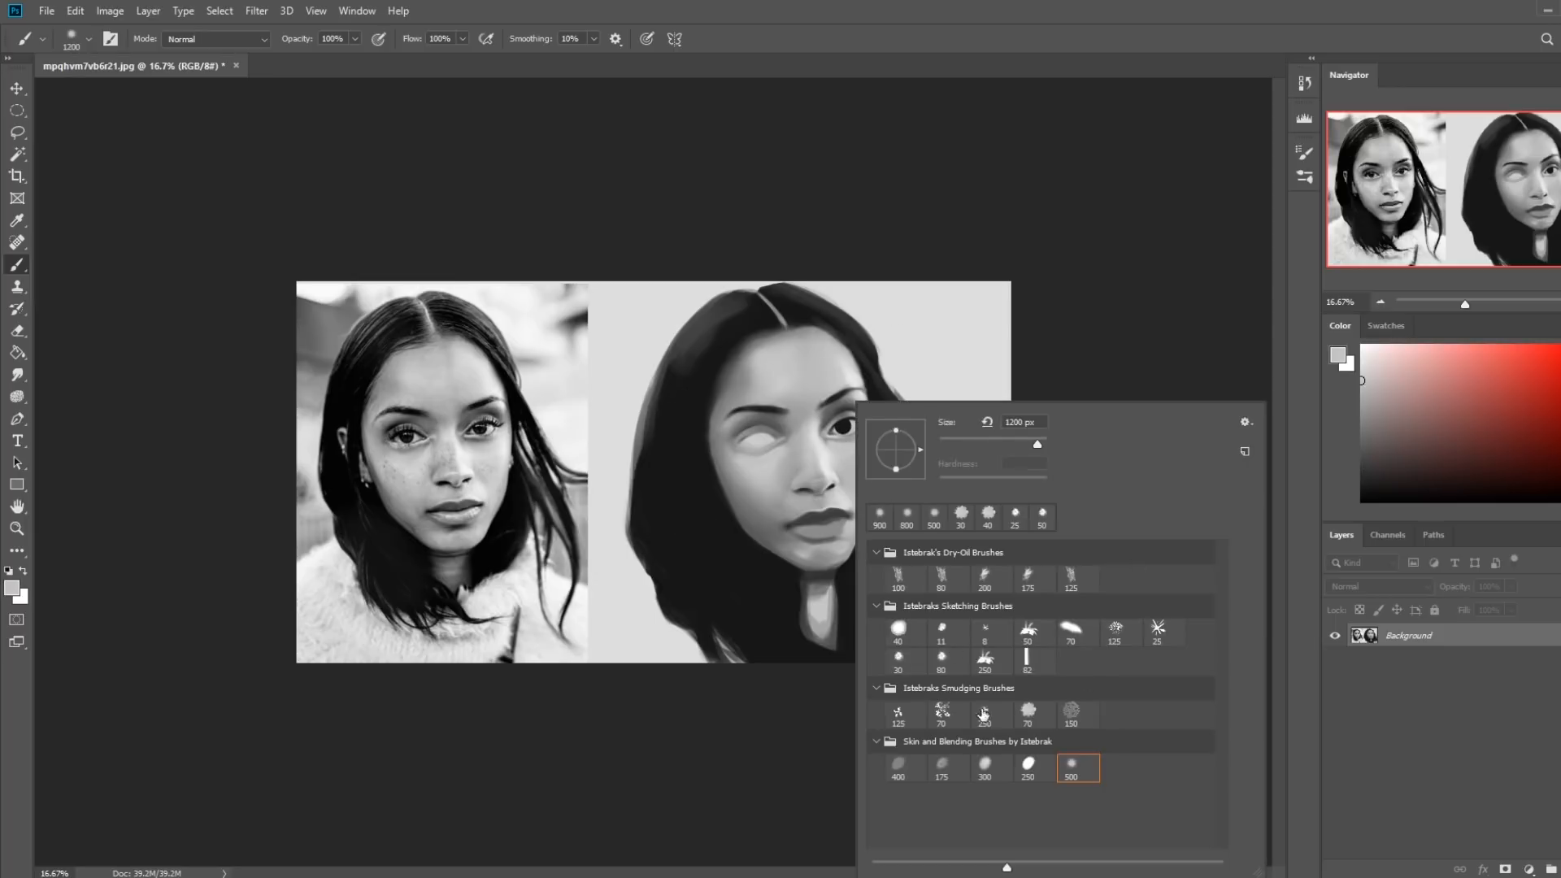
double_click(943, 582)
alt+click(852, 367)
key(bracketright)
key(bracketright)
key(bracketright)
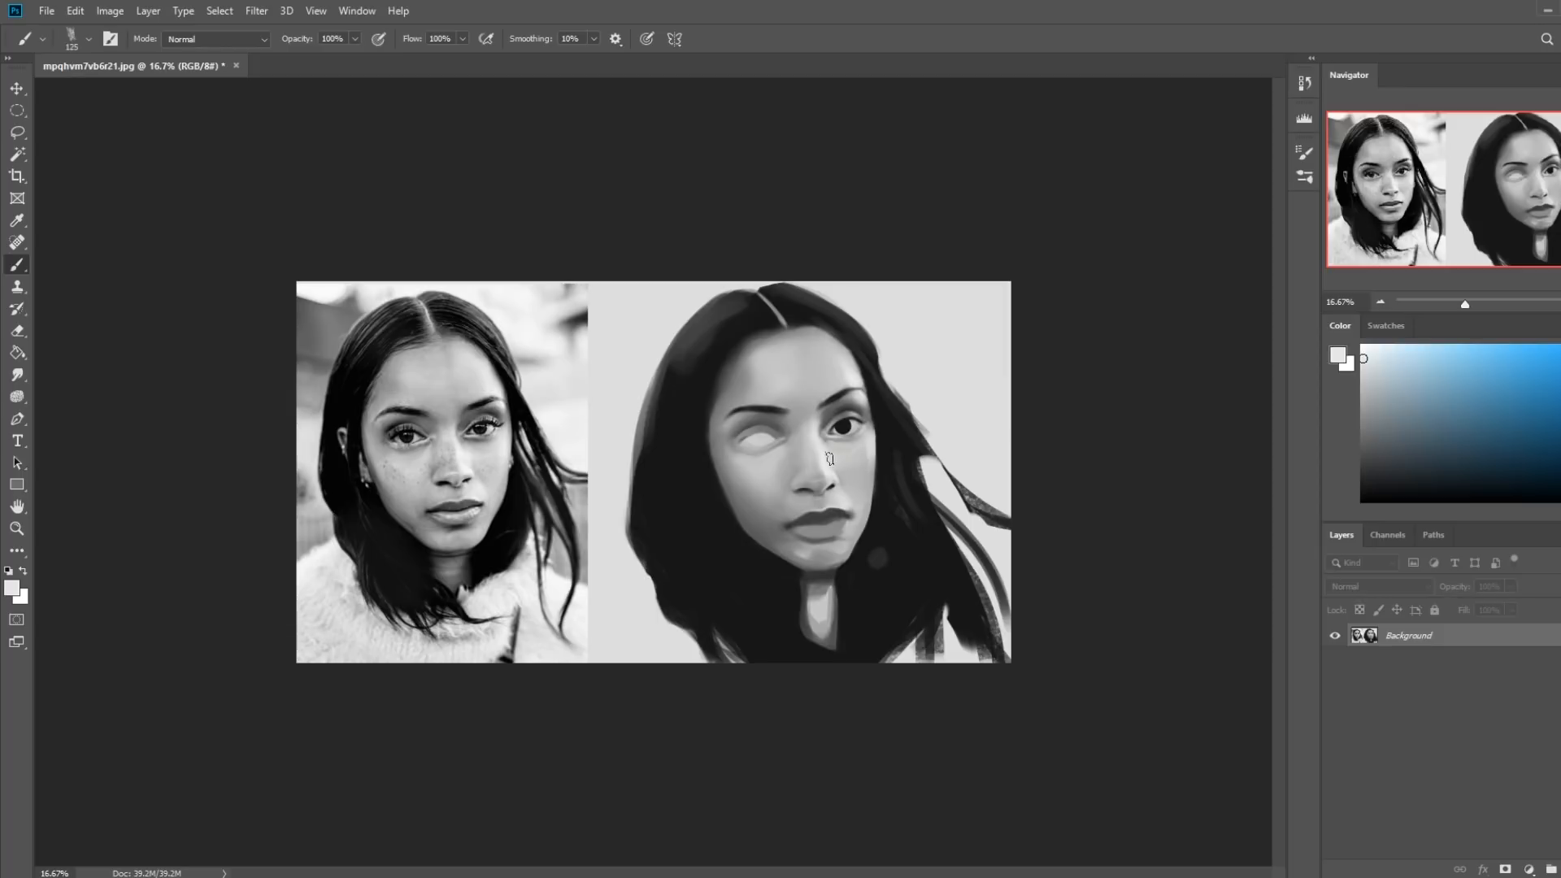
click(17, 374)
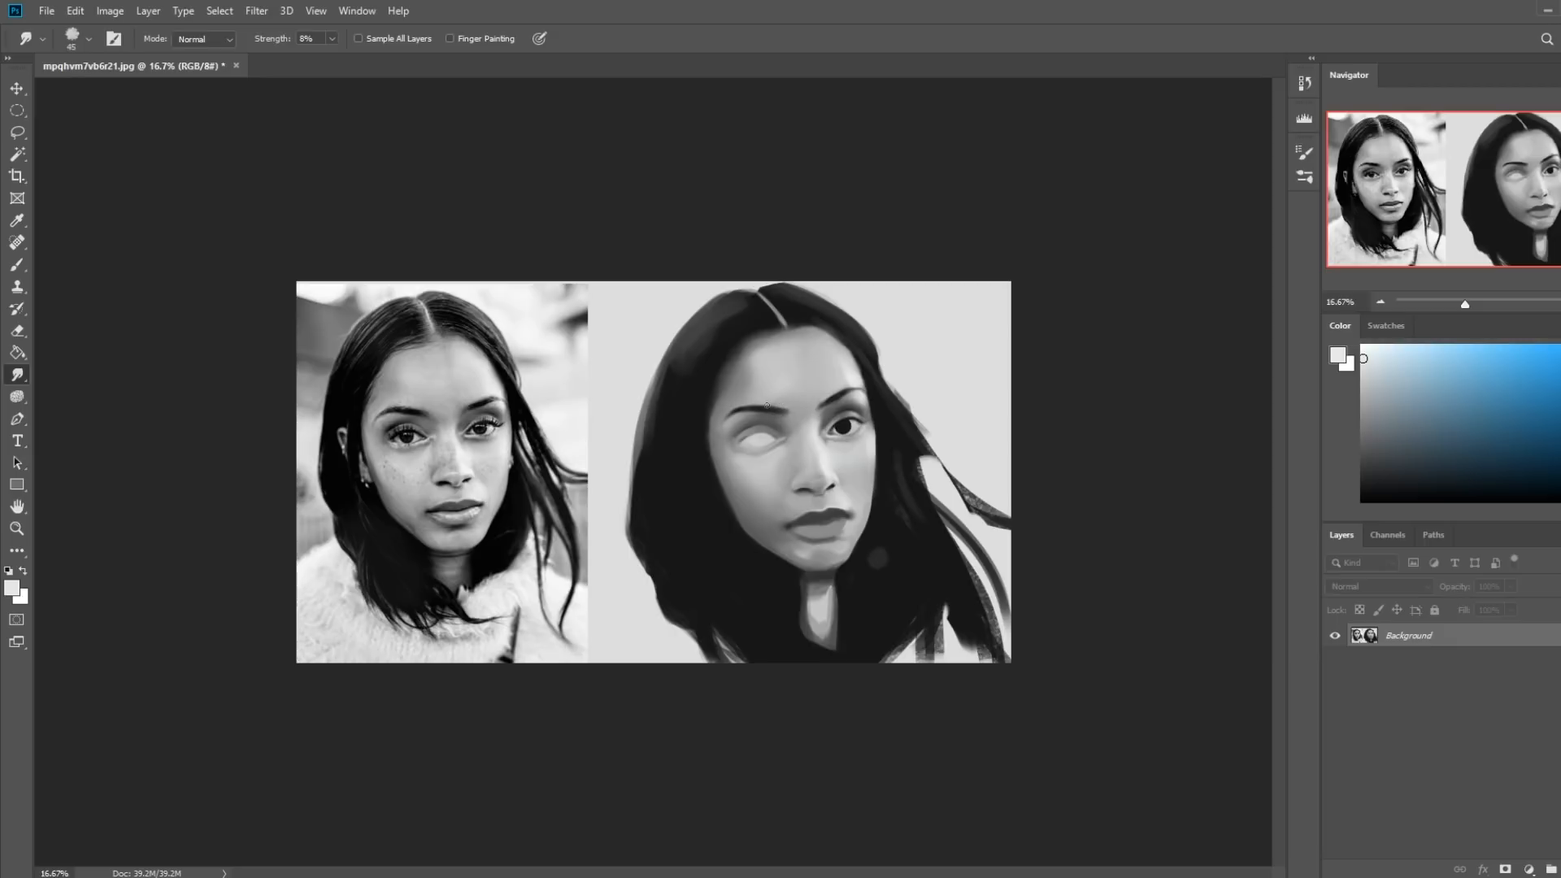
Darken the inner end of the right-hand eyebrow with sampled brow tones, using a smaller brush in Darken mode
key(b)
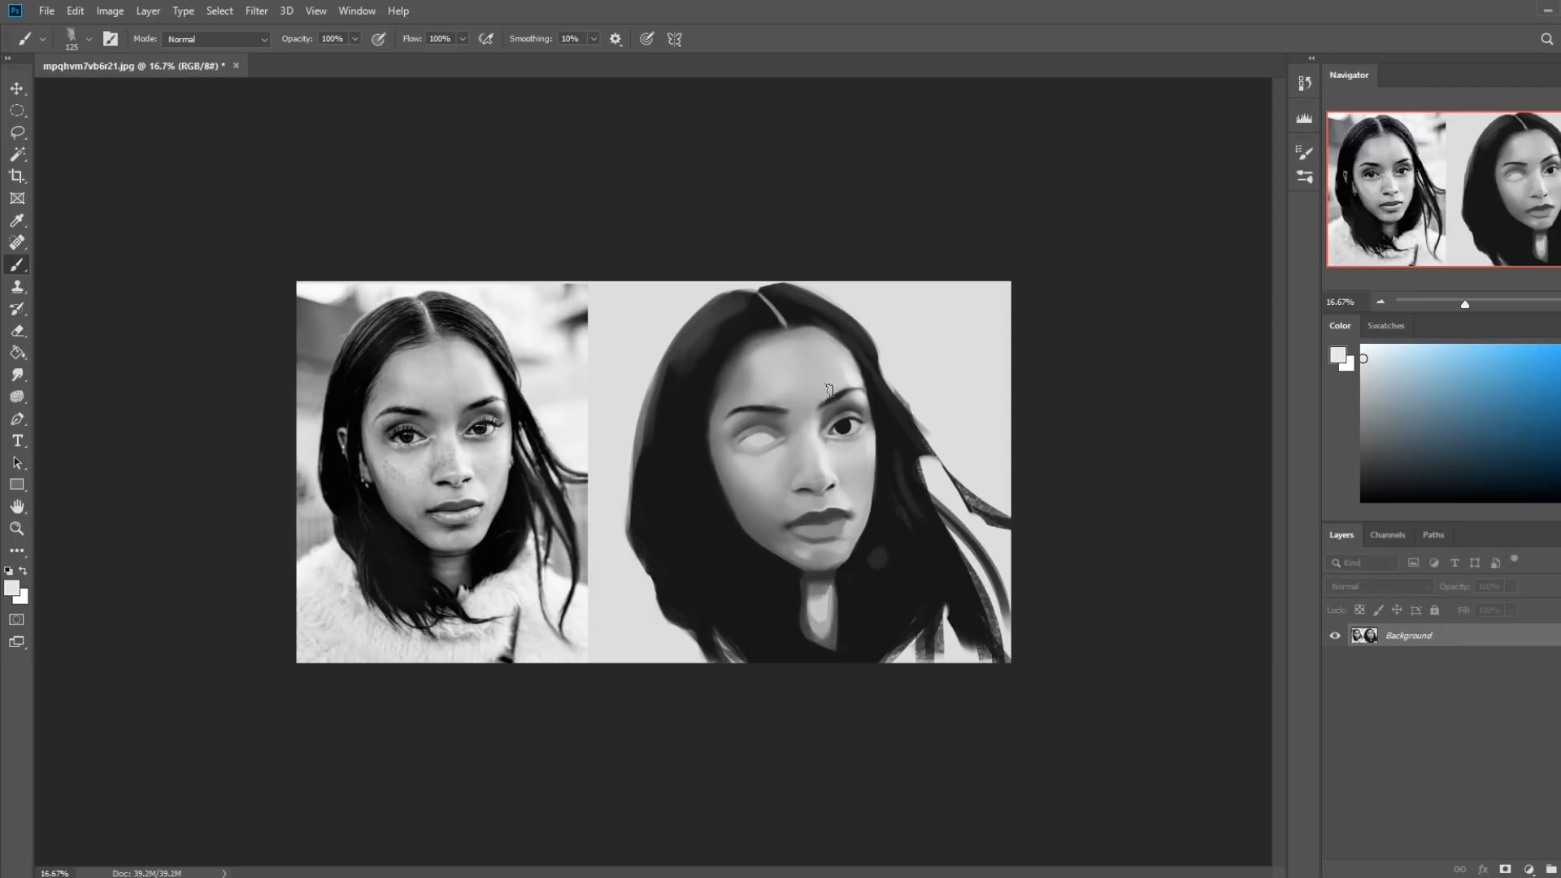
alt+click(836, 395)
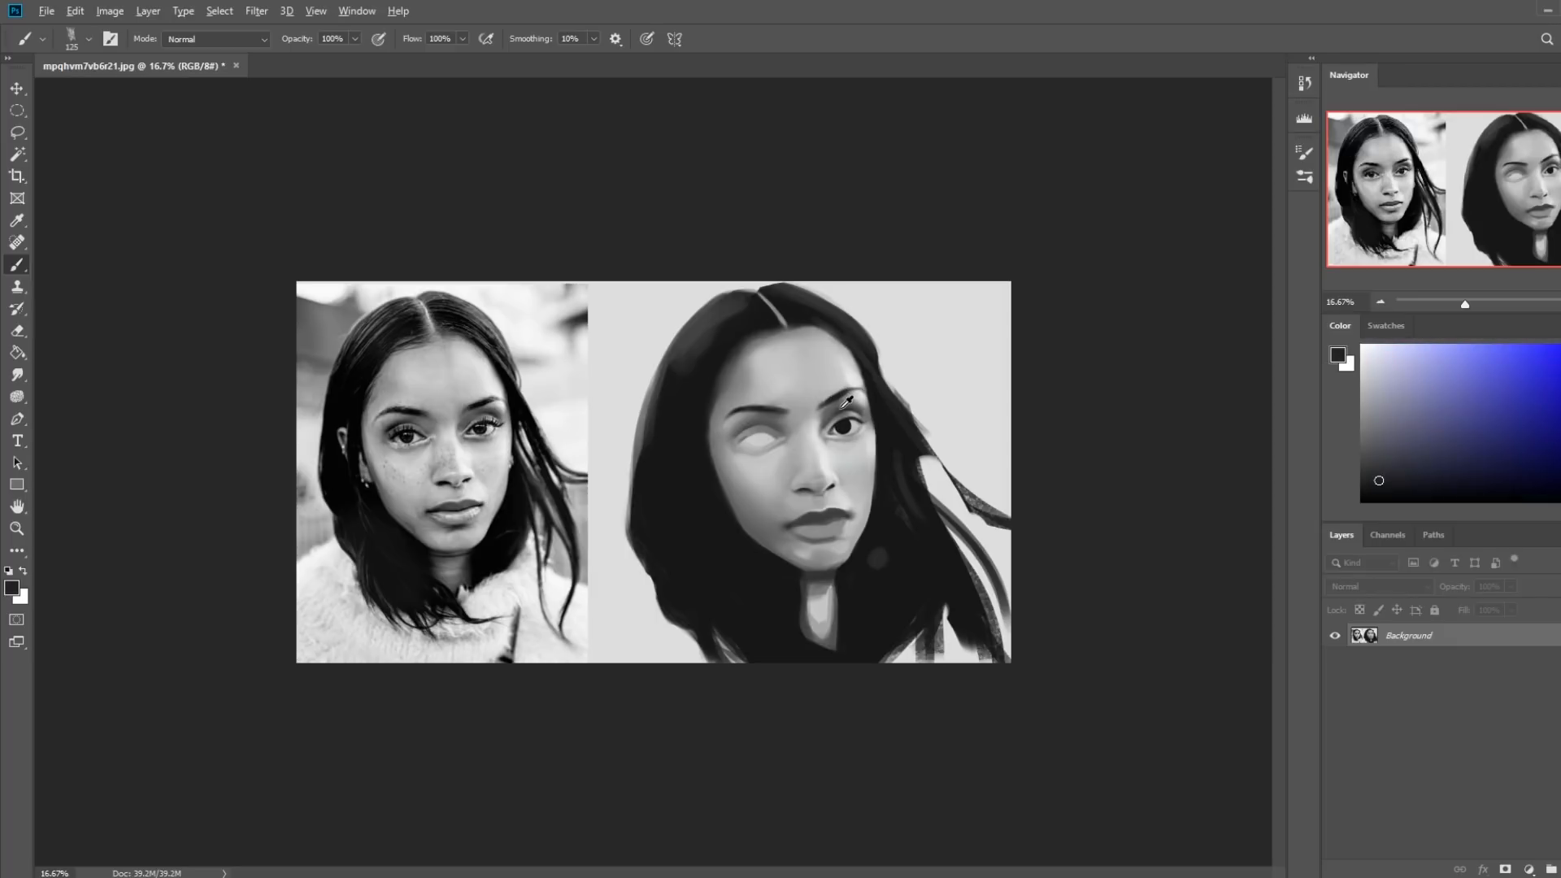
alt+click(848, 399)
key(bracketleft)
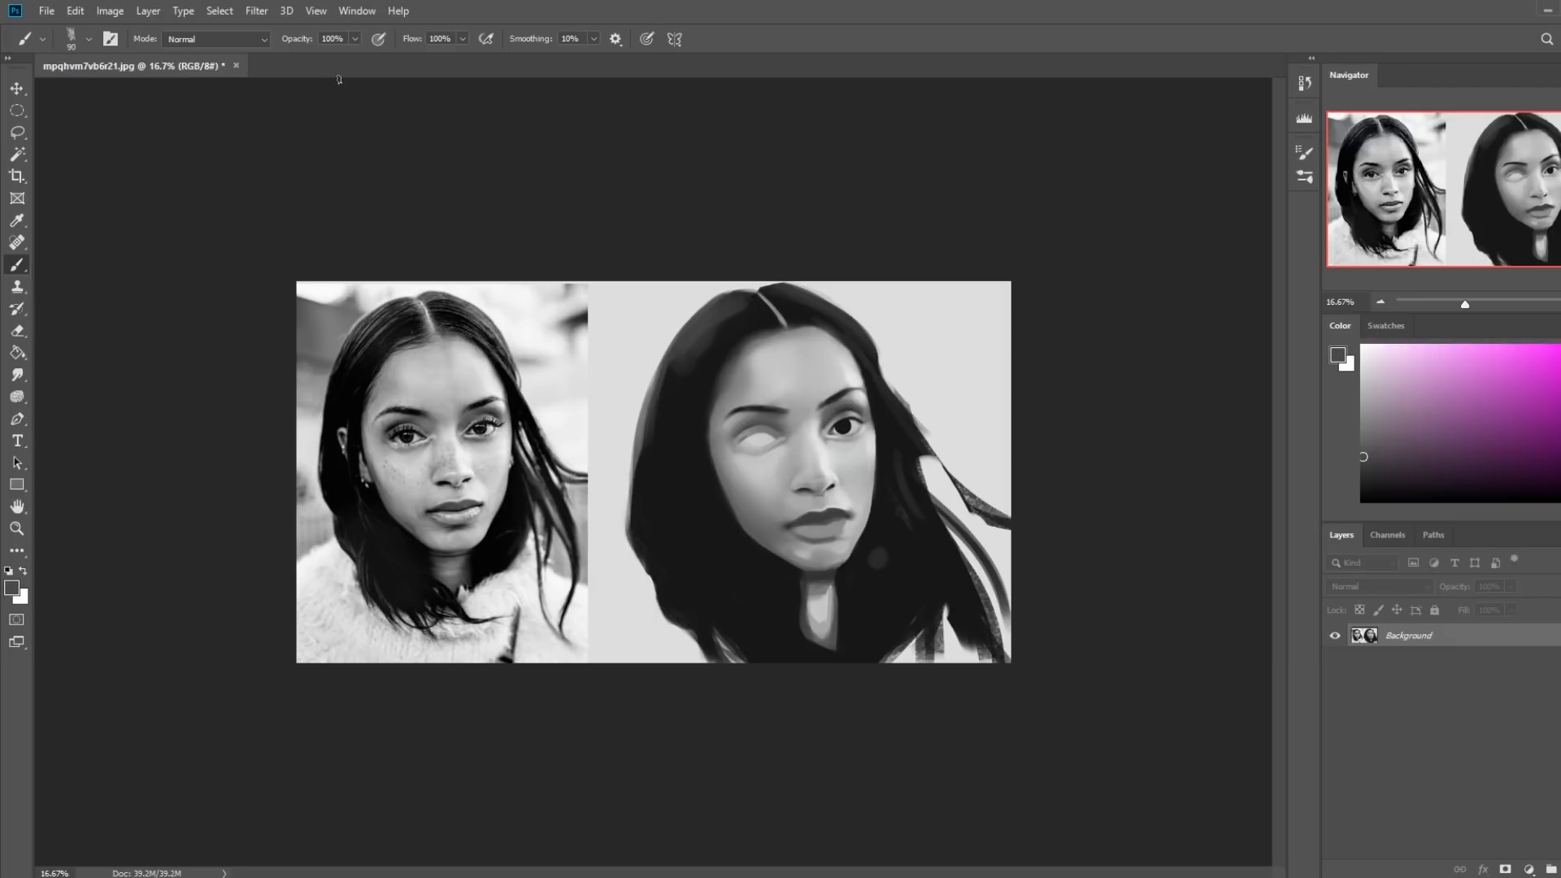
click(260, 40)
click(211, 109)
drag(824, 410, 820, 415)
Refine the right-hand eyebrow area with tones sampled from the hair and brow, reducing the brush to 30 px
alt+click(871, 364)
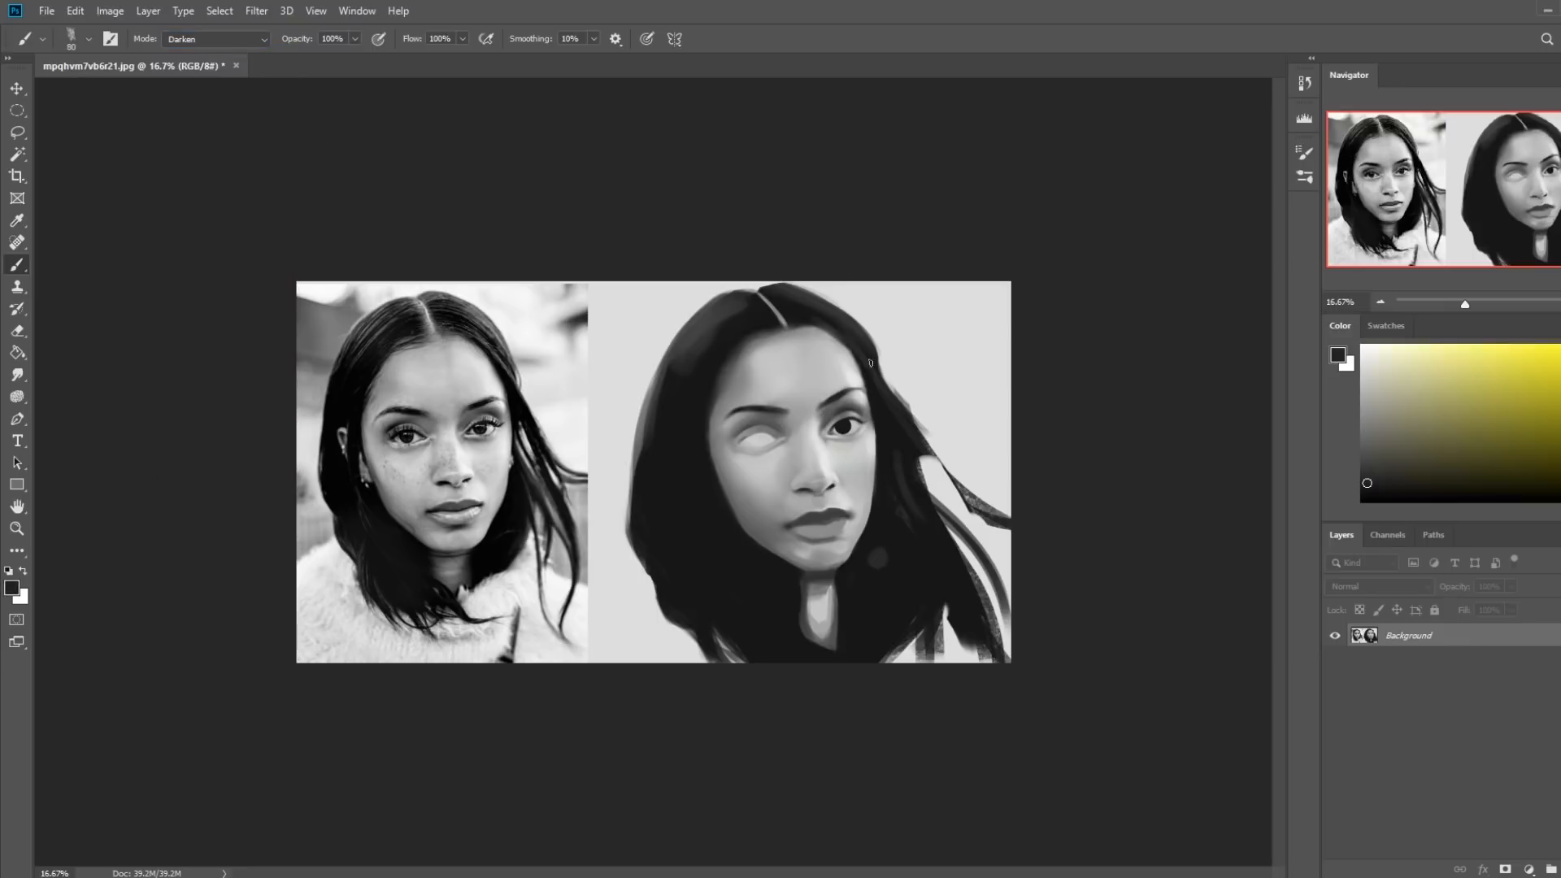
alt+click(825, 400)
alt+click(863, 302)
key([)
key([)
key(bracketleft)
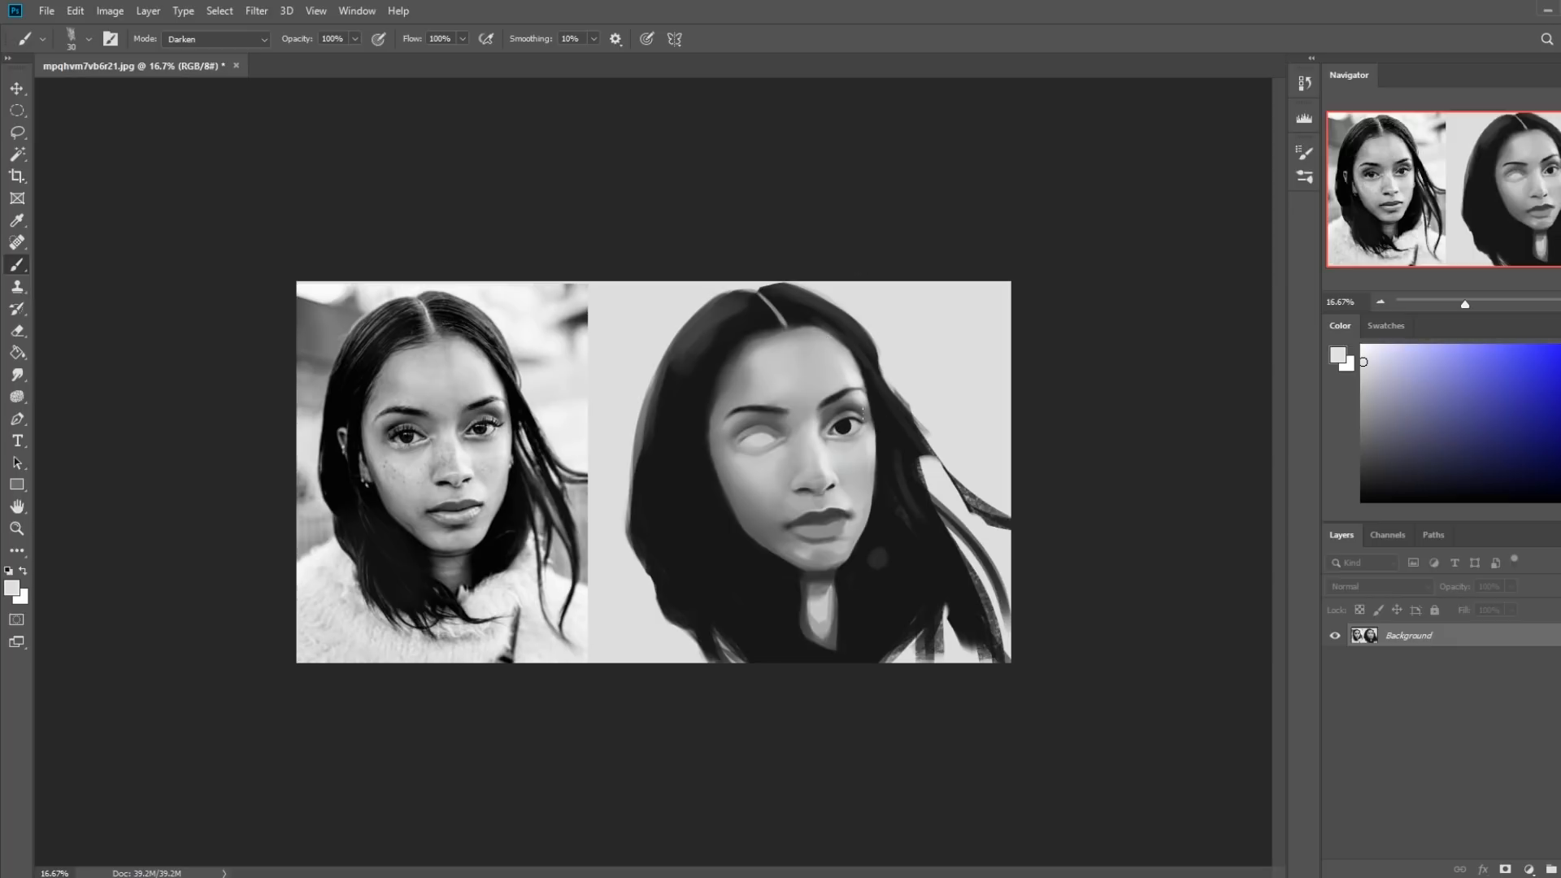
right_click(860, 400)
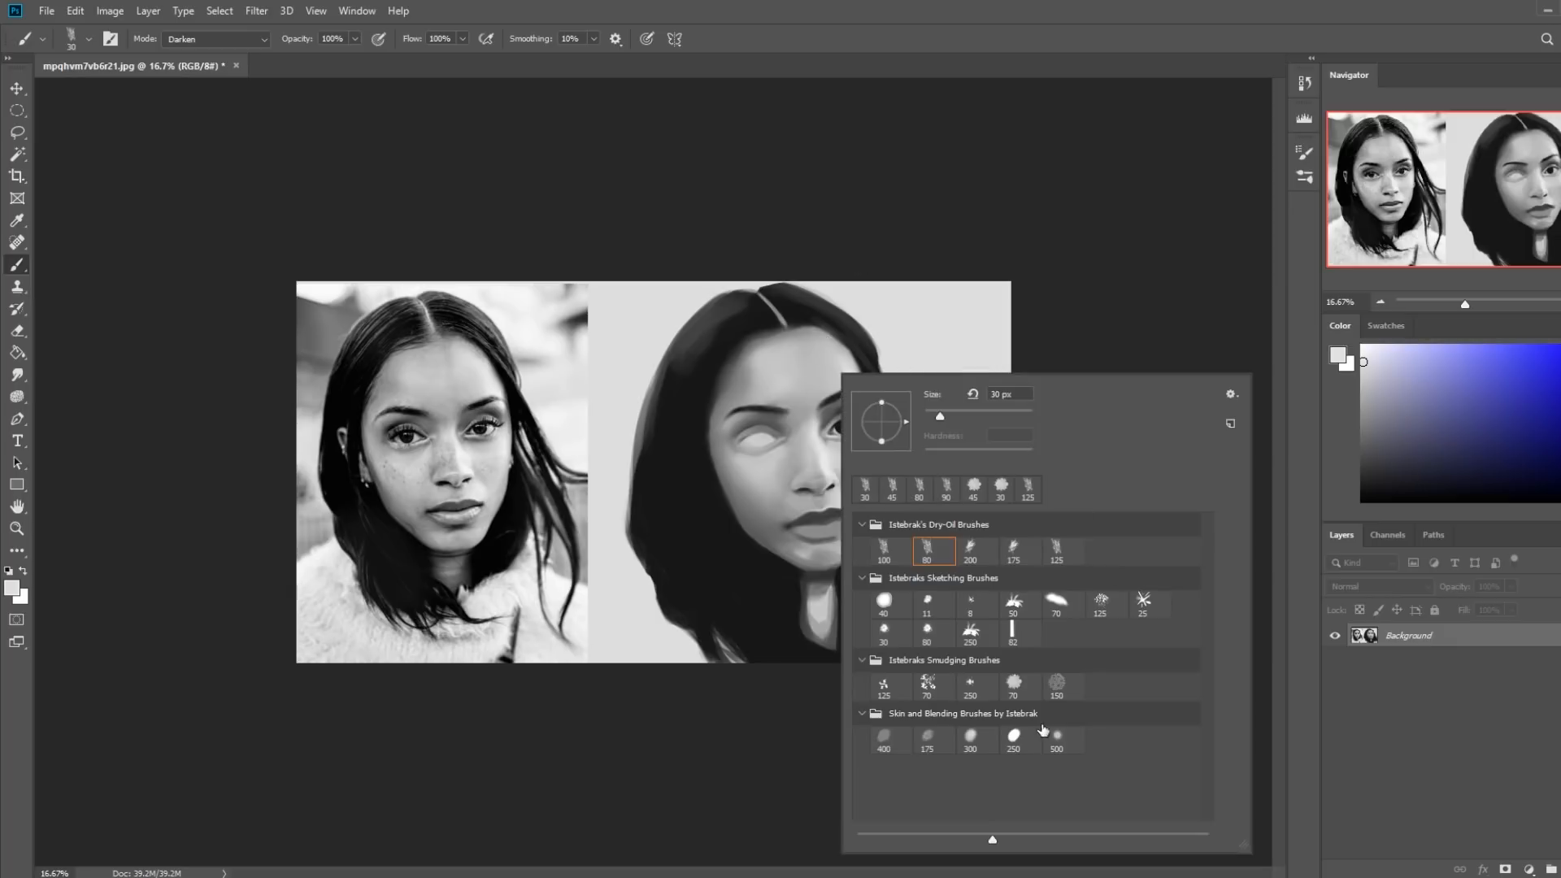
click(1132, 349)
Touch up the right-hand eyebrow and nose bridge with sampled dark and light tones at 50 px, and blend with the Smudge tool
key(z)
drag(904, 518, 1009, 512)
alt+click(1013, 361)
key(bracketright)
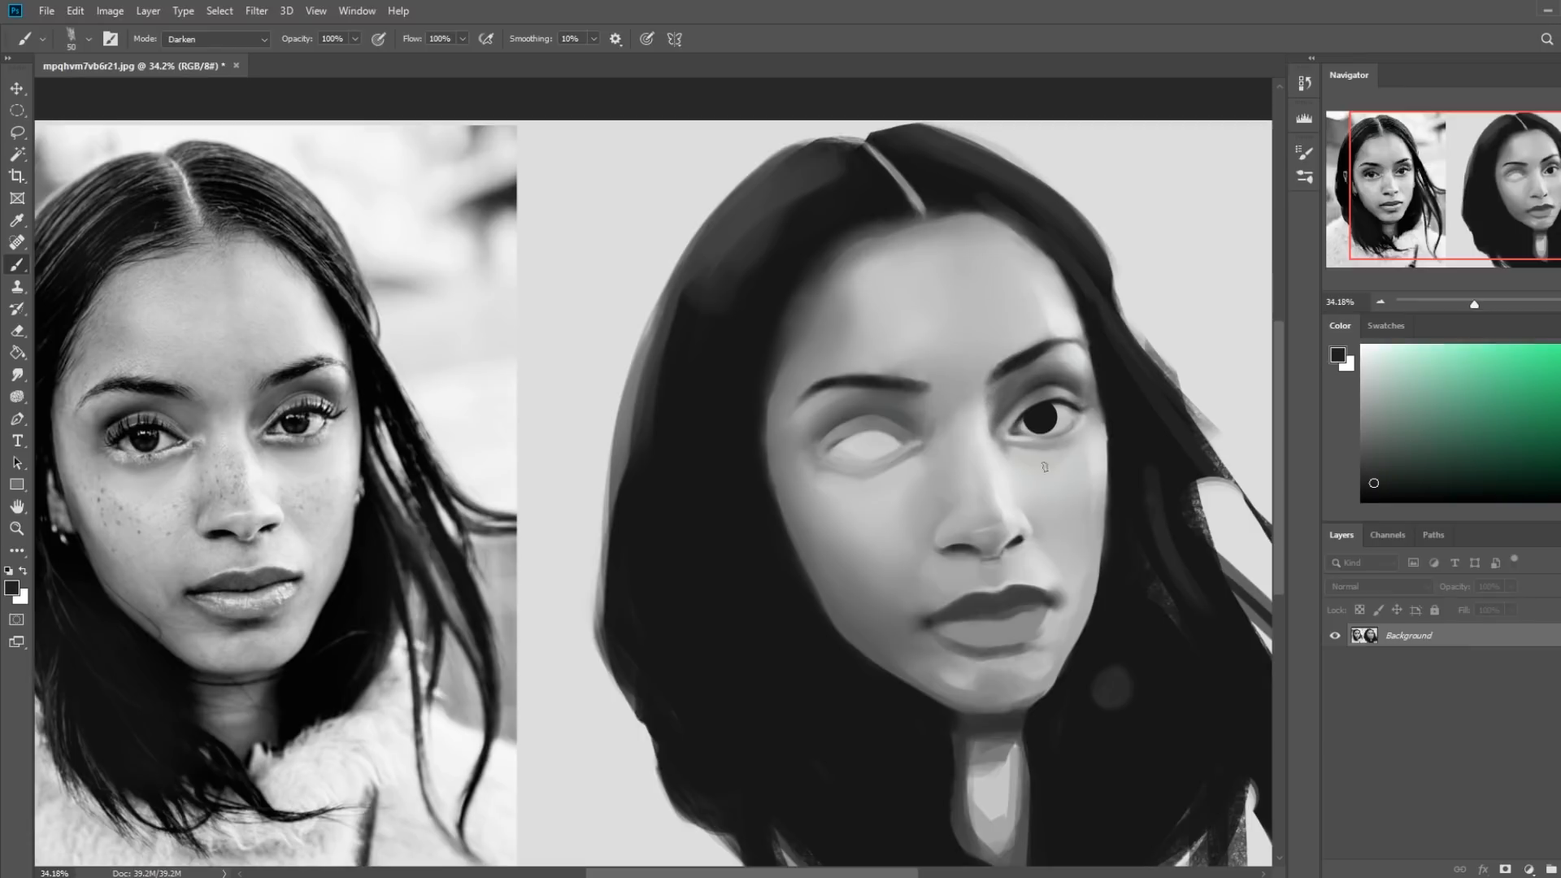
alt+click(986, 431)
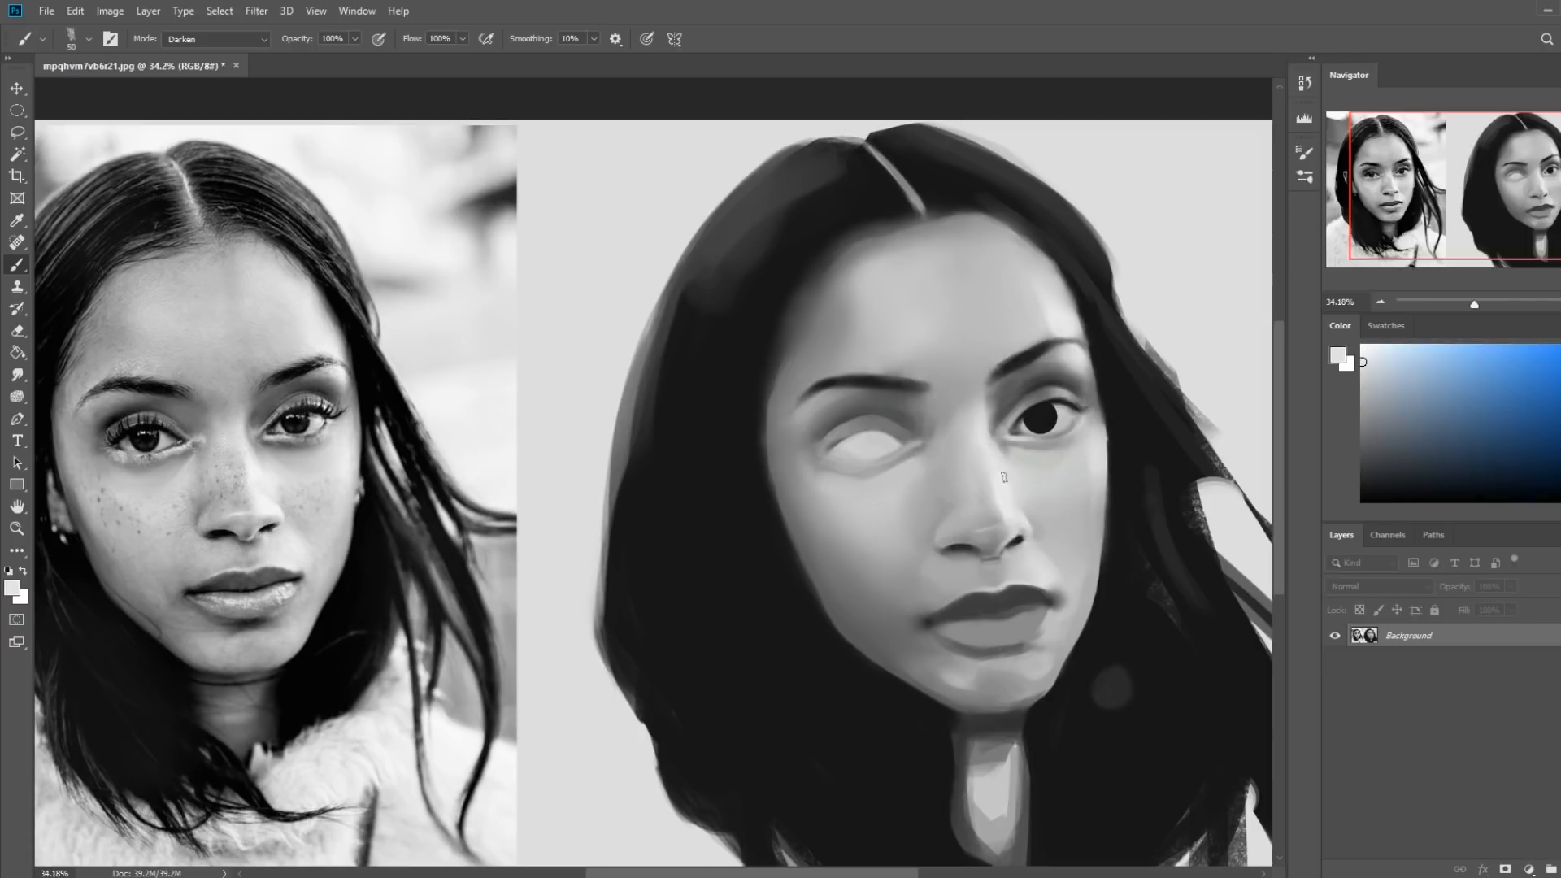
click(18, 375)
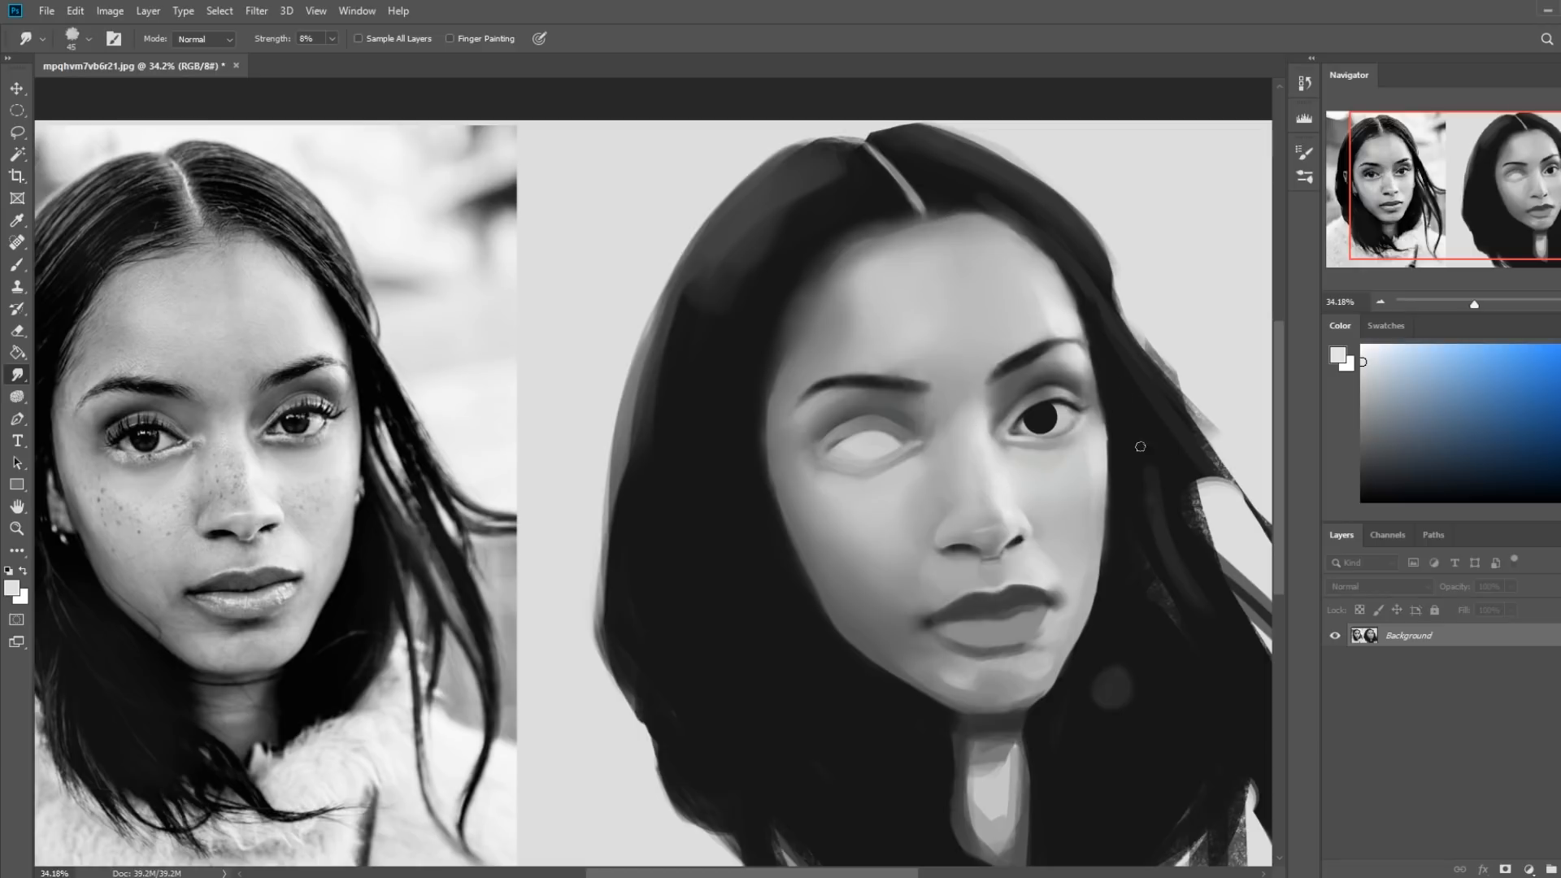
Touch up the right-hand cheek edge and the base of the nose with sampled dark and light tones in Darken mode
scroll(1168, 465, down, 2)
key(b)
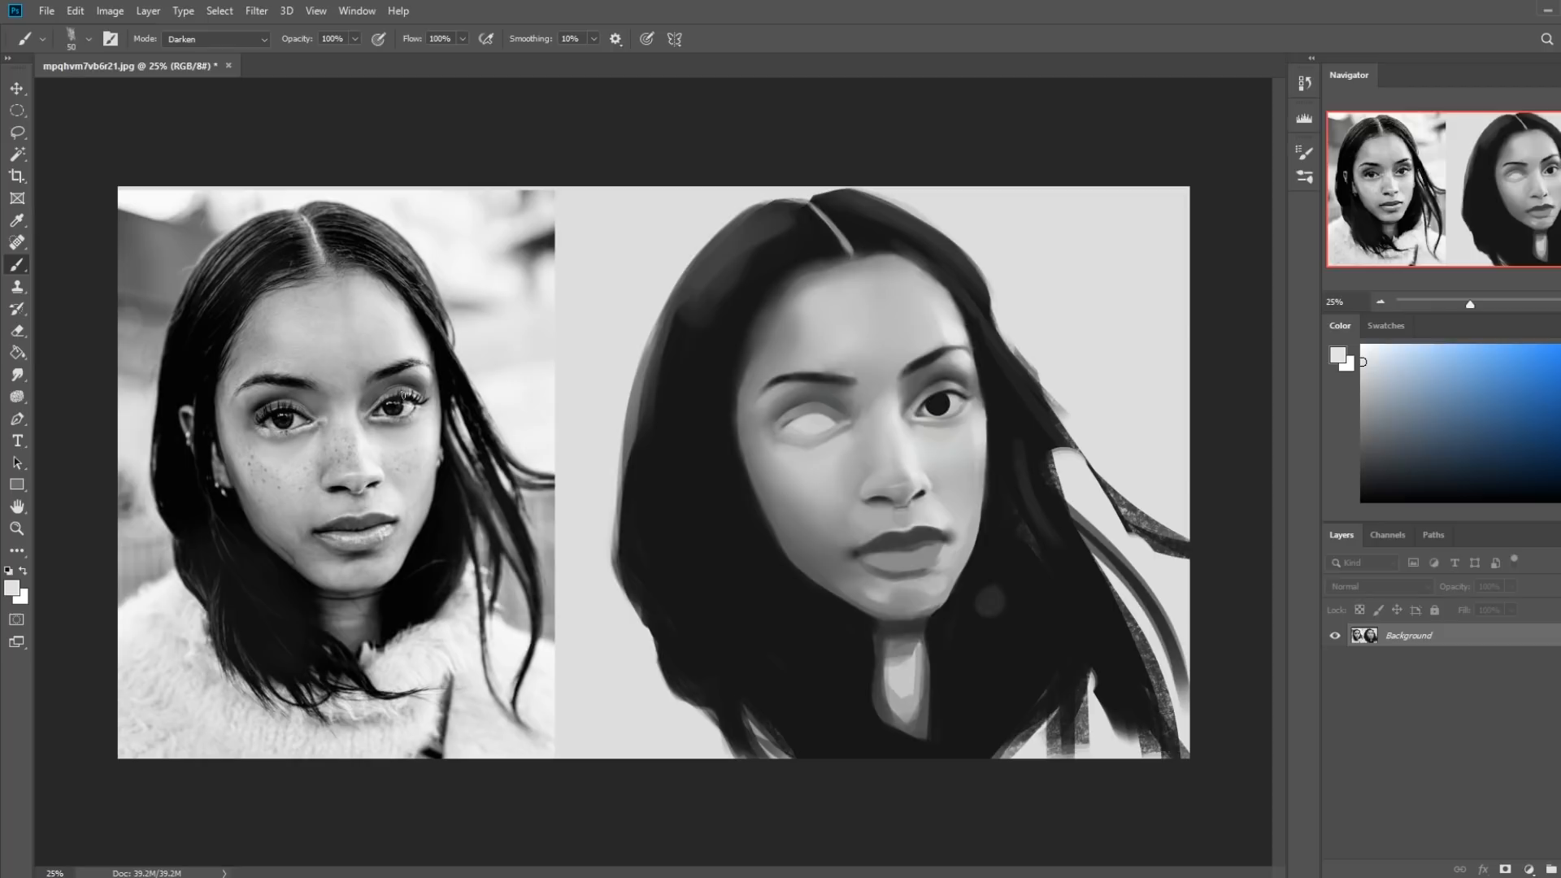
click(945, 443)
alt+click(991, 398)
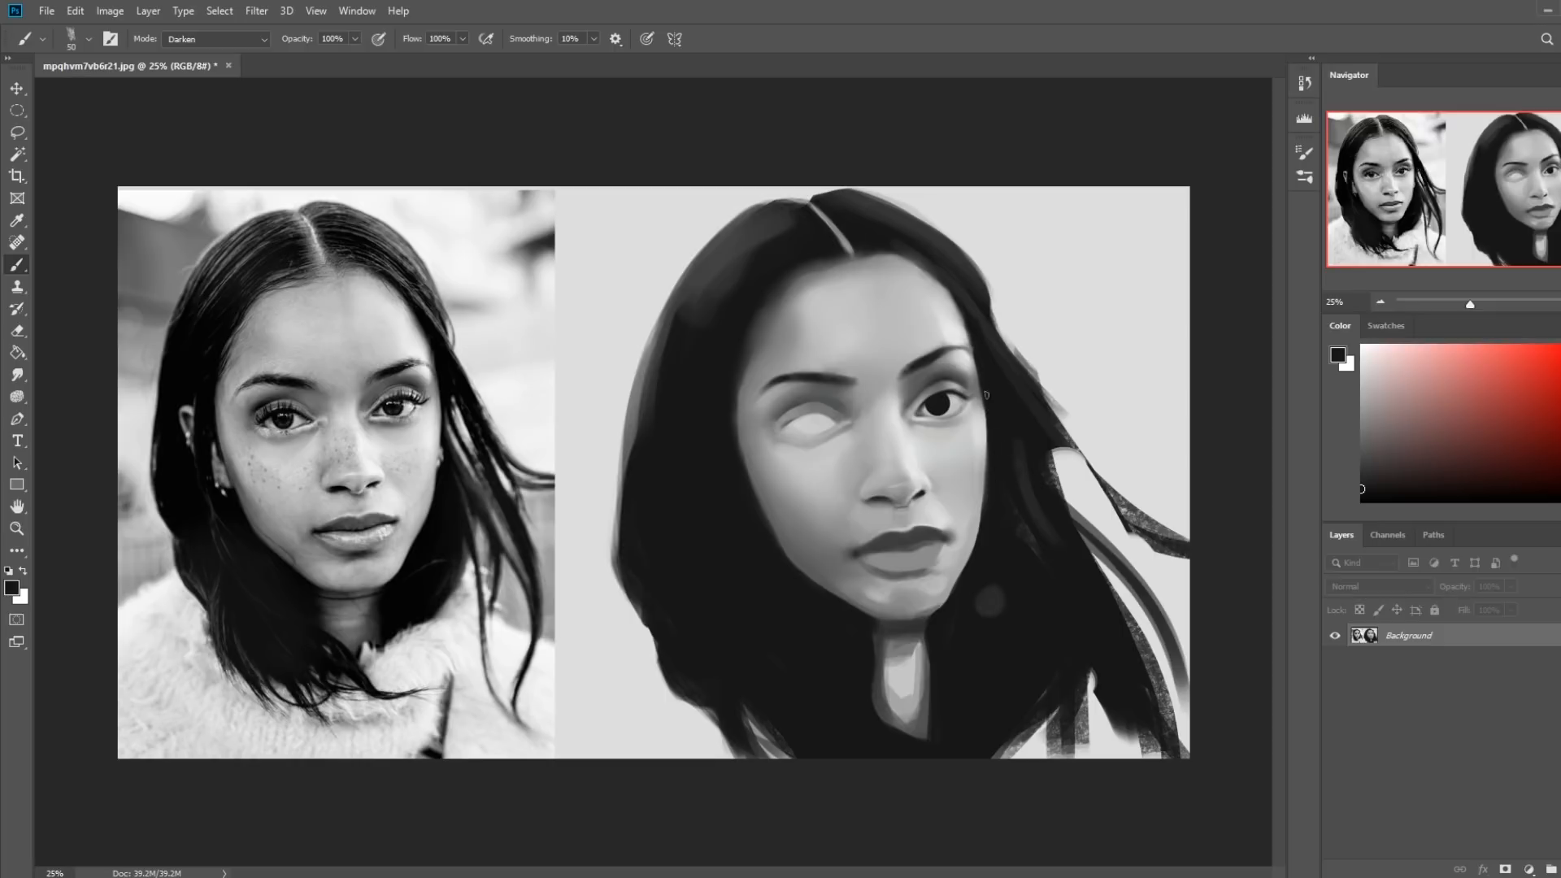
alt+click(980, 420)
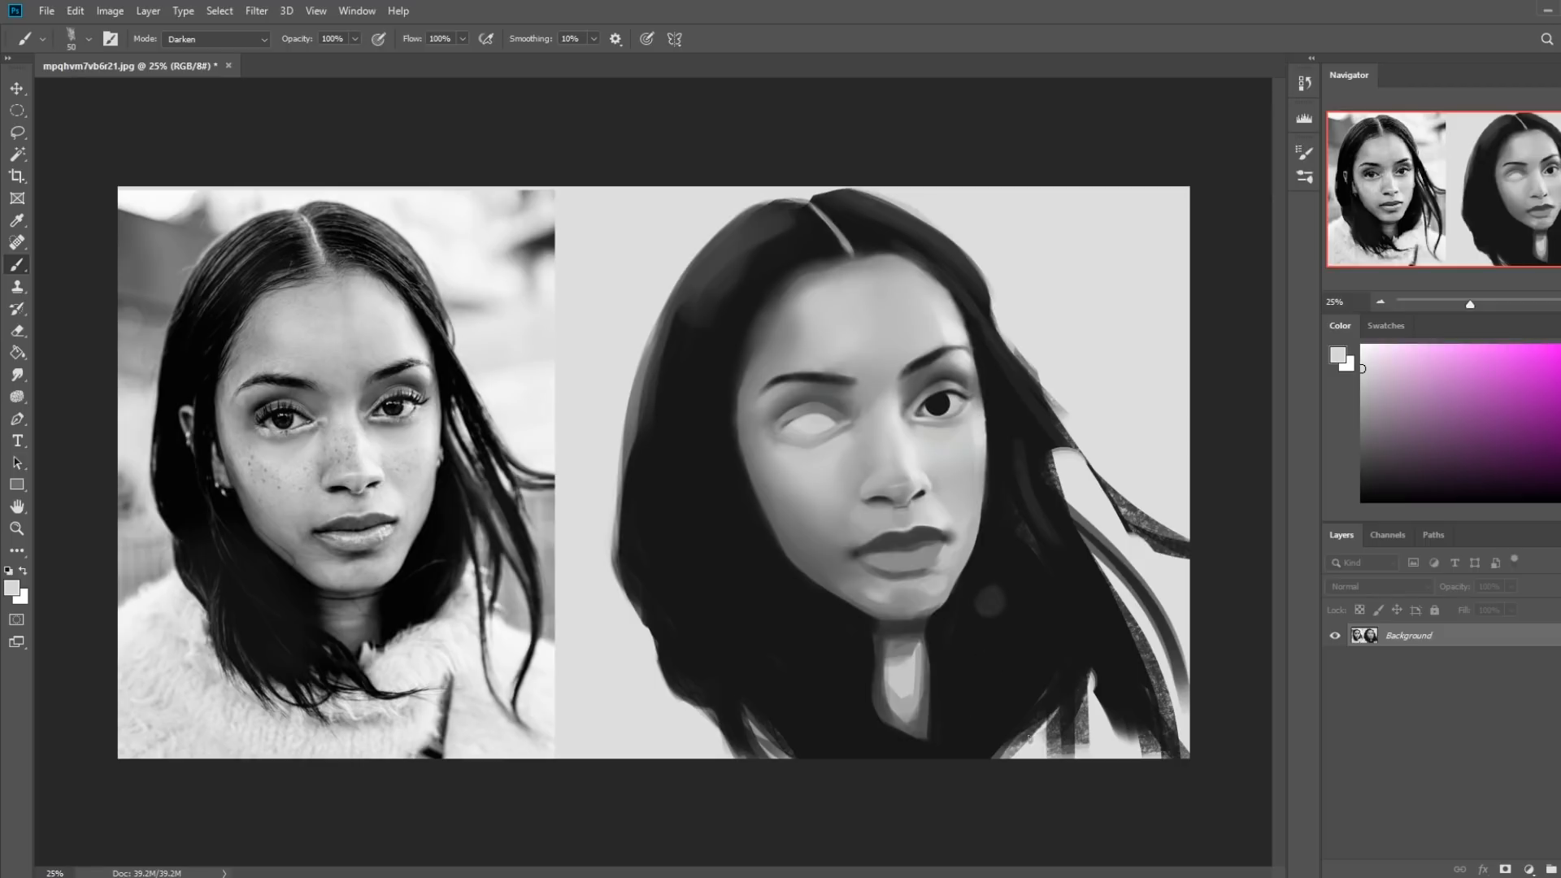
alt+click(939, 498)
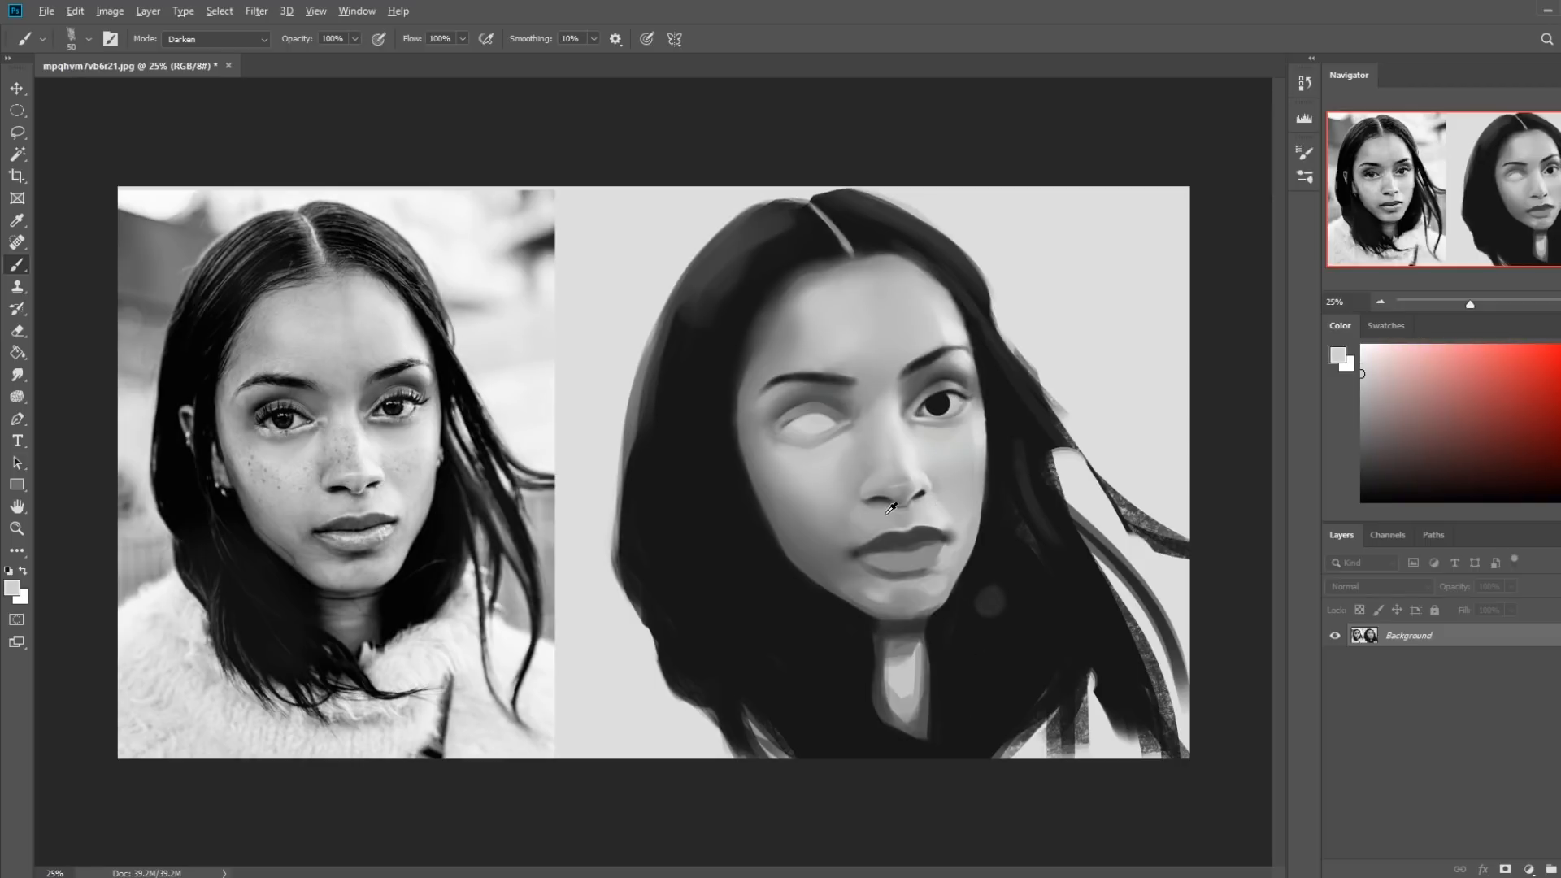
alt+click(888, 510)
alt+click(920, 504)
Set the brush blending mode to Normal and soften the area between nose and upper lip with sampled skin tones at 100 px
click(199, 41)
click(236, 59)
key(bracketright)
key(bracketright)
key(bracketright)
key(bracketright)
key(bracketright)
alt+click(859, 513)
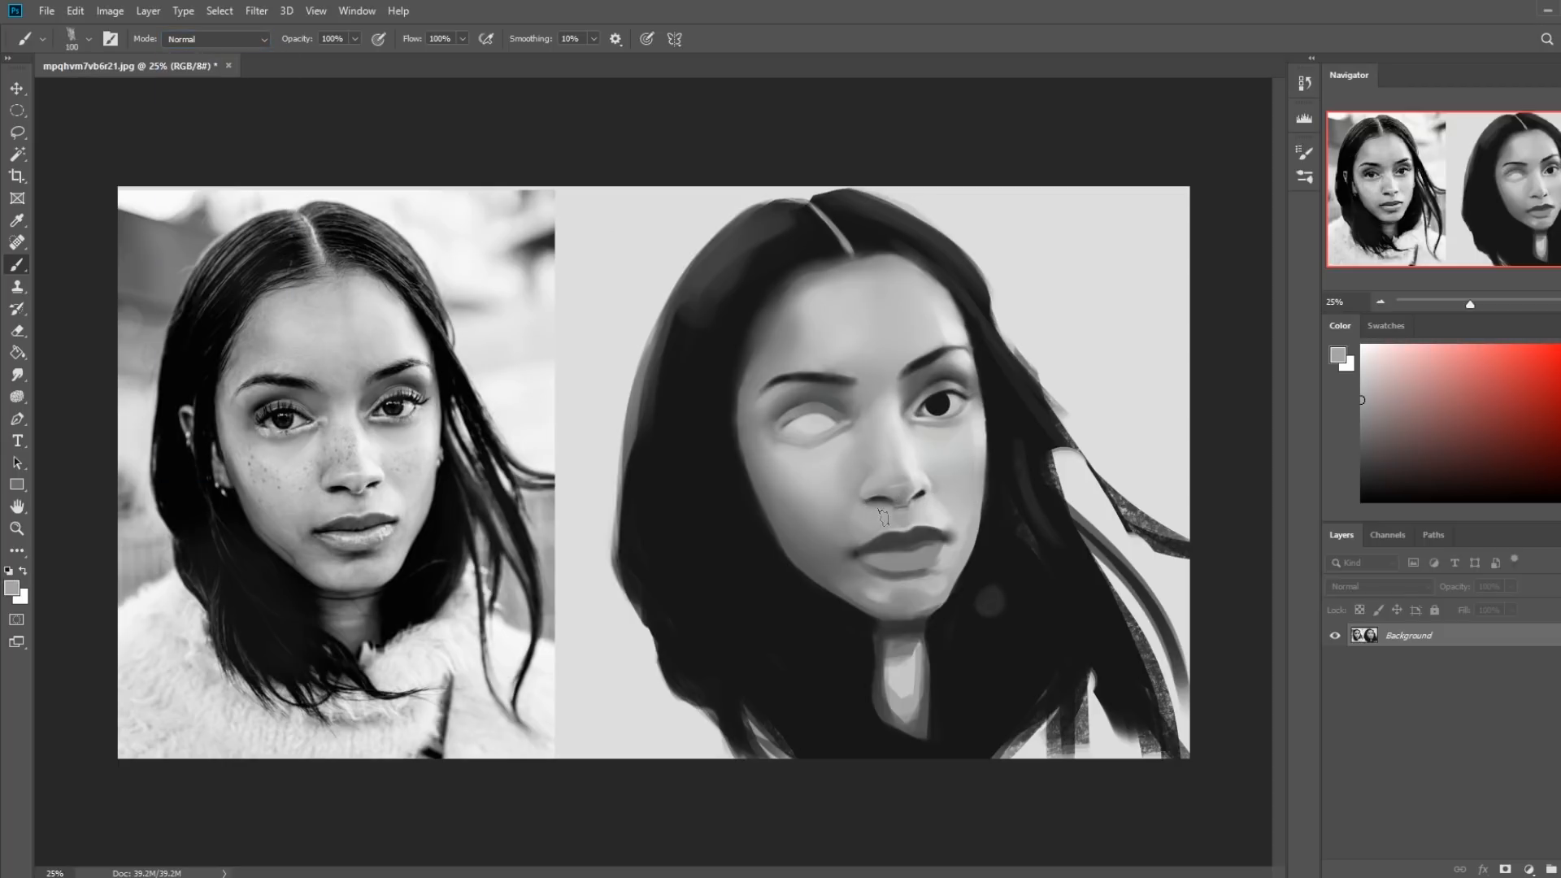
Refine the nostril and nose tip with sampled skin tones, reducing the brush to about 30 px, and blend with the Smudge tool
alt+click(935, 505)
key(bracketleft)
key(bracketleft)
key(bracketleft)
key(bracketleft)
key(bracketleft)
alt+click(926, 486)
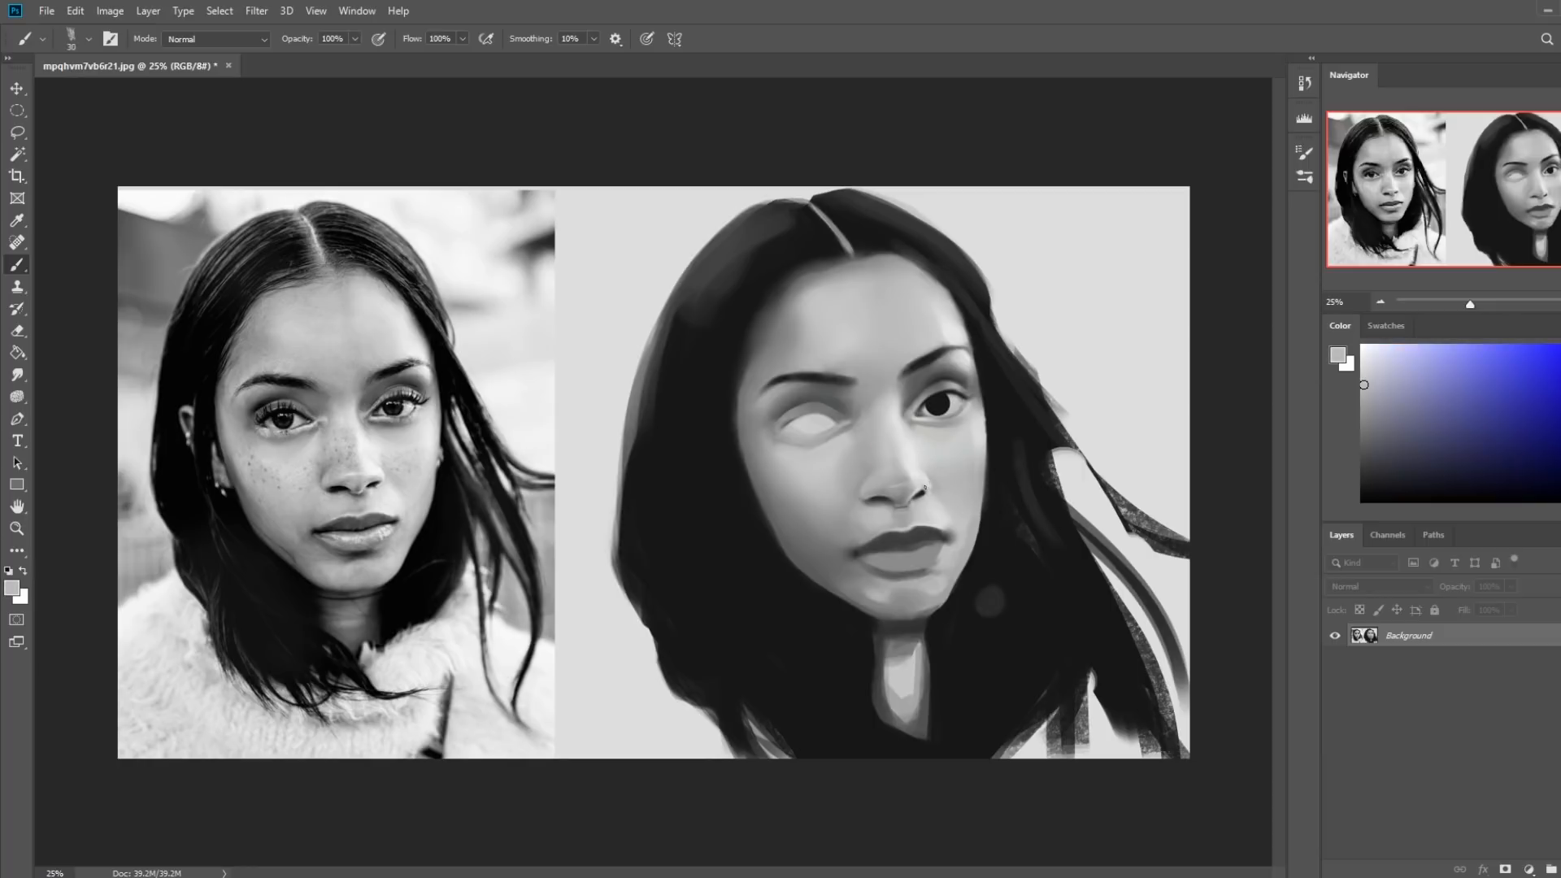
key(ctrl+z)
alt+click(905, 495)
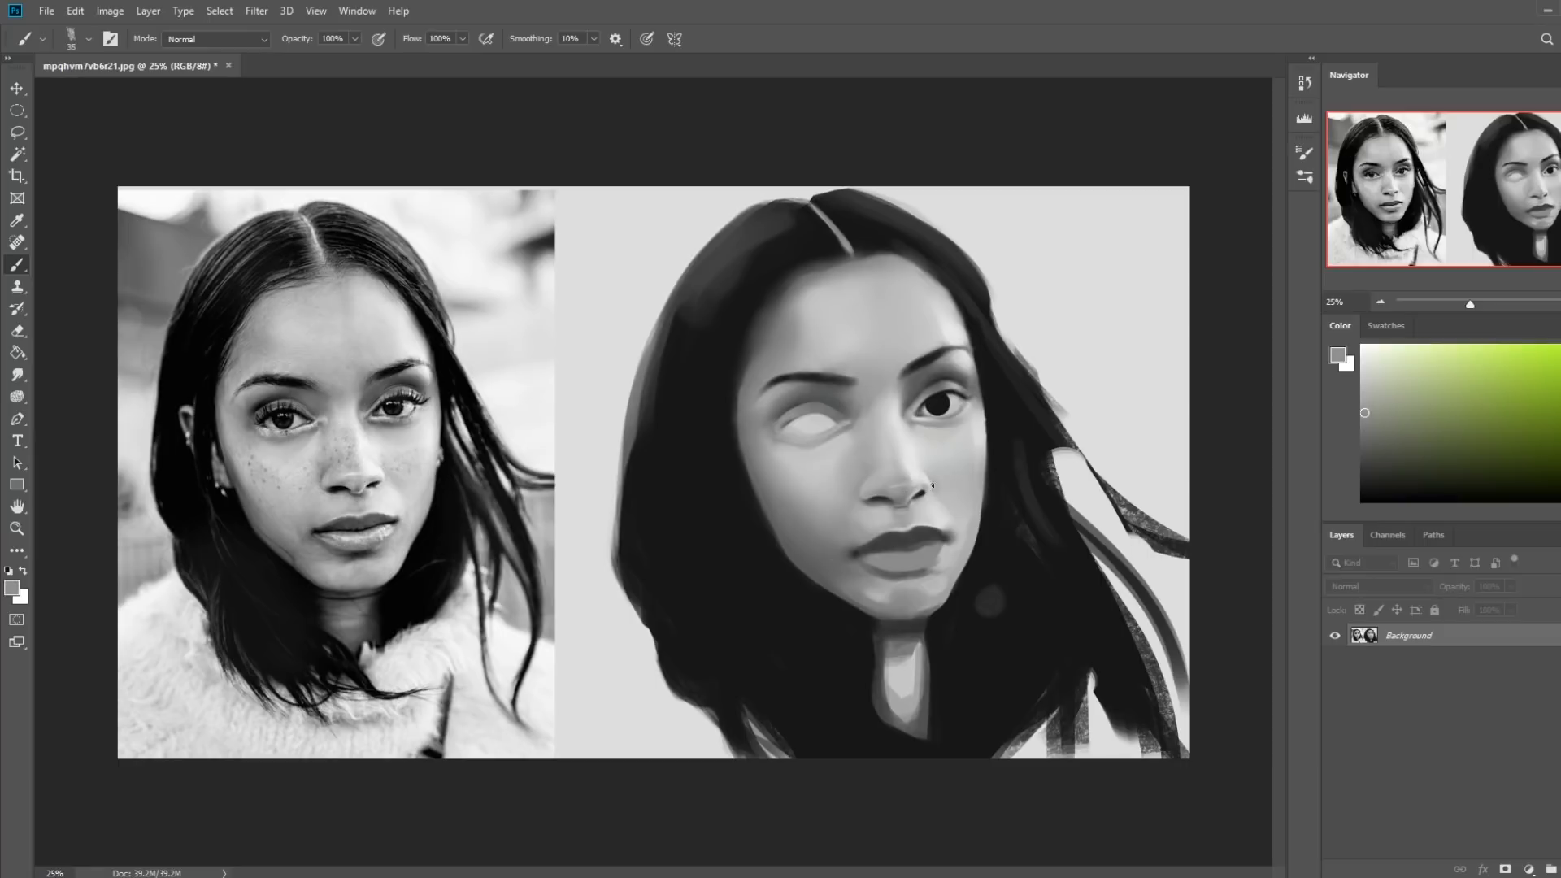
click(17, 374)
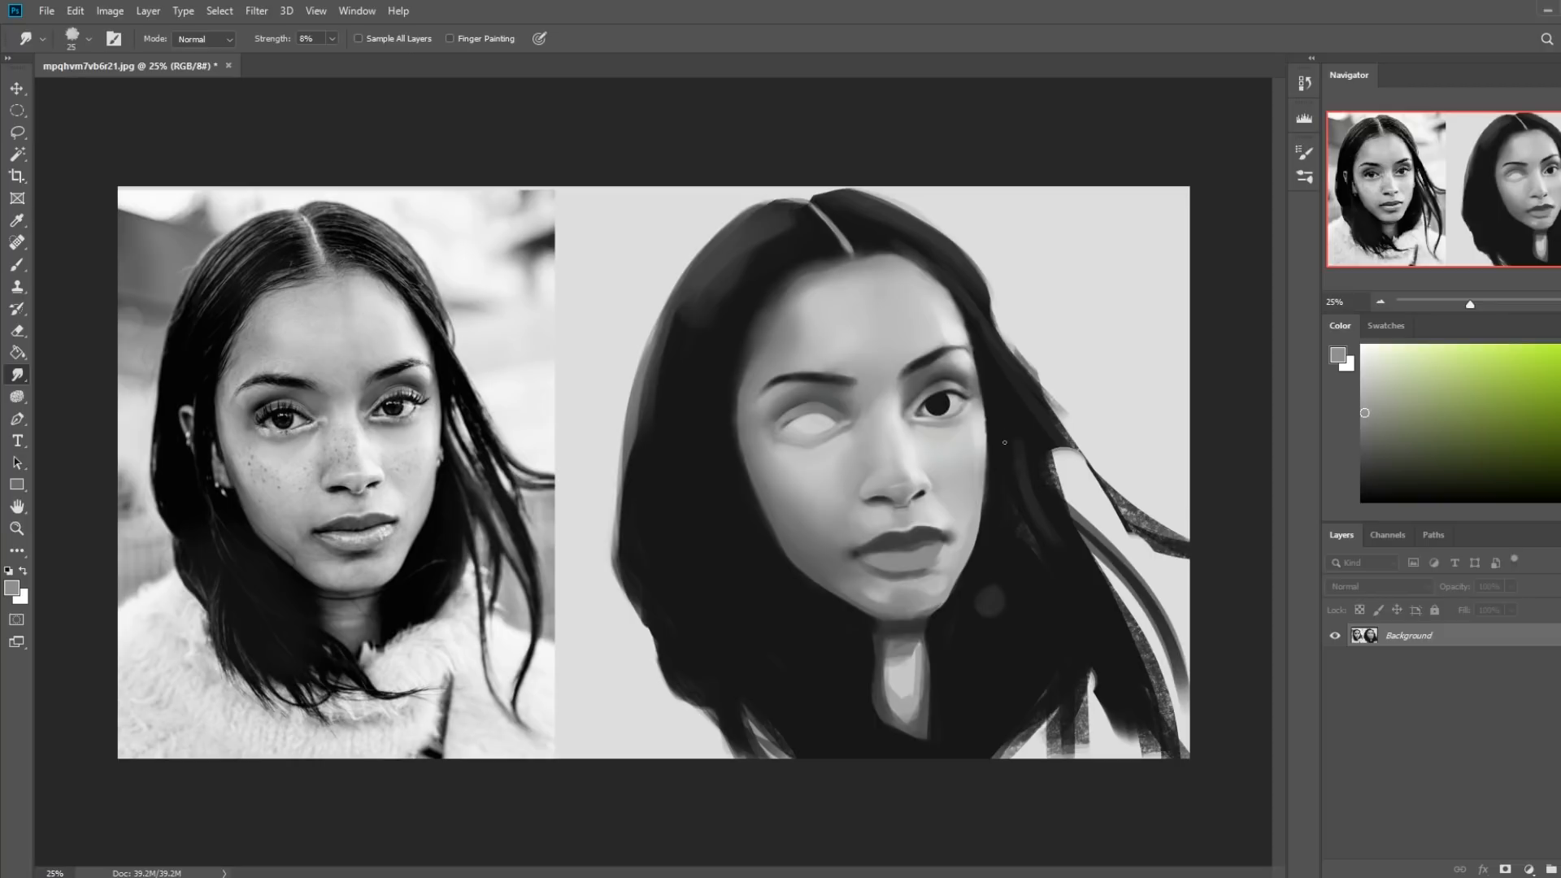
Redefine the right-hand edge of the face beside the eye with the sampled dark hair tone at 35 px
key(b)
alt+click(992, 418)
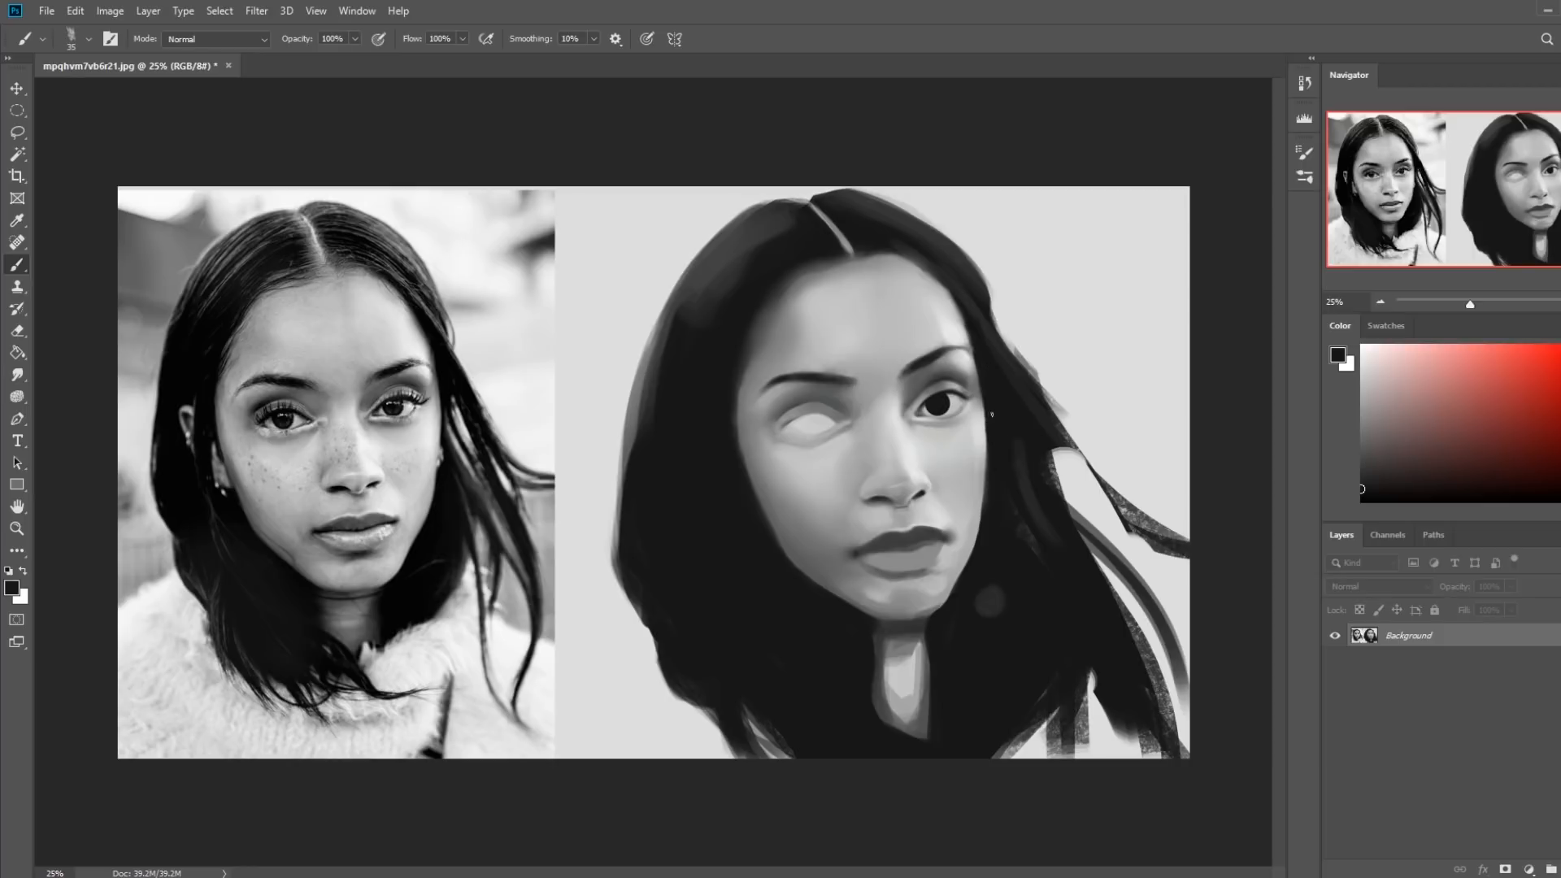
drag(988, 410, 991, 450)
Paint out the grey spot in the hair and darken the shadow under the chin, using the brush enlarged to 175 px
key(bracketright)
key(bracketright)
key(bracketright)
key(bracketright)
key(bracketright)
key(bracketright)
key(bracketright)
key(bracketright)
key(bracketright)
key(bracketright)
key(bracketright)
key(bracketleft)
key(bracketleft)
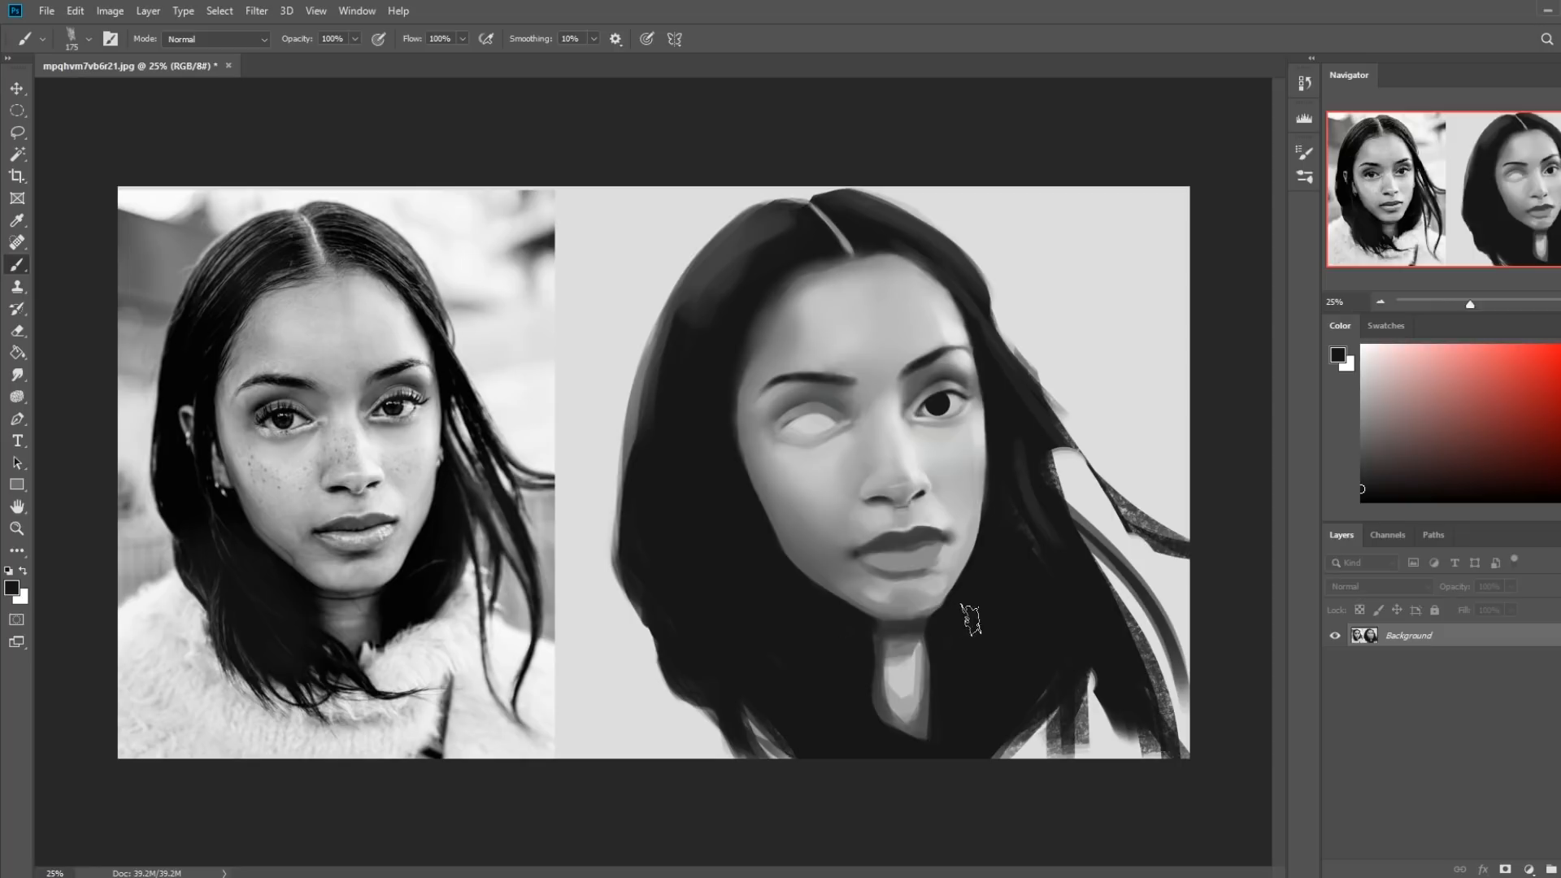
drag(964, 623, 874, 640)
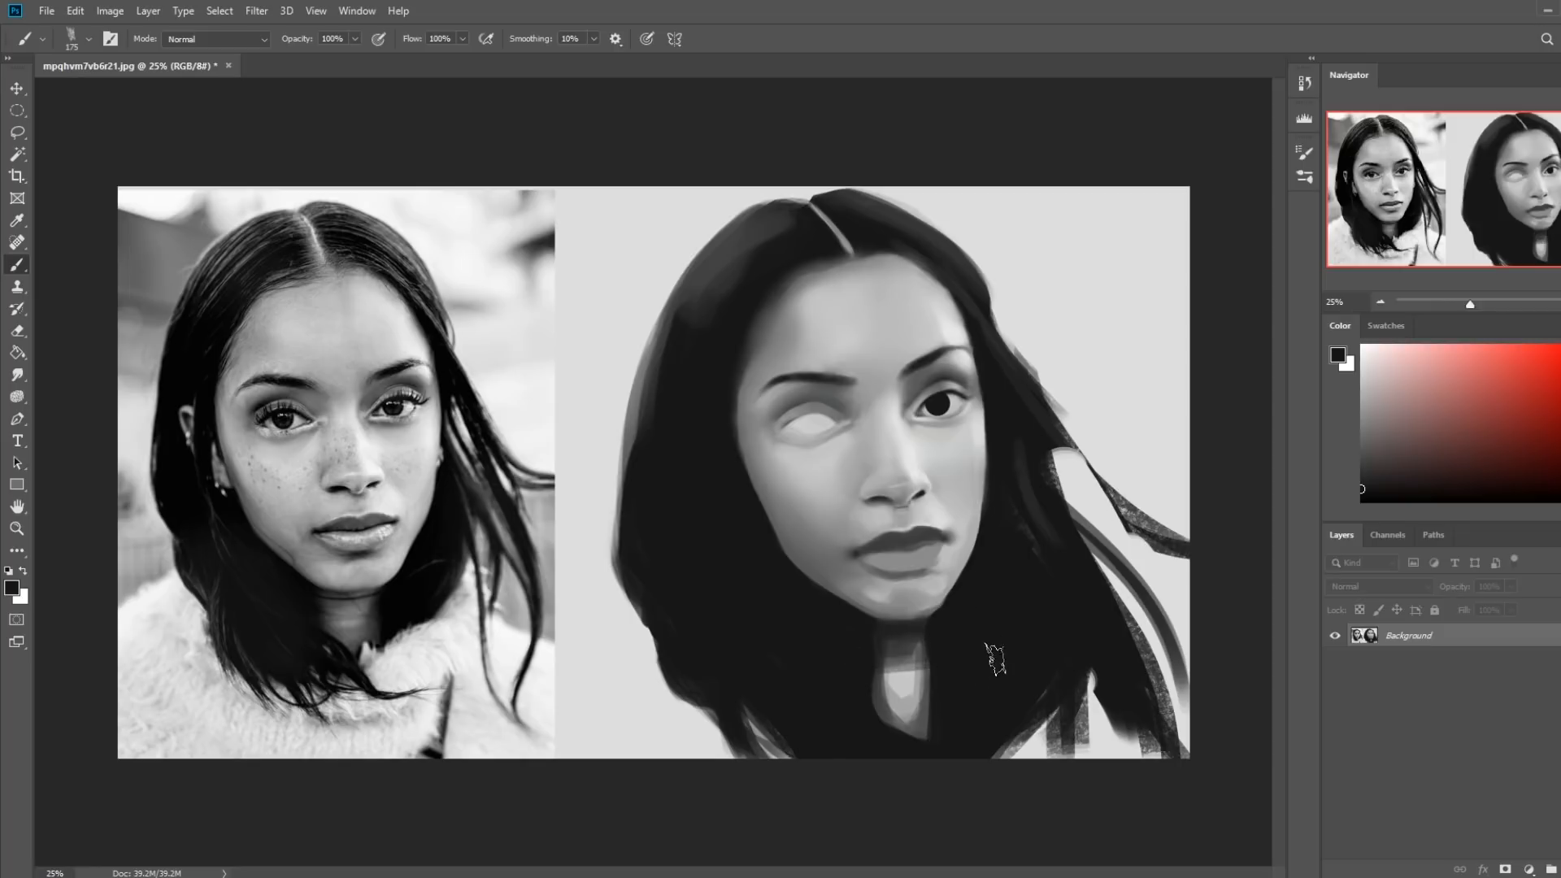
Darken the upper neck with sampled shadow tones and blend the transition with an enlarged Smudge tool
alt+click(926, 675)
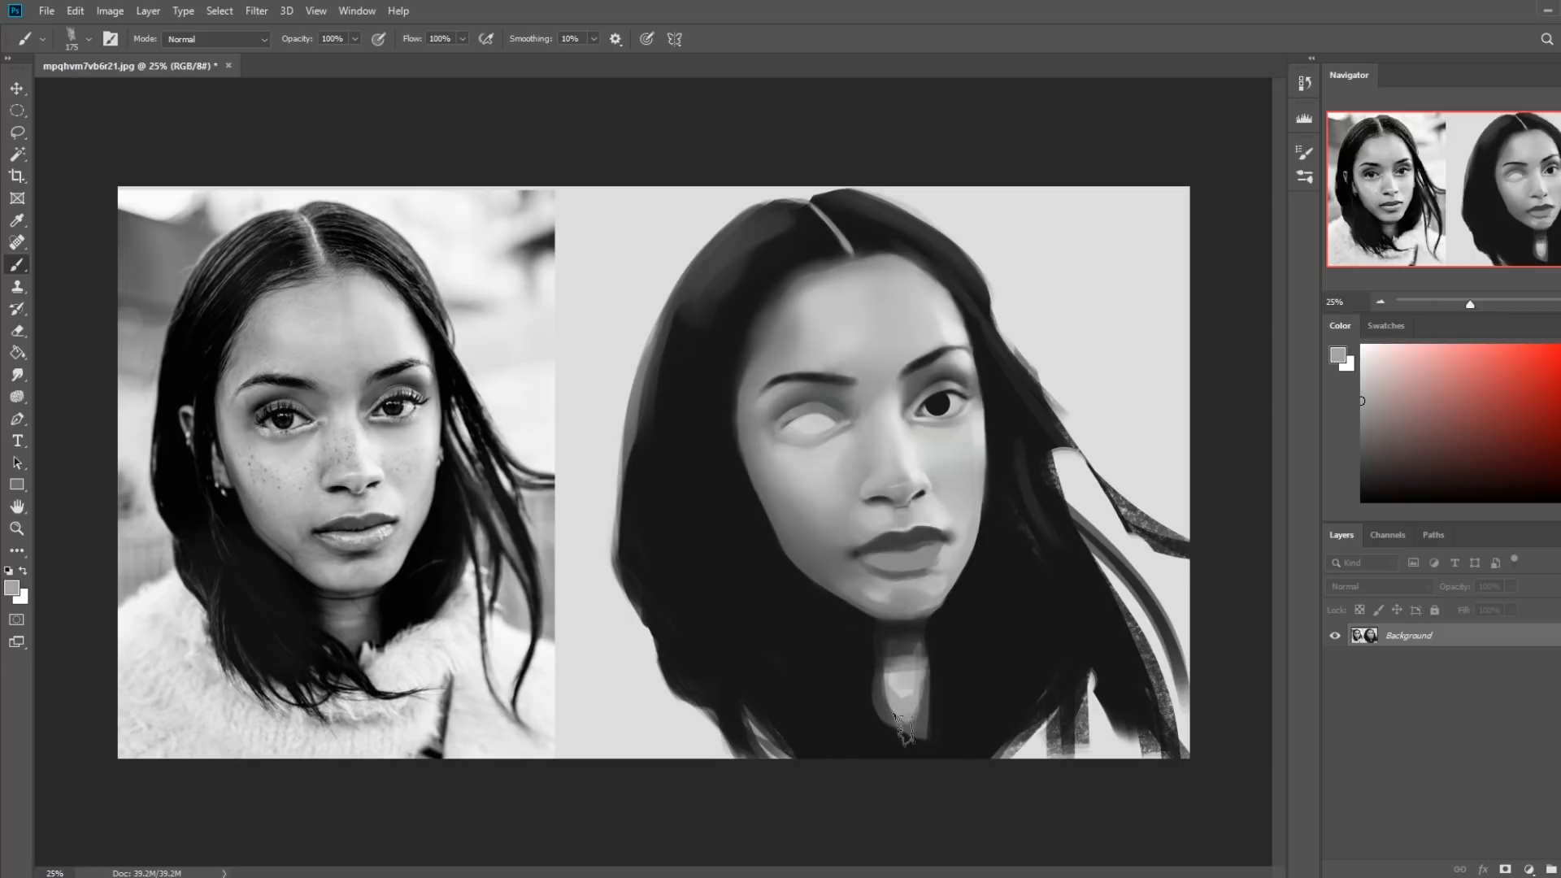
alt+click(910, 640)
drag(914, 727, 905, 665)
click(26, 374)
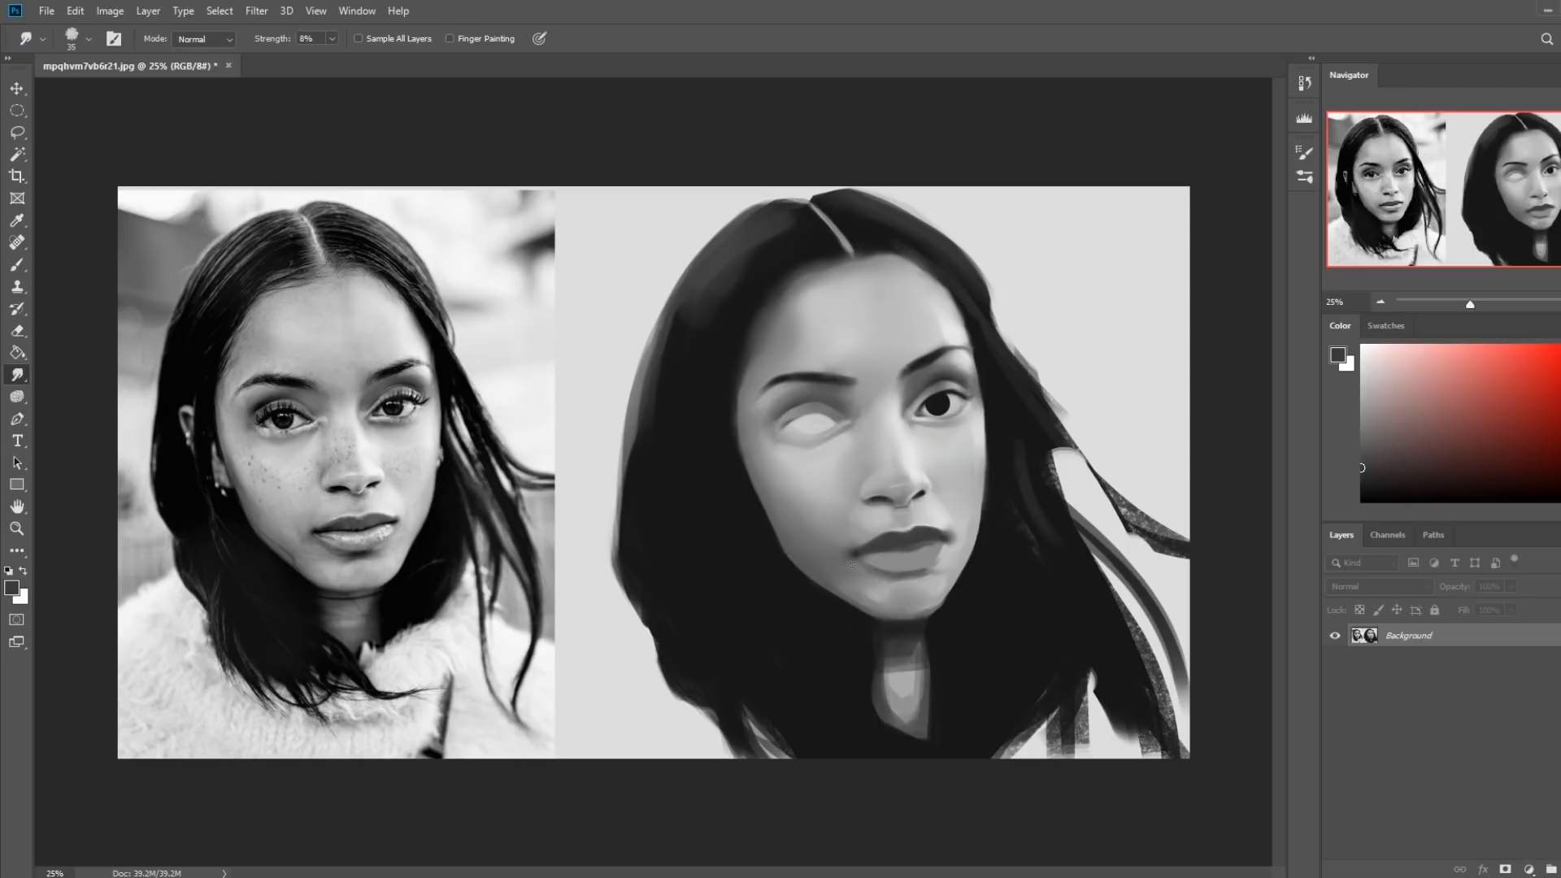
key(bracketright)
key(bracketright)
key(bracketright)
key(bracketright)
key(bracketright)
key(bracketleft)
key(bracketleft)
Clean up the underside of the chin with a sampled dark tone, reducing the brush to 70 px
key(b)
alt+click(927, 555)
key(bracketleft)
key(bracketleft)
key(bracketleft)
key(bracketleft)
key(bracketleft)
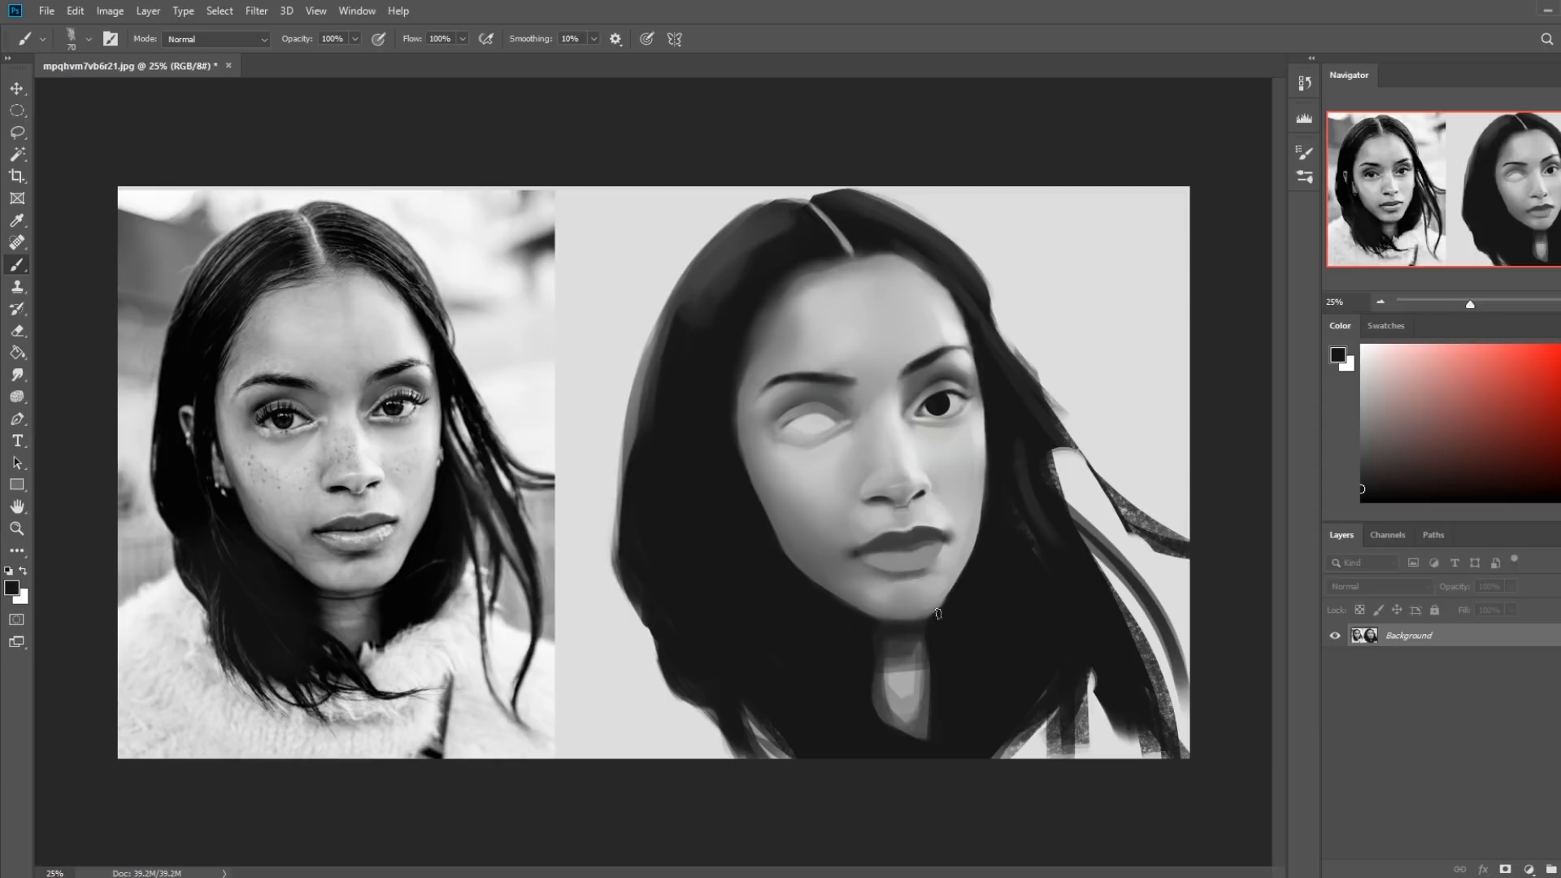
Touch up the lips and the inner right-hand eyebrow with sampled tones, and blend the skin with the Smudge tool
alt+click(905, 546)
key(alt)
alt+click(947, 395)
alt+click(905, 377)
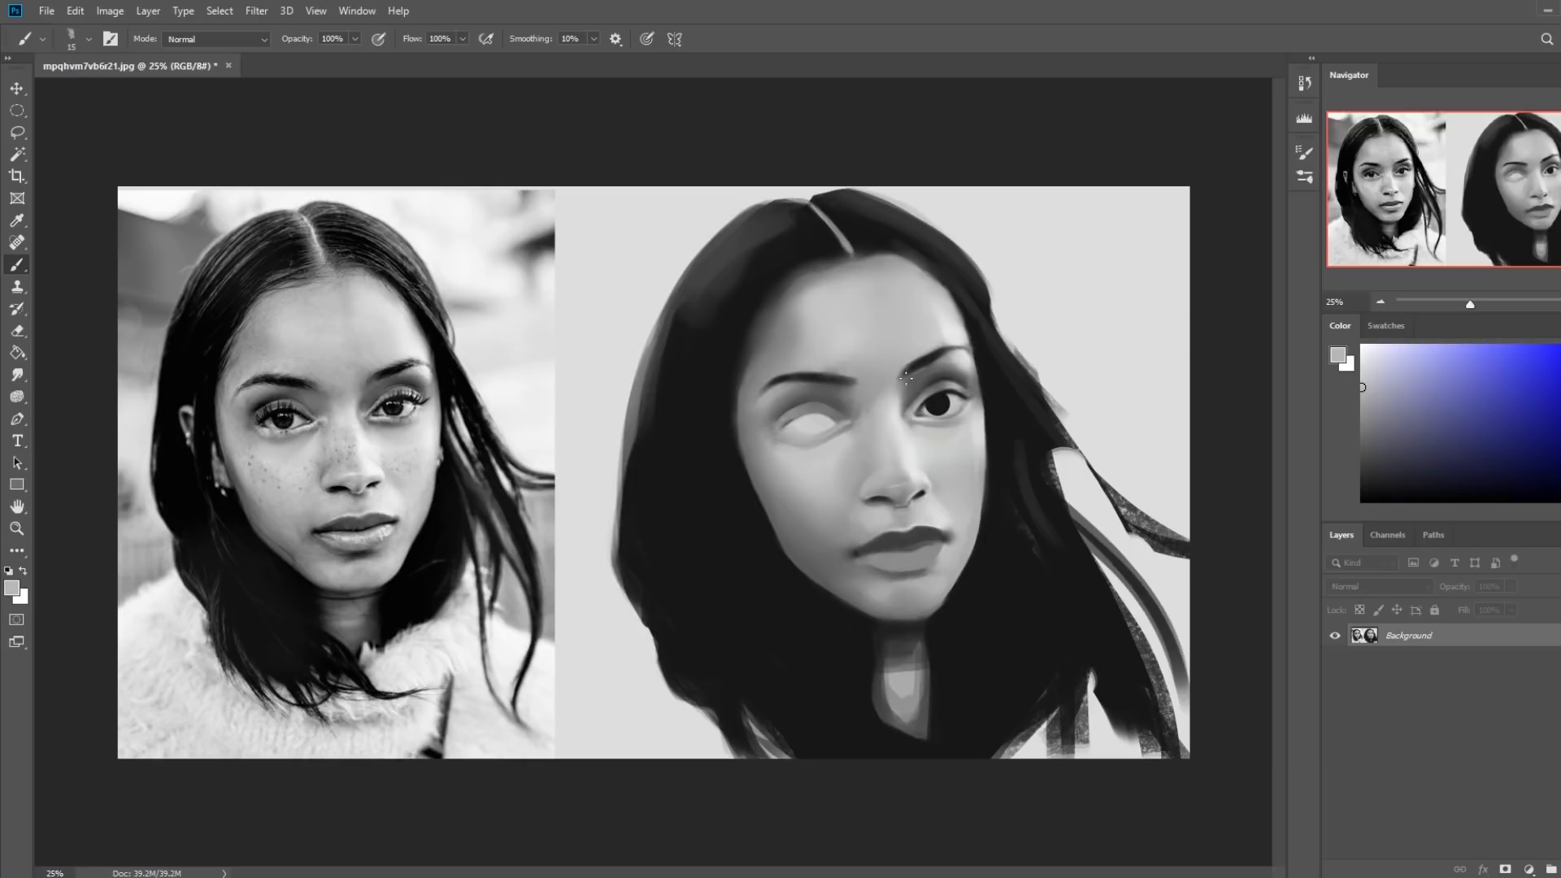
click(26, 376)
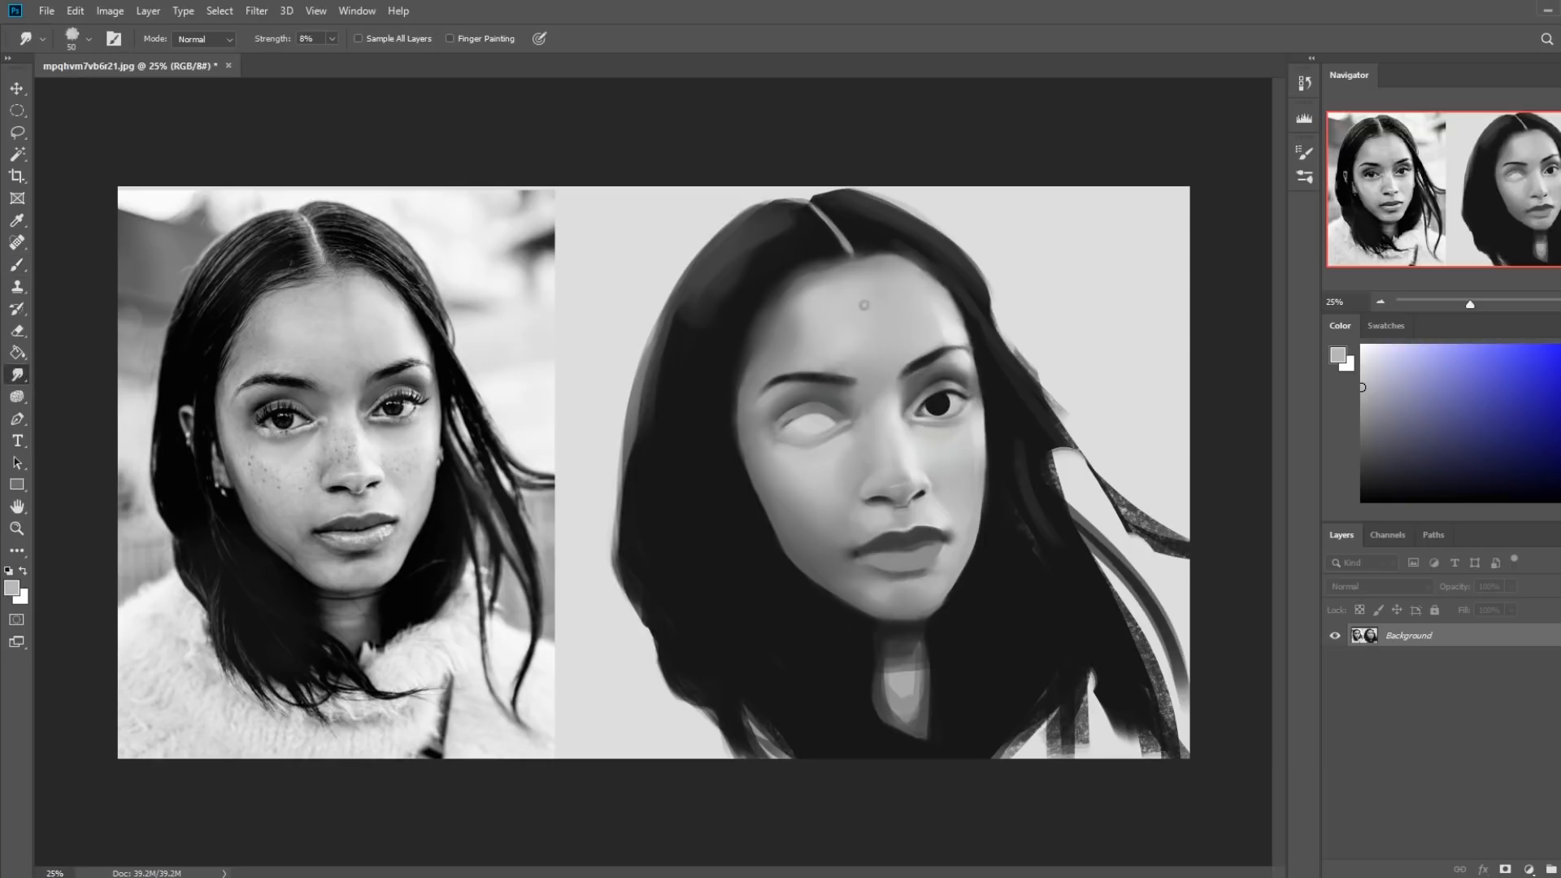
key(bracketleft)
Brighten the right-hand side of the forehead with a sampled light skin tone, enlarging the brush to 80 px
key(b)
alt+click(935, 277)
key(bracketright)
key(bracketright)
key(bracketright)
key(bracketright)
key(bracketright)
key(bracketright)
key(bracketright)
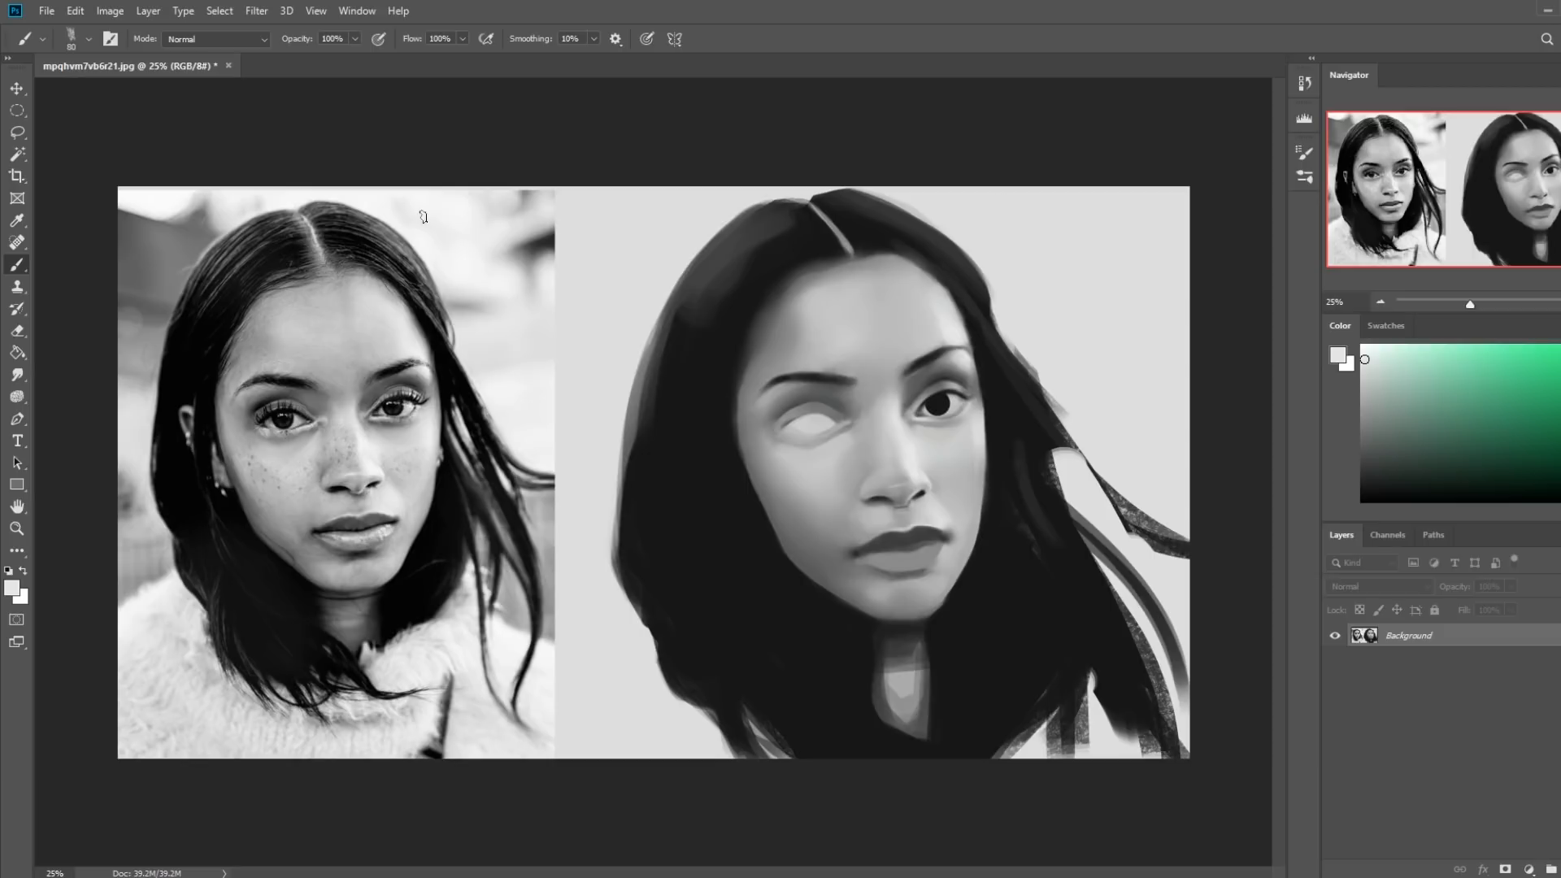
Refine the brow bone and upper eyelid of the right-hand eye with sampled tones at 40 px, and smudge the transition
alt+click(966, 351)
key(bracketleft)
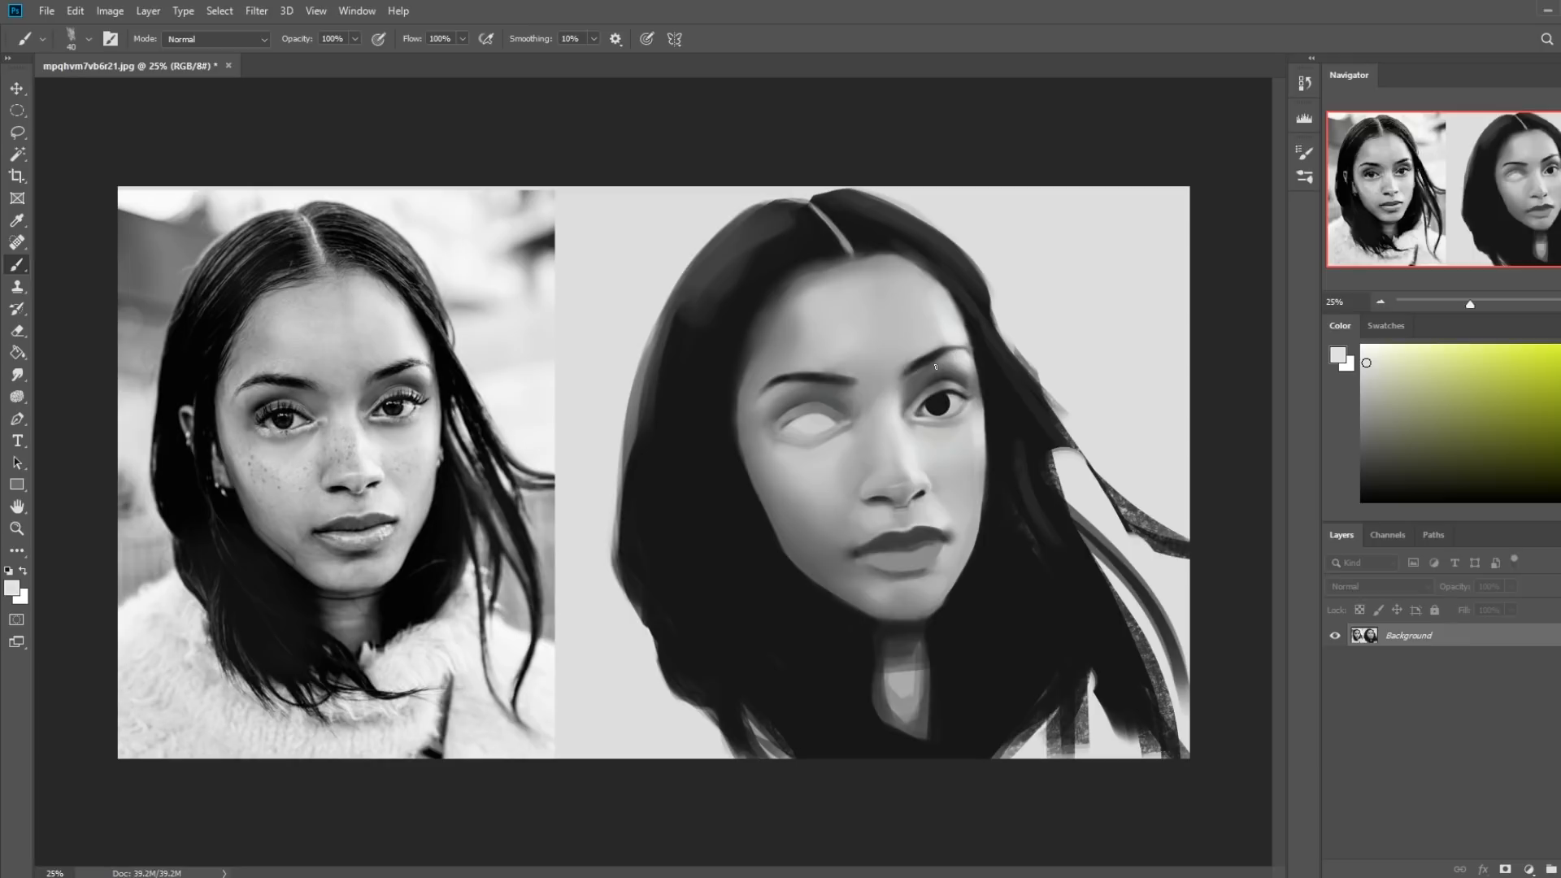
alt+click(957, 371)
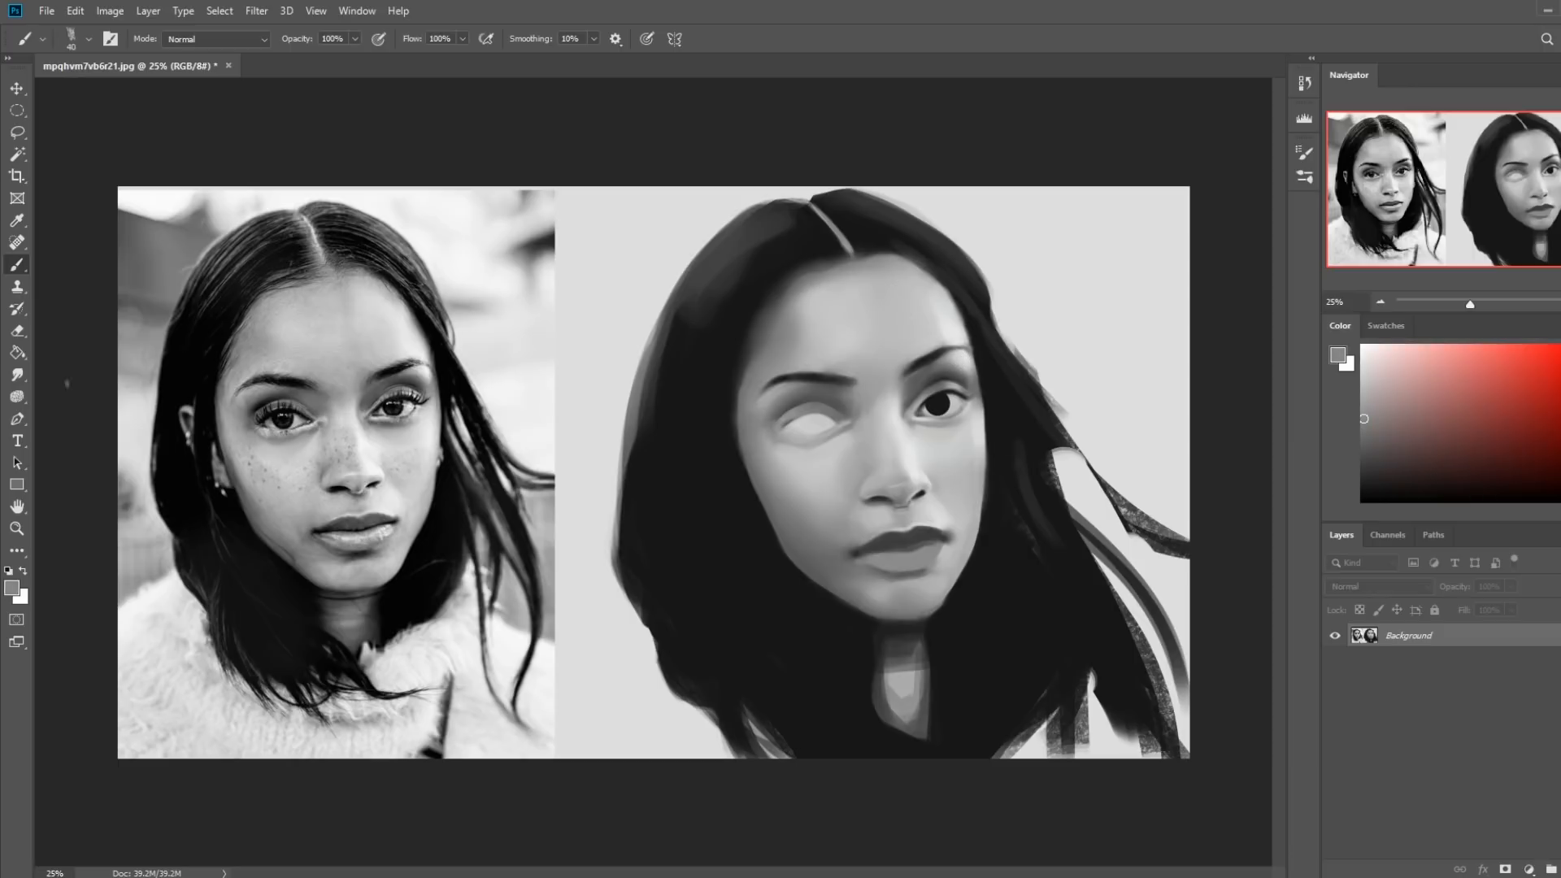
click(17, 375)
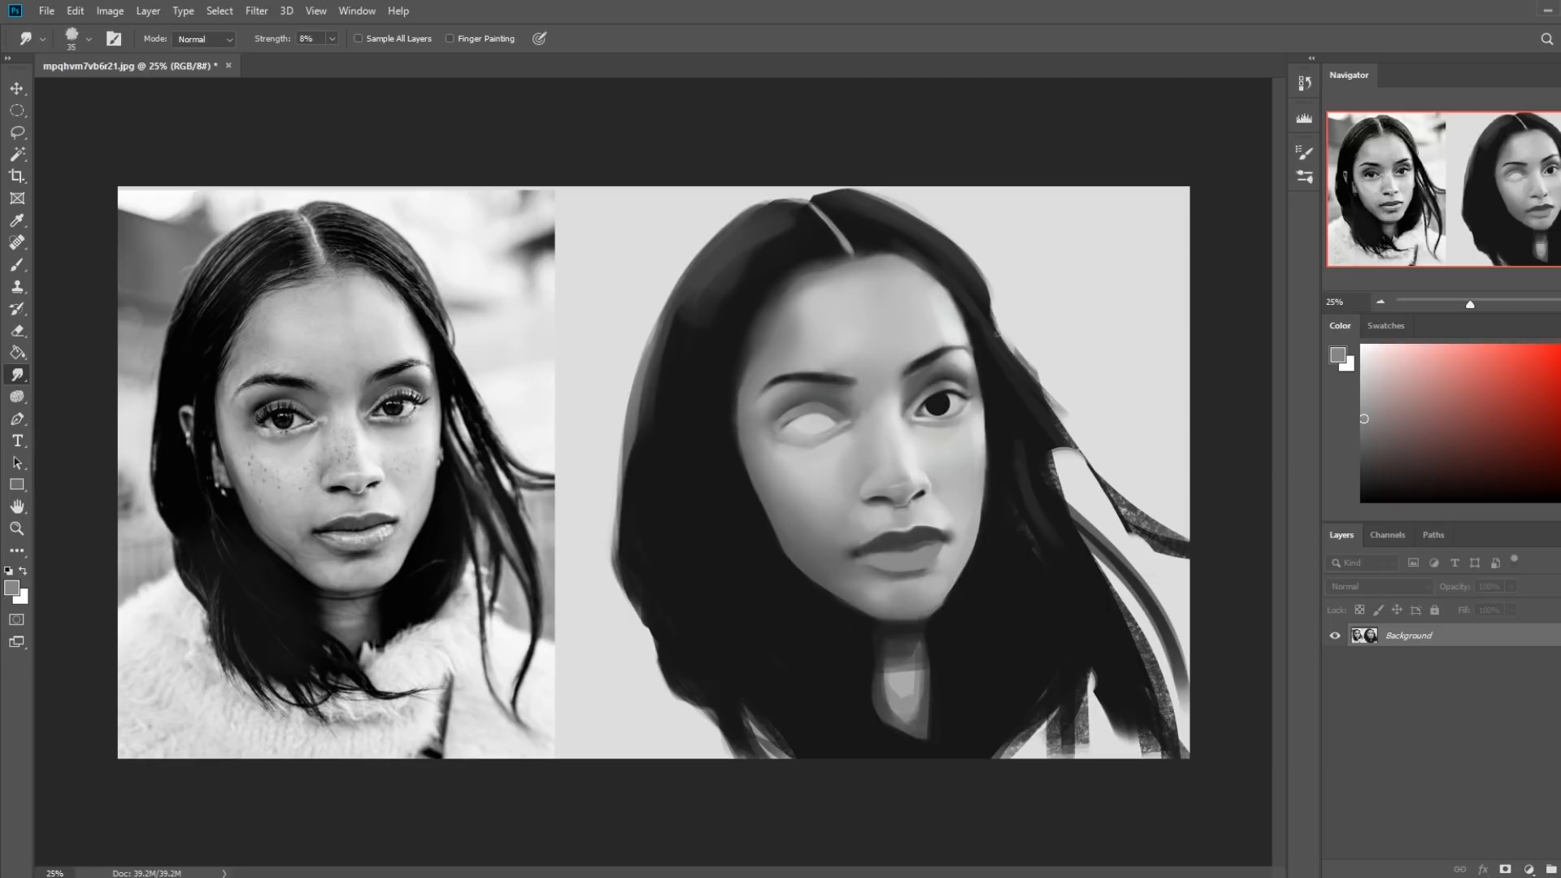
Choose the soft 500 px brush from the Skin and Blending Brushes and softly shade the hair with a sampled dark tone
key(b)
right_click(923, 390)
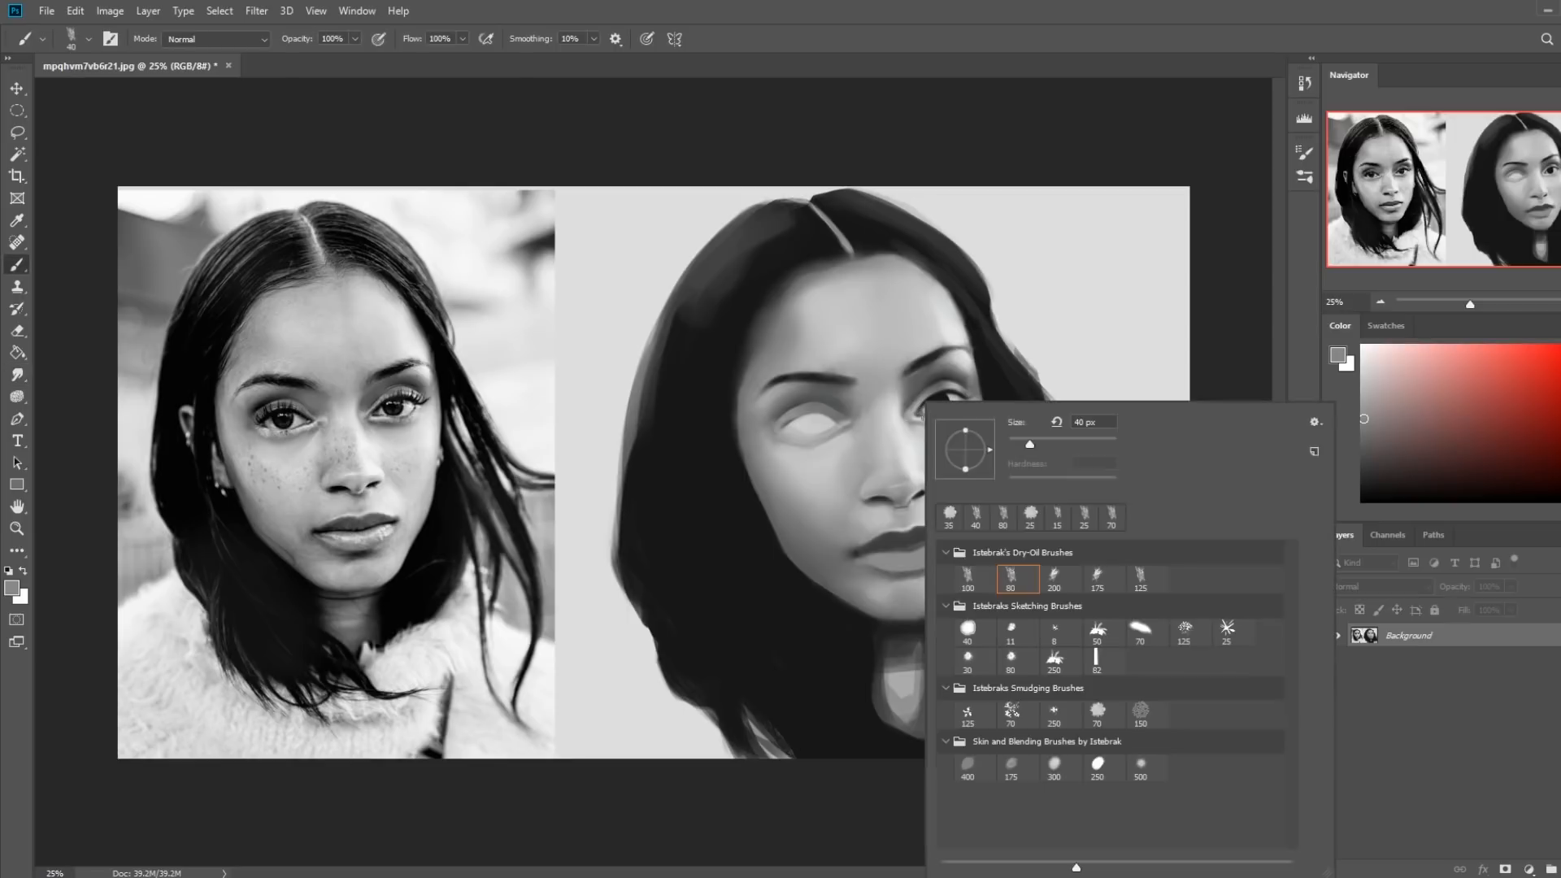
click(1140, 767)
click(1237, 310)
alt+click(867, 211)
key(bracketleft)
key(bracketleft)
key(bracketleft)
key(bracketright)
key(bracketright)
key(bracketright)
key(bracketright)
key(bracketright)
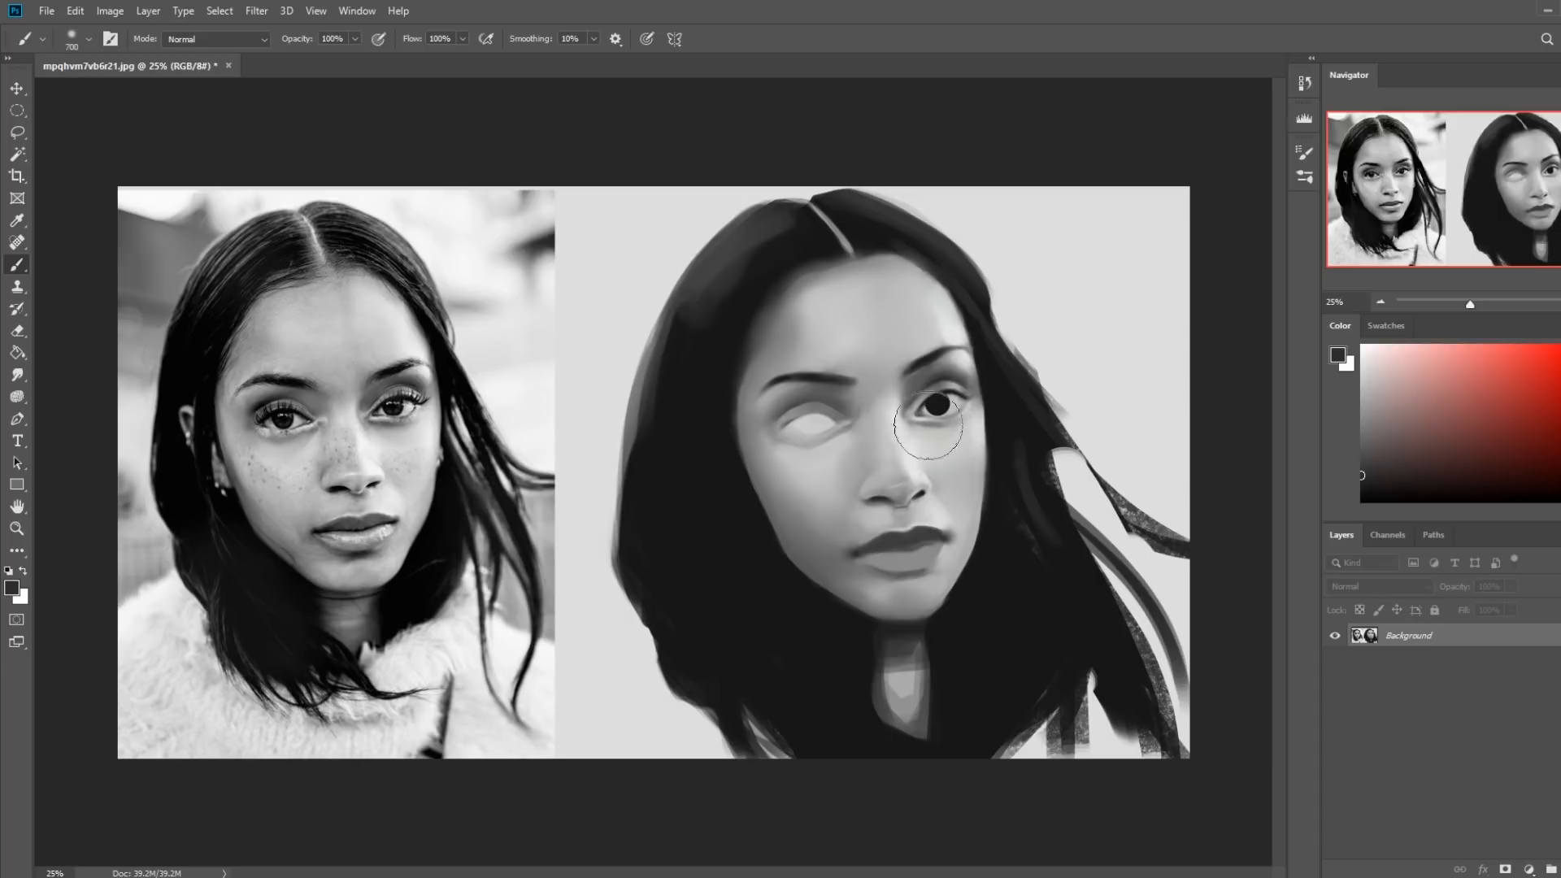
key(bracketright)
key(bracketright)
key(bracketleft)
key(bracketleft)
key(bracketleft)
key(bracketleft)
Soften the hard edges of the hair with the Blur tool at 50% strength
right_click(26, 372)
click(79, 373)
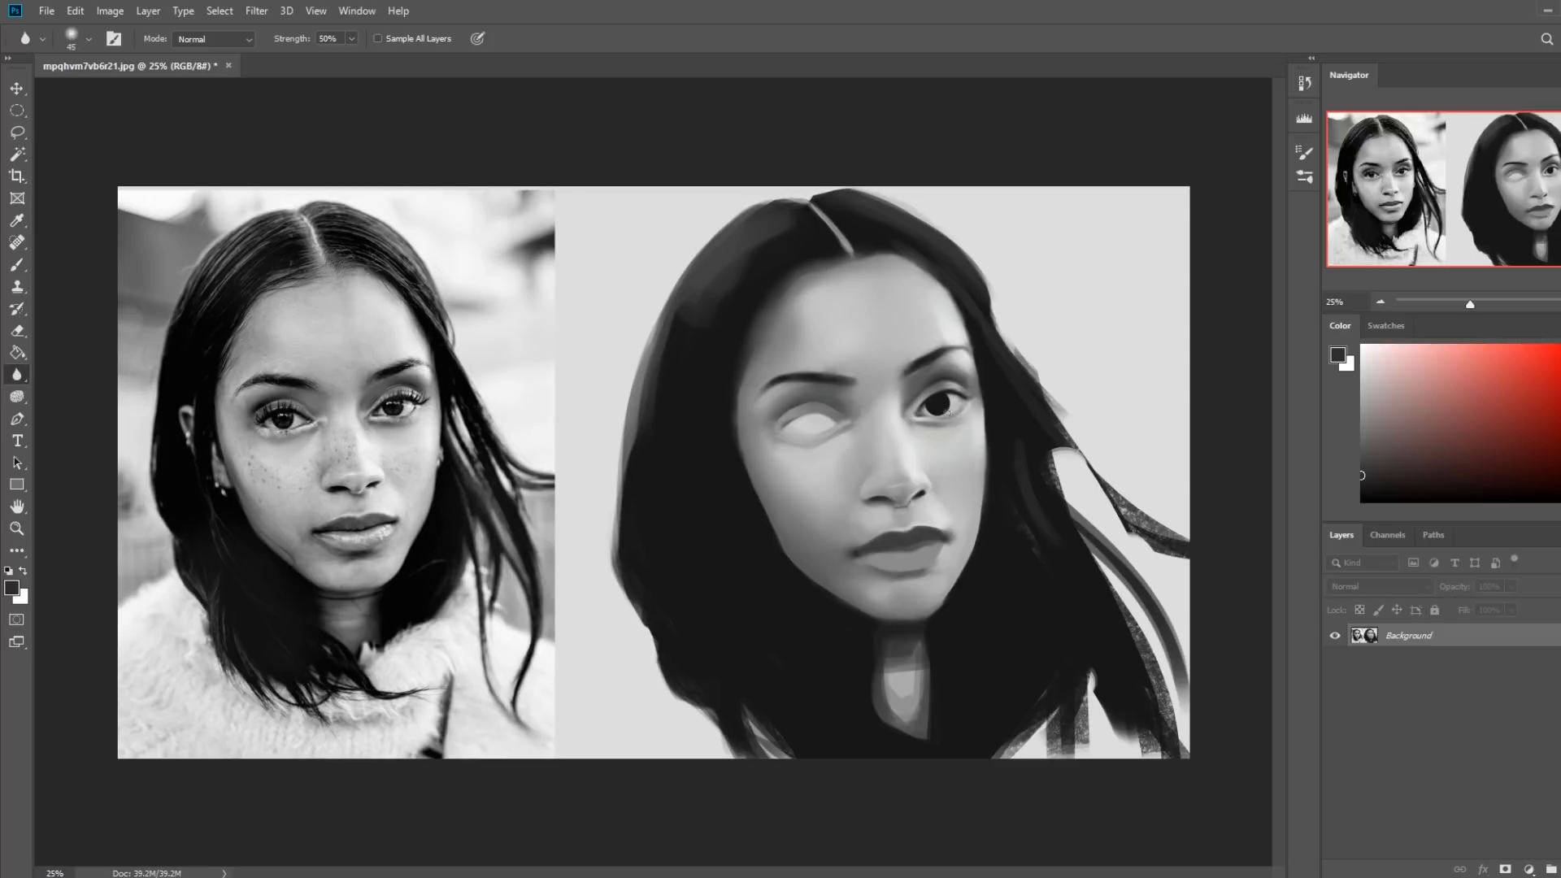
key(b)
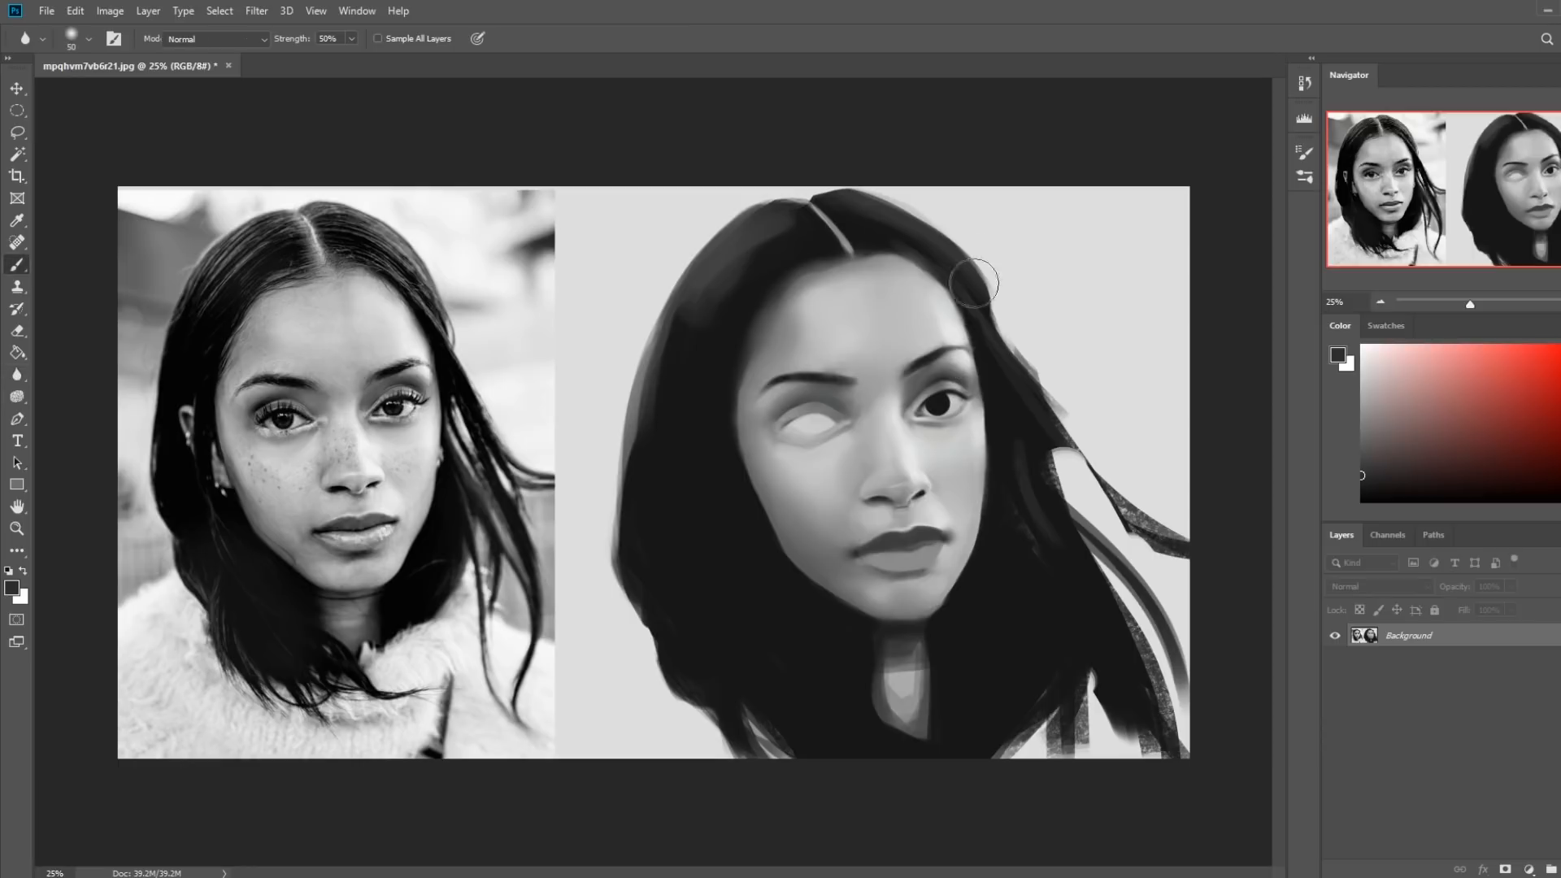
Refine the right-hand eye and its lower lid with sampled dark and skin tones, reducing the soft brush to 40 px
alt+click(961, 324)
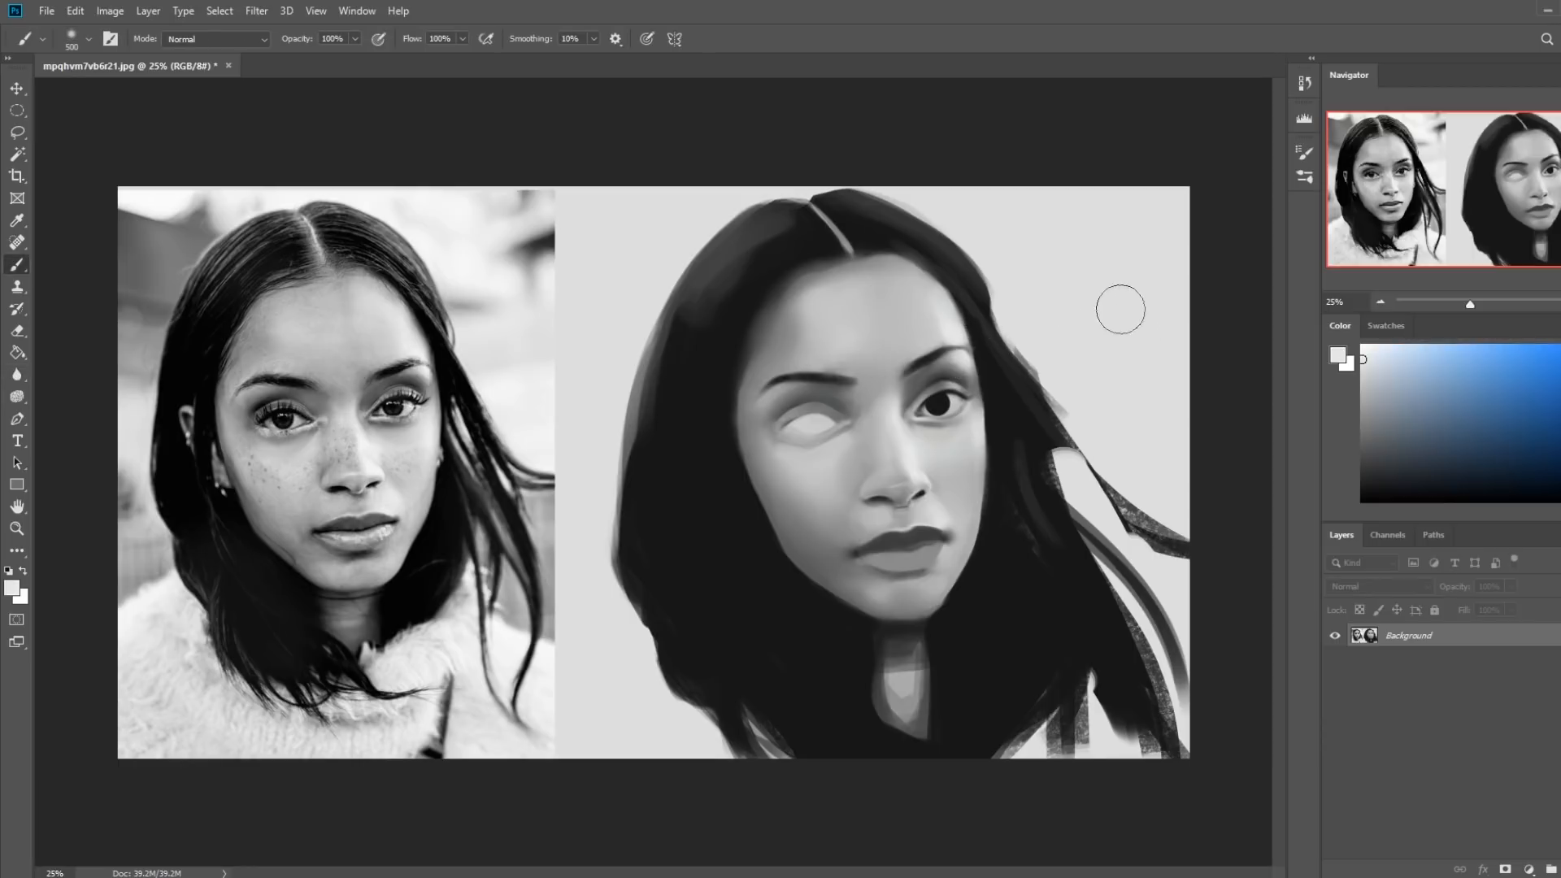
key(bracketleft)
key(bracketleft)
key(bracketleft)
key(bracketleft)
key(bracketleft)
key(bracketleft)
key(bracketleft)
key(bracketleft)
key(bracketleft)
alt+click(956, 400)
key(bracketleft)
key(bracketleft)
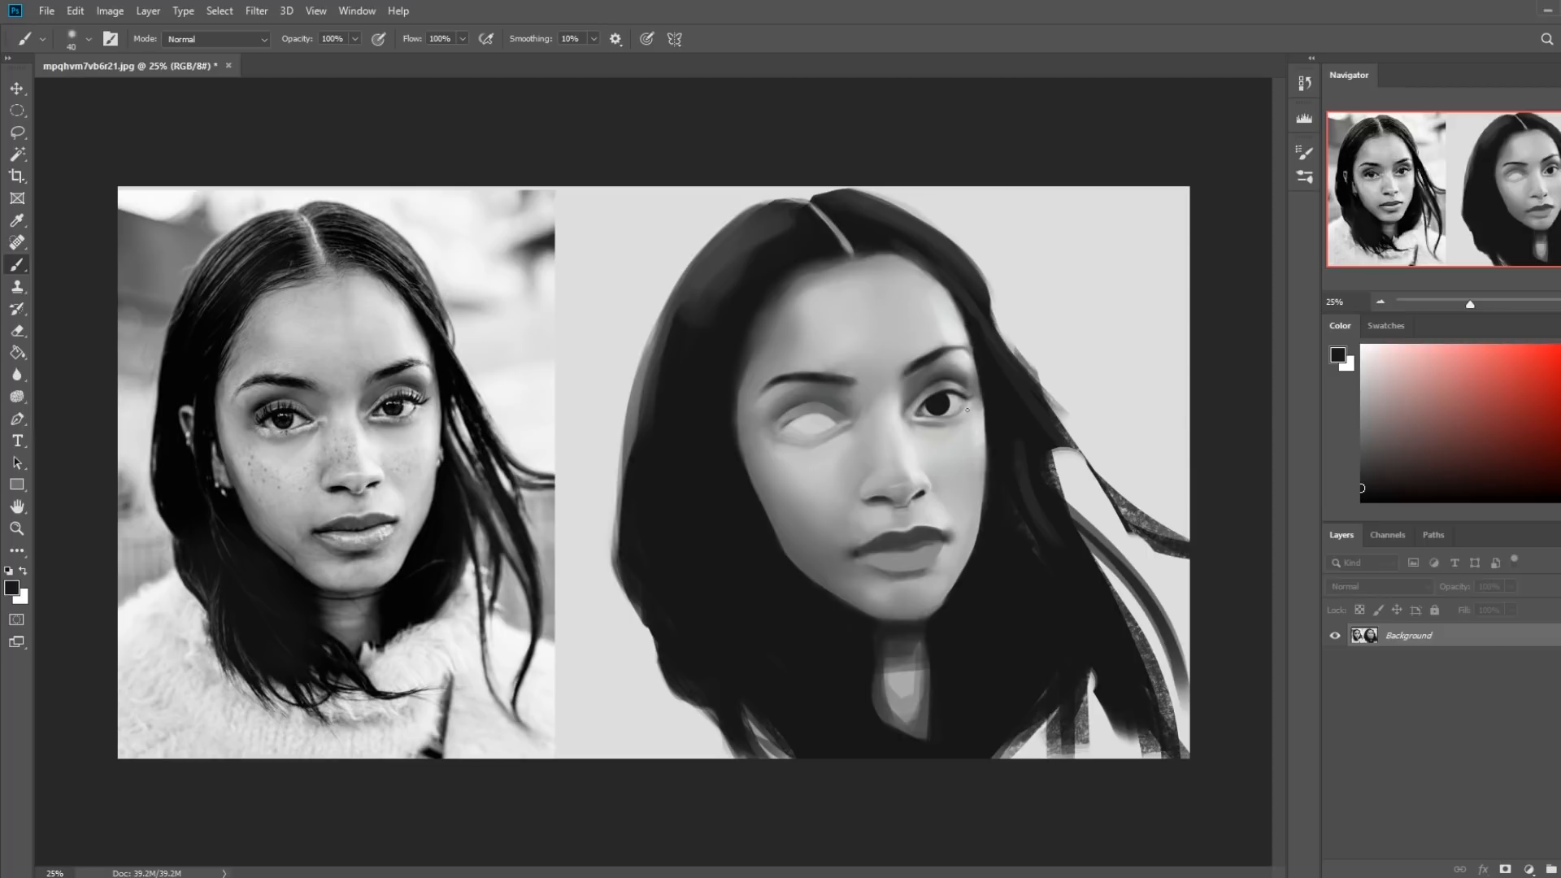
drag(927, 417, 957, 413)
alt+click(952, 418)
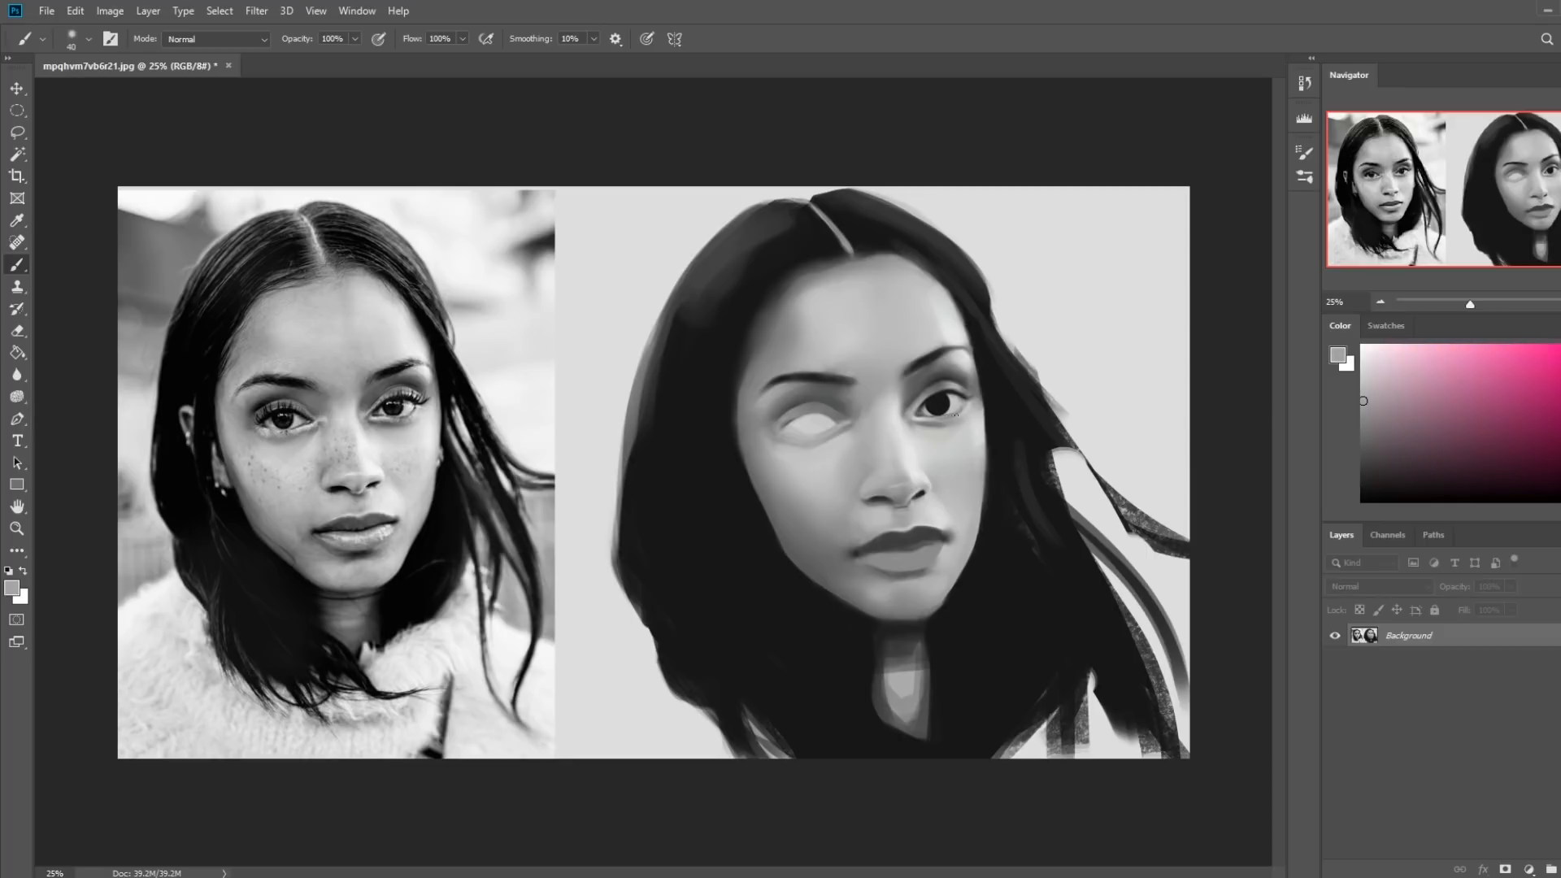
Select and copy the whole corrected canvas, and revert the document to its opening snapshot in the history
key(ctrl+a)
click(1305, 83)
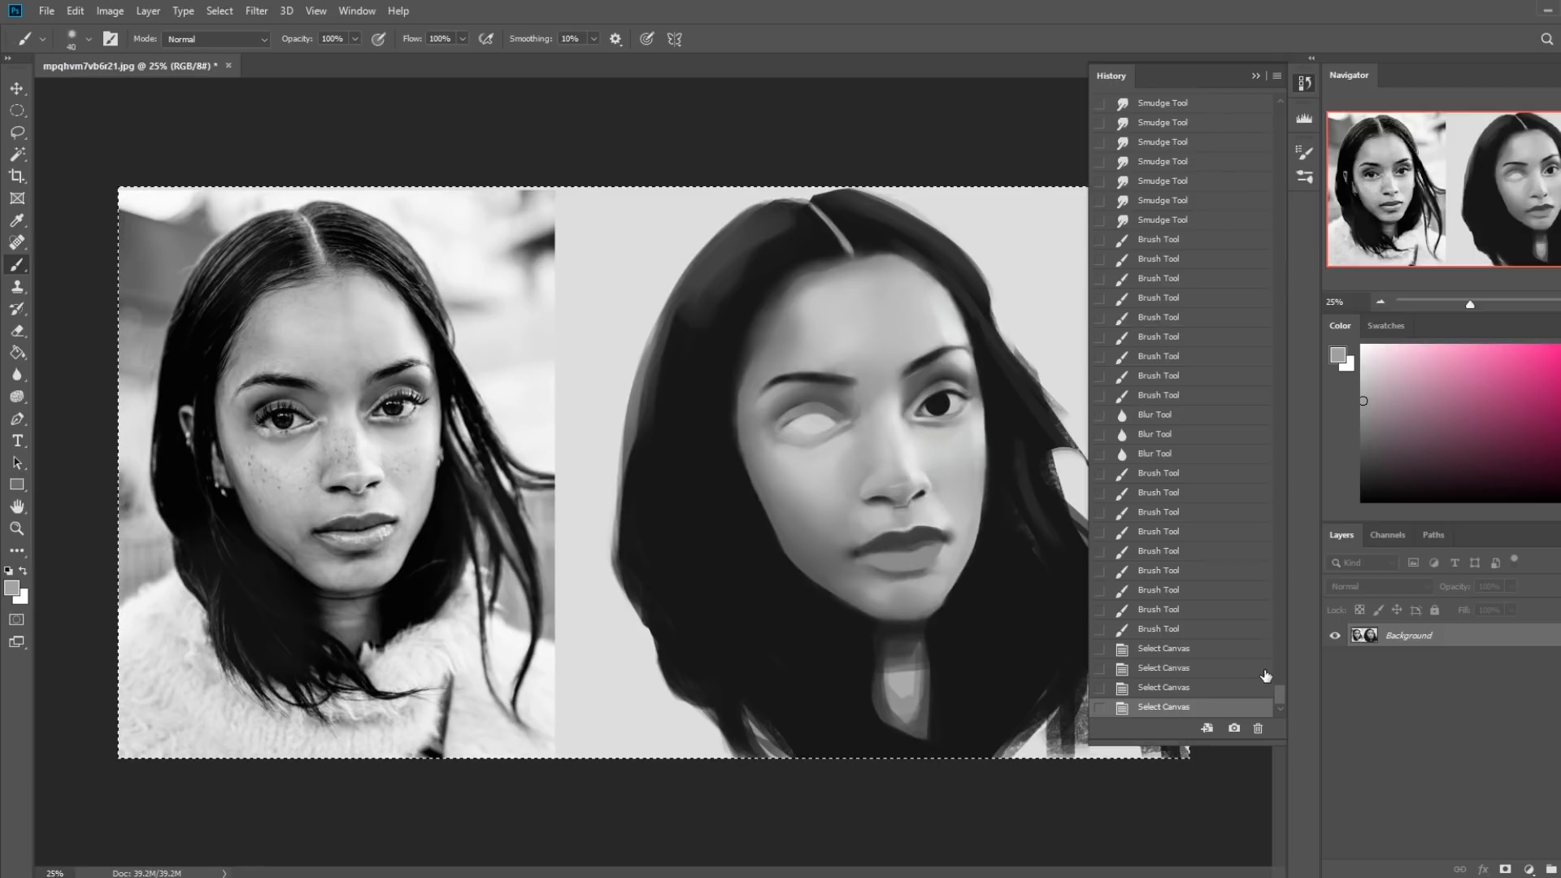
key(ctrl+a)
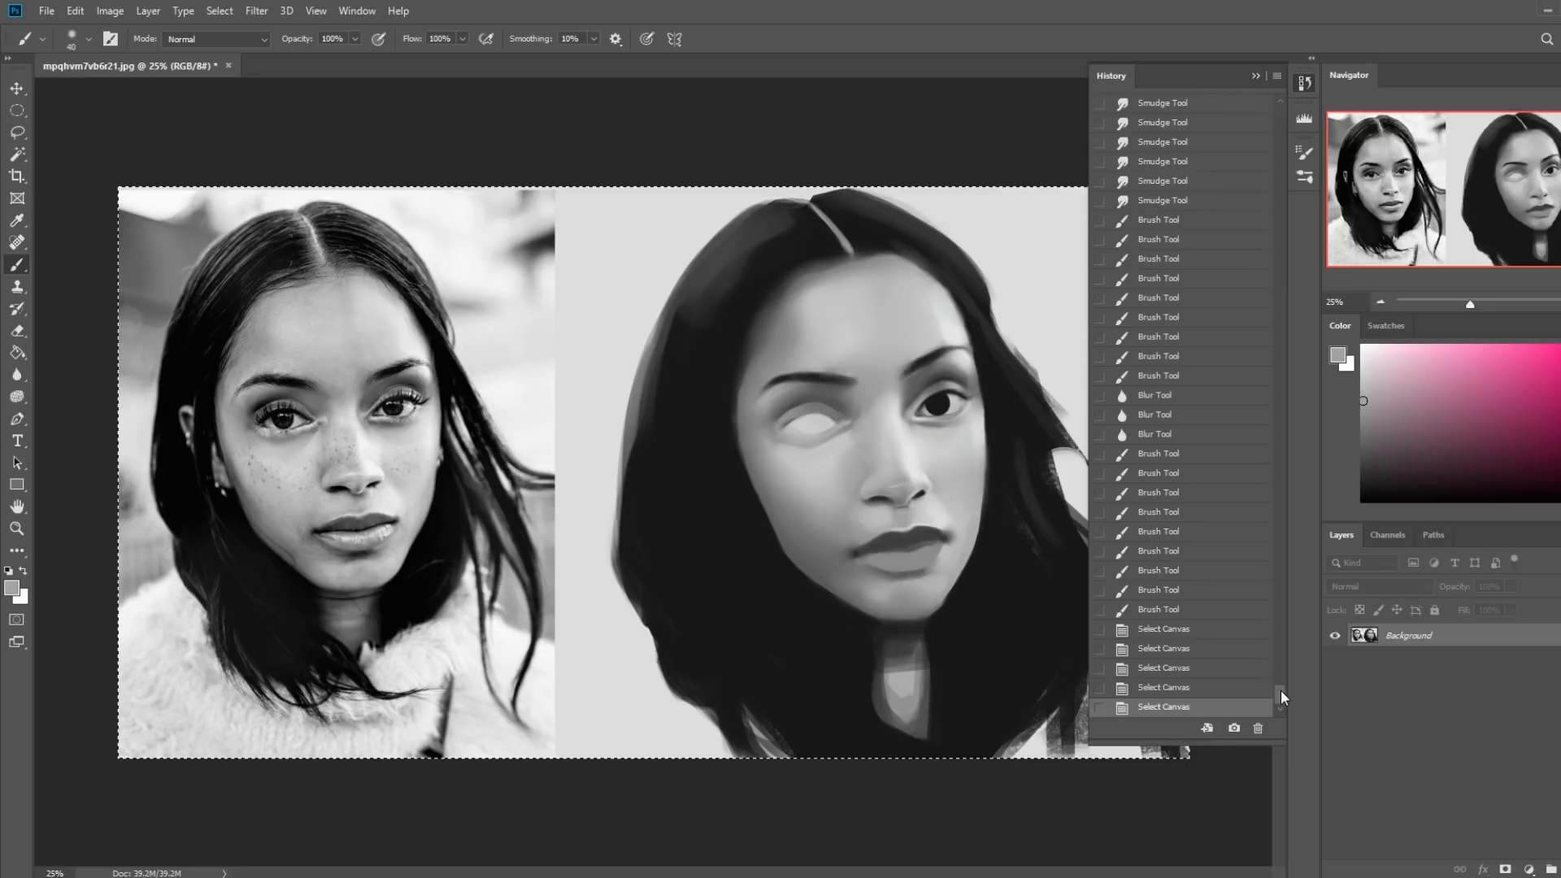
mouse_move(1281, 689)
mouse_down()
mouse_move(1249, 71)
mouse_move(1285, 104)
mouse_up()
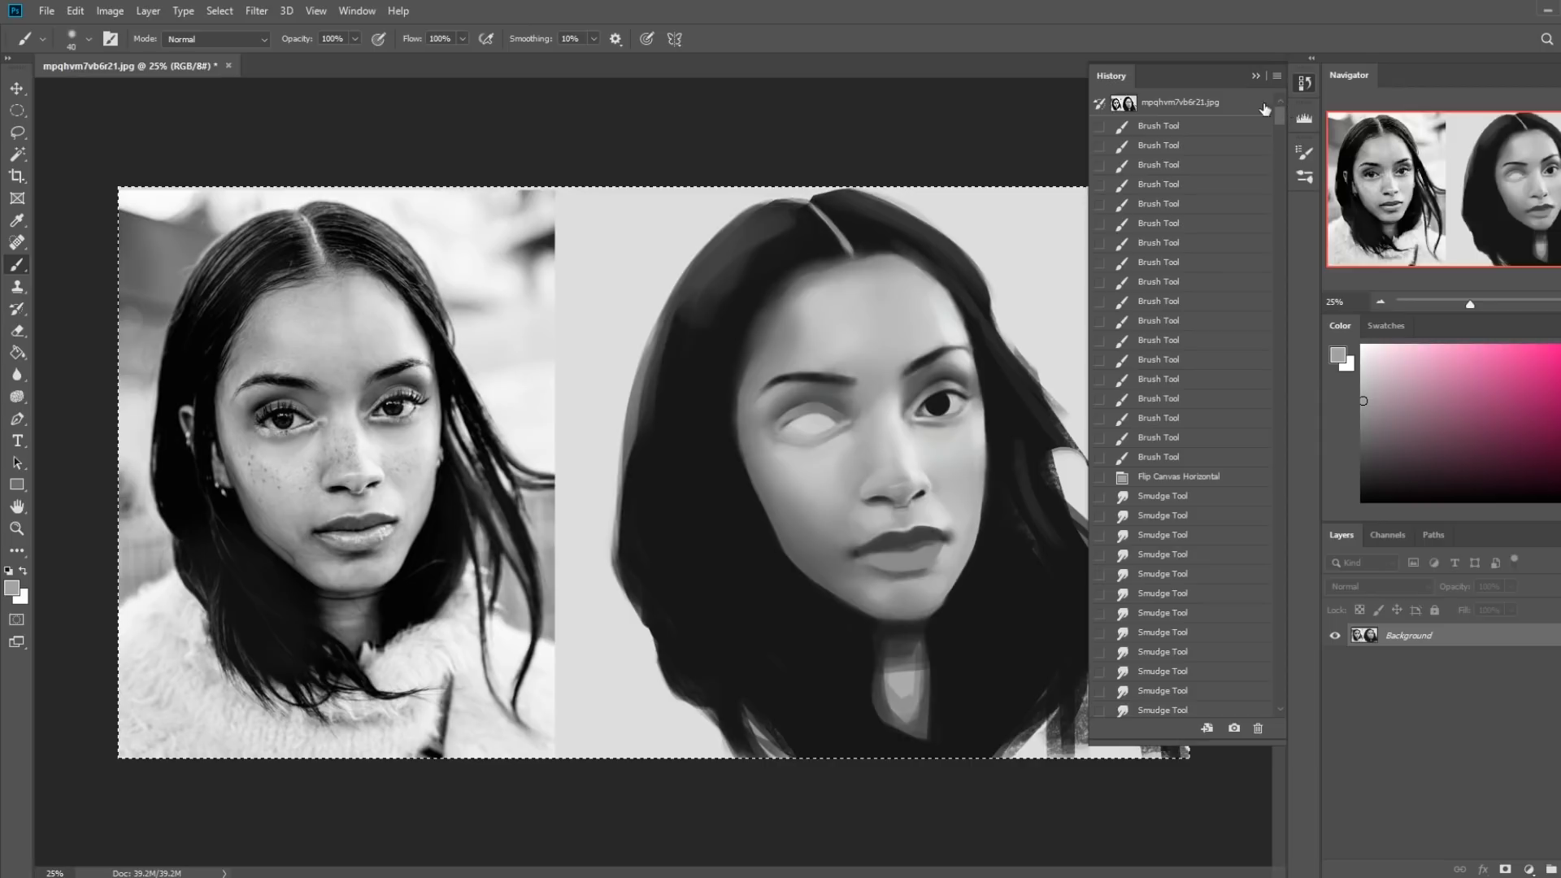
click(1229, 108)
click(1257, 75)
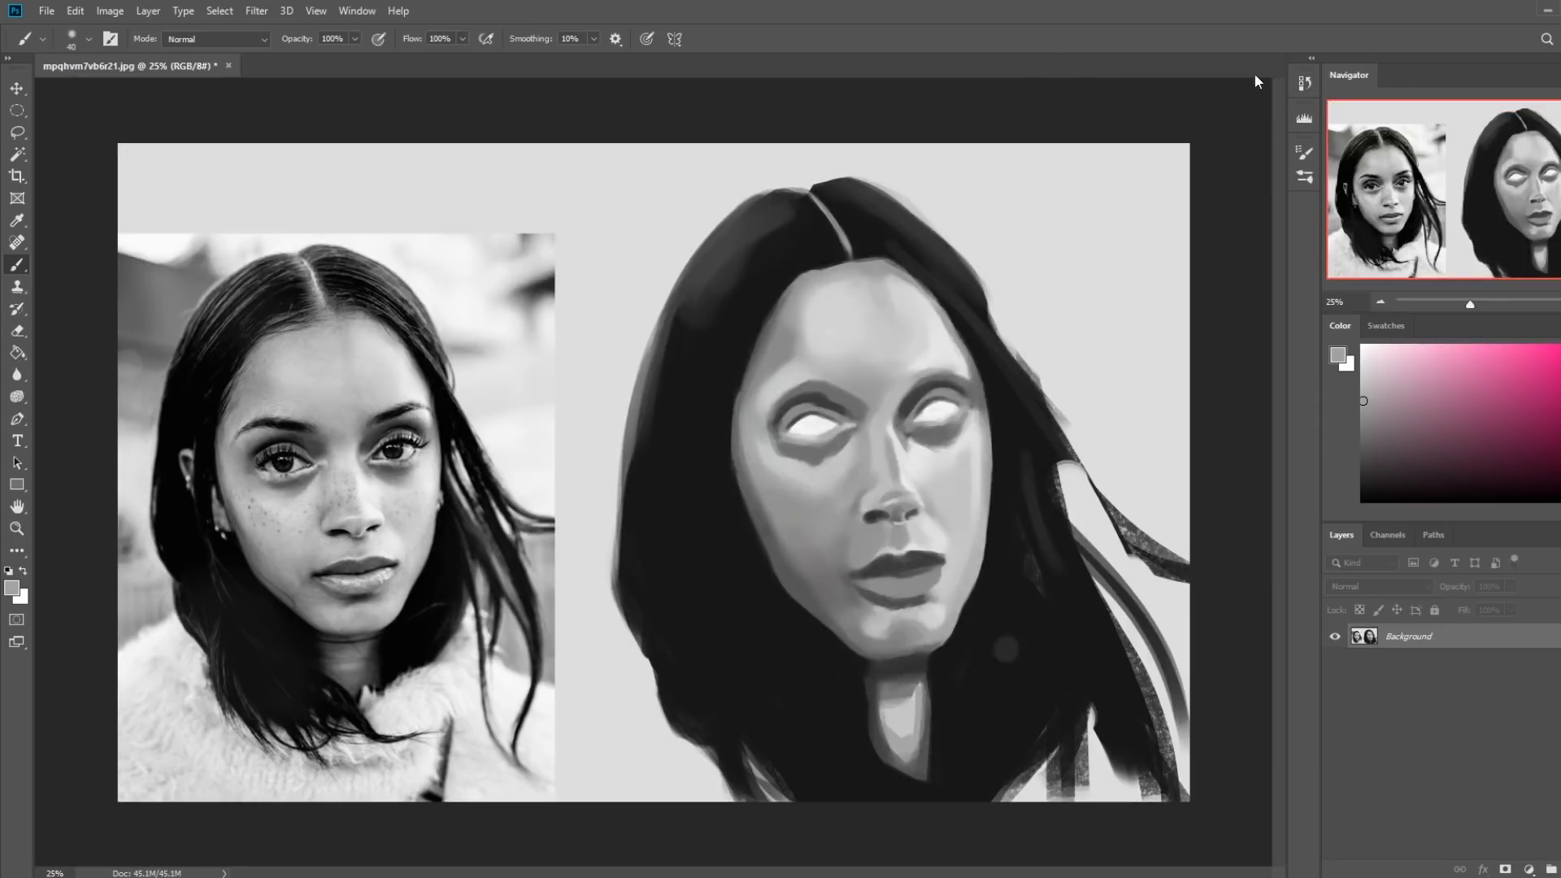
Paste the corrected version as a layer over the original and move it down so both versions align for comparison
key(ctrl+v)
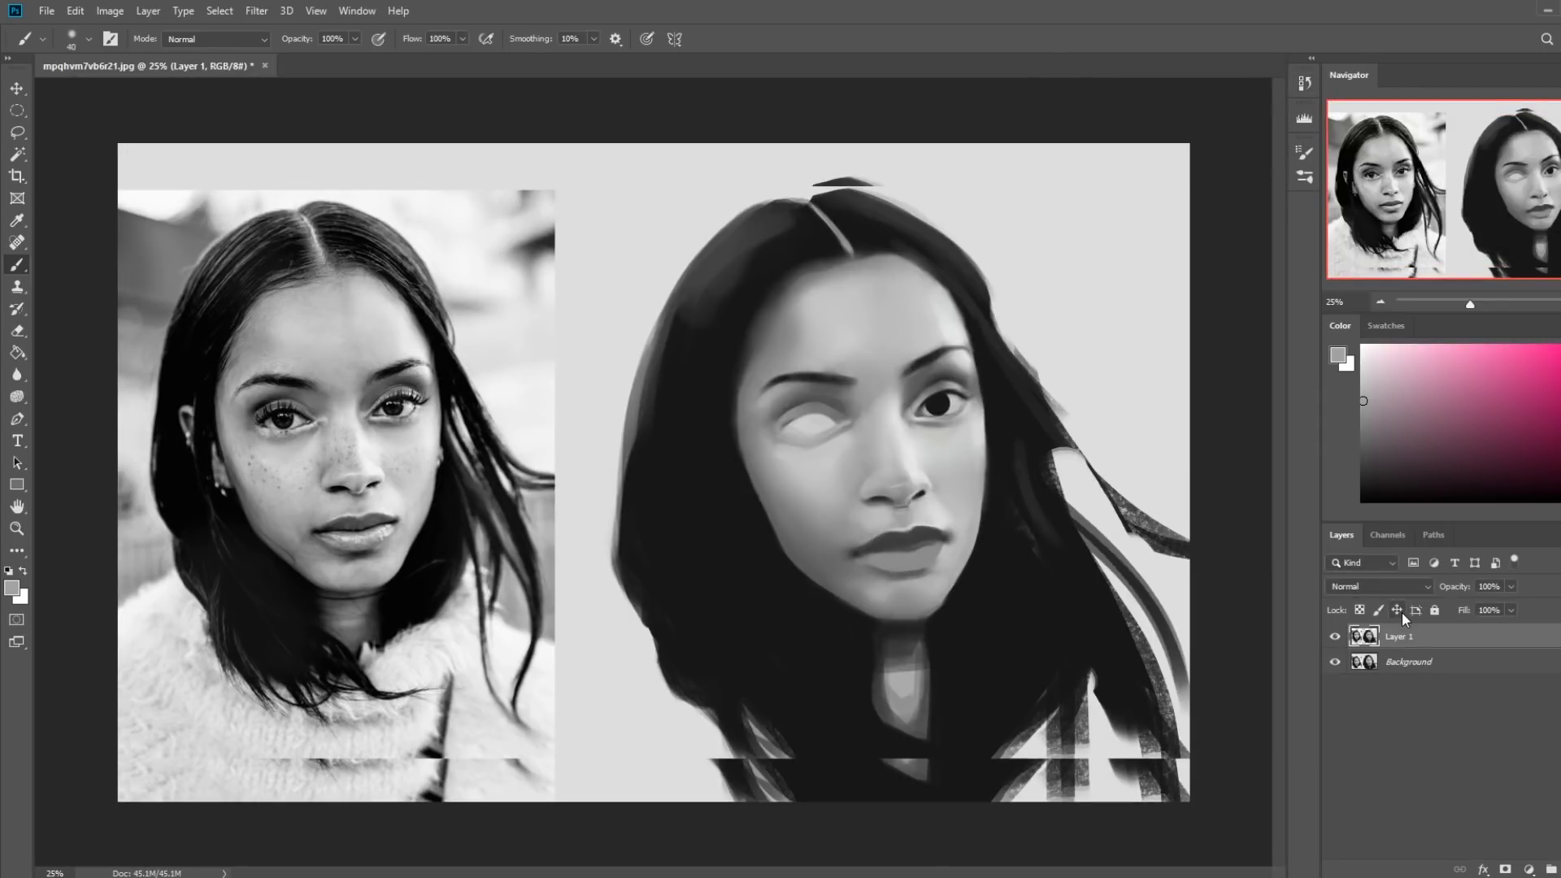
click(1335, 639)
key(v)
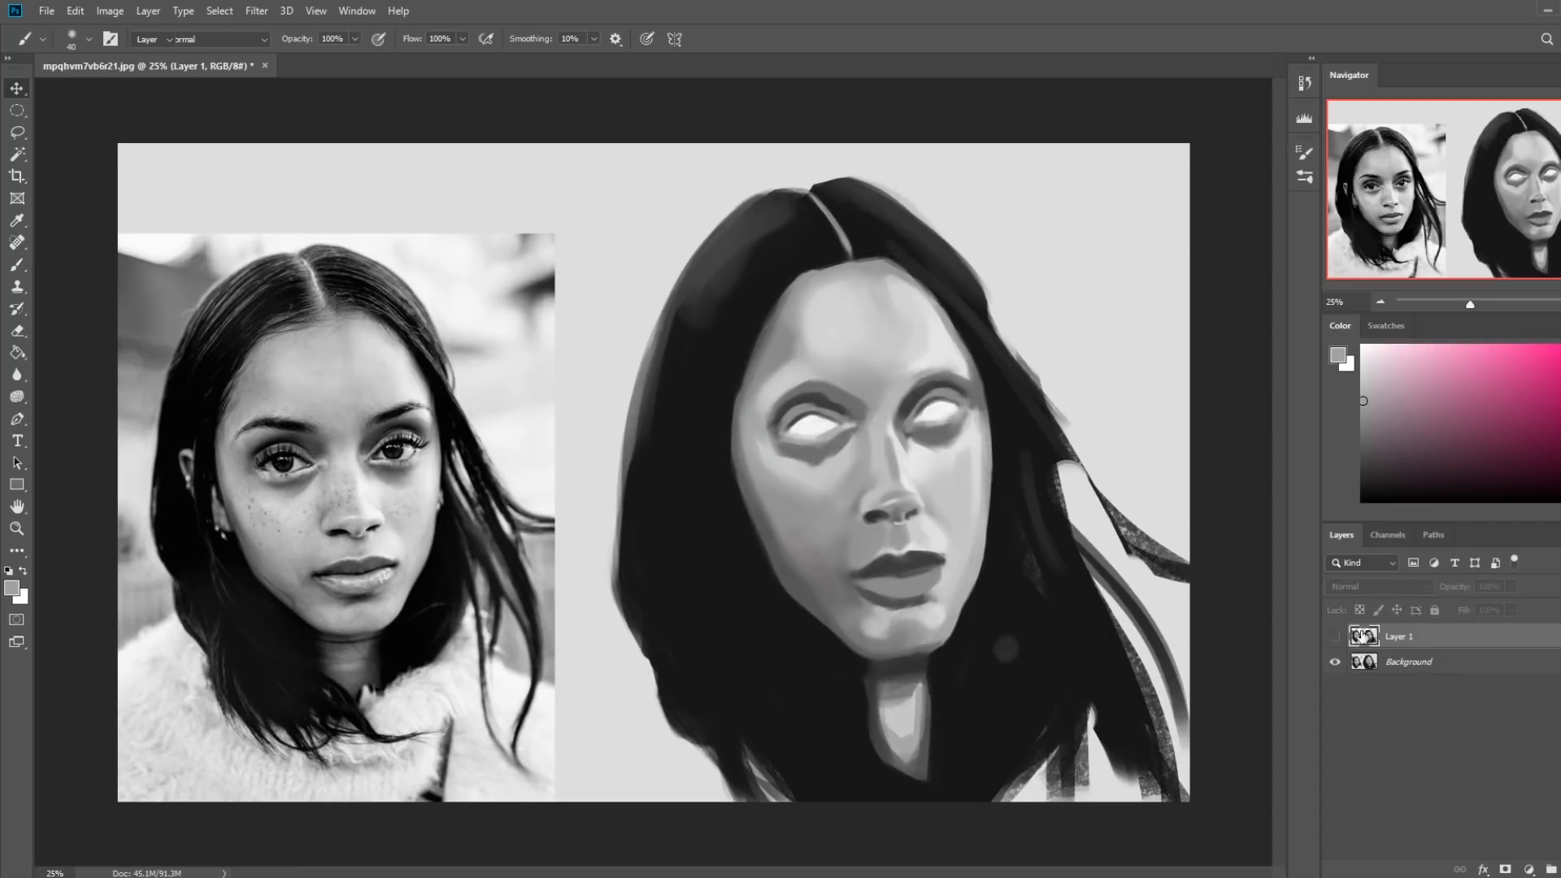
drag(930, 423, 929, 464)
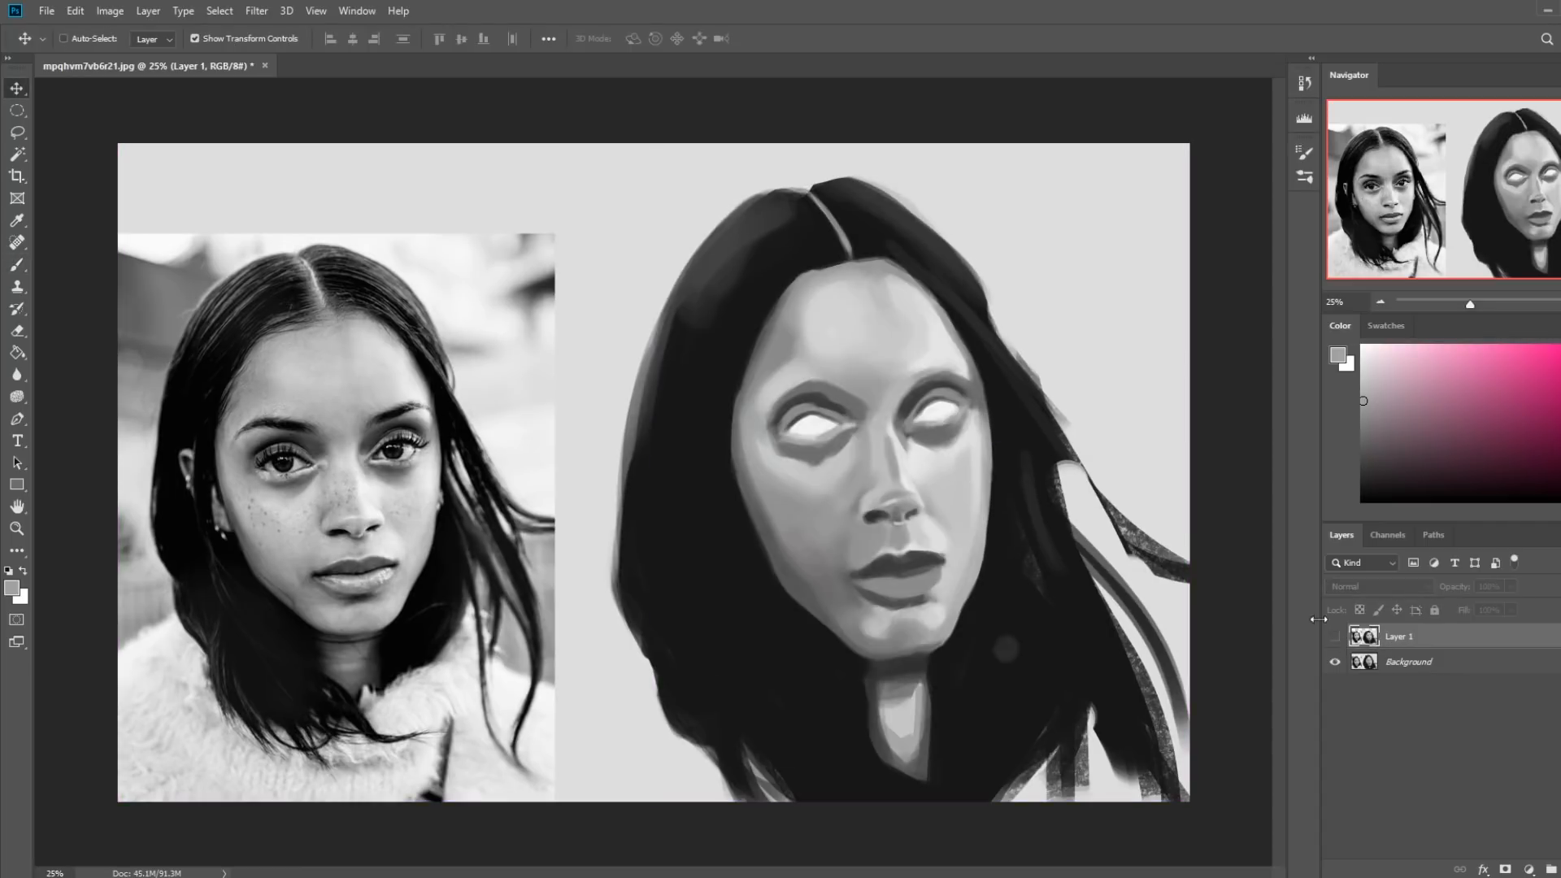
click(1335, 639)
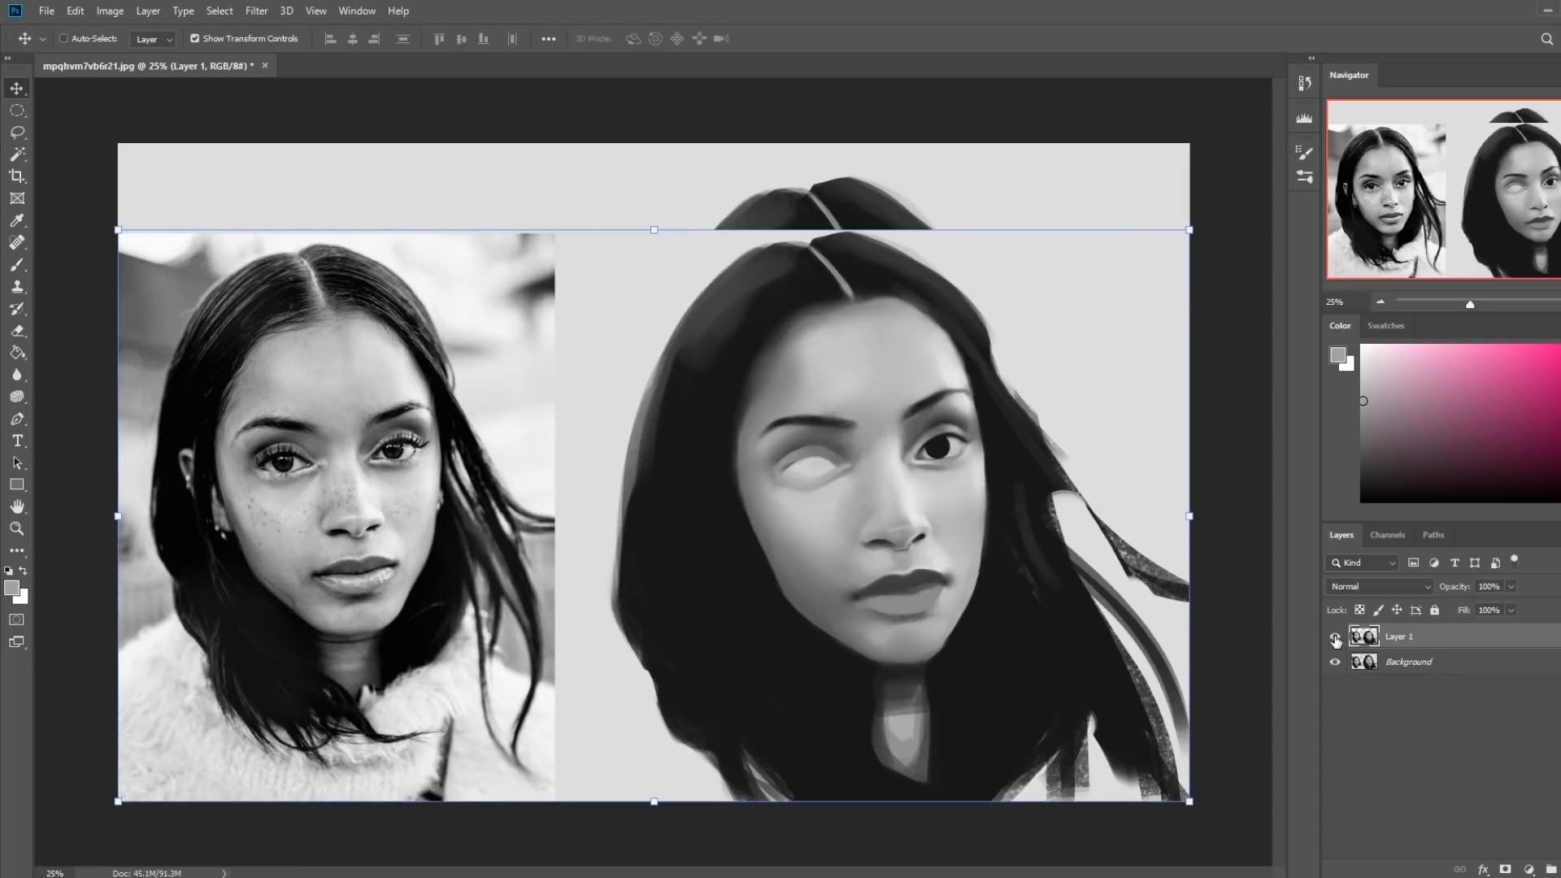
Toggle the visibility of the pasted corrected layer repeatedly to compare the repainted portrait with the original study beneath it
key(b)
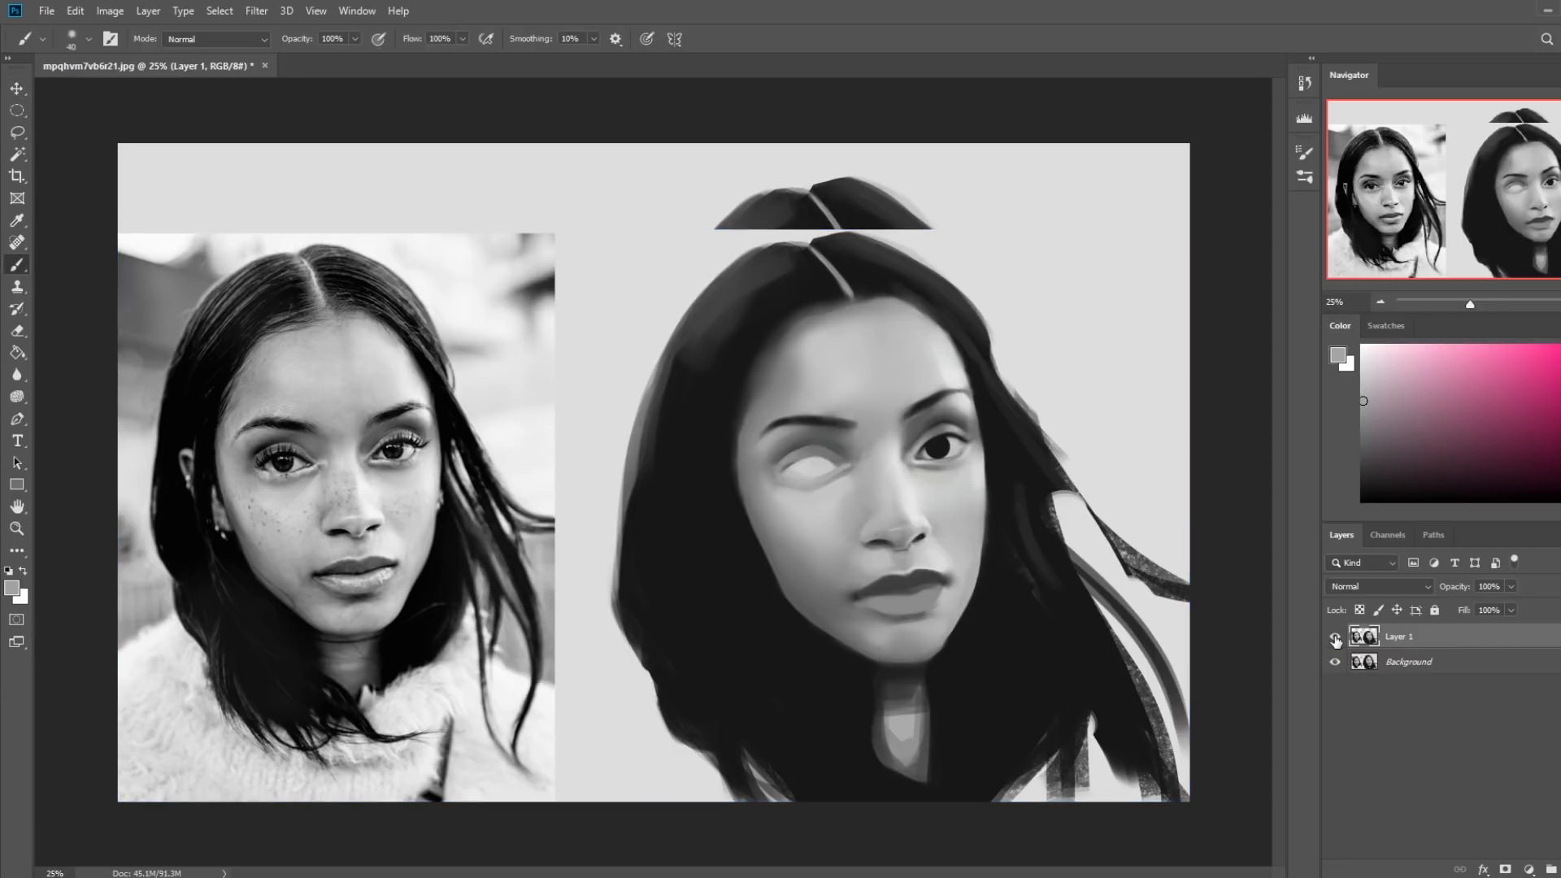
click(1335, 639)
click(1335, 639)
click(1335, 639)
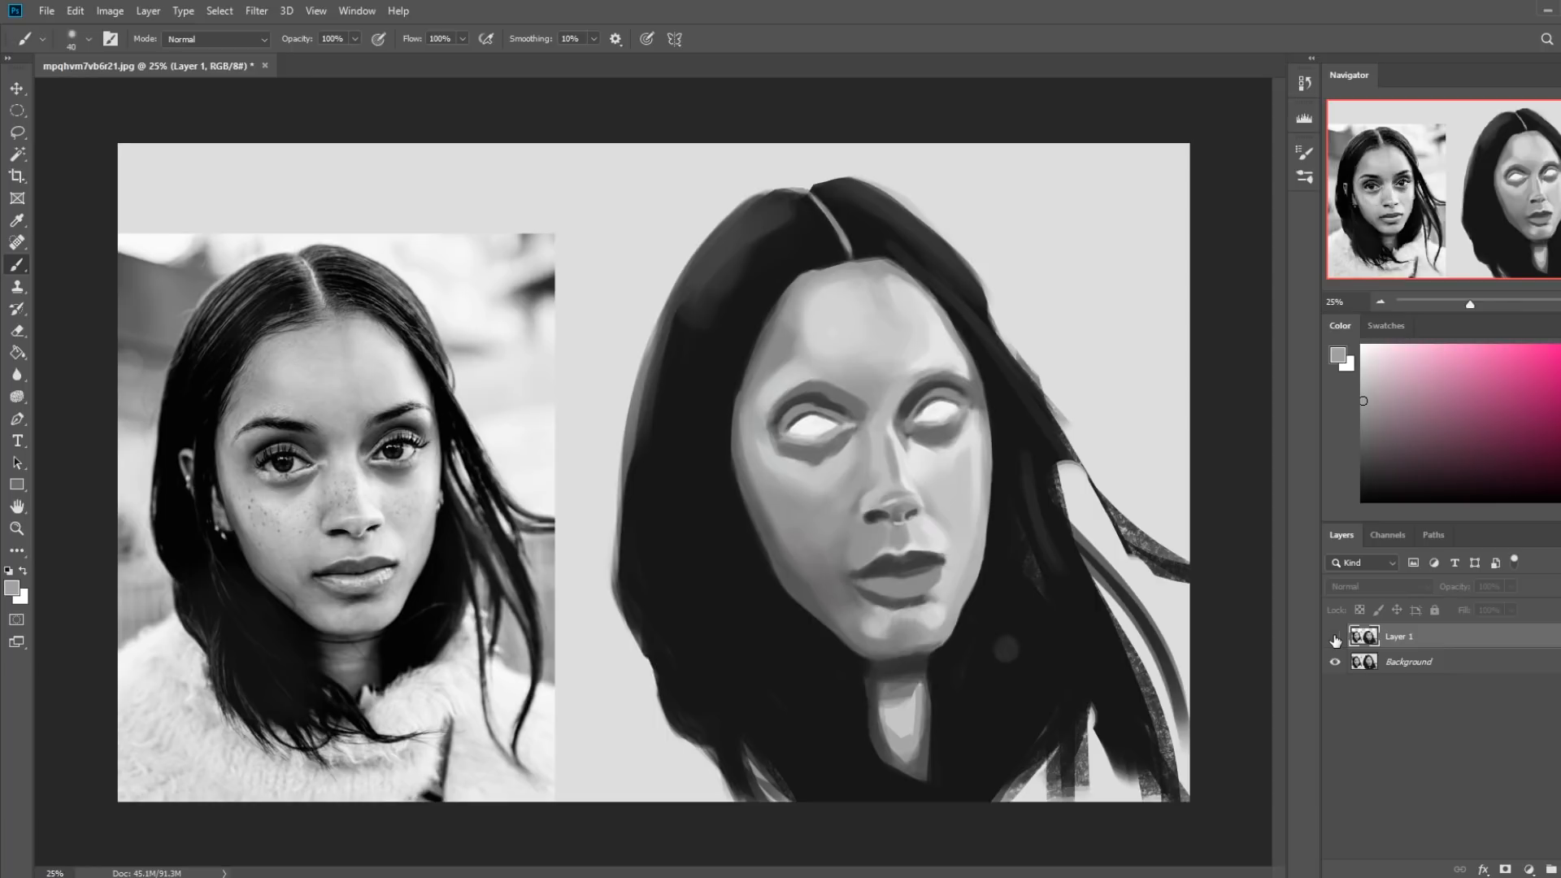
click(1335, 639)
click(1335, 639)
click(1336, 639)
click(1335, 639)
click(1335, 639)
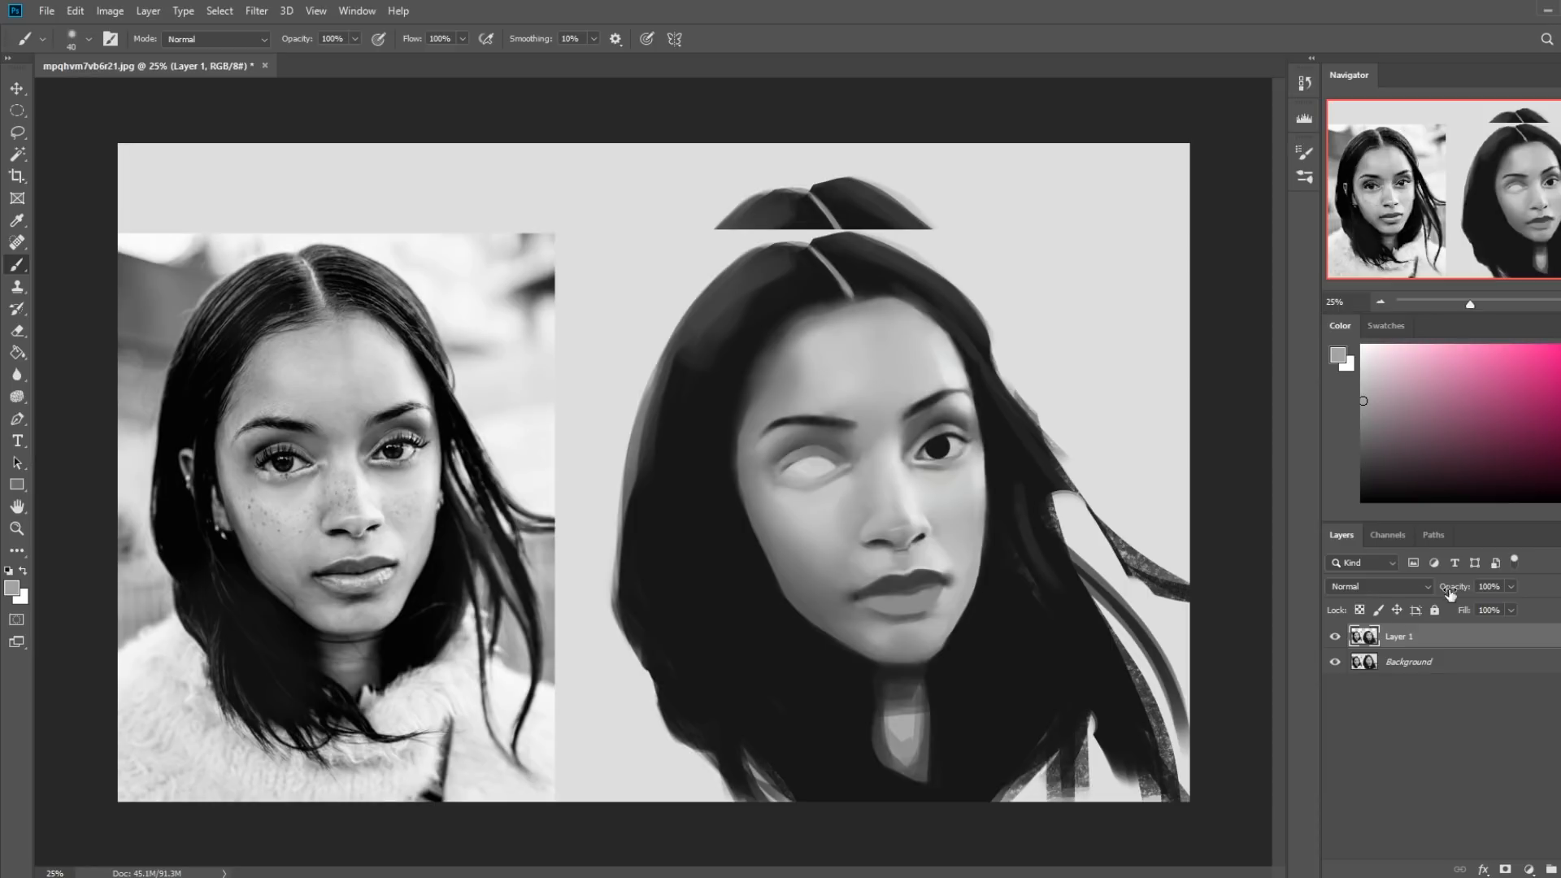
click(1335, 637)
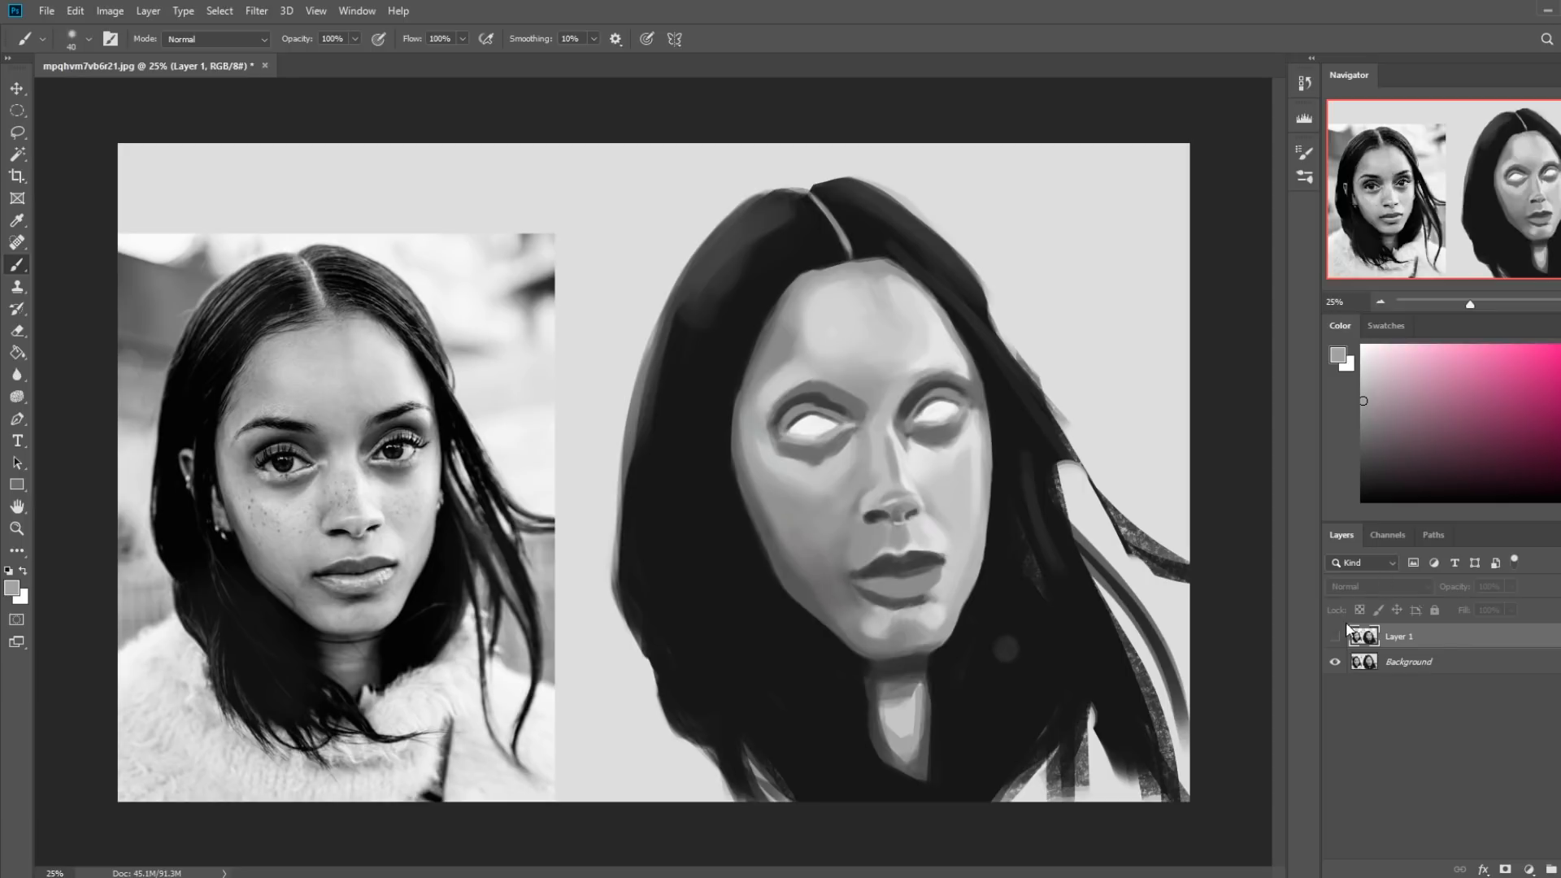
click(1334, 637)
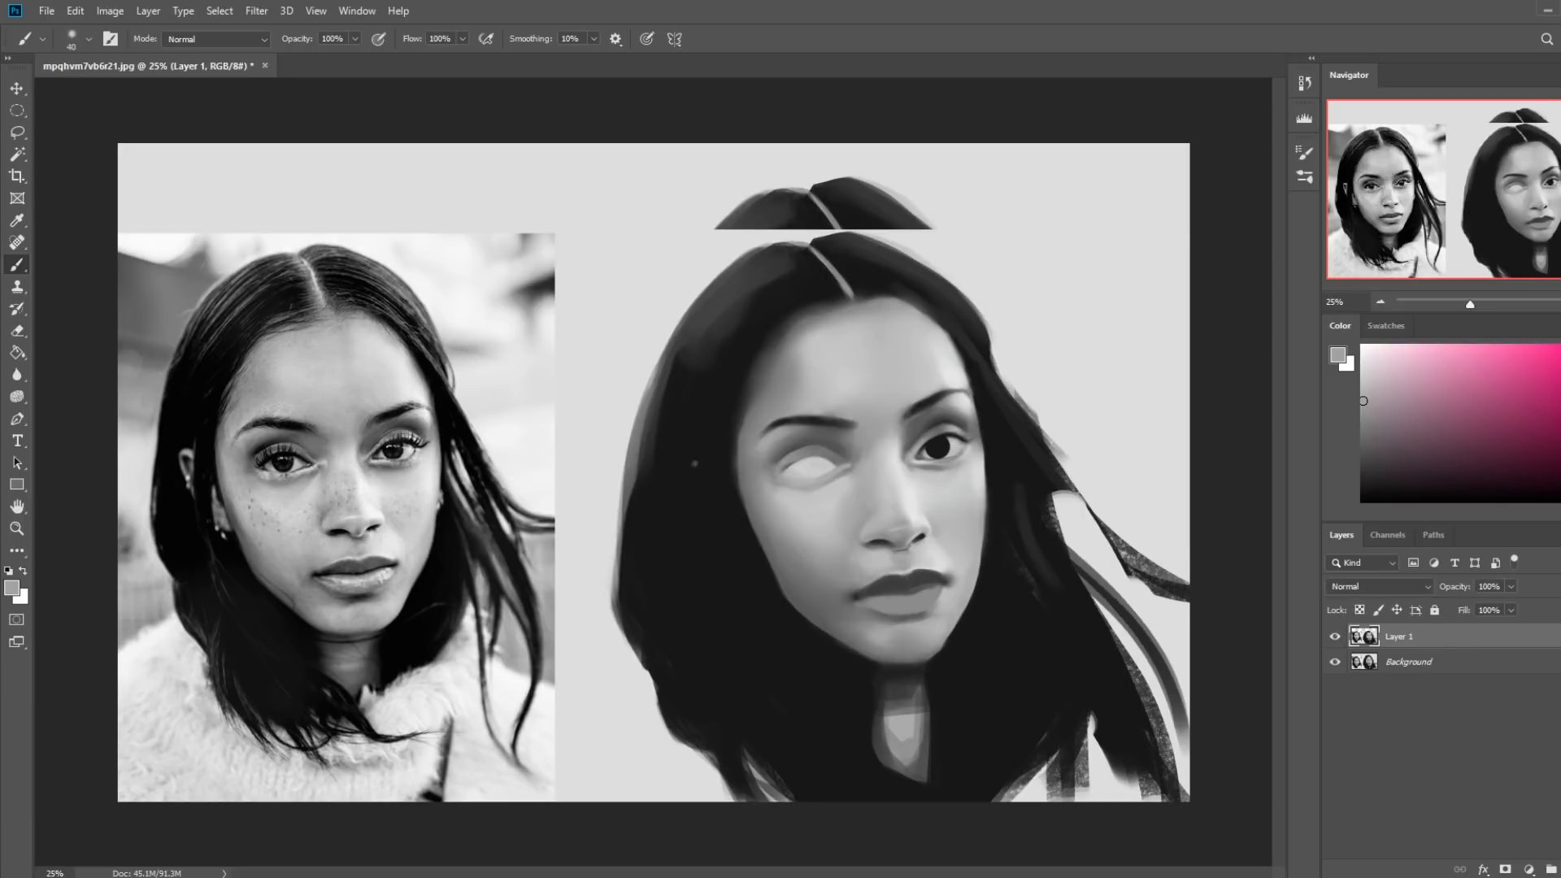
Sketch guide strokes across the eyes and down past the mouth on the reference photo, and check the original study against the corrected layer
mouse_move(427, 448)
mouse_down()
mouse_move(415, 615)
mouse_move(406, 629)
mouse_move(418, 495)
mouse_move(357, 627)
mouse_move(250, 452)
mouse_move(481, 431)
mouse_up()
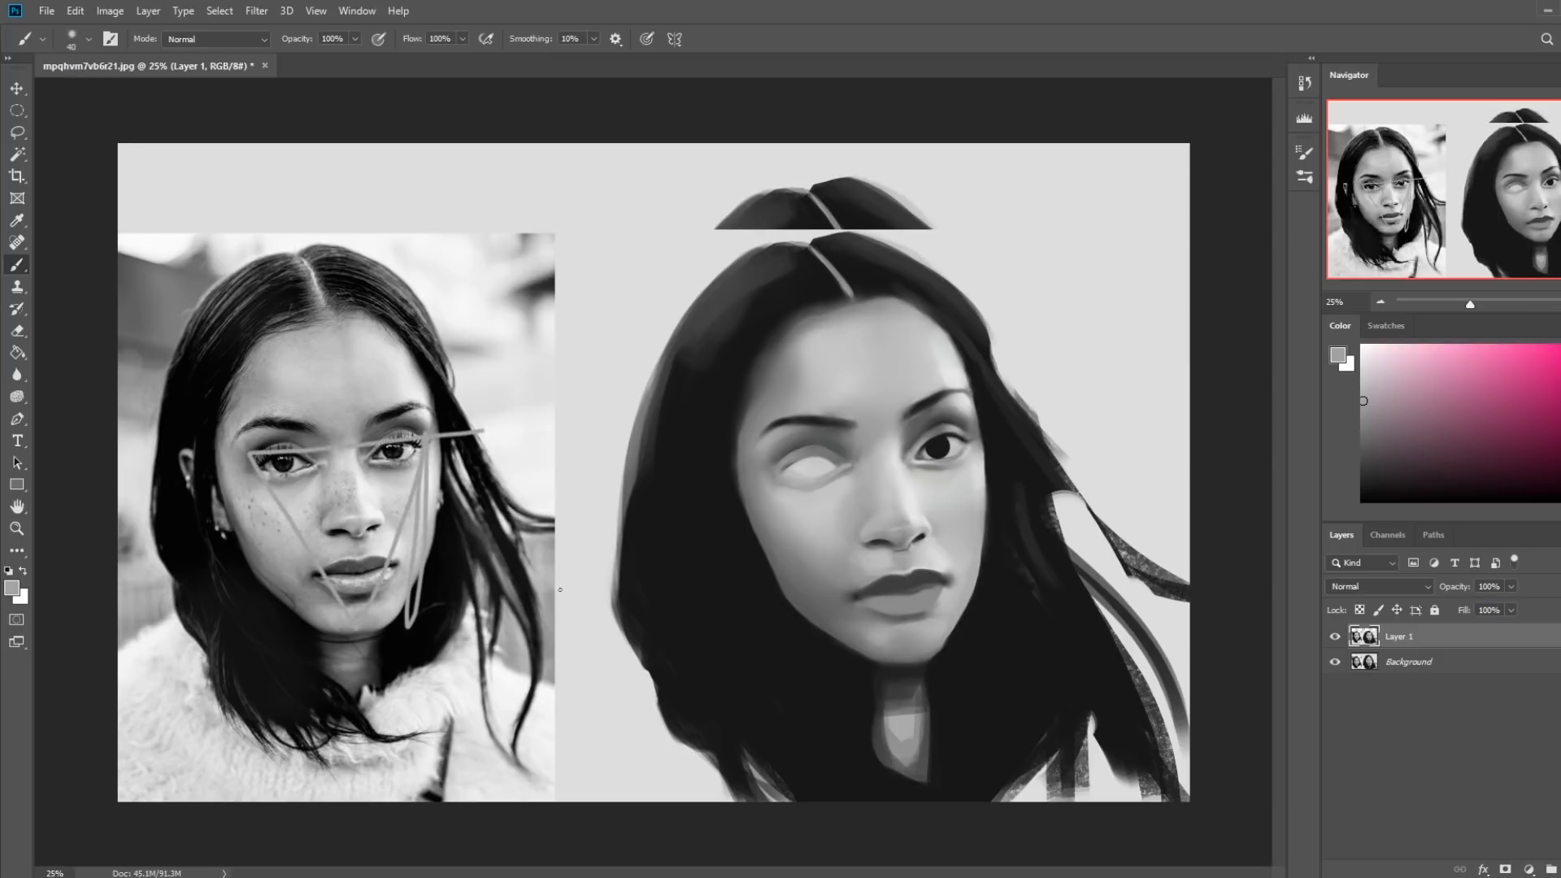
click(1334, 640)
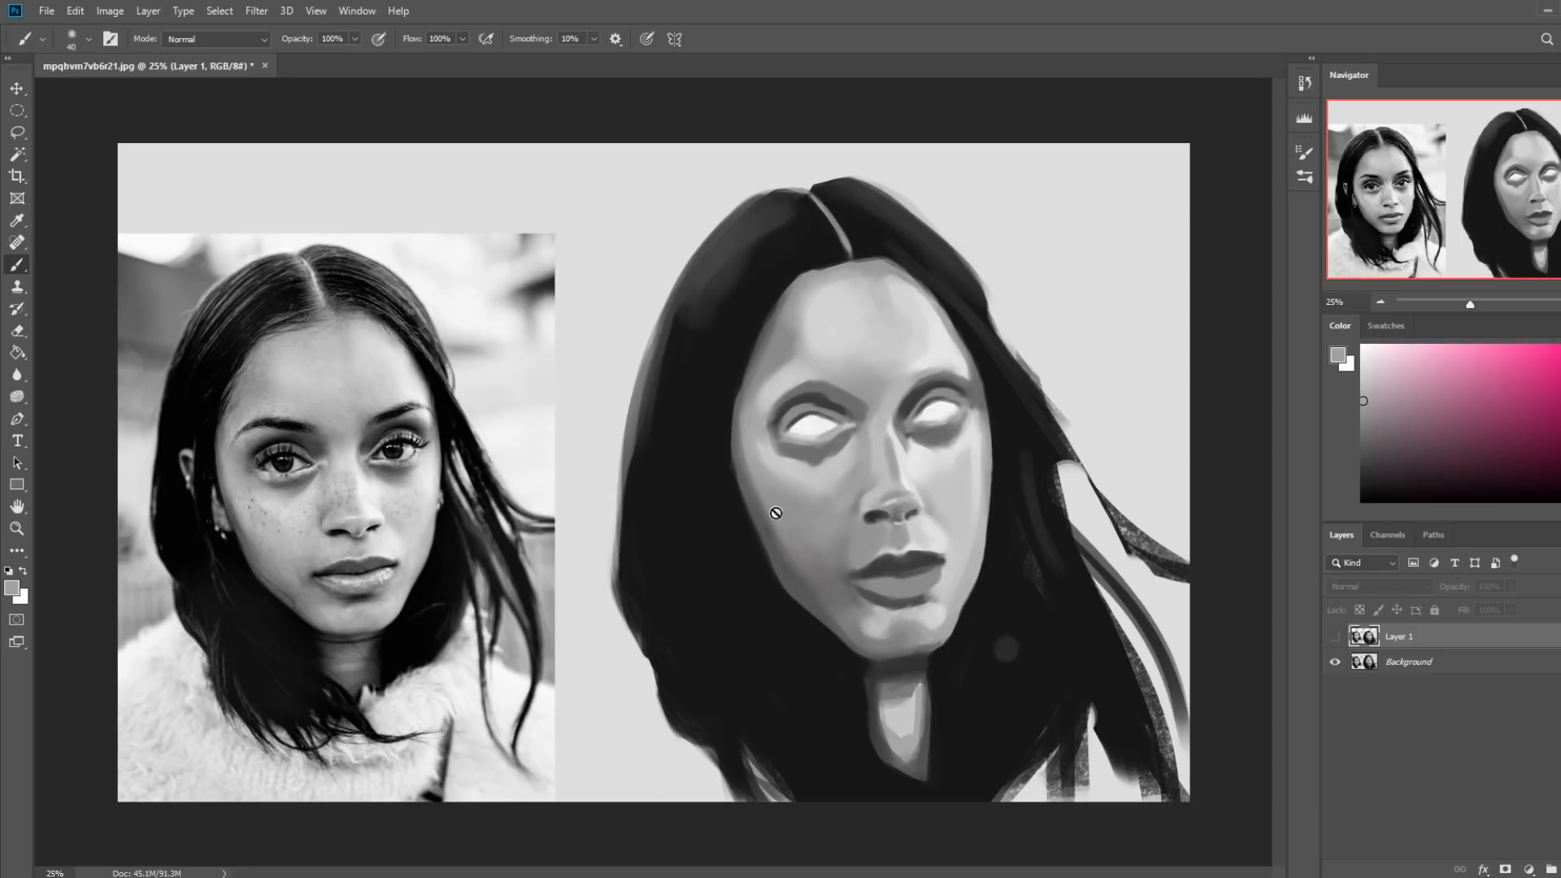
click(1334, 639)
click(1335, 638)
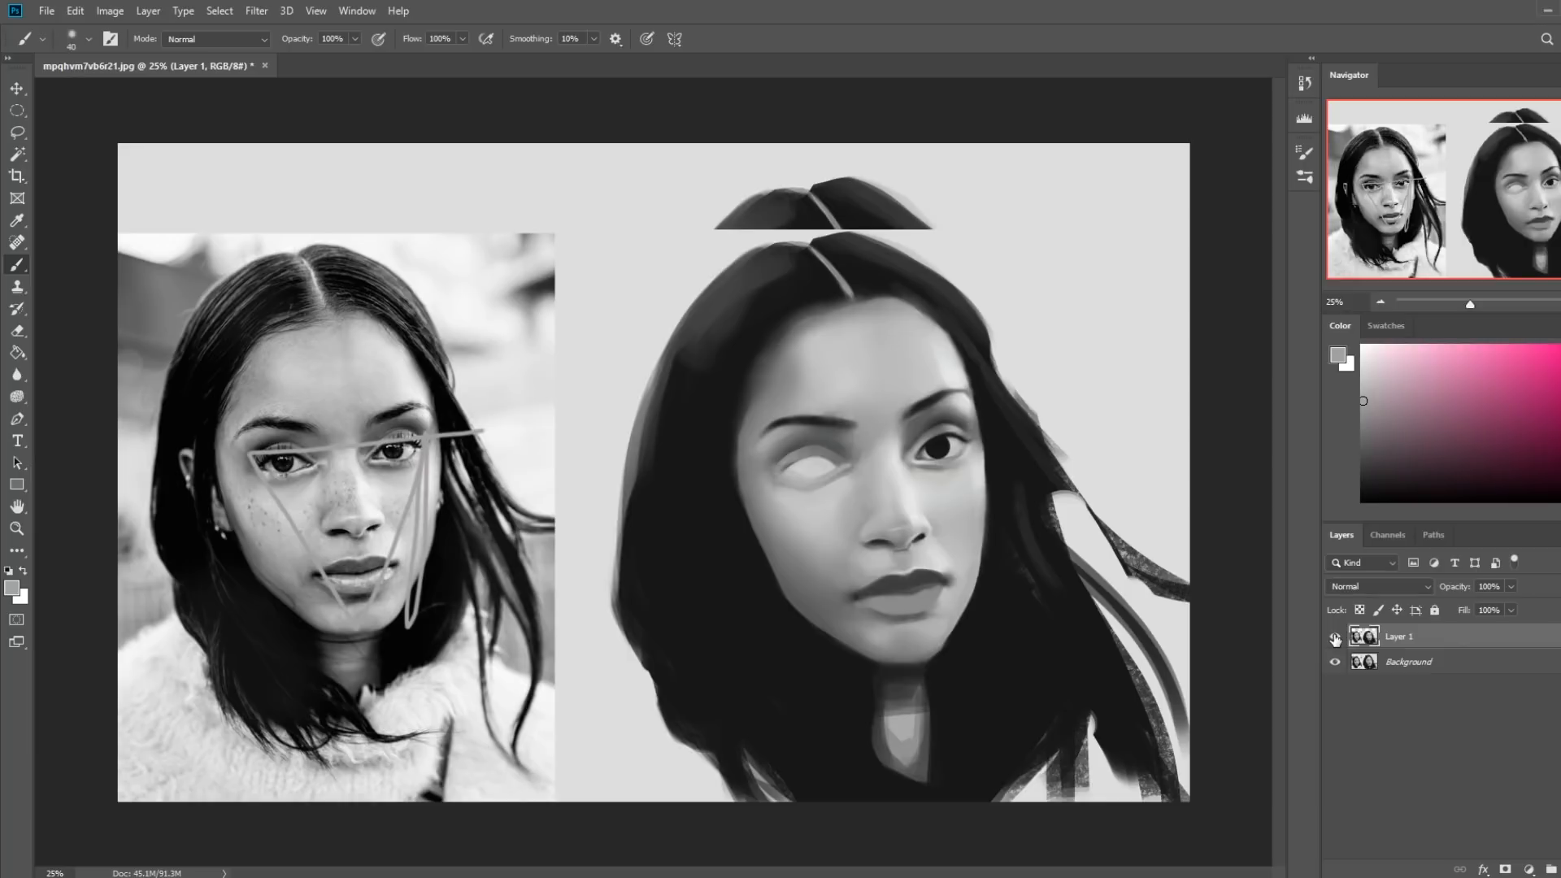
key(ctrl+comma)
key(ctrl+comma)
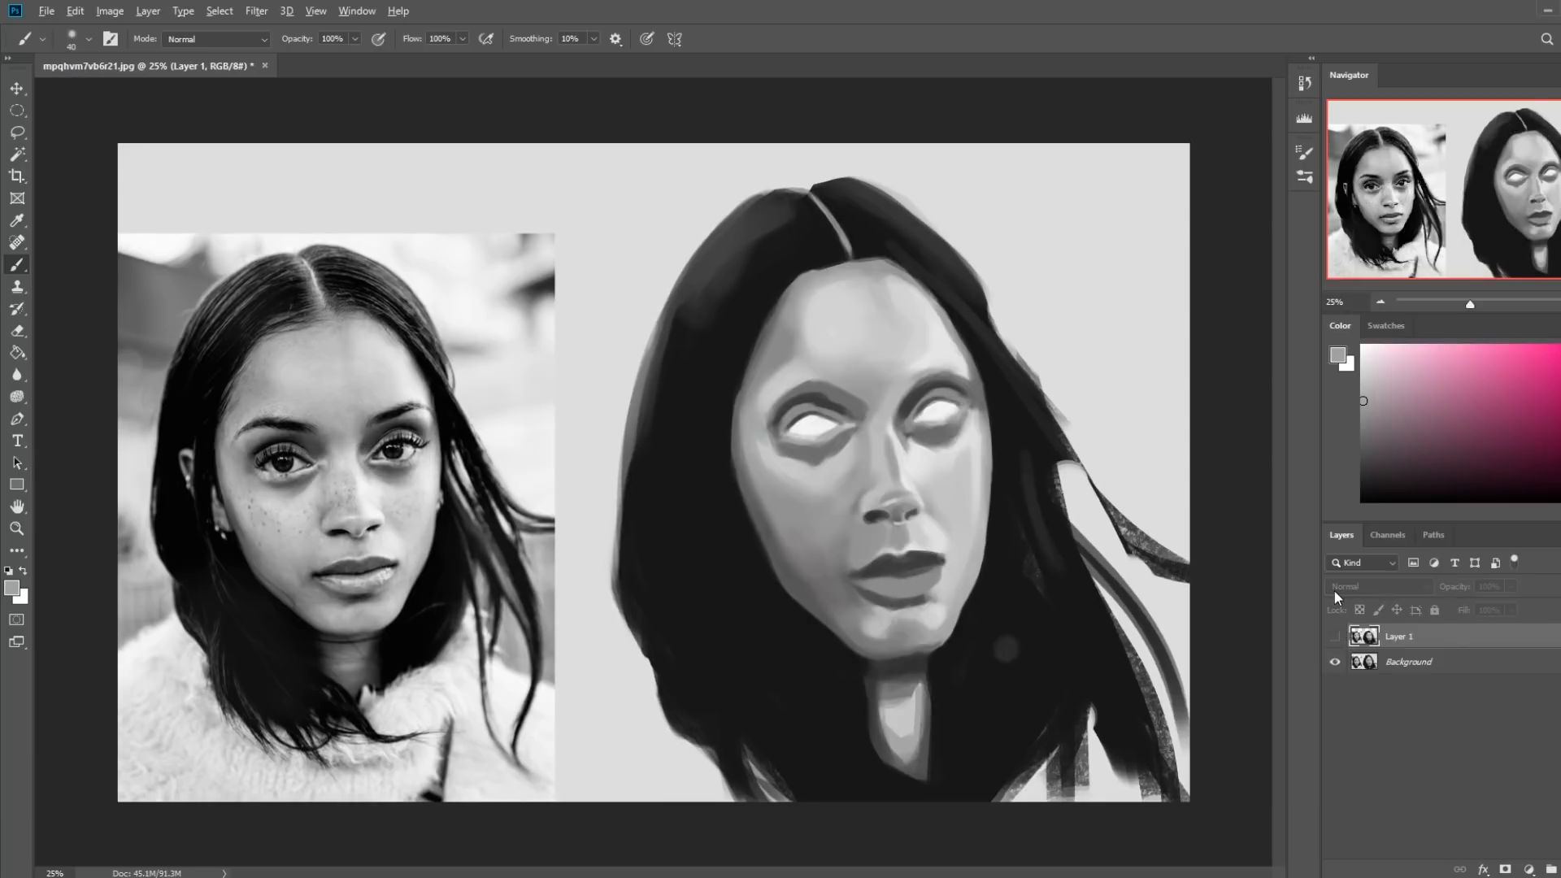
Compare the original and corrected faces again by hiding and showing Layer 1, leaving the corrected version visible
click(1335, 637)
click(1334, 636)
click(1333, 636)
click(1334, 637)
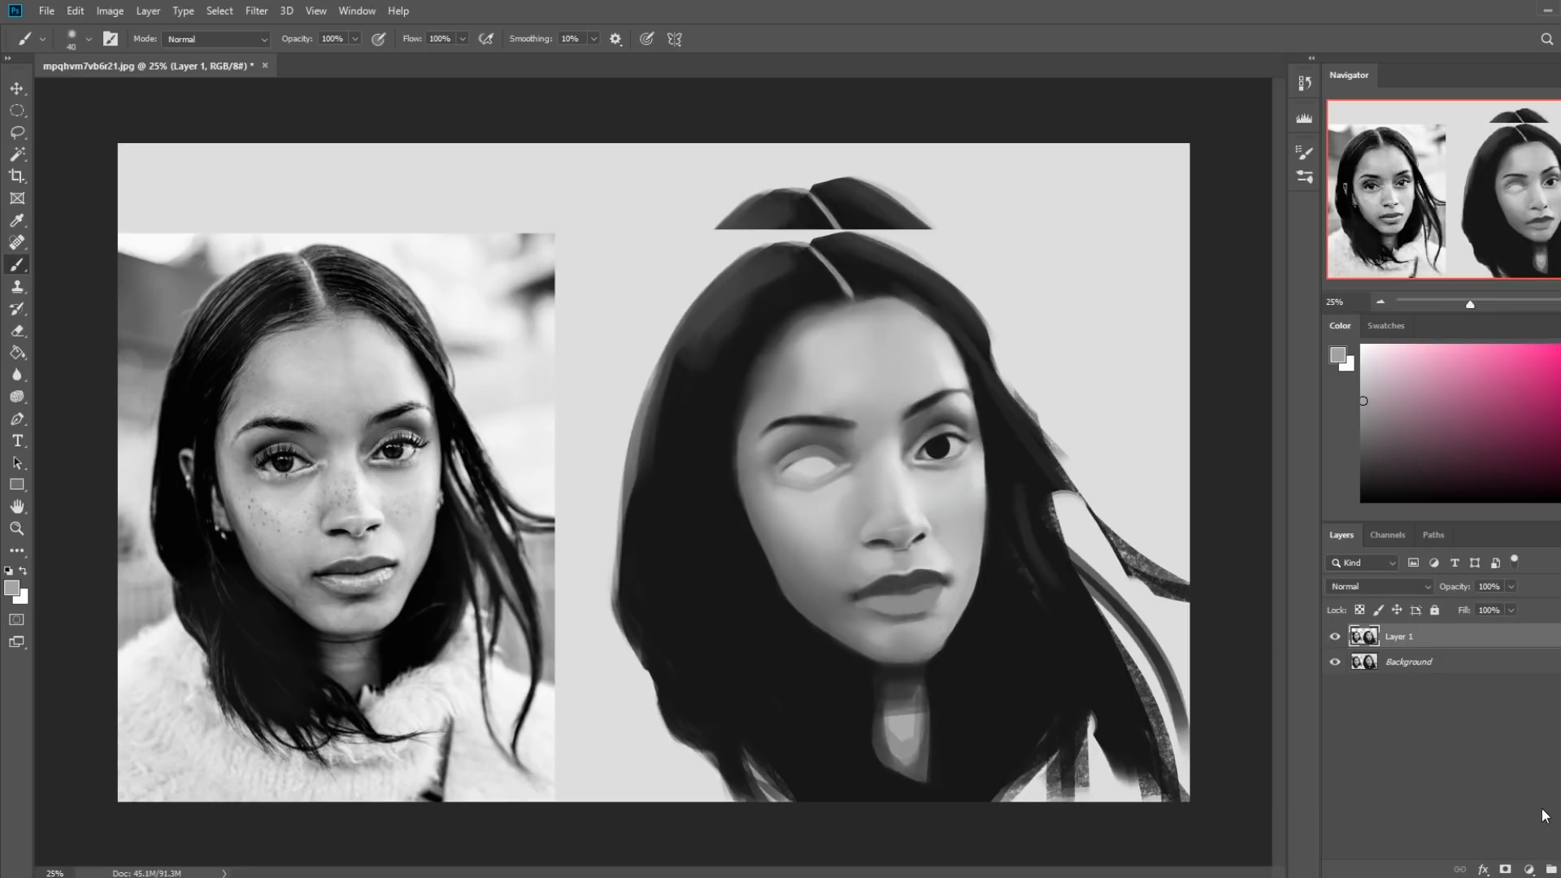
click(1335, 639)
click(1334, 639)
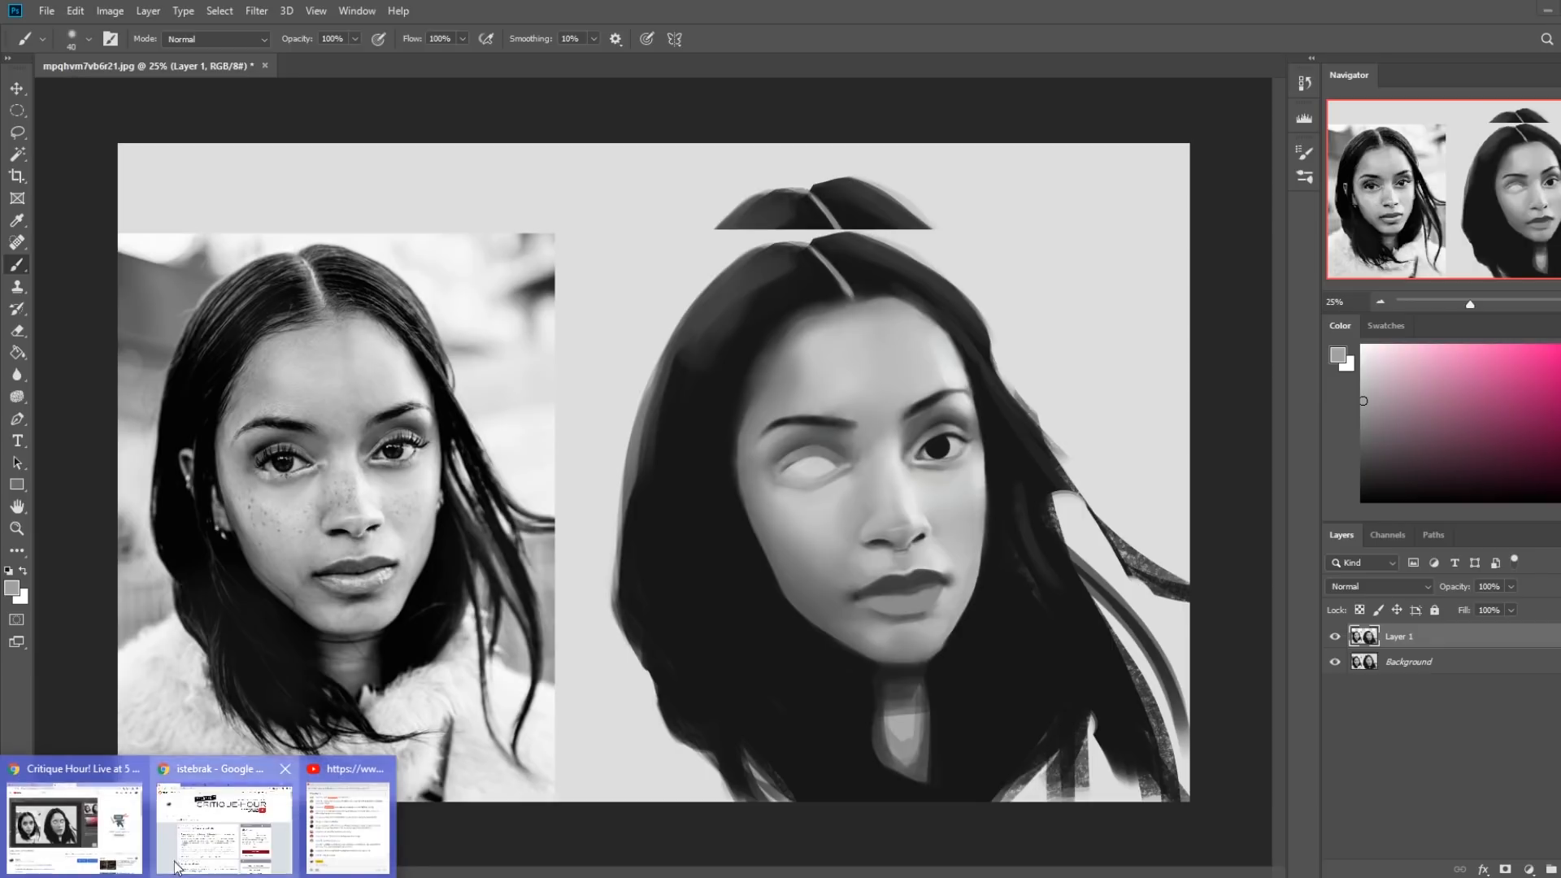
Switch to the r/istebrak page in Chrome, find the critiqued portrait's post in the feed, and return to the start of the page
click(204, 842)
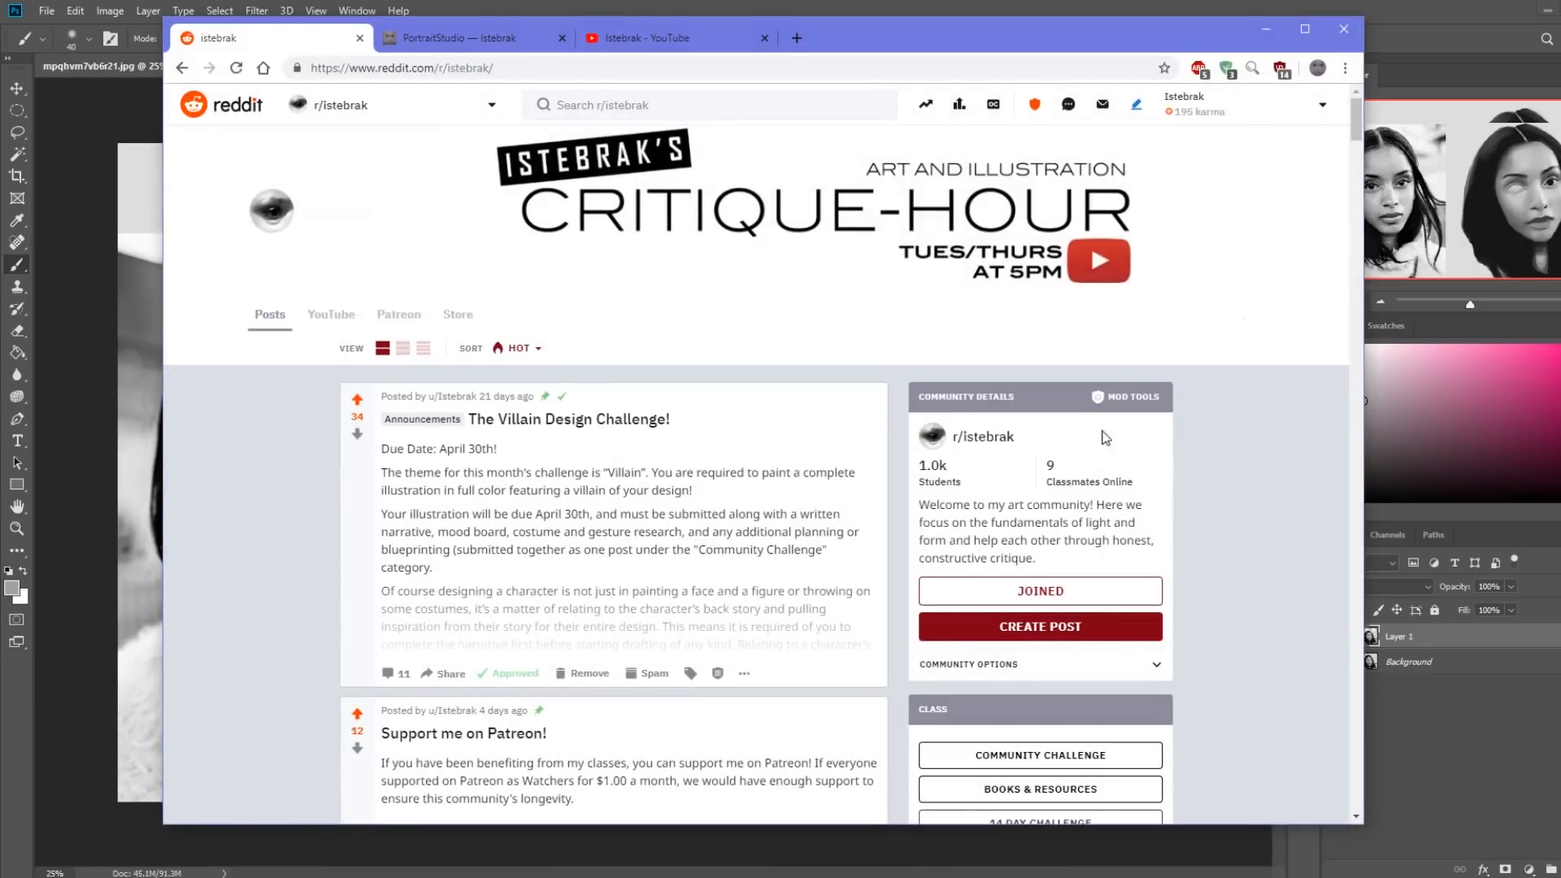
scroll(906, 545, down, 20)
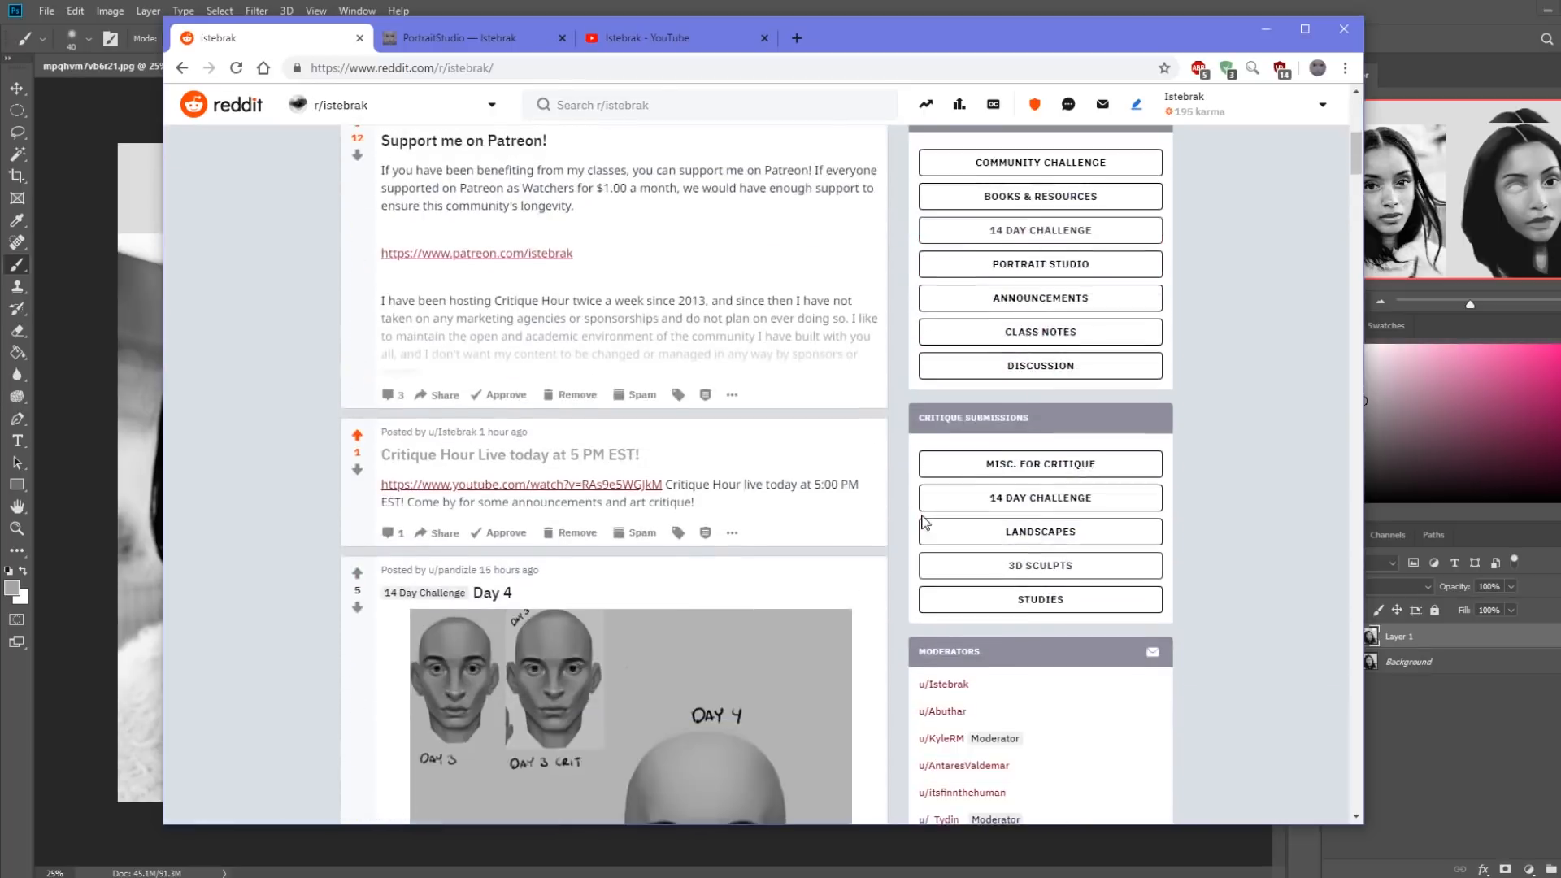
scroll(906, 553, down, 7)
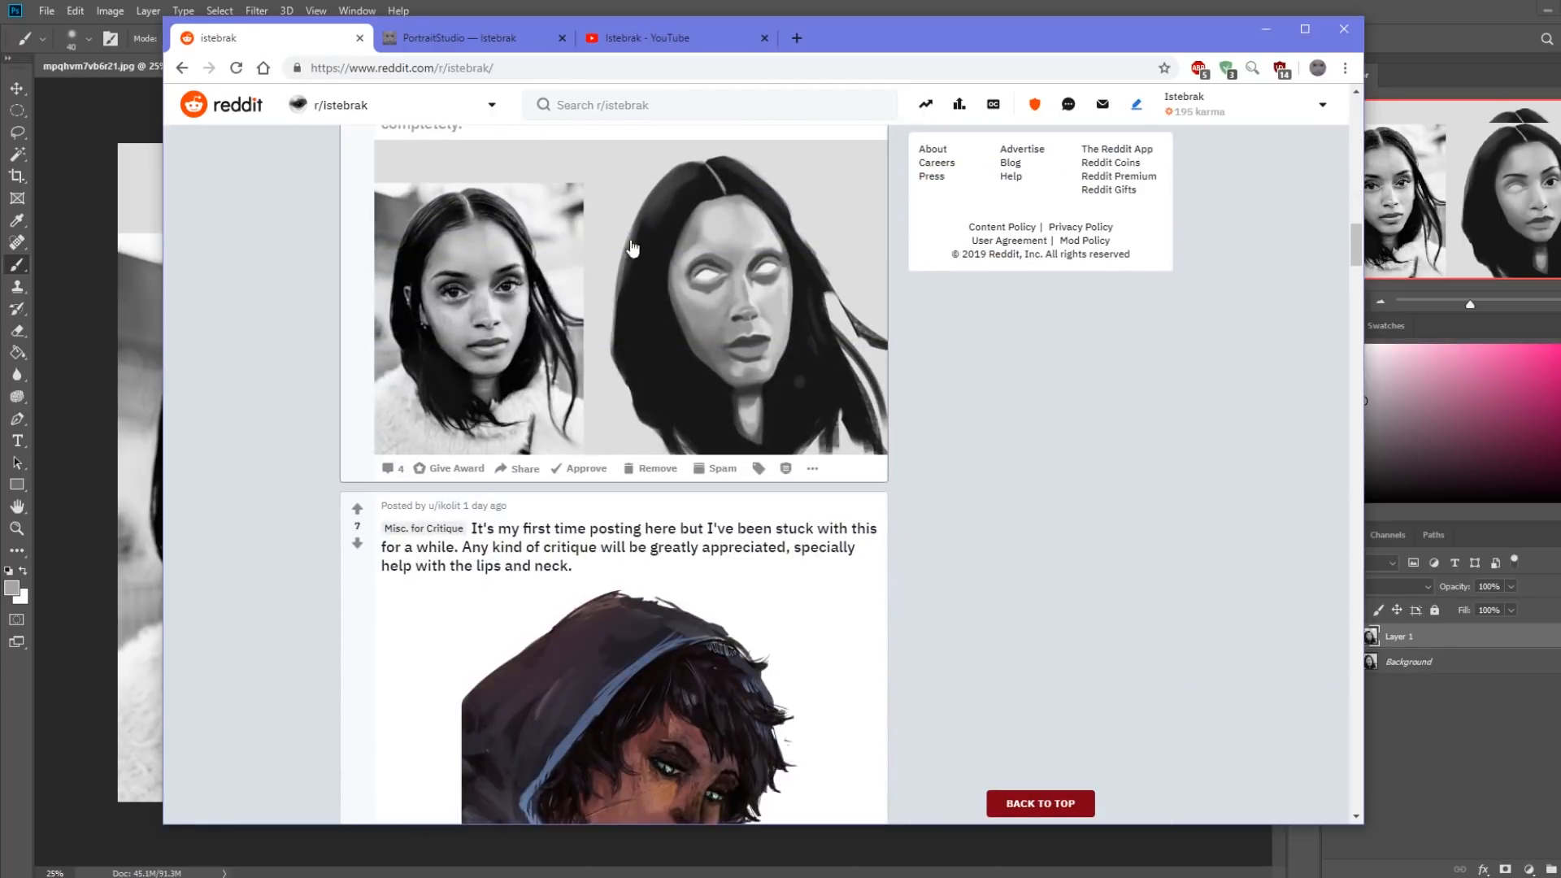
scroll(1129, 468, up, 15)
scroll(1127, 480, up, 15)
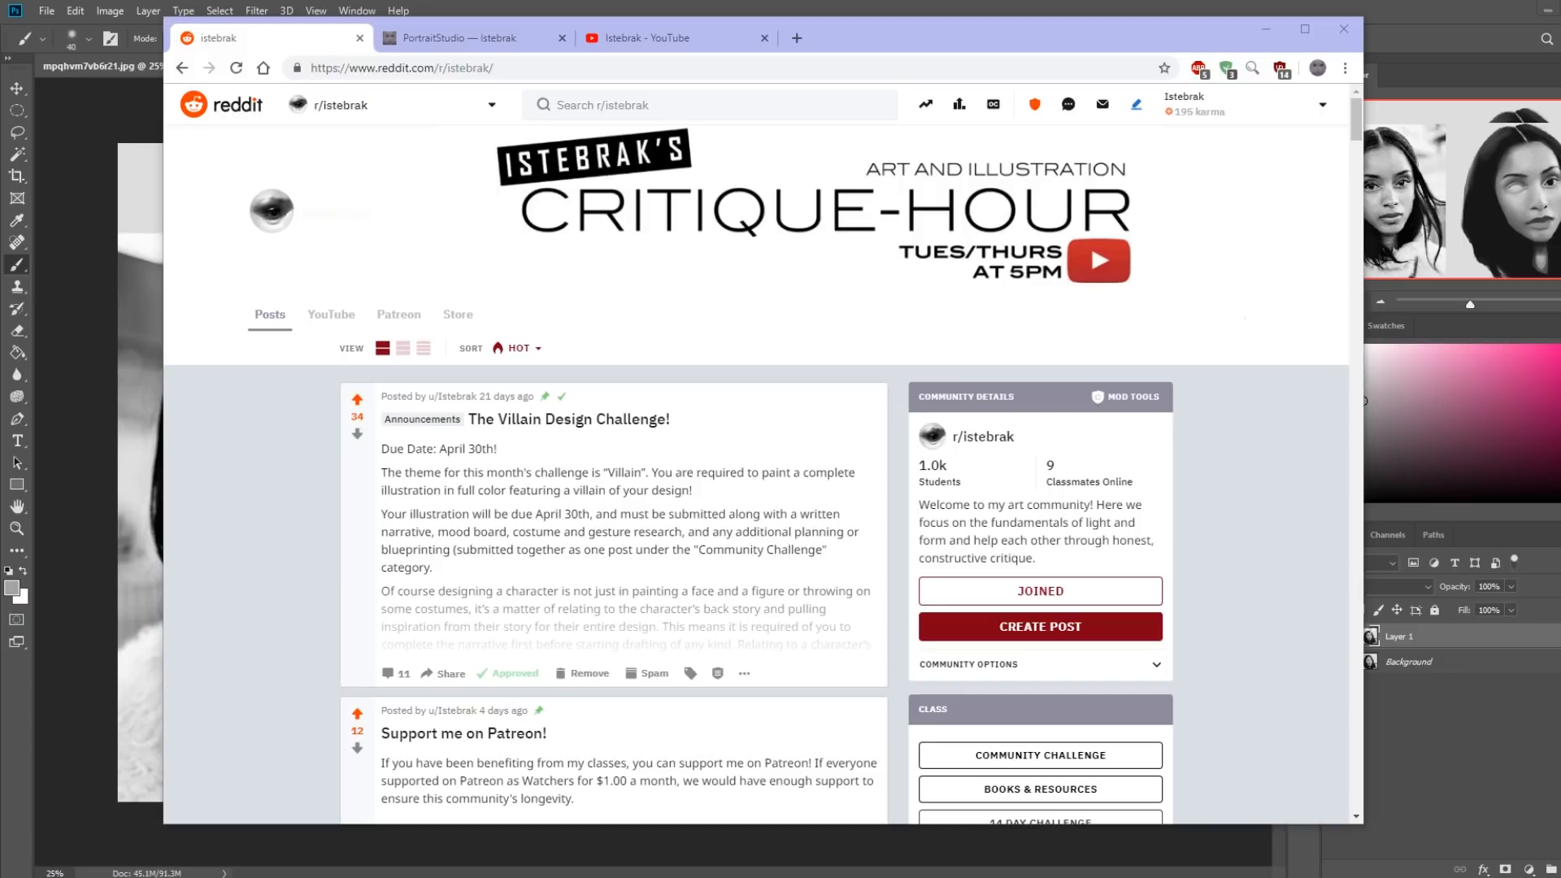
Present the store and home page of istebrak.com, return to the r/istebrak page, and check the system clock
click(1554, 876)
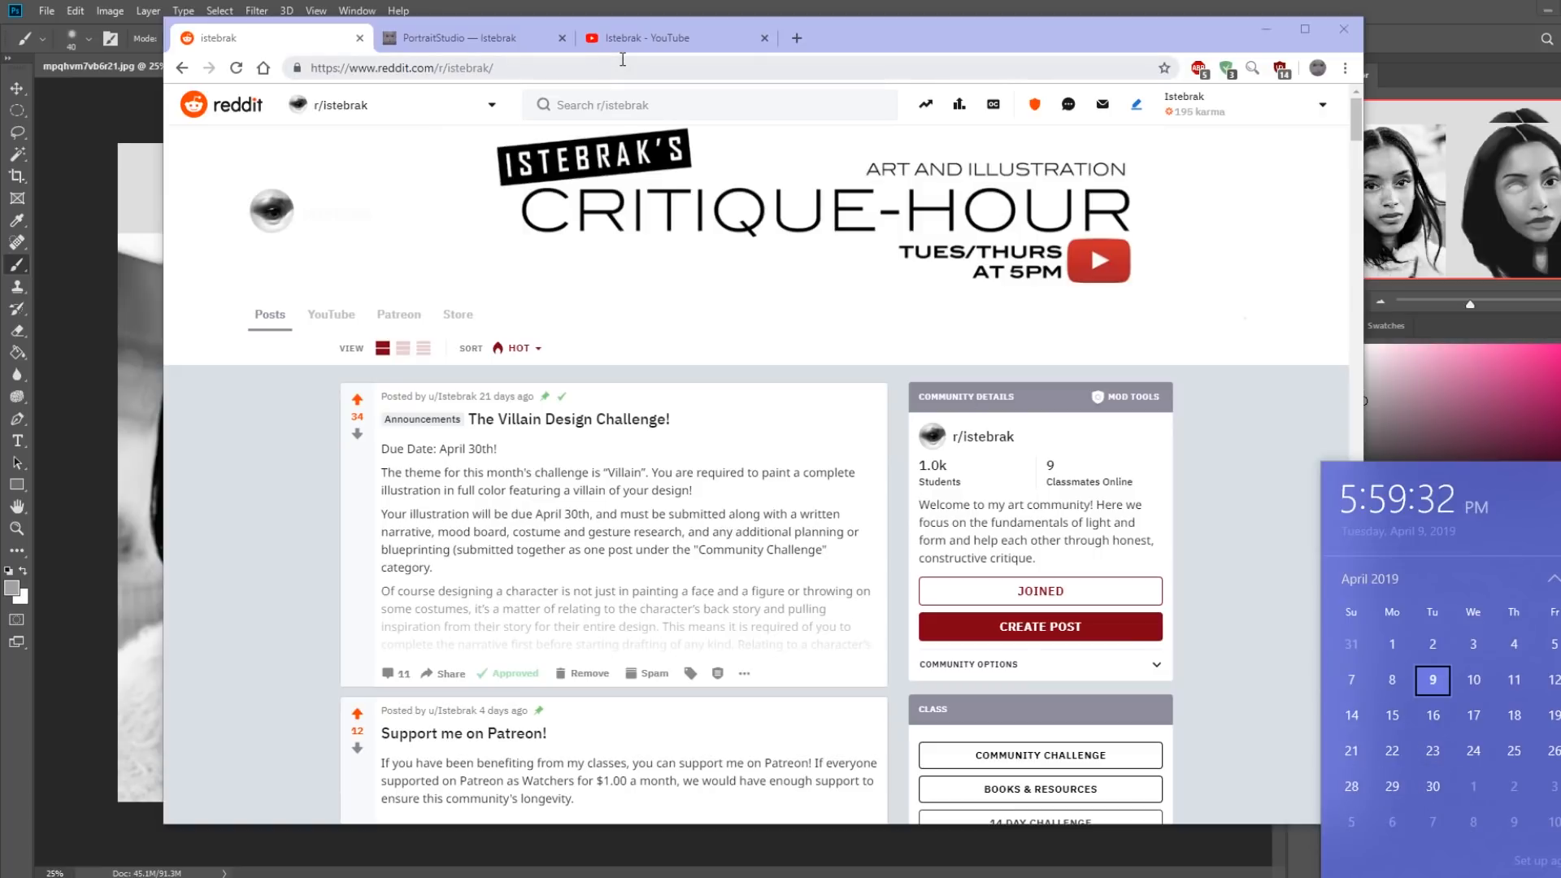
click(521, 37)
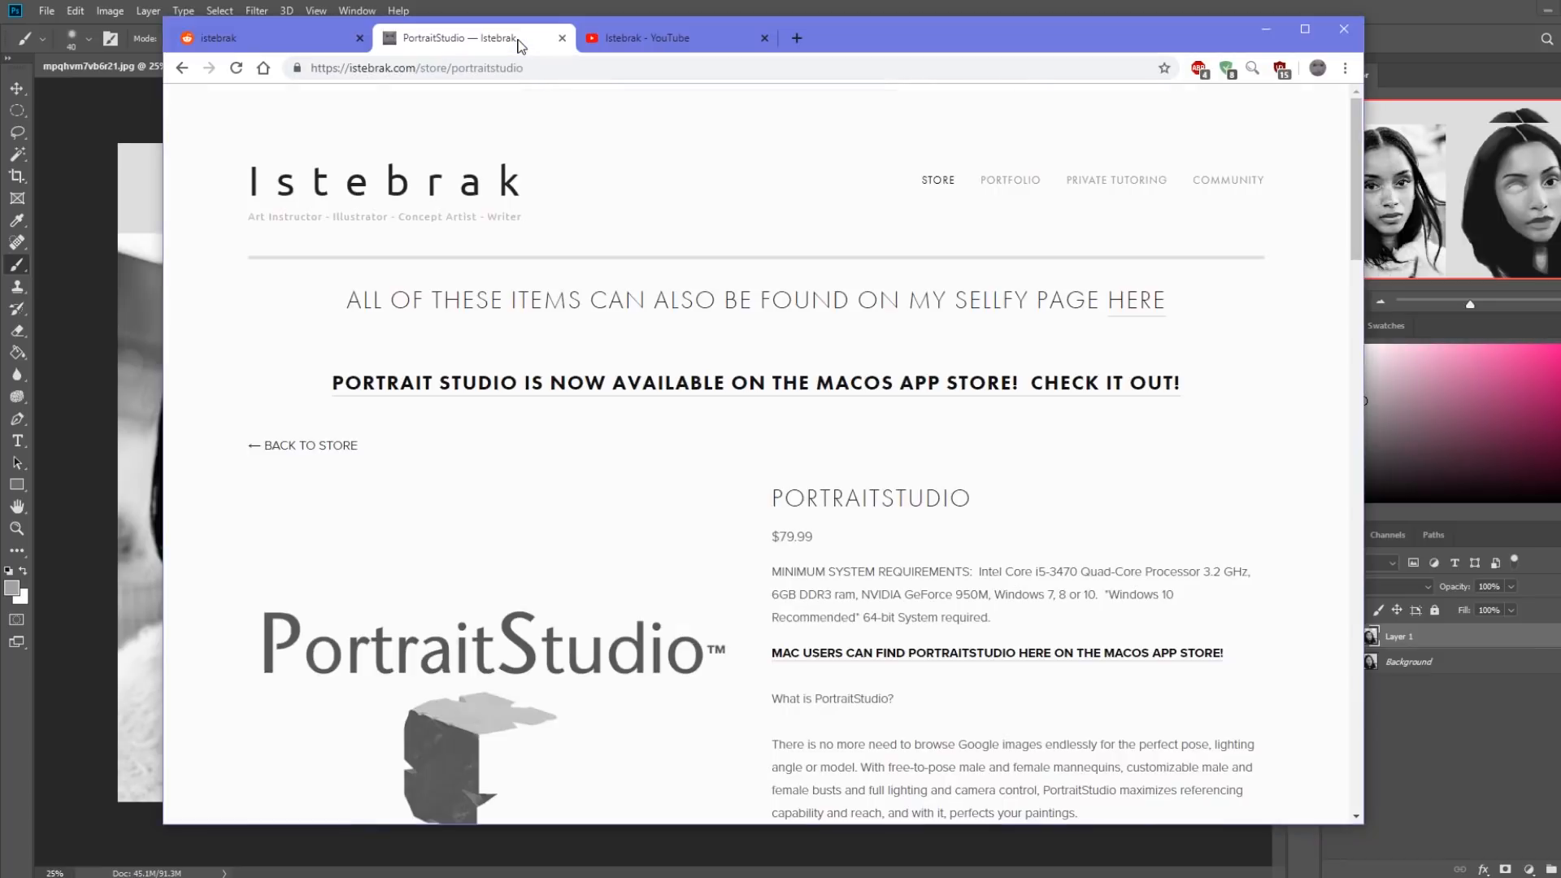
click(943, 184)
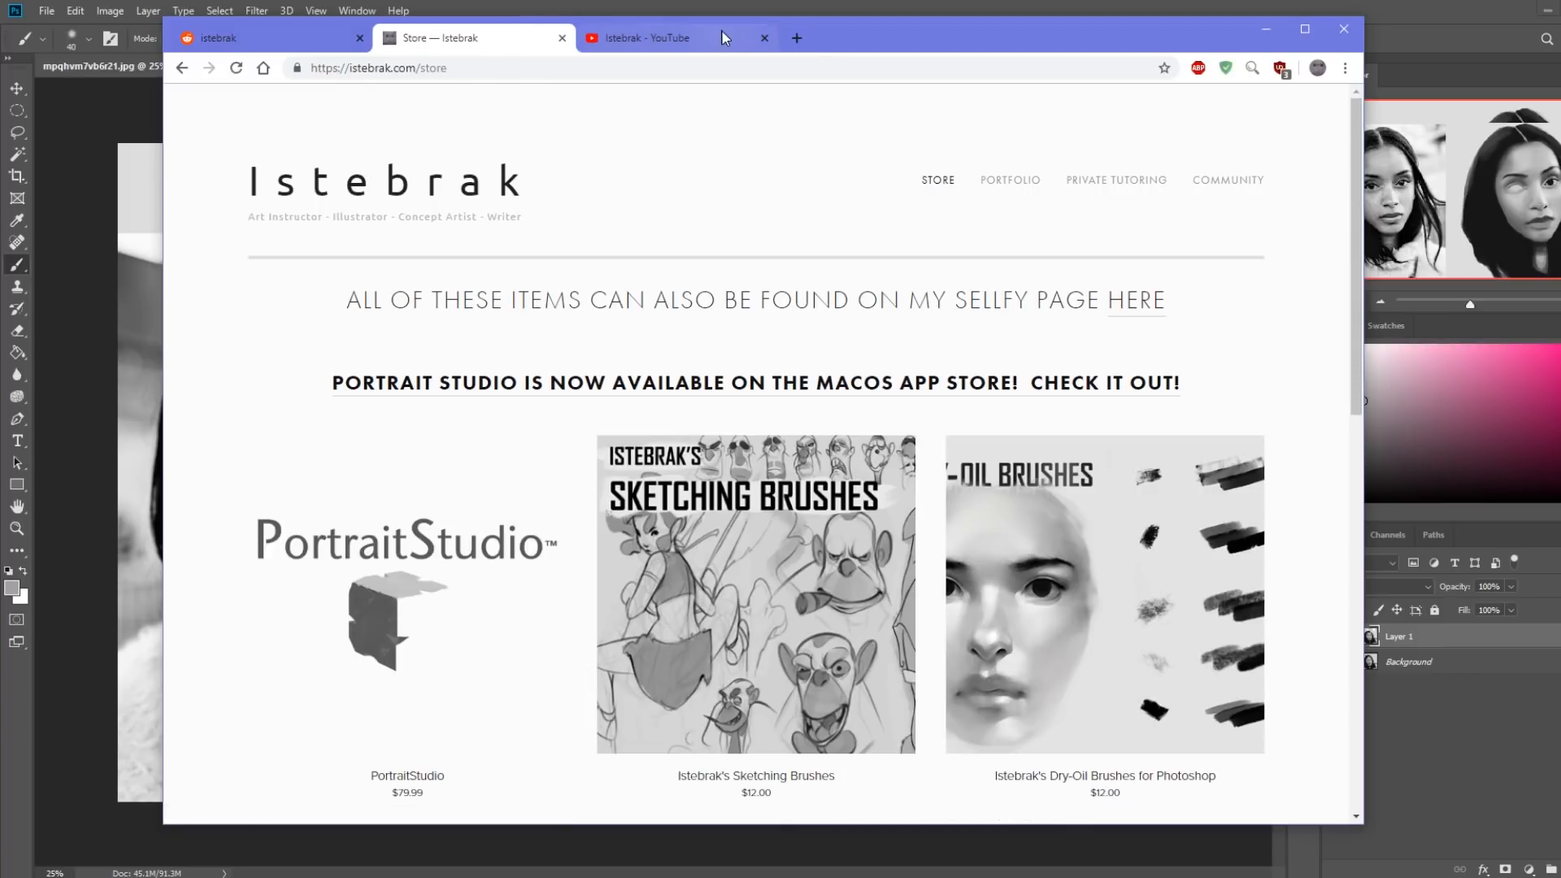
click(448, 167)
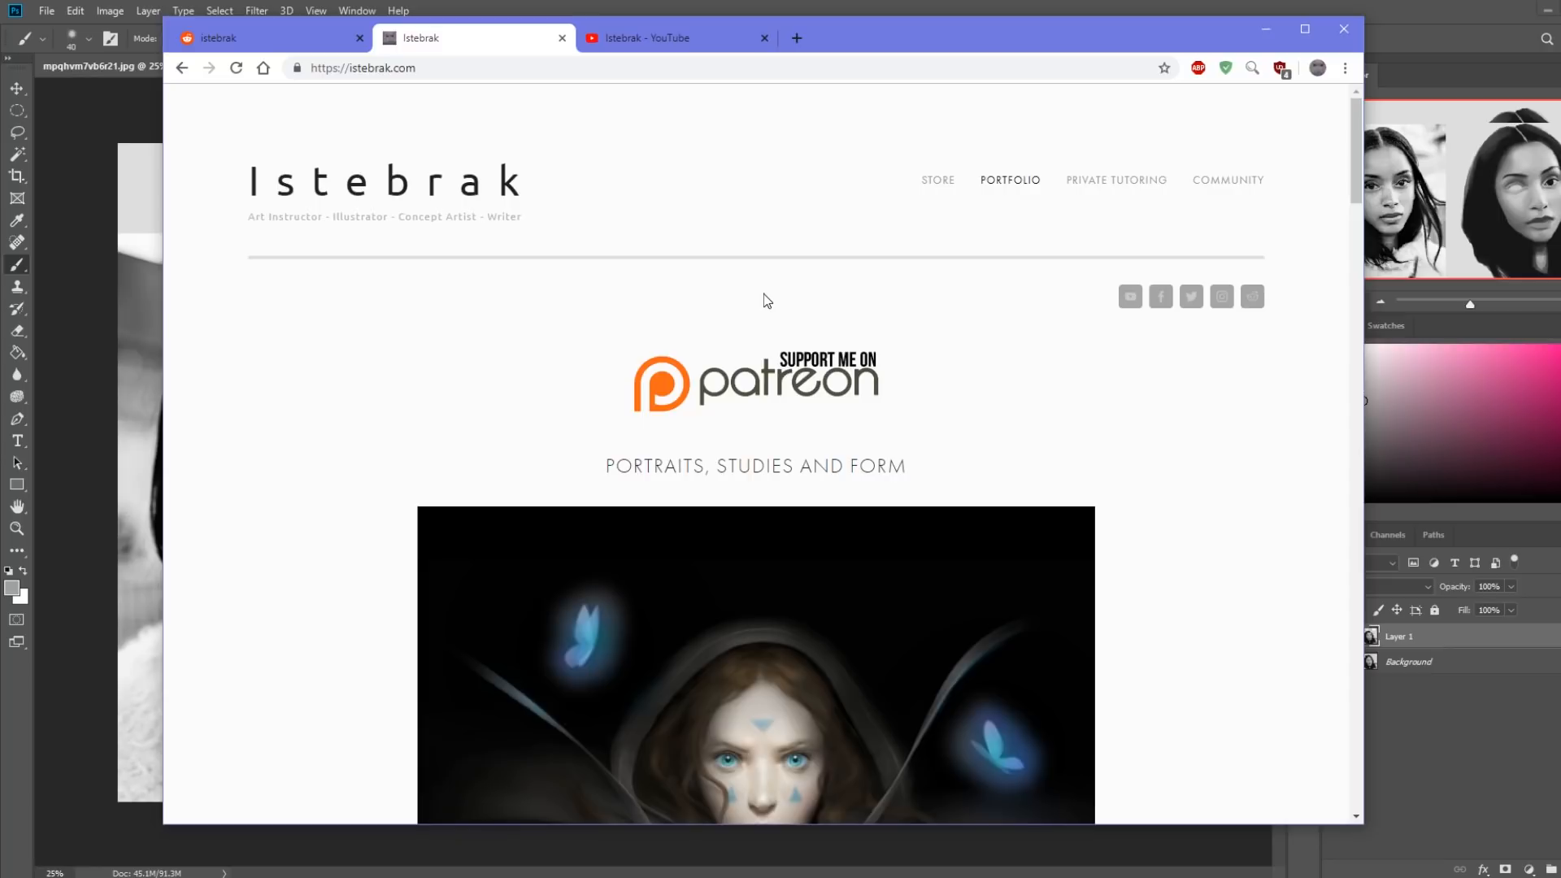
click(259, 34)
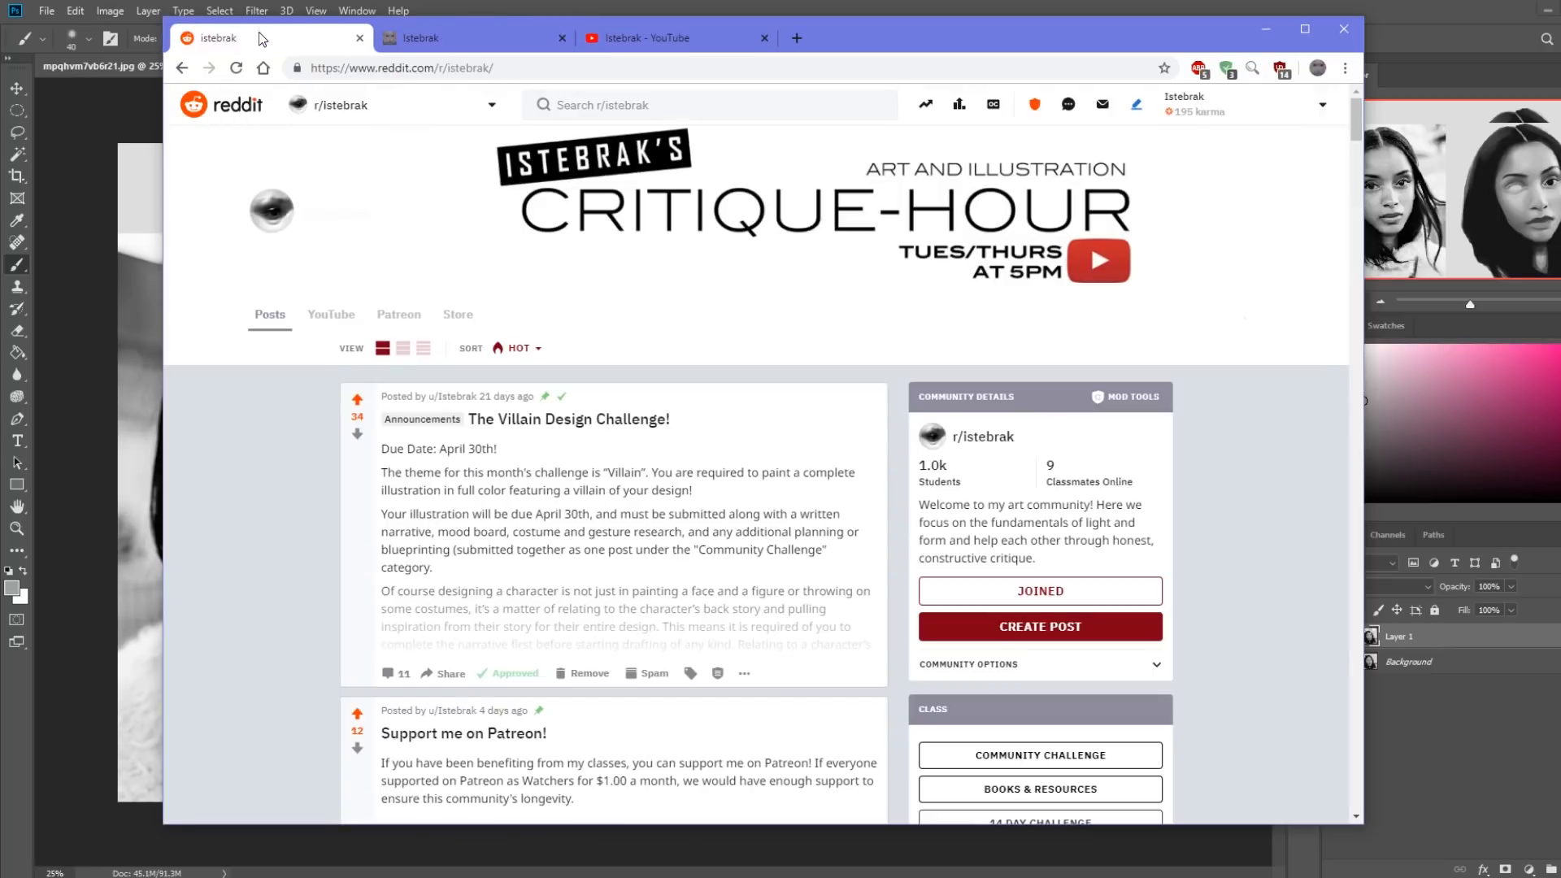
click(1545, 877)
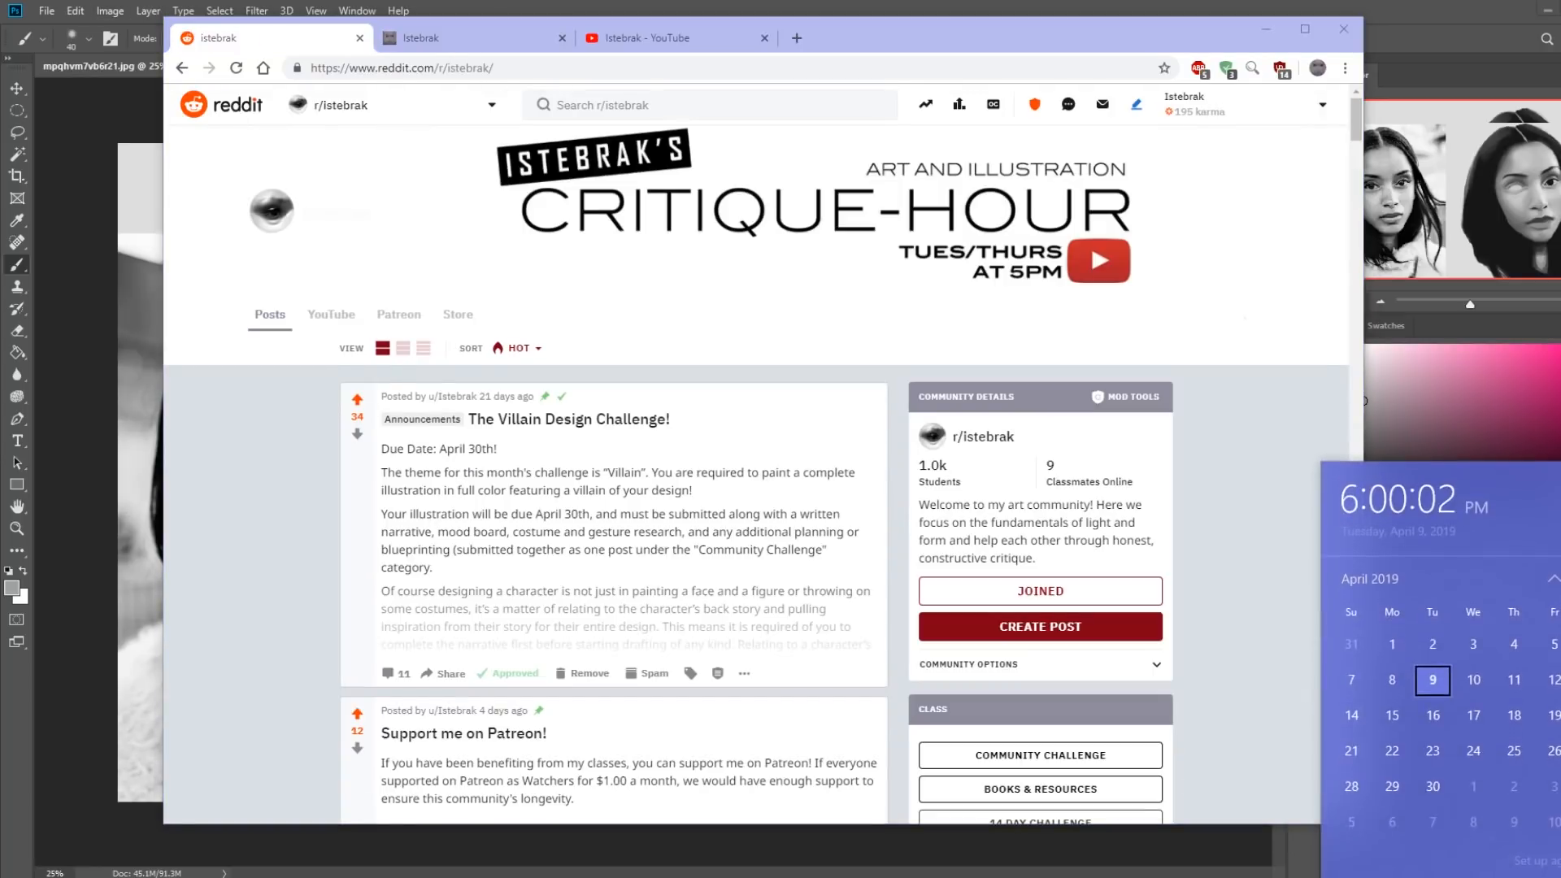